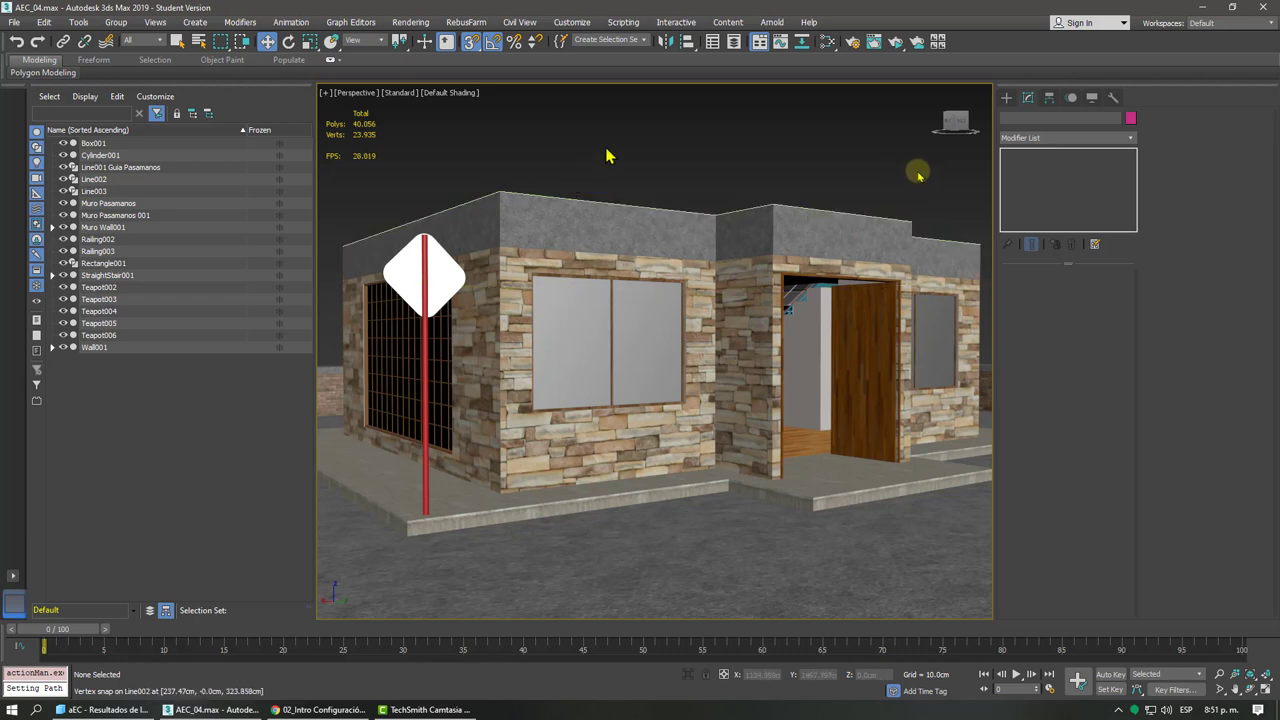
- Arm the standard Physical camera tool after briefly browsing the Arnold camera types
click(1007, 100)
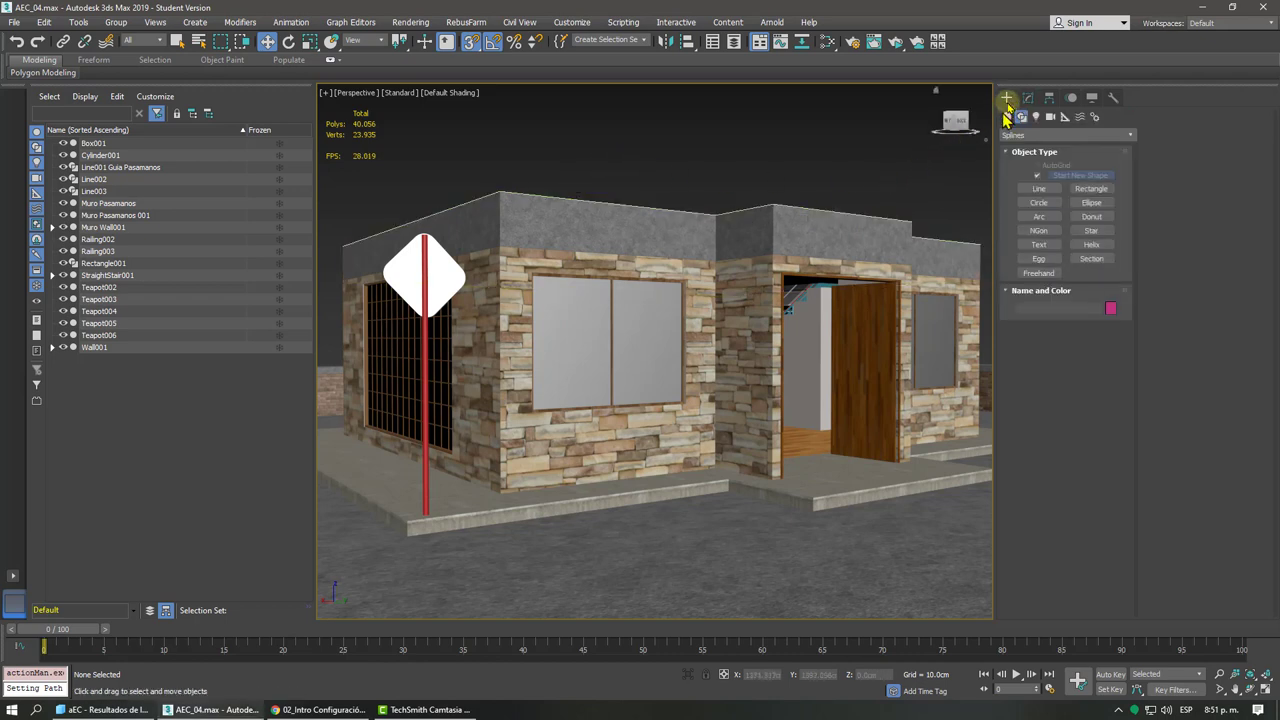
click(1047, 119)
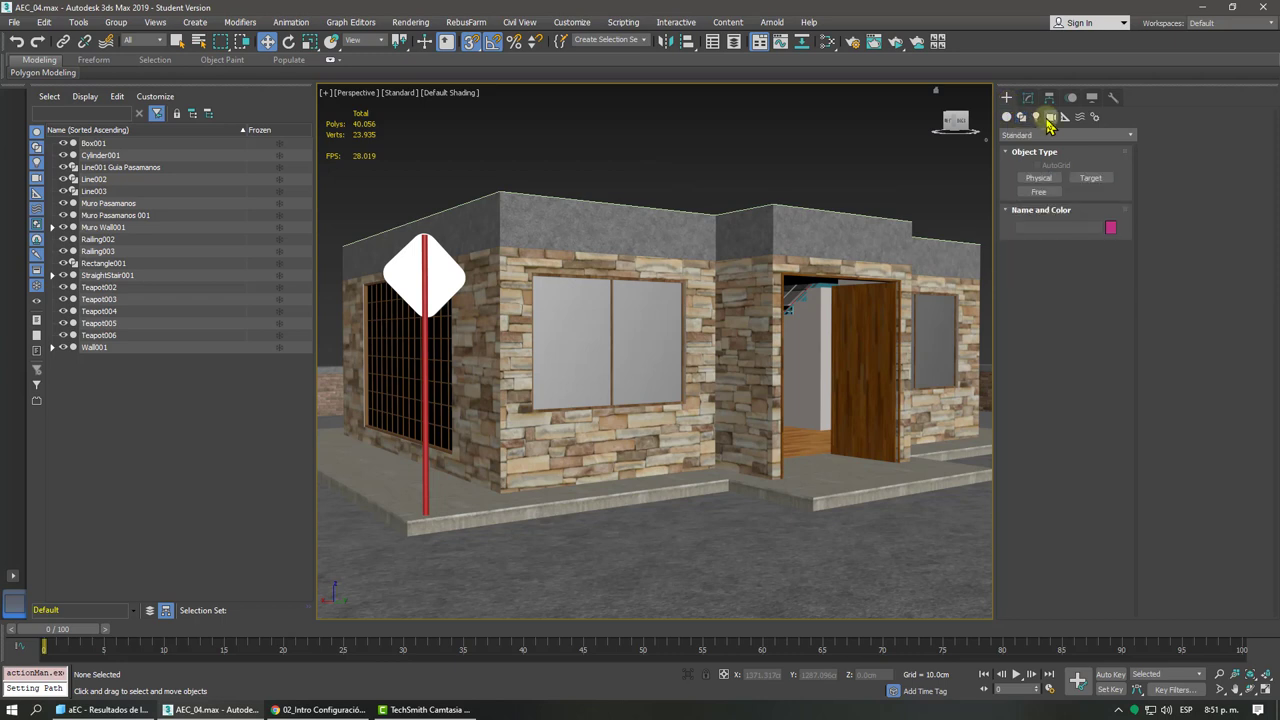
click(1040, 178)
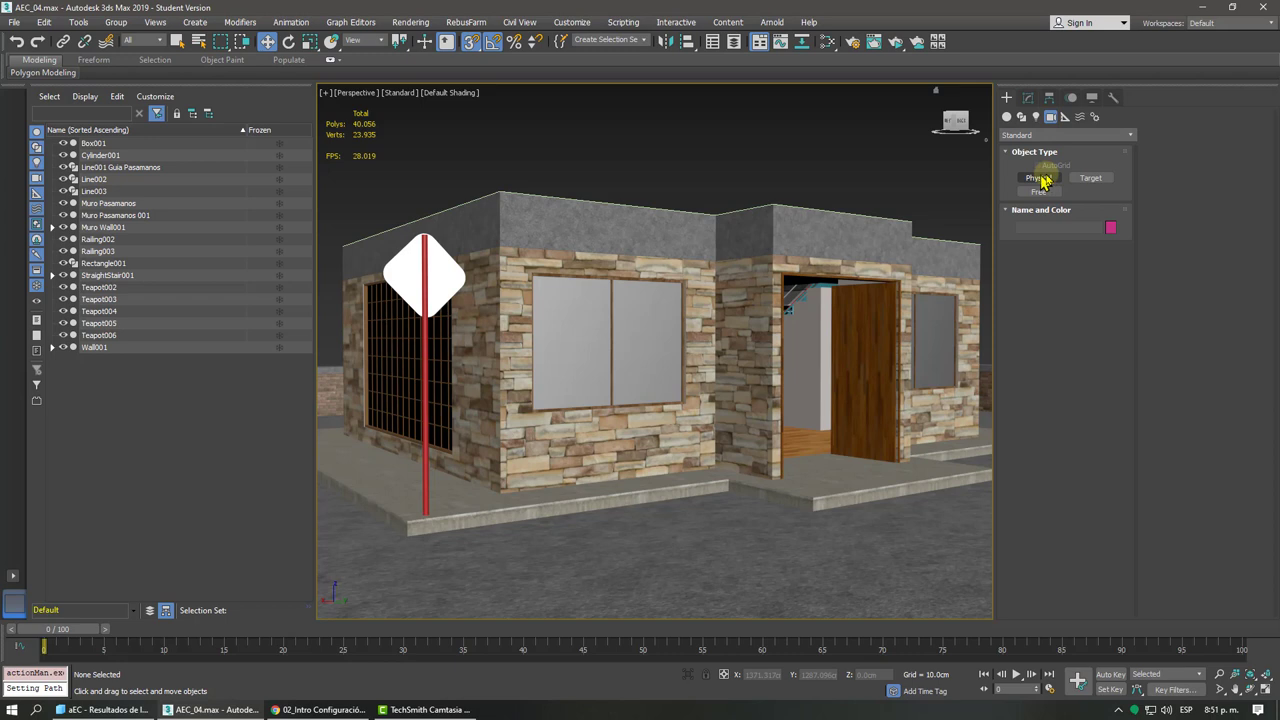
click(1022, 134)
click(1013, 164)
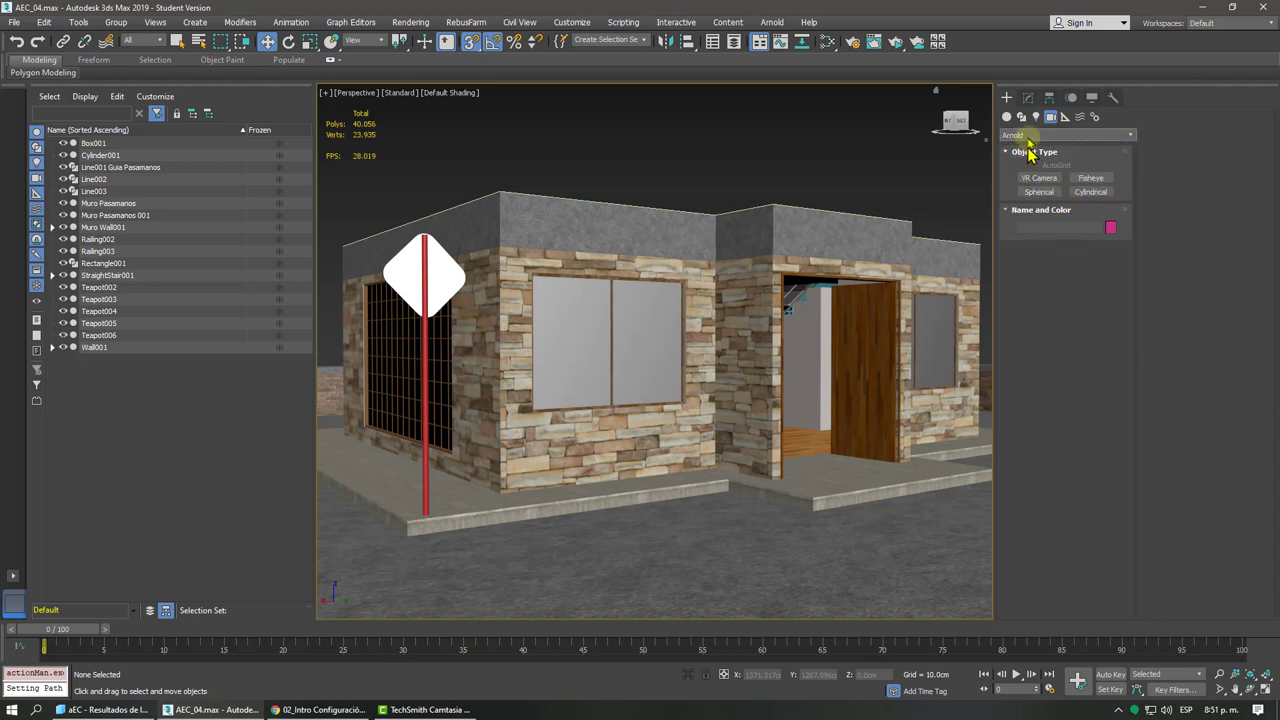
click(1030, 135)
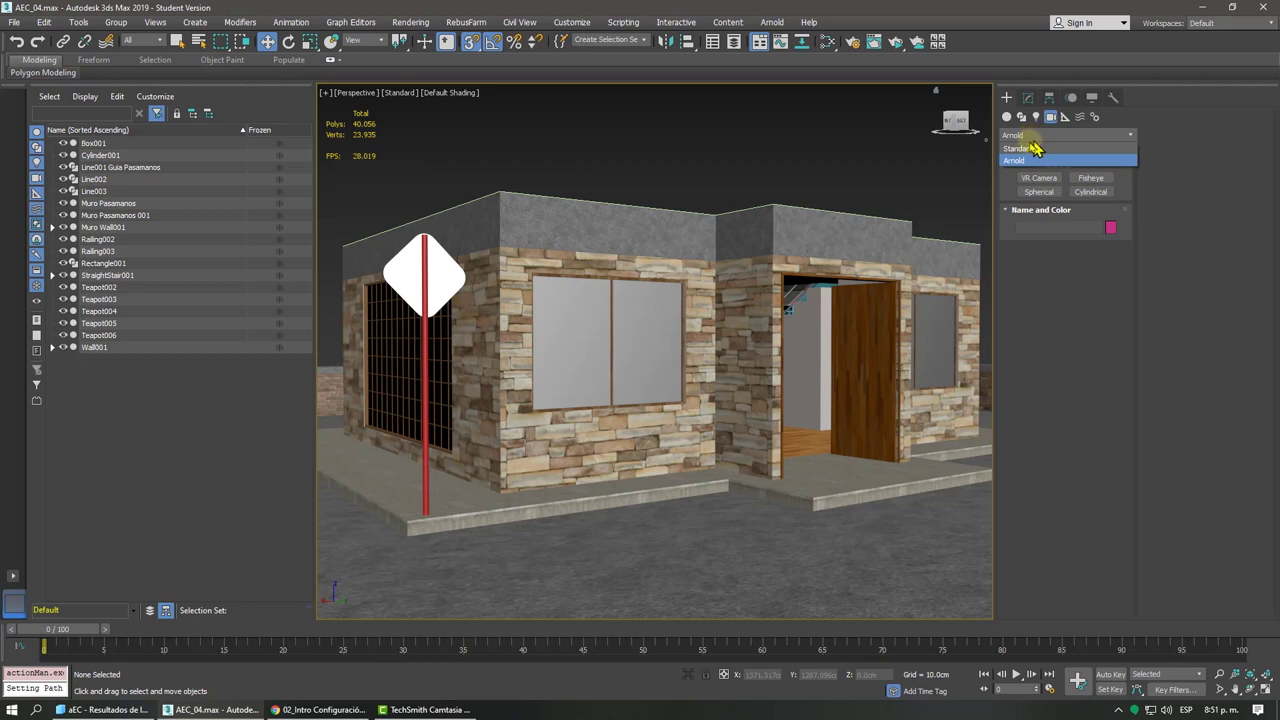
click(1035, 148)
click(1037, 179)
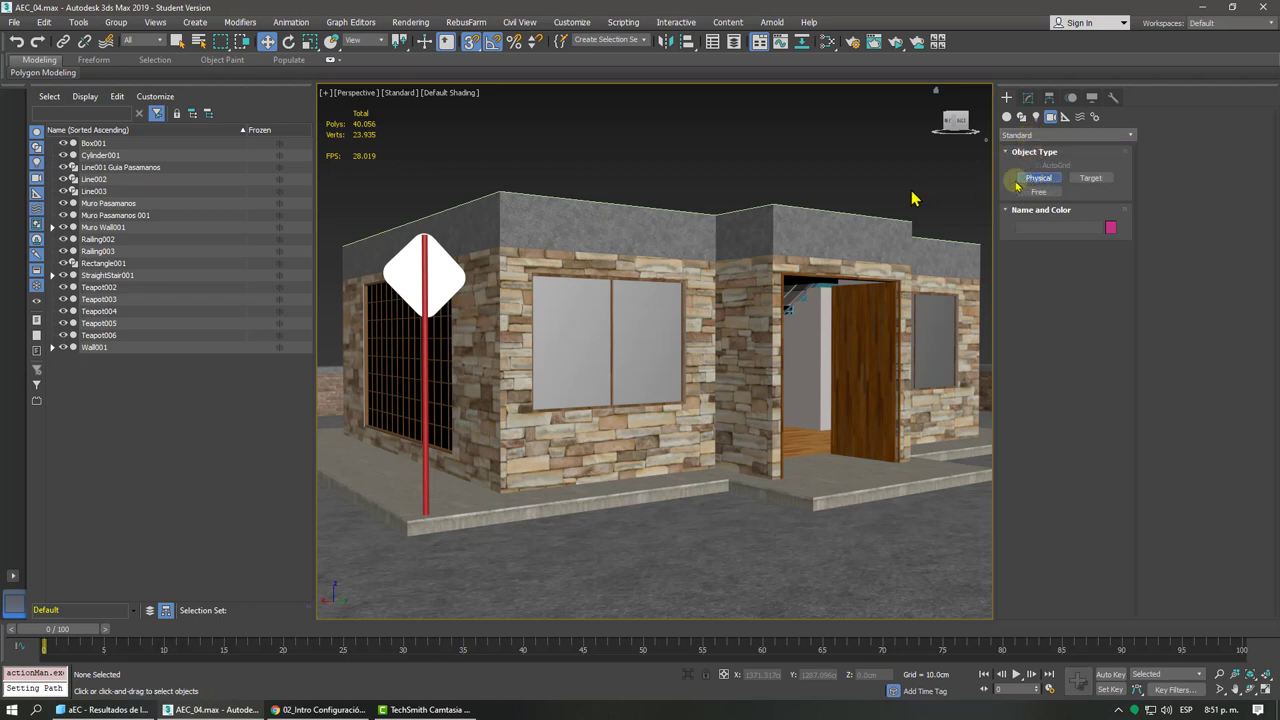
- Switch the viewport to the Top view and zoom out over the house
click(560, 323)
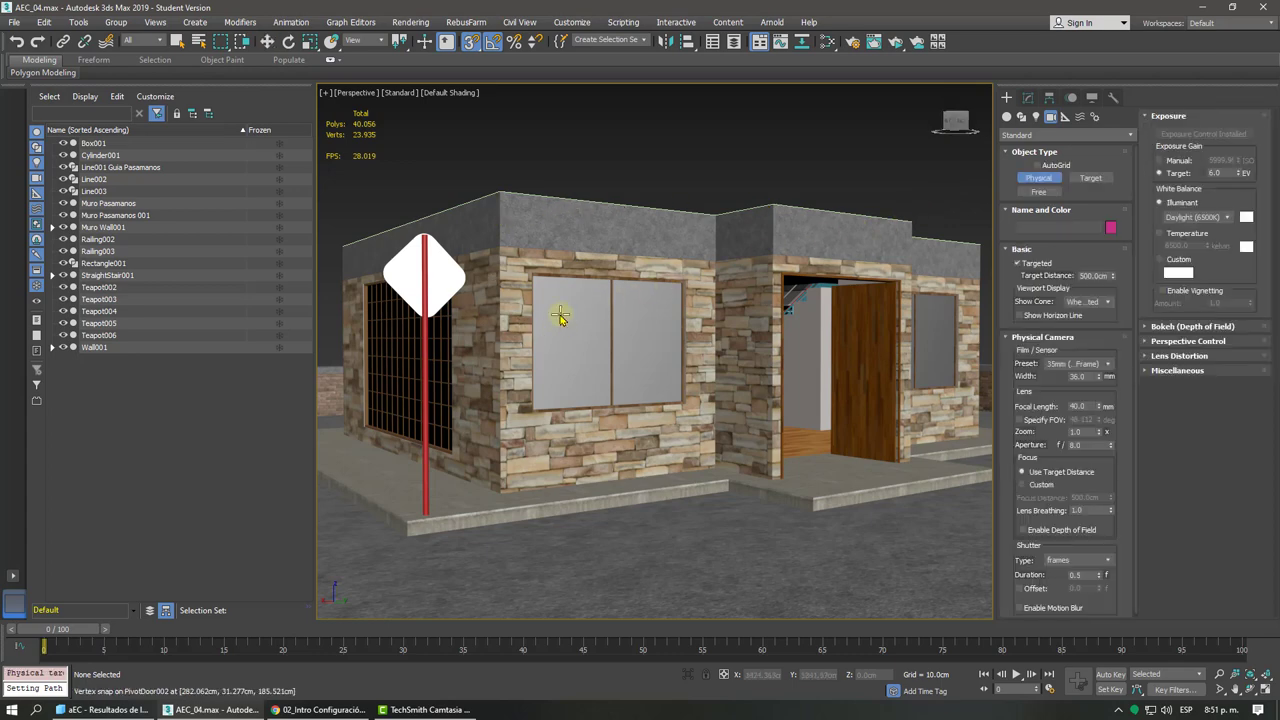
key(t)
scroll(560, 313, down, 2)
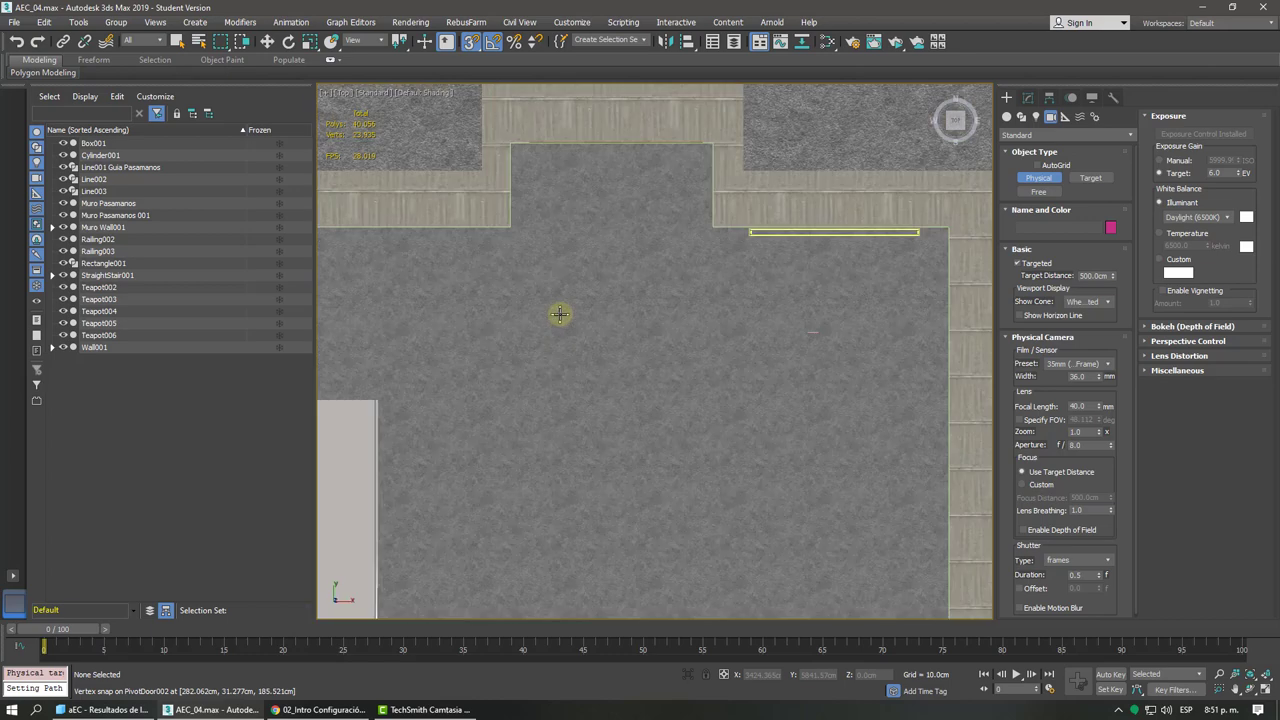
scroll(560, 313, down, 2)
scroll(560, 313, down, 2)
click(639, 289)
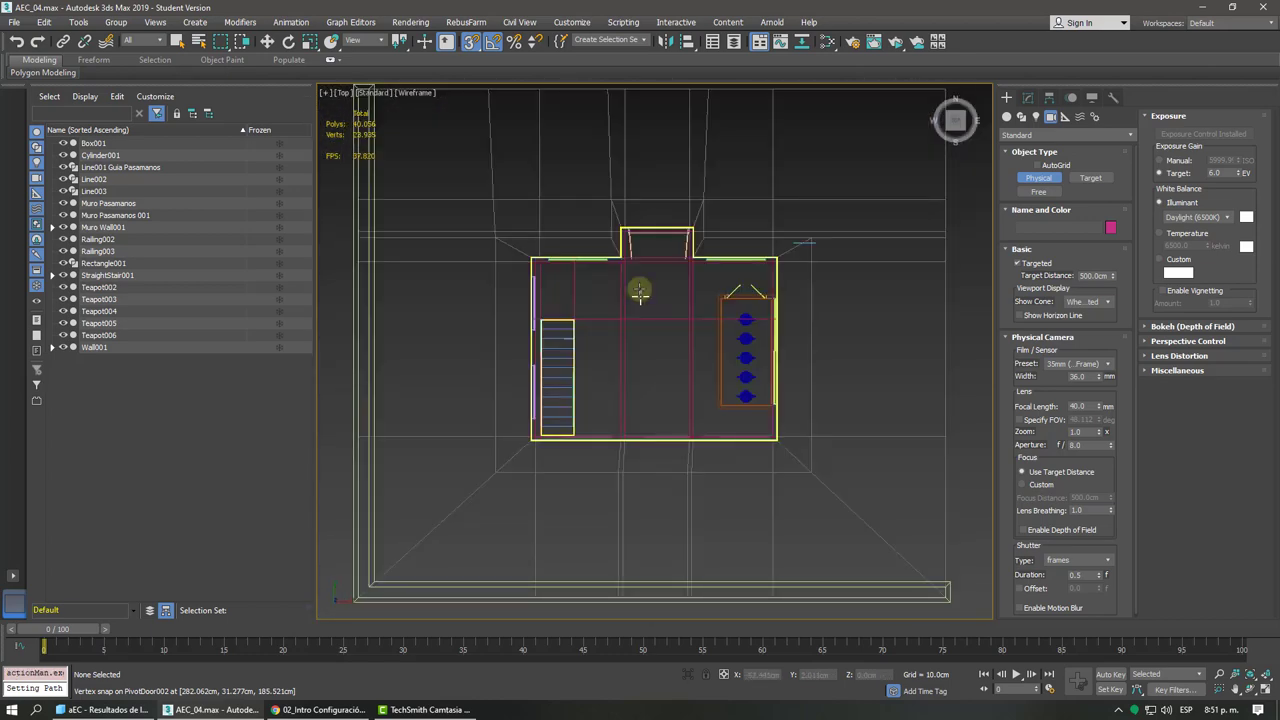
- Frame the house floor plan and display it in Wireframe shading
middle_drag(764, 260, 686, 323)
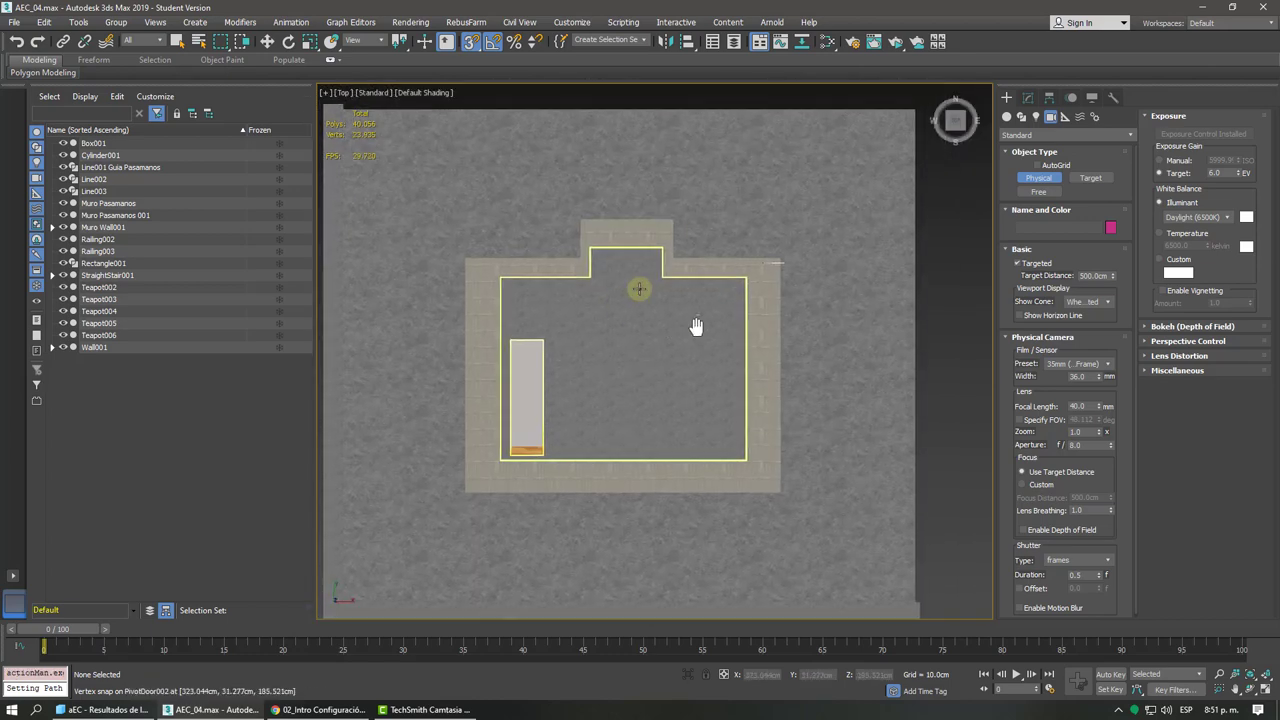
scroll(686, 323, up, 2)
scroll(650, 380, up, 2)
scroll(623, 421, up, 2)
scroll(623, 421, down, 4)
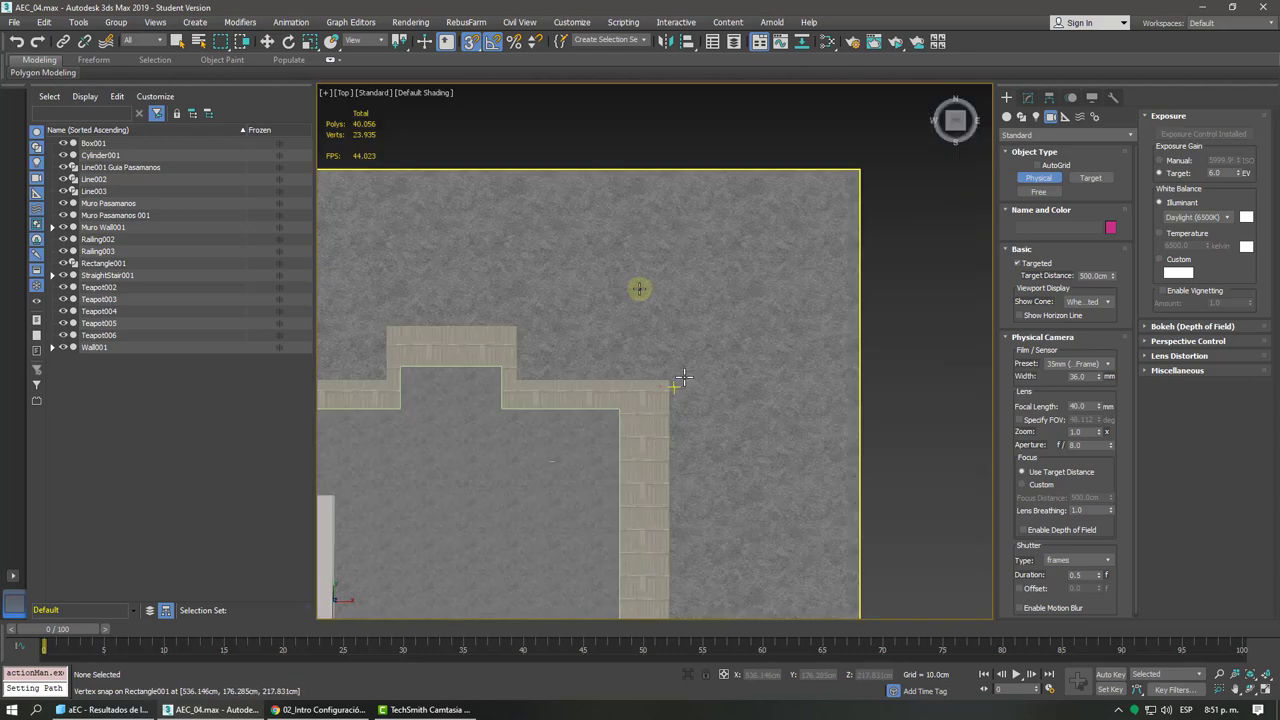
middle_drag(680, 374, 769, 315)
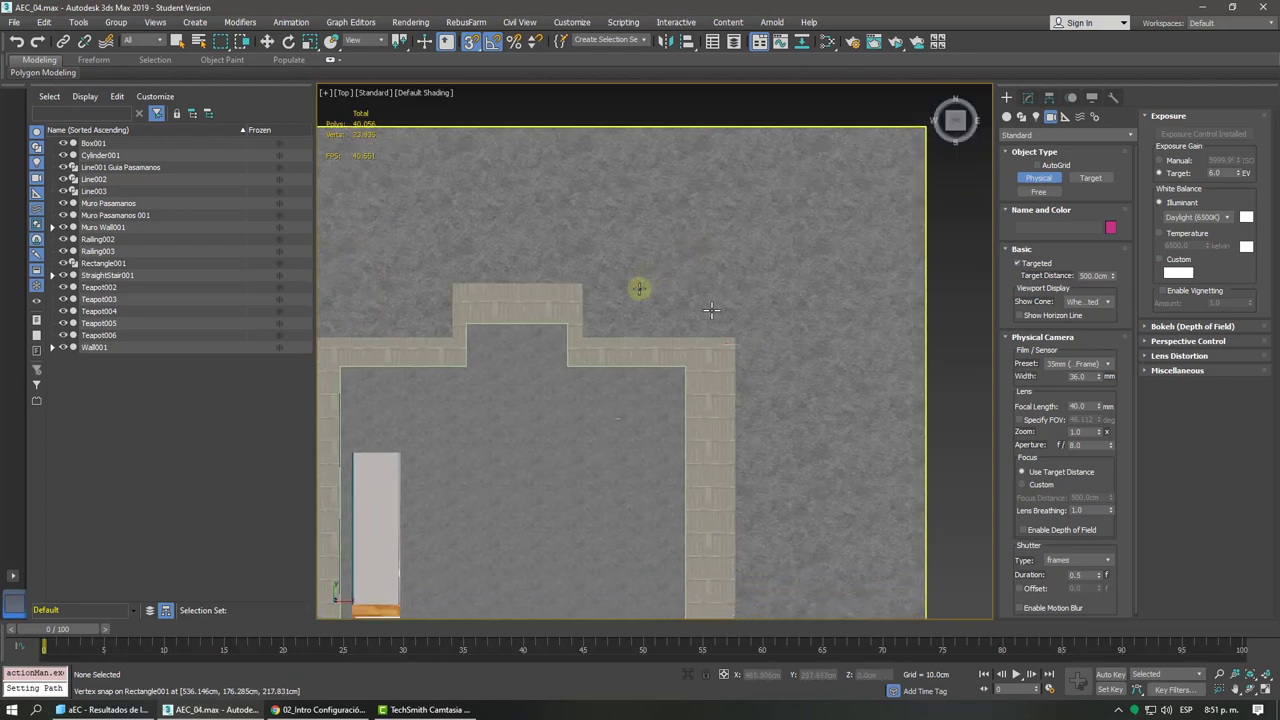
scroll(711, 310, down, 1)
scroll(766, 209, down, 3)
scroll(760, 219, up, 2)
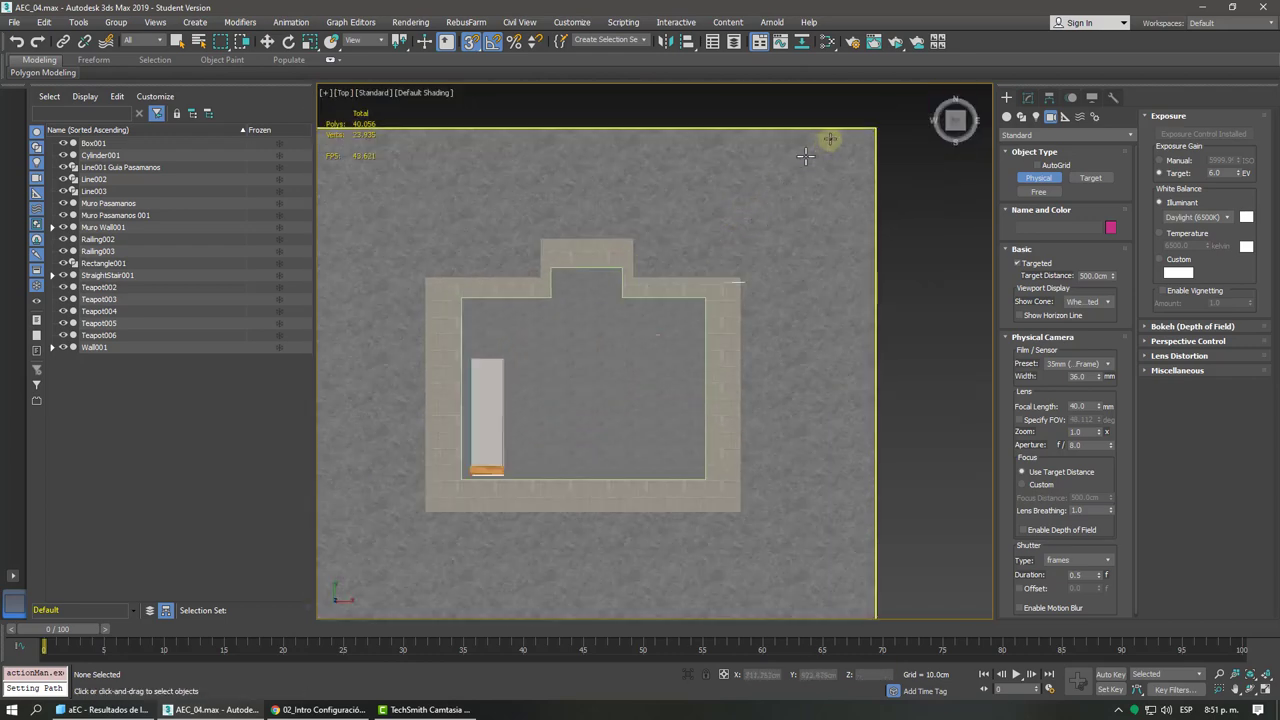
key(F3)
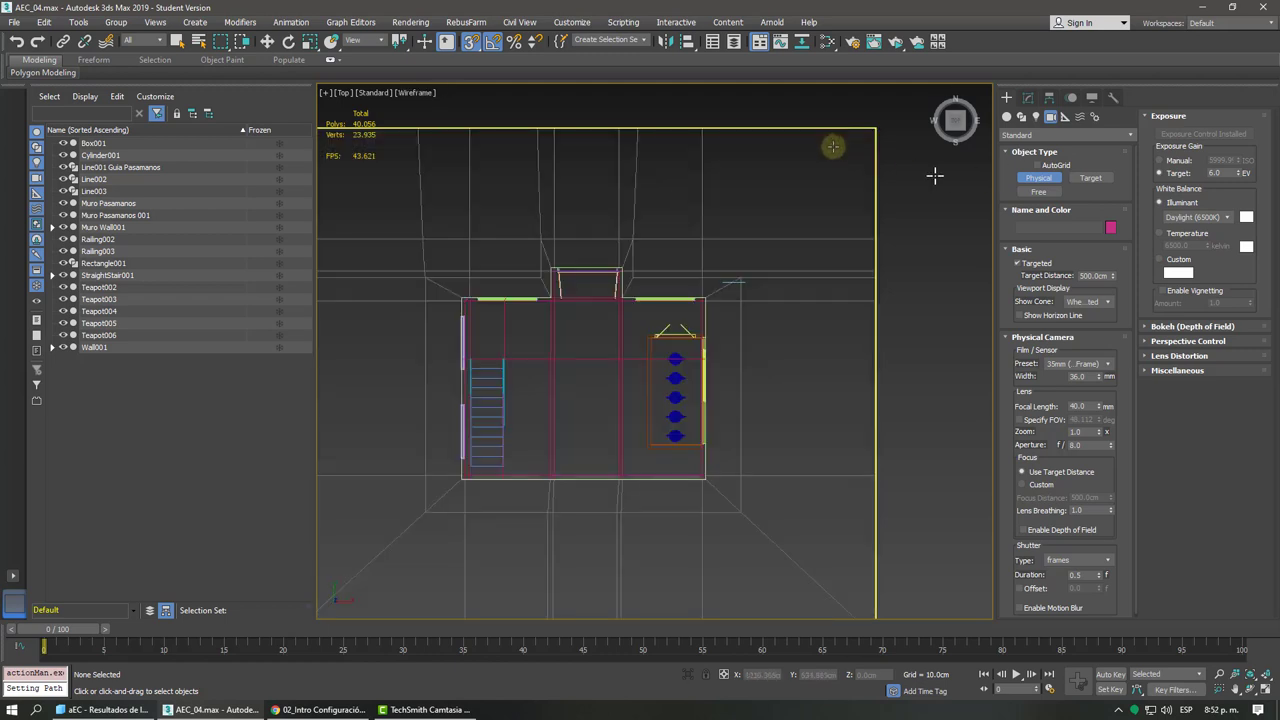
- Place PhysCamera001 beyond the upper-right corner, dragging its target down-left into the interior
drag(833, 146, 900, 145)
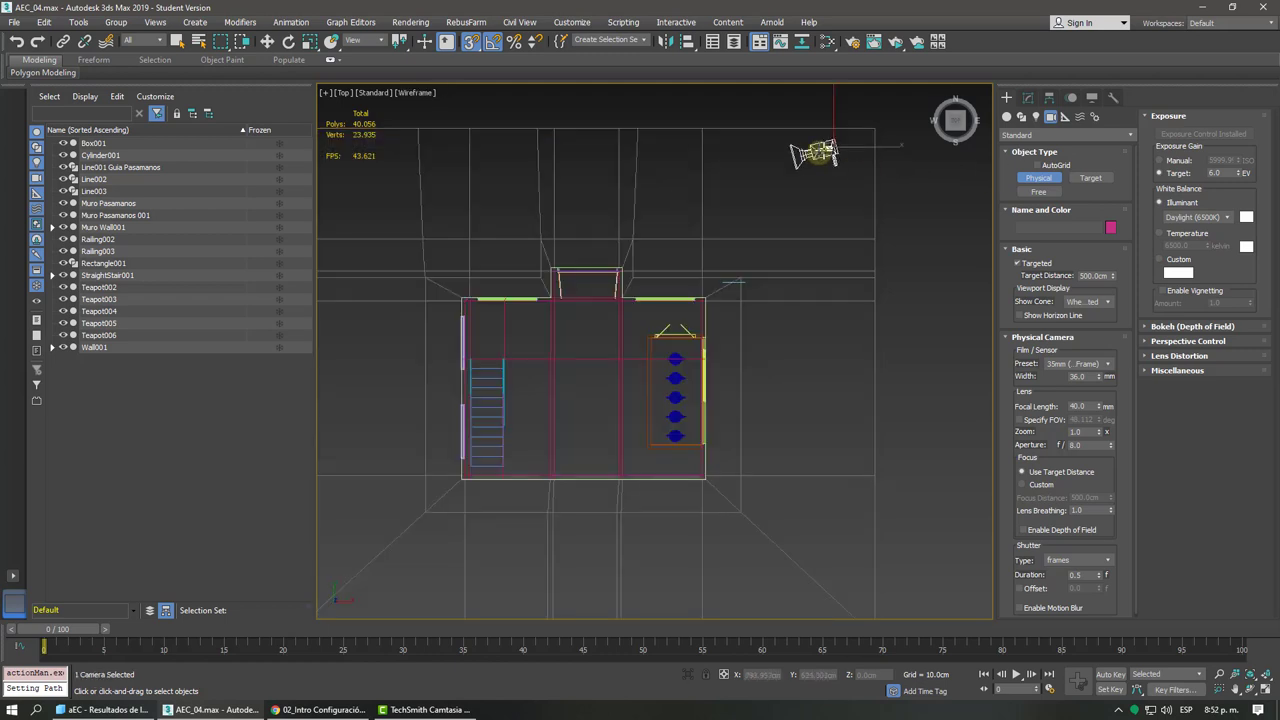
drag(780, 166, 753, 193)
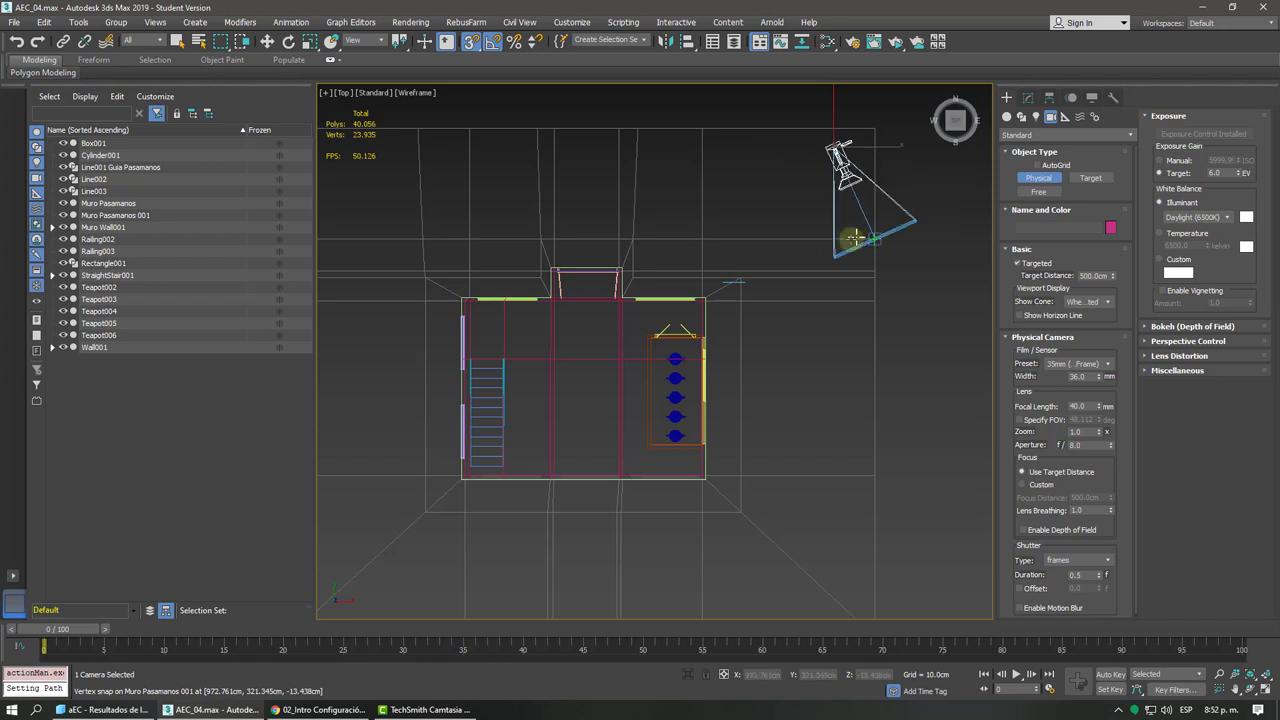
mouse_move(814, 187)
mouse_down()
mouse_move(780, 218)
mouse_move(614, 183)
mouse_move(551, 200)
mouse_move(537, 131)
mouse_move(517, 194)
mouse_move(543, 271)
mouse_move(579, 205)
mouse_move(577, 343)
mouse_move(591, 391)
mouse_move(556, 404)
mouse_move(570, 419)
mouse_up()
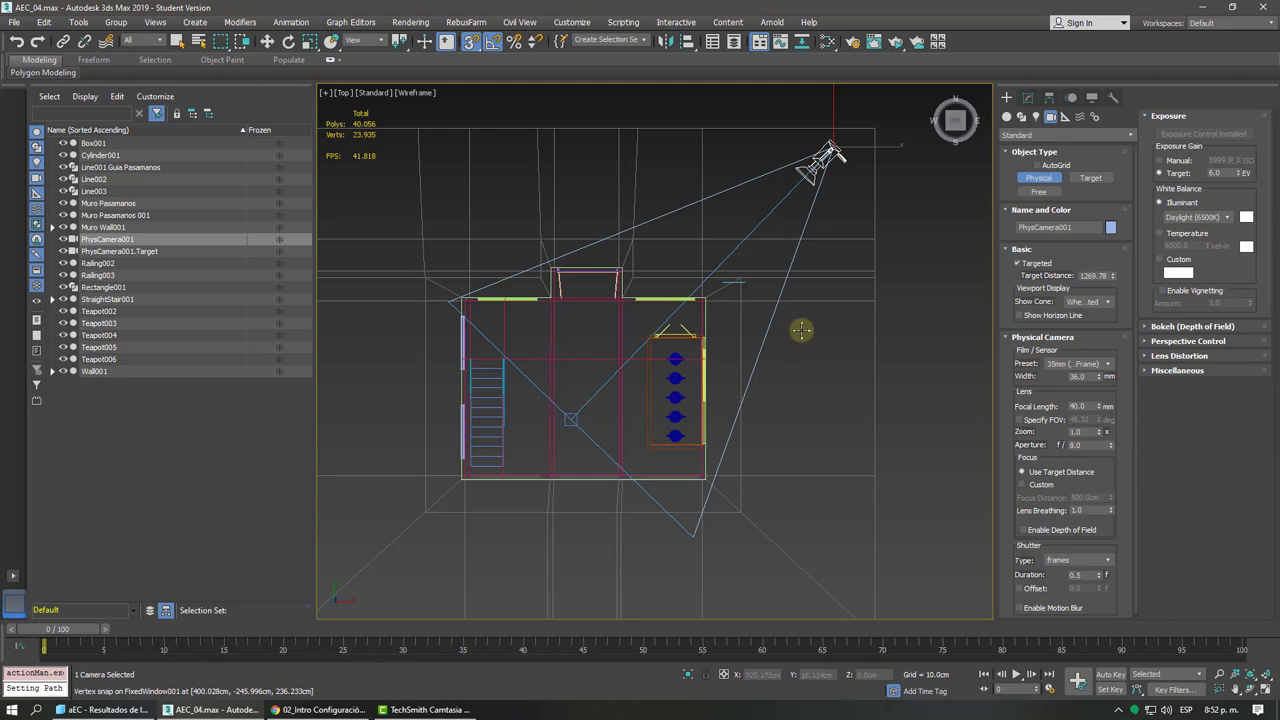
- Switch to the Front view and zoom in on the camera at ground level
key(w)
middle_drag(663, 320, 636, 360)
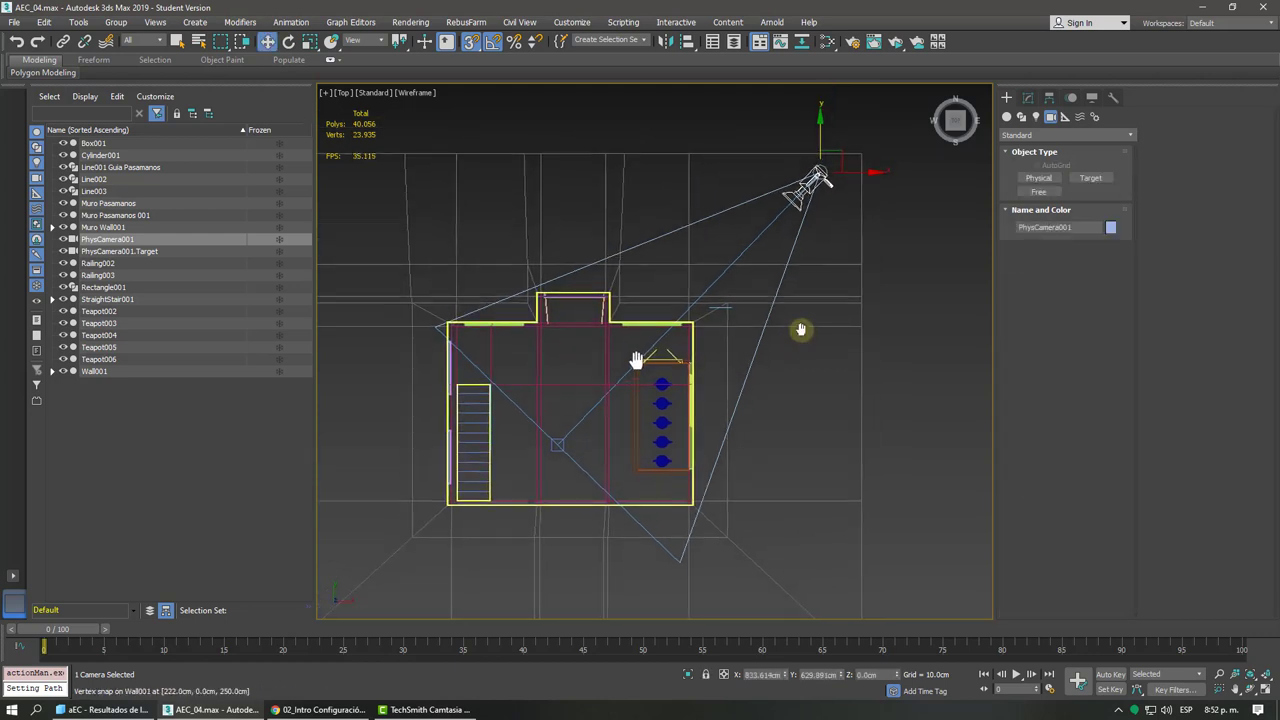
key(f)
middle_drag(777, 408, 737, 398)
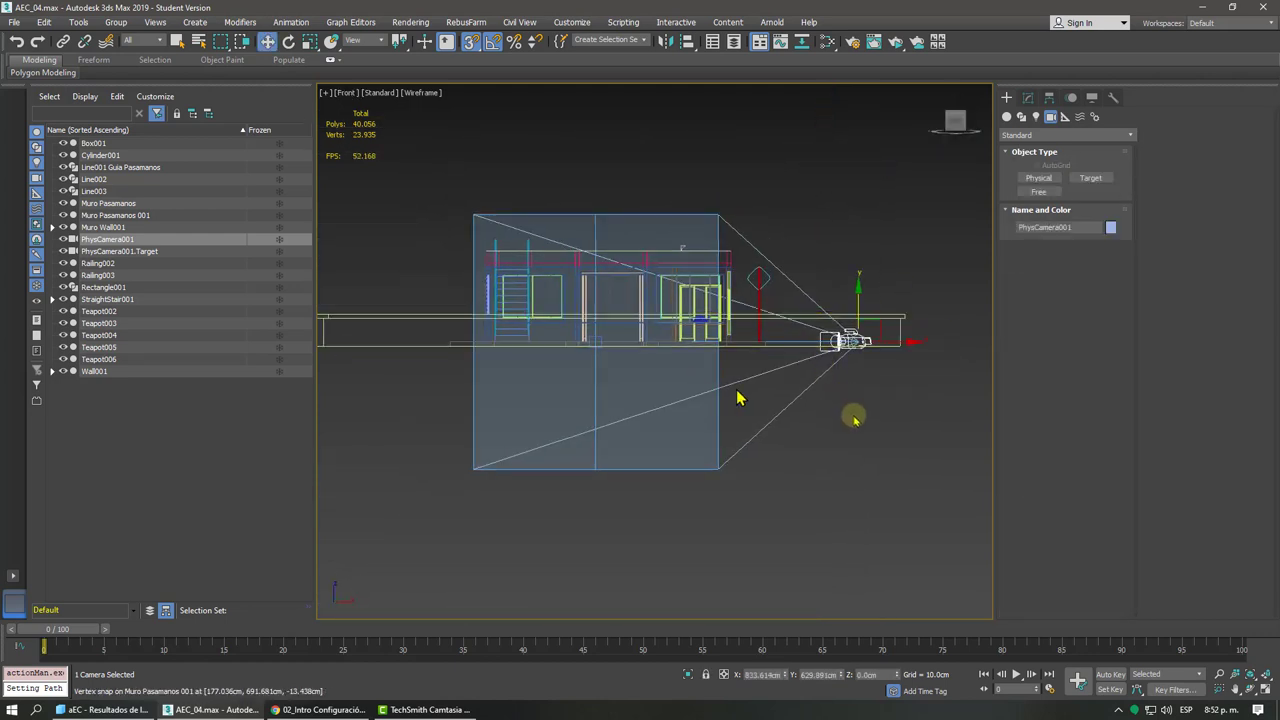
scroll(853, 420, up, 2)
scroll(852, 390, up, 3)
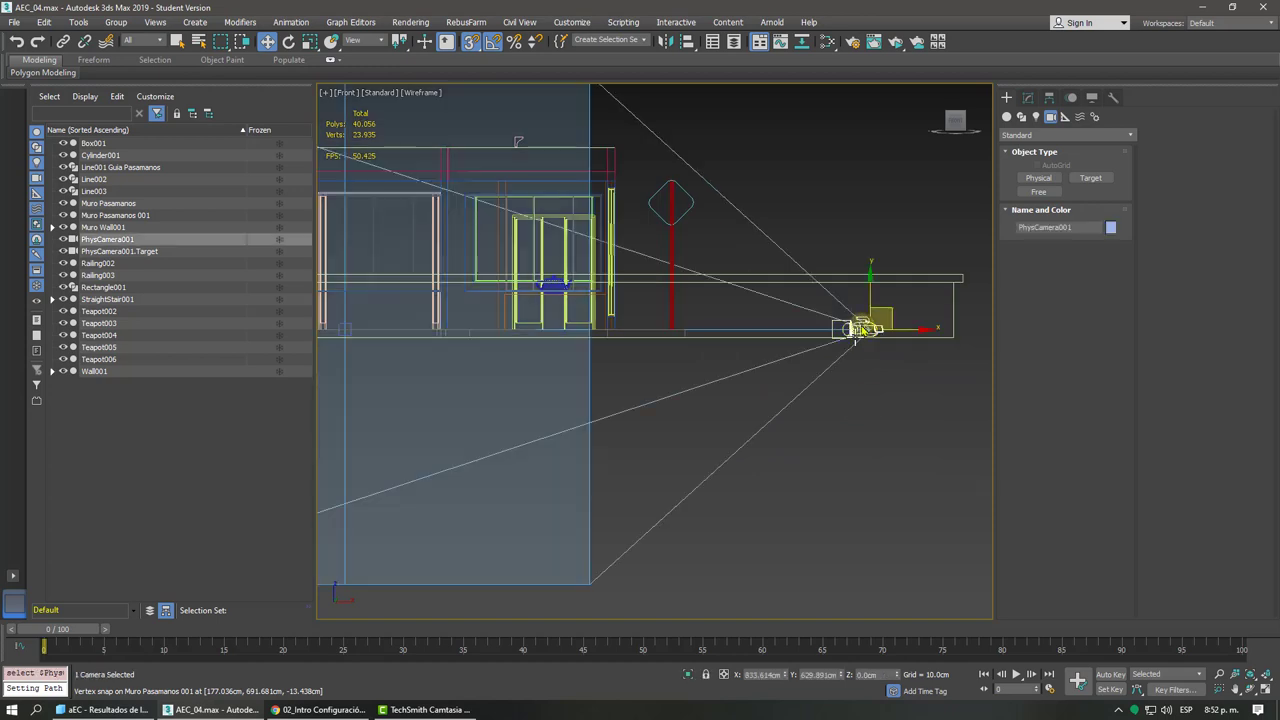
scroll(770, 360, up, 3)
scroll(620, 316, up, 2)
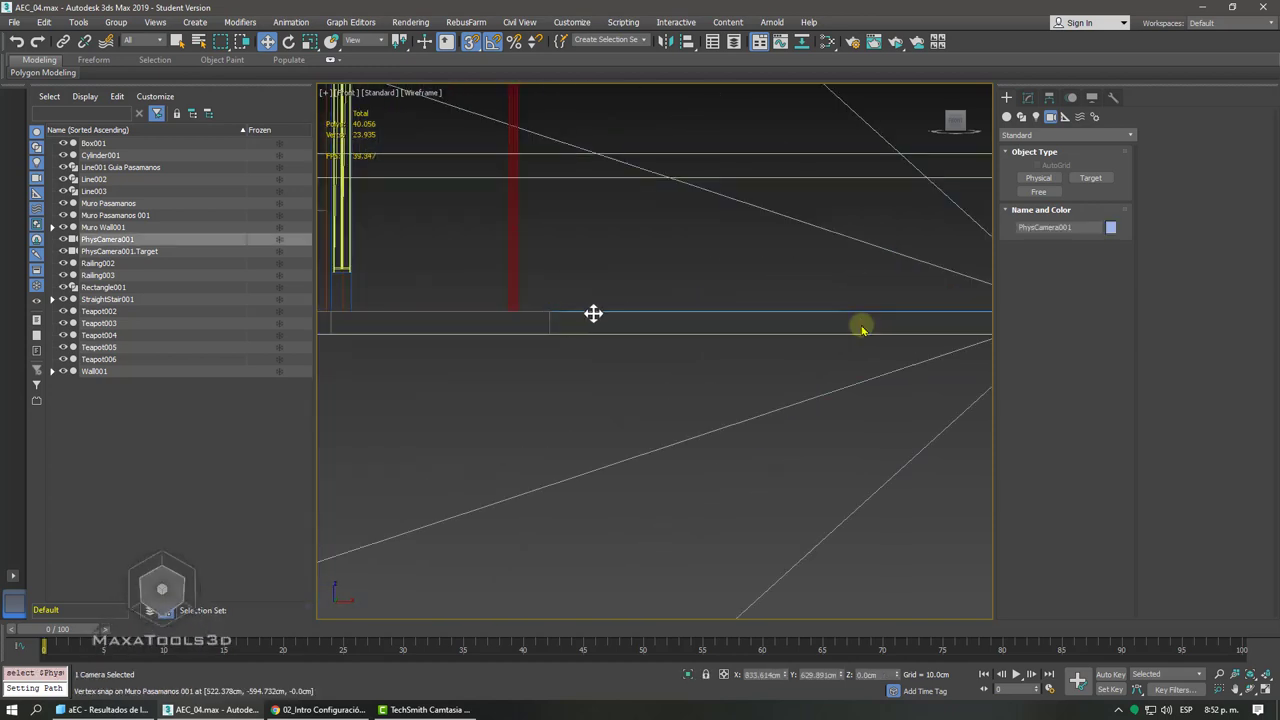
mouse_move(593, 313)
middle_down()
mouse_move(549, 323)
mouse_move(600, 372)
mouse_move(645, 372)
mouse_move(652, 356)
mouse_move(408, 354)
mouse_move(408, 371)
middle_up()
scroll(463, 323, down, 2)
- Switch to Perspective, deselect the camera and pan toward the ground
key(p)
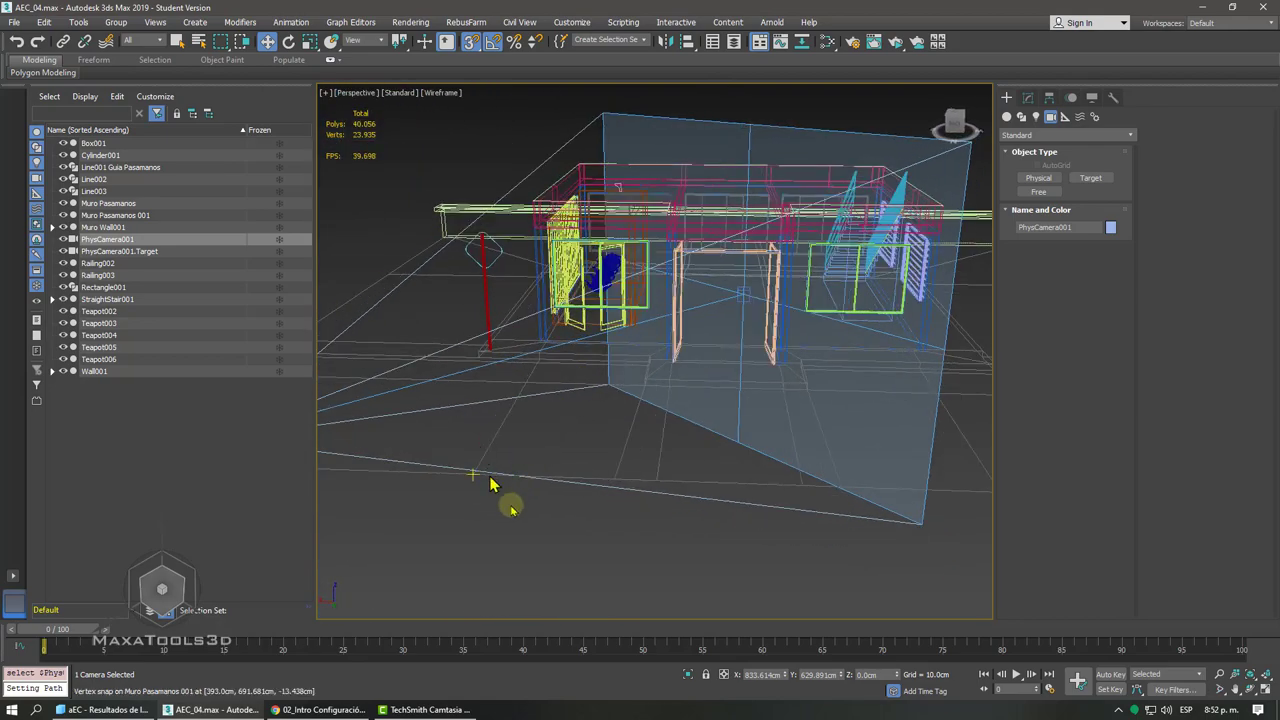
click(509, 525)
mouse_move(509, 525)
middle_down()
mouse_move(629, 403)
mouse_move(768, 418)
middle_up()
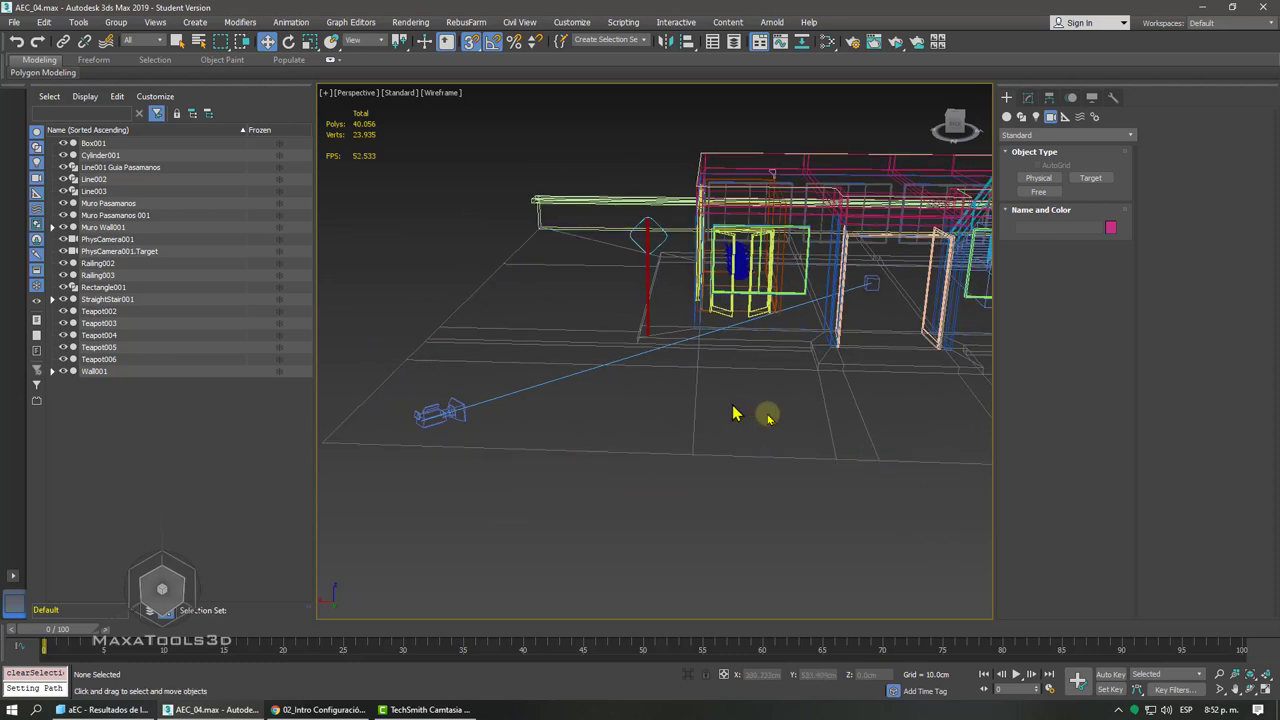
- Isolate PhysCamera001, region-select the camera and its target to check them, then deselect
key(shift+g)
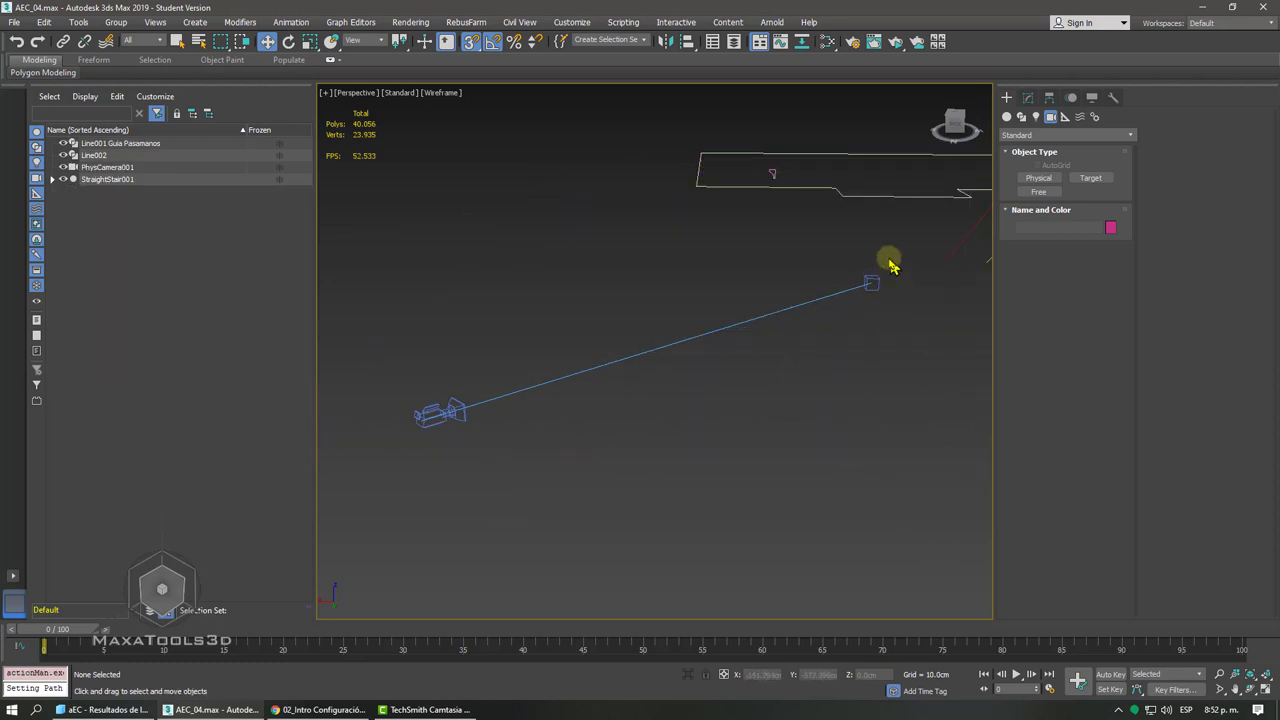
click(880, 266)
click(850, 325)
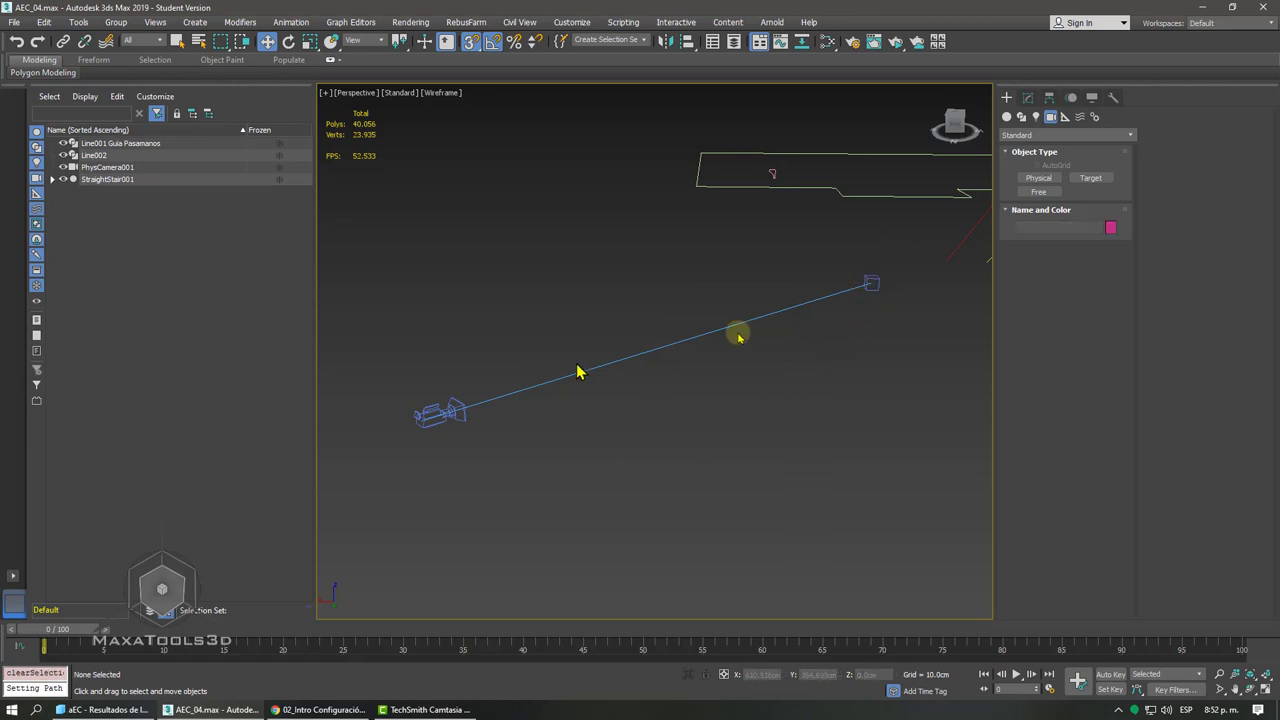
mouse_move(440, 378)
mouse_down()
mouse_move(396, 472)
mouse_move(400, 388)
mouse_move(386, 362)
mouse_up()
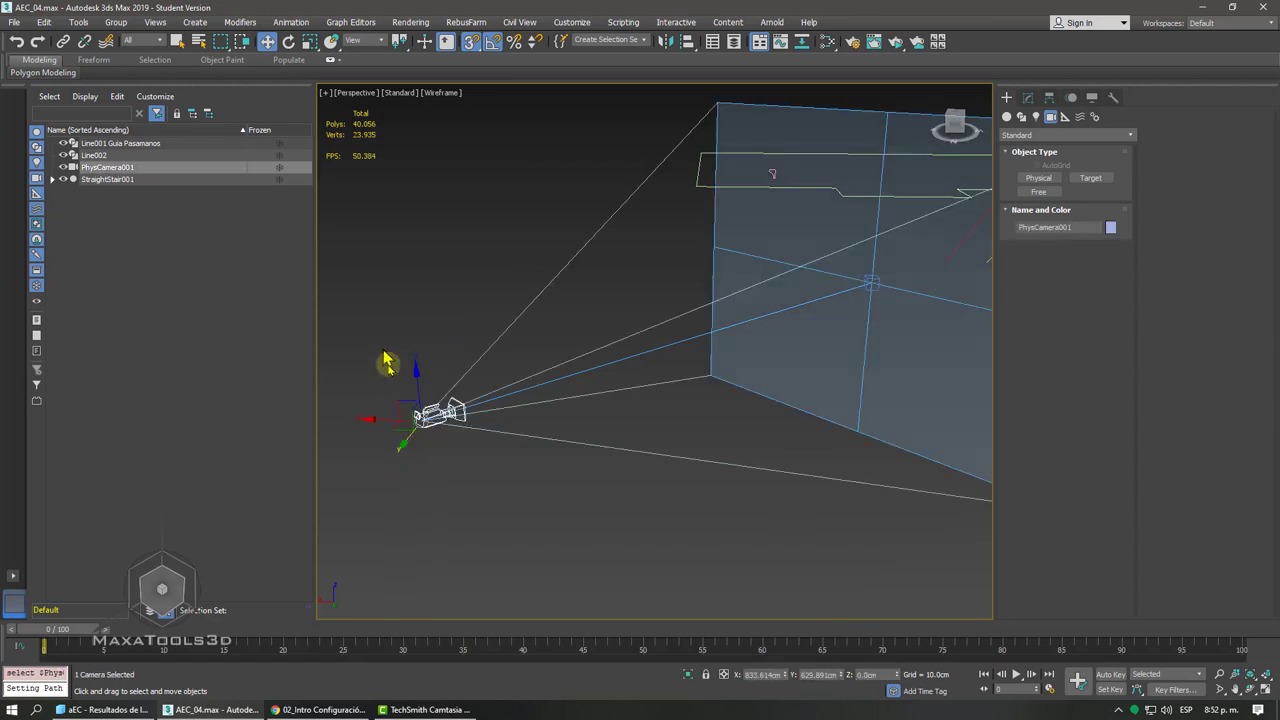
click(505, 490)
drag(890, 282, 862, 345)
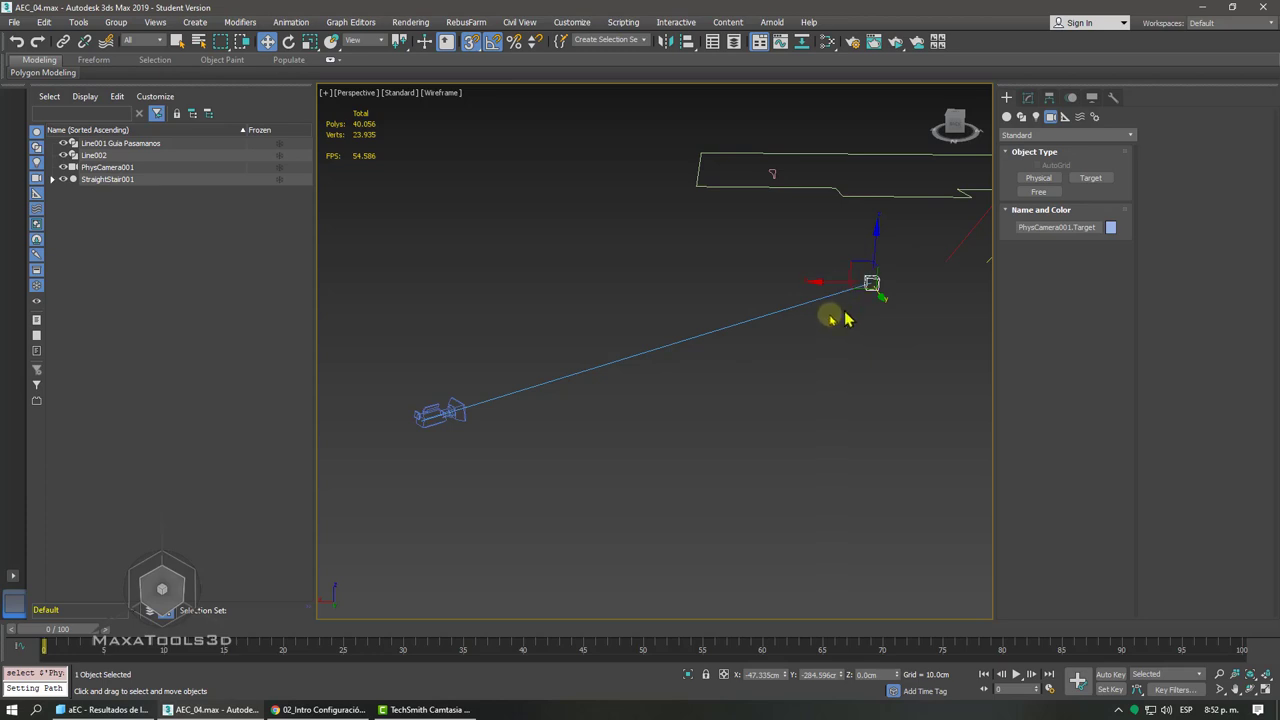
click(780, 337)
drag(468, 321, 400, 471)
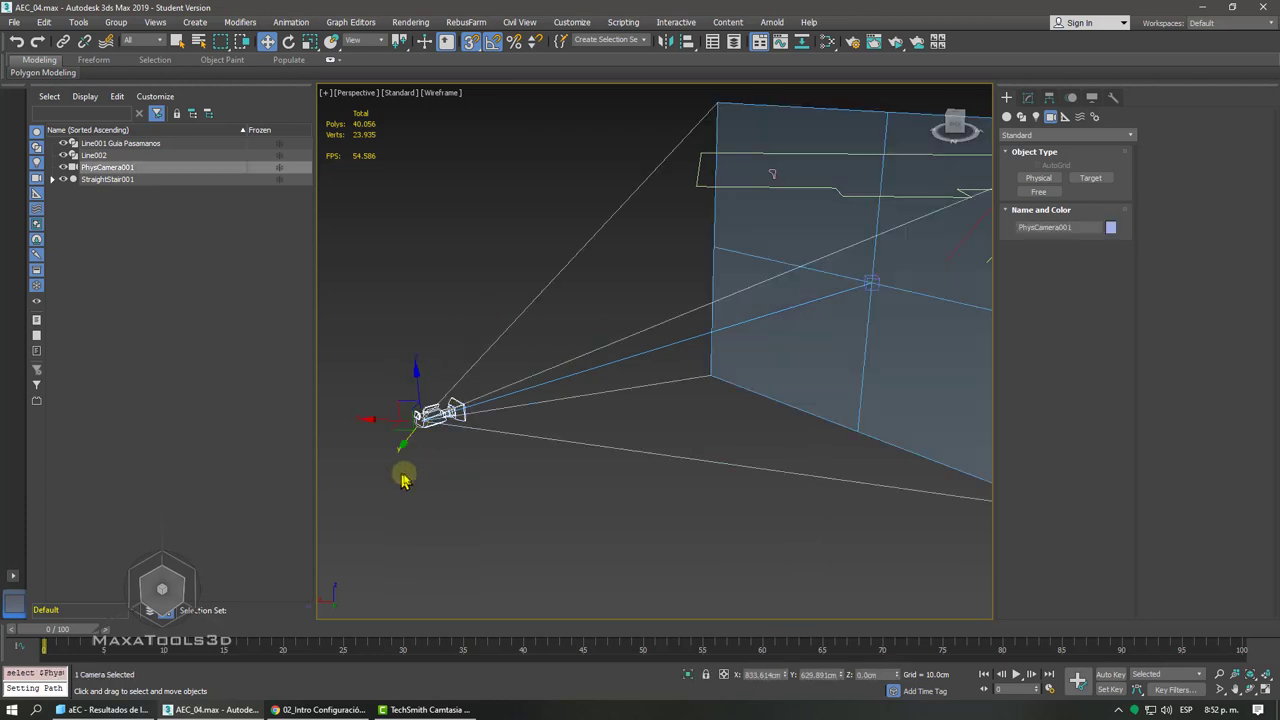
click(491, 506)
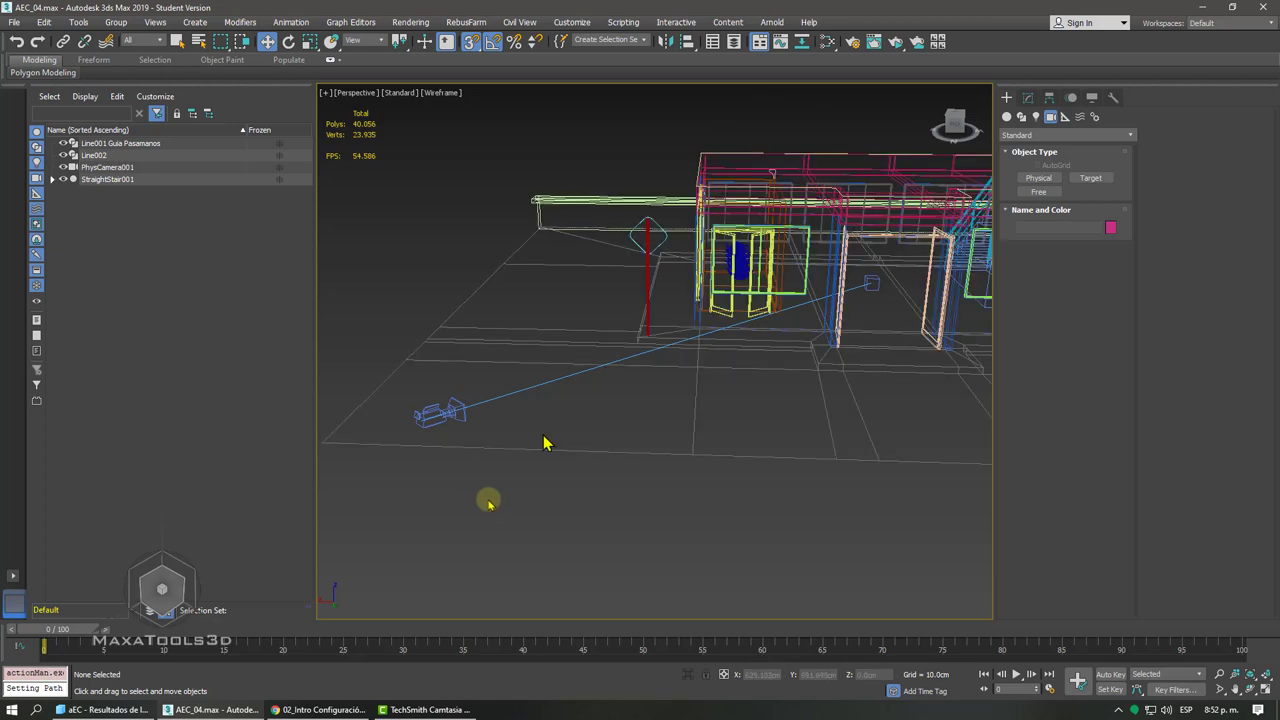
- Try raising PhysCamera001 on Z, then undo the move
click(432, 410)
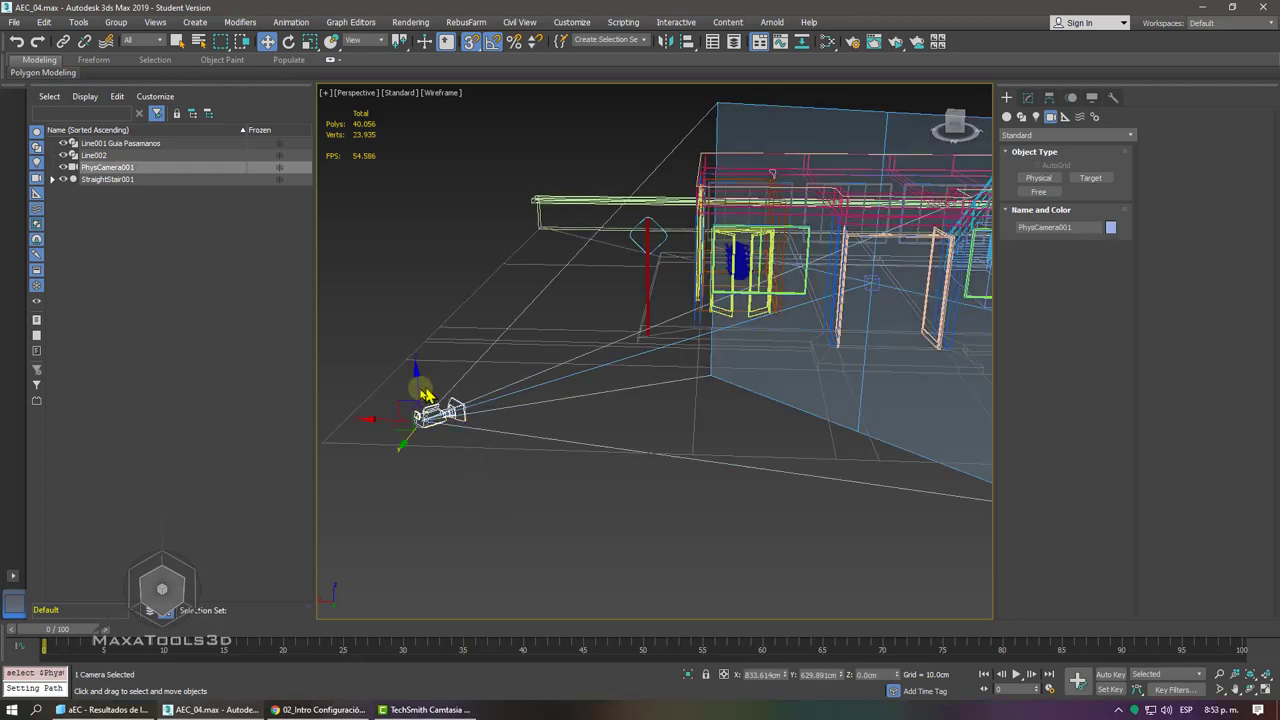
drag(416, 384, 413, 312)
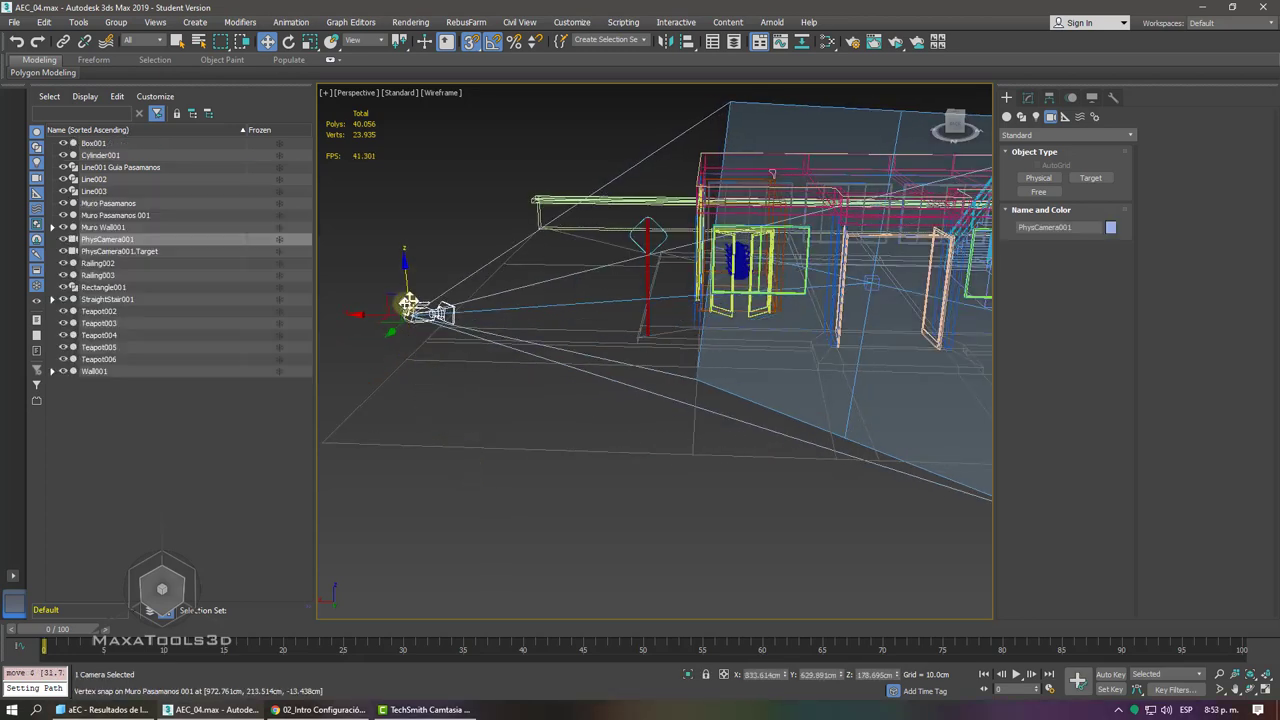
right_click(413, 312)
drag(414, 368, 409, 221)
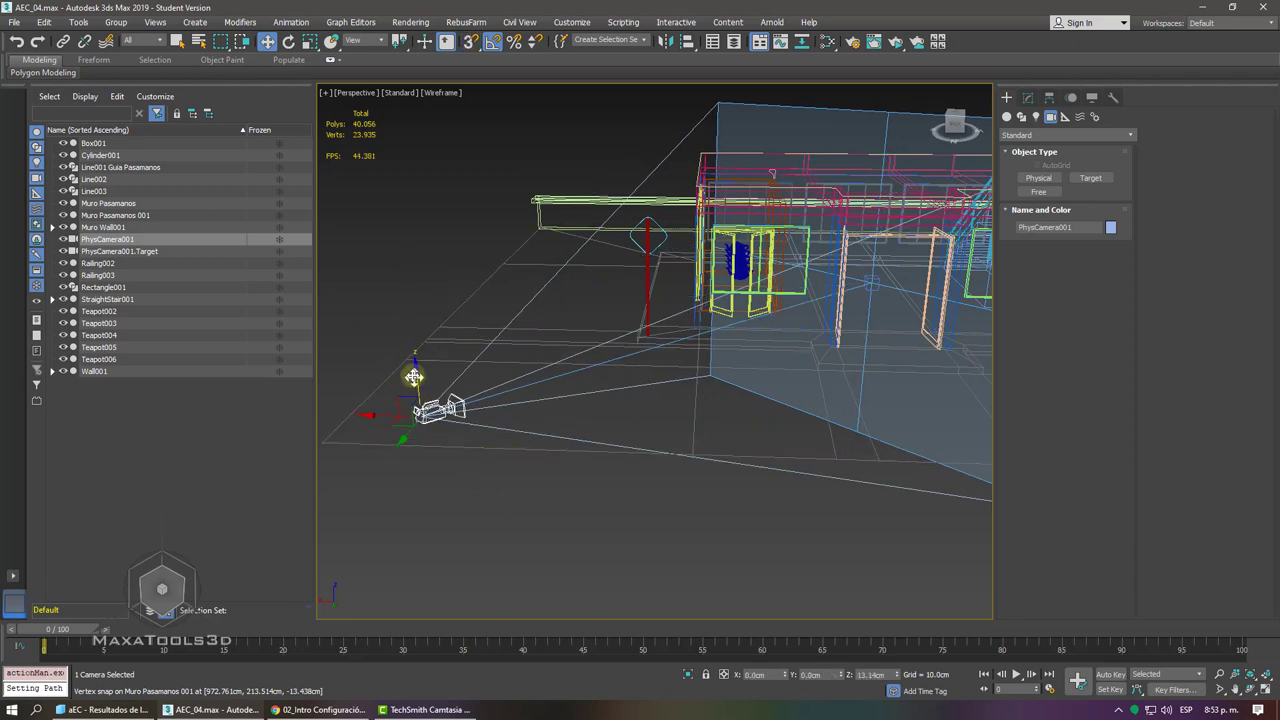
key(ctrl+z)
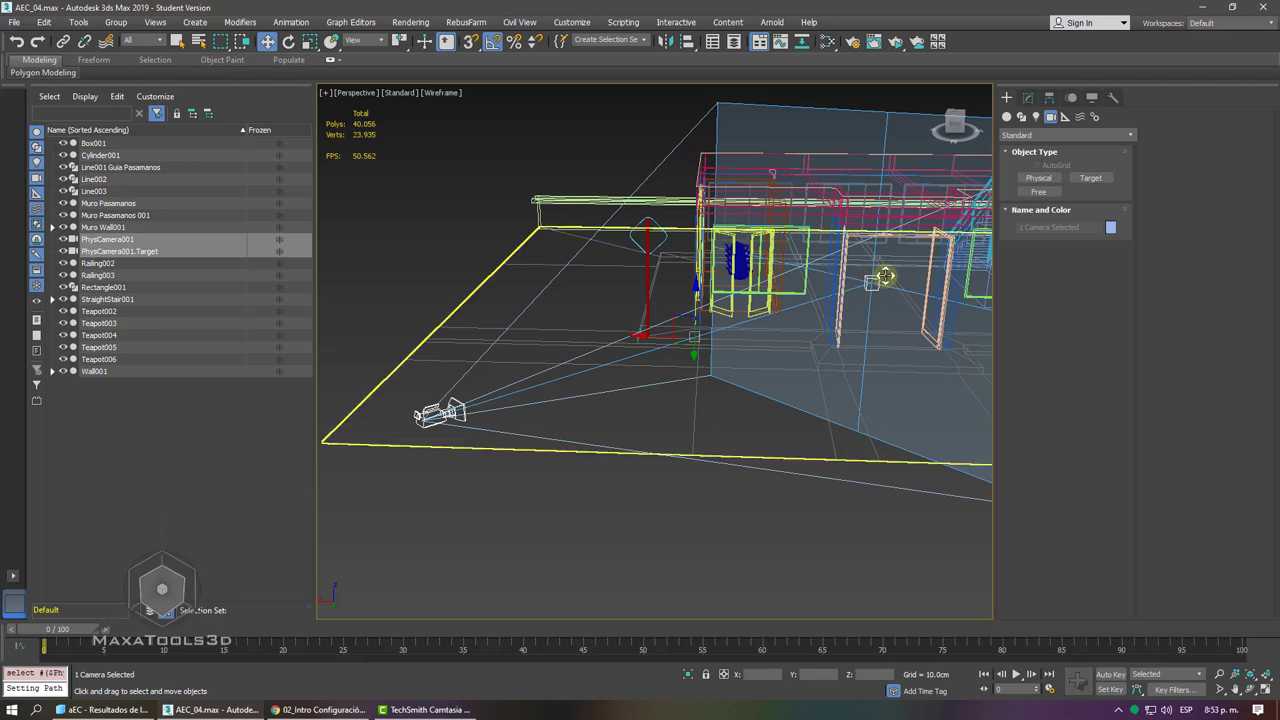
- Select PhysCamera001.Target alone and attempt lifting it, cancelling the move
click(873, 283)
click(875, 283)
drag(876, 283, 861, 110)
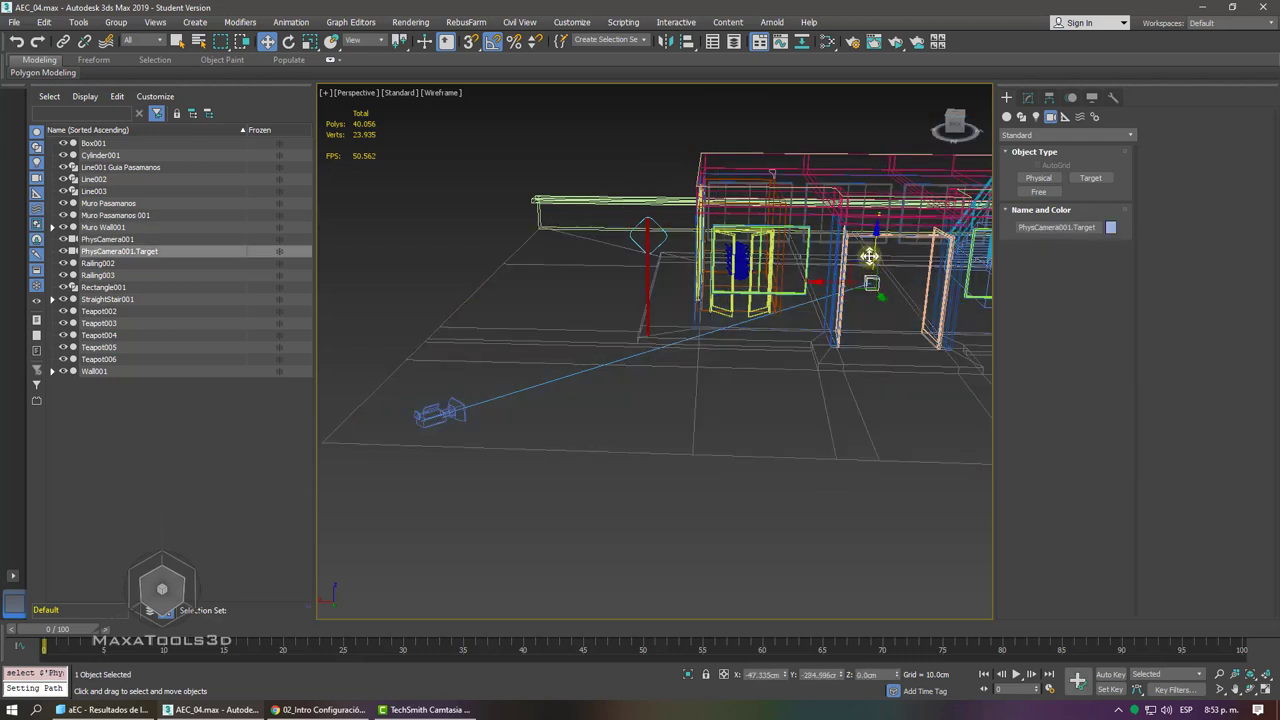
right_click(861, 112)
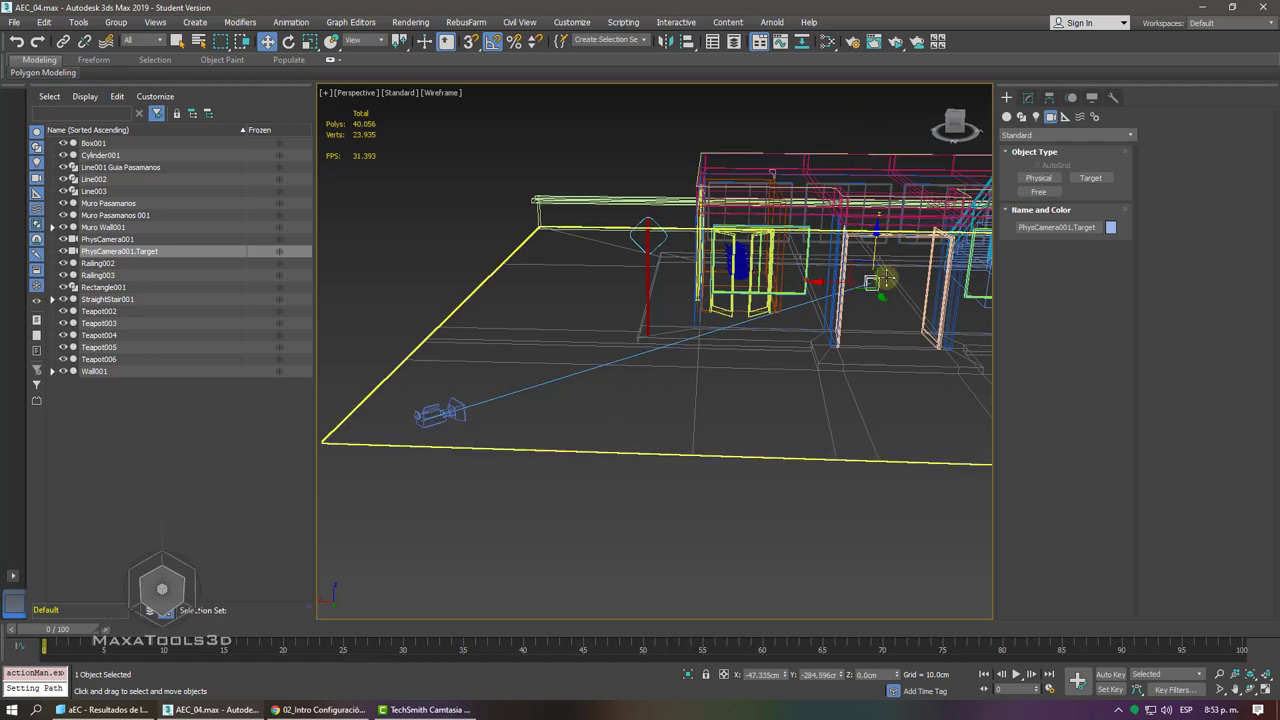
click(527, 402)
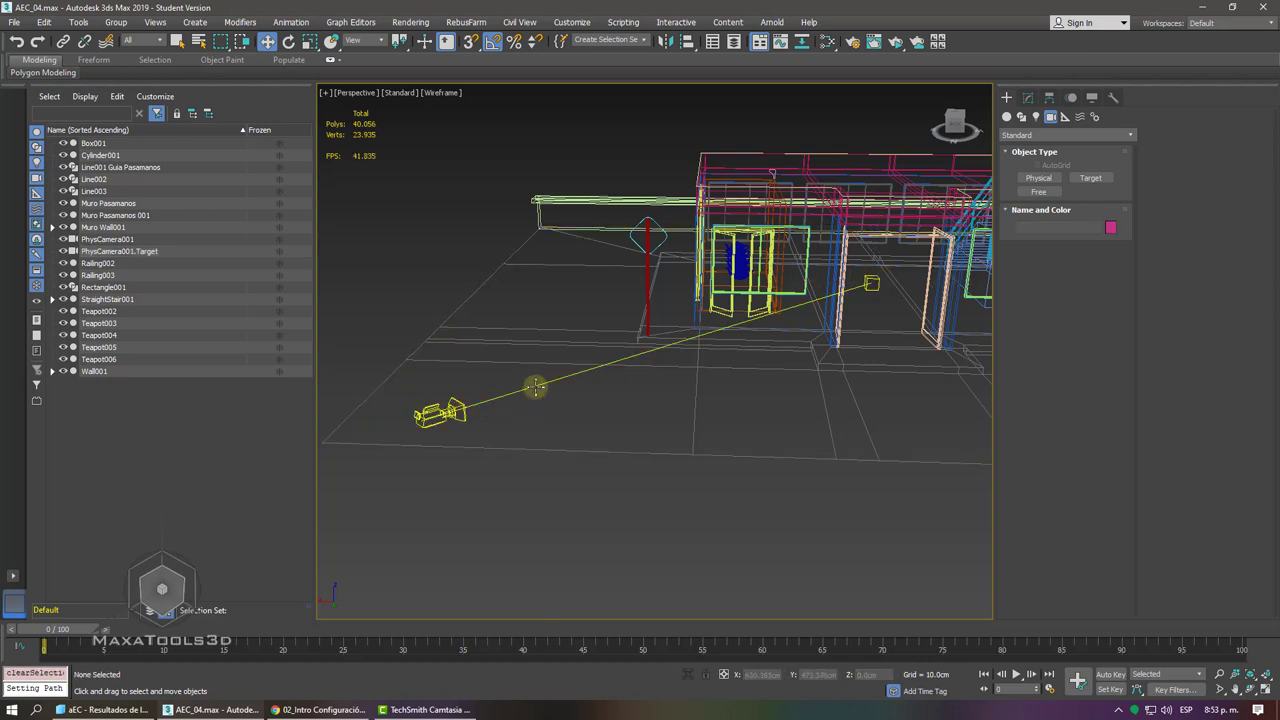
- Reselect PhysCamera001 and raise it higher above the ground
click(536, 387)
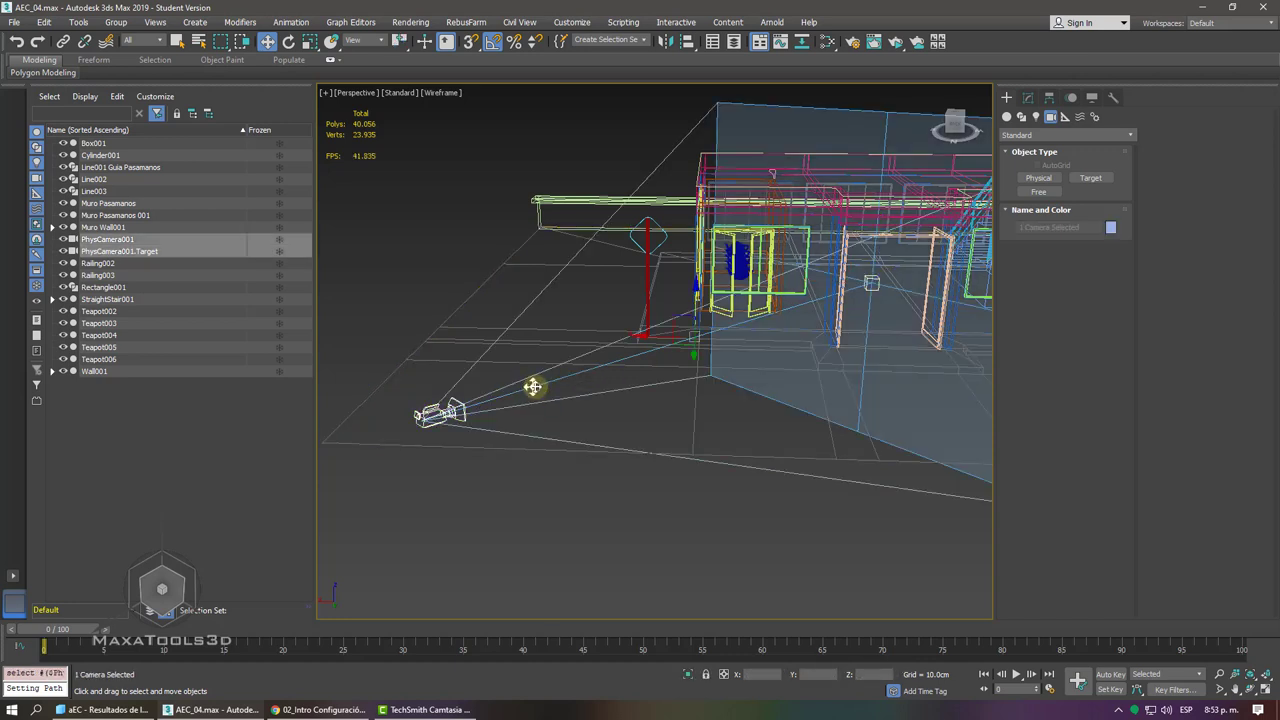
alt+middle_drag(677, 335, 665, 317)
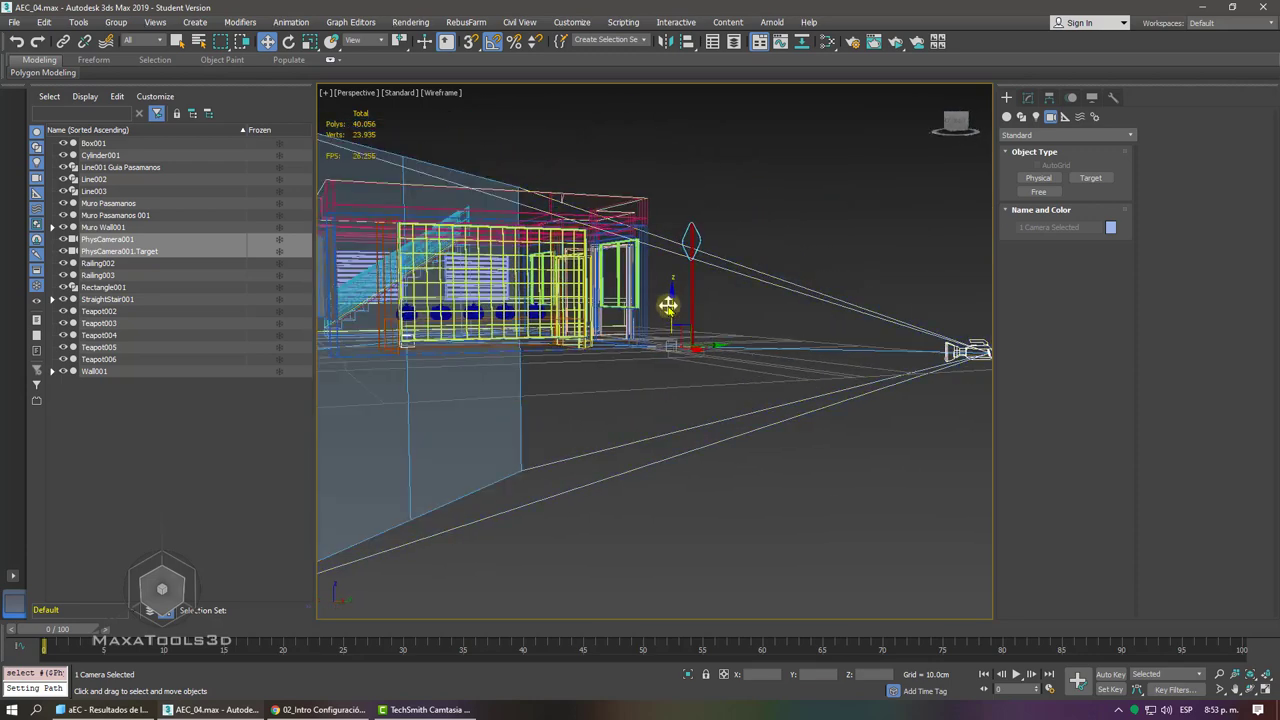
drag(668, 305, 673, 234)
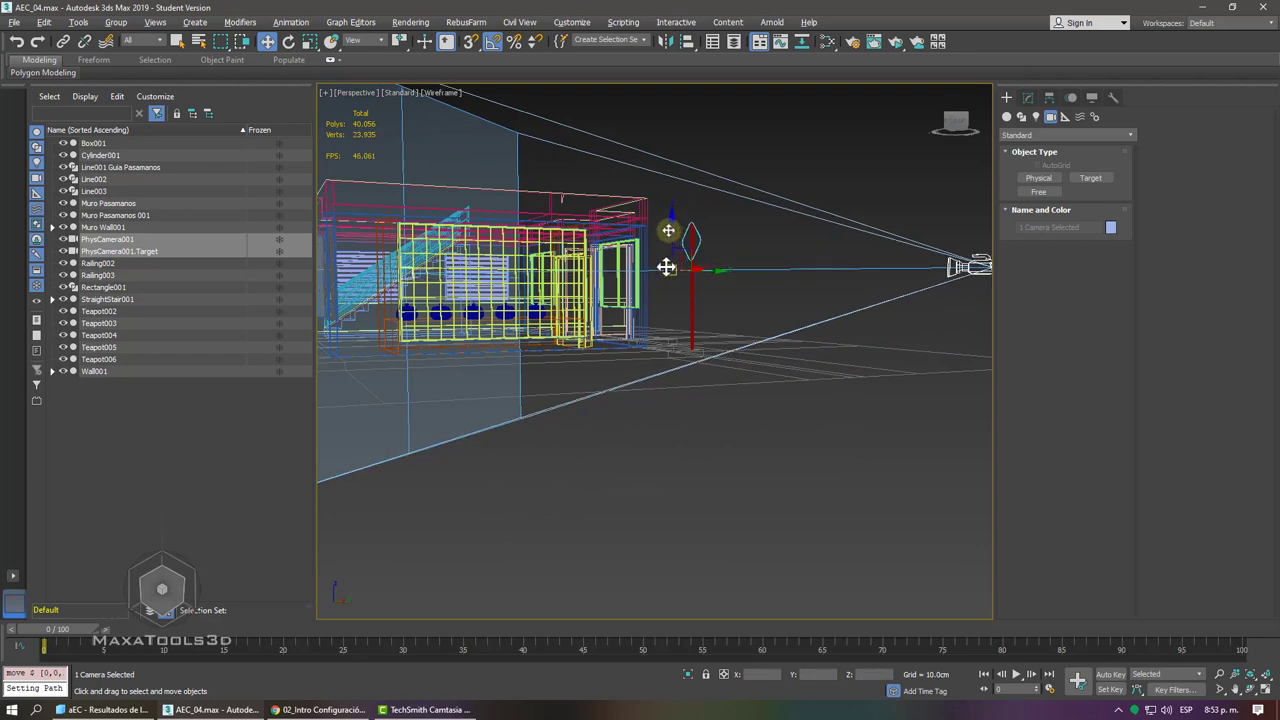
alt+middle_drag(666, 263, 532, 279)
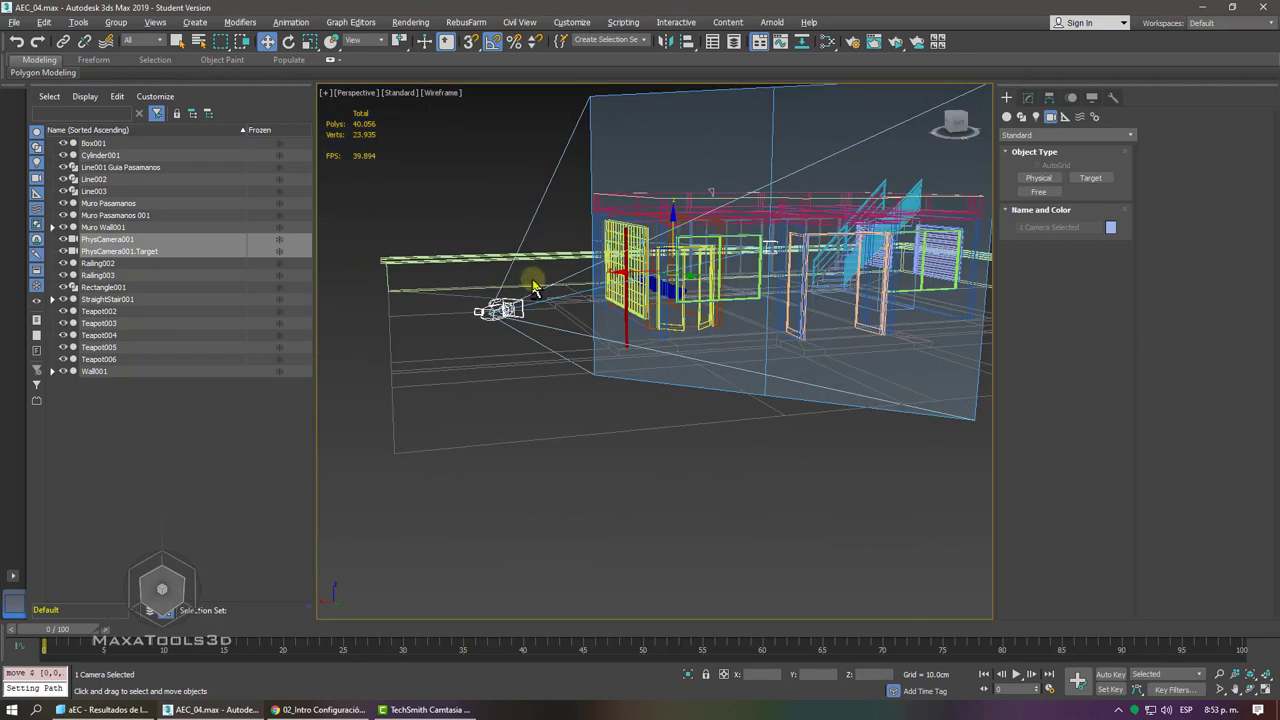
- Lift PhysCamera001.Target to about 159 cm with the whole building visible
key(alt+q)
click(712, 373)
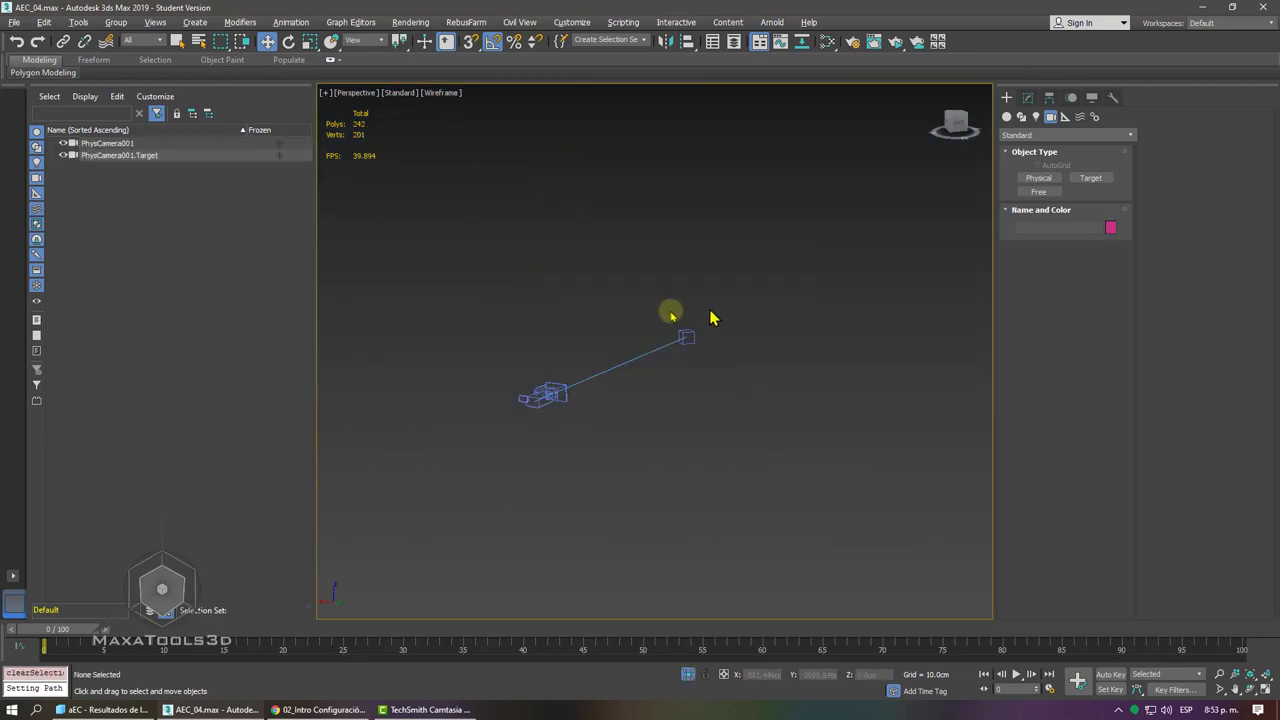
click(686, 337)
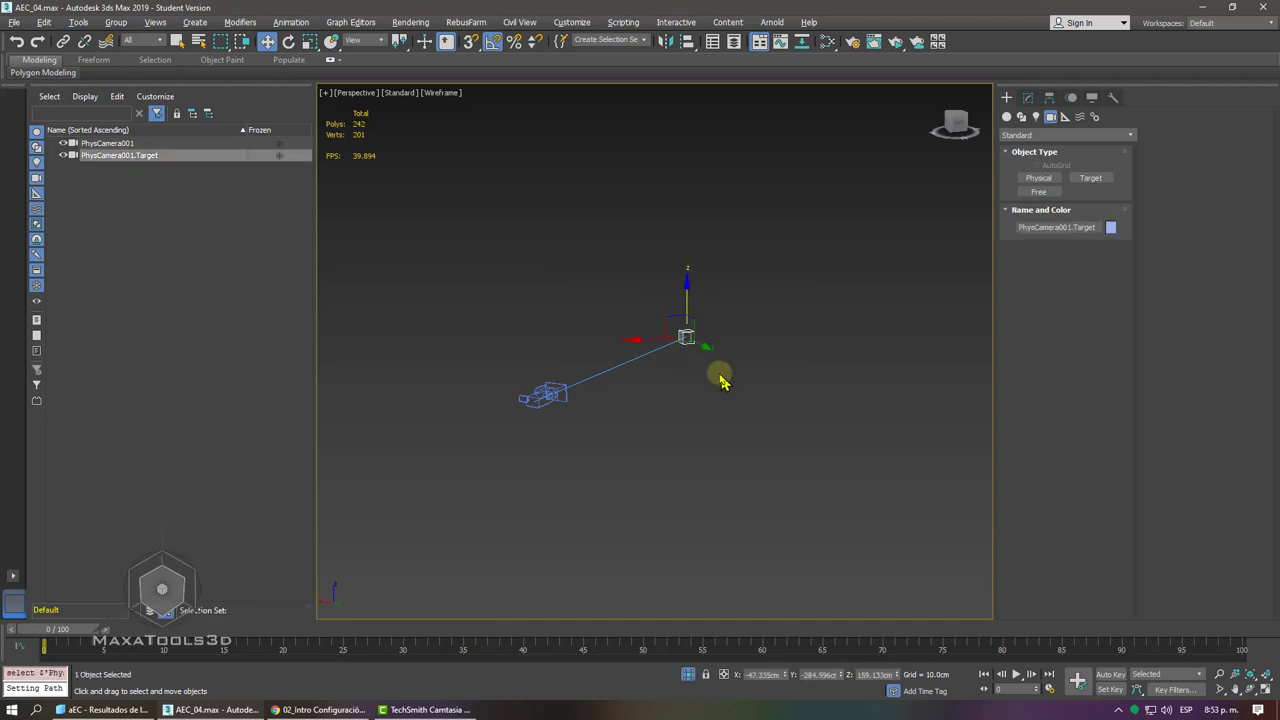
click(692, 672)
mouse_move(571, 323)
alt+middle_down()
mouse_move(603, 331)
mouse_move(764, 307)
alt+middle_up()
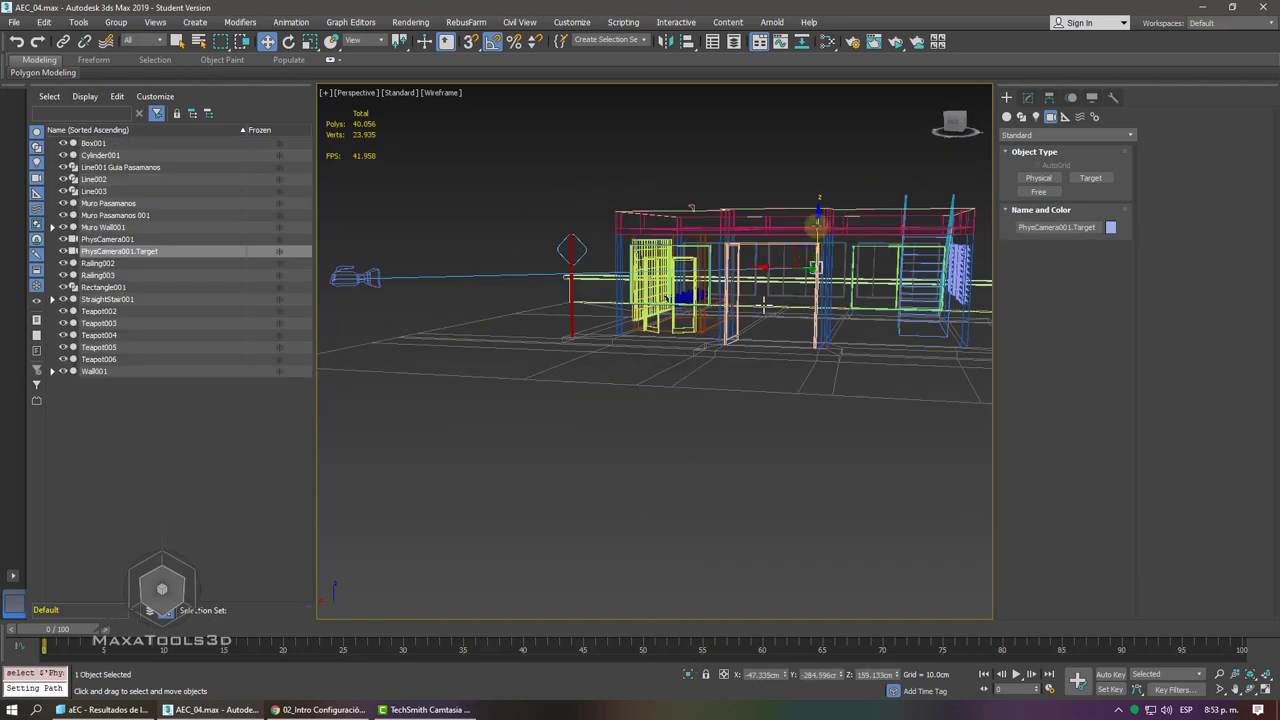
drag(817, 224, 807, 313)
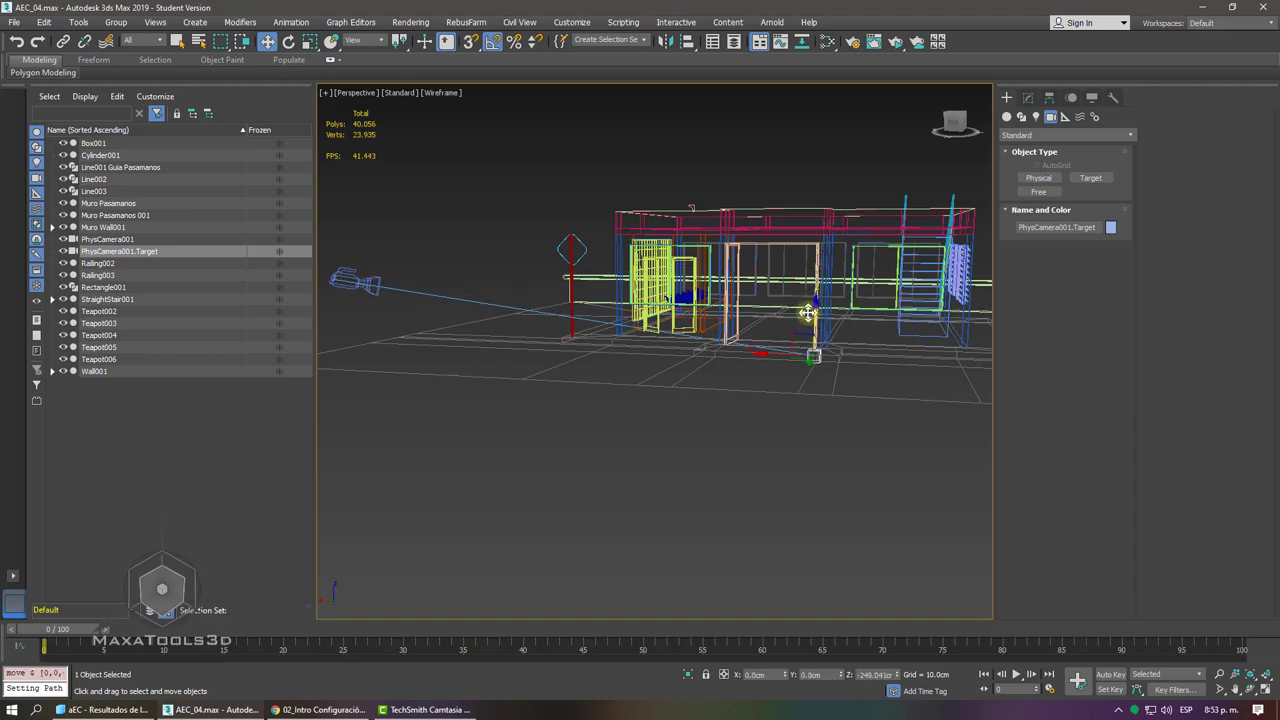
drag(807, 313, 805, 236)
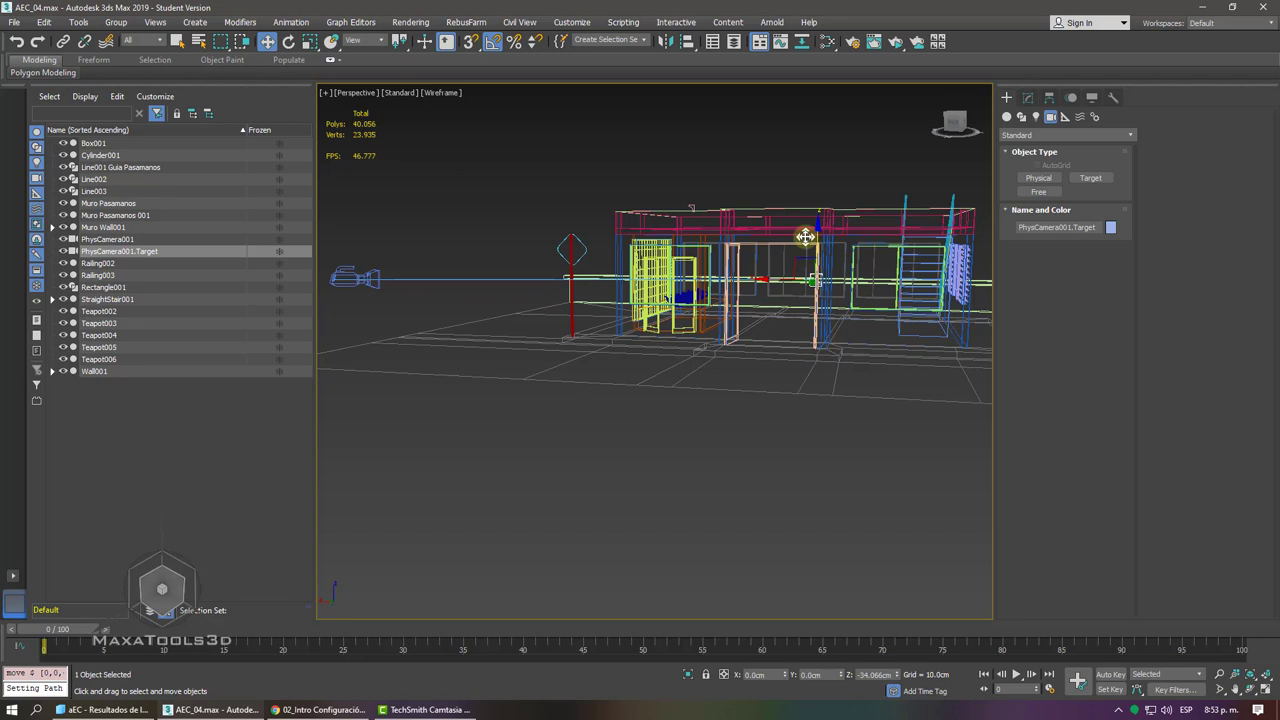
mouse_move(803, 229)
mouse_down()
mouse_move(778, 85)
mouse_move(801, 272)
mouse_move(803, 194)
mouse_move(775, 255)
mouse_move(797, 200)
mouse_move(787, 180)
mouse_up()
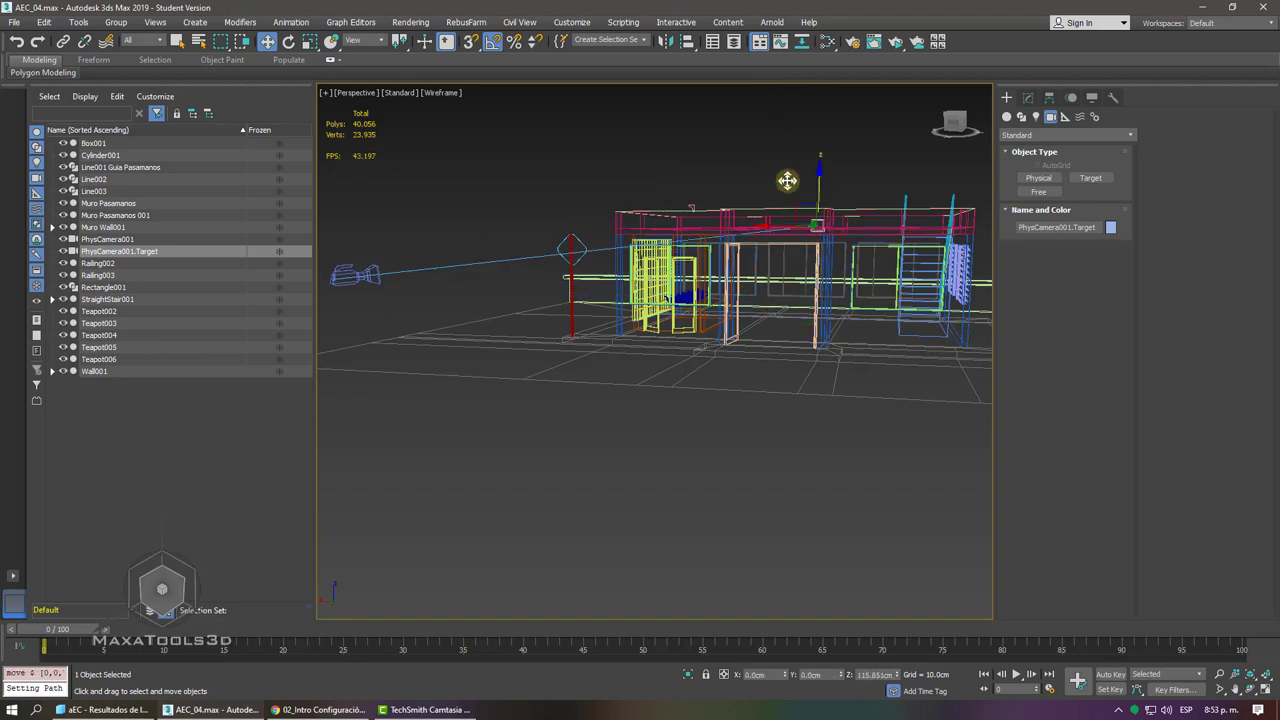
- Orbit beside the camera and switch to Default Shading to see the textured house
alt+middle_drag(787, 180, 715, 217)
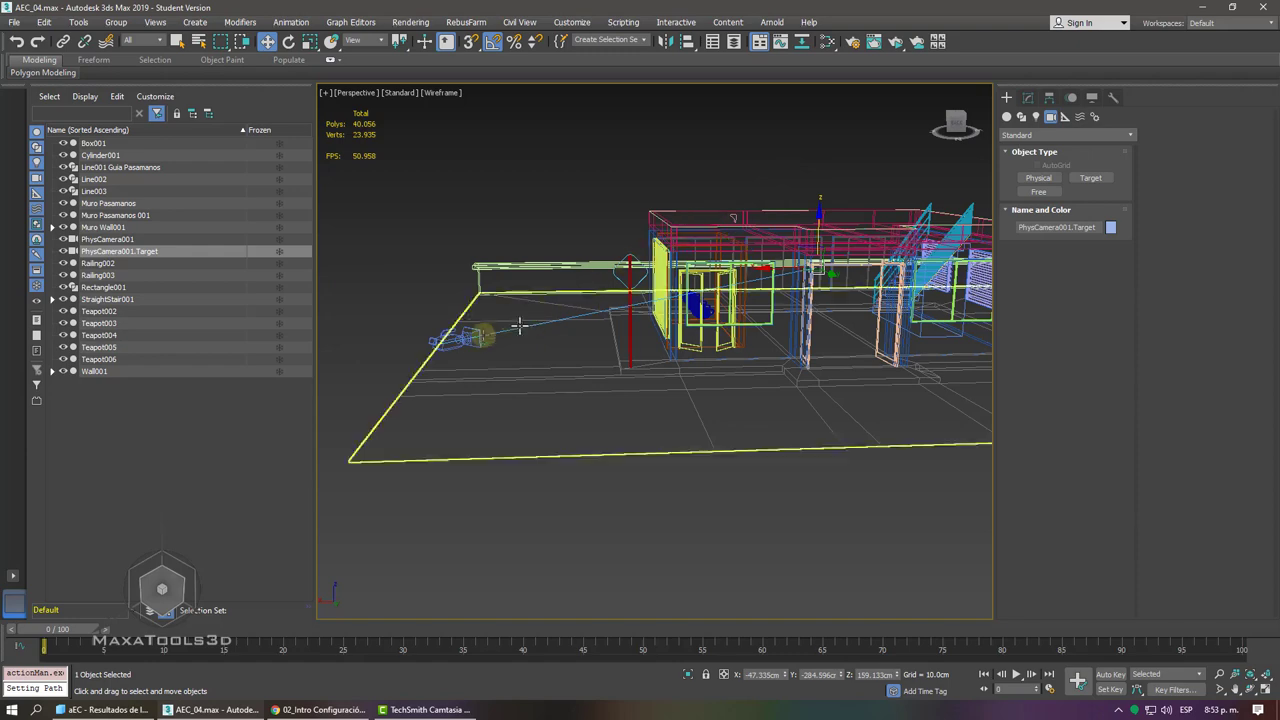
click(465, 342)
mouse_move(513, 362)
alt+middle_down()
mouse_move(457, 343)
mouse_move(443, 357)
mouse_move(583, 355)
mouse_move(737, 323)
mouse_move(673, 373)
mouse_move(811, 386)
alt+middle_up()
key(F3)
scroll(760, 380, up, 3)
scroll(806, 383, down, 3)
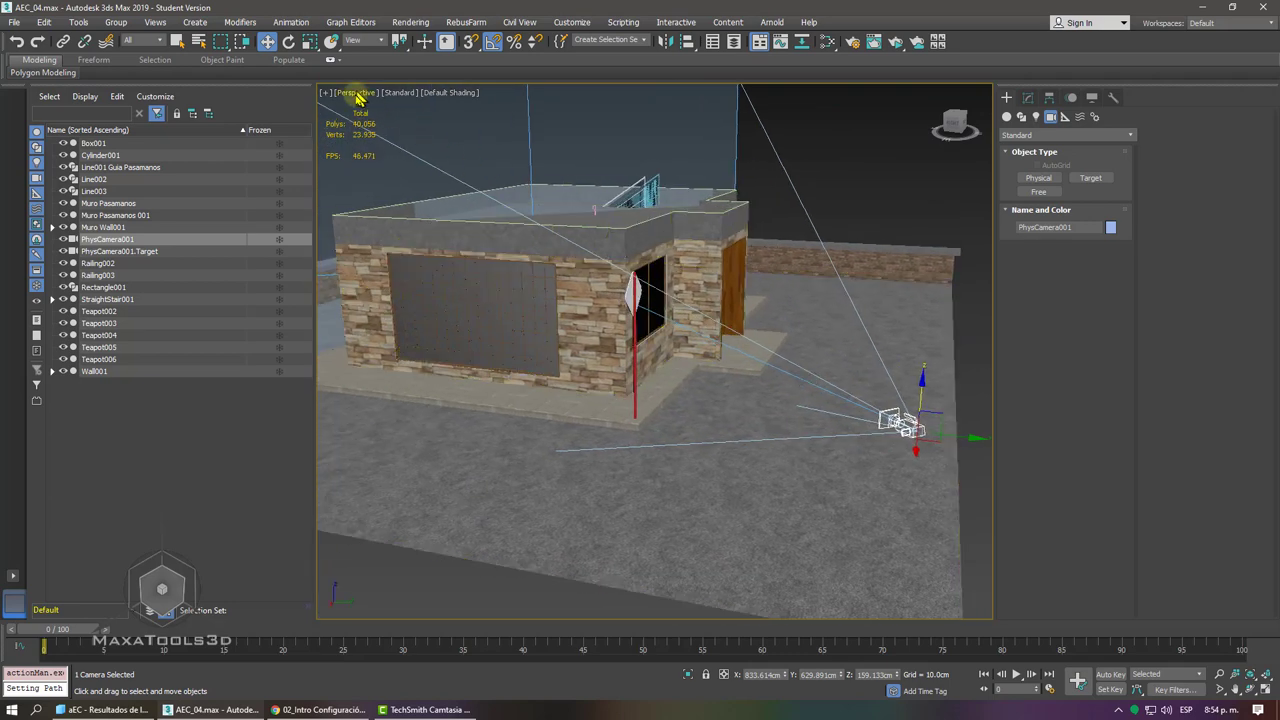
scroll(534, 257, down, 2)
scroll(534, 257, down, 2)
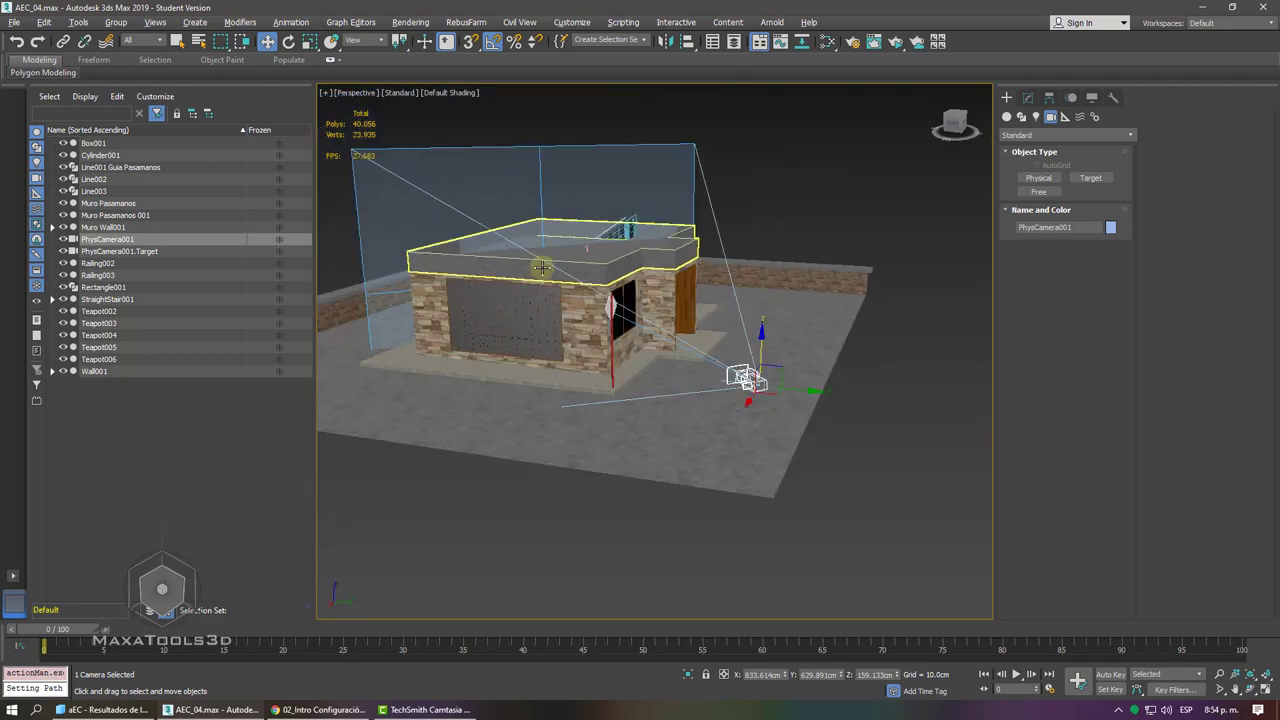
- Look through PhysCamera001 and truck it slightly to frame the house corner and red signpost
click(361, 95)
mouse_move(397, 106)
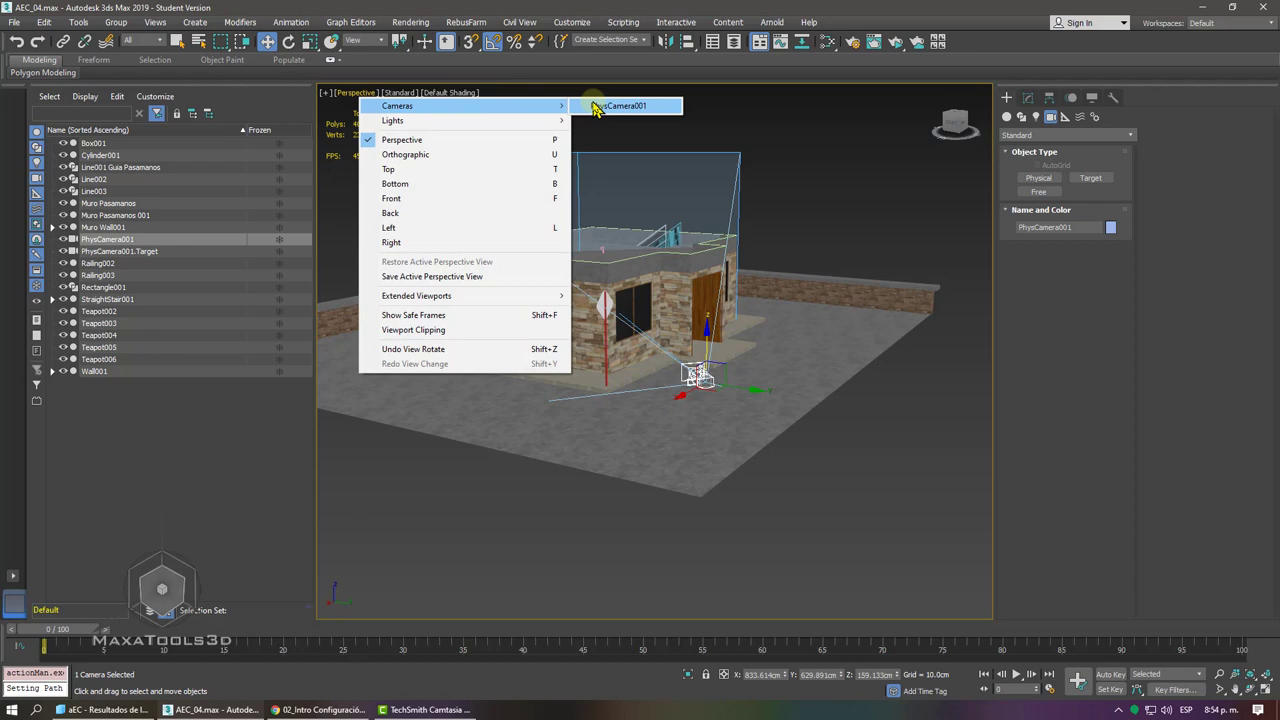
click(595, 108)
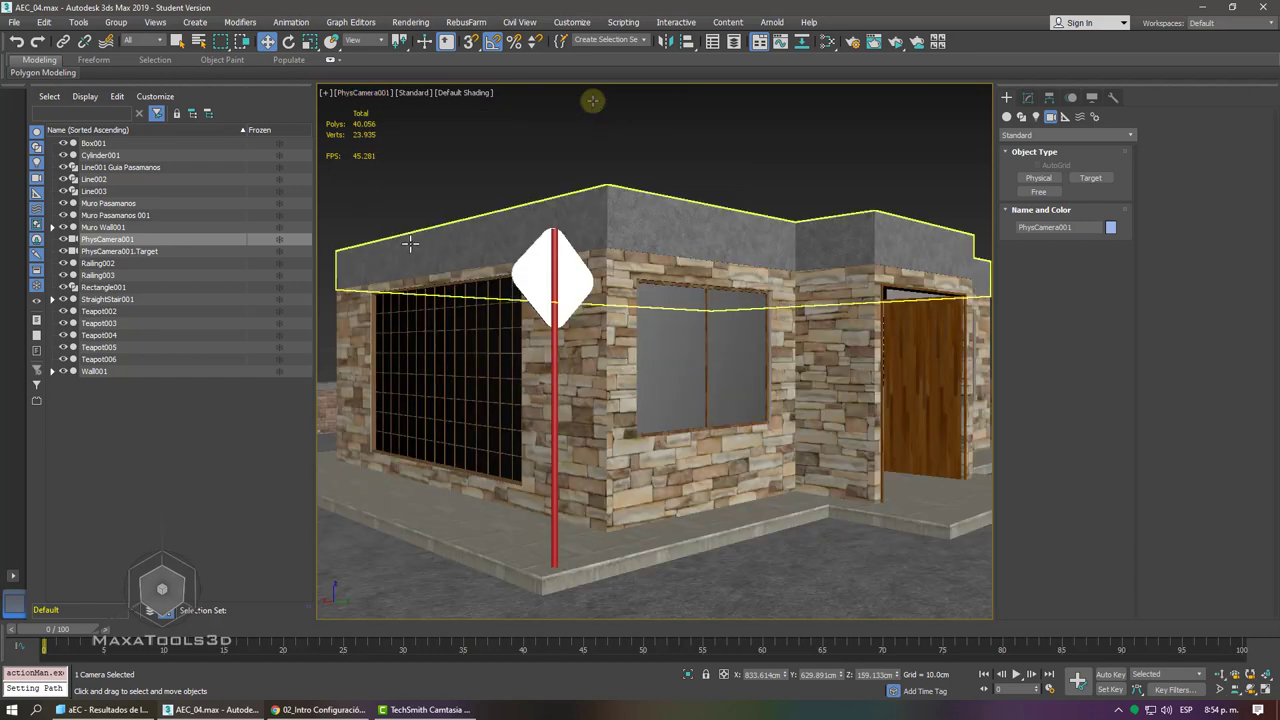
click(557, 169)
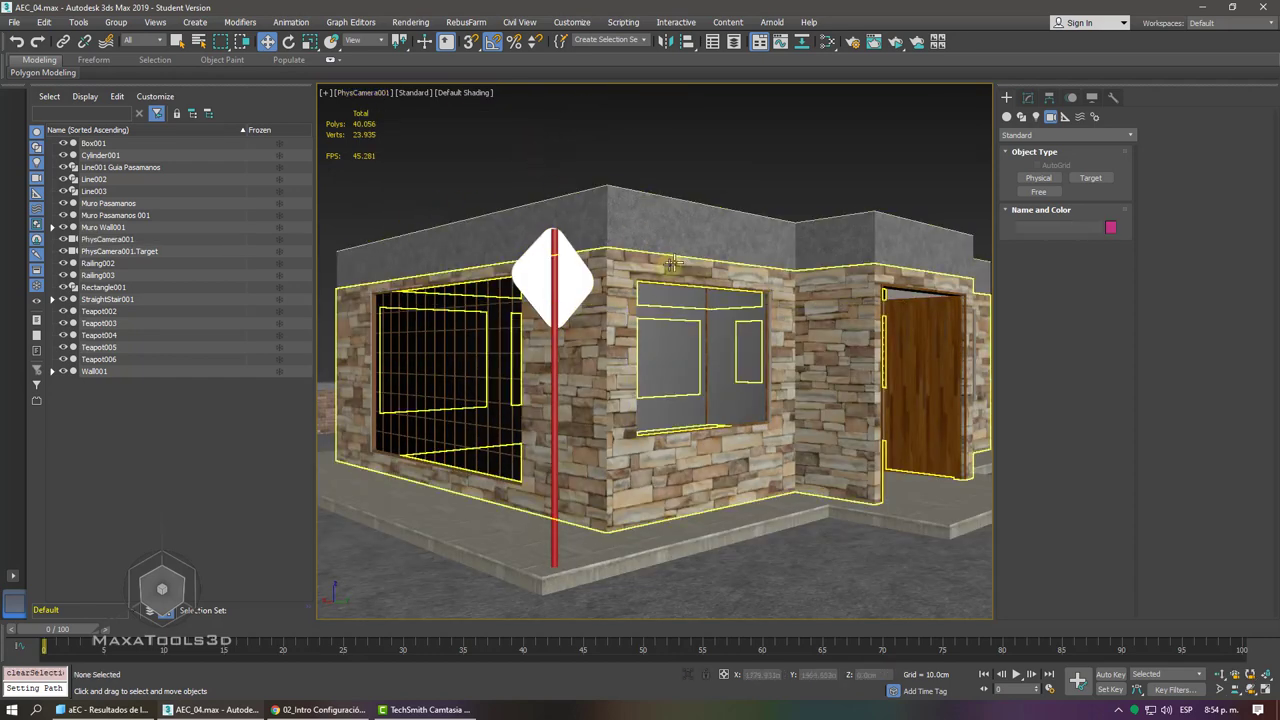
middle_drag(676, 262, 668, 262)
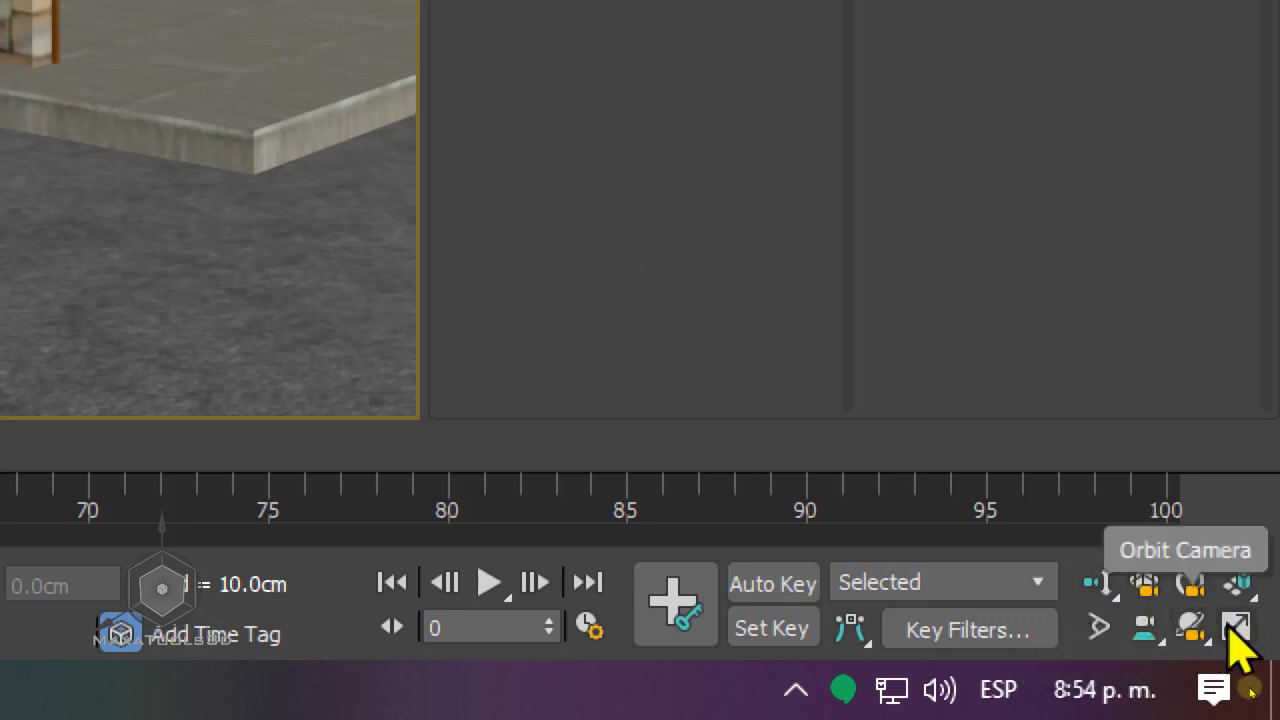
key(p)
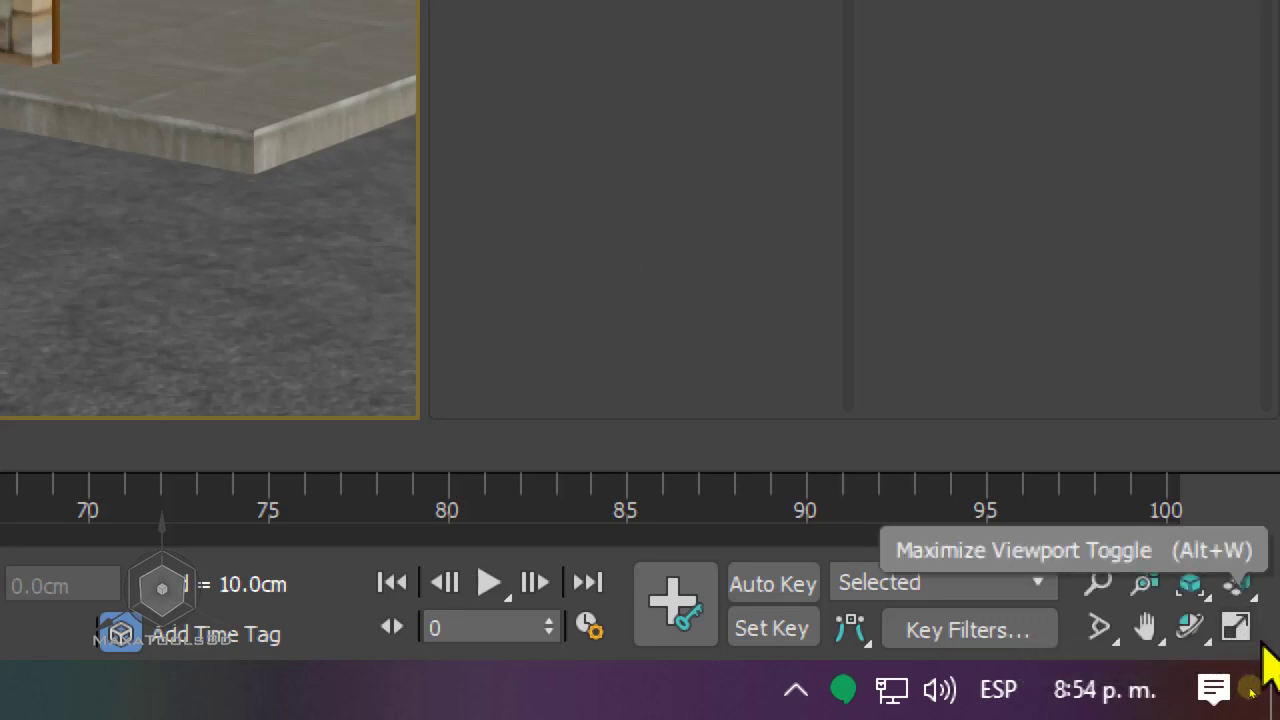
key(c)
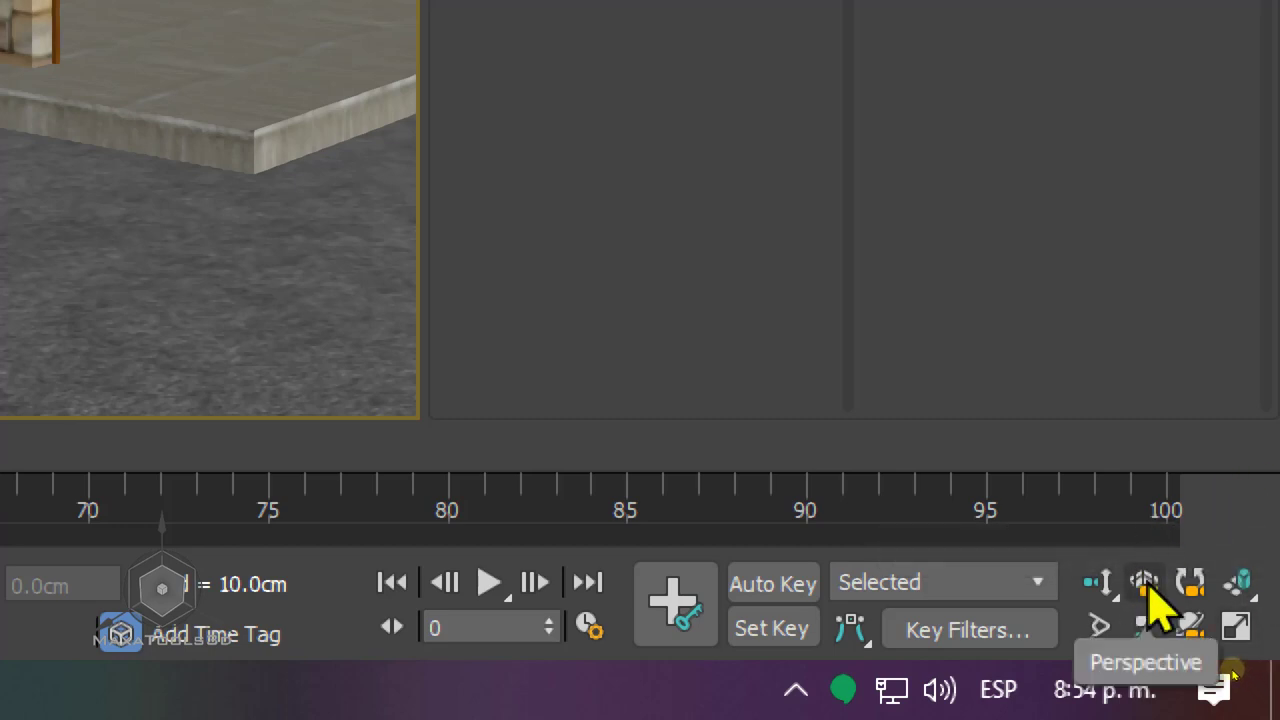
key(p)
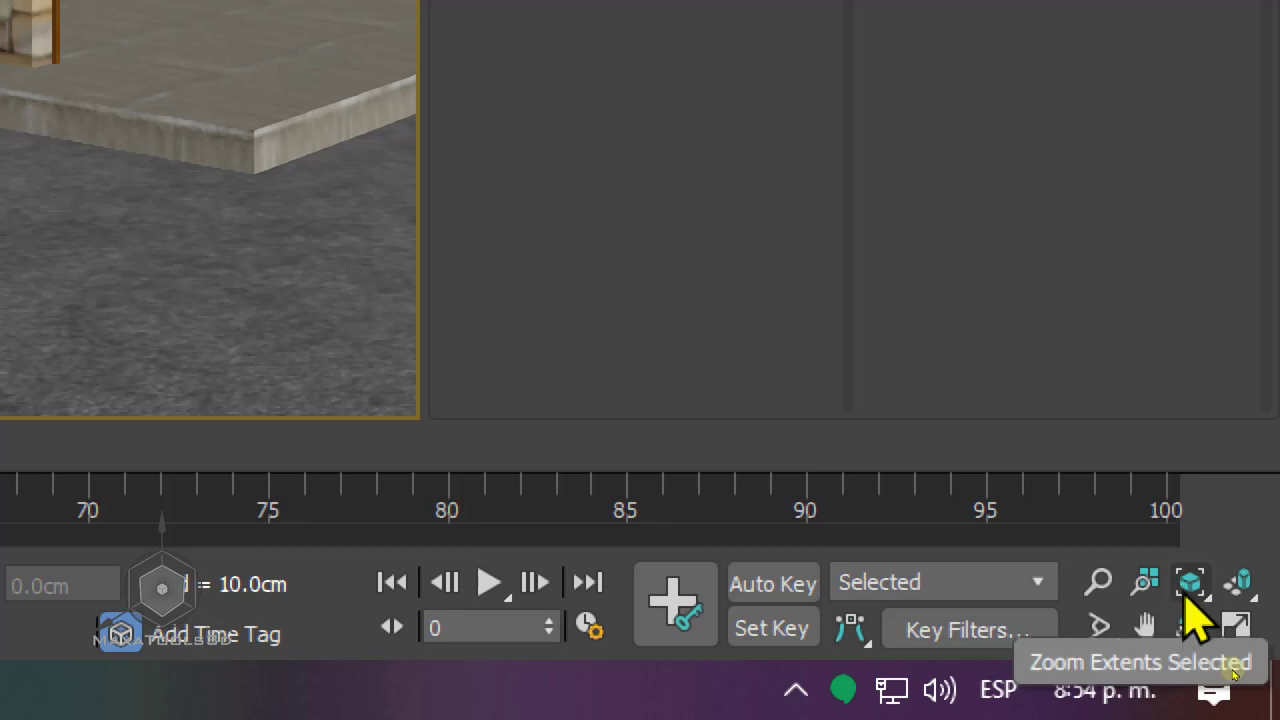
key(c)
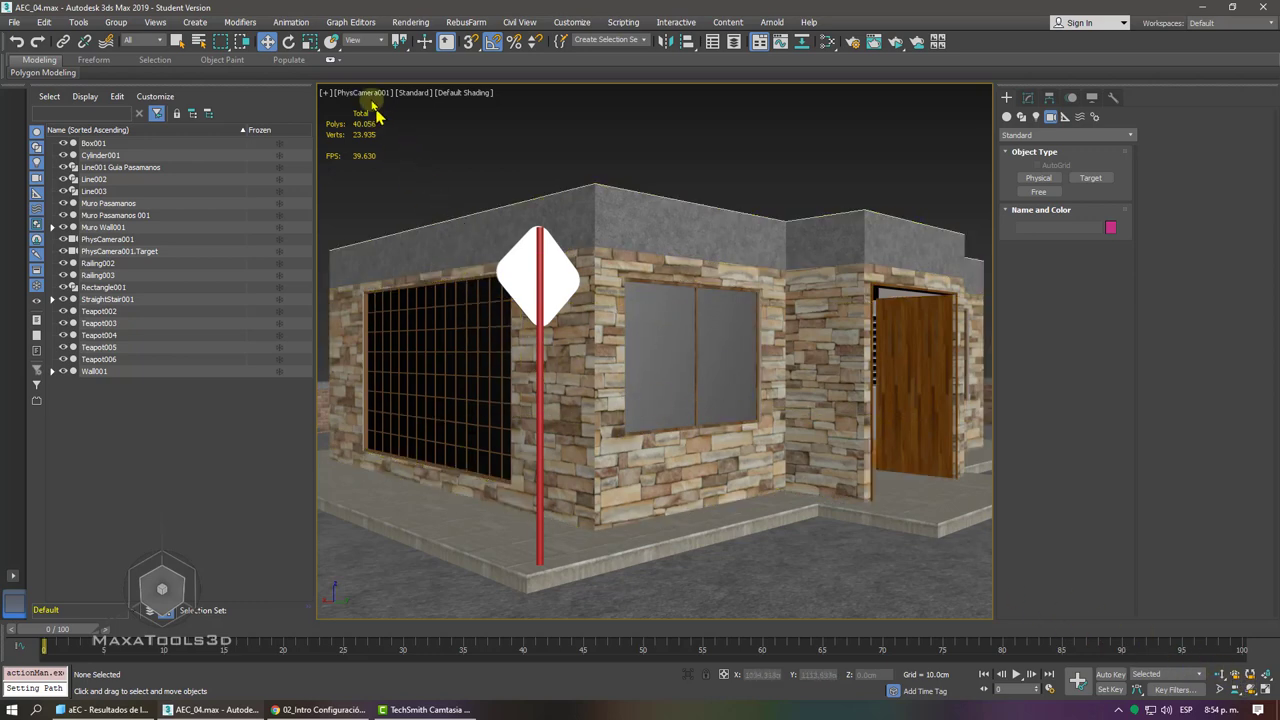
- Orbit a free perspective overhead, then return the maximized viewport to PhysCamera001
key(p)
mouse_move(449, 220)
alt+middle_down()
mouse_move(536, 302)
mouse_move(808, 433)
alt+middle_up()
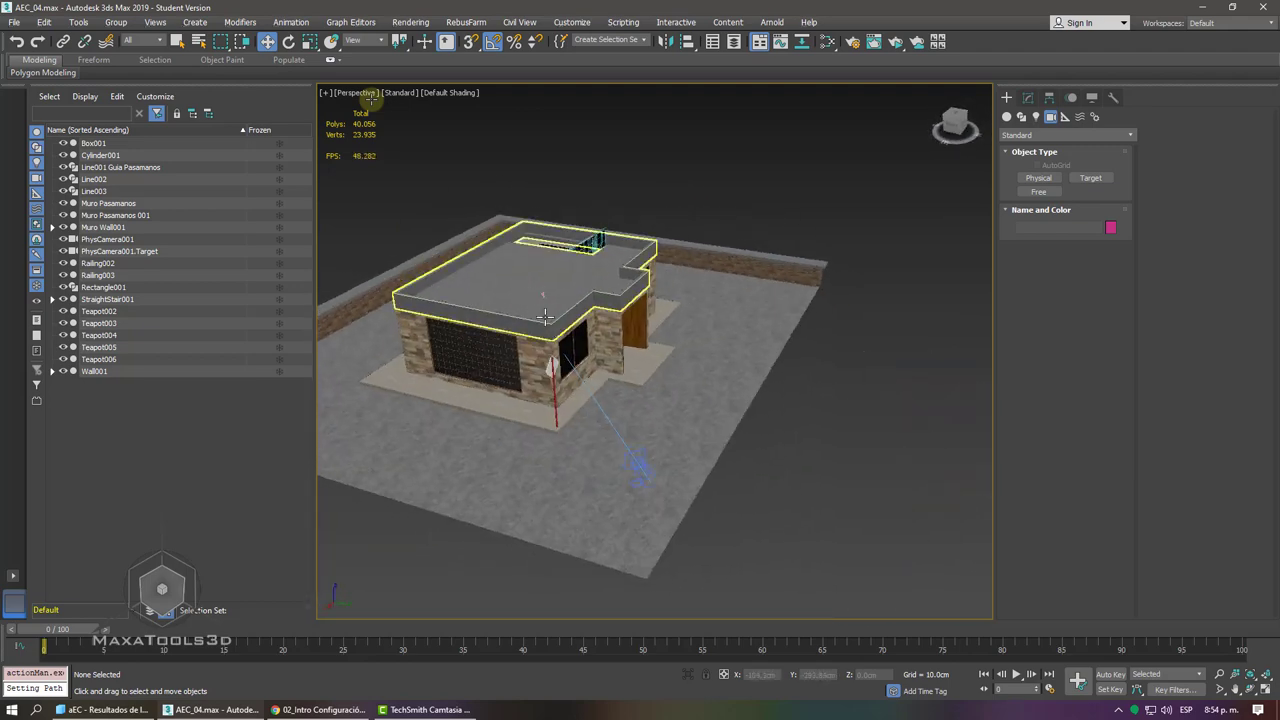
scroll(808, 433, up, 2)
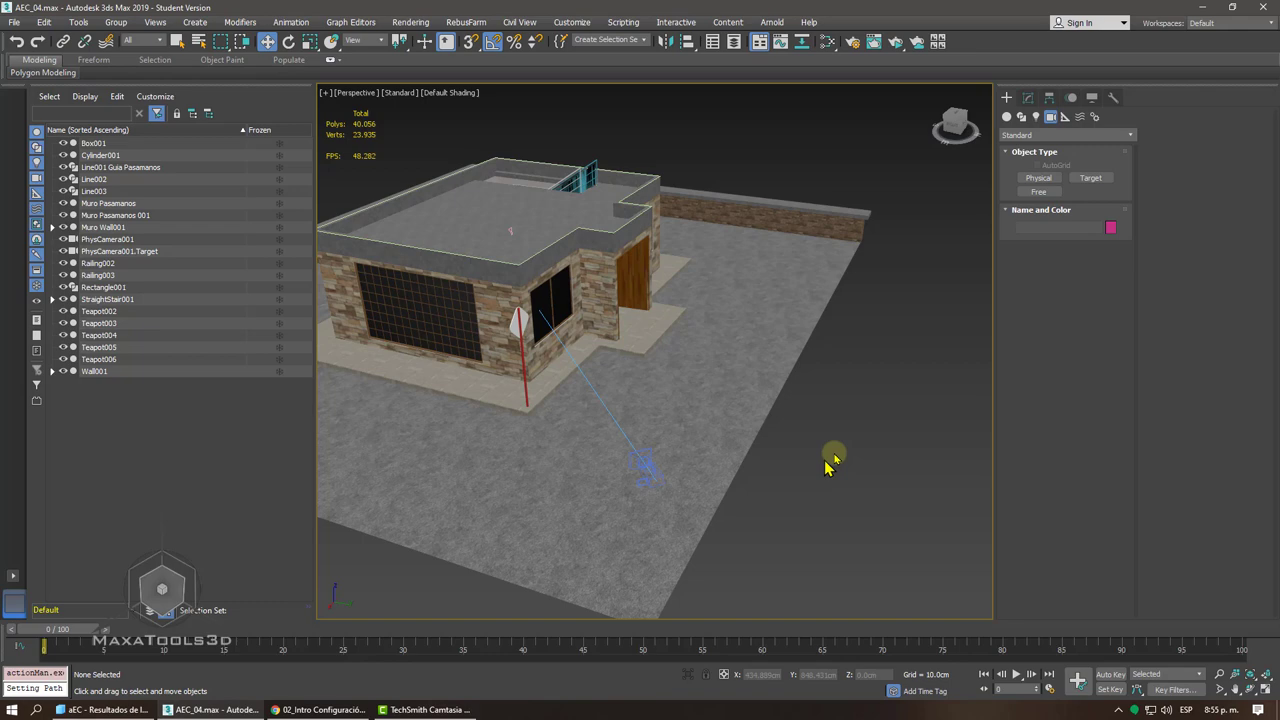
key(c)
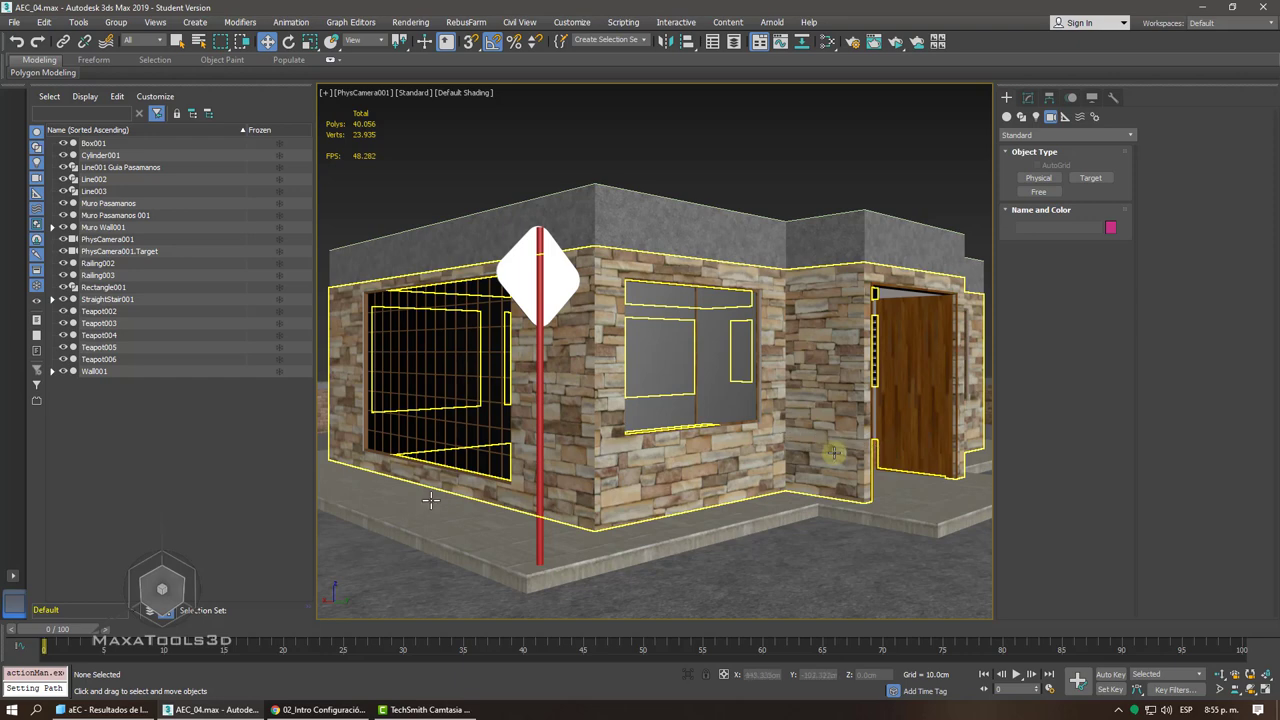
- Use a two-viewport layout with a shaded PhysCamera001 view showing the safe frame on the right
click(12, 580)
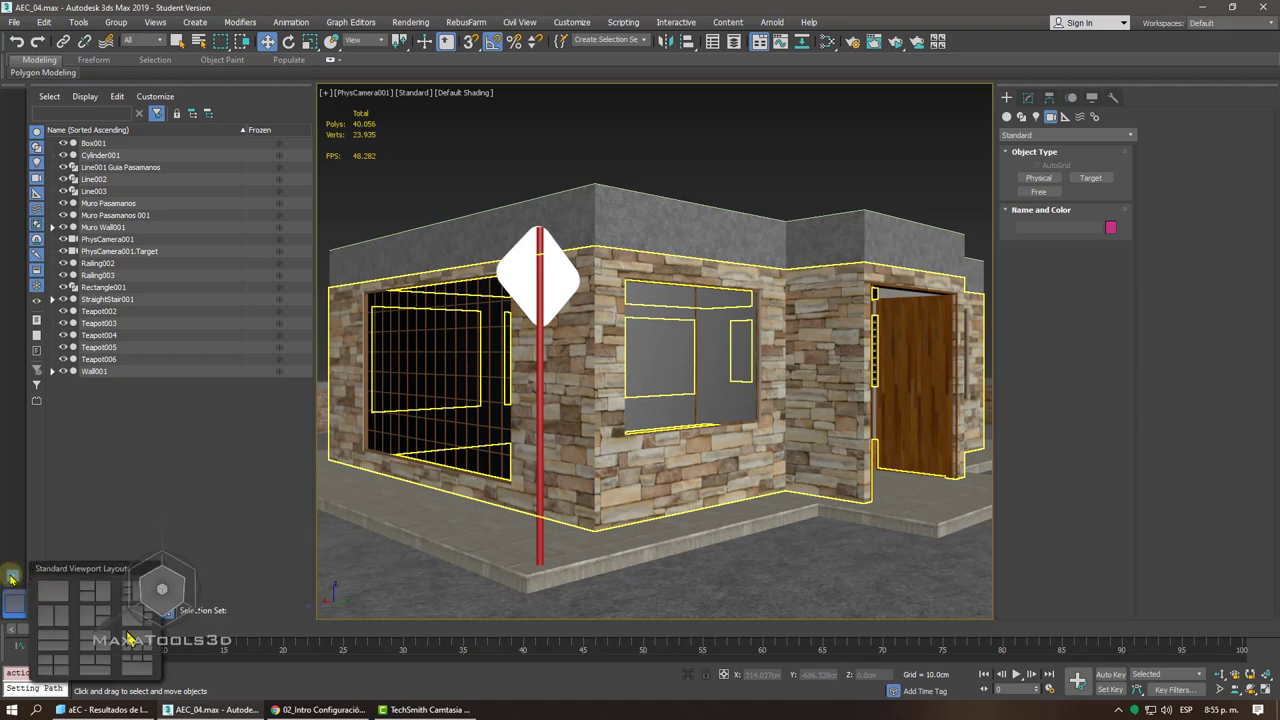
click(55, 622)
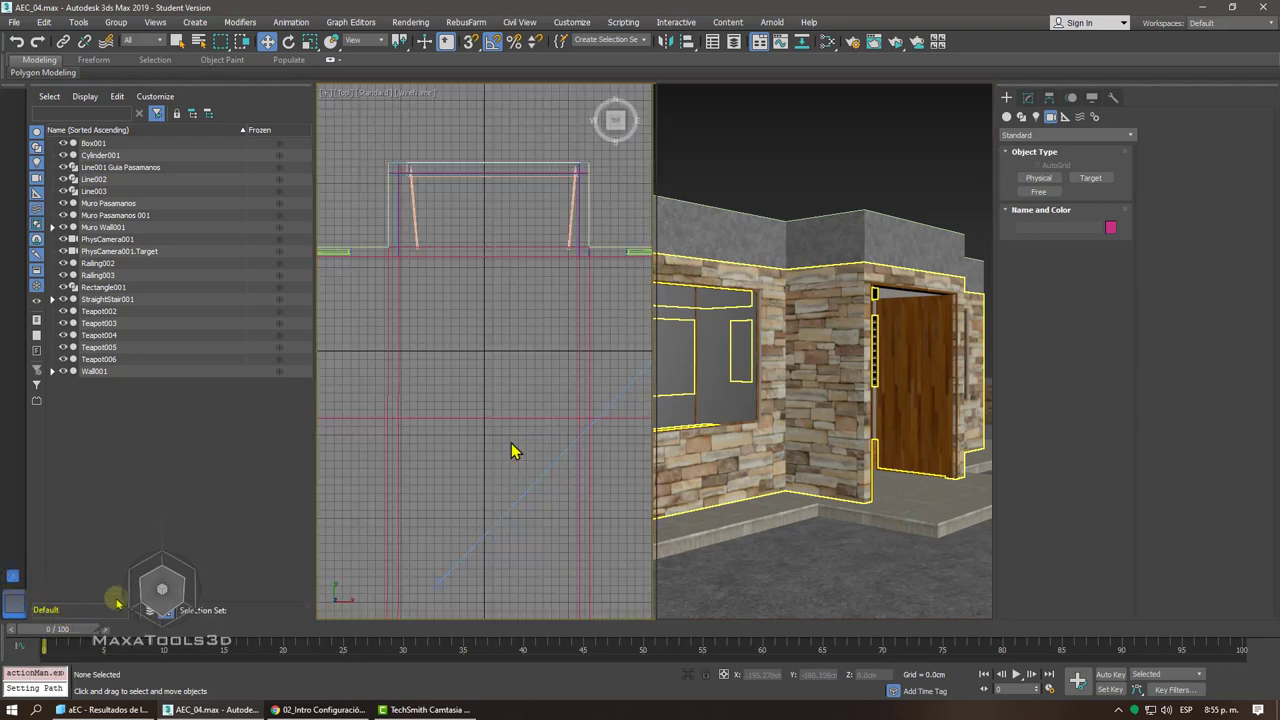
key(c)
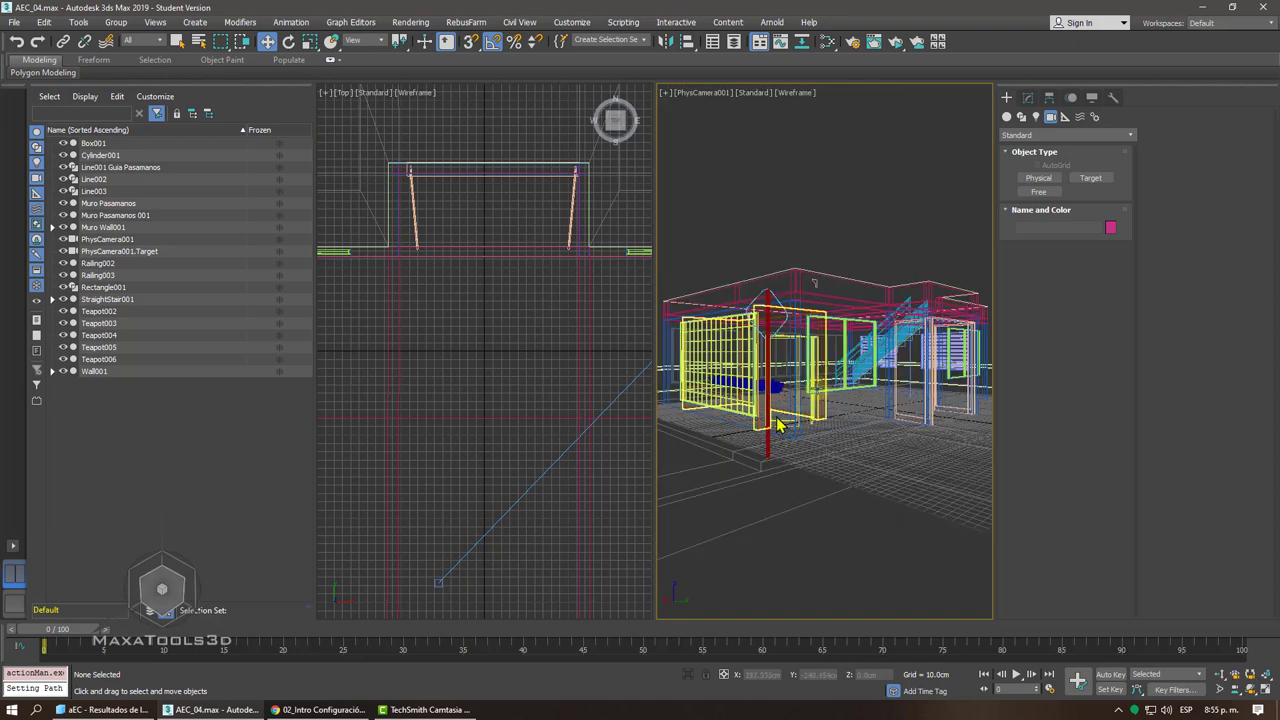
key(F3)
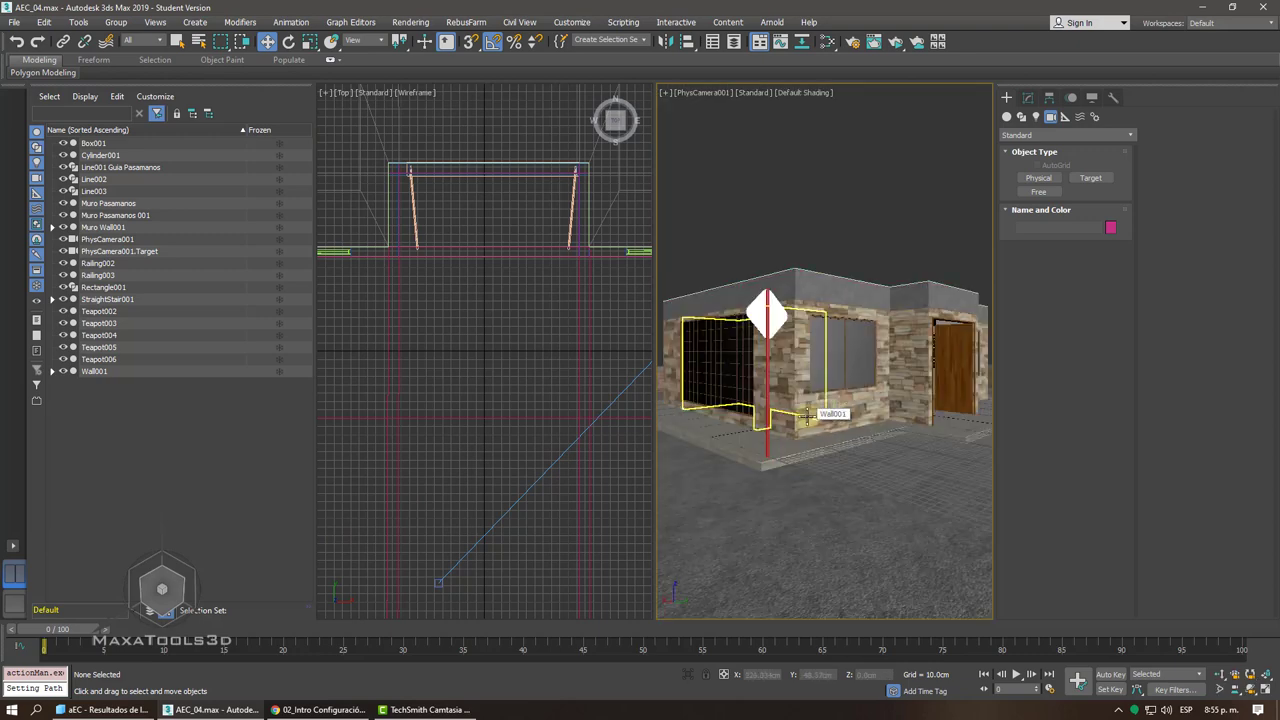
key(shift+f)
- Turn the left viewport into a shaded Perspective view angled at the house
middle_click(532, 380)
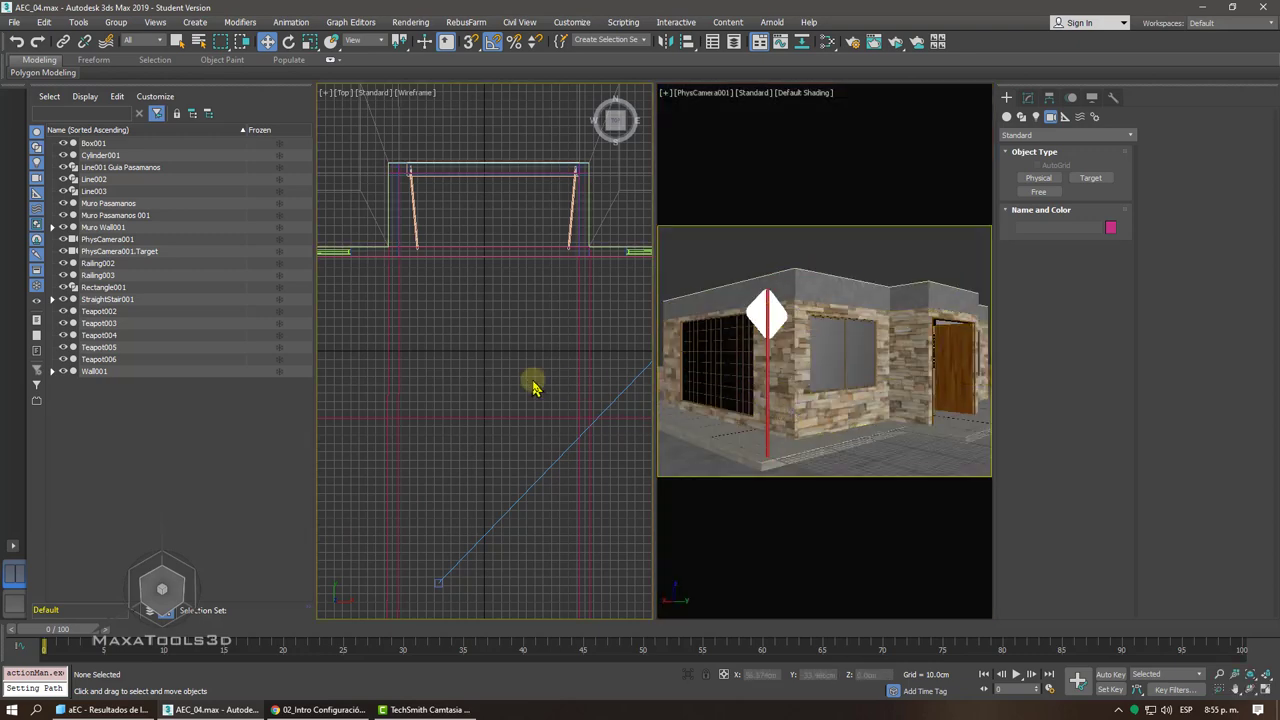
key(p)
key(F3)
scroll(510, 402, down, 5)
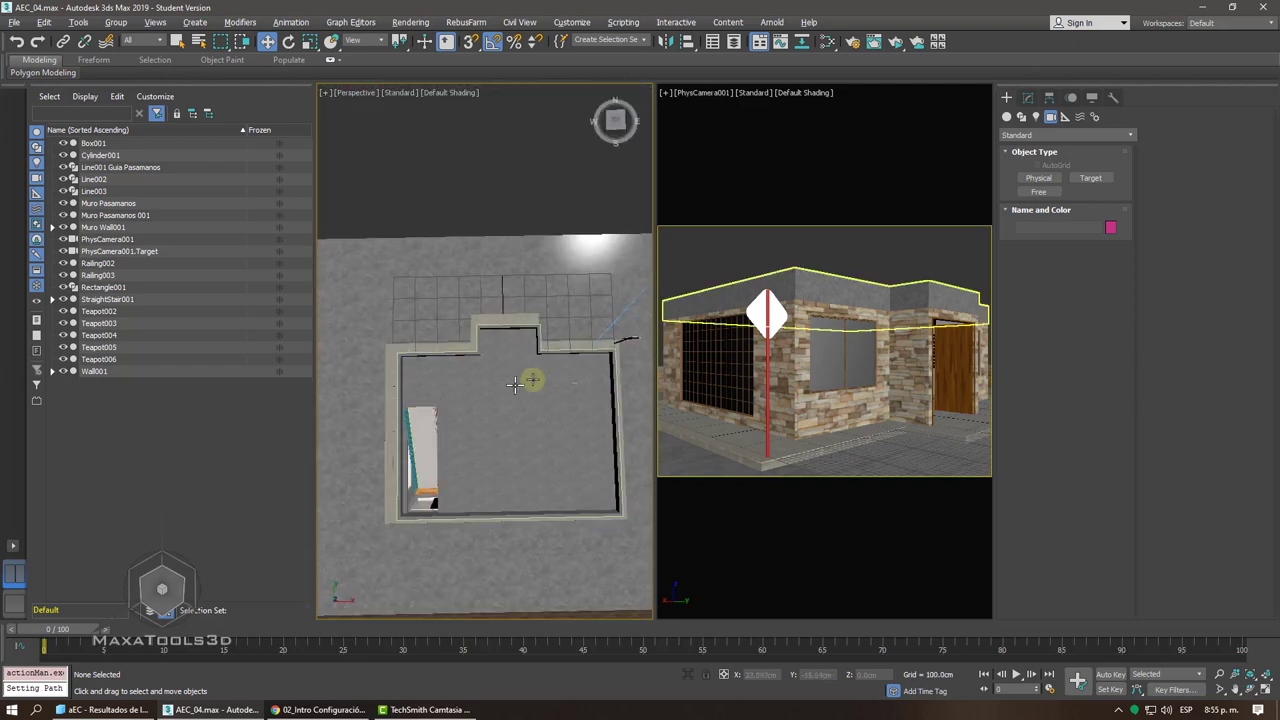
mouse_move(510, 402)
alt+middle_down()
mouse_move(505, 333)
mouse_move(557, 365)
alt+middle_up()
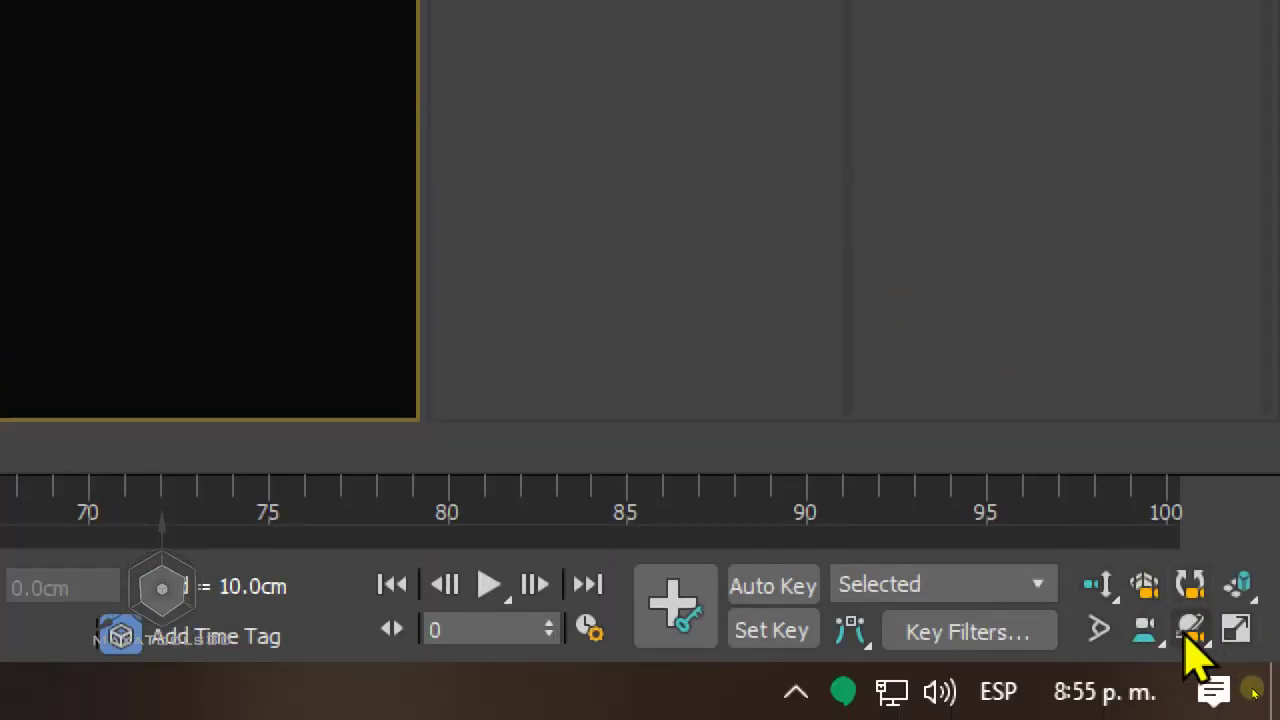
- Orbit PhysCamera001 slightly to frame the open wooden door beside a dark window
click(1192, 630)
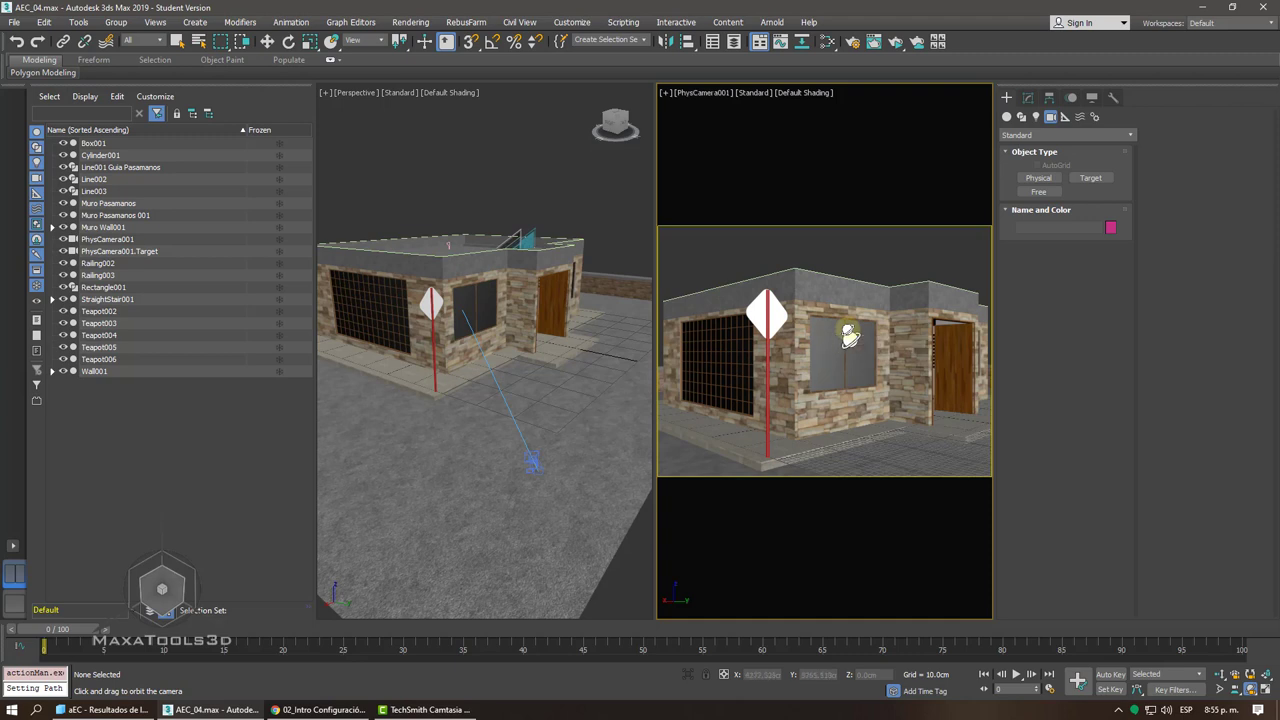
mouse_move(849, 335)
mouse_down()
mouse_move(844, 345)
mouse_move(839, 329)
mouse_up()
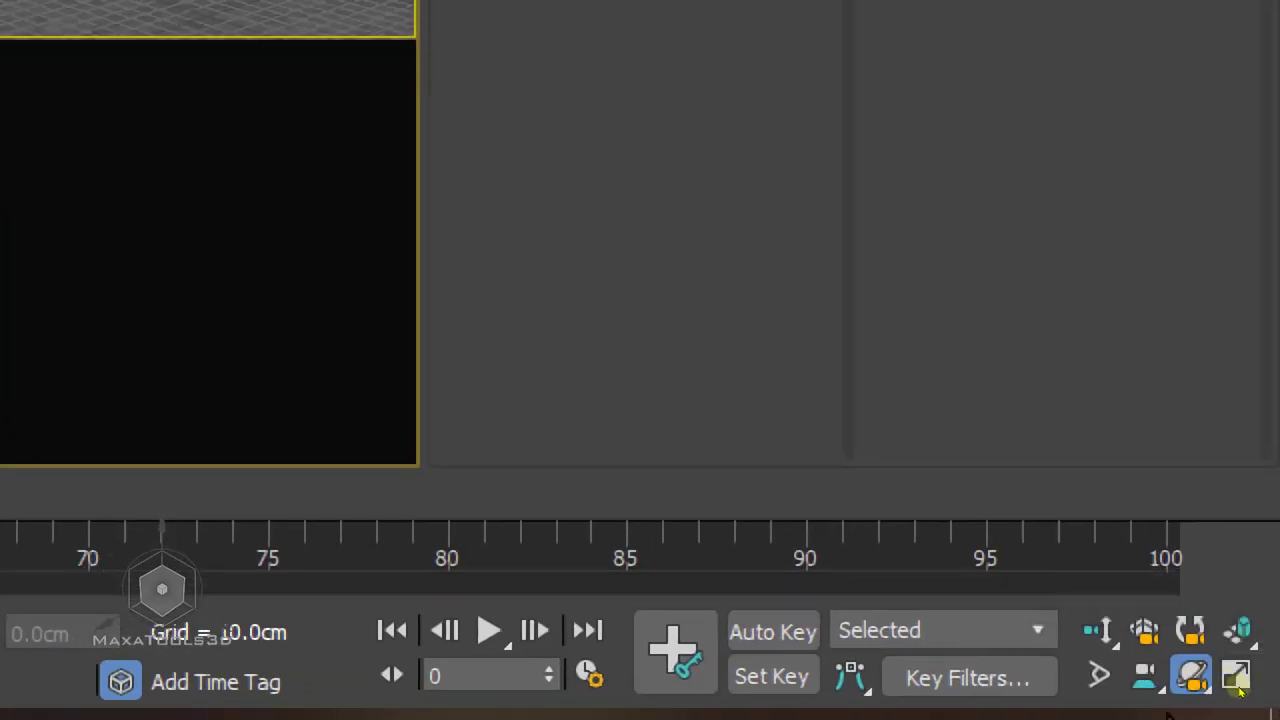
- Truck PhysCamera001 sideways so the house slides to the right in its view
click(1158, 678)
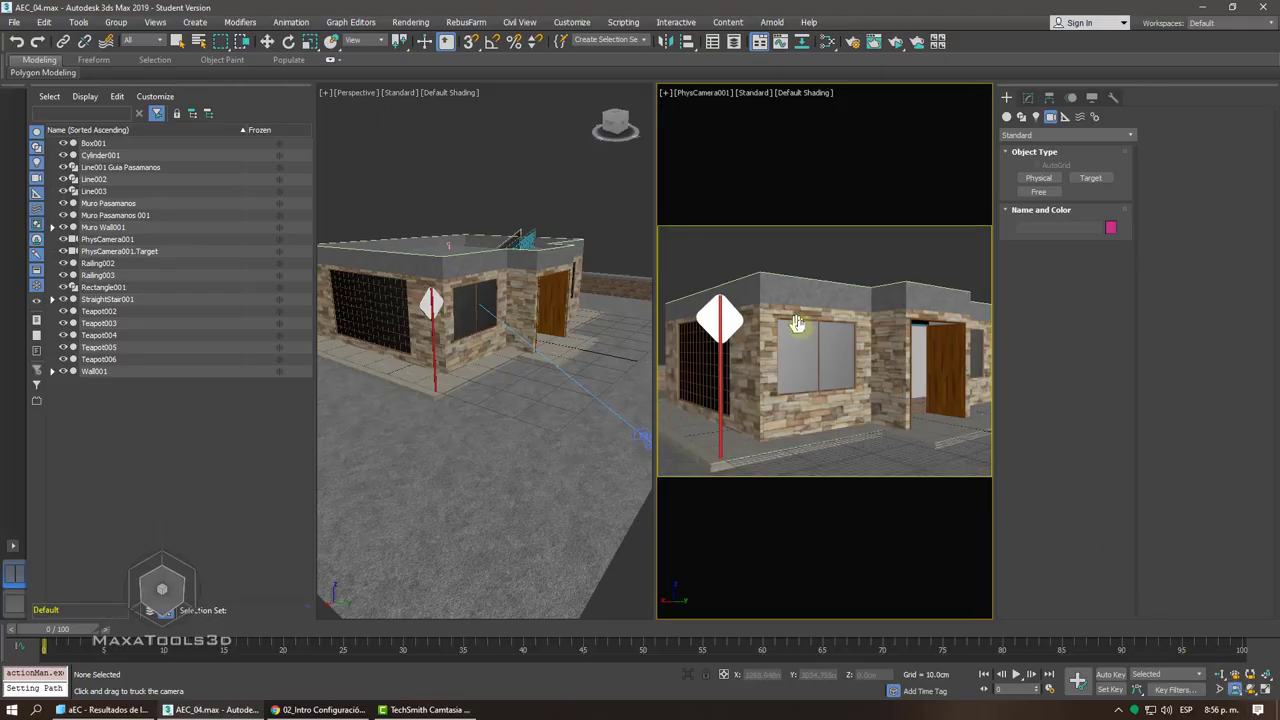
mouse_move(797, 323)
mouse_down()
mouse_move(851, 320)
mouse_move(790, 320)
mouse_move(830, 320)
mouse_move(800, 335)
mouse_move(880, 323)
mouse_move(795, 317)
mouse_up()
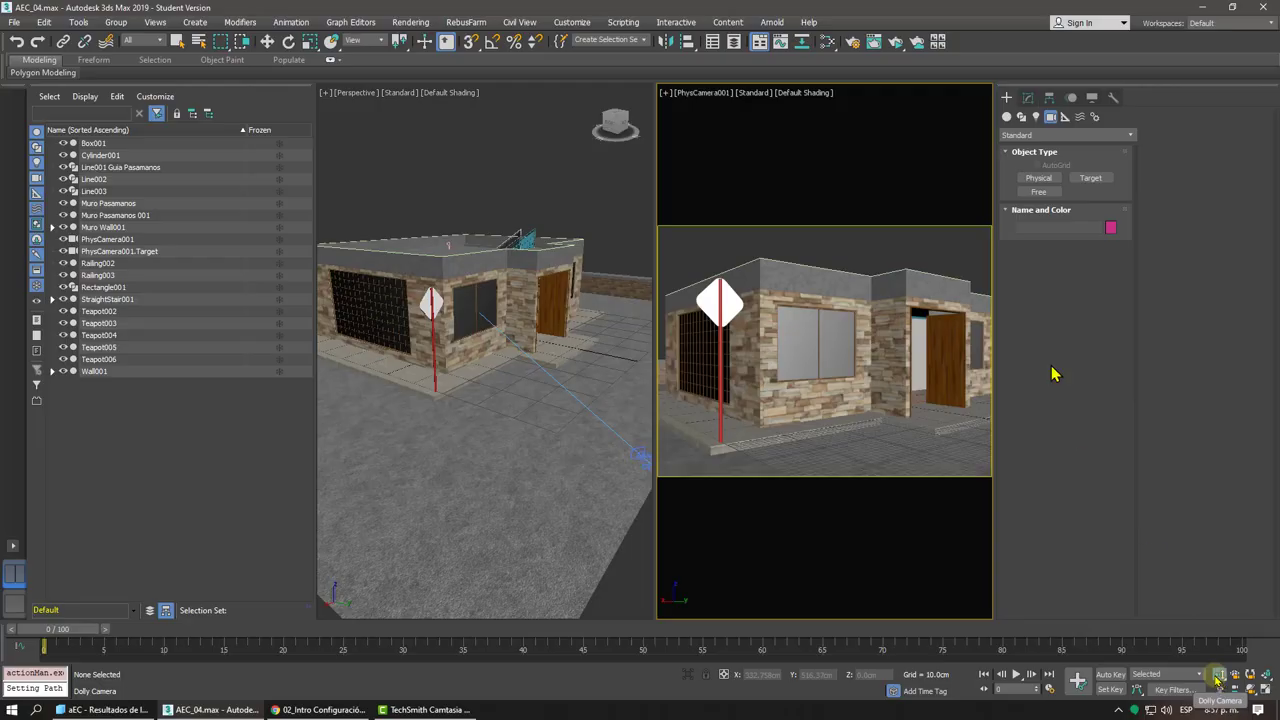
- Dolly PhysCamera001 close to the house window and back out to frame the whole front
click(1219, 675)
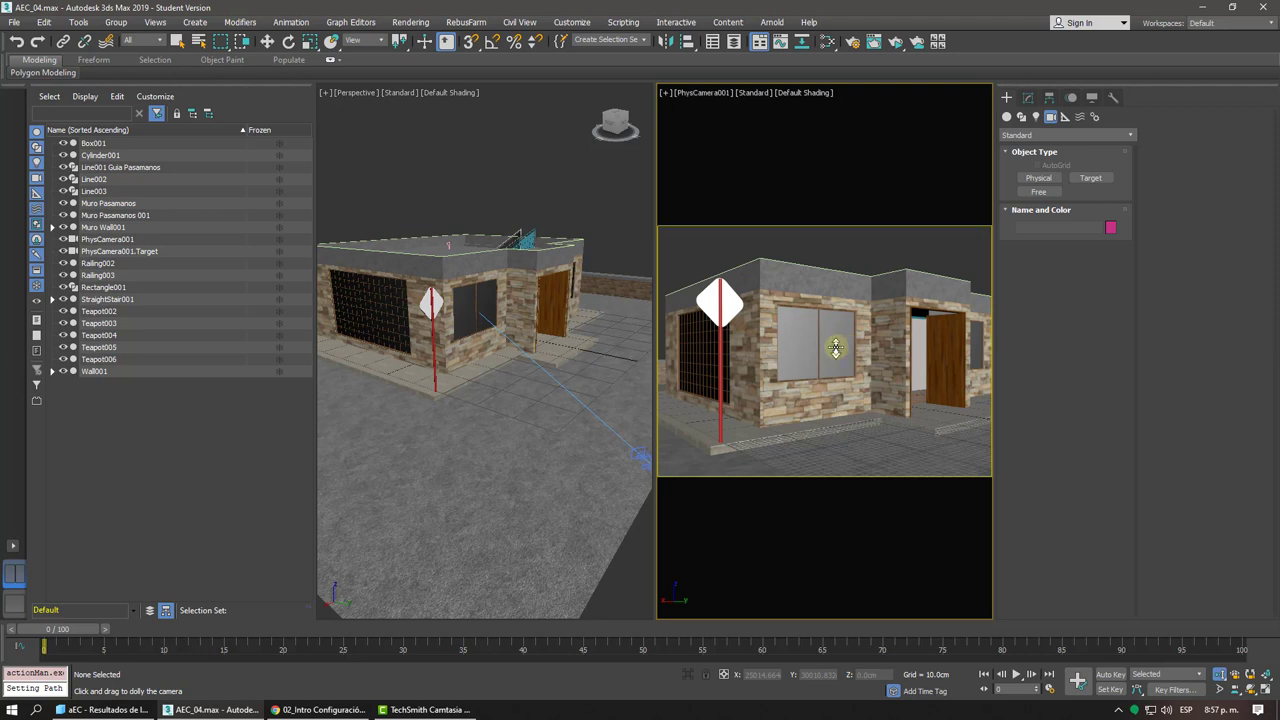
mouse_move(835, 347)
mouse_down()
mouse_move(833, 326)
mouse_move(832, 365)
mouse_move(846, 323)
mouse_move(843, 359)
mouse_up()
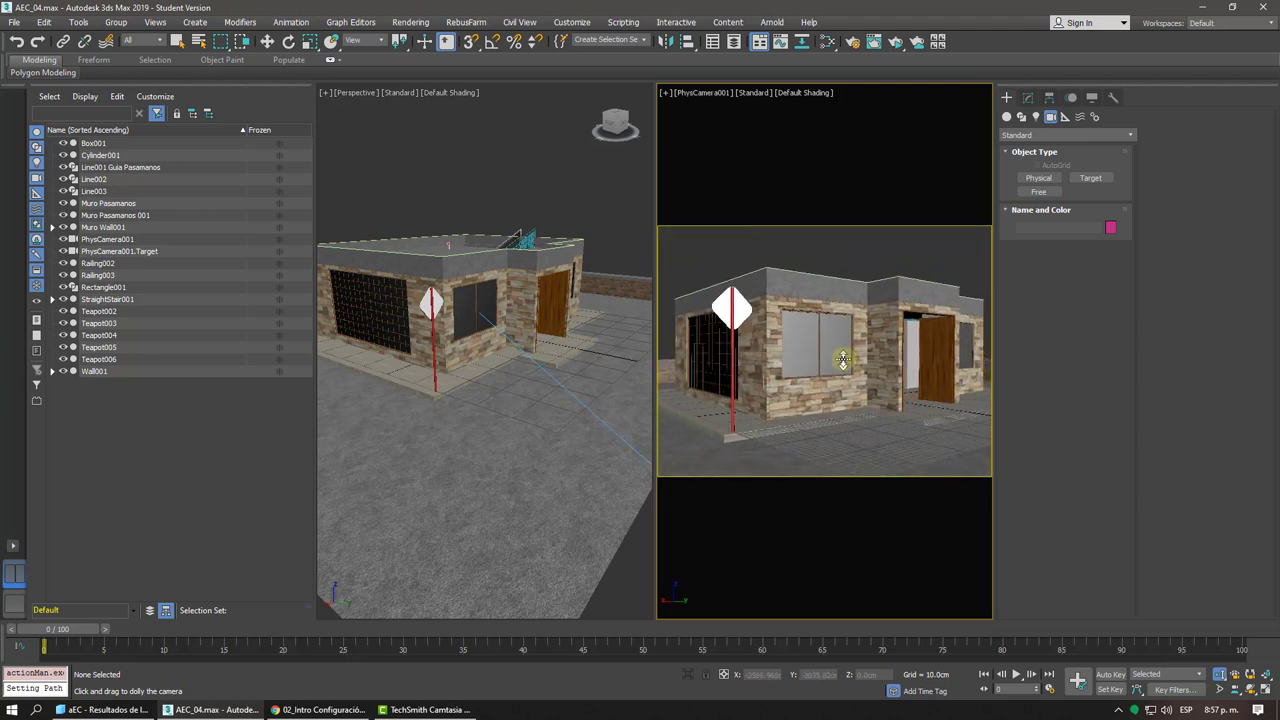
middle_drag(846, 360, 843, 355)
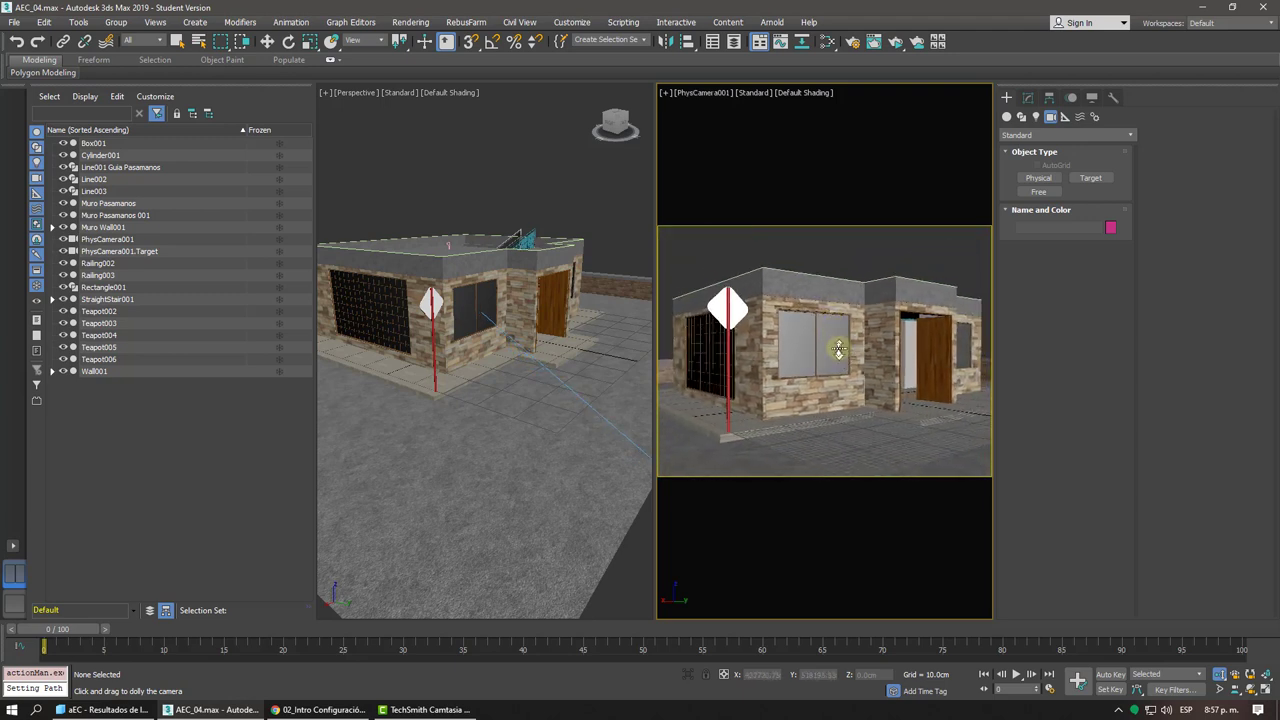
drag(838, 349, 836, 351)
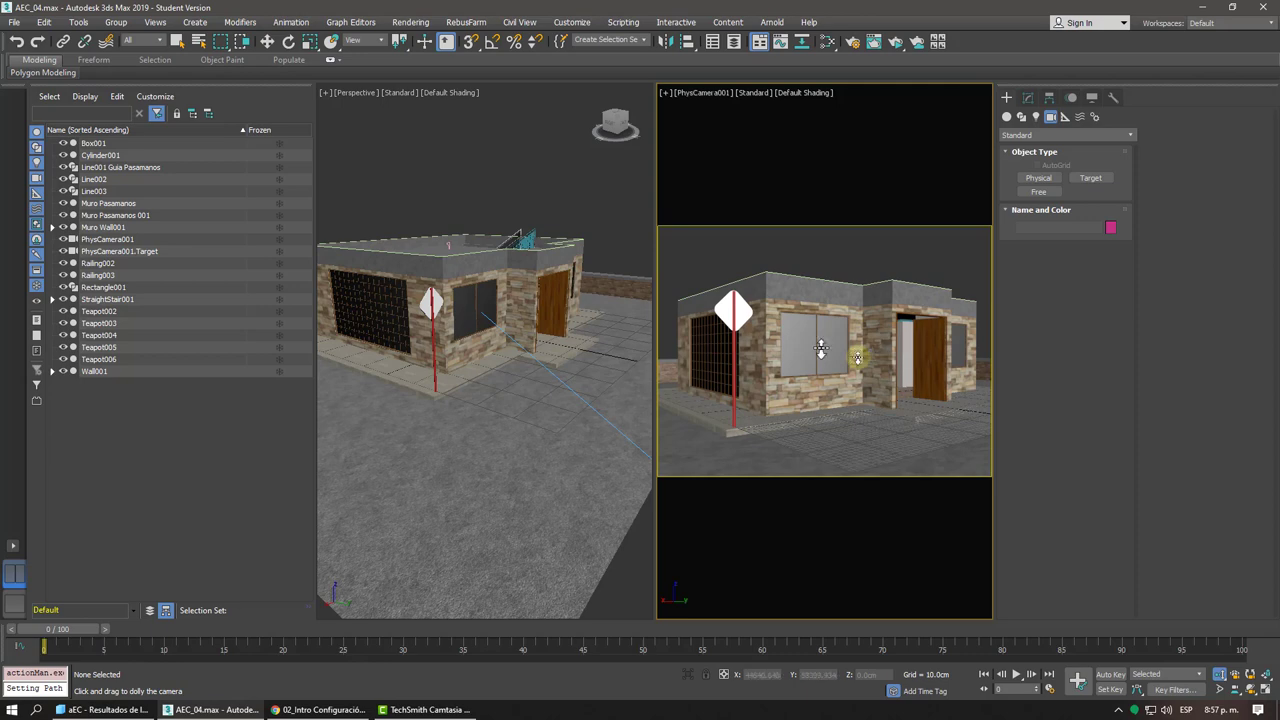
mouse_move(830, 343)
mouse_down()
mouse_move(823, 306)
mouse_move(829, 349)
mouse_up()
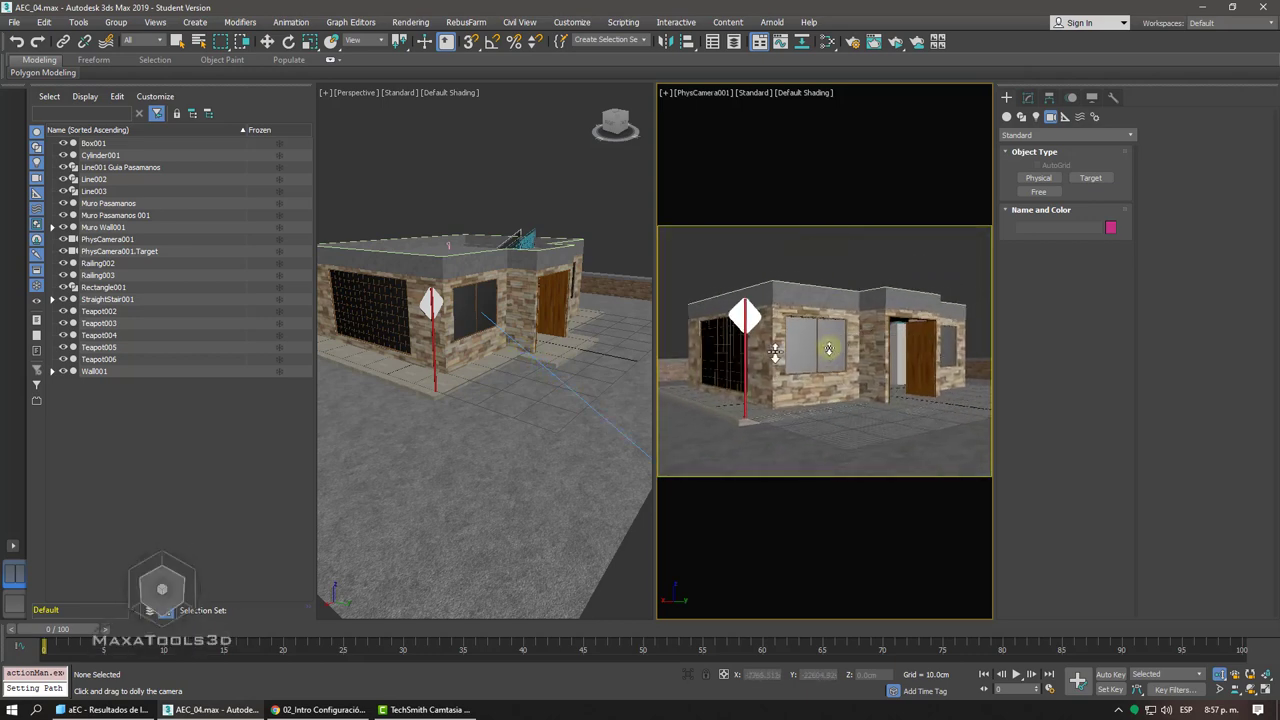
- Orbit the Perspective view to reveal PhysCamera001, select it, and view the house from a corner
right_click(571, 330)
alt+middle_drag(571, 330, 639, 357)
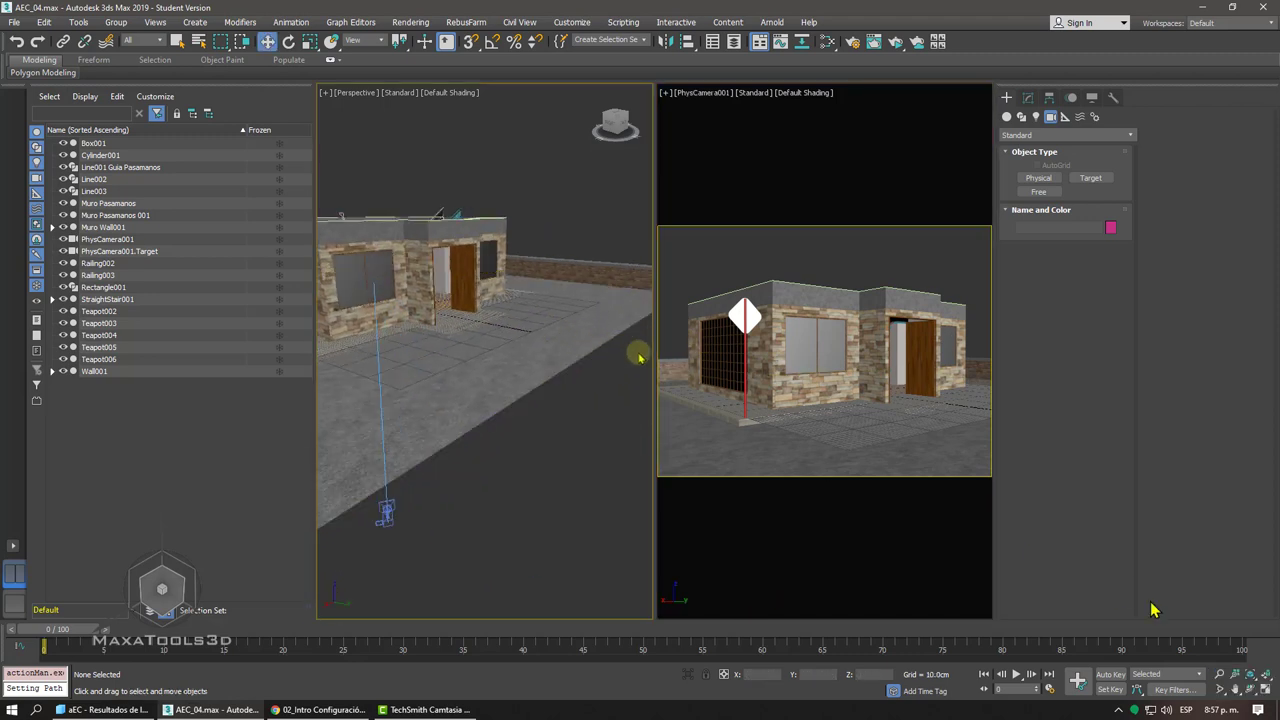
right_click(850, 413)
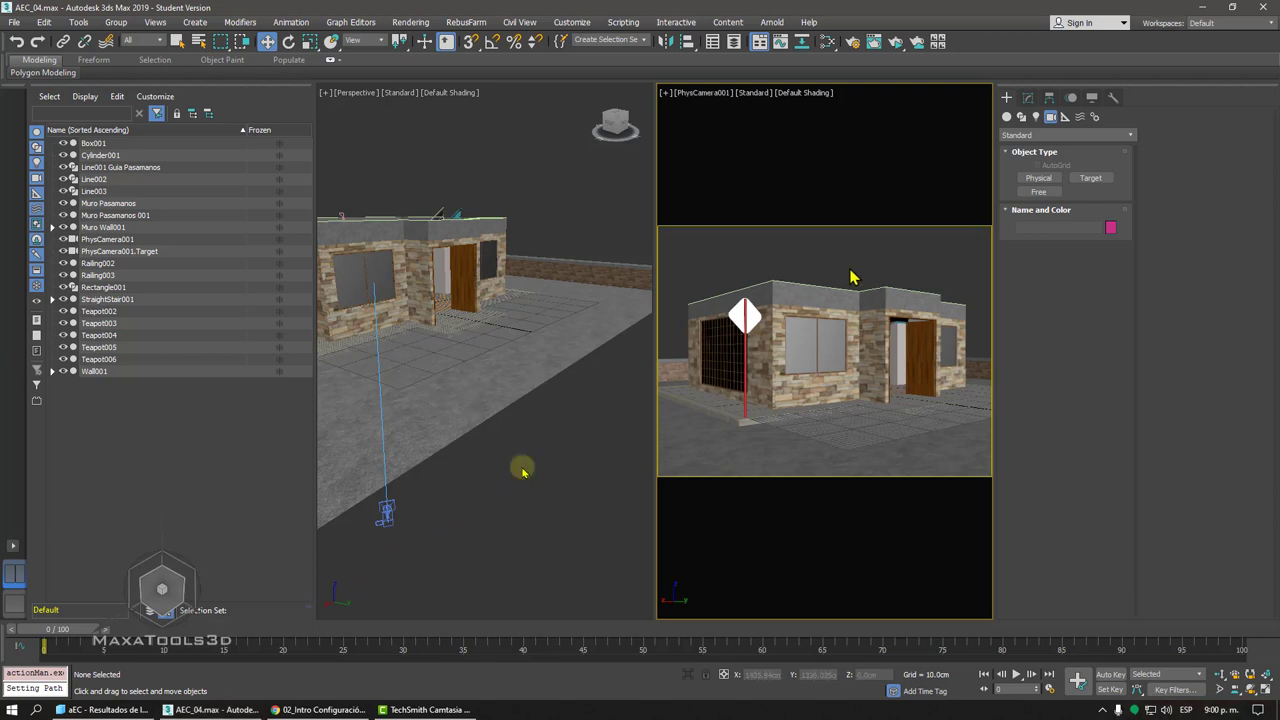
middle_drag(522, 466, 583, 460)
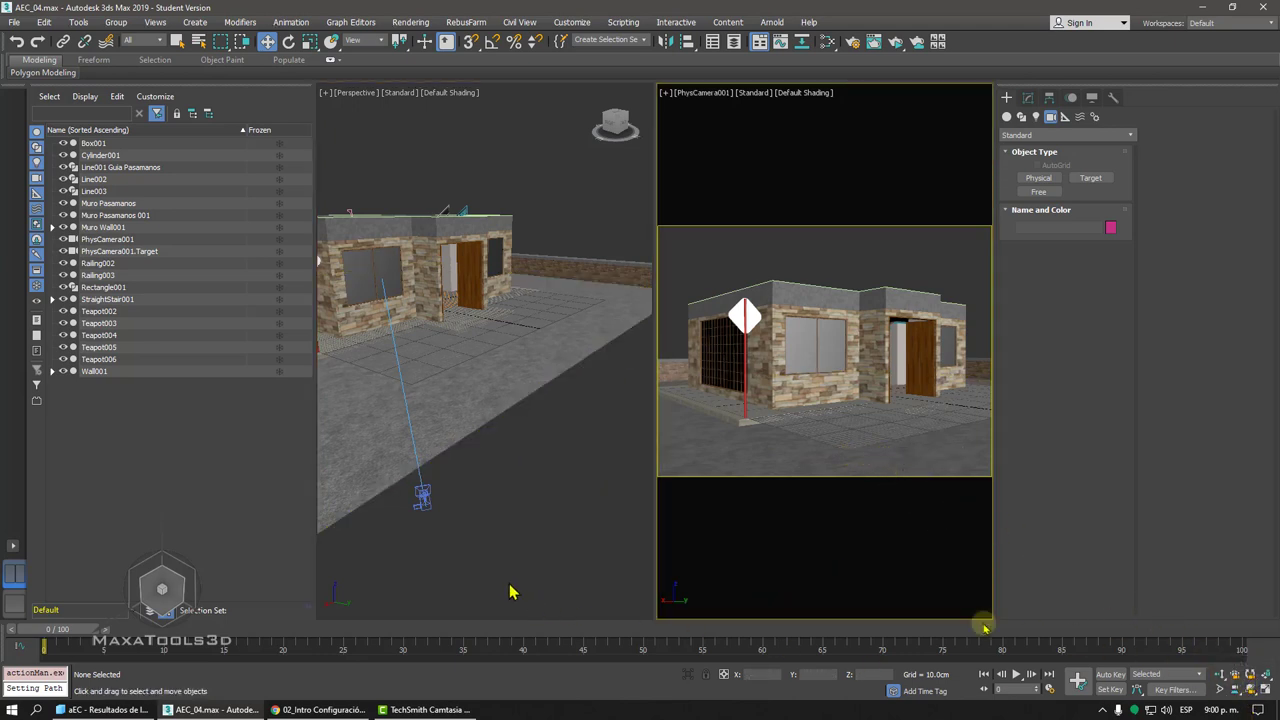
click(425, 500)
mouse_move(468, 472)
alt+middle_down()
mouse_move(517, 437)
mouse_move(540, 470)
mouse_move(543, 449)
mouse_move(571, 430)
mouse_move(580, 437)
mouse_move(563, 457)
alt+middle_up()
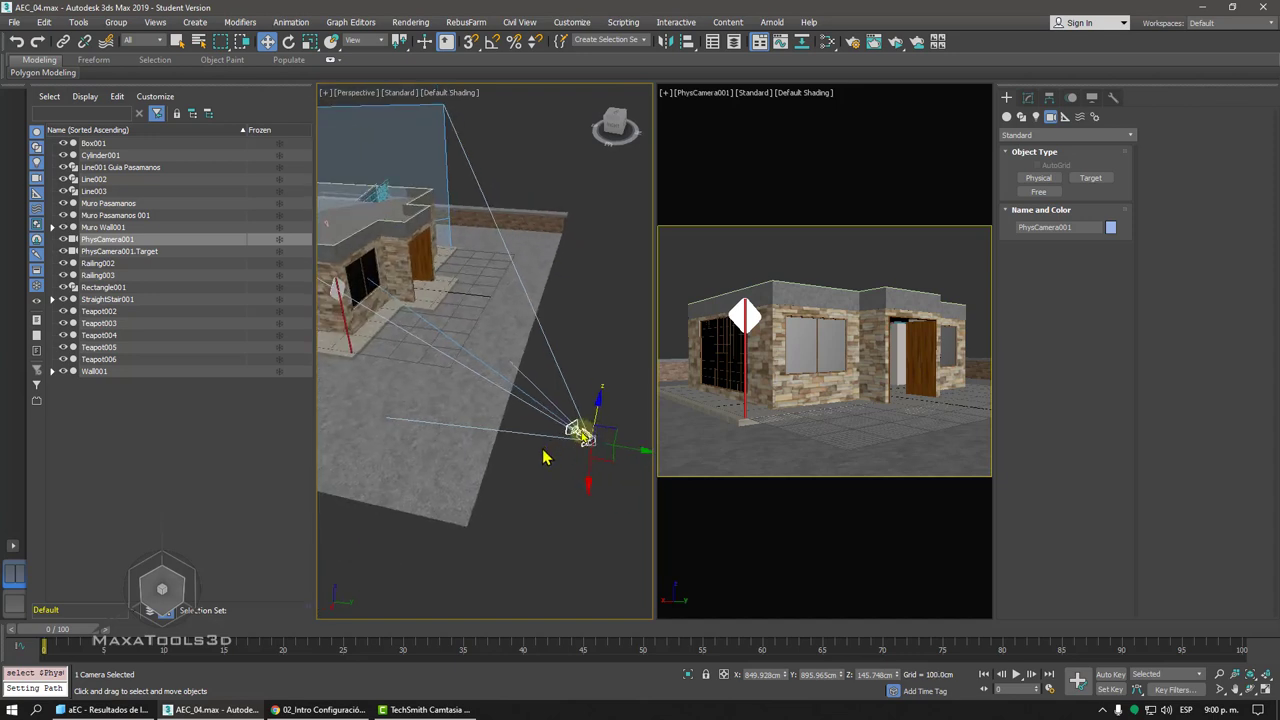
- Switch the left viewport to a wireframe Top view and move the camera up and left in plan
mouse_move(545, 458)
alt+middle_down()
mouse_move(537, 446)
mouse_move(551, 446)
mouse_move(545, 462)
alt+middle_up()
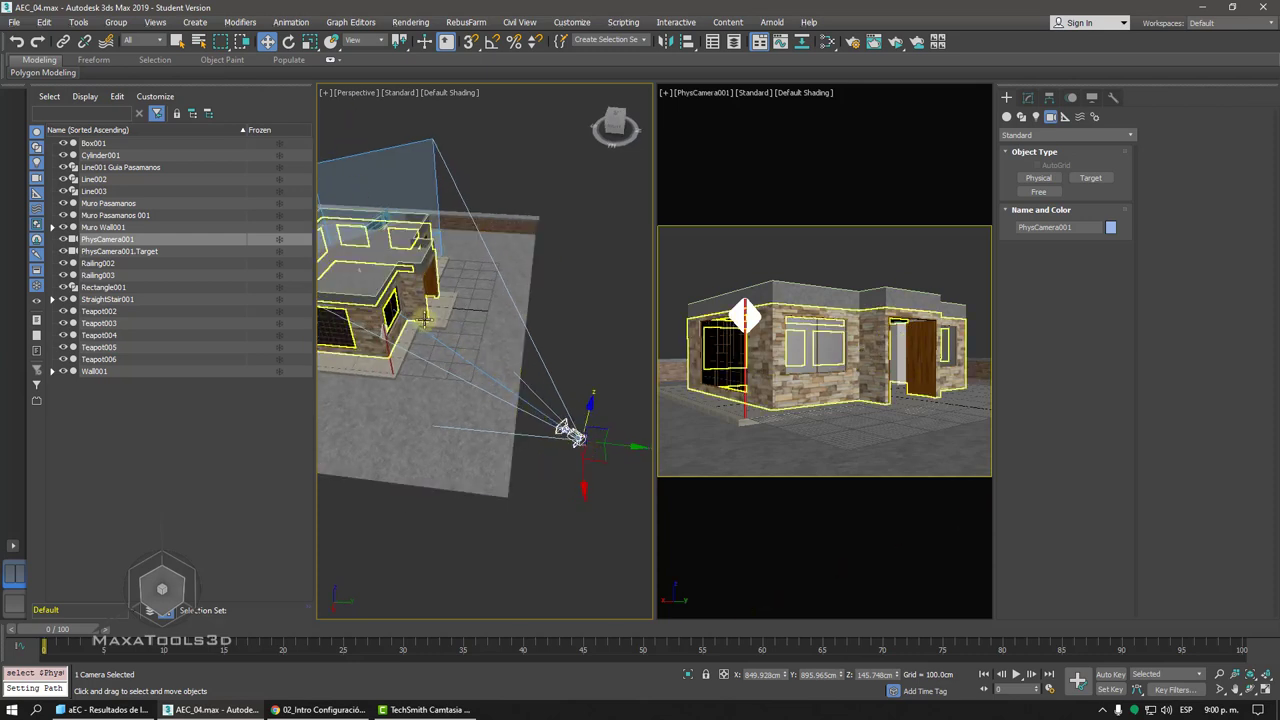
key(t)
scroll(486, 380, down, 3)
scroll(486, 380, down, 4)
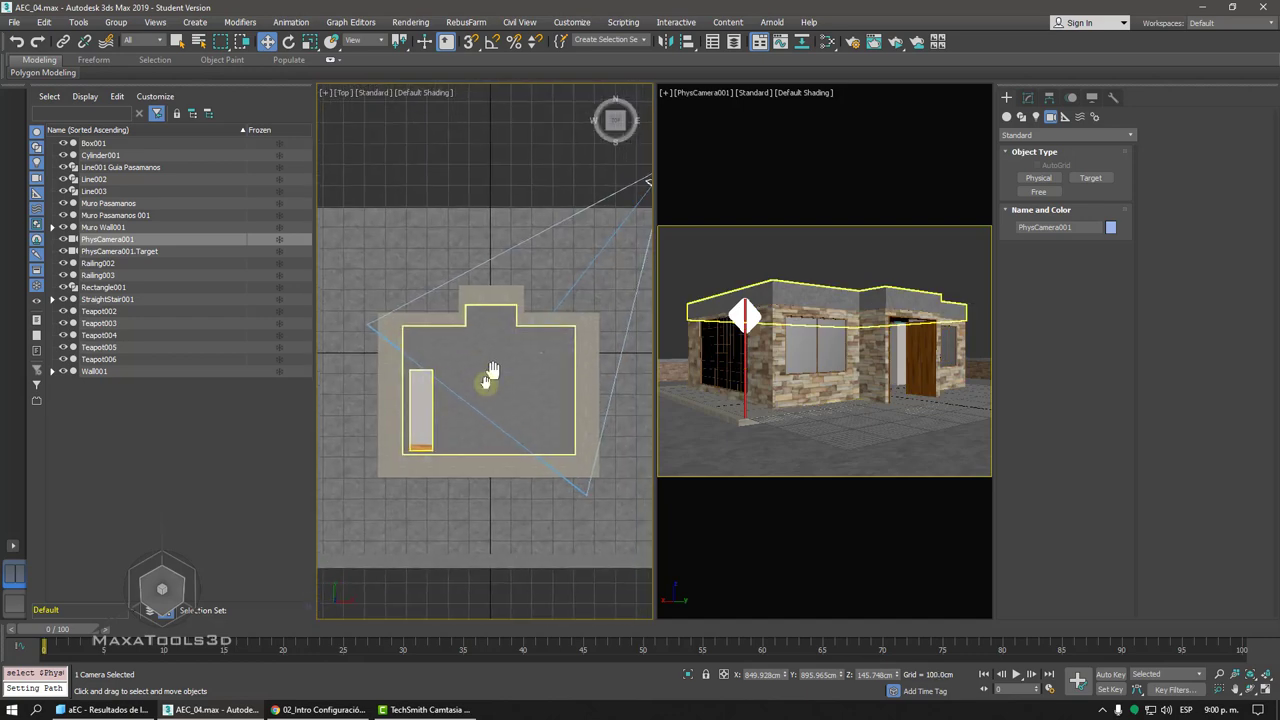
key(F3)
scroll(482, 378, down, 2)
scroll(569, 251, down, 1)
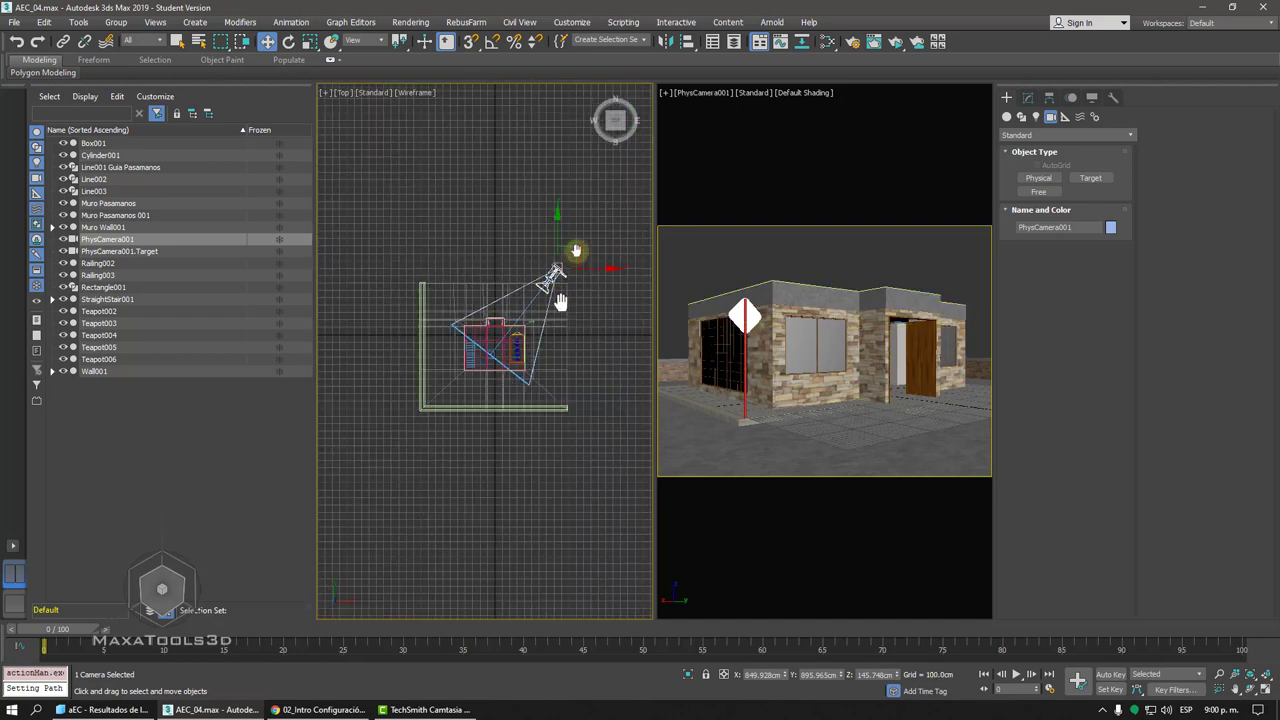
scroll(581, 245, down, 1)
mouse_move(581, 242)
mouse_down()
mouse_move(489, 208)
mouse_move(426, 214)
mouse_move(389, 237)
mouse_move(350, 310)
mouse_move(355, 420)
mouse_move(425, 495)
mouse_move(540, 520)
mouse_move(586, 508)
mouse_move(646, 434)
mouse_move(635, 394)
mouse_move(563, 466)
mouse_move(451, 491)
mouse_move(378, 450)
mouse_move(357, 391)
mouse_move(363, 329)
mouse_move(417, 234)
mouse_move(500, 202)
mouse_move(578, 209)
mouse_move(611, 250)
mouse_up()
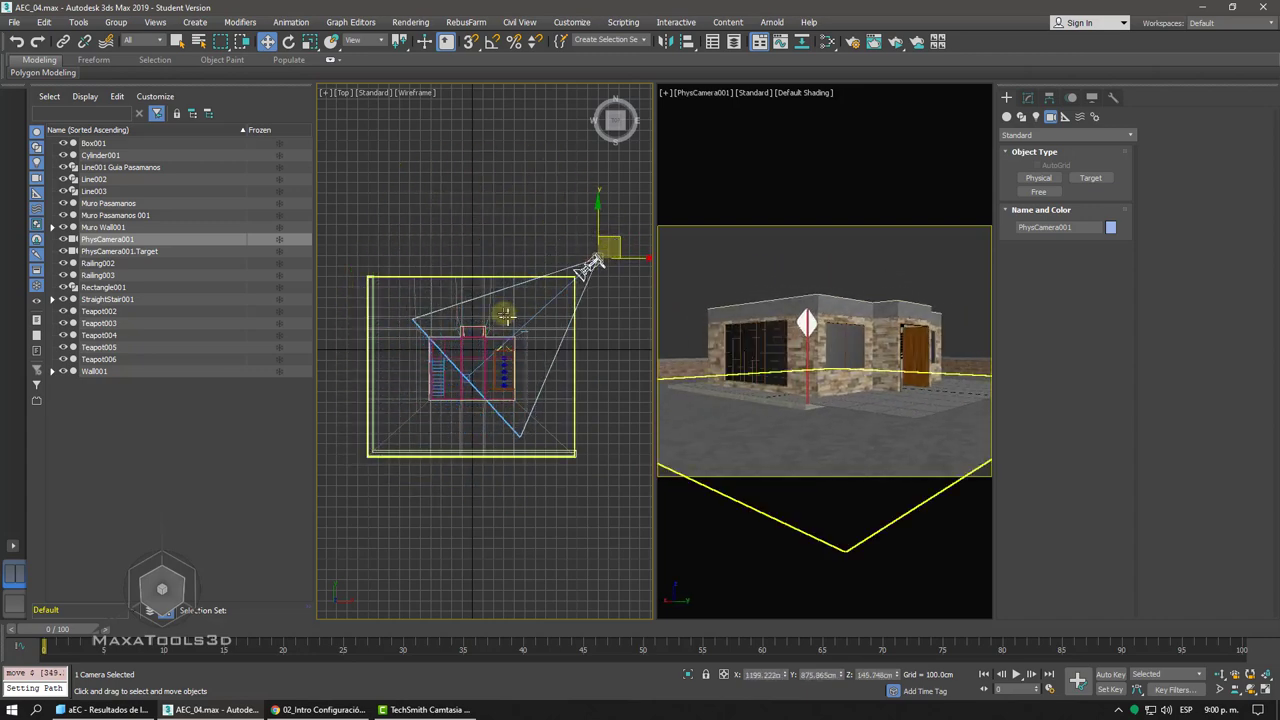
- In a Front view, adjust the camera height to look over the roof, then deselect it
key(f)
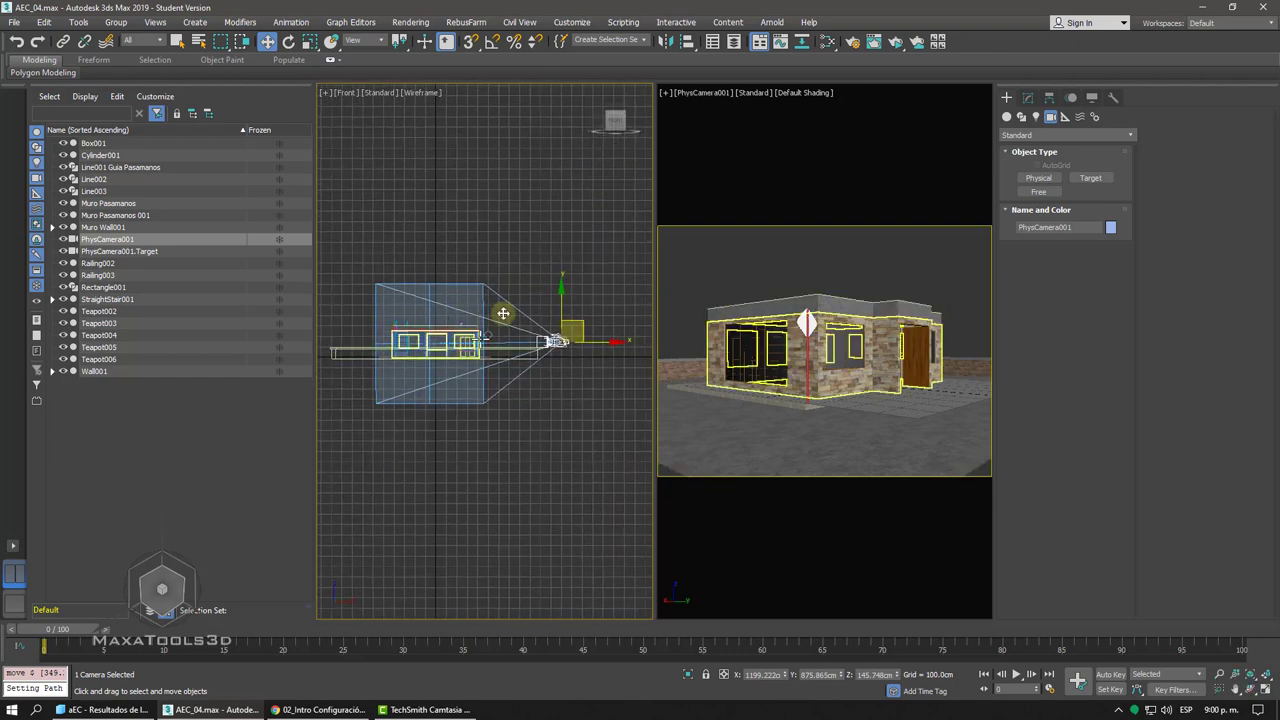
scroll(503, 314, up, 2)
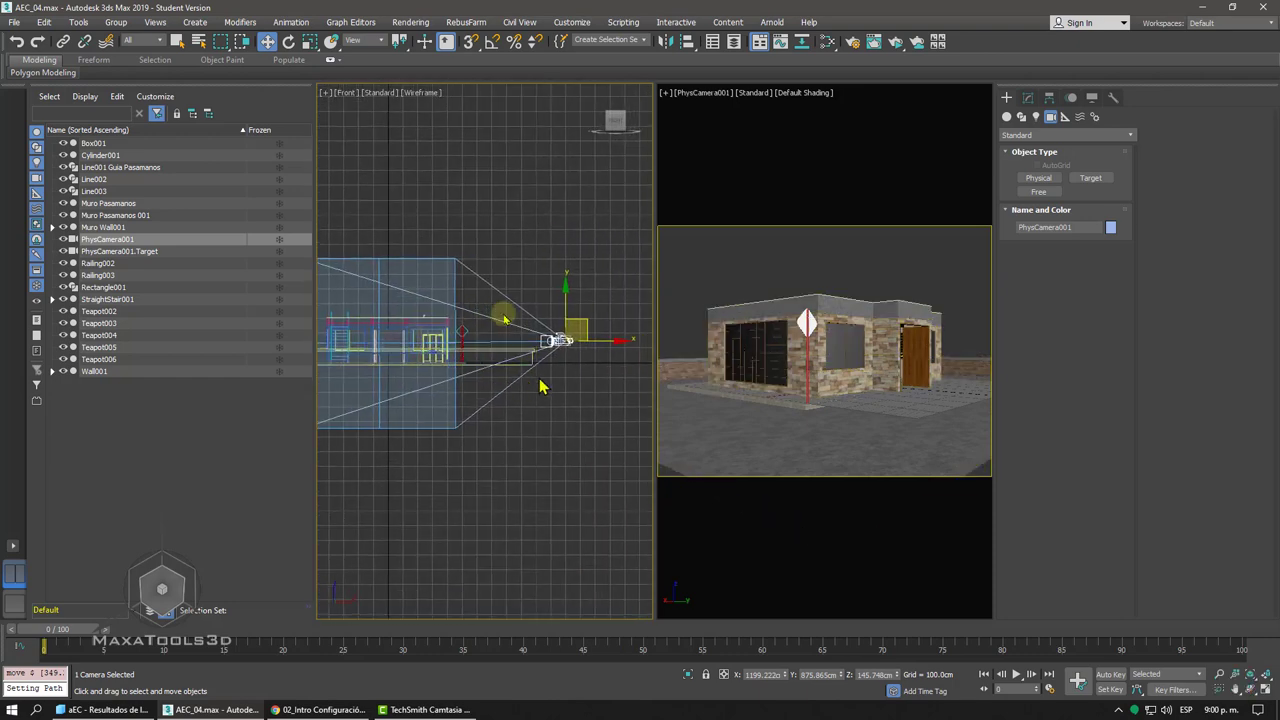
middle_drag(556, 380, 592, 392)
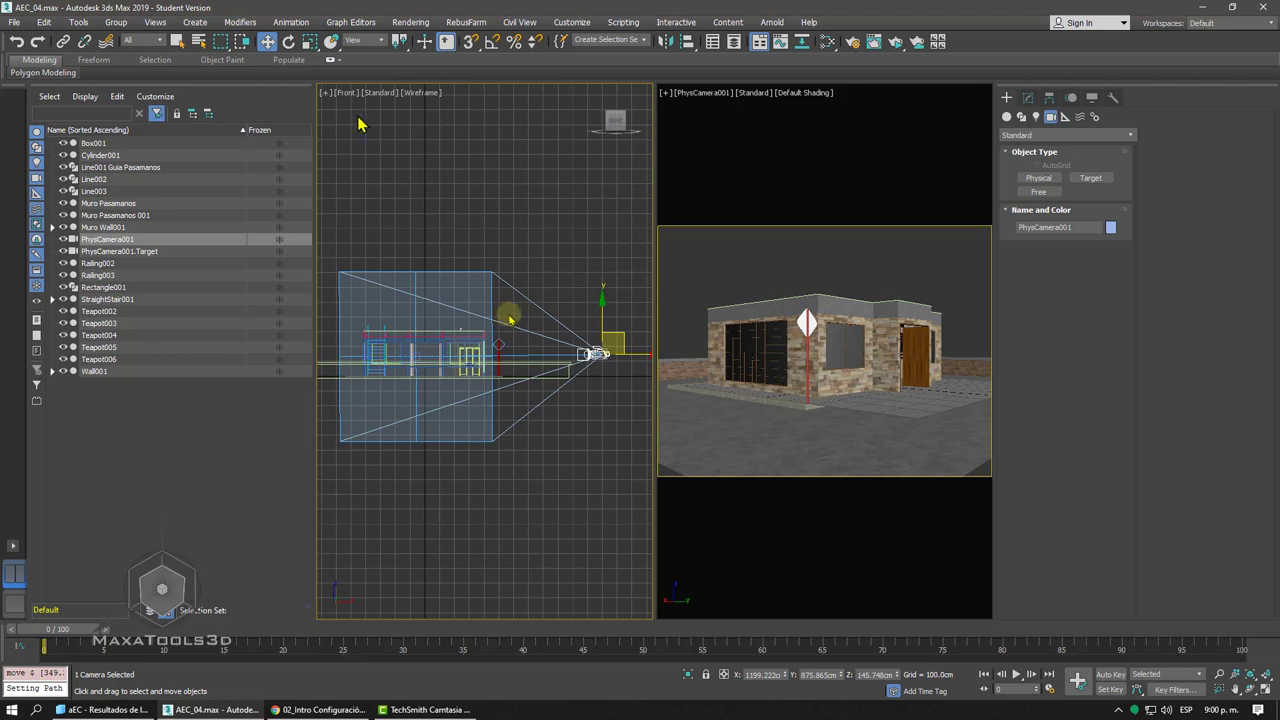
mouse_move(603, 321)
mouse_down()
mouse_move(595, 190)
mouse_move(600, 343)
mouse_move(606, 241)
mouse_move(603, 300)
mouse_up()
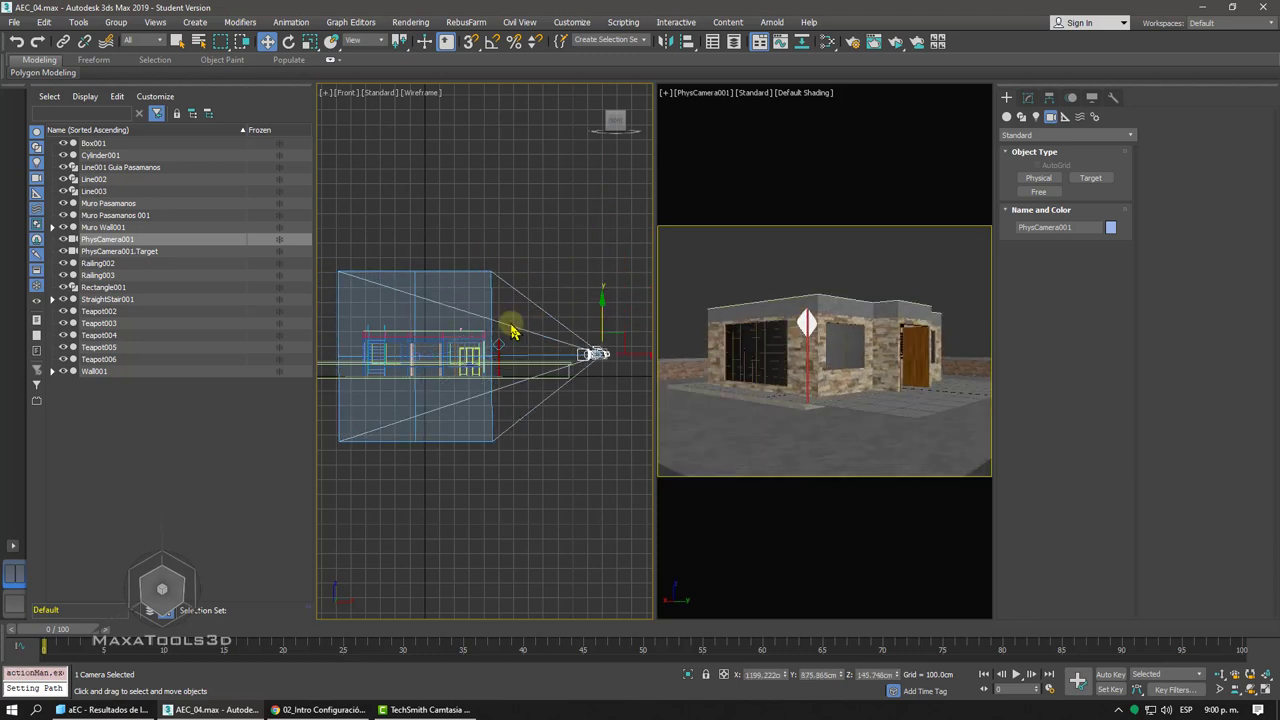
drag(512, 332, 512, 332)
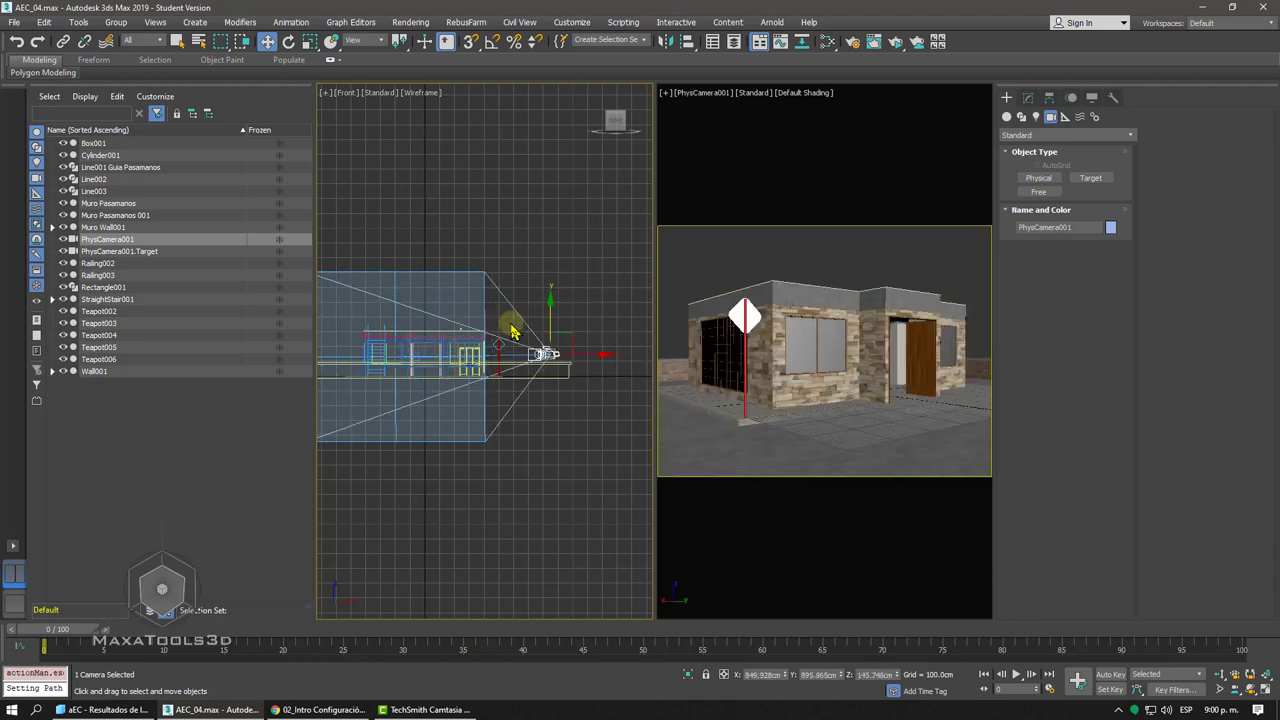
click(535, 498)
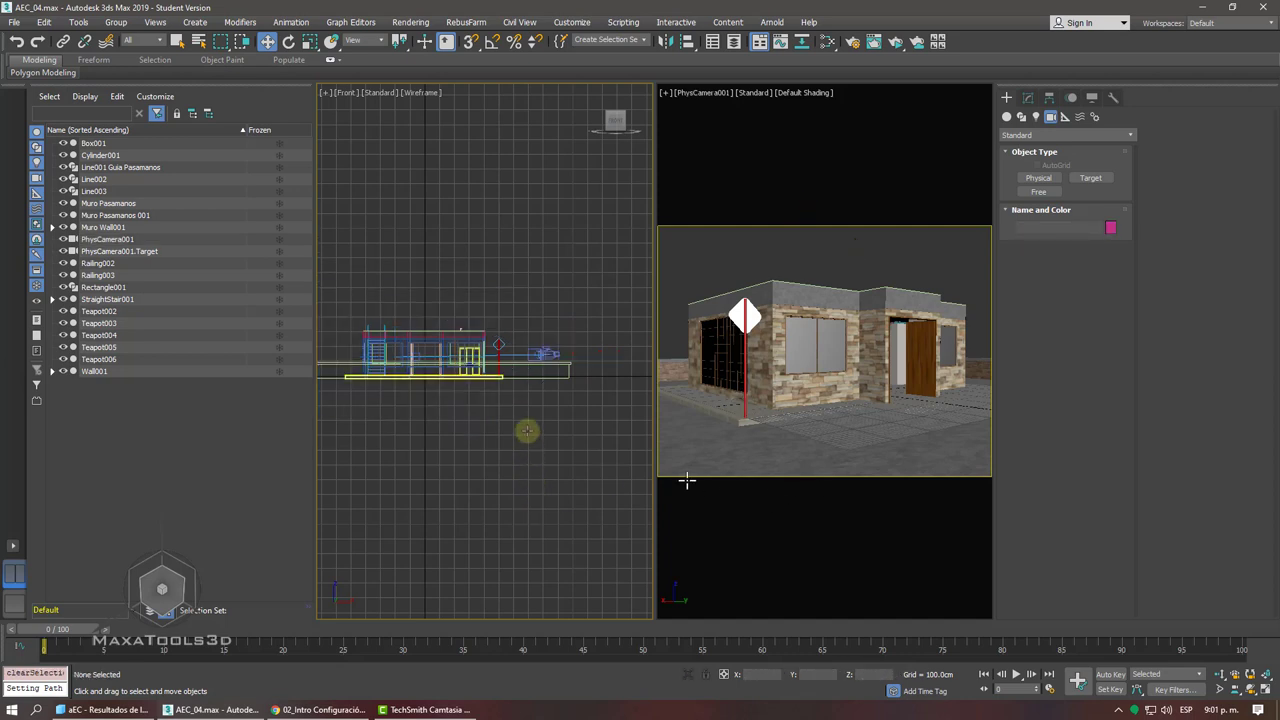
- Switch the left viewport to Perspective, orbit above the house and select the Line001 railing guide
key(p)
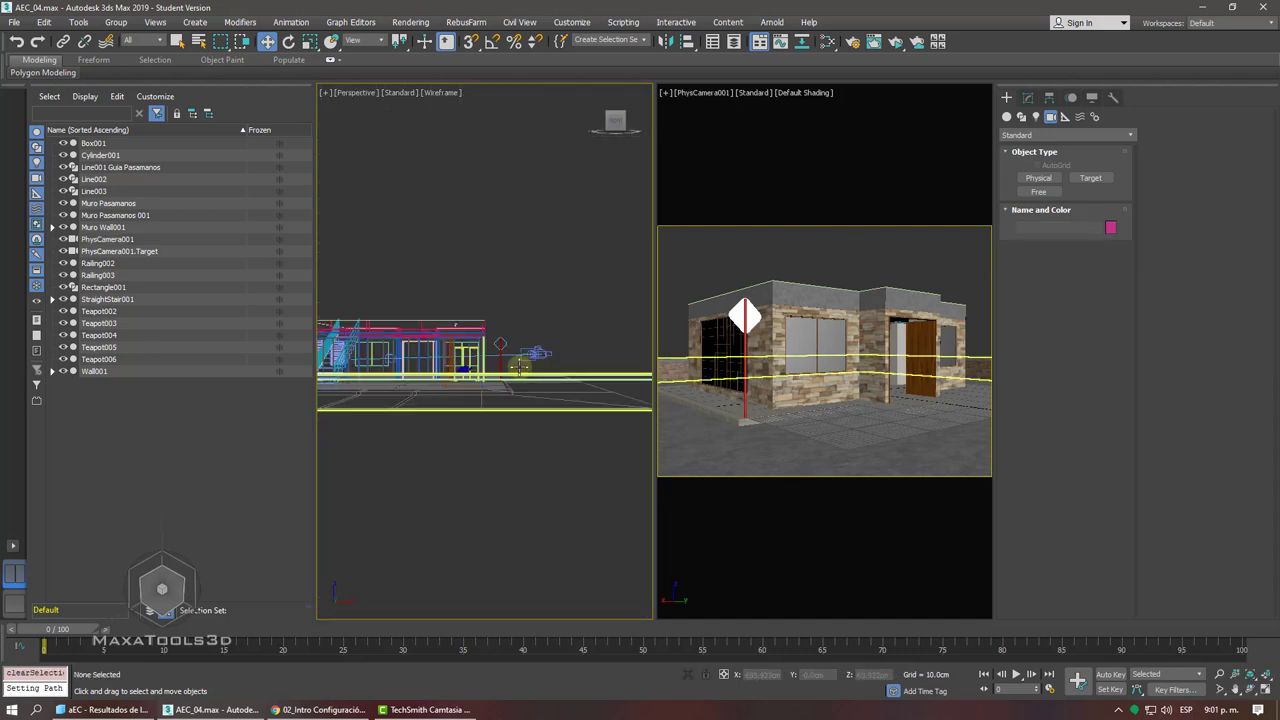
mouse_move(519, 367)
alt+middle_down()
mouse_move(491, 425)
mouse_move(437, 352)
alt+middle_up()
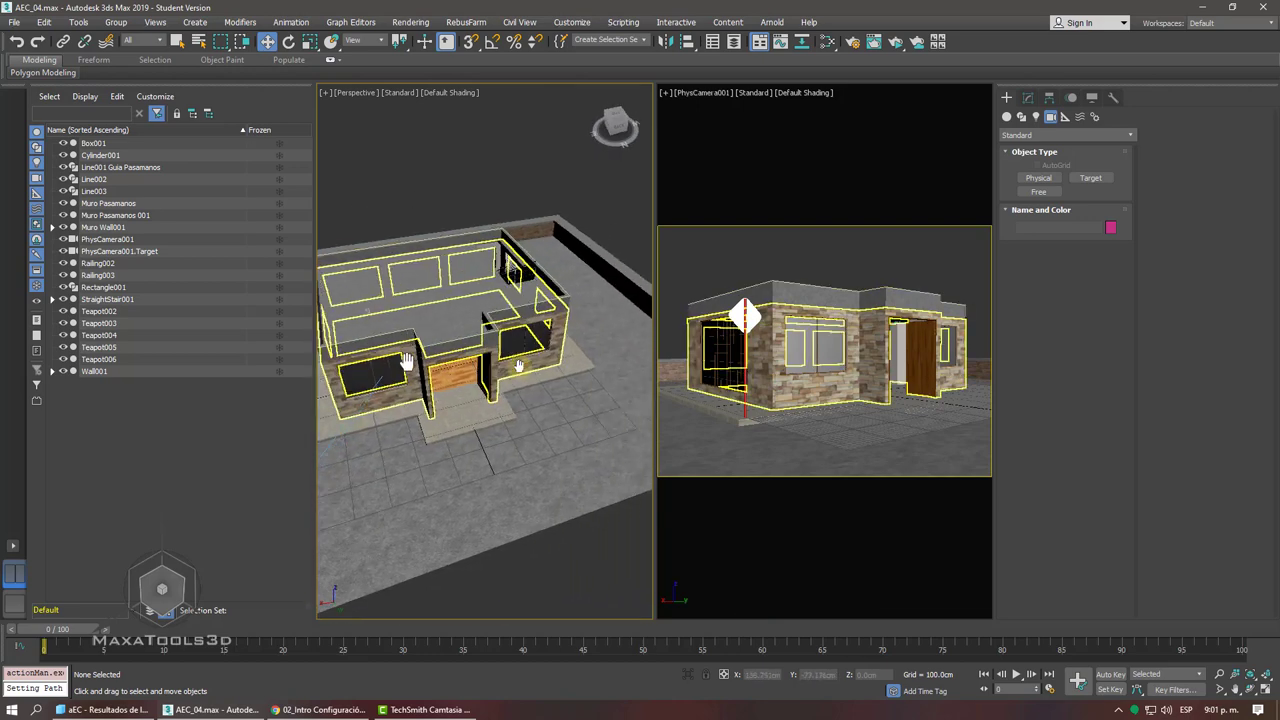
mouse_move(437, 352)
alt+middle_down()
mouse_move(493, 243)
mouse_move(450, 338)
mouse_move(489, 191)
mouse_move(469, 317)
mouse_move(587, 356)
alt+middle_up()
click(469, 317)
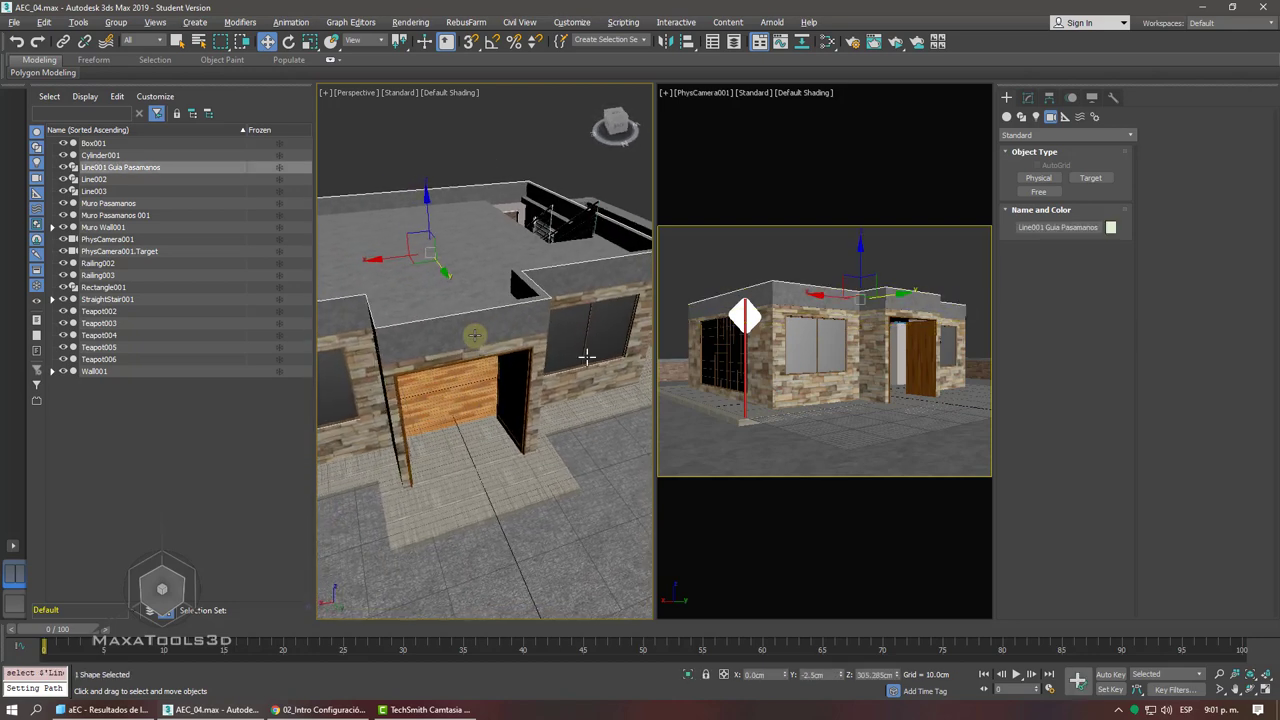
- Zoom in on the rooftop and select the stair railing Railing003
alt+middle_drag(474, 336, 463, 200)
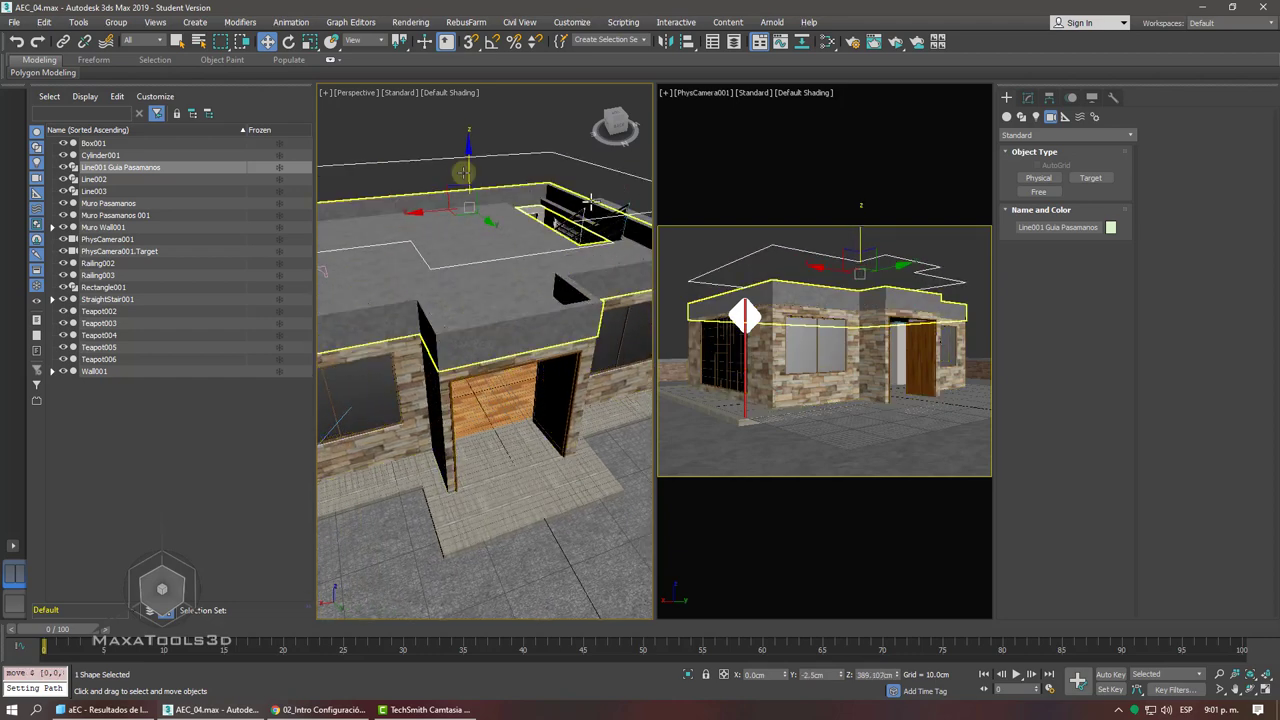
scroll(464, 176, up, 2)
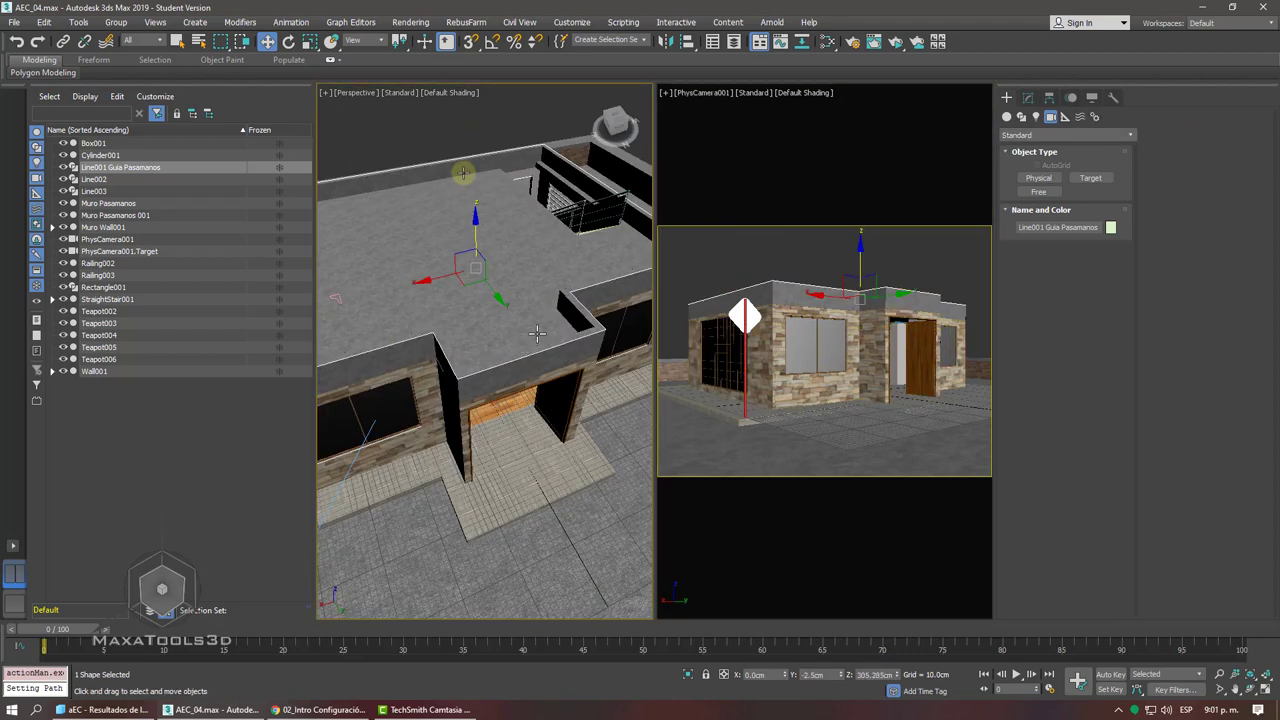
scroll(464, 175, up, 3)
scroll(463, 172, up, 3)
mouse_move(463, 172)
alt+middle_down()
mouse_move(429, 329)
mouse_move(491, 329)
mouse_move(420, 271)
alt+middle_up()
scroll(456, 267, up, 3)
click(456, 267)
mouse_move(474, 366)
alt+middle_down()
mouse_move(589, 380)
mouse_move(571, 337)
mouse_move(457, 429)
mouse_move(470, 410)
alt+middle_up()
- Open the Slate Material Editor and move it aside to uncover the viewports
click(827, 42)
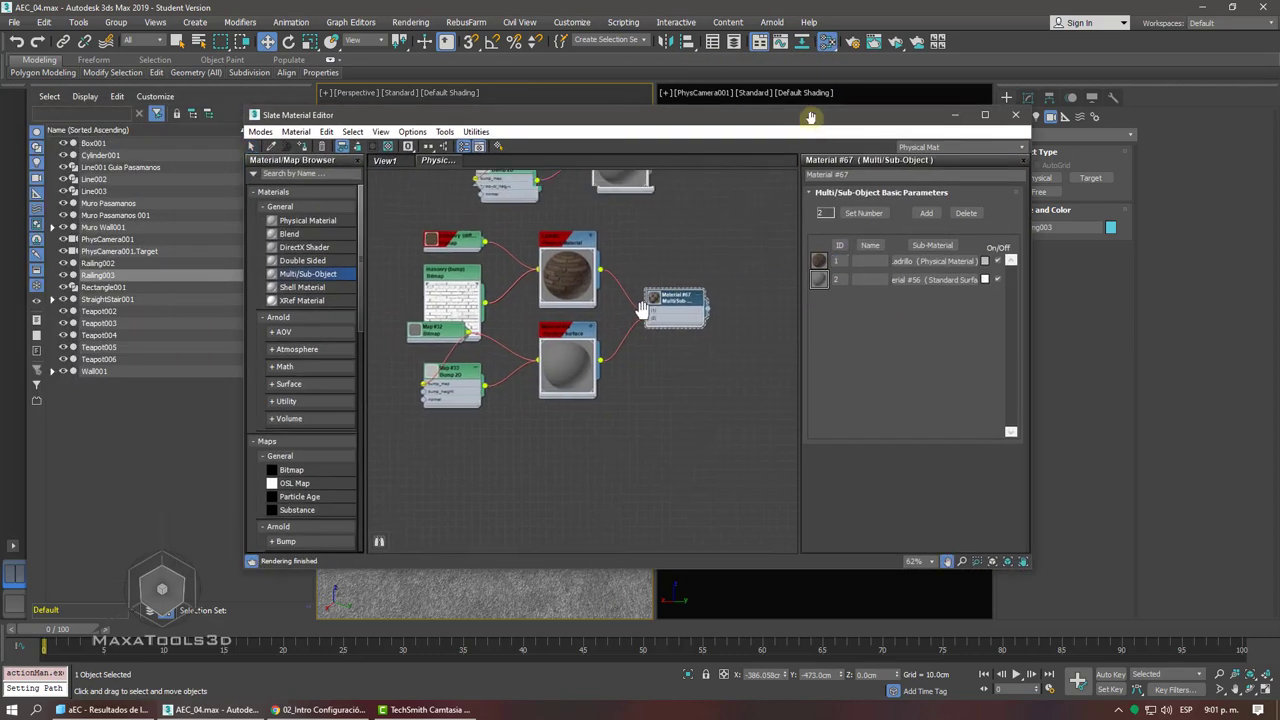
mouse_move(740, 300)
middle_down()
mouse_move(560, 297)
mouse_move(645, 413)
mouse_move(652, 386)
mouse_move(586, 357)
mouse_move(640, 287)
middle_up()
scroll(640, 287, up, 3)
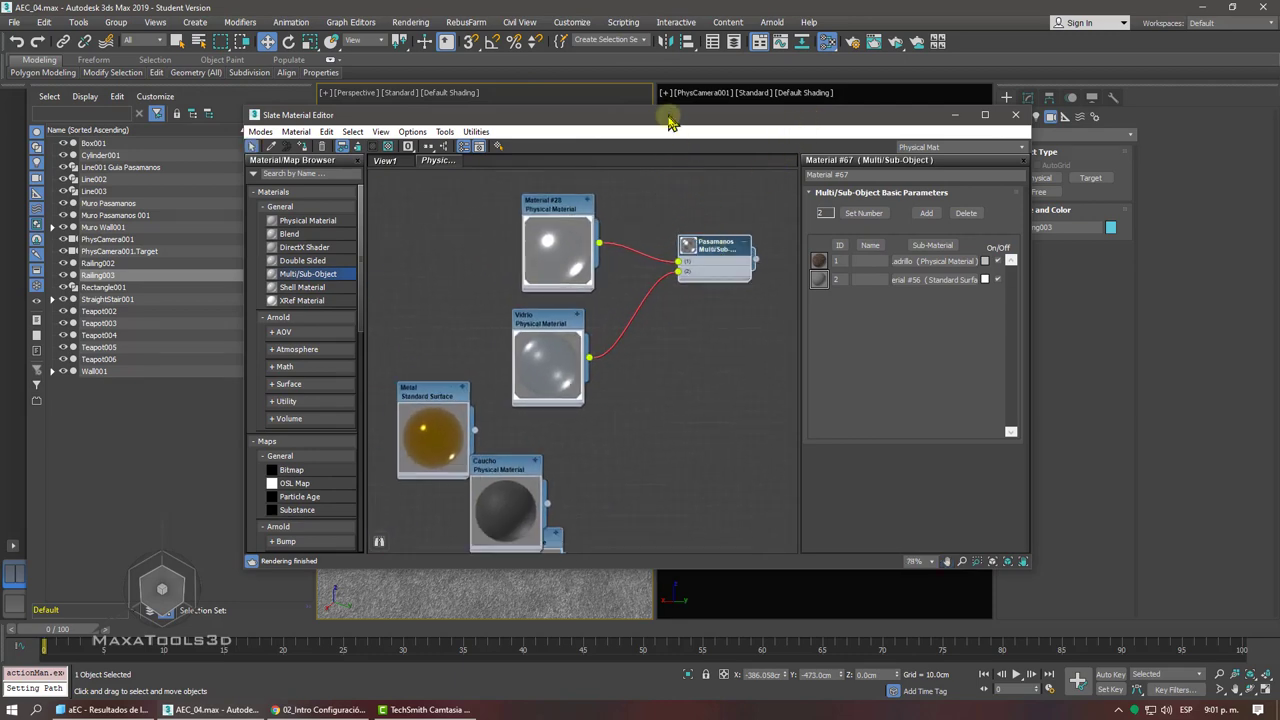
mouse_move(670, 120)
mouse_down()
mouse_move(591, 280)
mouse_move(599, 307)
mouse_up()
- Delete the duplicate railing Railing002 and select the remaining Railing003
click(599, 250)
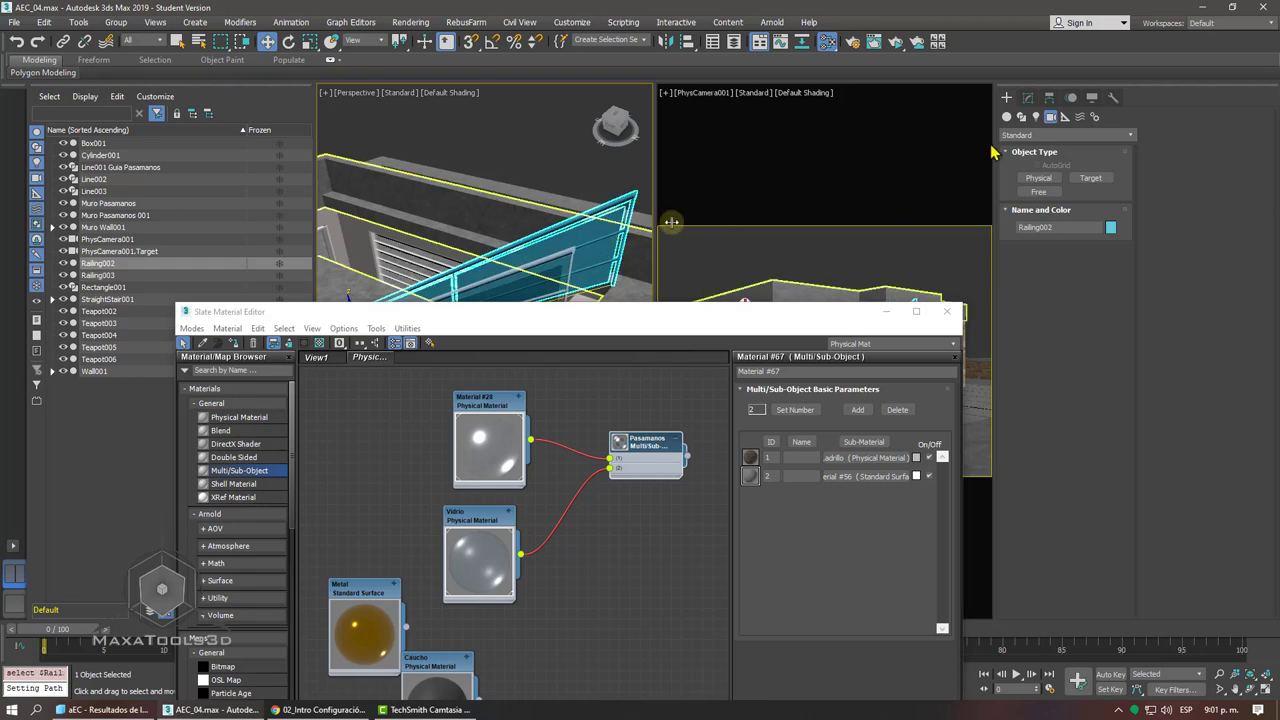
click(1026, 99)
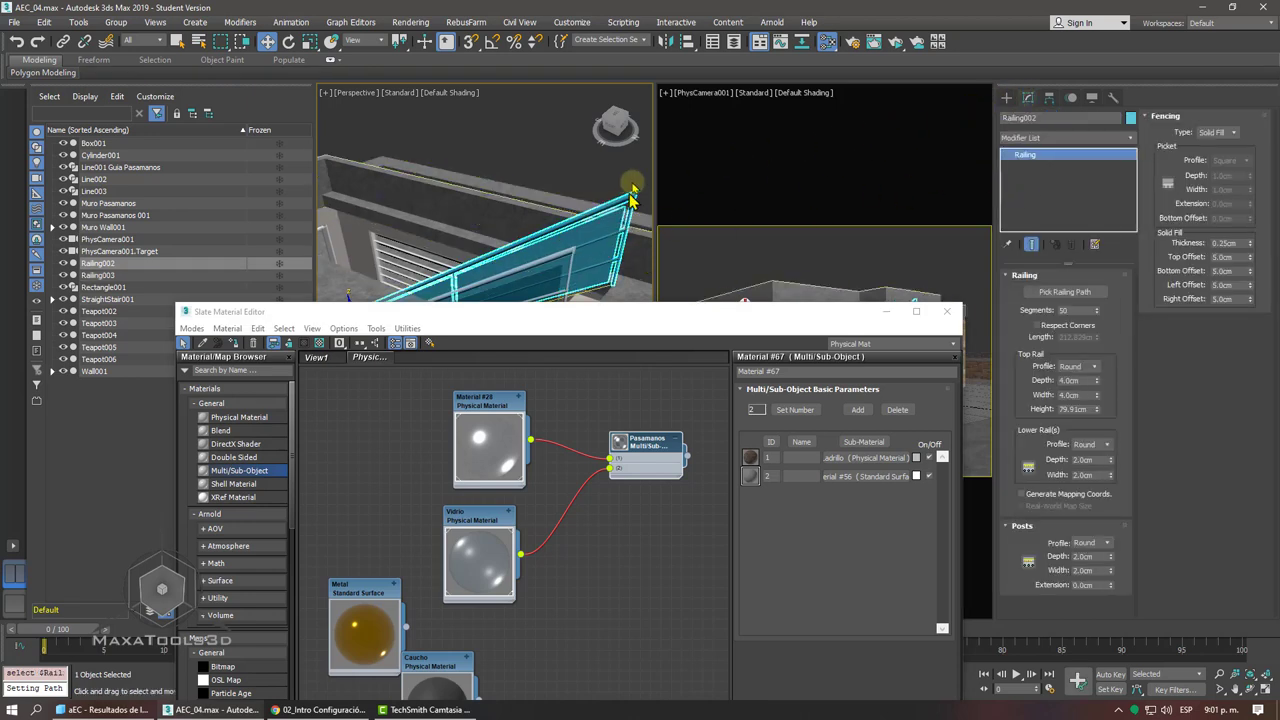
key(ctrl+d)
click(571, 238)
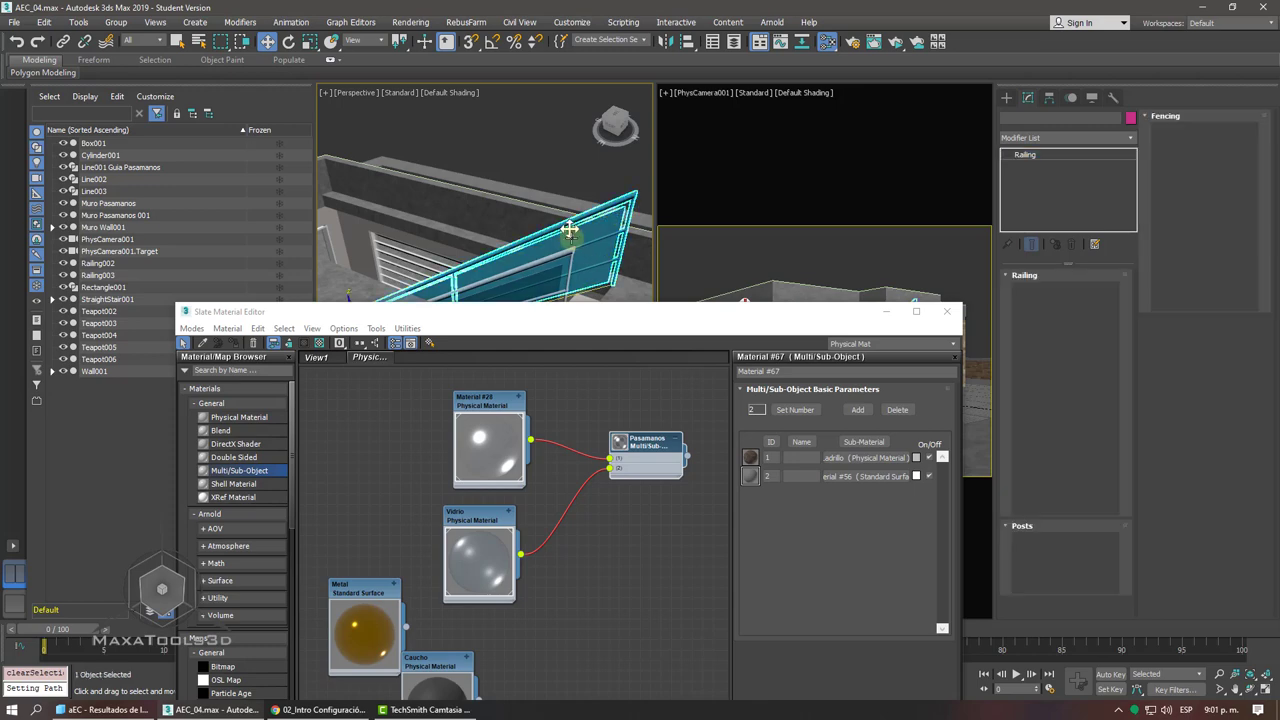
key(Delete)
mouse_move(571, 232)
alt+middle_down()
mouse_move(510, 230)
mouse_move(455, 258)
mouse_move(398, 170)
mouse_move(478, 230)
alt+middle_up()
click(450, 262)
- Arrange the Material #28 and Vidrio nodes, Vidrio beneath Material #28, then close the editor
click(505, 452)
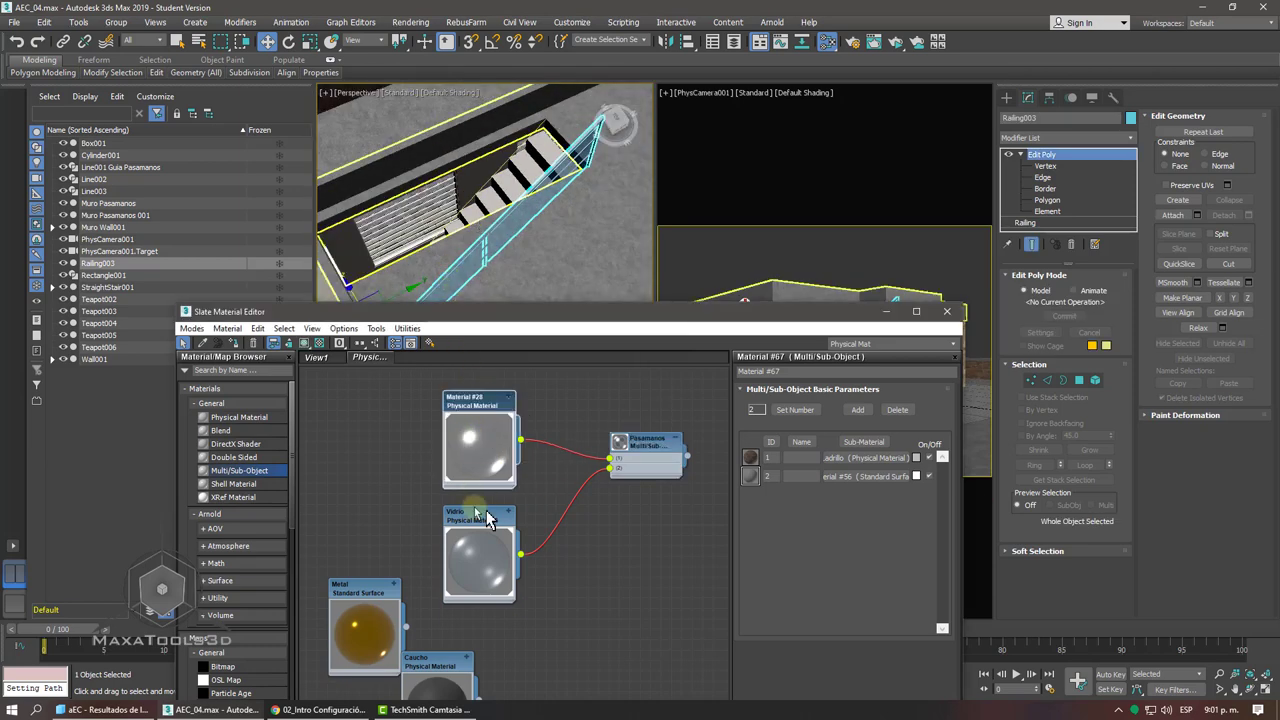
drag(480, 515, 470, 515)
drag(485, 440, 467, 440)
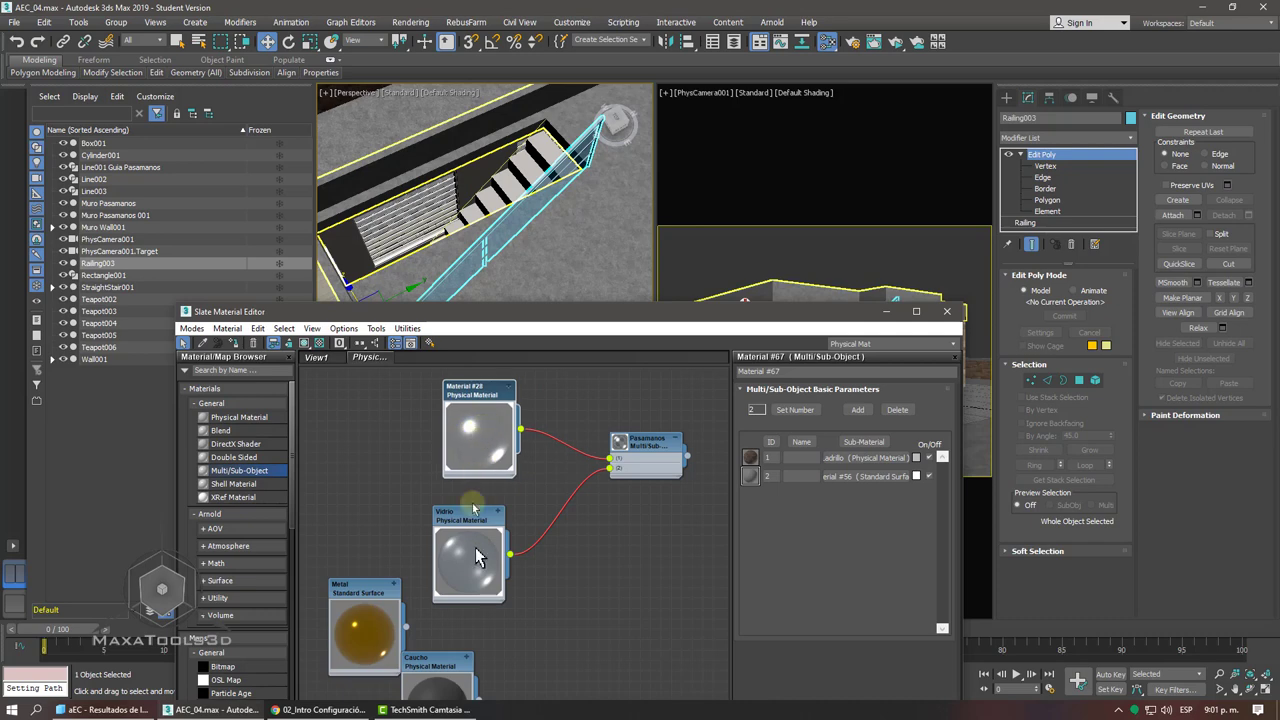
drag(476, 557, 486, 557)
click(947, 312)
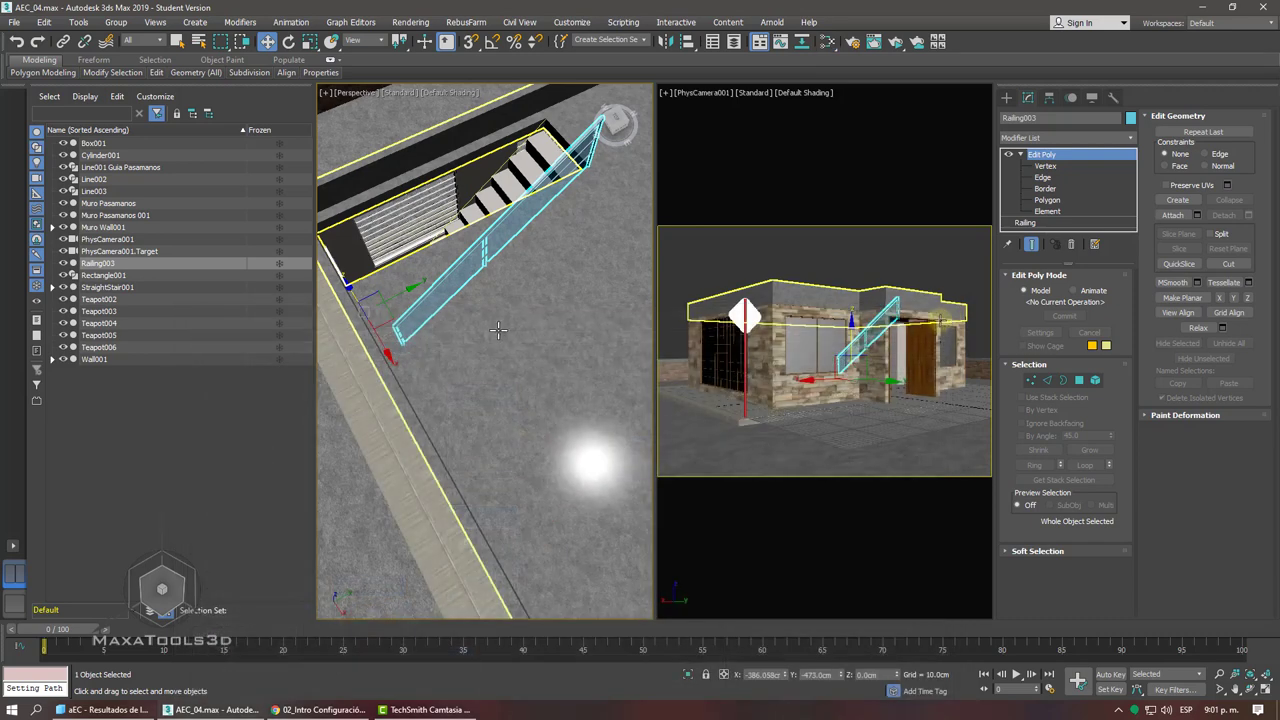
- Select Railing003 and set the left viewport to a wireframe Top view of the building
alt+middle_drag(480, 350, 560, 380)
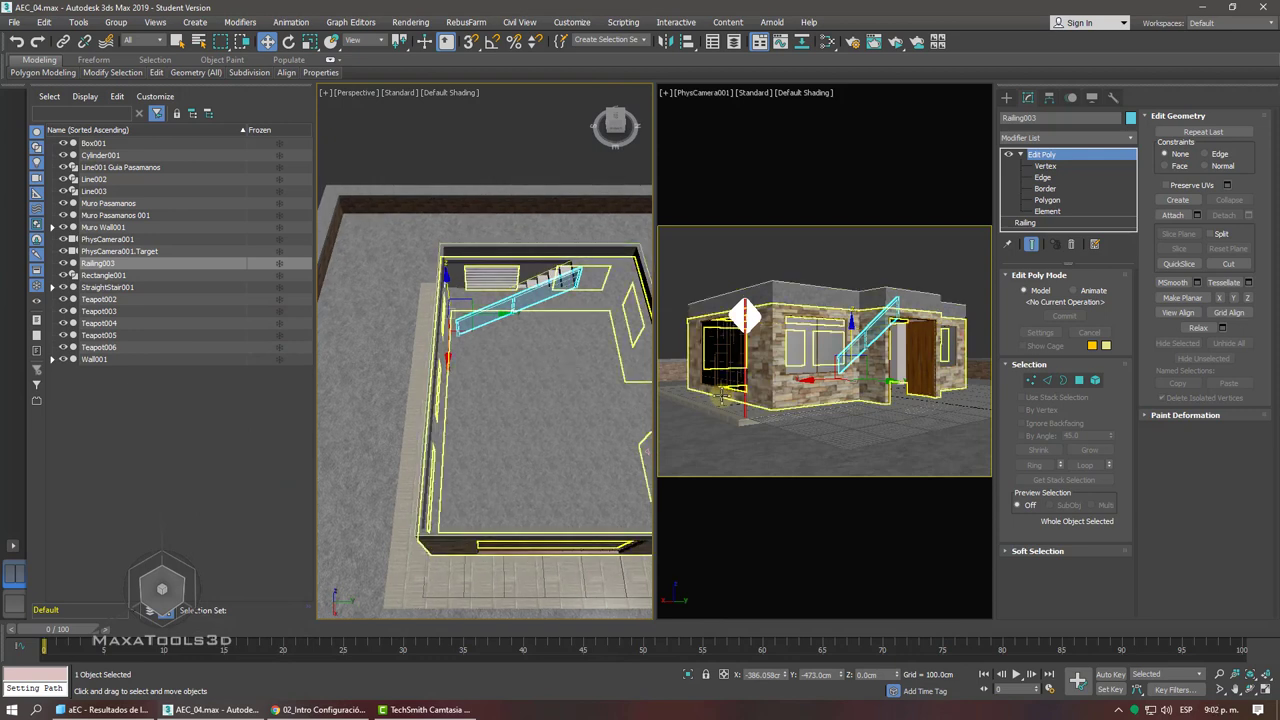
click(296, 263)
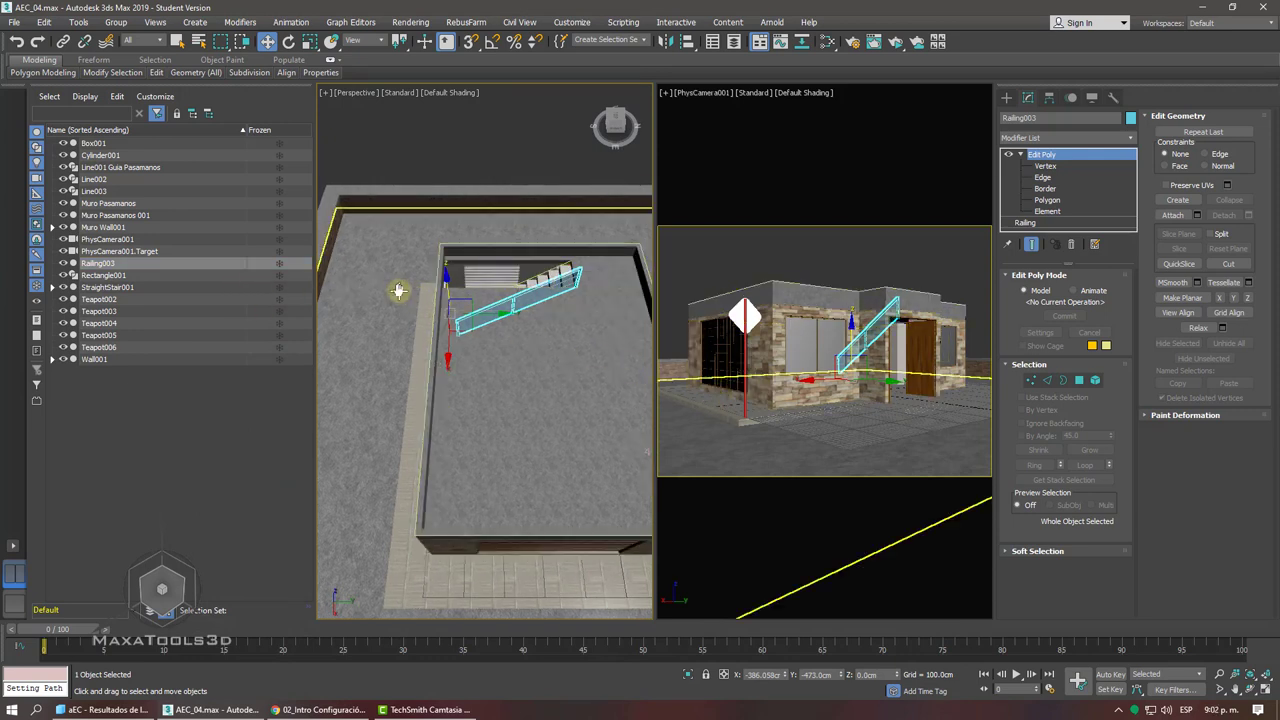
key(t)
scroll(480, 370, up, 3)
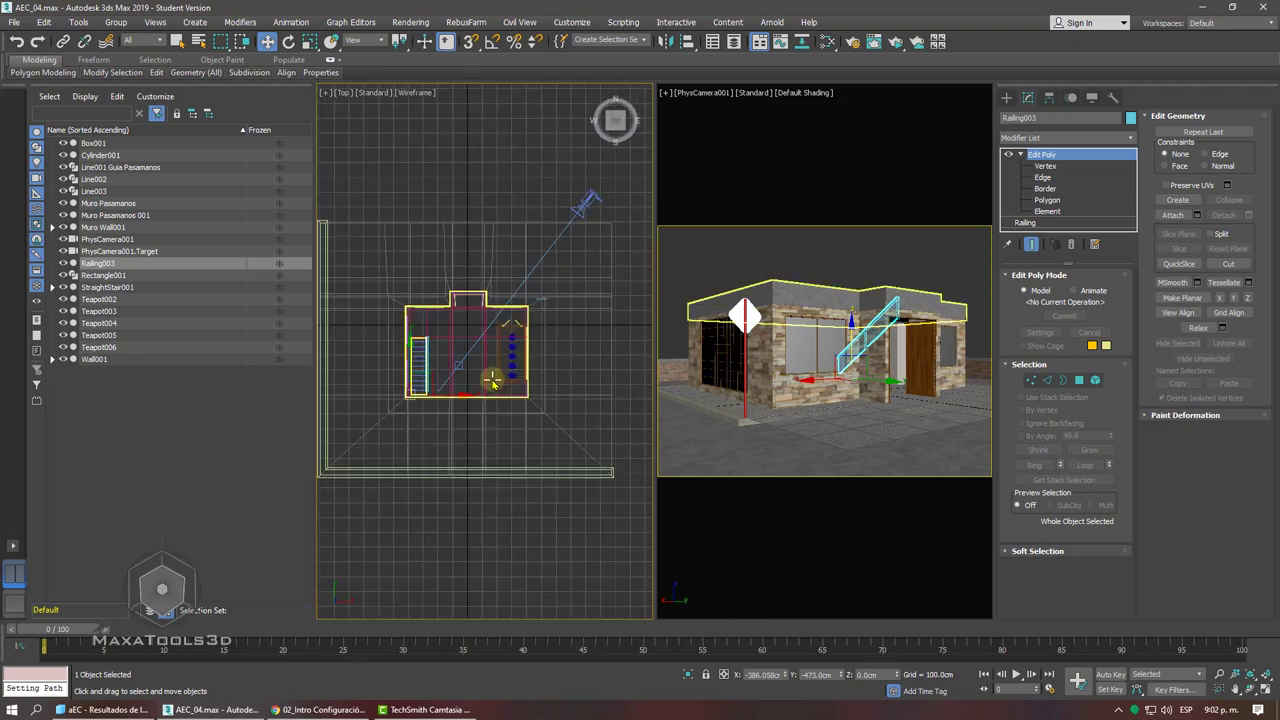
scroll(493, 385, down, 2)
key(F3)
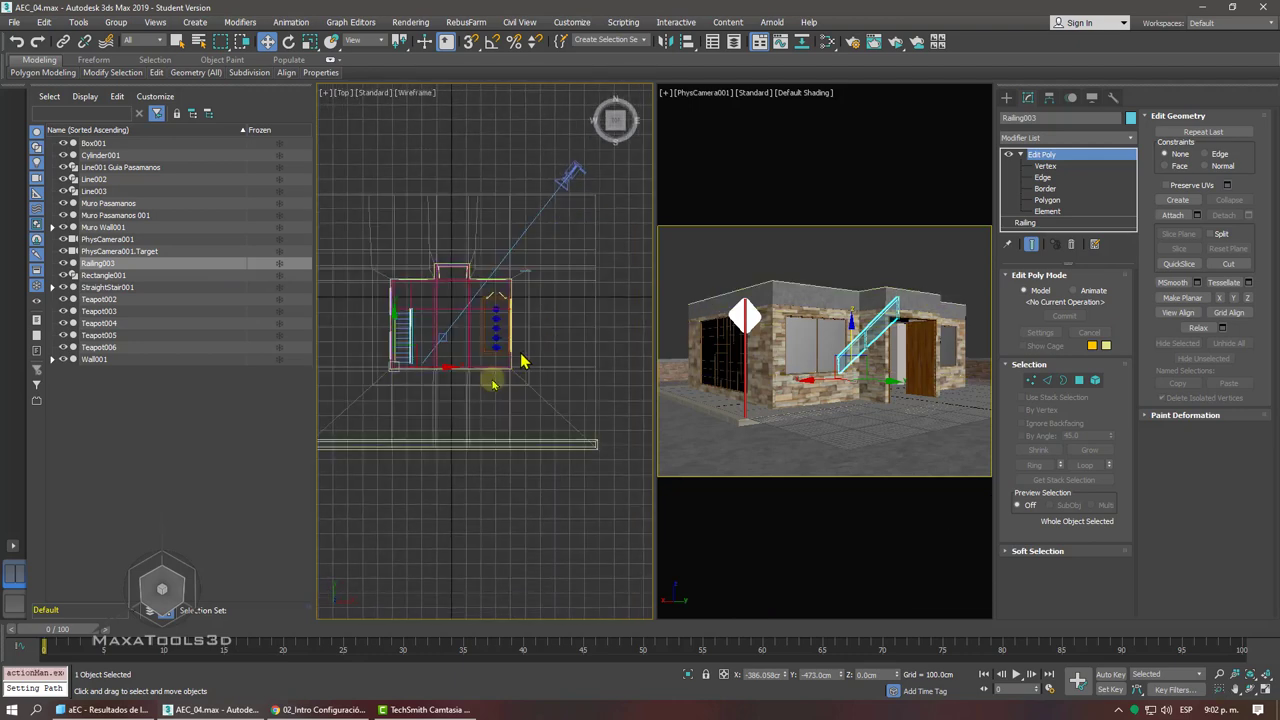
scroll(493, 383, up, 5)
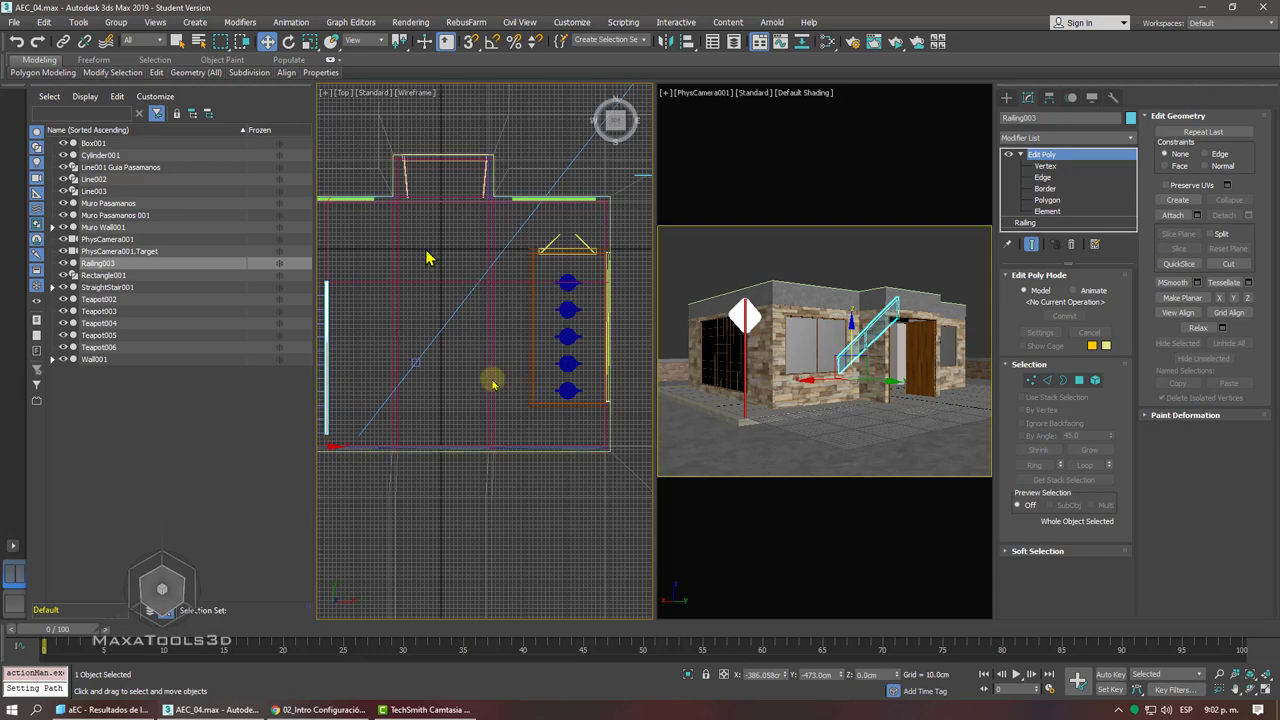
middle_drag(489, 374, 491, 378)
scroll(491, 378, up, 2)
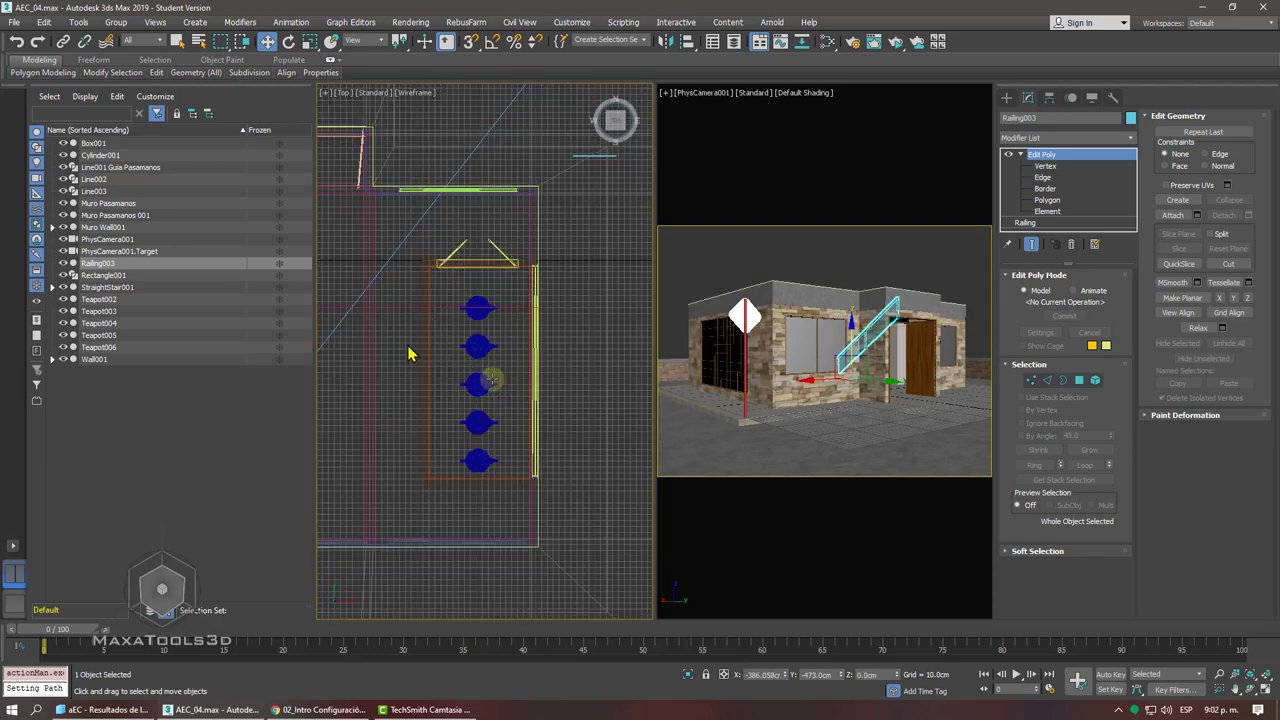
scroll(492, 383, down, 1)
scroll(493, 383, down, 2)
scroll(494, 371, up, 2)
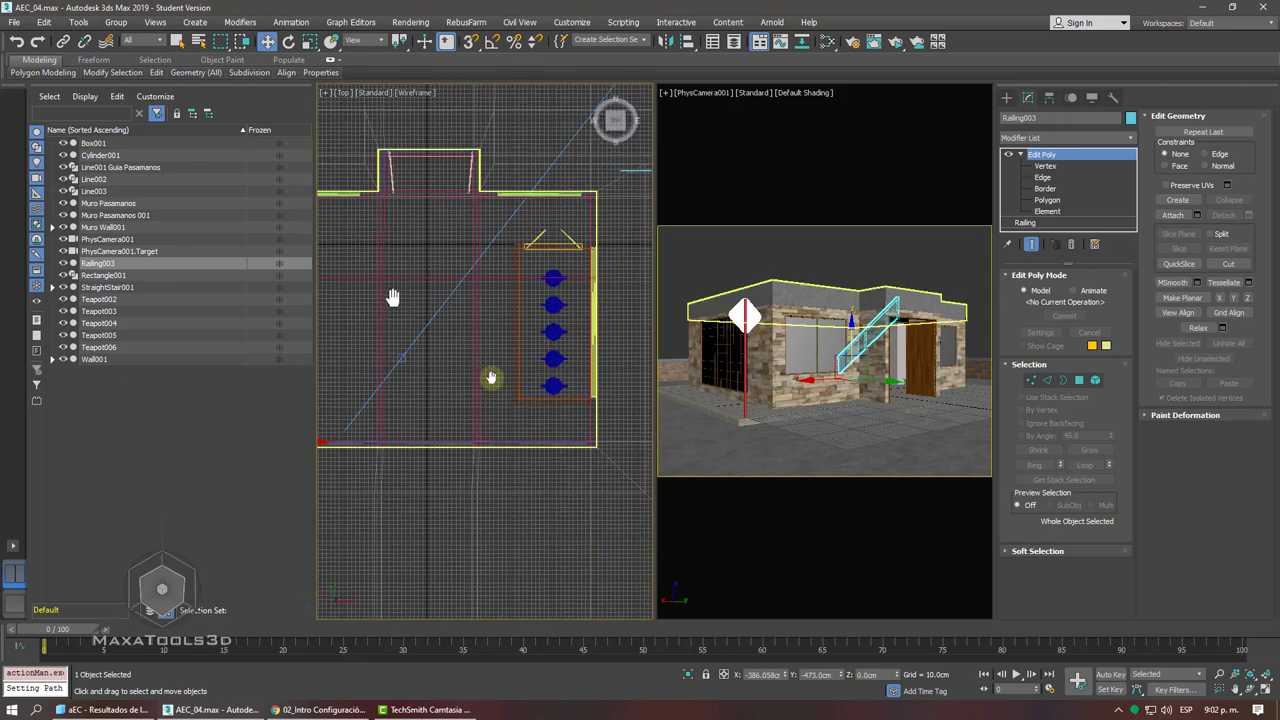
scroll(465, 342, down, 2)
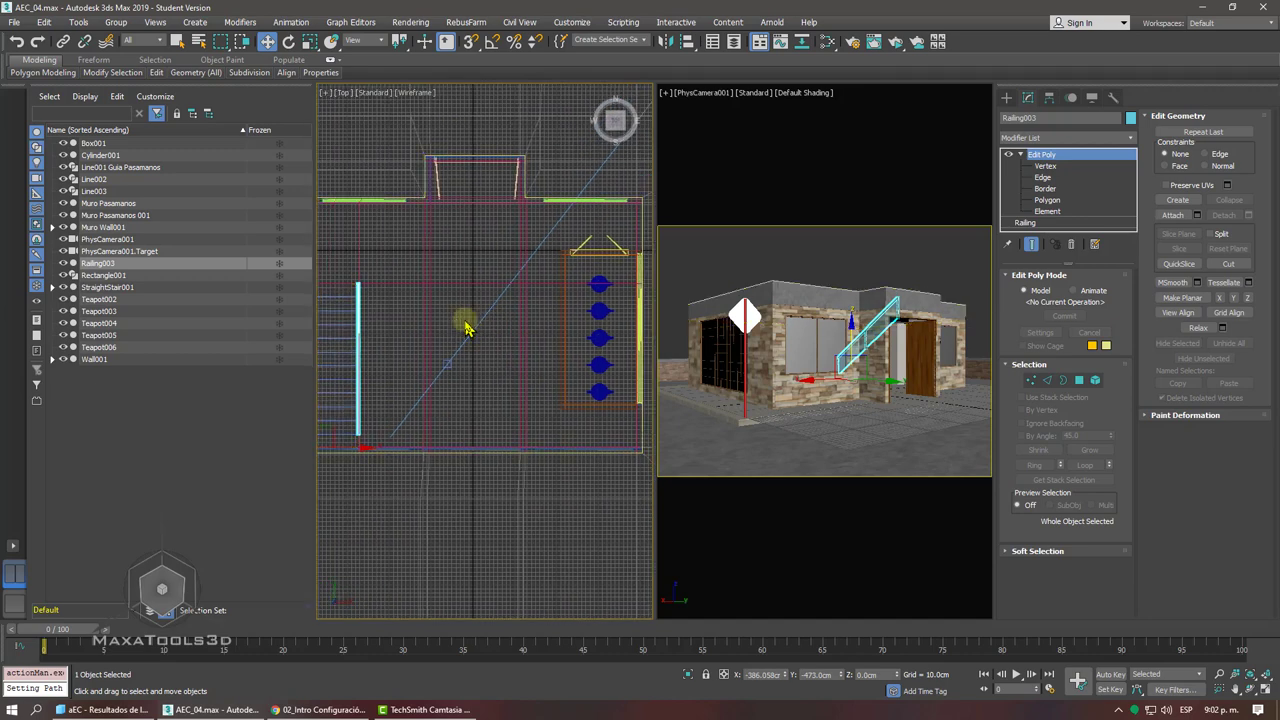
- Select five teapots and clone them as copies to the left of the originals
ctrl+click(601, 312)
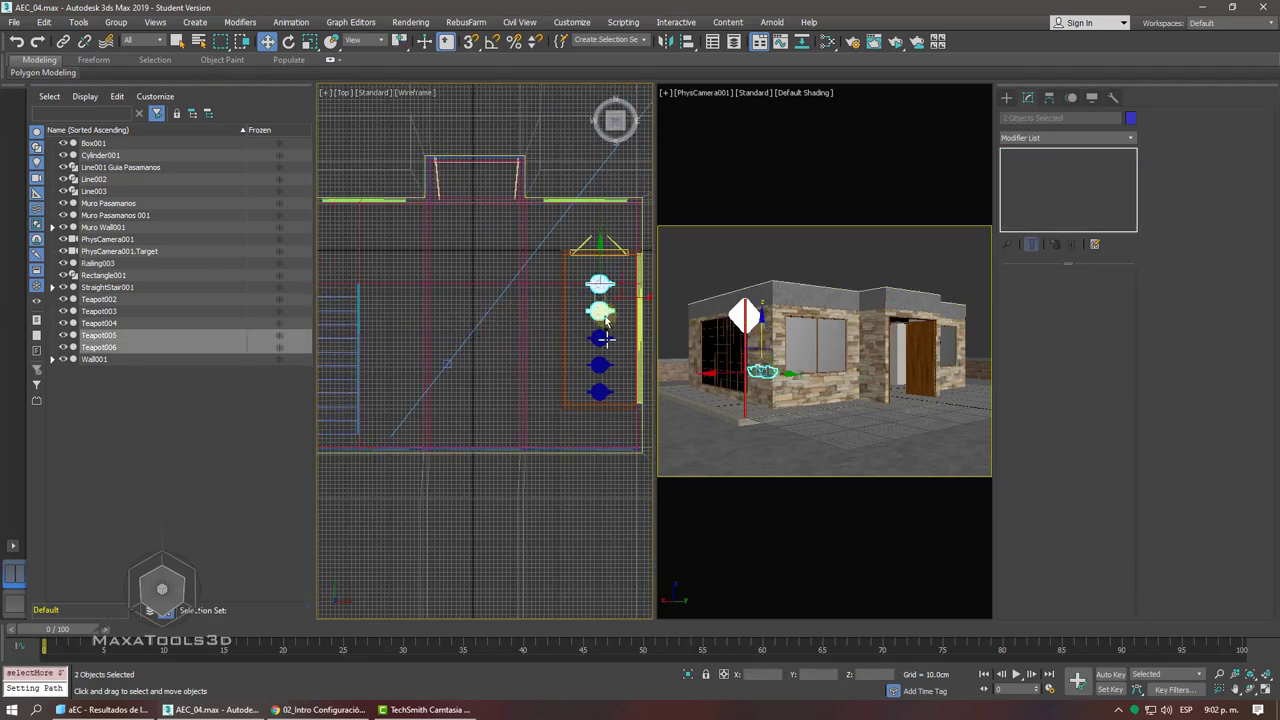
ctrl+click(600, 339)
ctrl+click(600, 365)
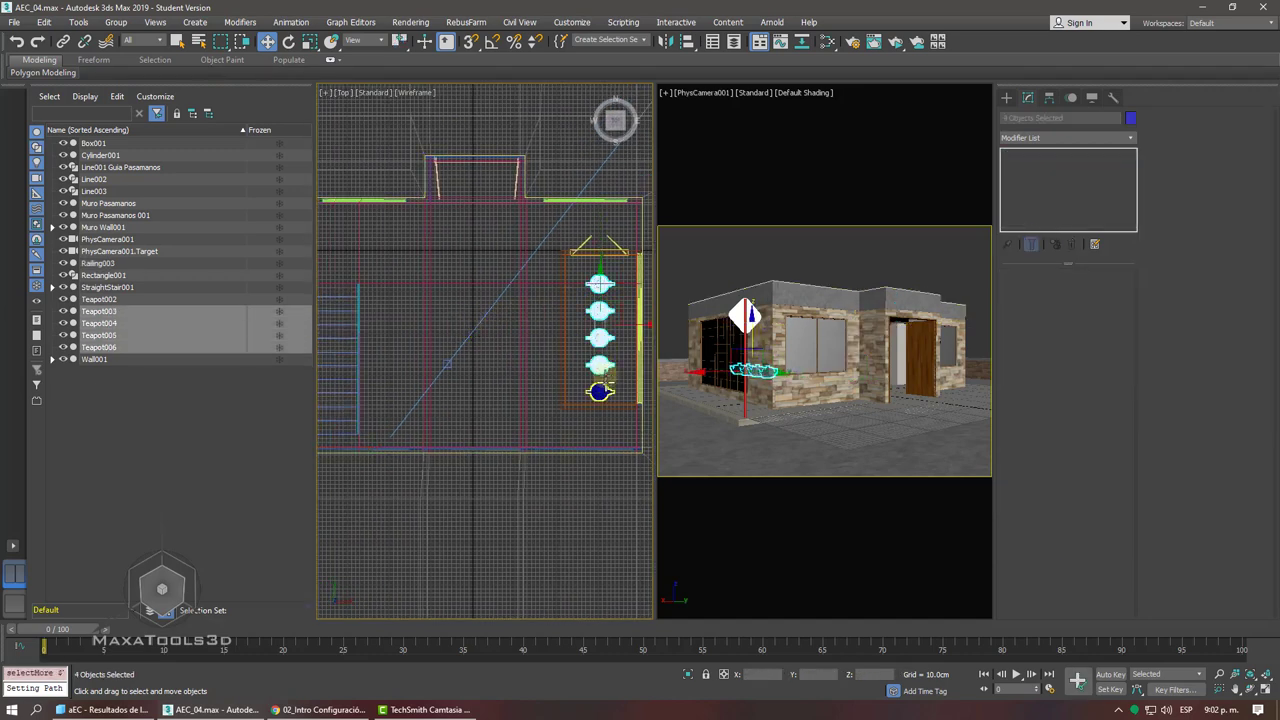
ctrl+click(600, 392)
shift+drag(635, 338, 552, 338)
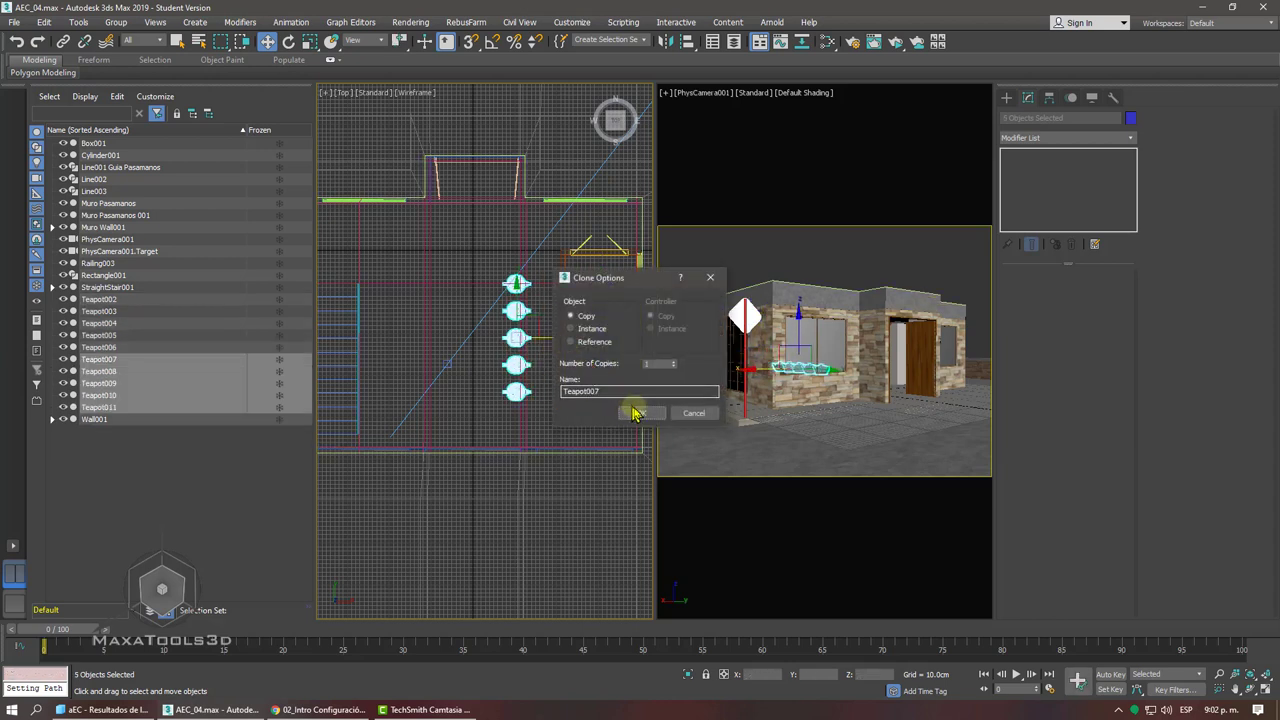
click(638, 413)
- In the Front view, lower the copied teapots and rotate them about -36.5 degrees
key(f)
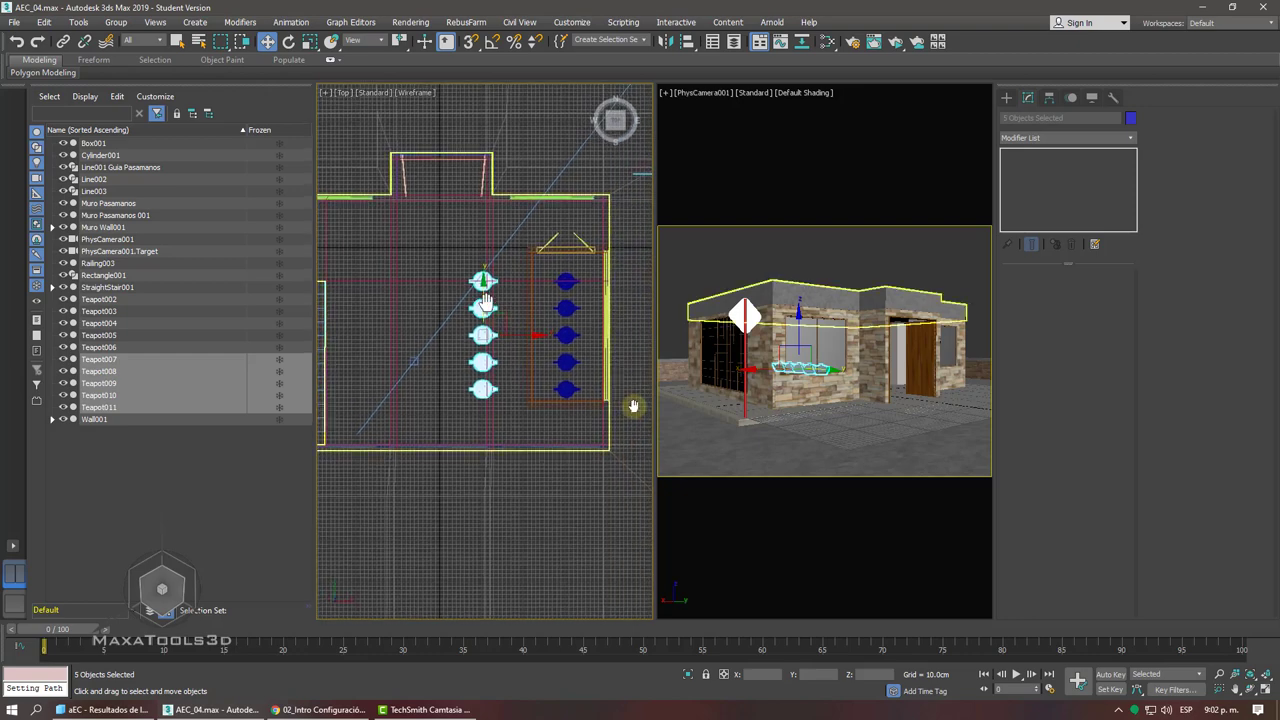
key(z)
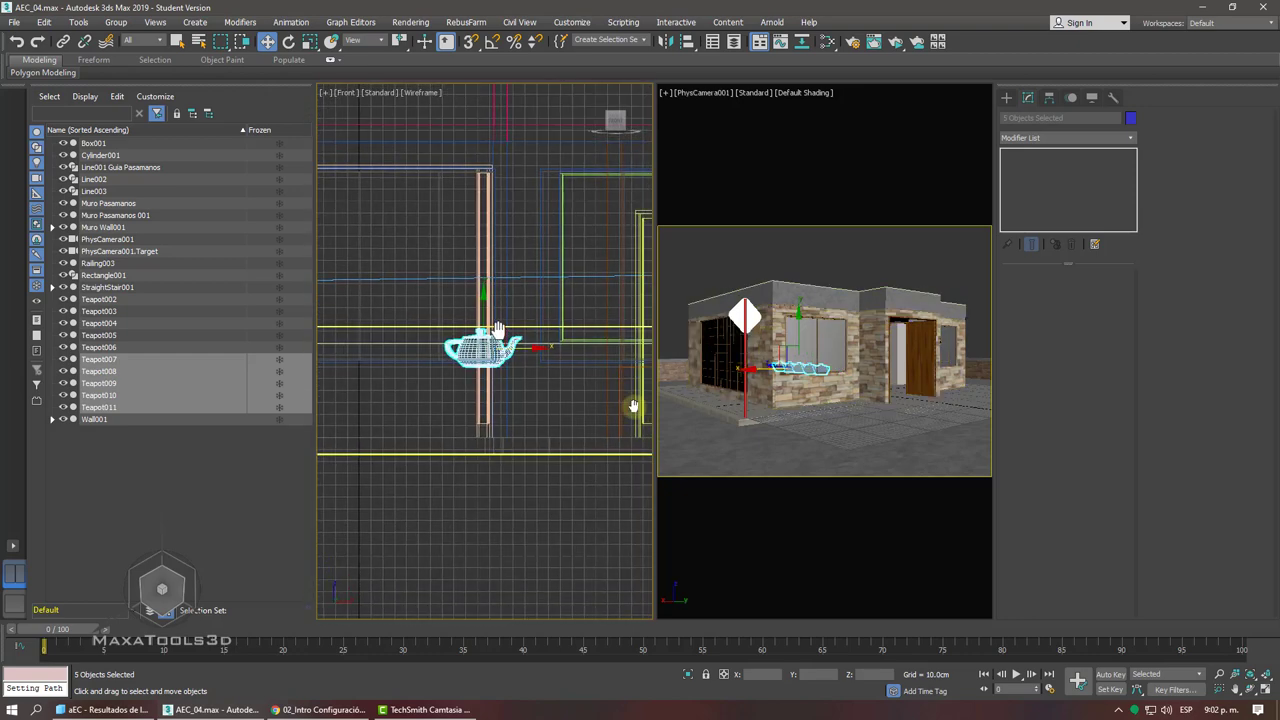
middle_drag(634, 406, 622, 358)
drag(473, 297, 470, 347)
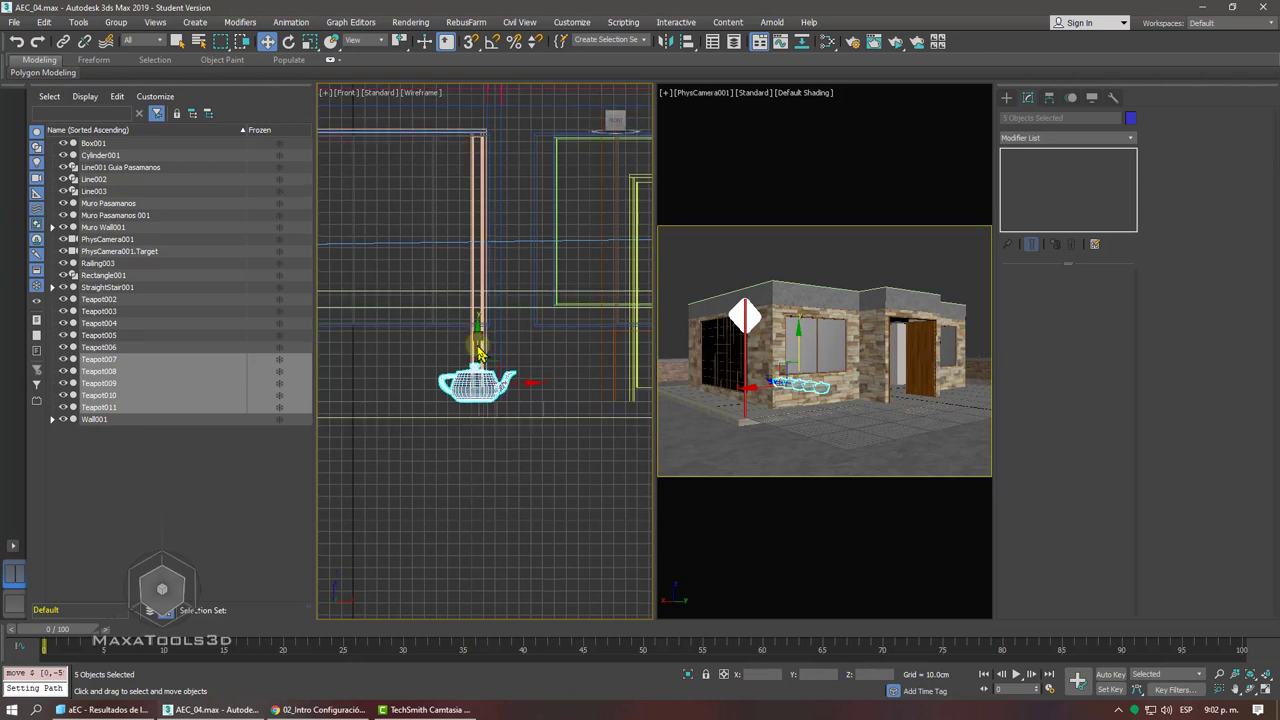
right_click(471, 352)
click(506, 369)
drag(508, 377, 457, 384)
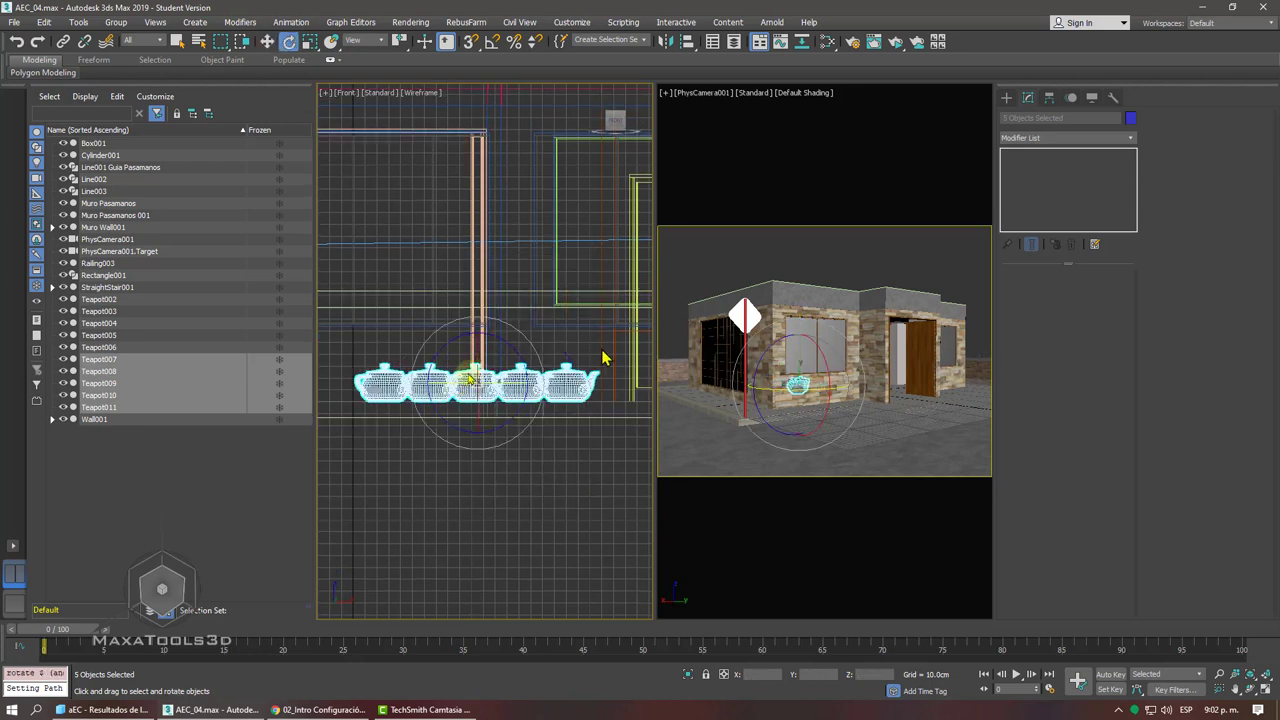
- Return to the Top view and switch to the Move tool for the teapots
key(t)
scroll(507, 322, down, 4)
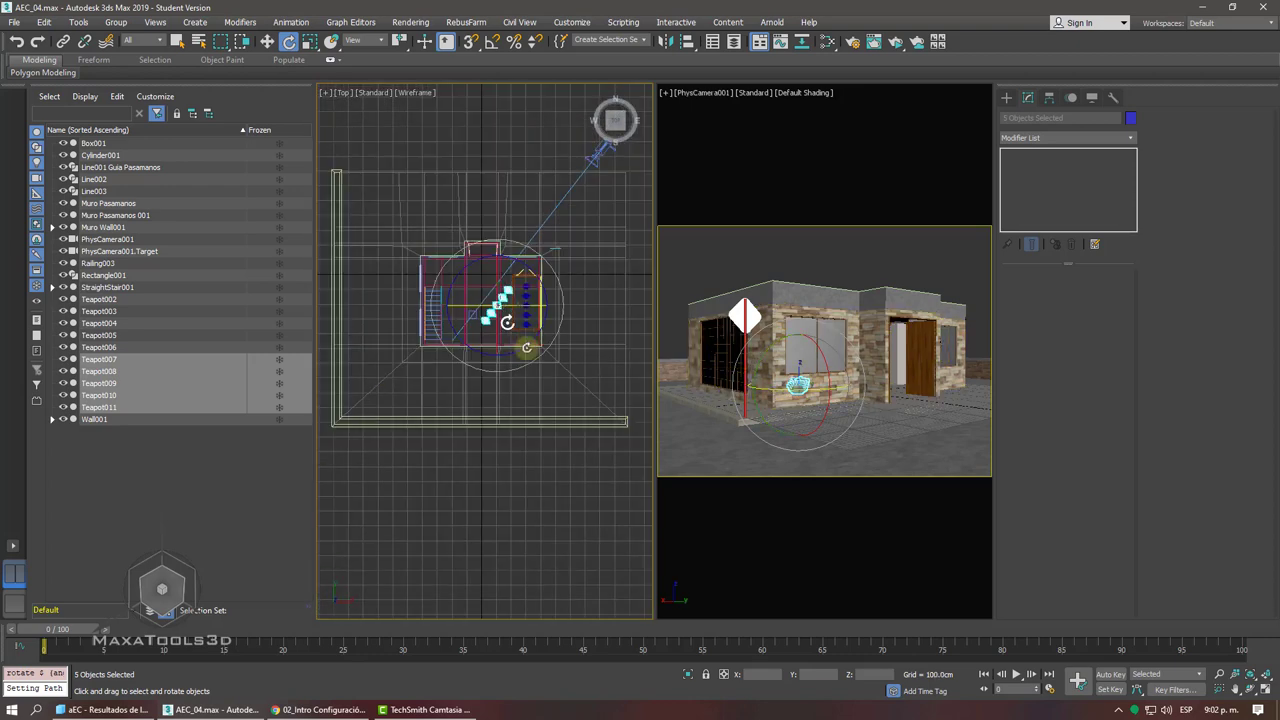
right_click(505, 450)
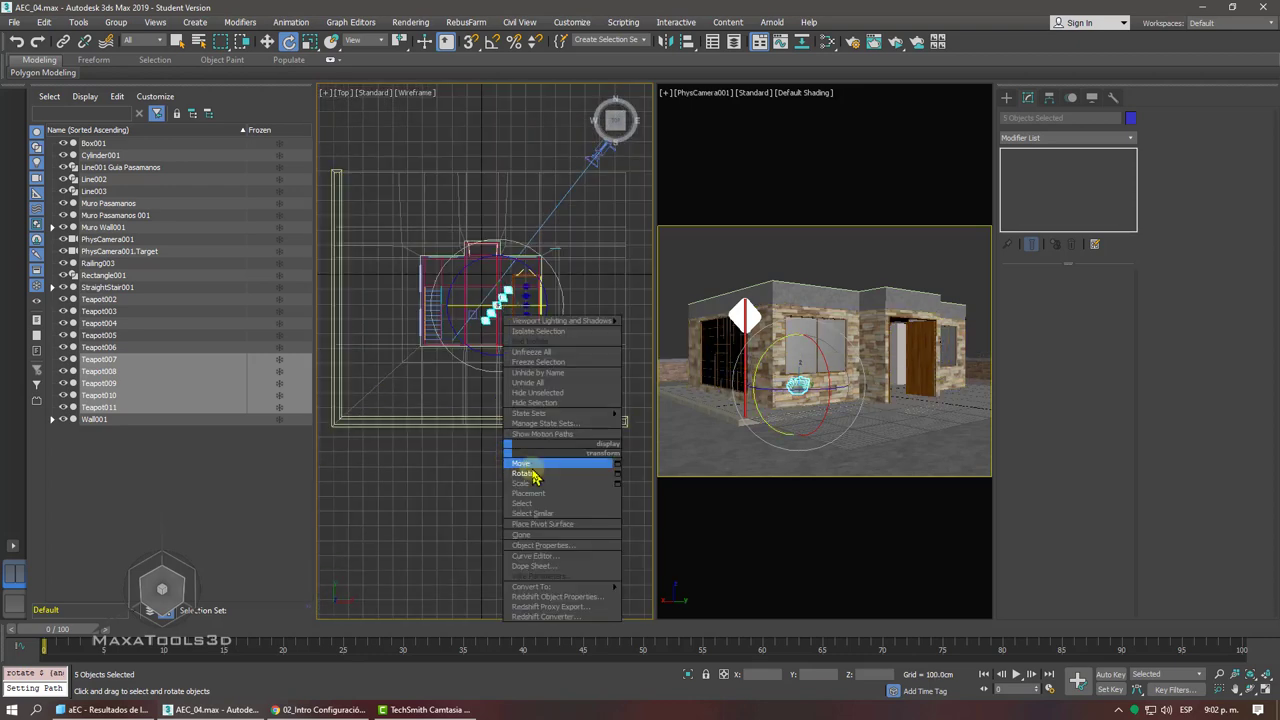
click(530, 464)
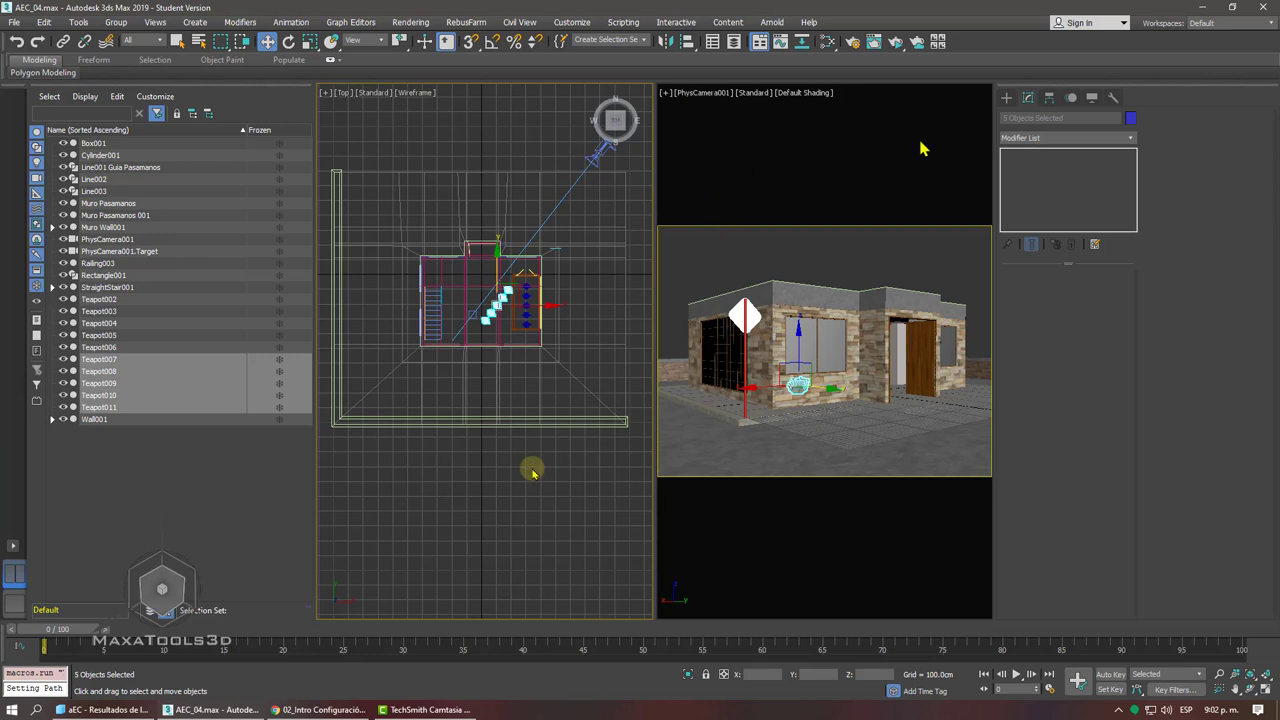
- Deselect the teapots and rename the camera PhysCamera001 to 'PhysCamera001 Exterior'
click(133, 470)
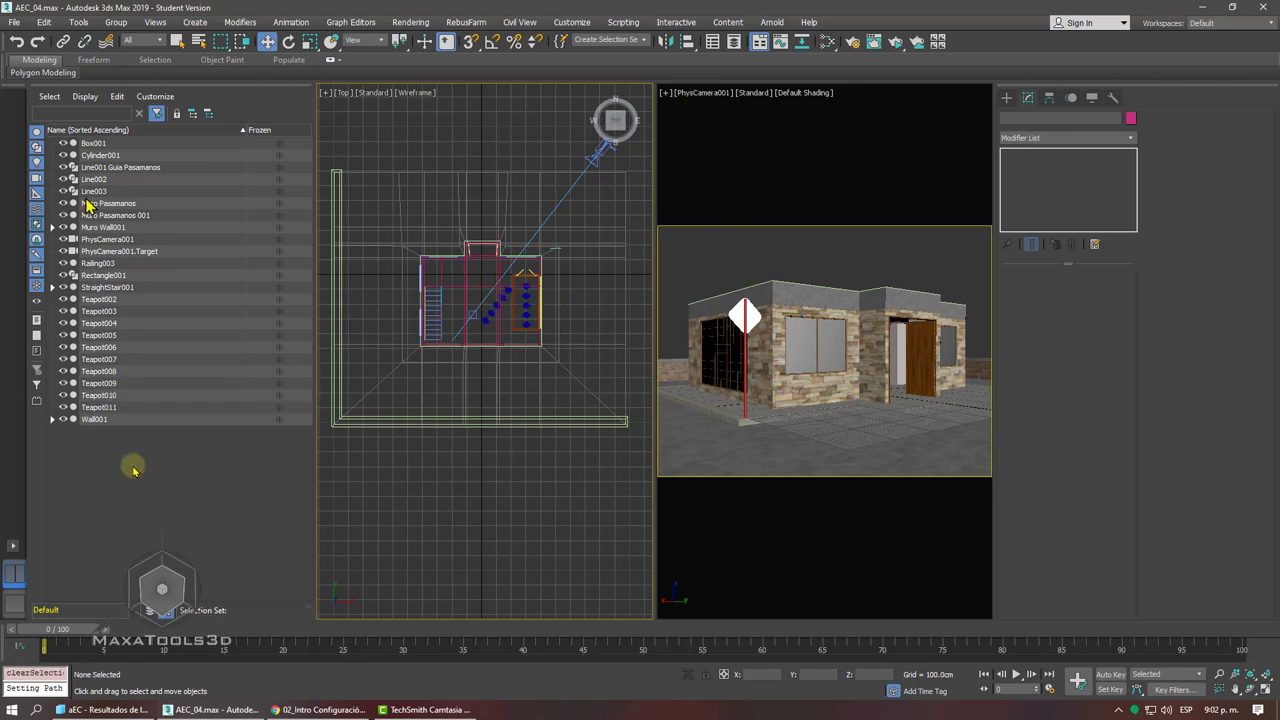
click(104, 252)
click(108, 240)
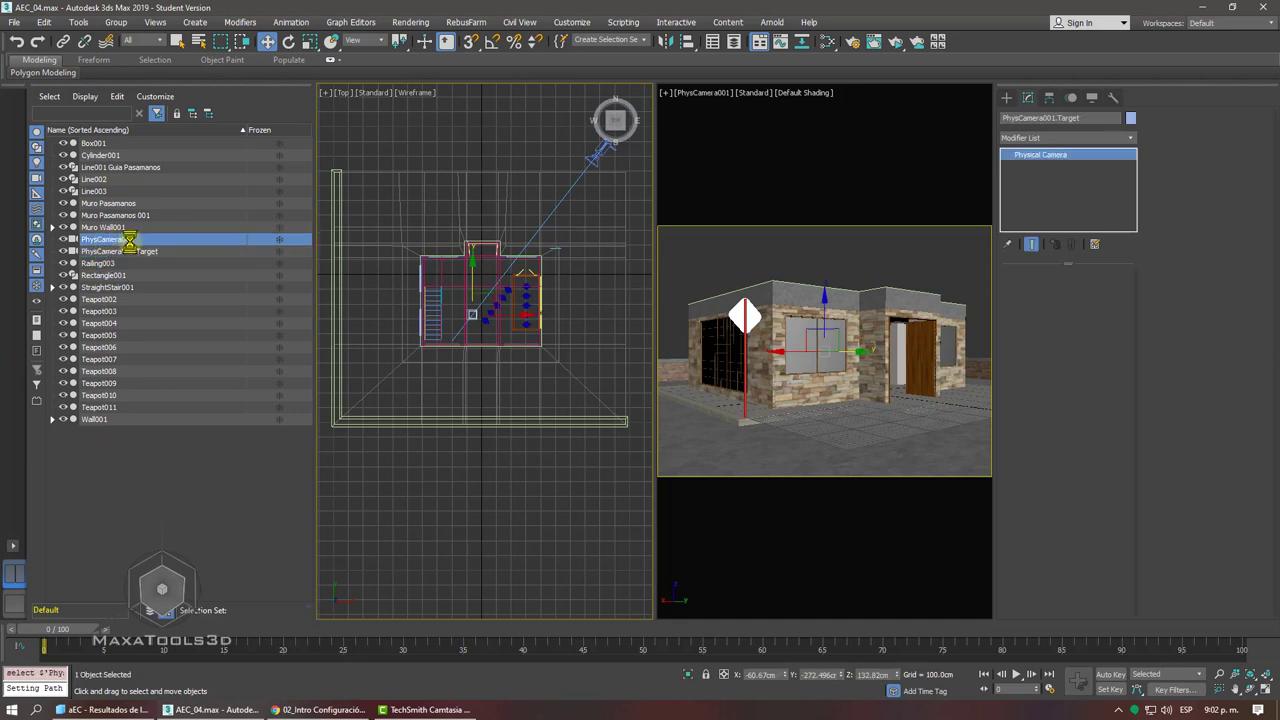
right_click(130, 243)
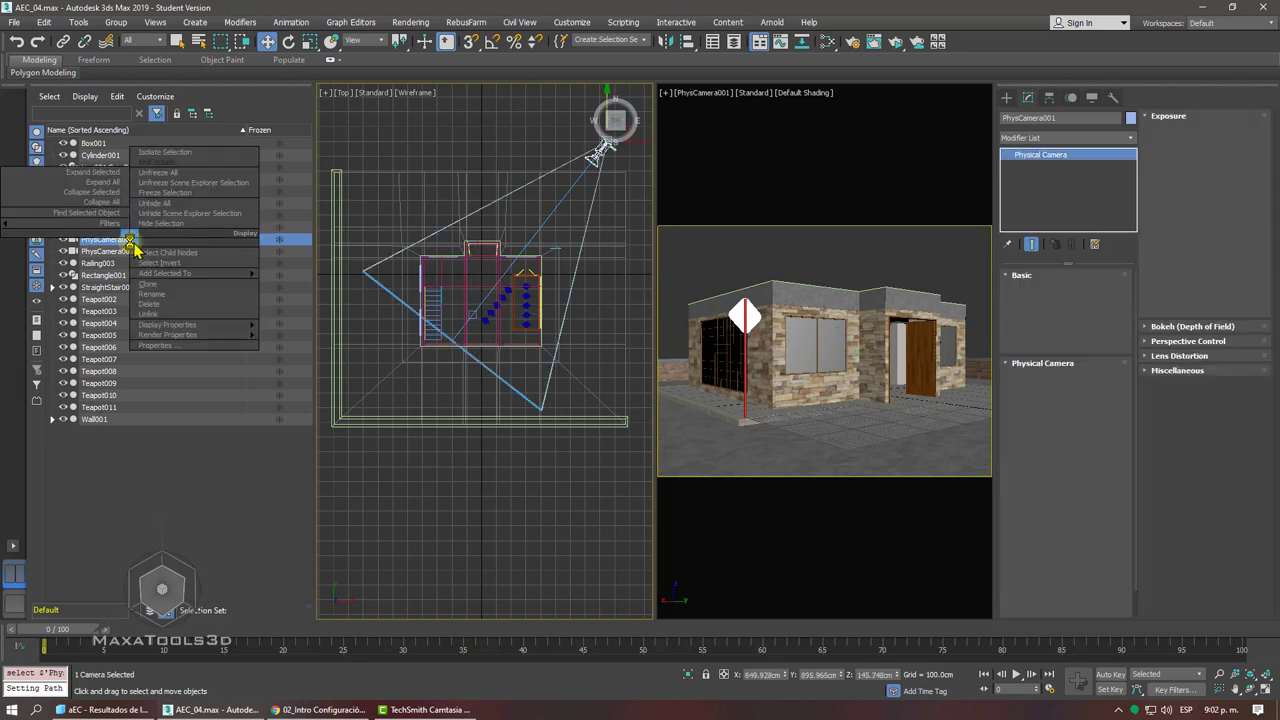
click(152, 294)
text(Exterior)
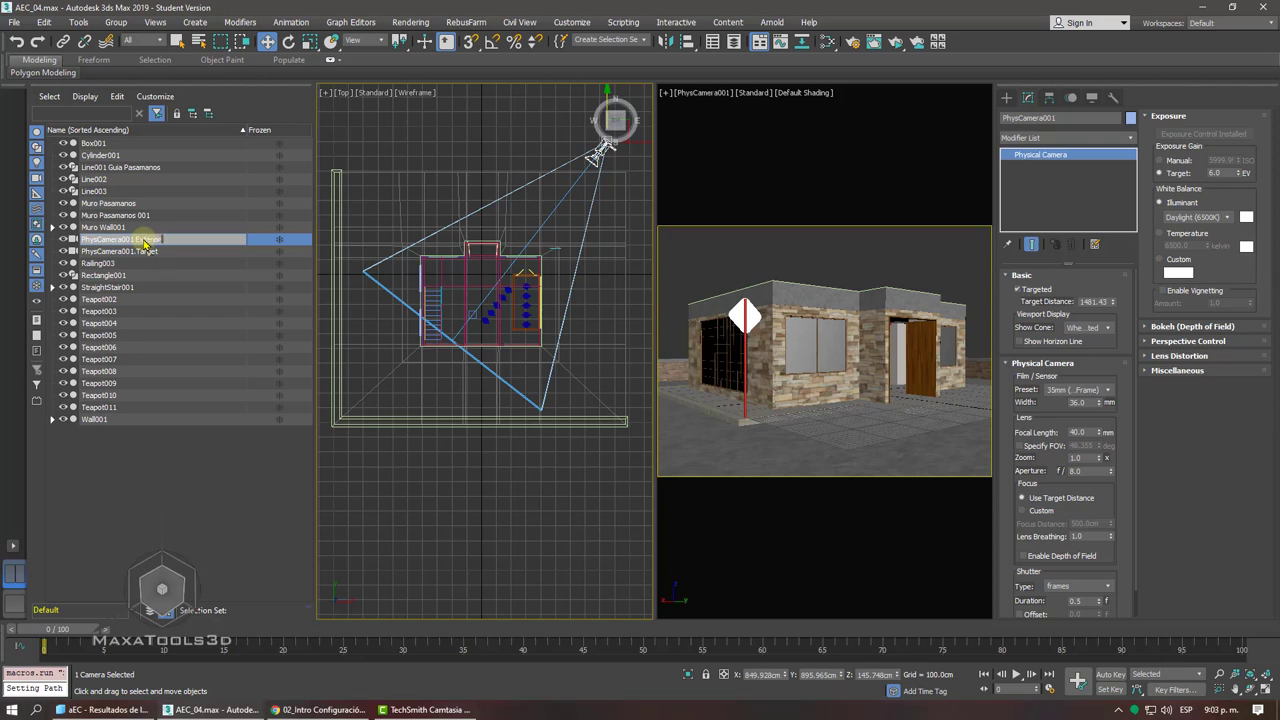
key(Return)
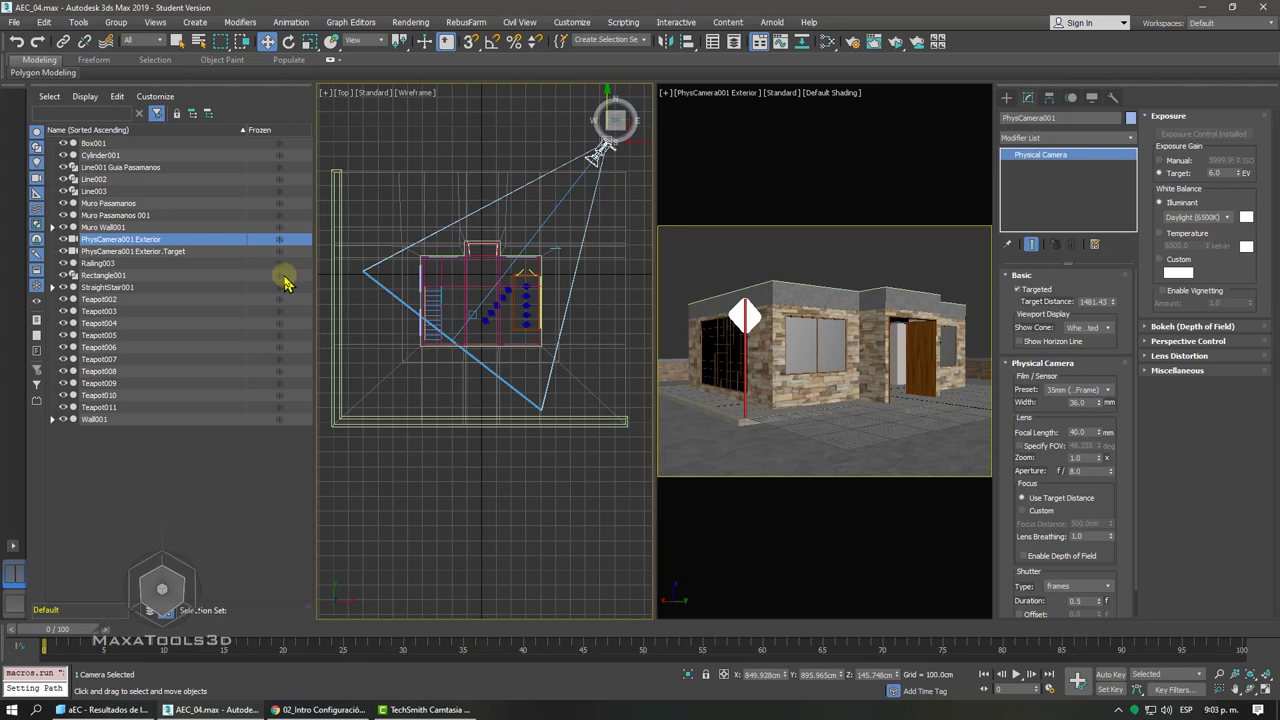
- Center the house in the Top view, then maximize the camera viewport with Alt+W
middle_drag(491, 300, 406, 311)
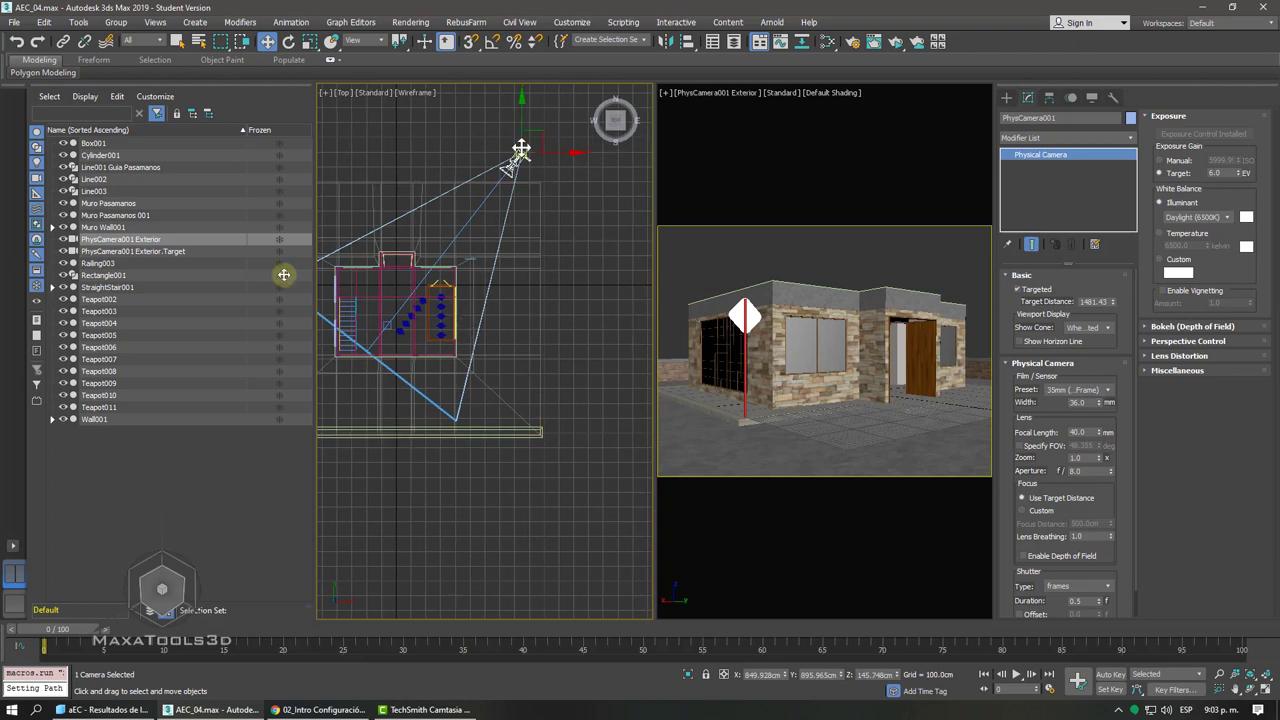
middle_drag(512, 147, 486, 149)
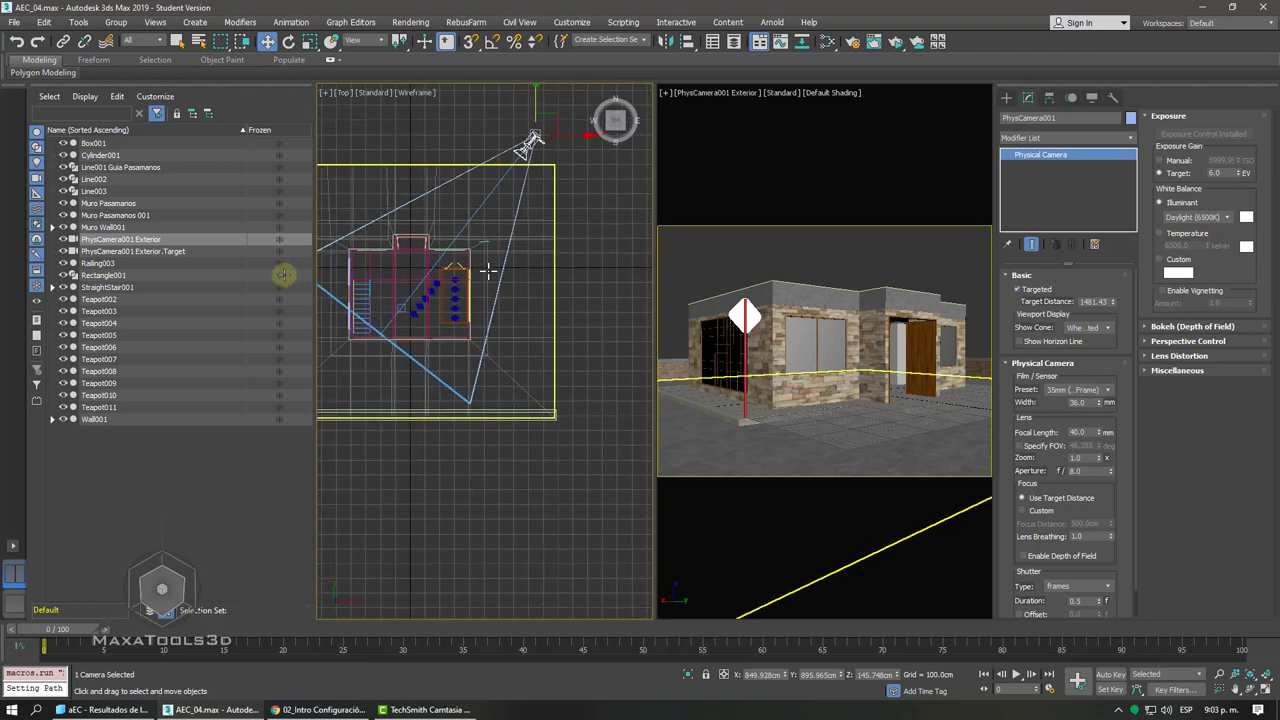
middle_drag(491, 269, 487, 249)
scroll(528, 277, up, 1)
scroll(528, 277, up, 1)
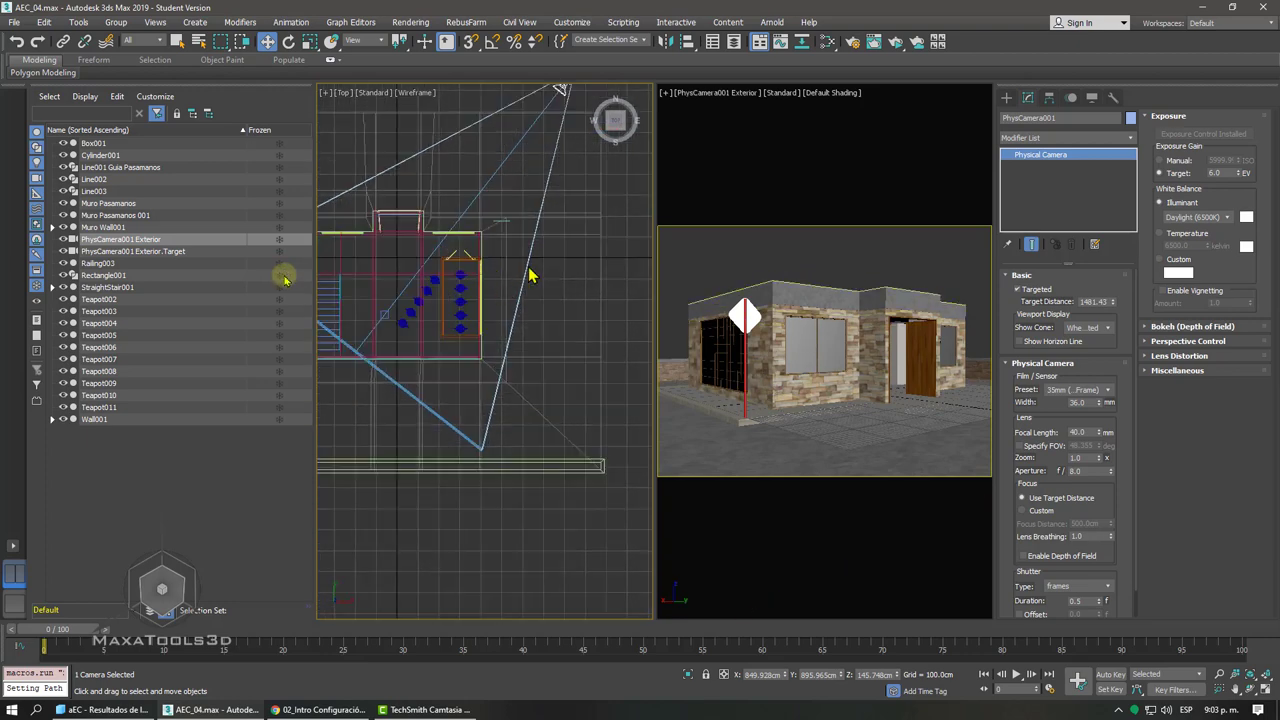
scroll(535, 318, up, 1)
click(1006, 97)
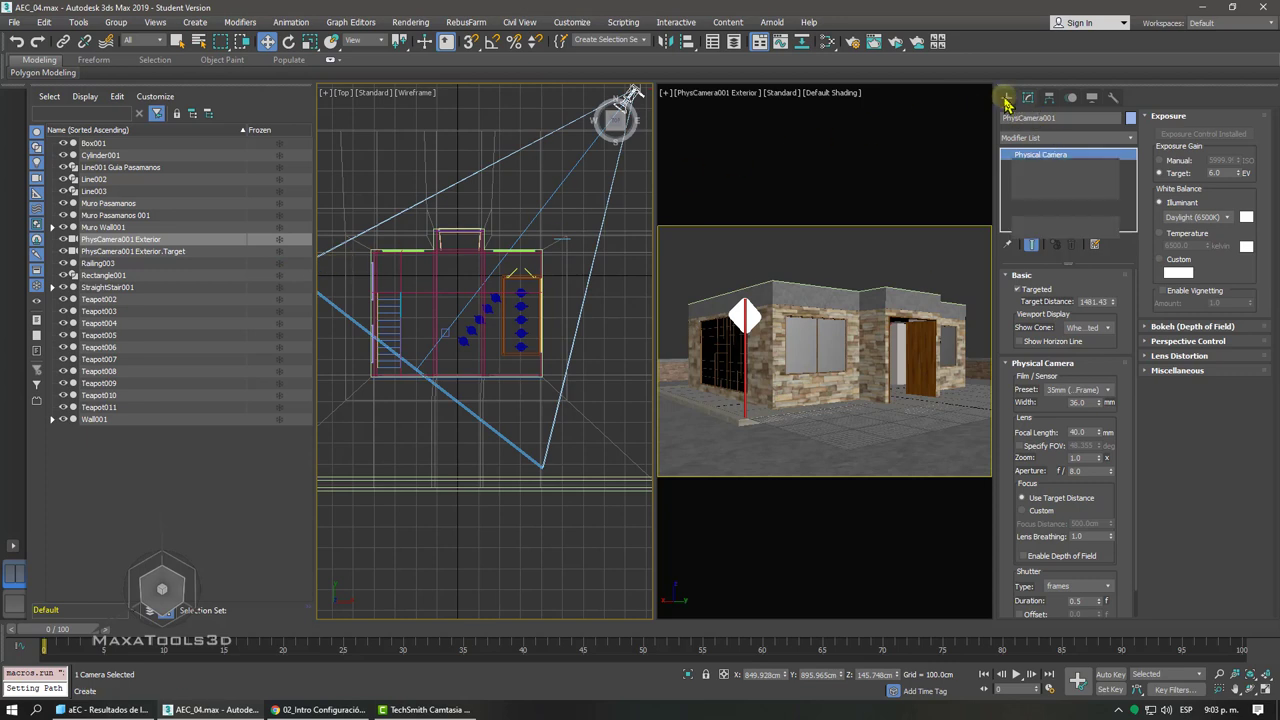
middle_drag(456, 279, 506, 277)
scroll(457, 277, up, 2)
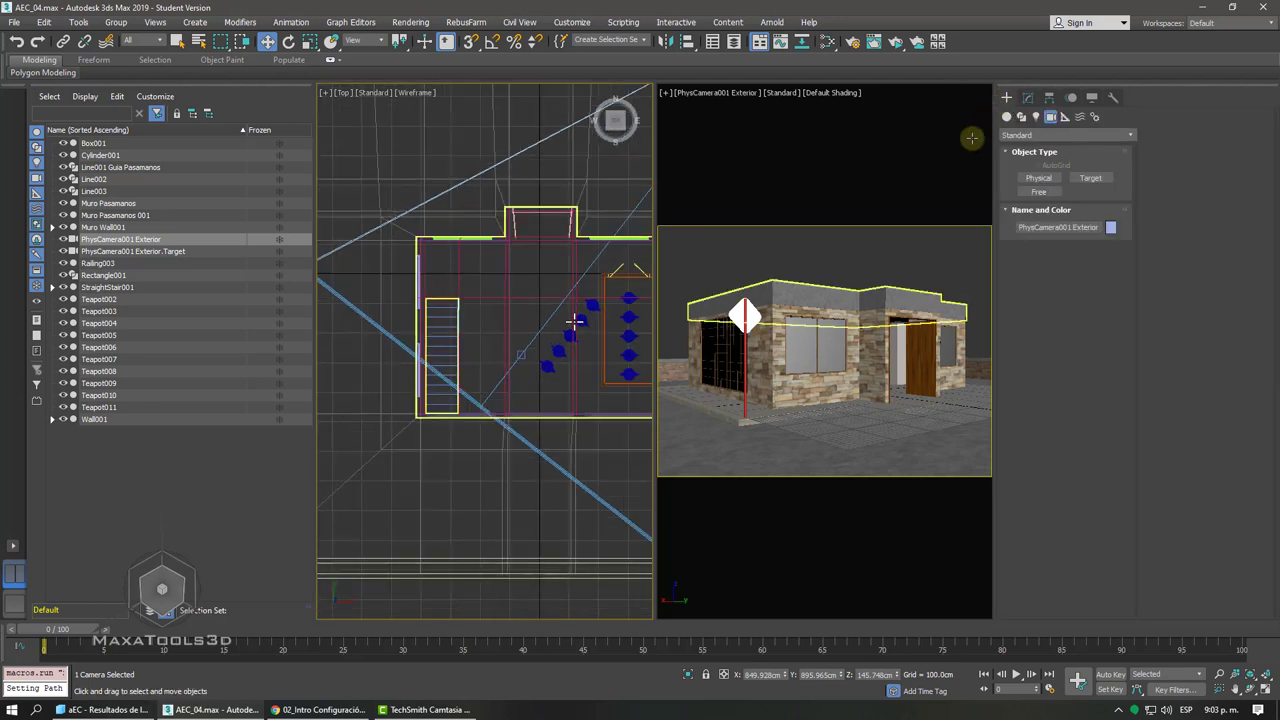
right_click(827, 330)
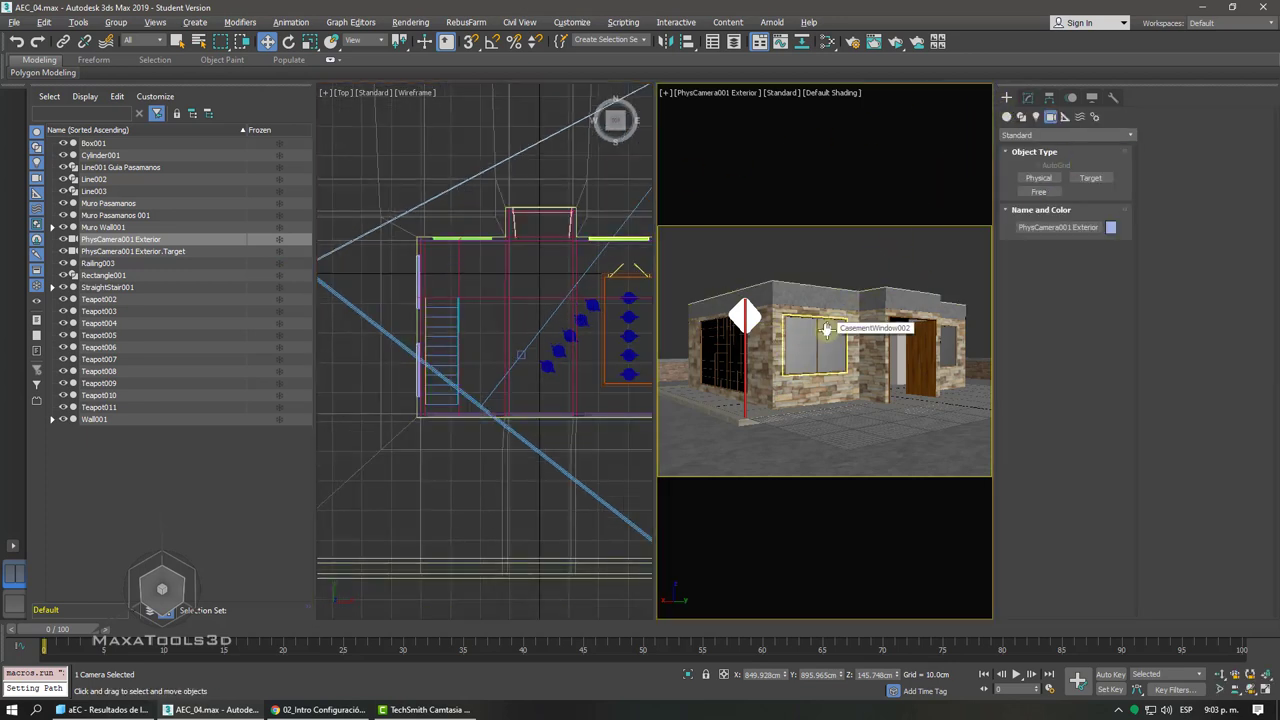
key(alt+w)
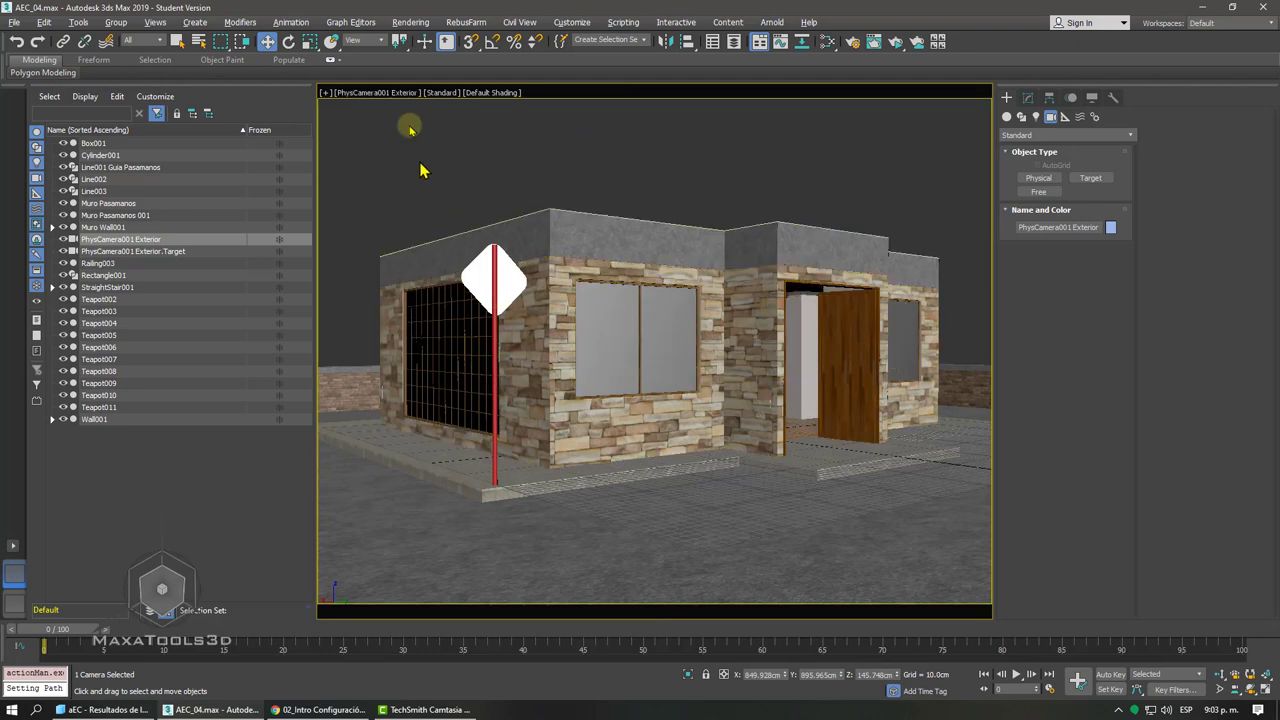
- Switch to Perspective, move inside the house and select Teapot009 to orbit around it
key(p)
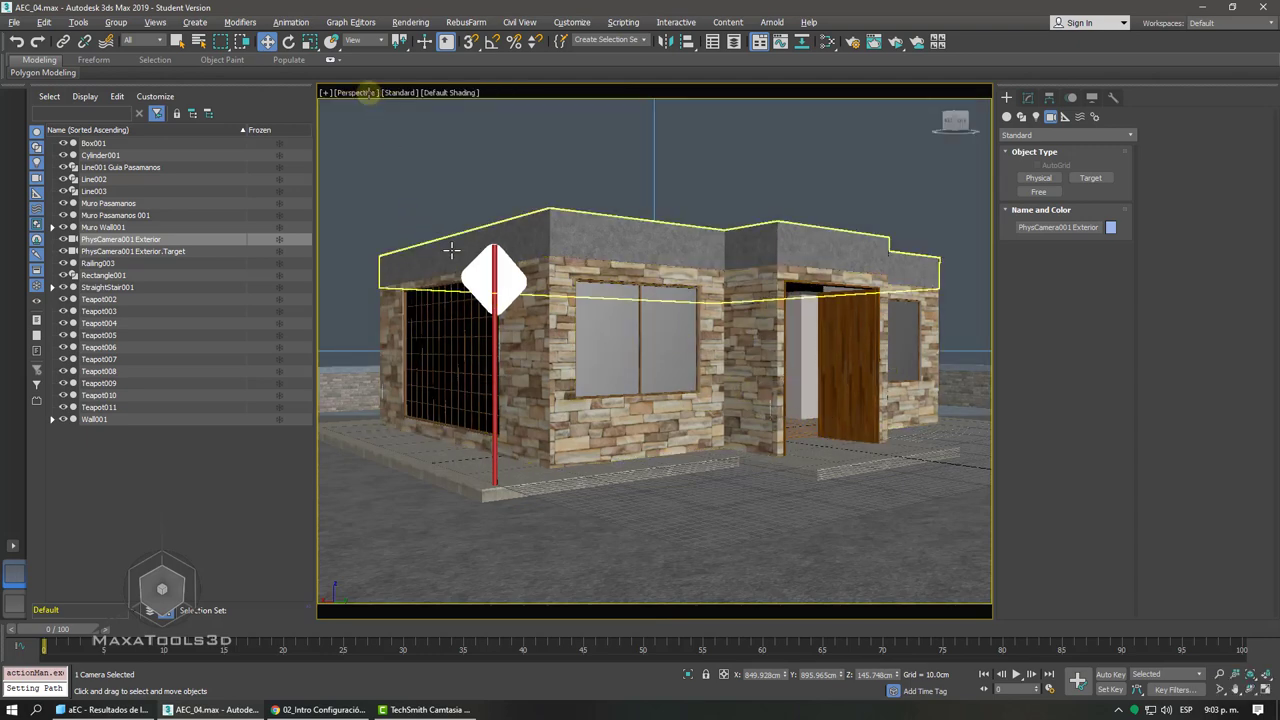
scroll(657, 314, up, 5)
mouse_move(657, 314)
middle_down()
mouse_move(816, 355)
mouse_move(740, 370)
mouse_move(663, 337)
middle_up()
scroll(737, 371, up, 5)
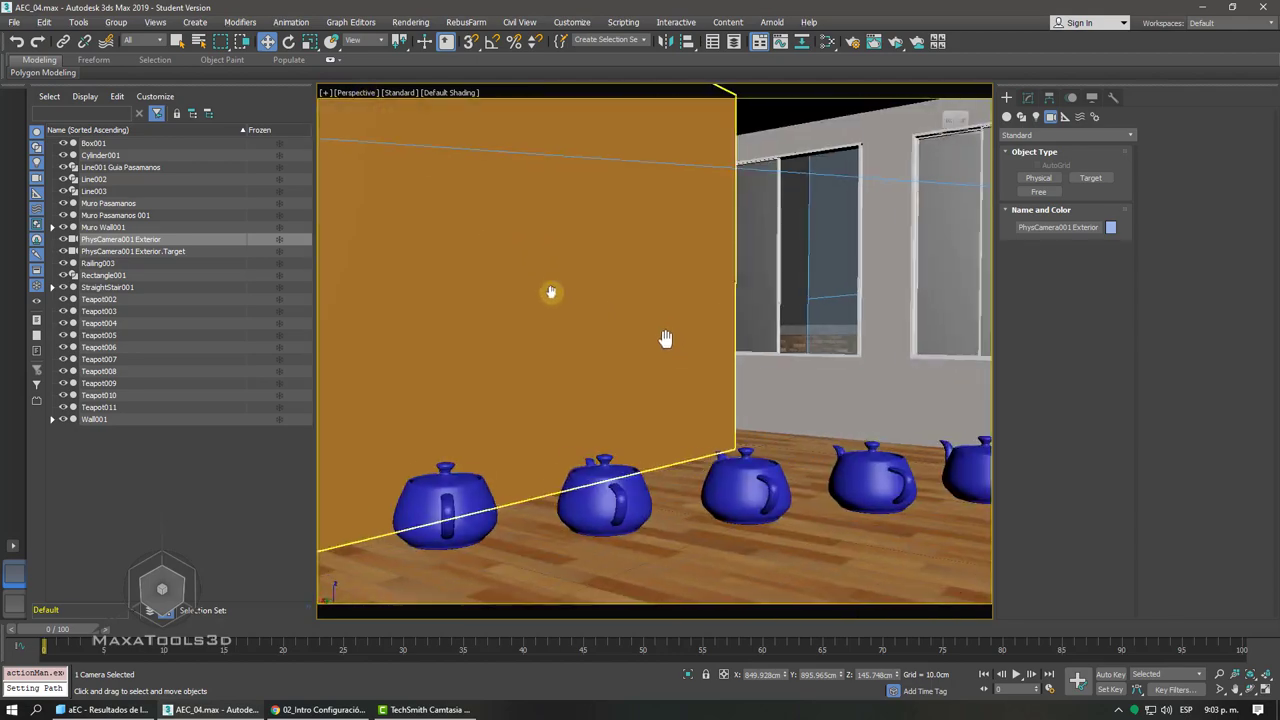
scroll(663, 337, up, 5)
mouse_move(563, 306)
alt+middle_down()
mouse_move(638, 375)
mouse_move(624, 375)
alt+middle_up()
scroll(575, 323, up, 2)
scroll(571, 323, up, 2)
scroll(571, 315, down, 5)
scroll(571, 306, up, 3)
click(640, 378)
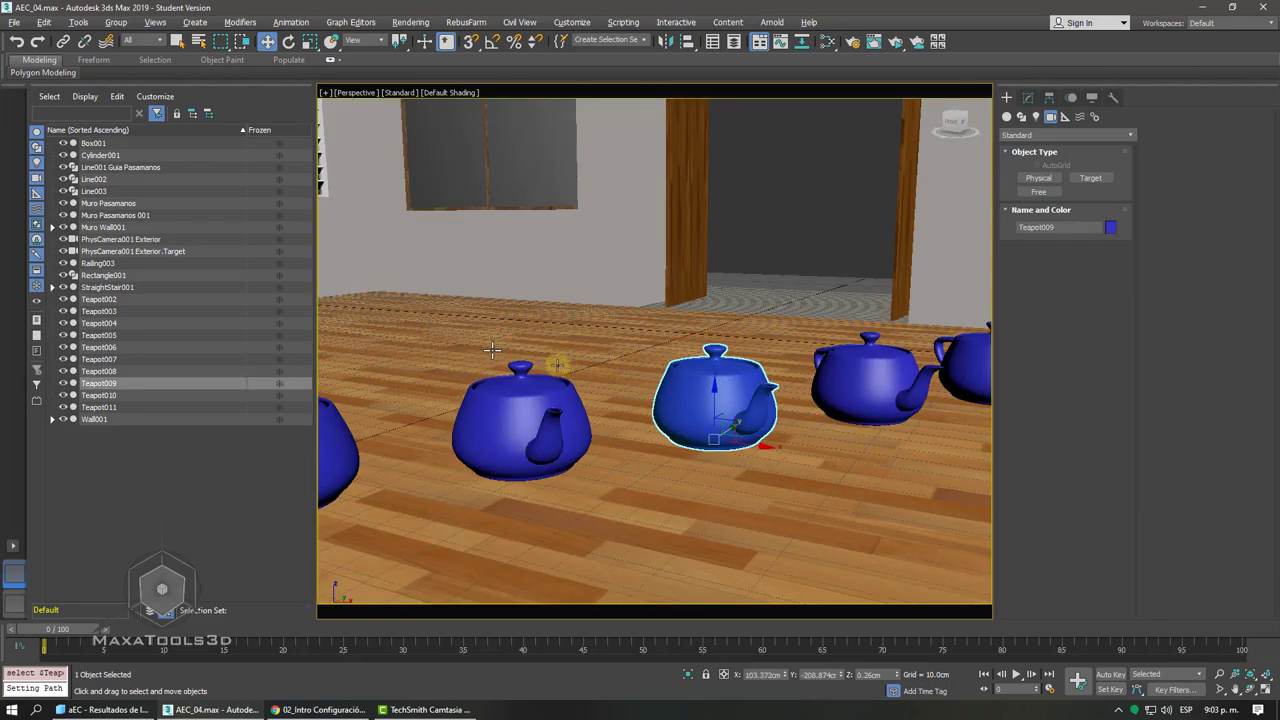
mouse_move(491, 349)
alt+middle_down()
mouse_move(541, 362)
mouse_move(536, 380)
mouse_move(543, 363)
mouse_move(460, 363)
mouse_move(540, 363)
alt+middle_up()
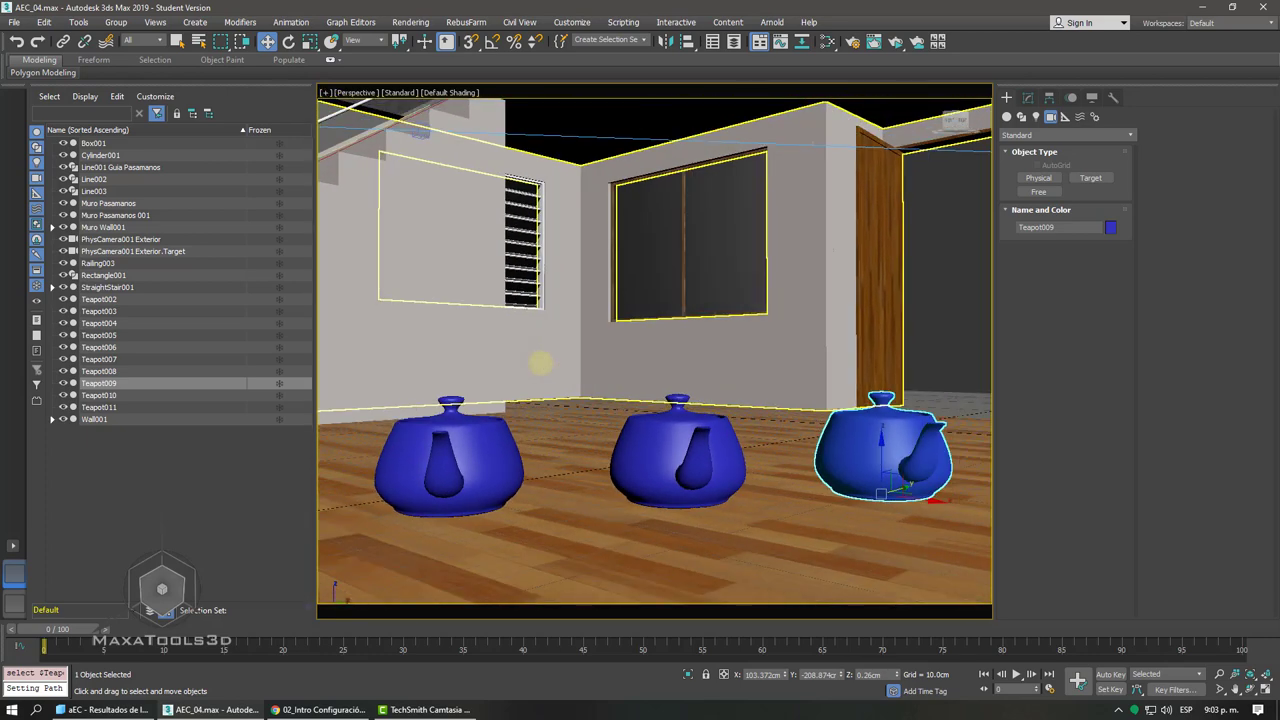
- Select Teapot007 and the other two blue teapots, then deselect all three
click(499, 450)
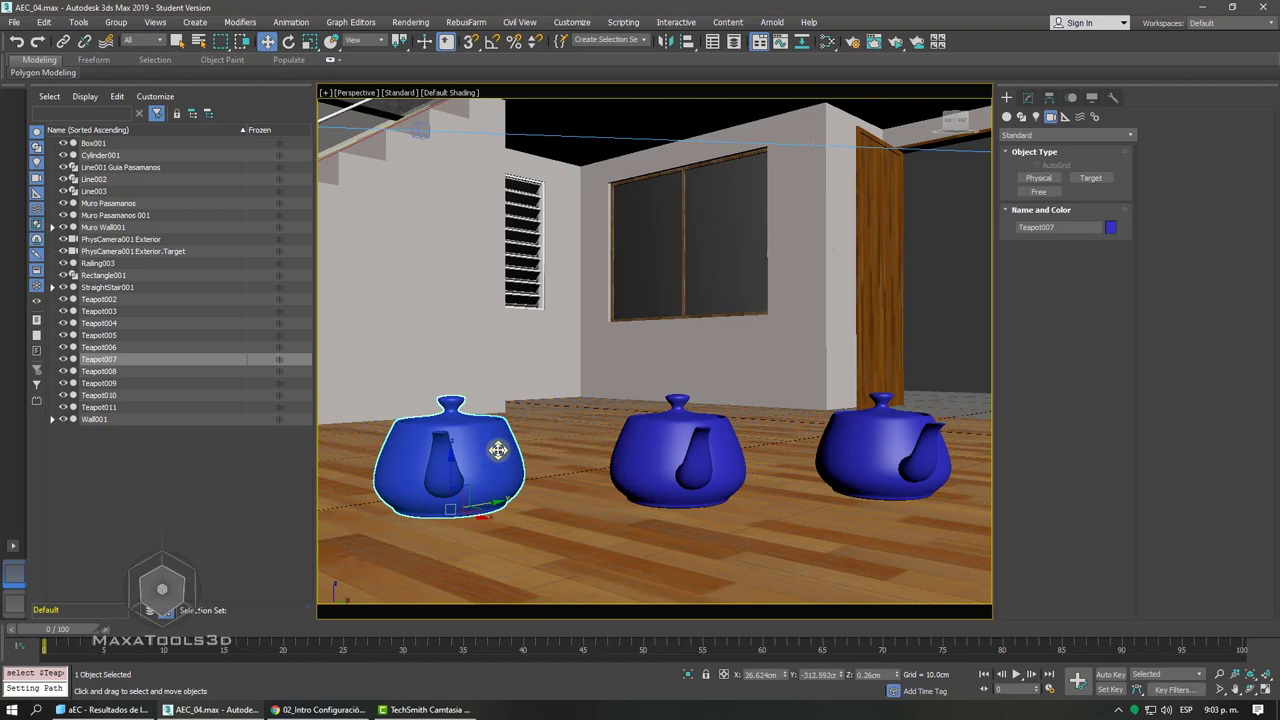
ctrl+click(722, 465)
ctrl+click(855, 450)
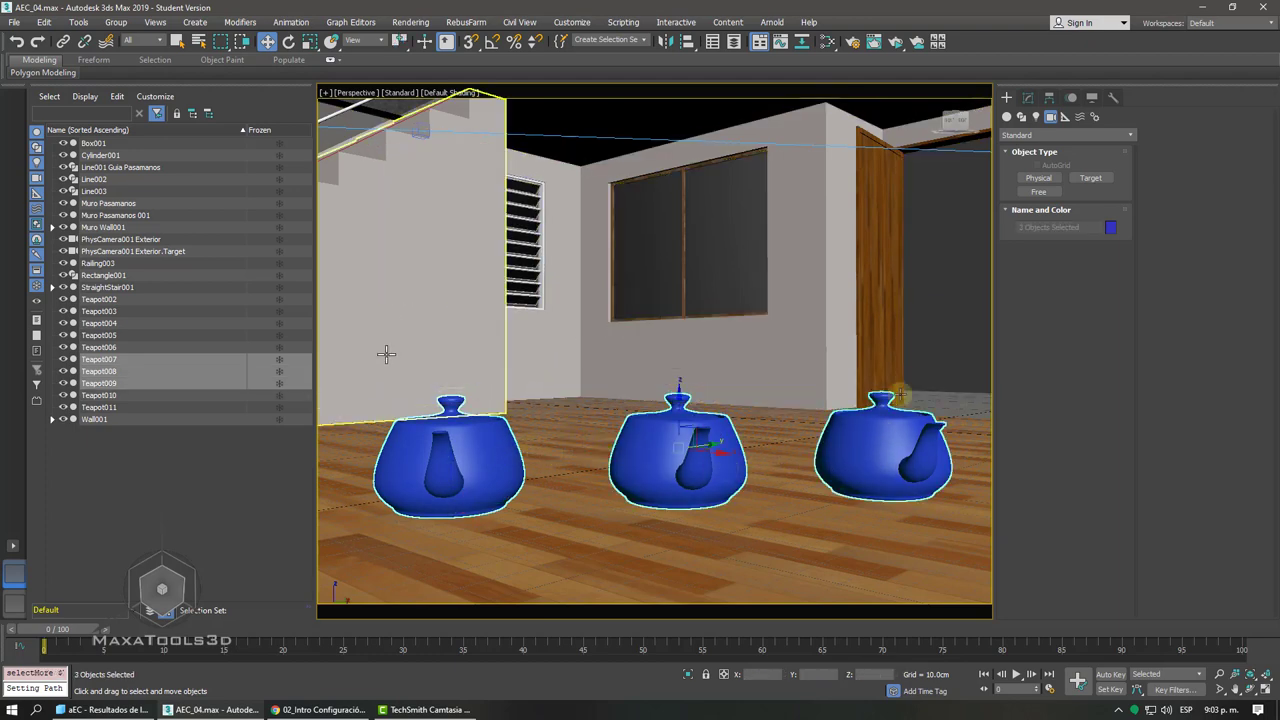
click(930, 316)
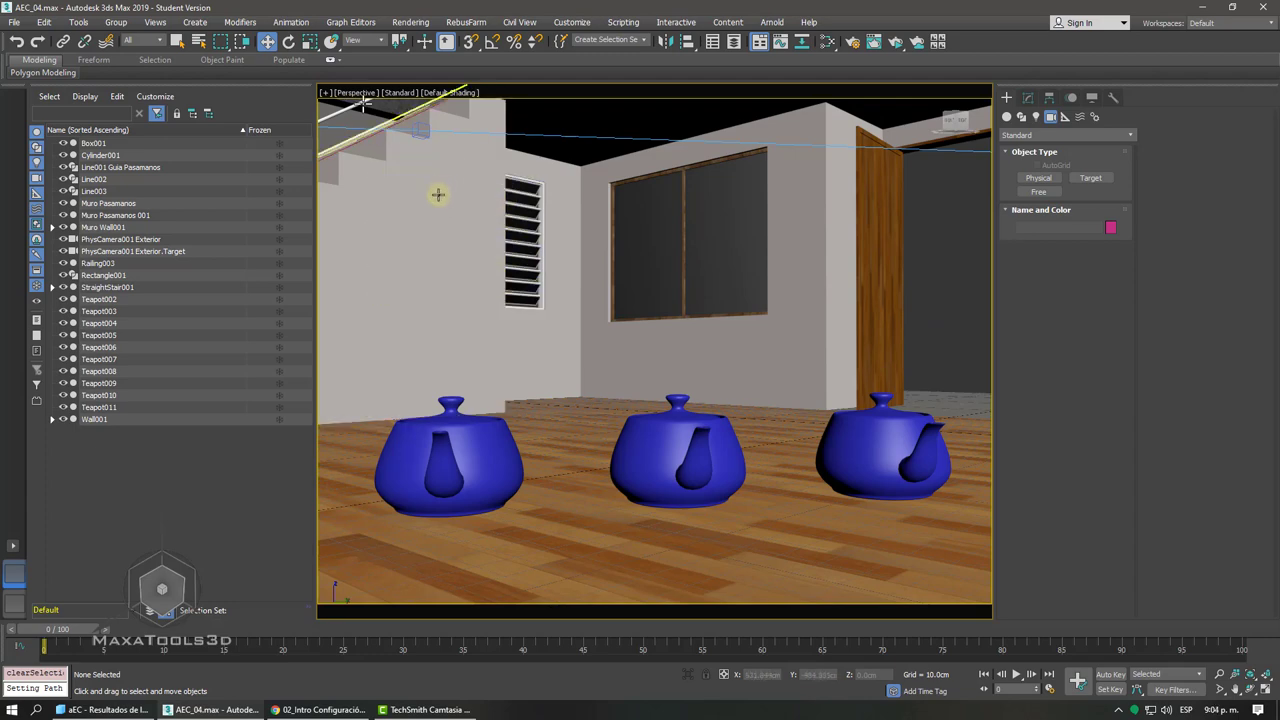
- Lower the teapots in the interior view and create a physical camera matching it
middle_drag(437, 194, 428, 200)
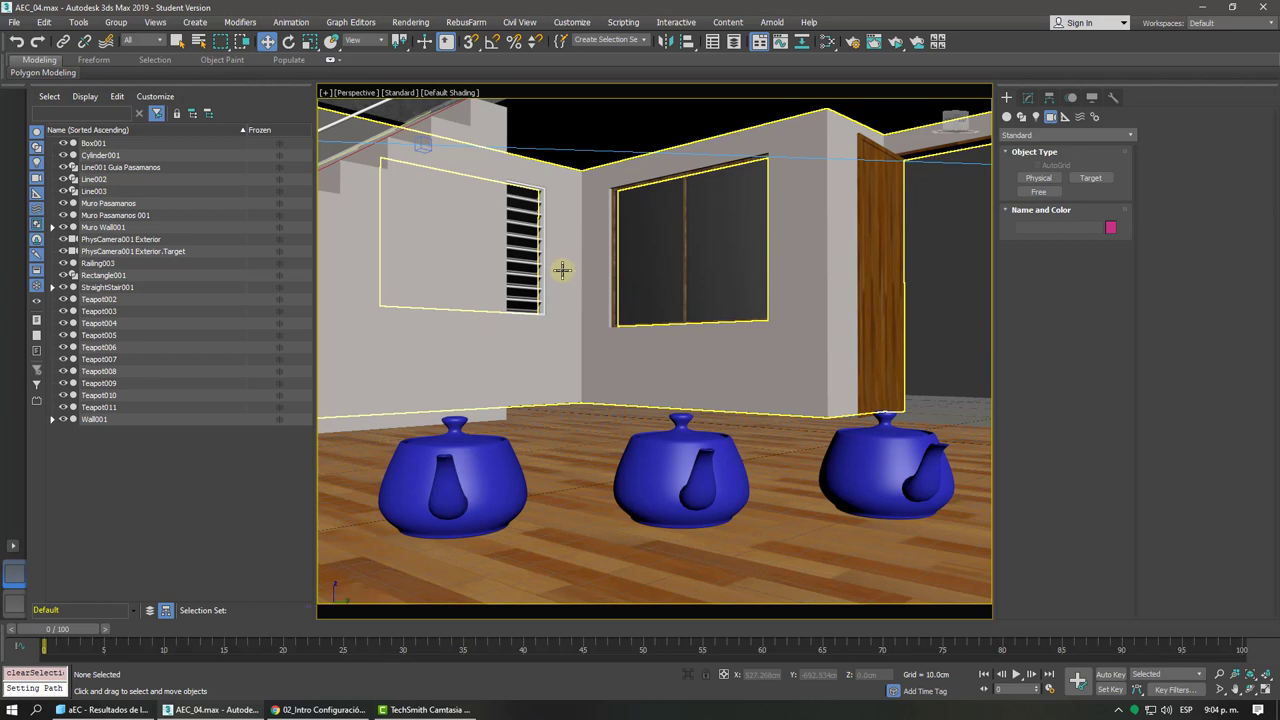
click(562, 270)
key(c)
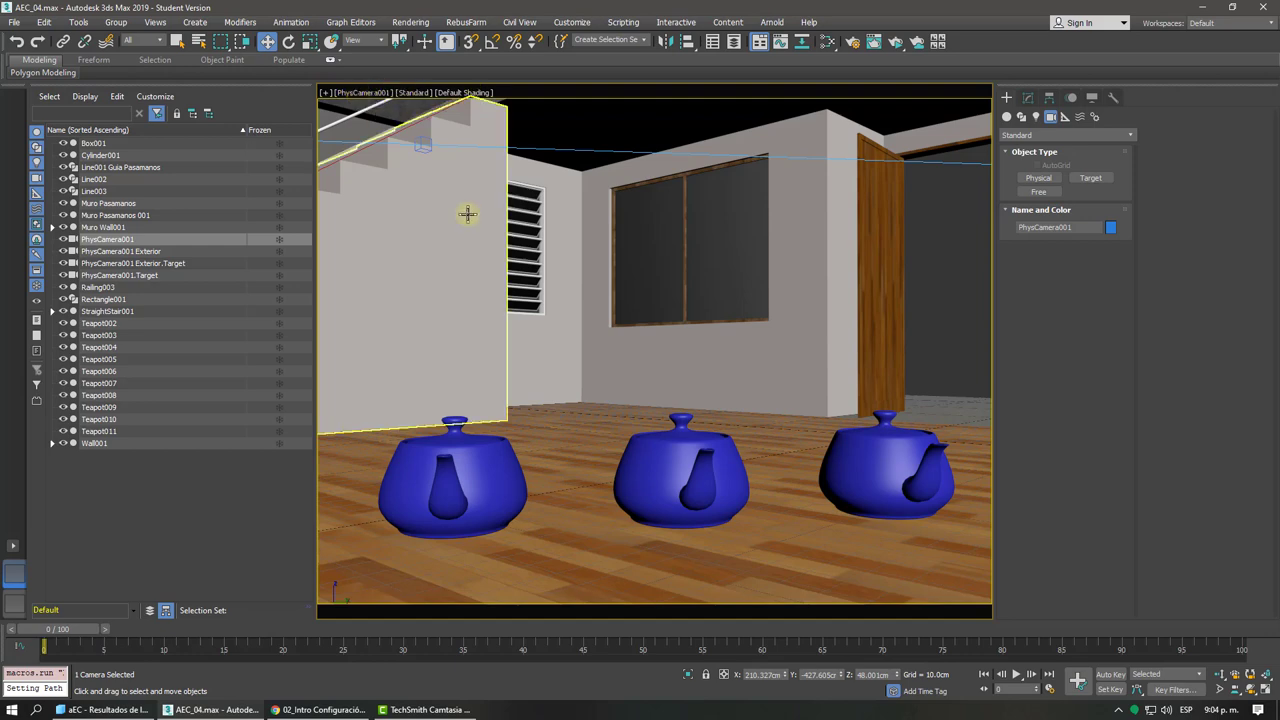
- Return to Perspective, orbit to the house's right side and display the scene in wireframe
key(p)
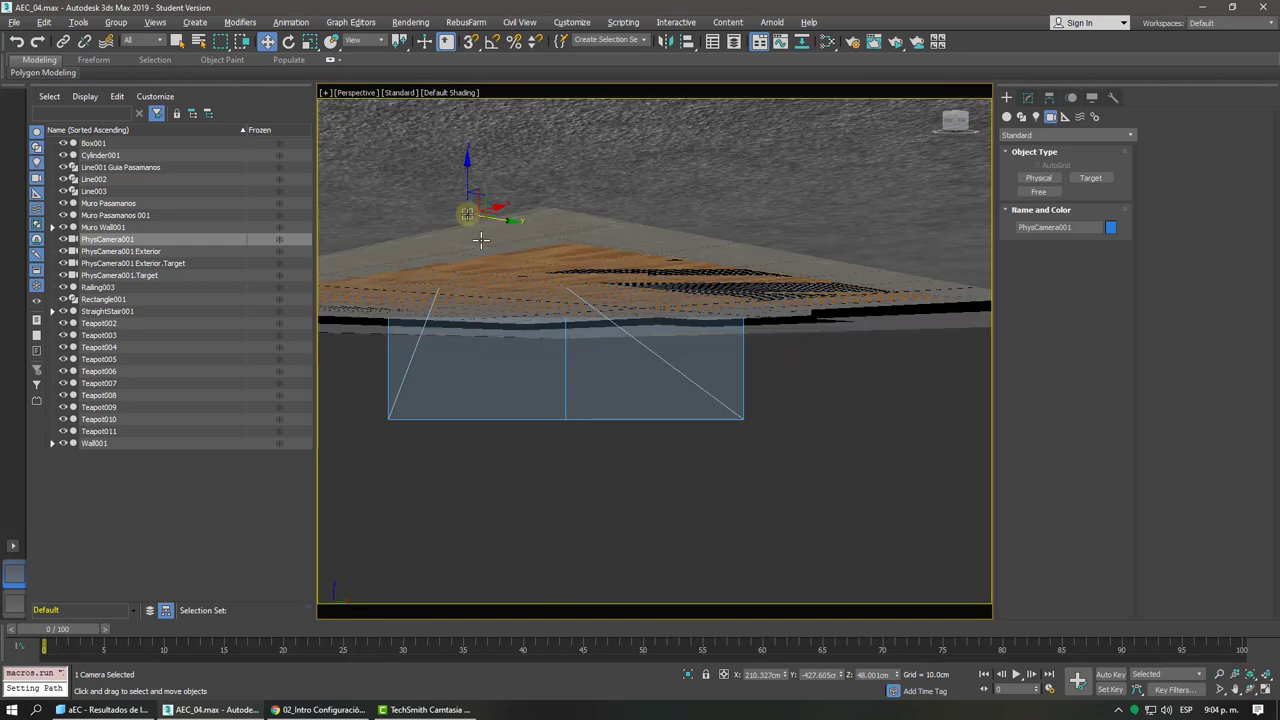
scroll(467, 213, down, 10)
scroll(641, 289, up, 2)
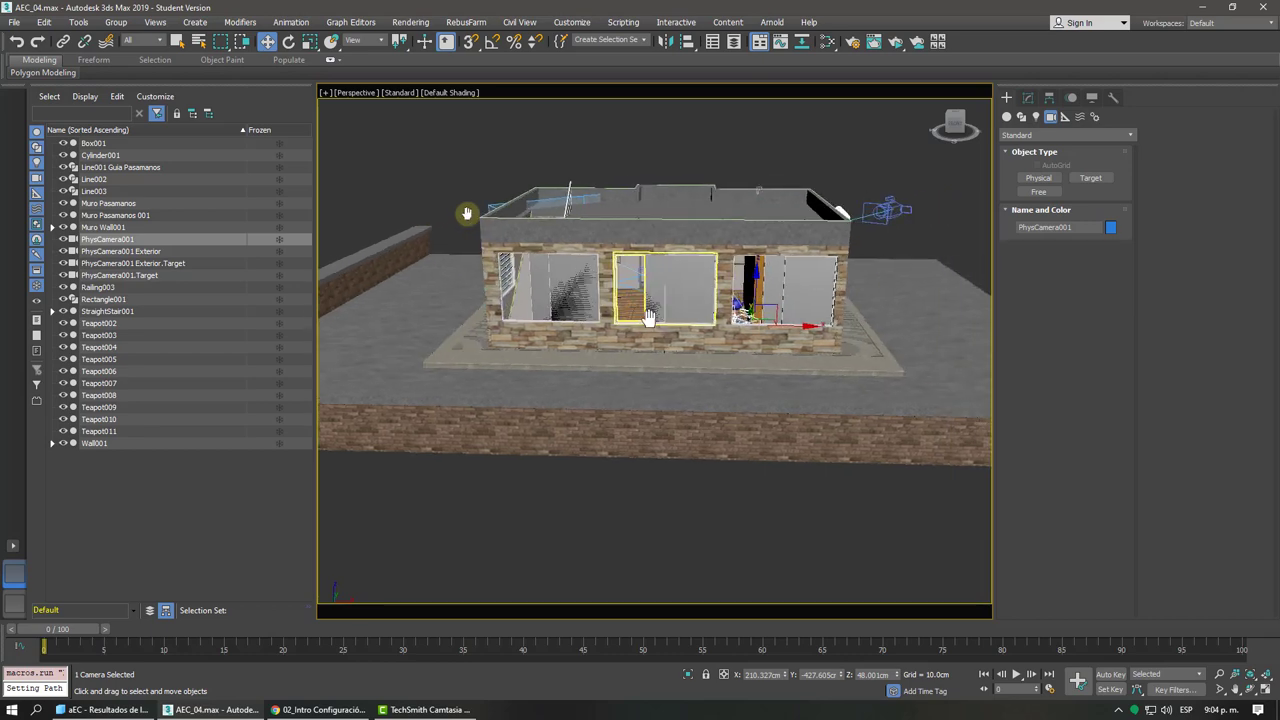
scroll(641, 289, up, 3)
mouse_move(641, 289)
alt+middle_down()
mouse_move(763, 337)
mouse_move(713, 366)
alt+middle_up()
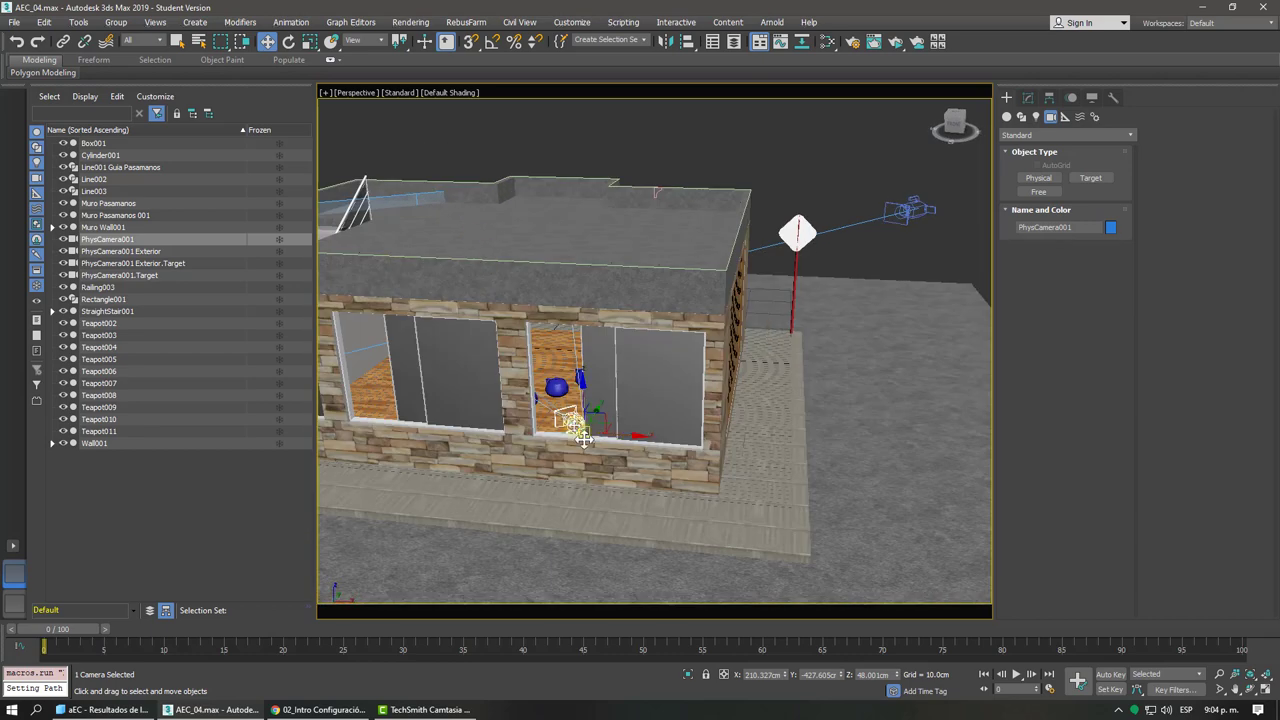
scroll(578, 428, up, 5)
scroll(572, 428, down, 1)
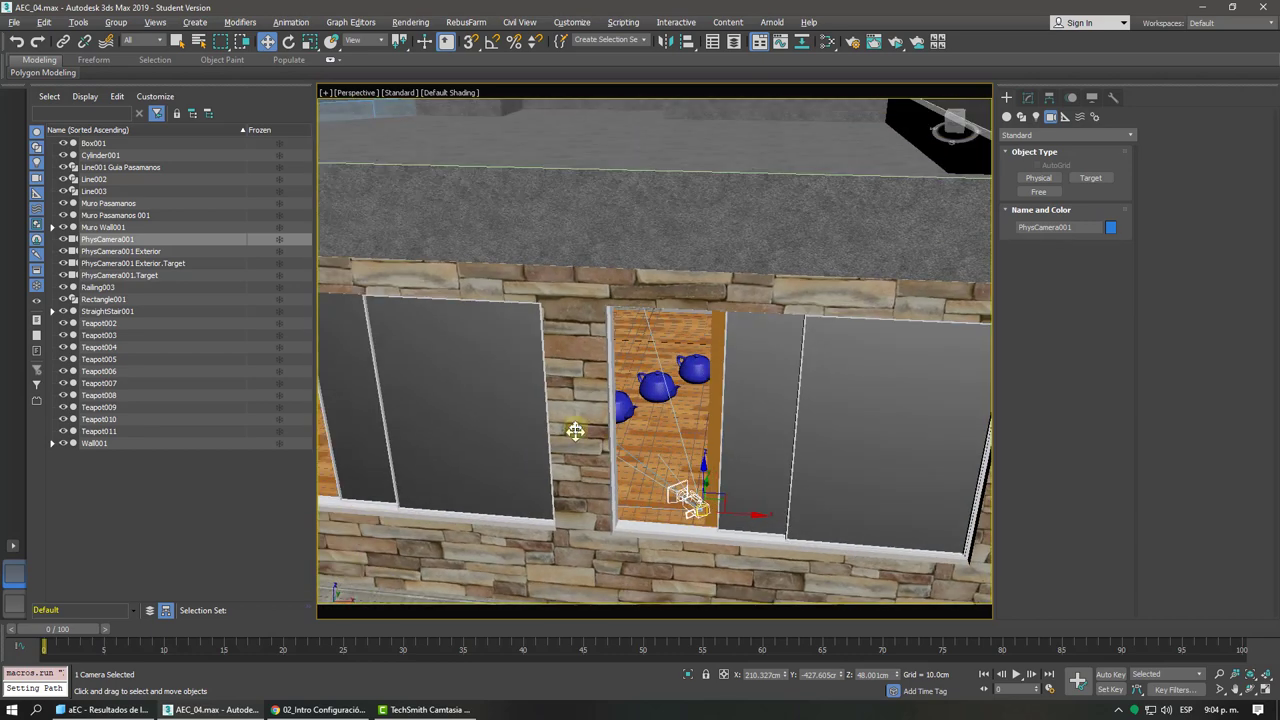
middle_drag(574, 427, 526, 366)
scroll(548, 390, down, 2)
scroll(560, 363, down, 3)
scroll(400, 370, up, 1)
key(F3)
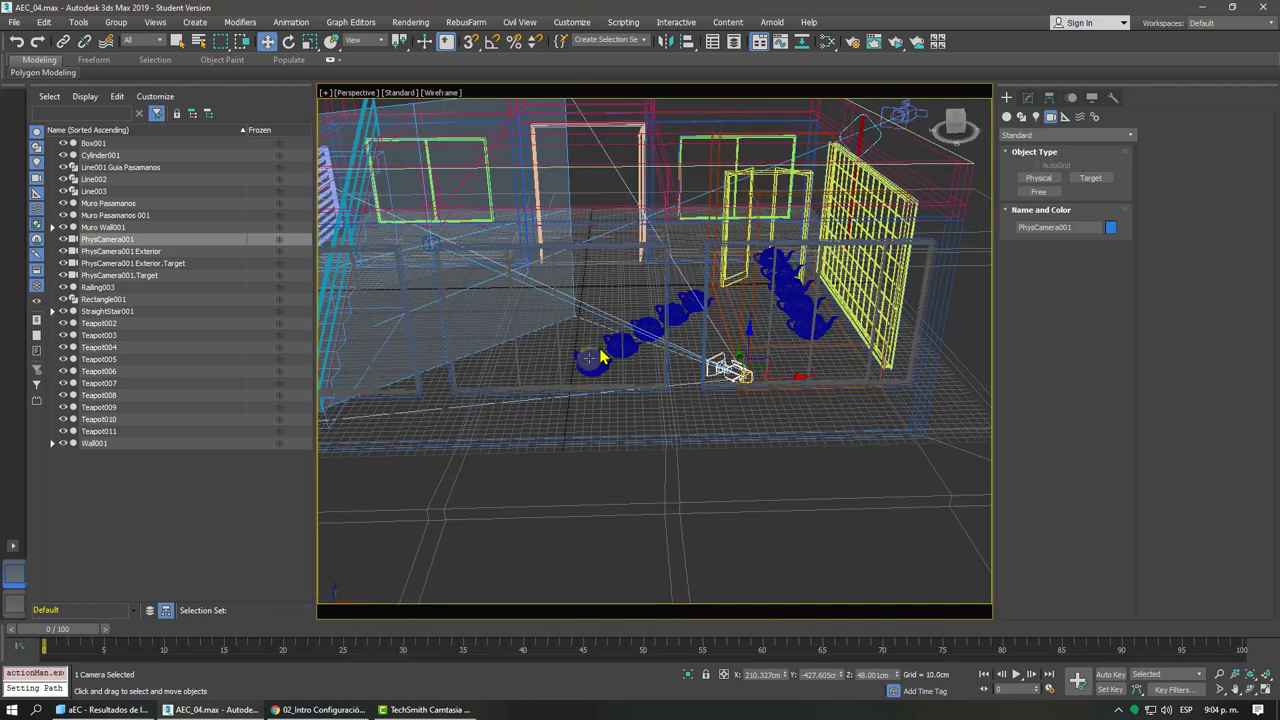
- Select the five teapots and drag them left and further back along the floor
click(592, 360)
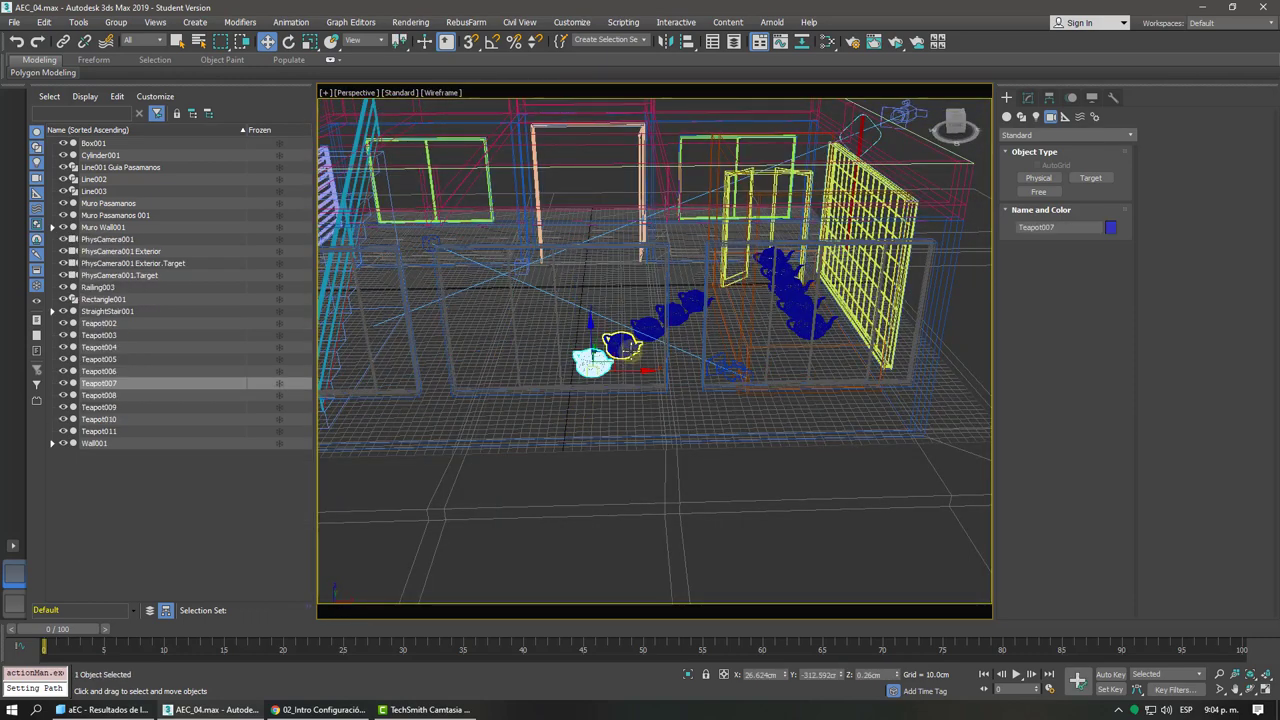
ctrl+click(647, 334)
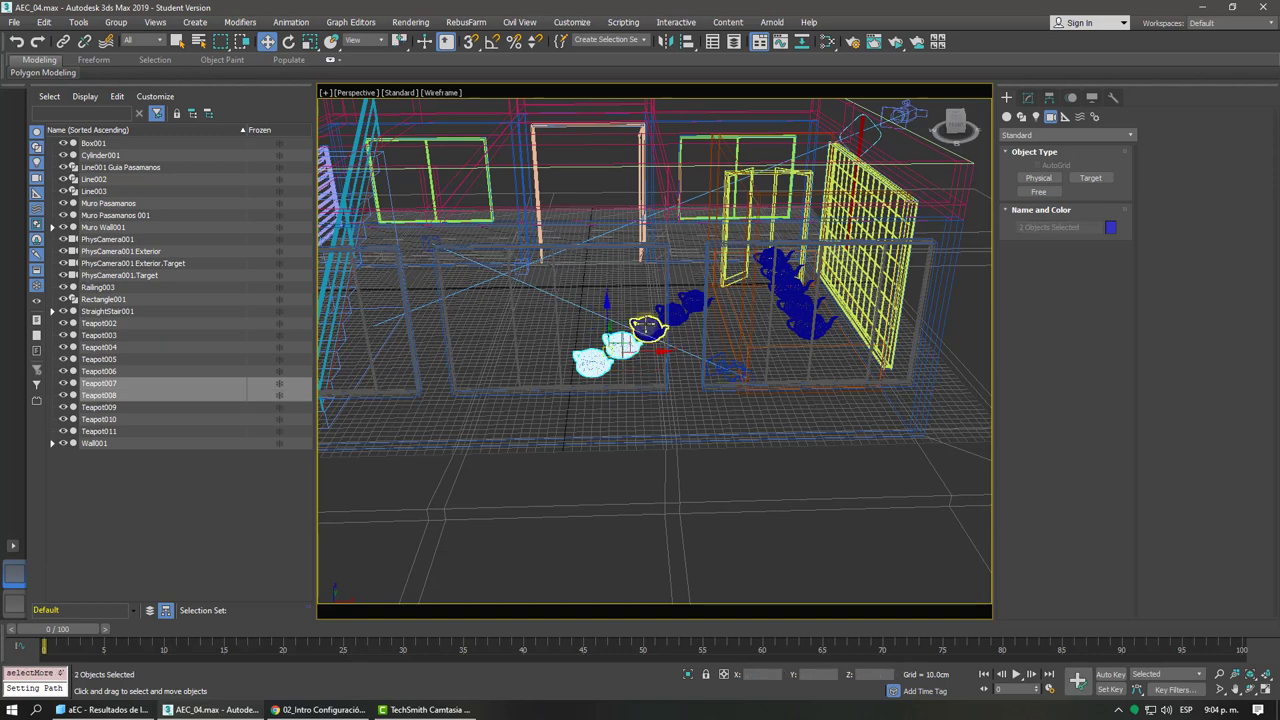
ctrl+click(664, 322)
ctrl+click(678, 312)
ctrl+click(692, 302)
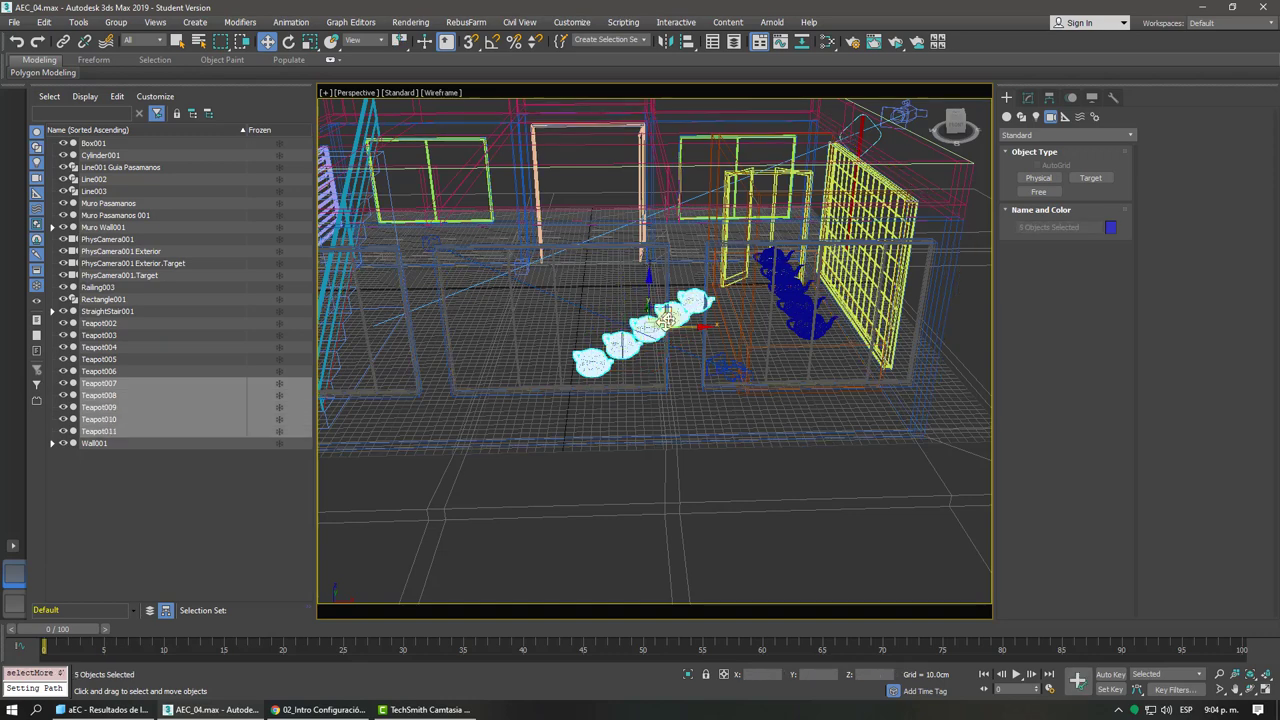
drag(692, 302, 537, 282)
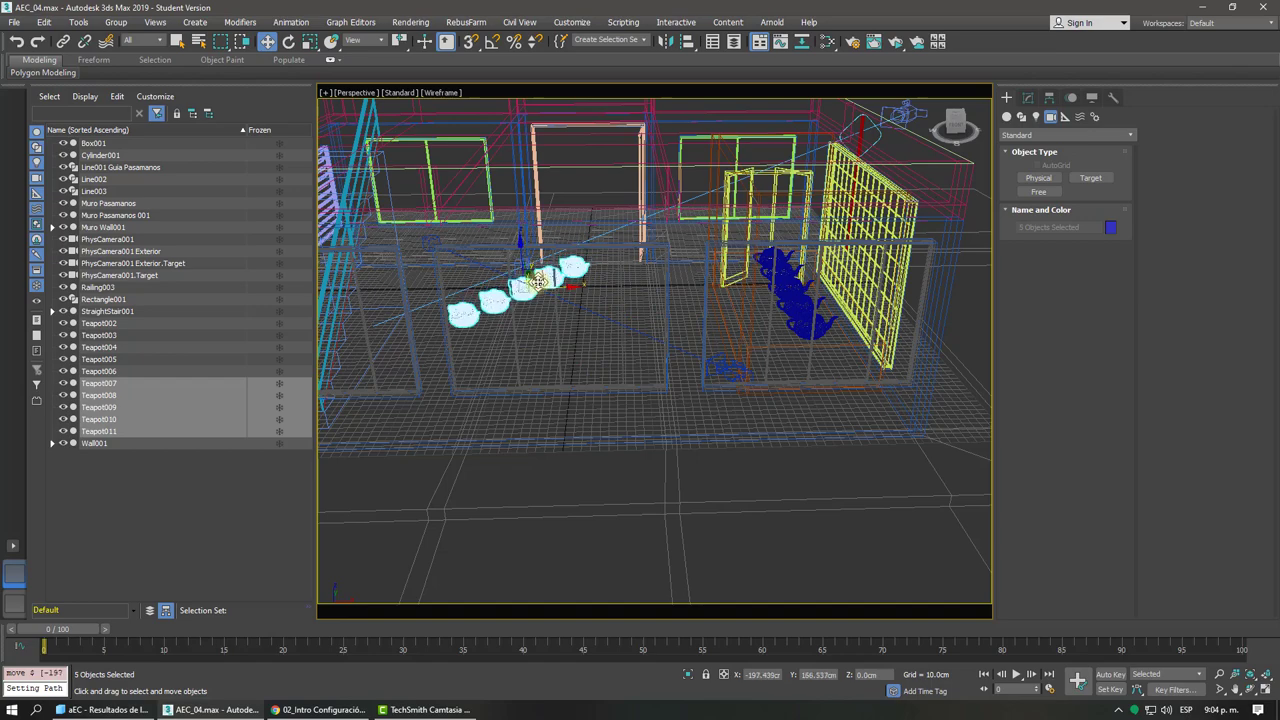
- Return to shaded view, orbit toward the building and check the camera list without switching
key(z)
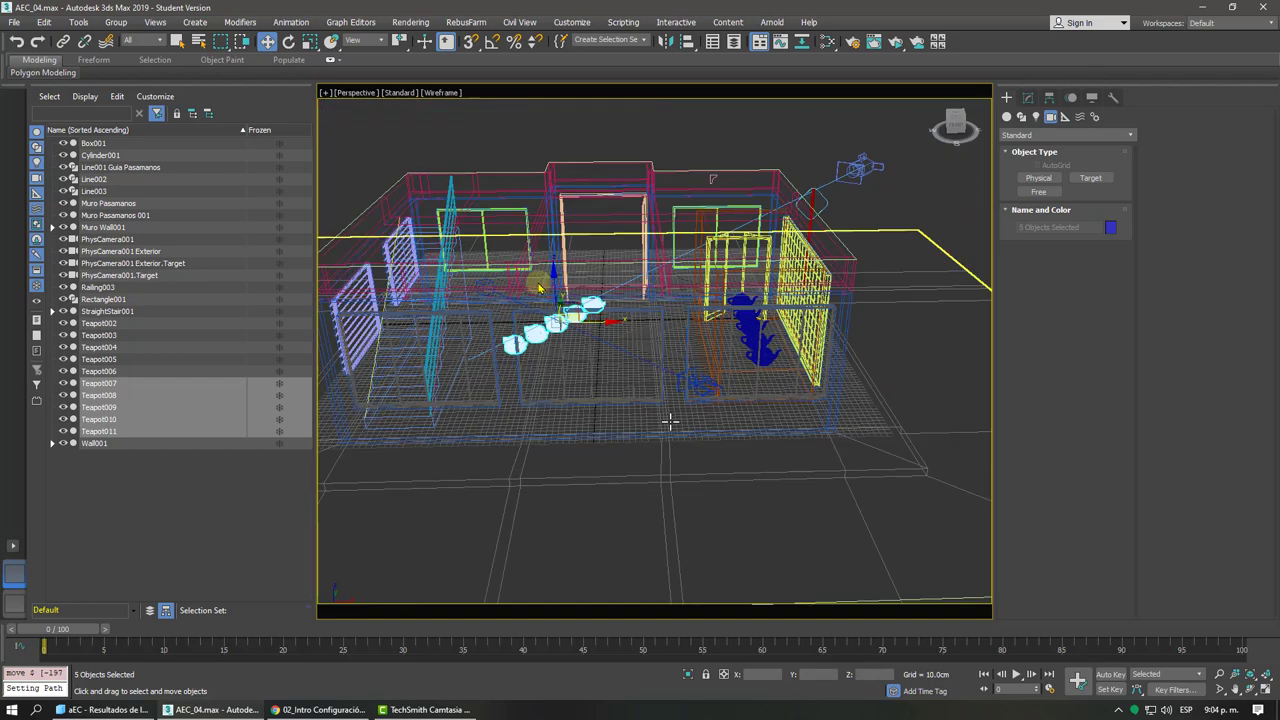
key(F3)
click(703, 140)
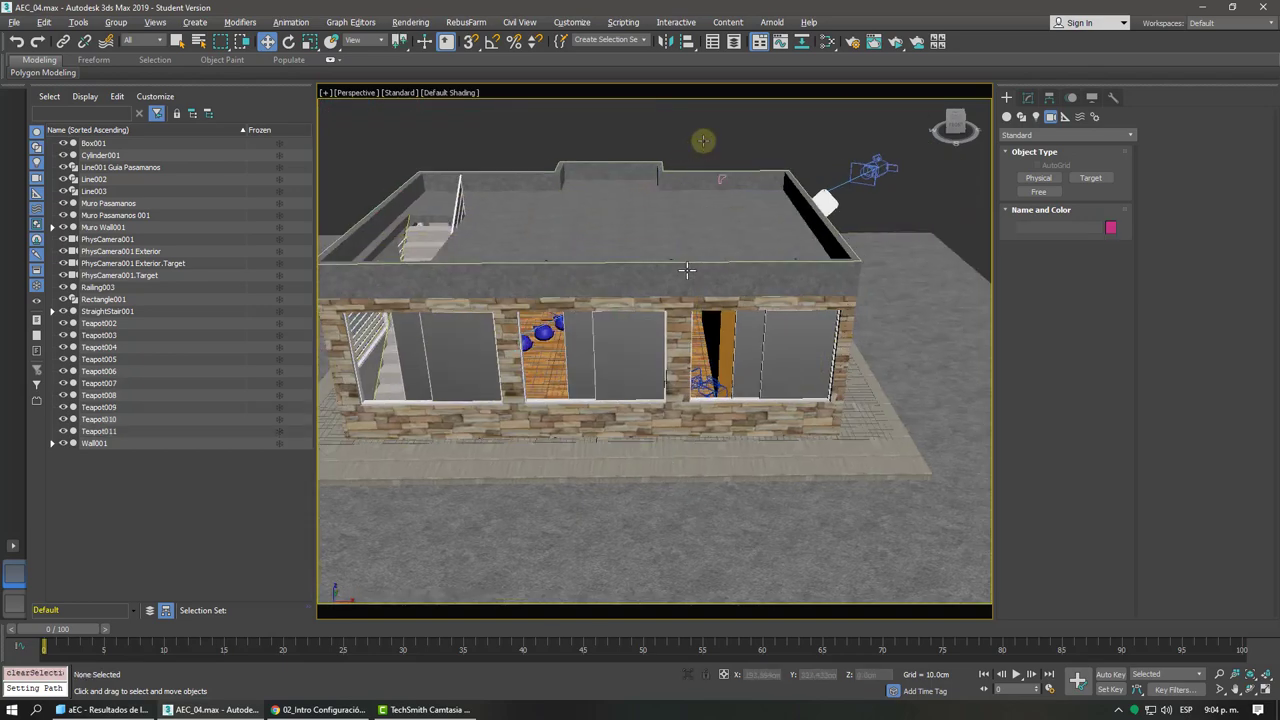
alt+middle_drag(703, 140, 669, 271)
alt+middle_drag(703, 140, 536, 261)
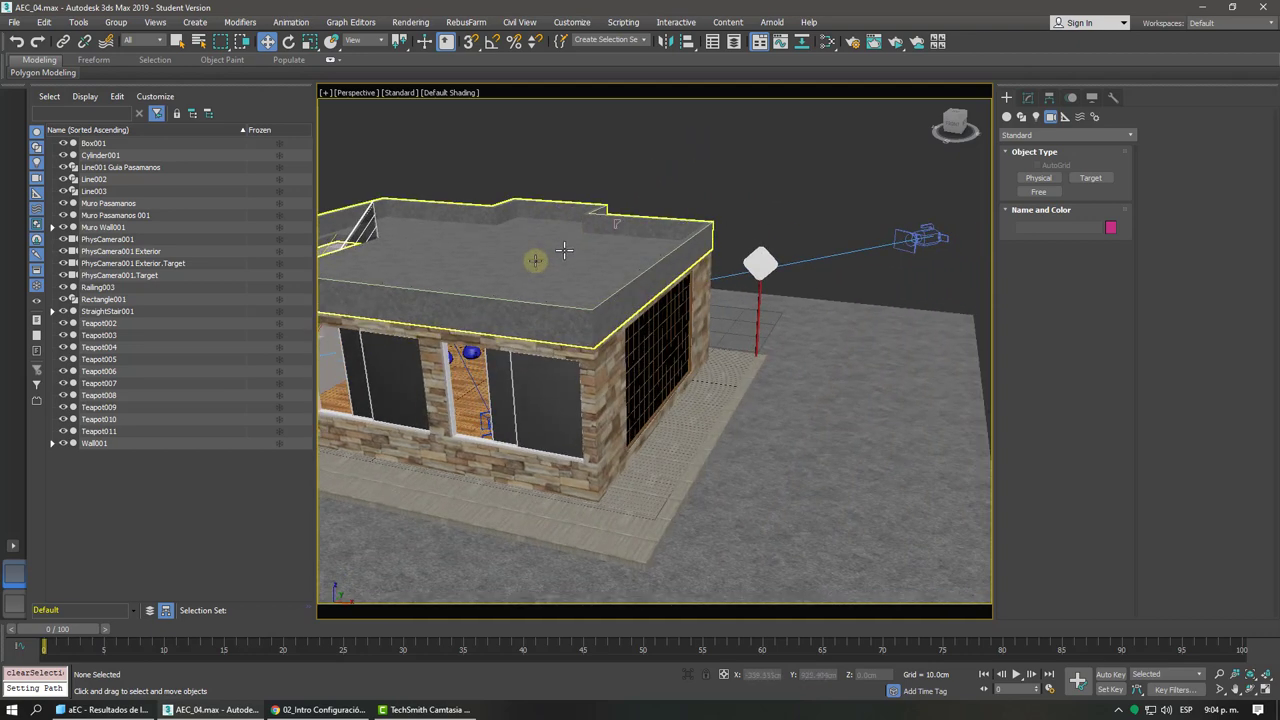
key(c)
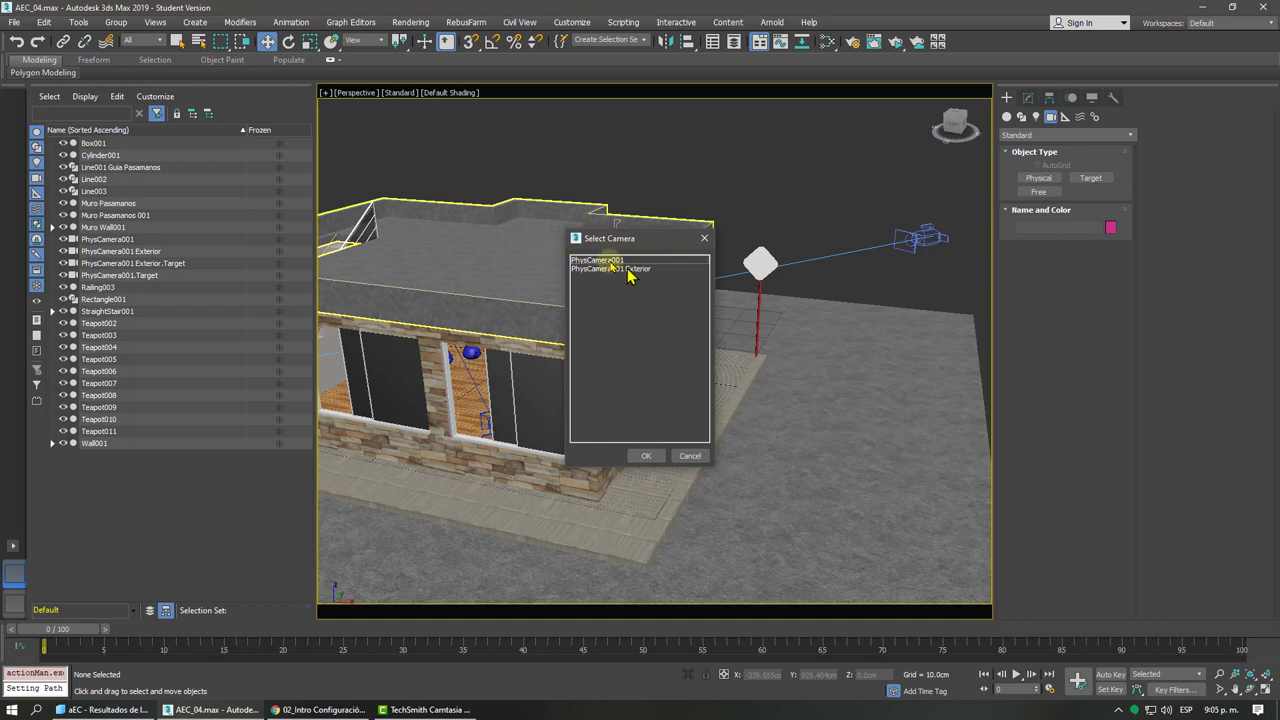
click(613, 261)
click(613, 269)
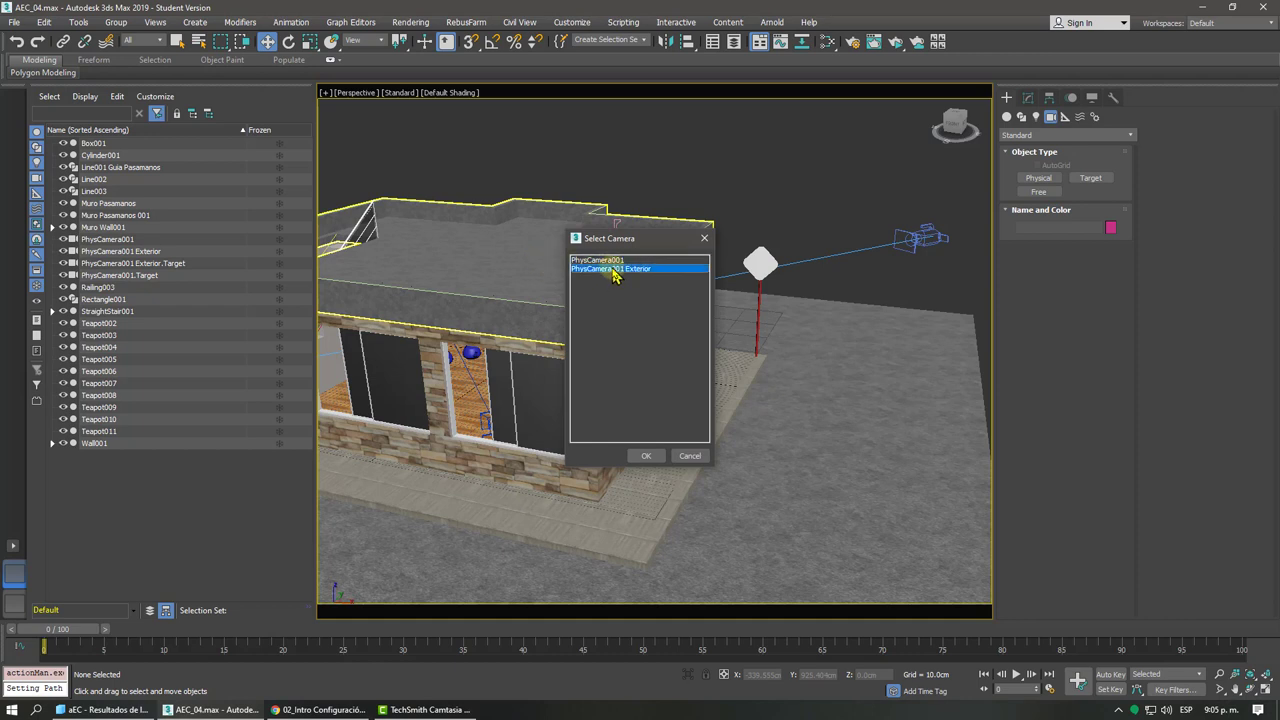
click(690, 455)
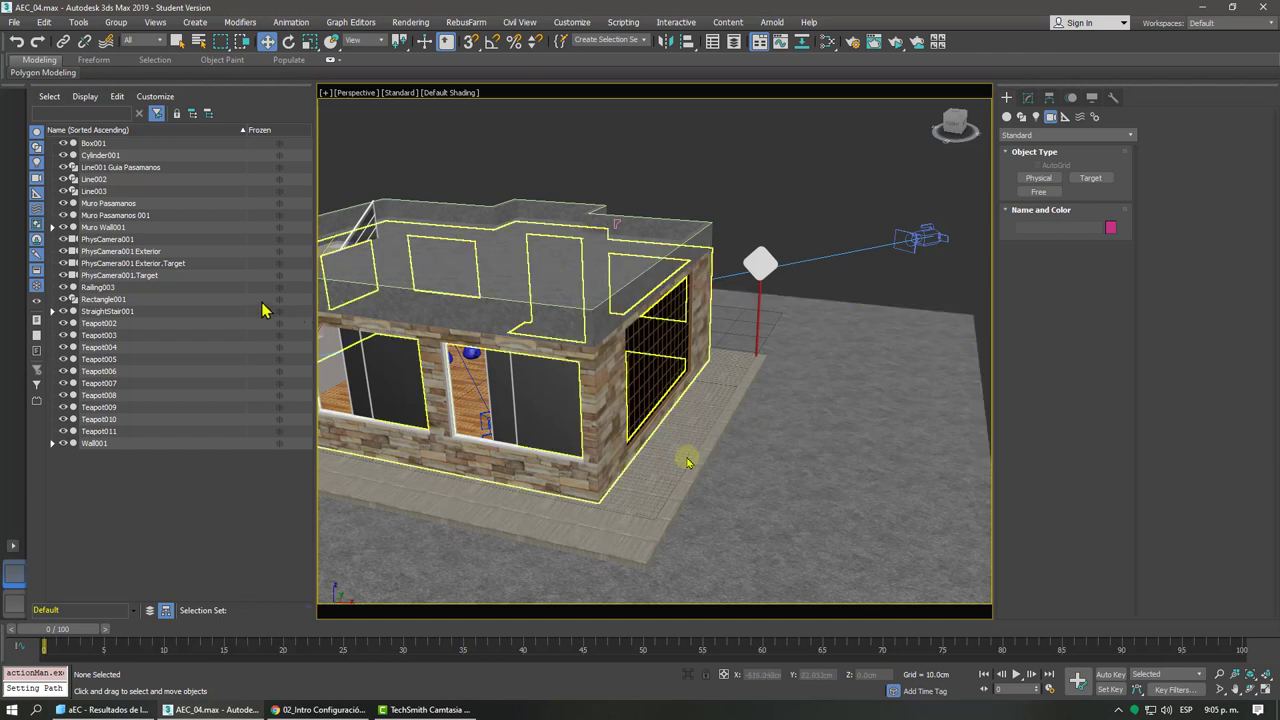
- Rename the PhysCamera001 camera to 'PhysCamera002 Interior' in Scene Explorer
click(120, 243)
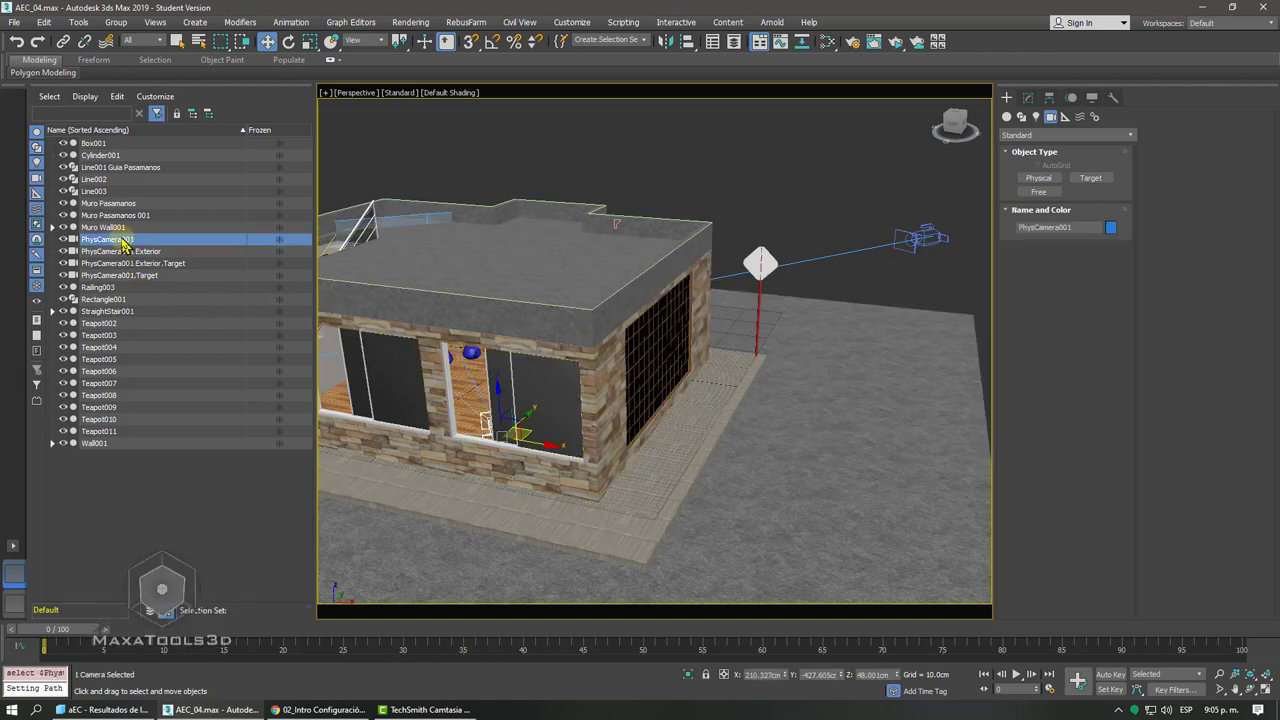
right_click(128, 245)
click(155, 285)
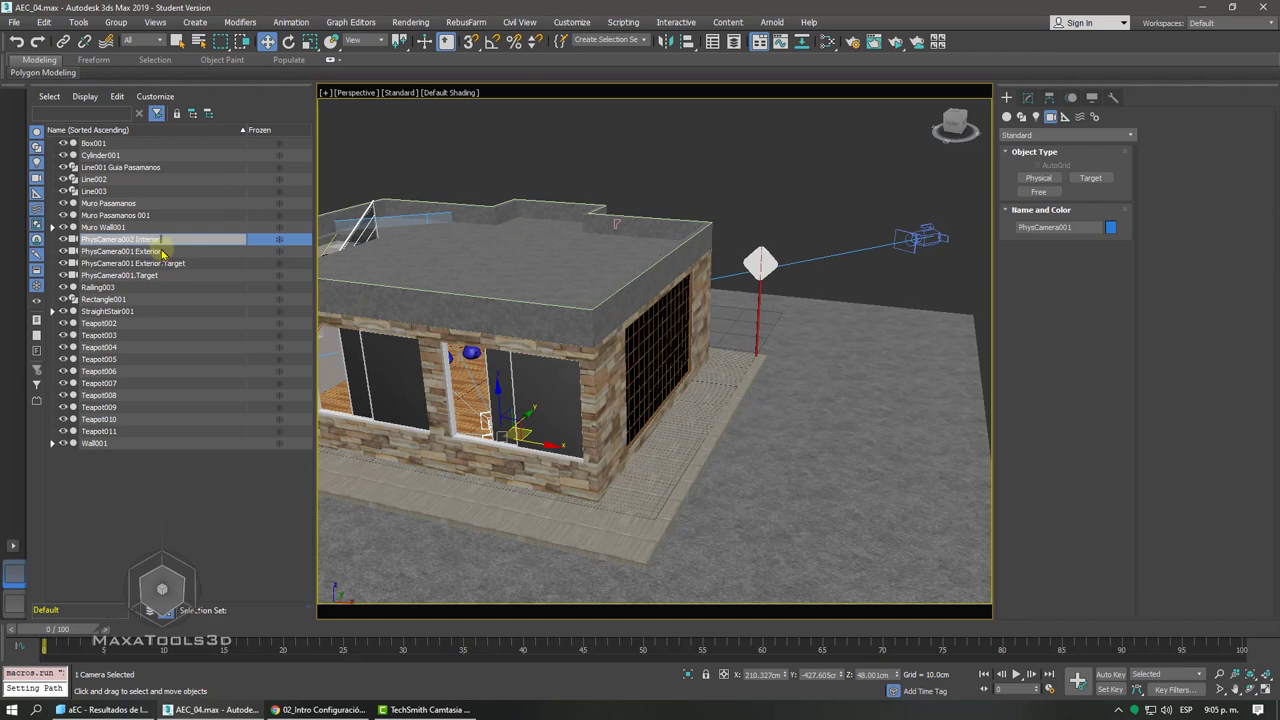
key(Return)
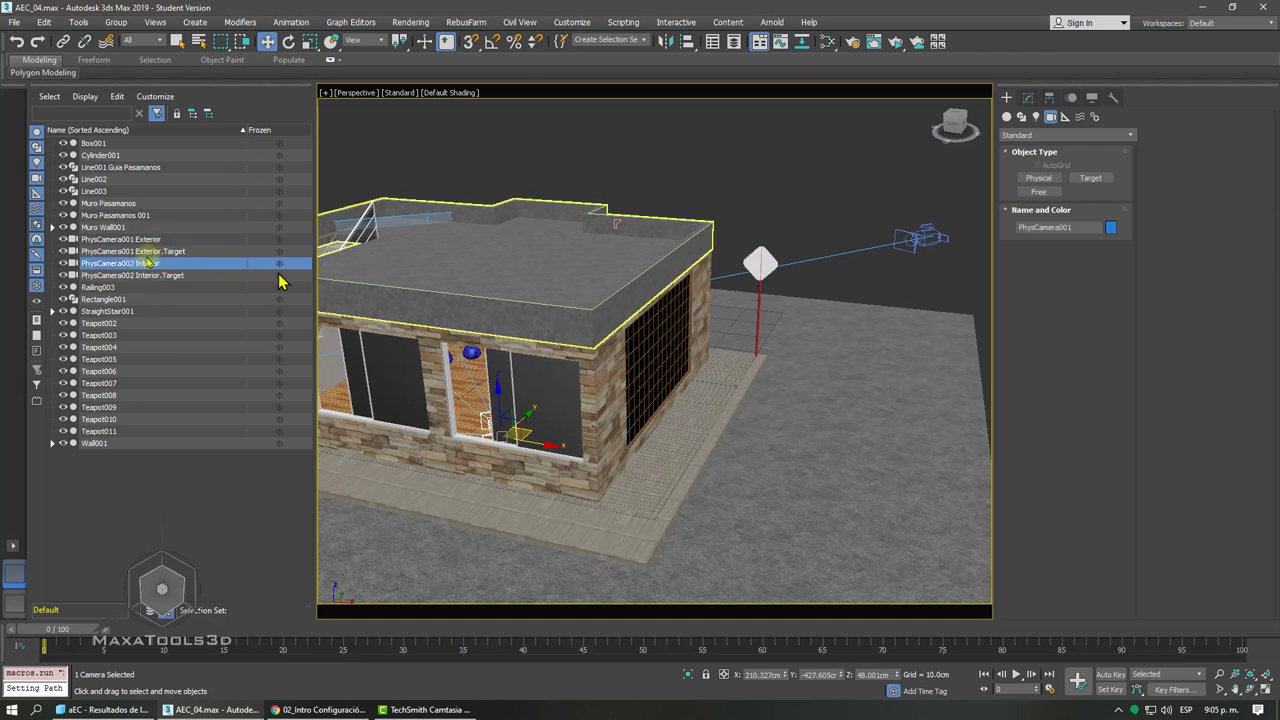
- Raise the interior camera's target about 10 cm in wireframe view
click(118, 276)
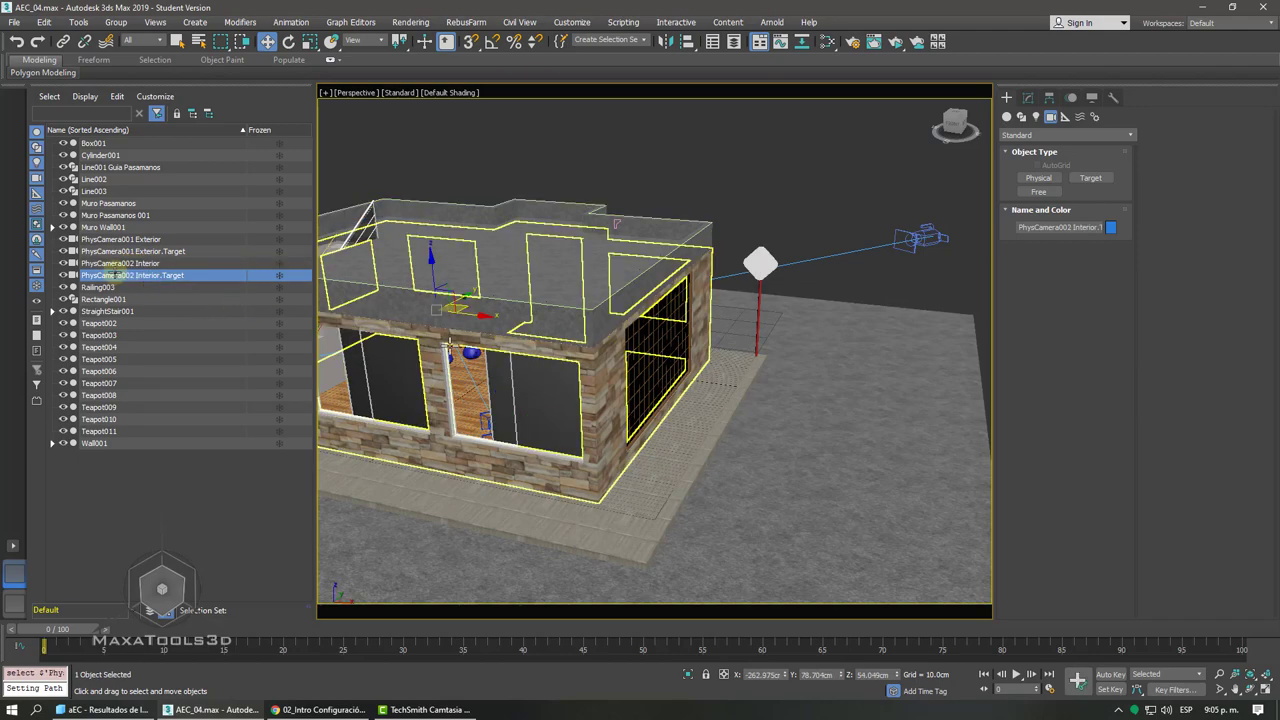
key(F3)
scroll(420, 307, up, 3)
scroll(420, 307, up, 3)
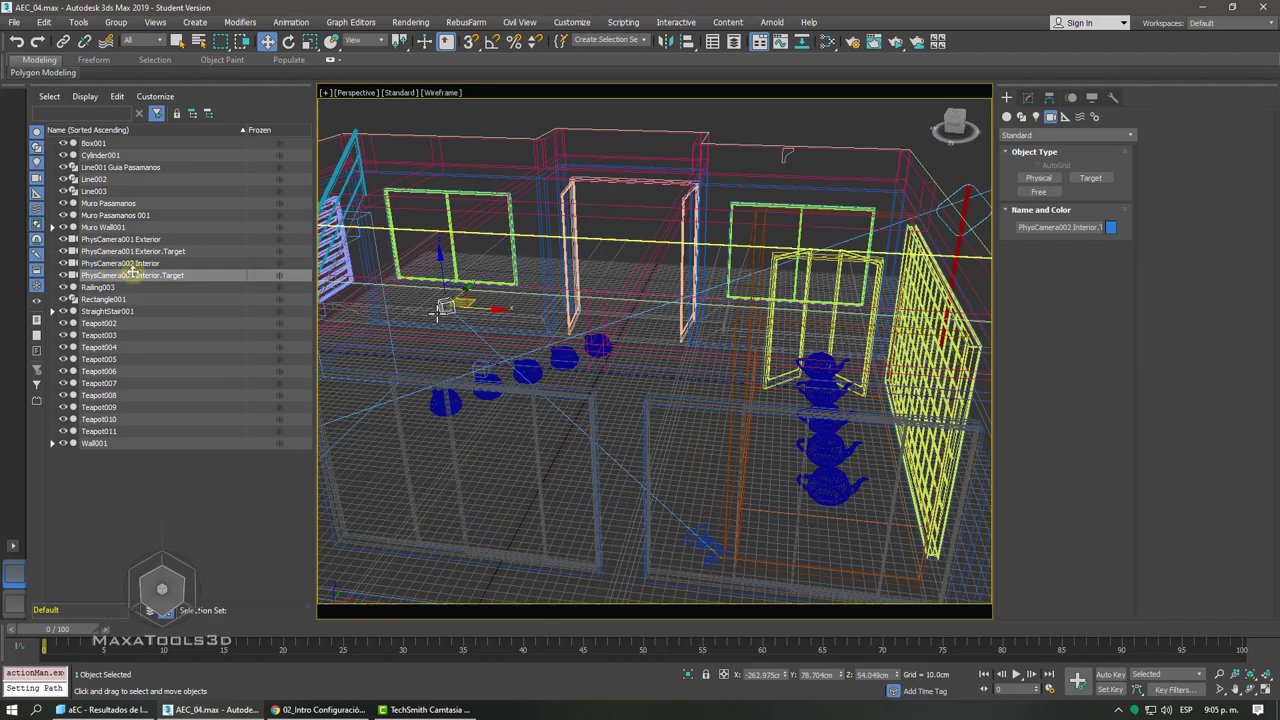
drag(440, 281, 431, 274)
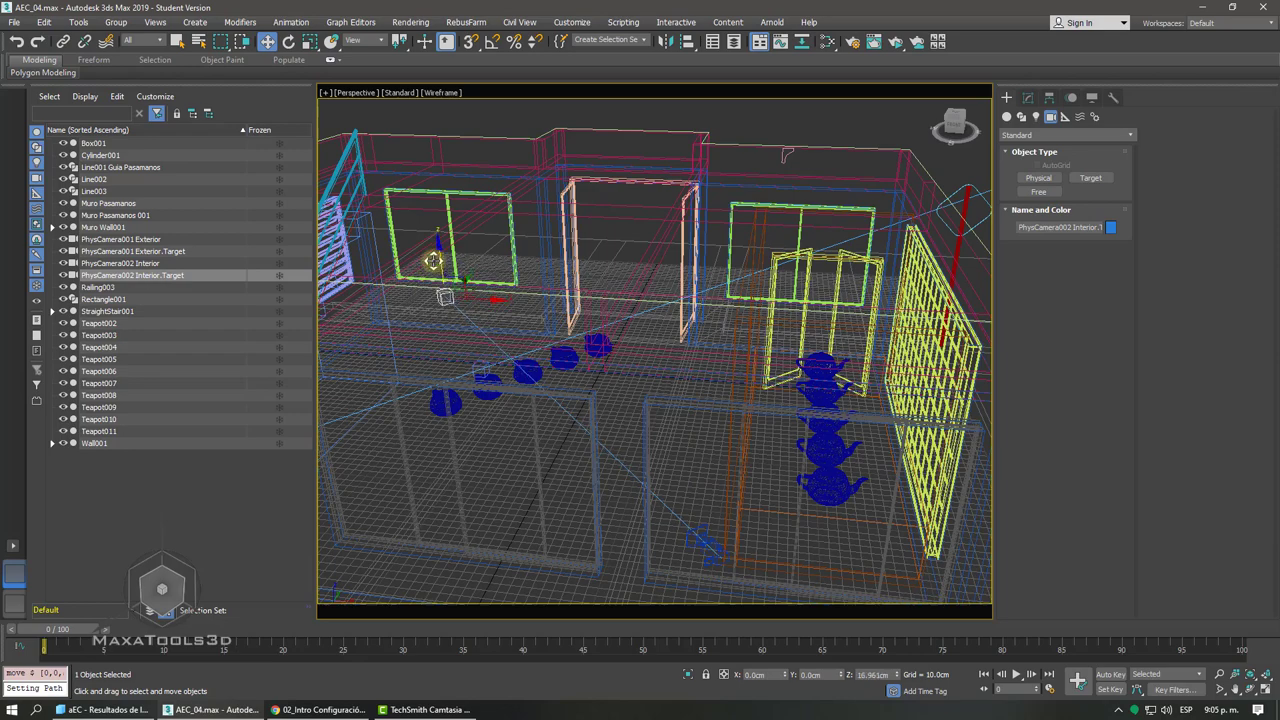
scroll(436, 262, down, 2)
middle_drag(497, 243, 623, 205)
key(F3)
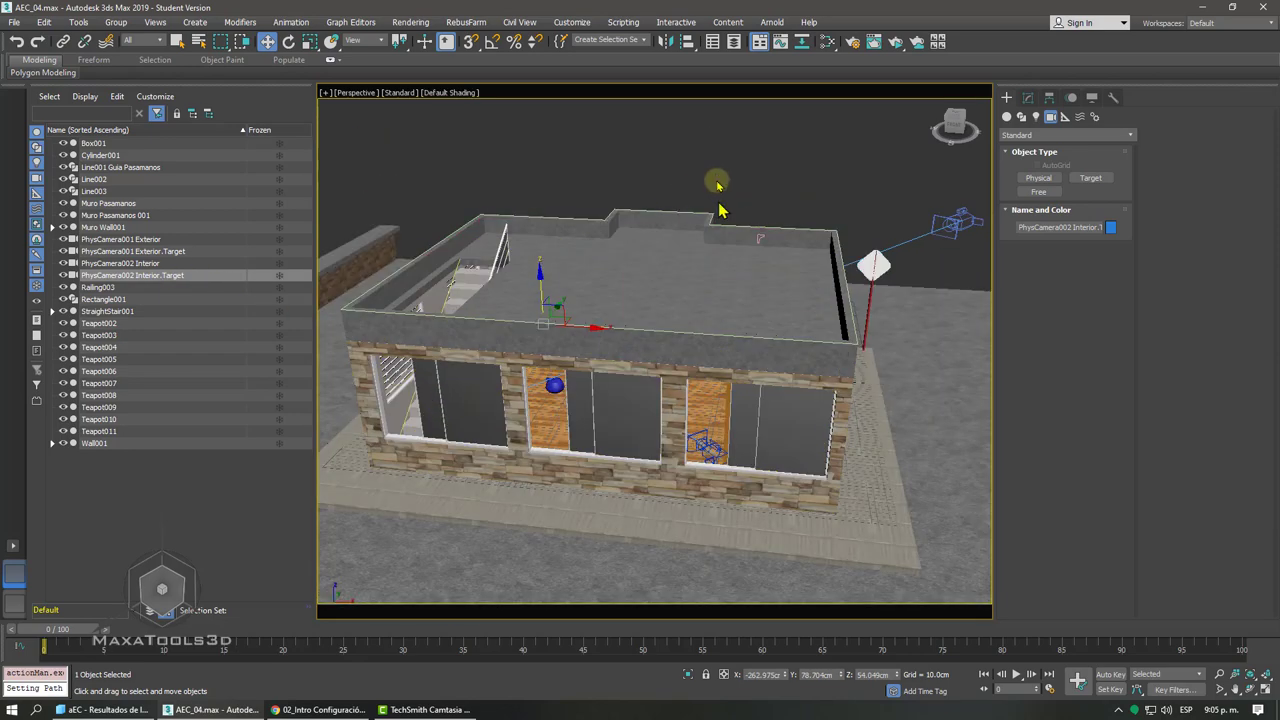
- Look through the PhysCamera002 Interior camera at the teapots
click(716, 182)
key(c)
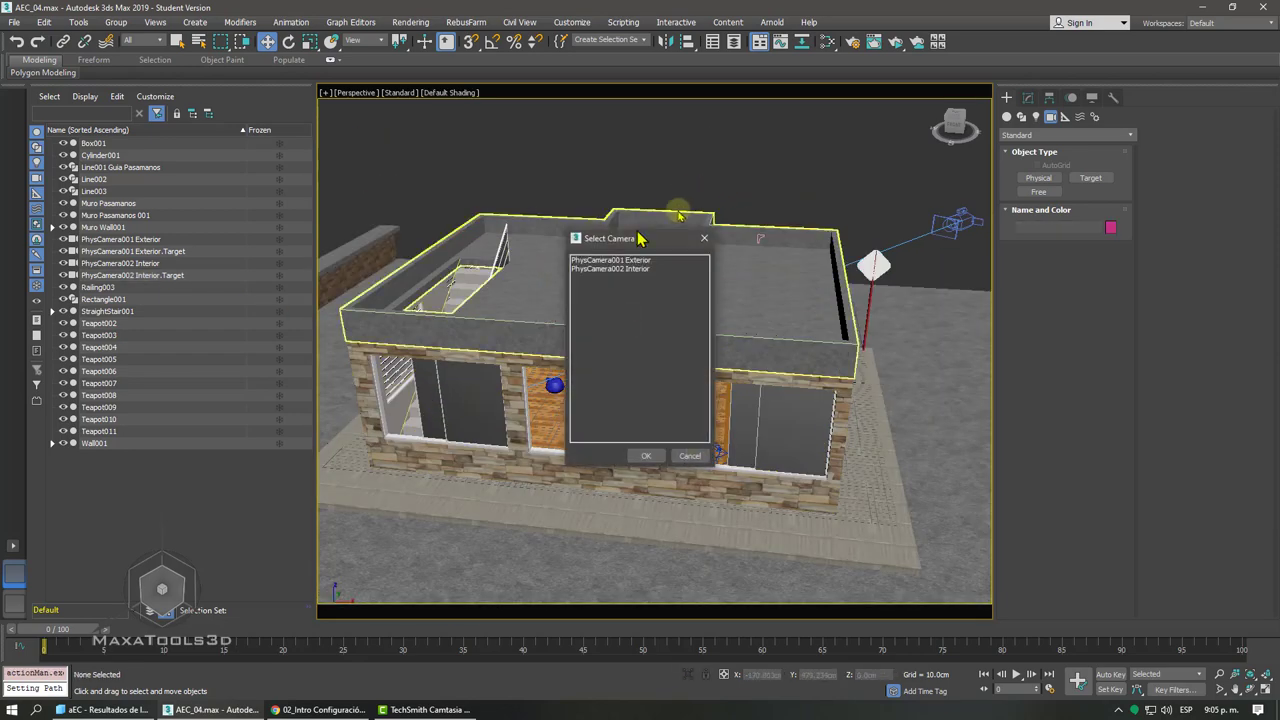
click(614, 261)
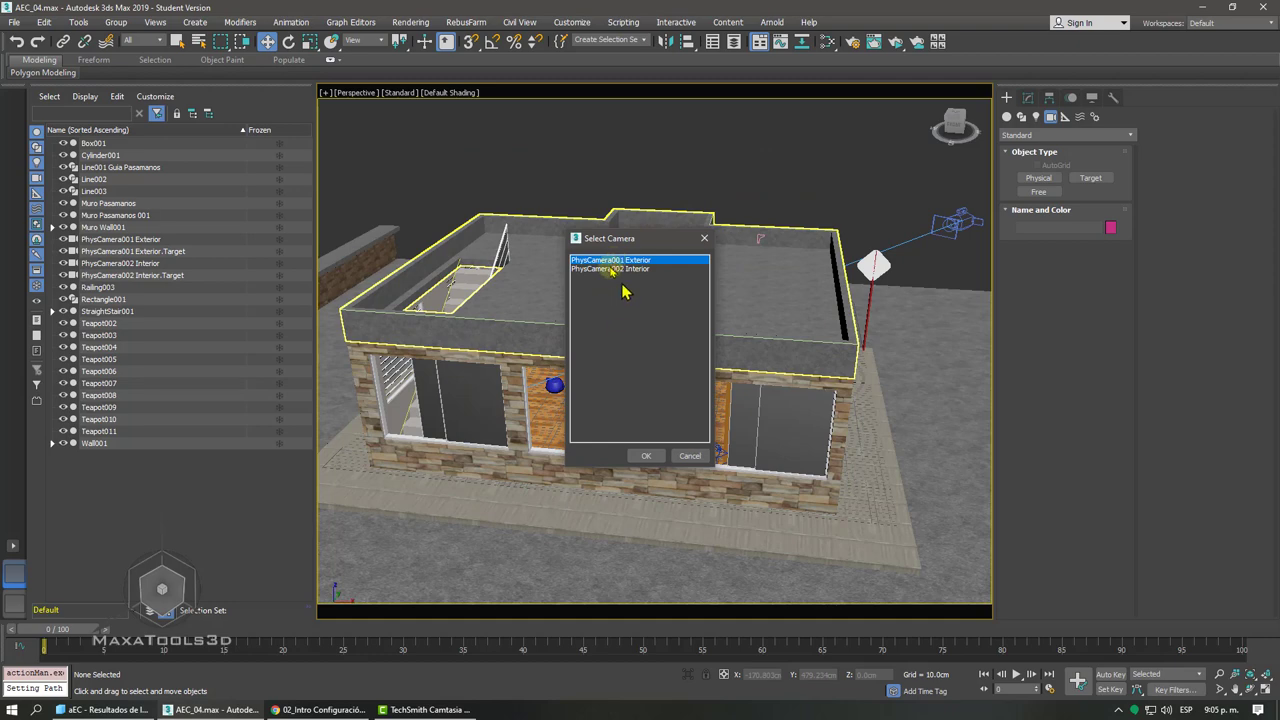
click(611, 269)
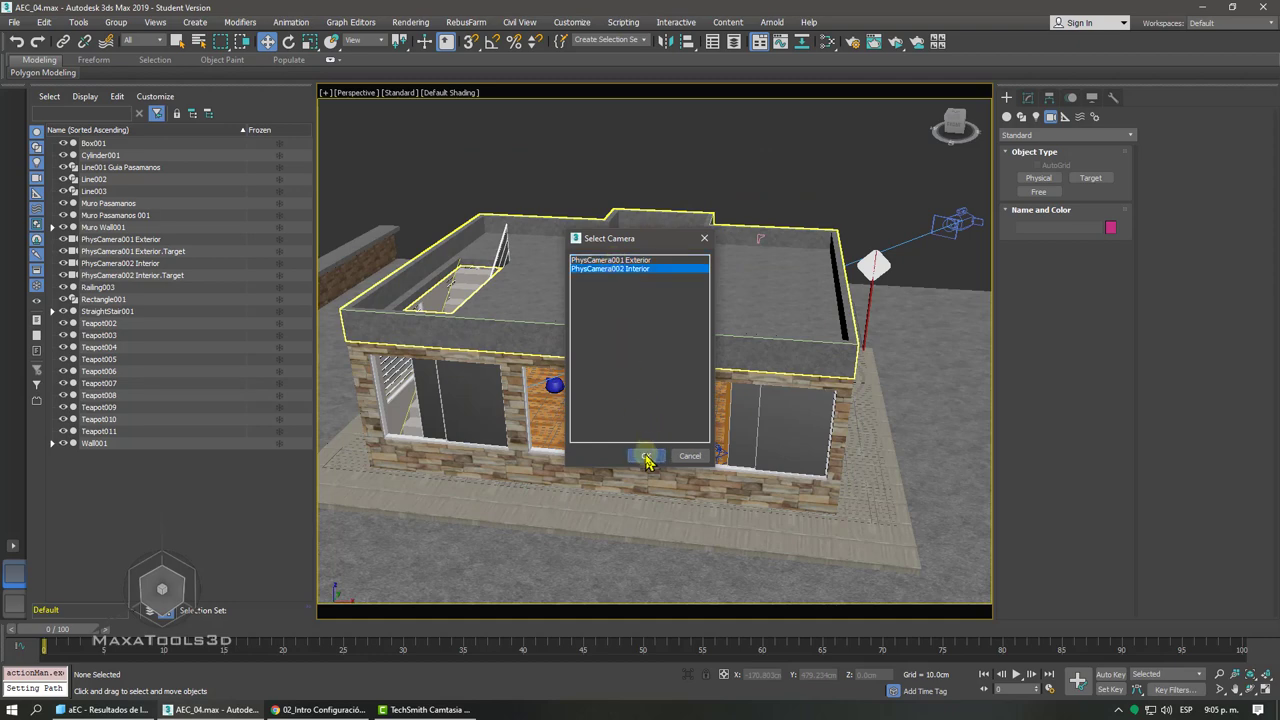
click(647, 457)
- Select the five teapots and nudge them left, then back right along X
click(528, 408)
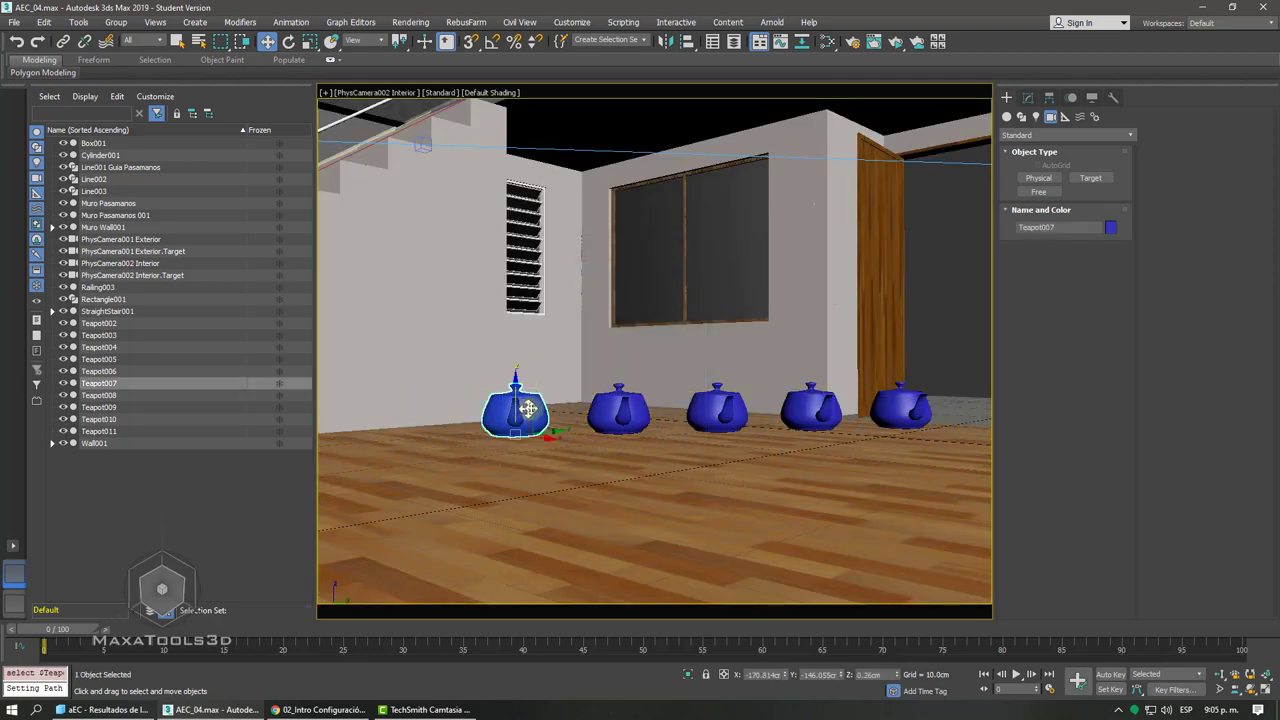
ctrl+click(615, 410)
ctrl+click(716, 410)
ctrl+click(817, 417)
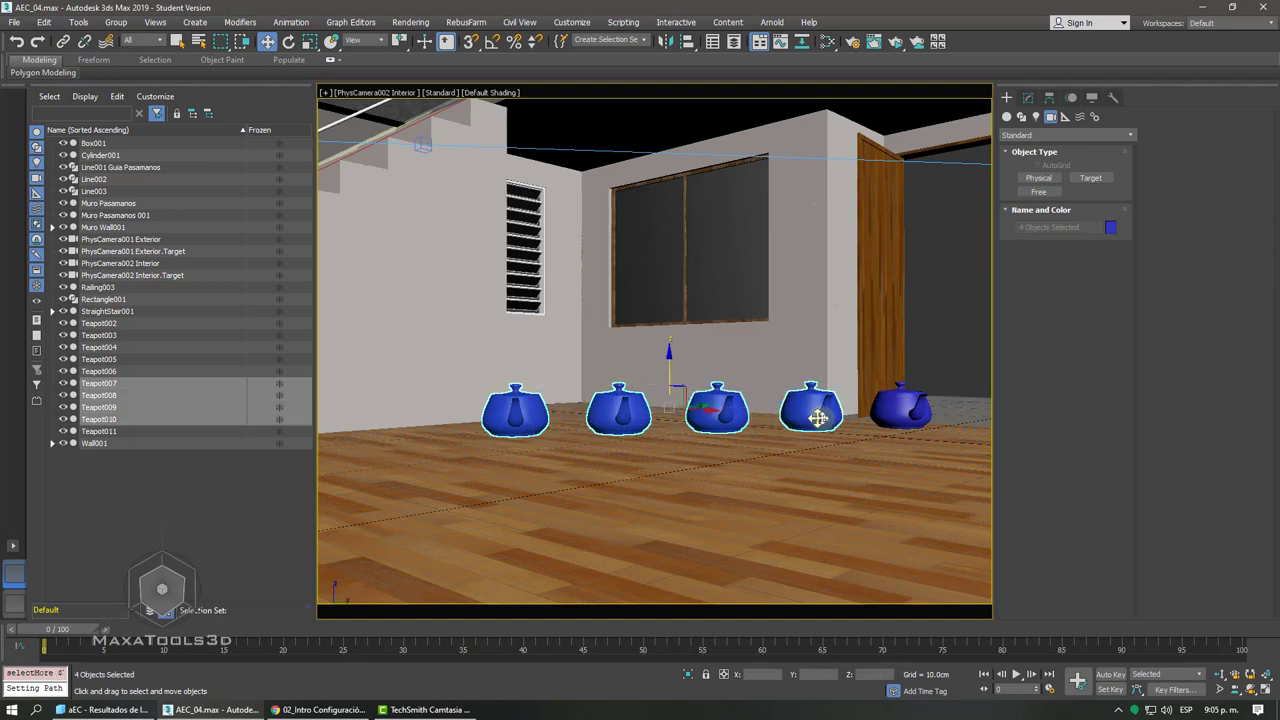
ctrl+click(900, 410)
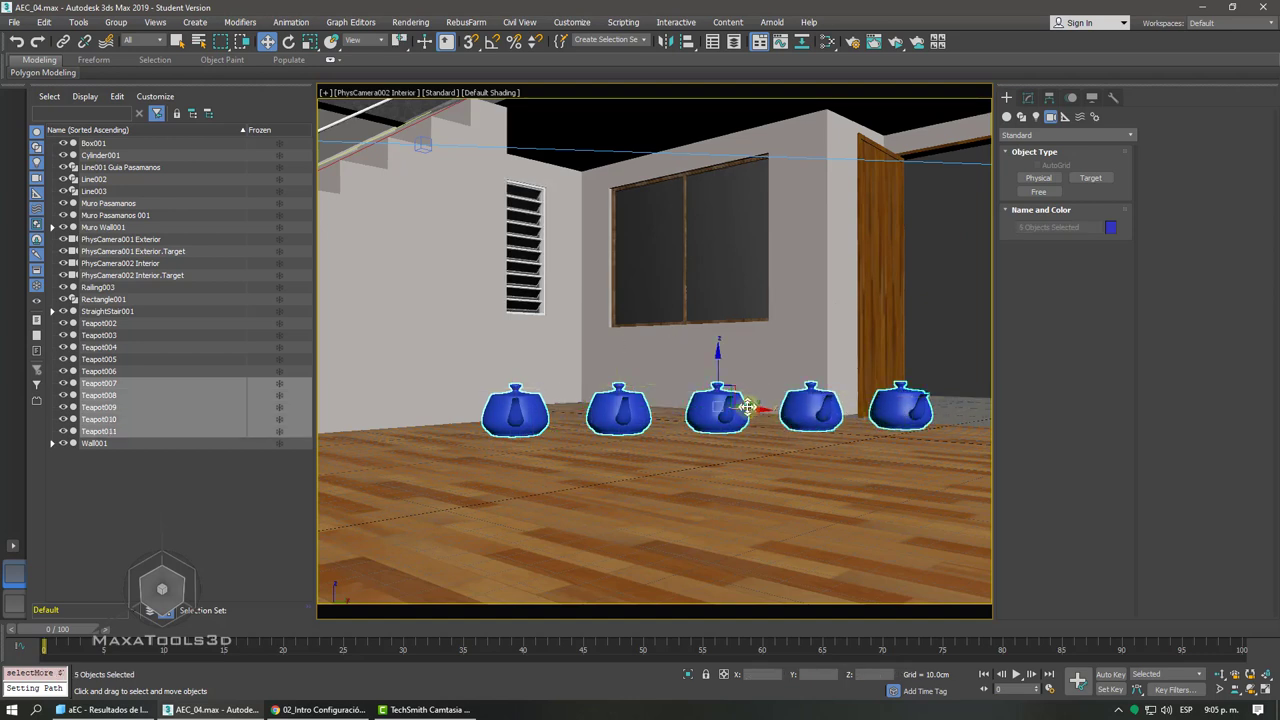
drag(747, 407, 671, 422)
drag(662, 429, 692, 432)
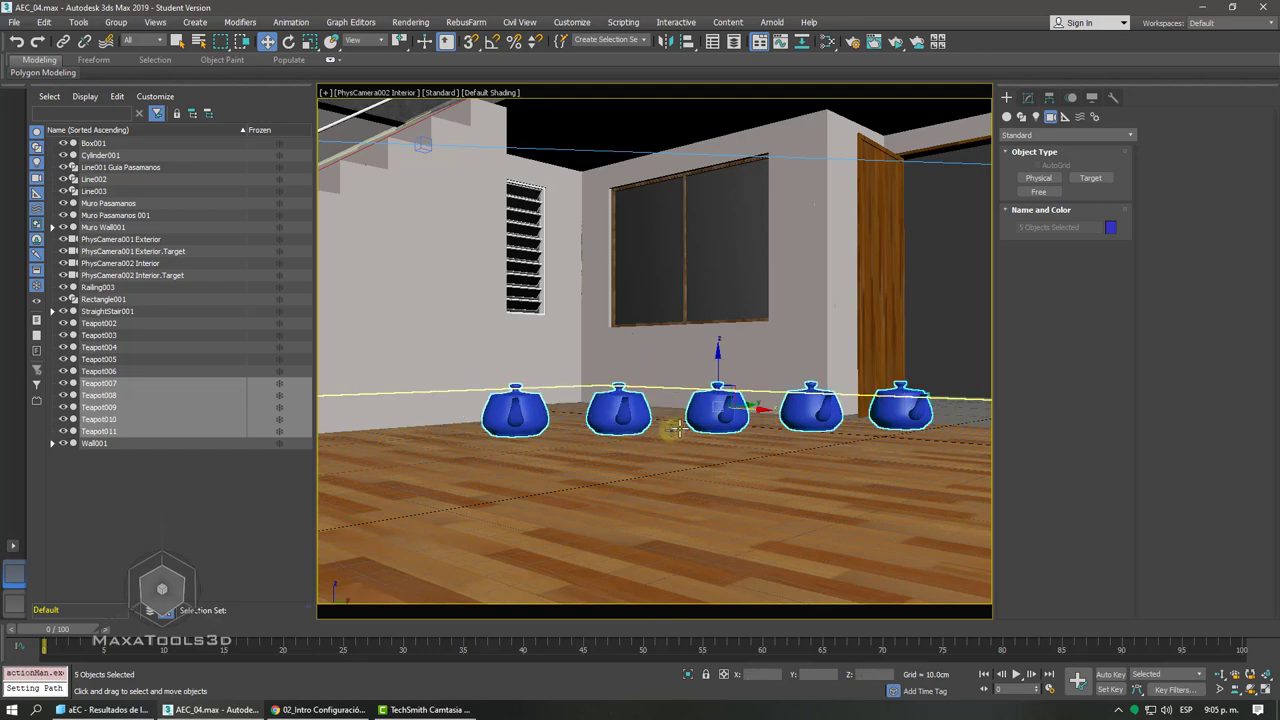
- Return to Perspective, orbit to face the front wall and select FixedWindow001
key(p)
scroll(692, 432, down, 5)
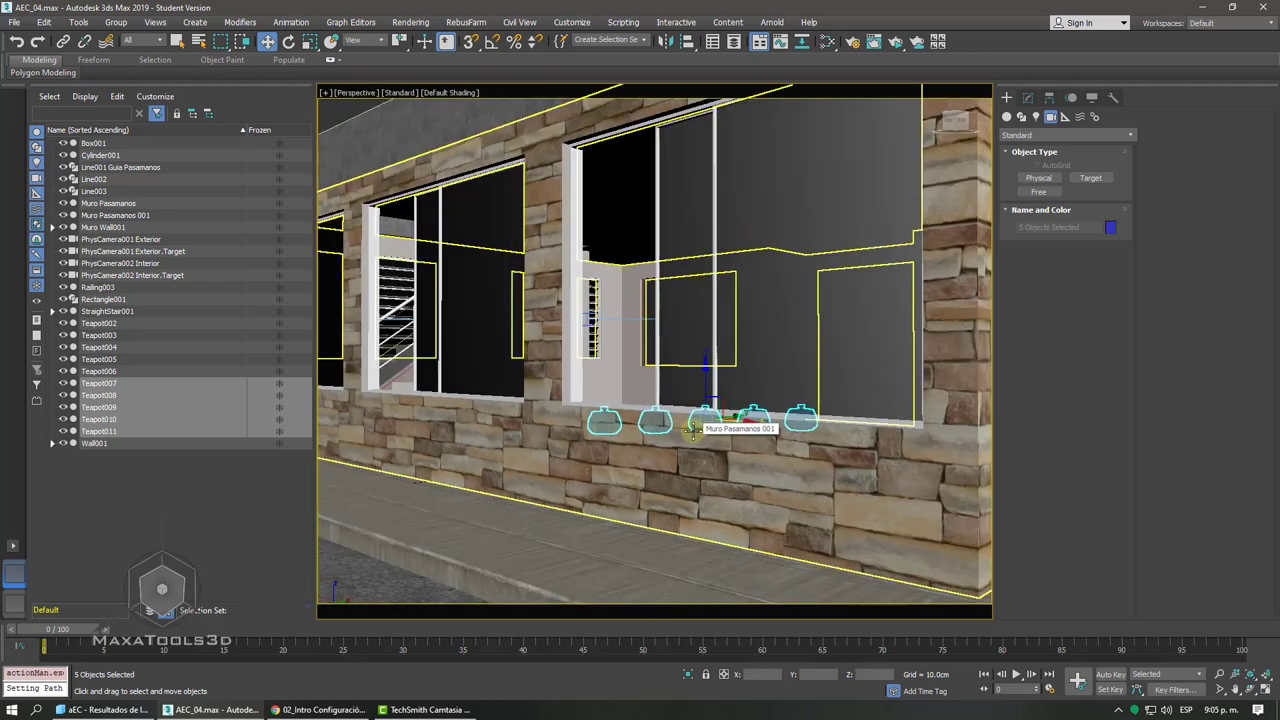
alt+middle_drag(692, 432, 627, 437)
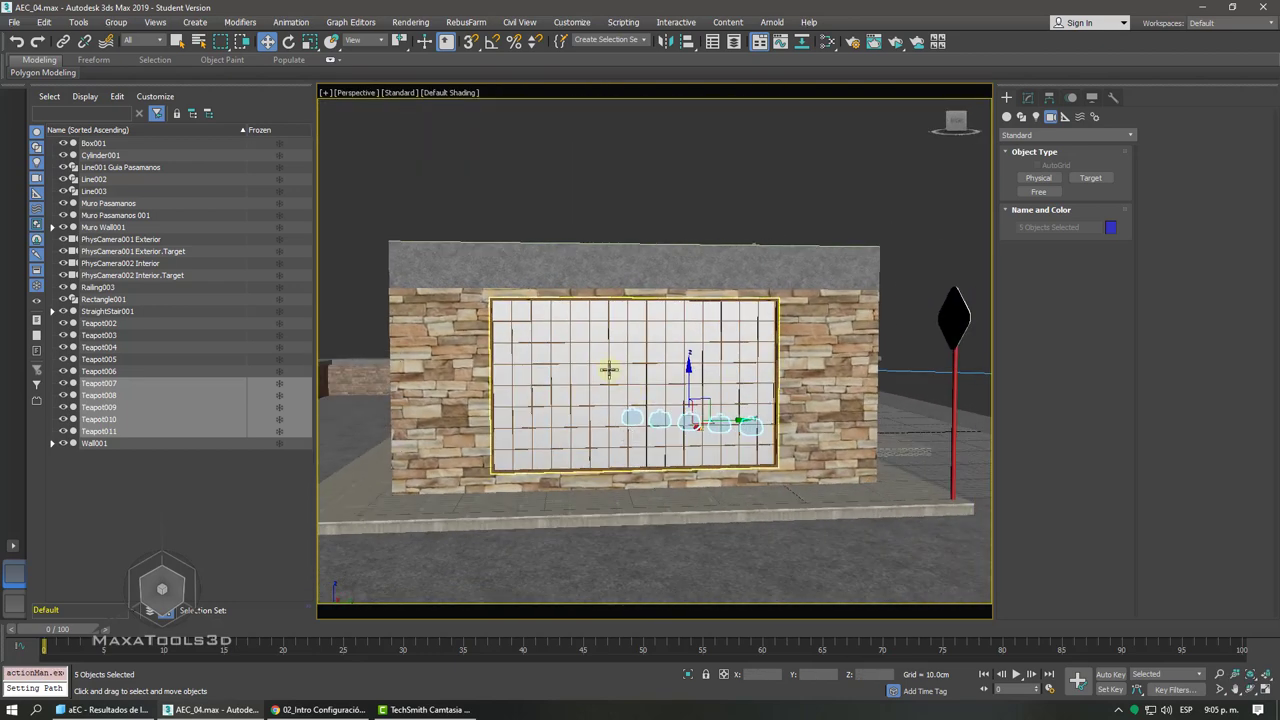
click(608, 371)
- Zoom and pan to frame the glass shop window straight on, then select it
scroll(609, 437, up, 1)
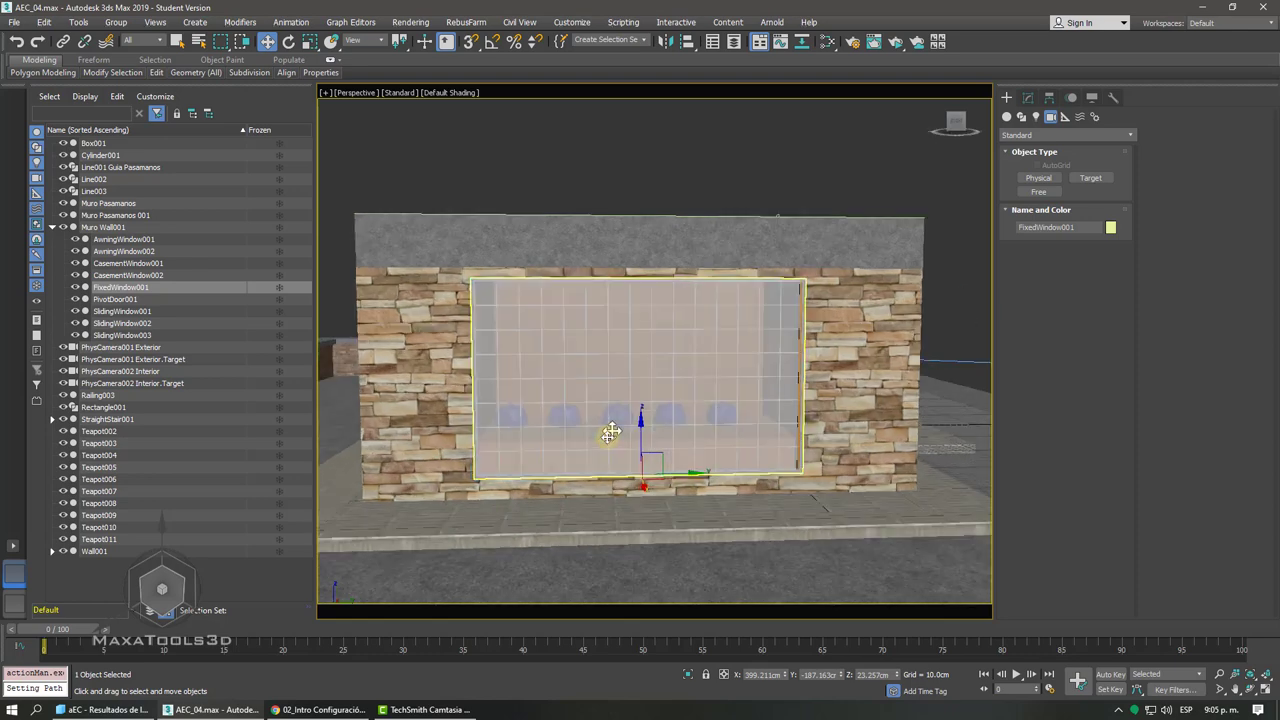
scroll(609, 434, up, 1)
scroll(609, 423, up, 1)
scroll(607, 438, up, 1)
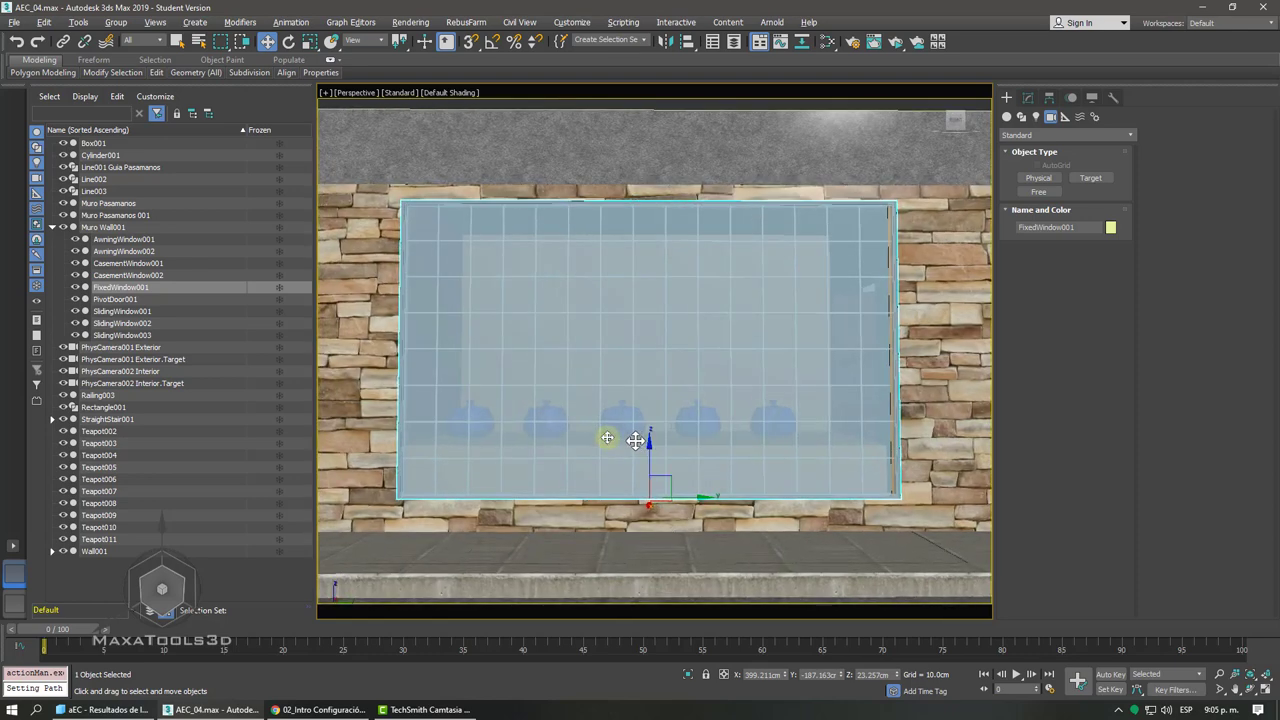
middle_drag(635, 438, 638, 424)
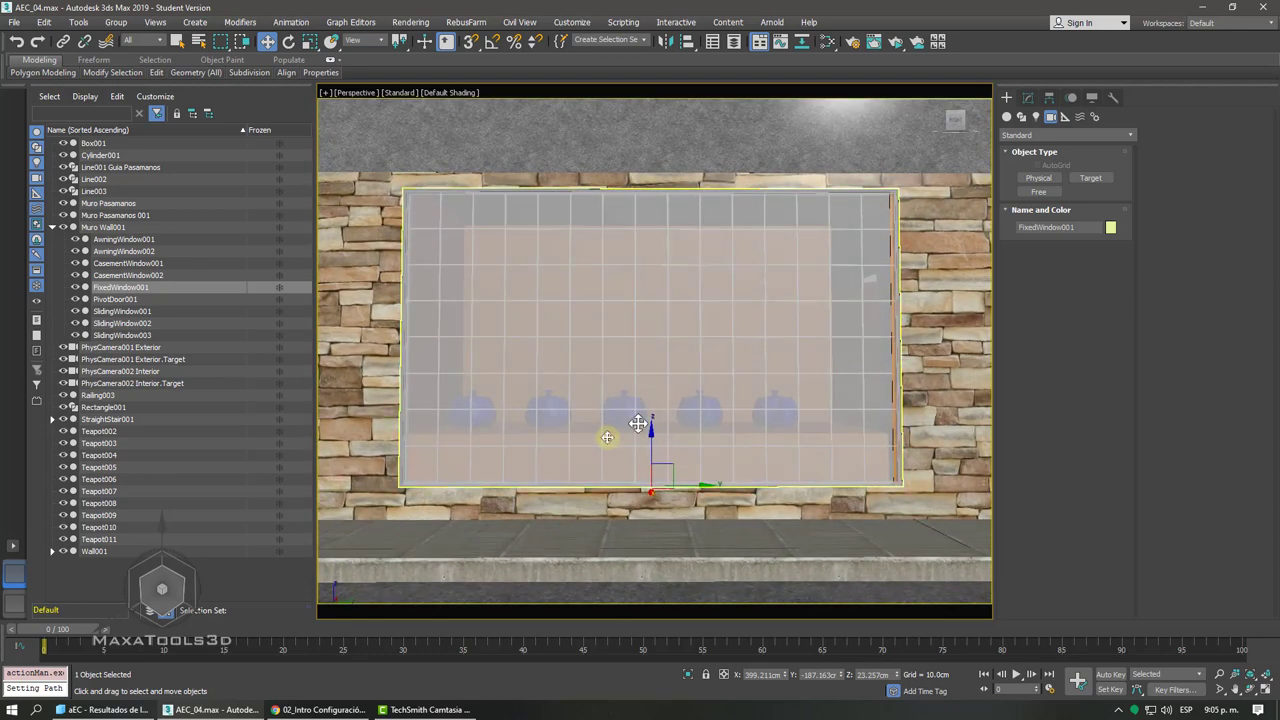
scroll(607, 437, up, 1)
scroll(607, 437, up, 1)
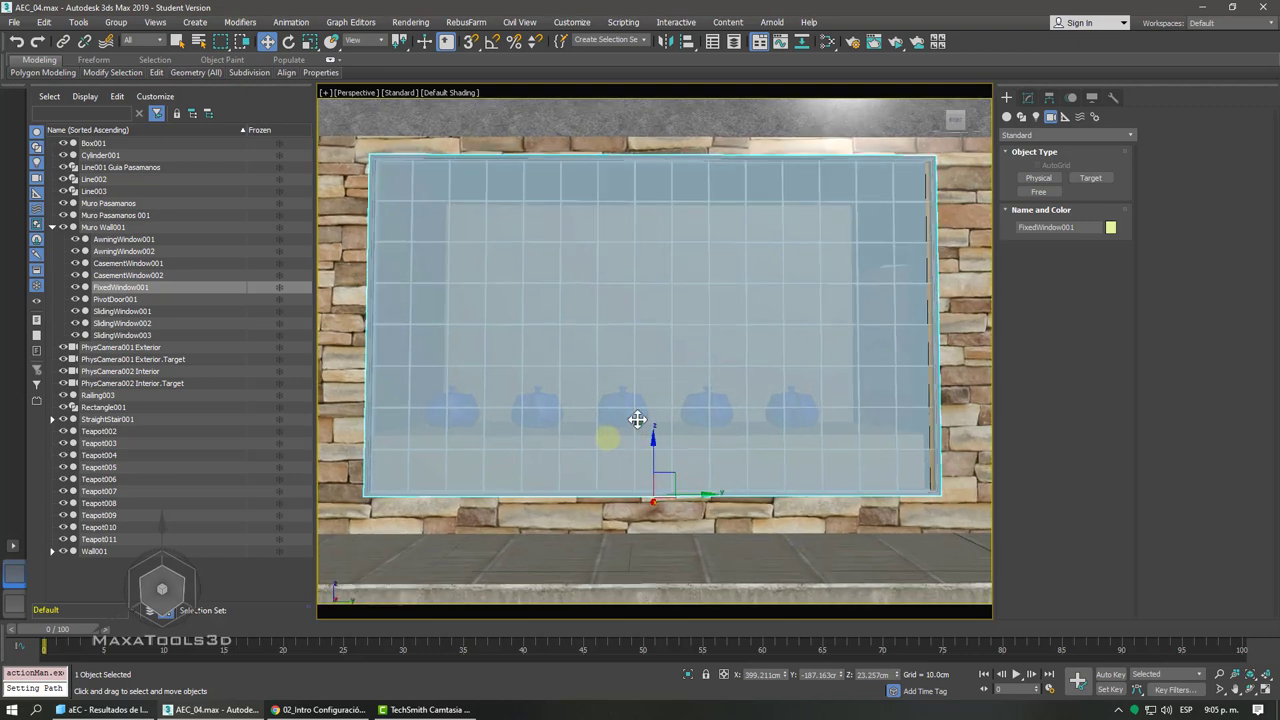
scroll(637, 419, up, 1)
scroll(637, 419, down, 2)
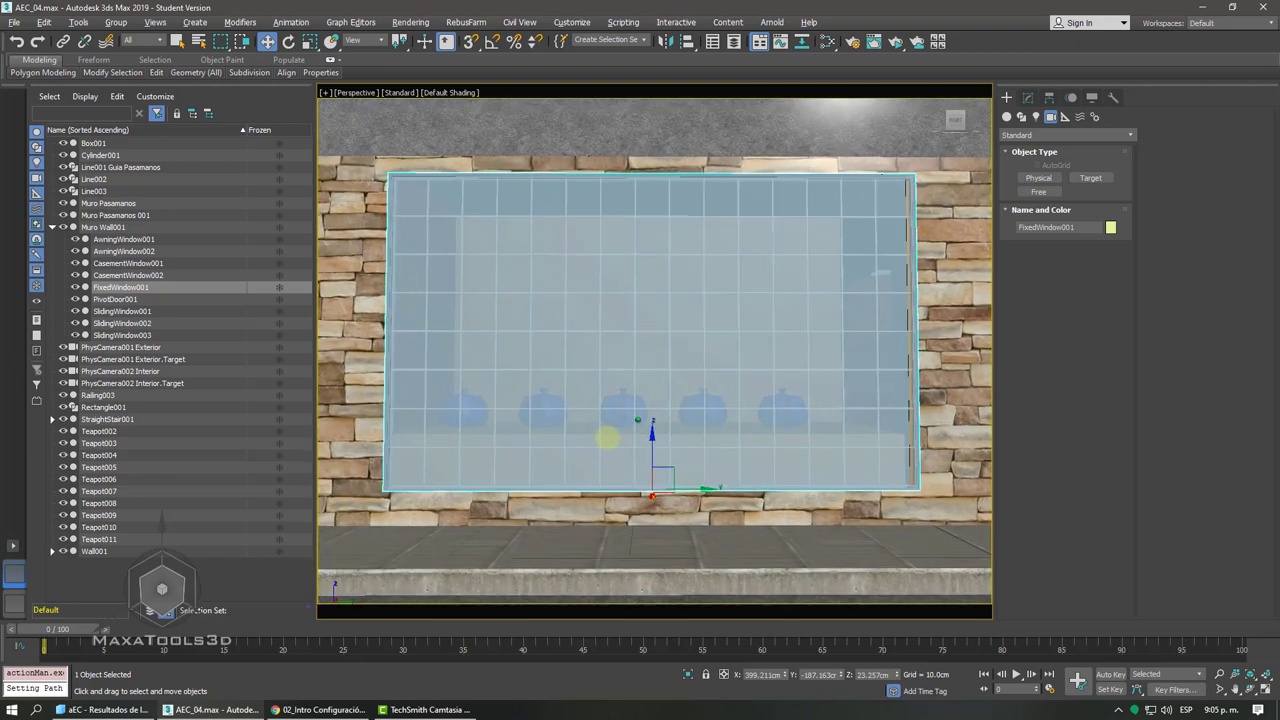
middle_drag(637, 423, 636, 428)
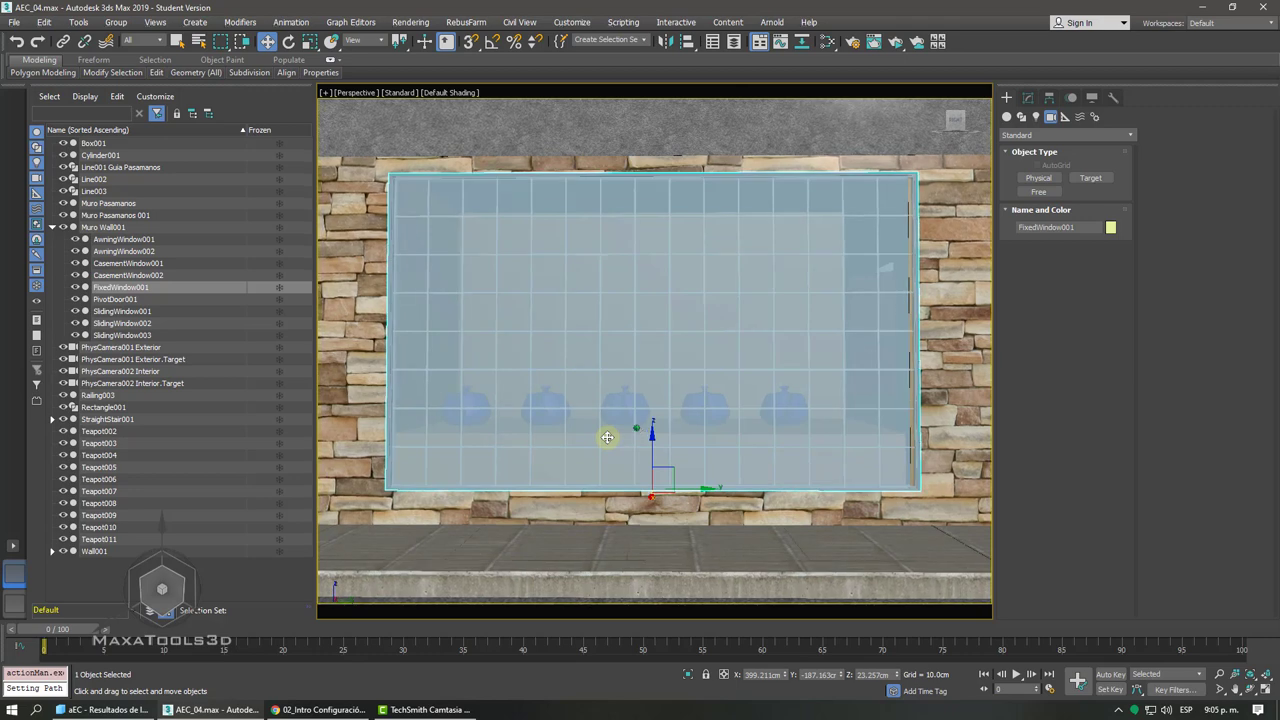
scroll(607, 437, down, 1)
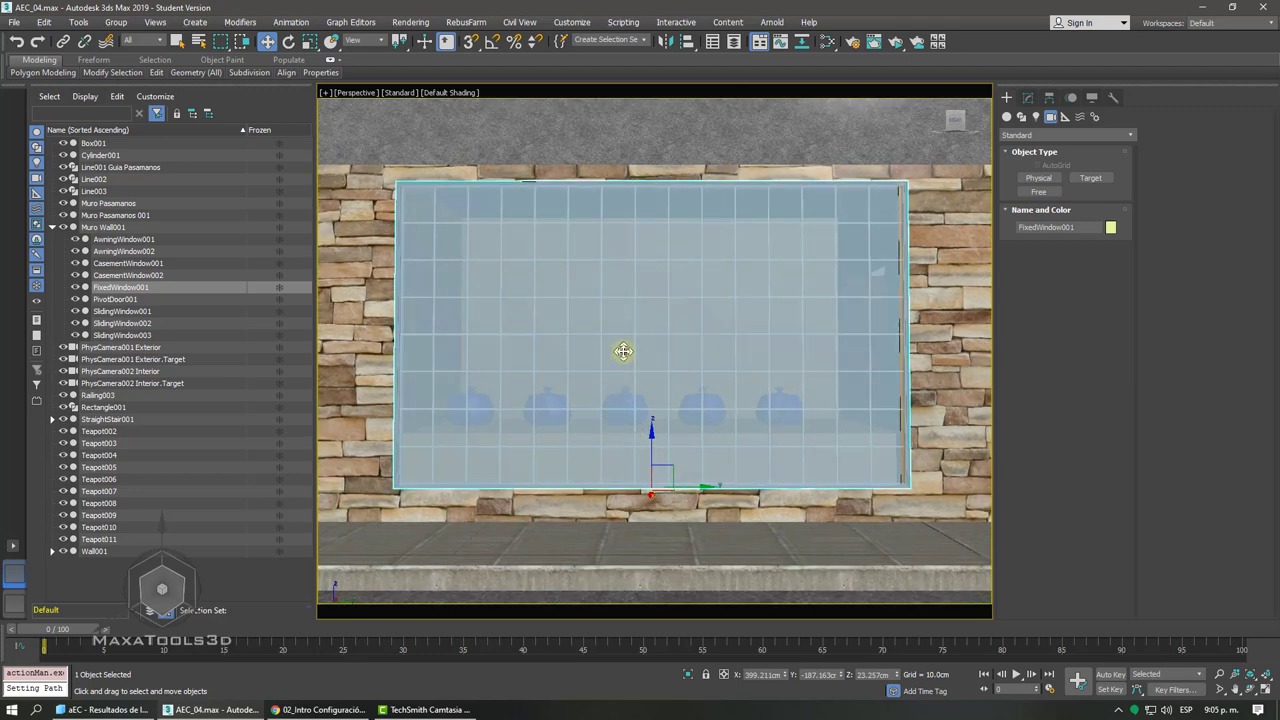
click(706, 389)
- Create a physical camera from the current view, cancelling an accidental clone
key(ctrl+c)
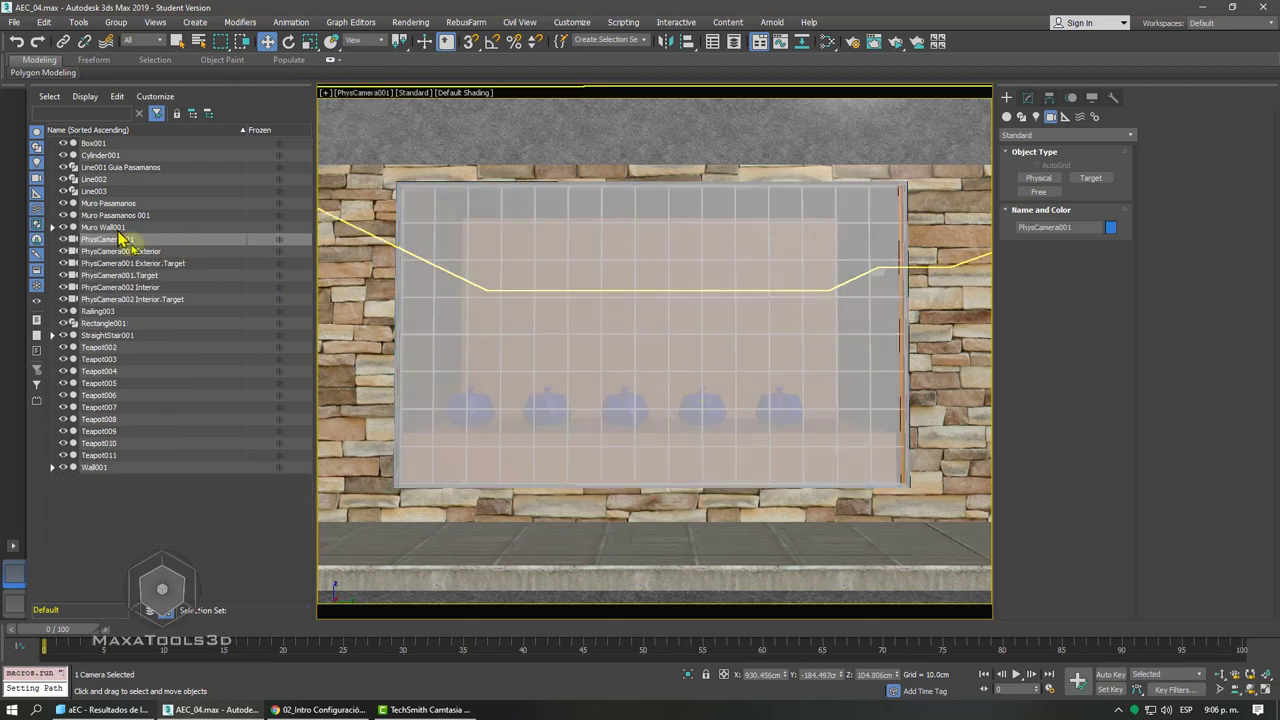
right_click(133, 240)
click(150, 280)
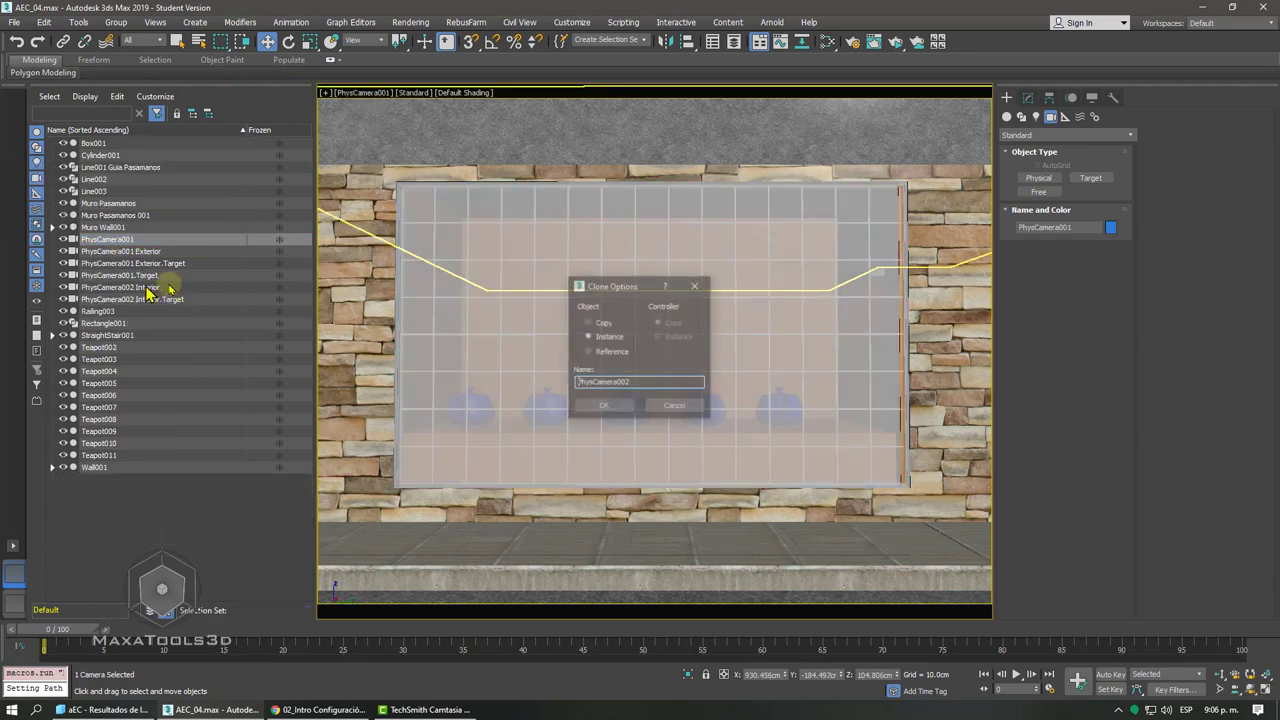
click(676, 407)
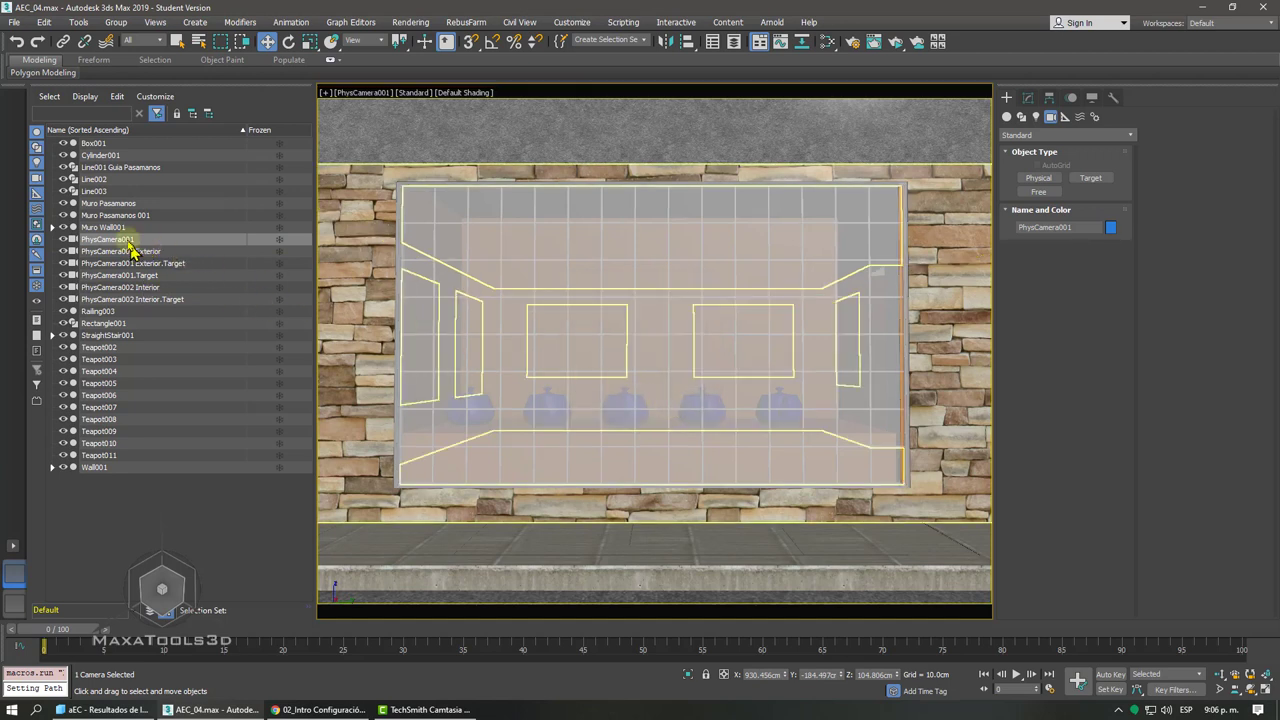
- Rename the new camera to 'PhysCamera003 Vitrina Showcase'
right_click(133, 245)
click(175, 284)
text(Vitrina Showcase)
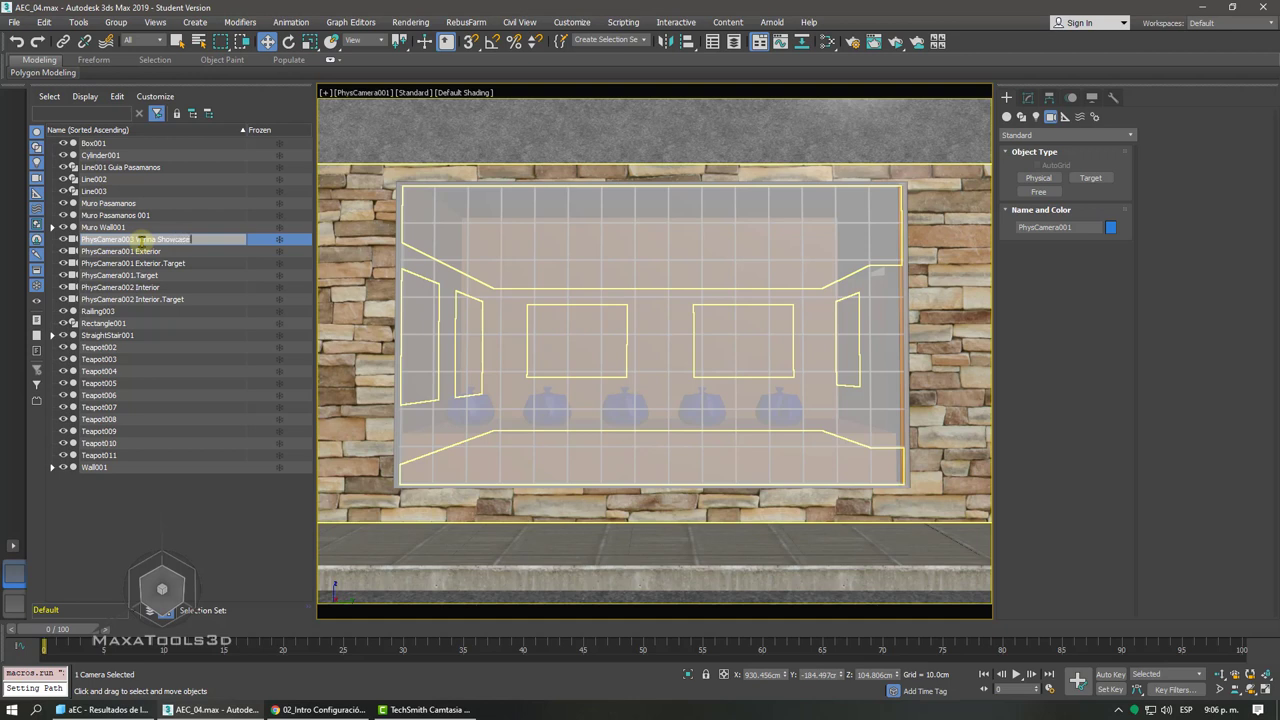
key(Return)
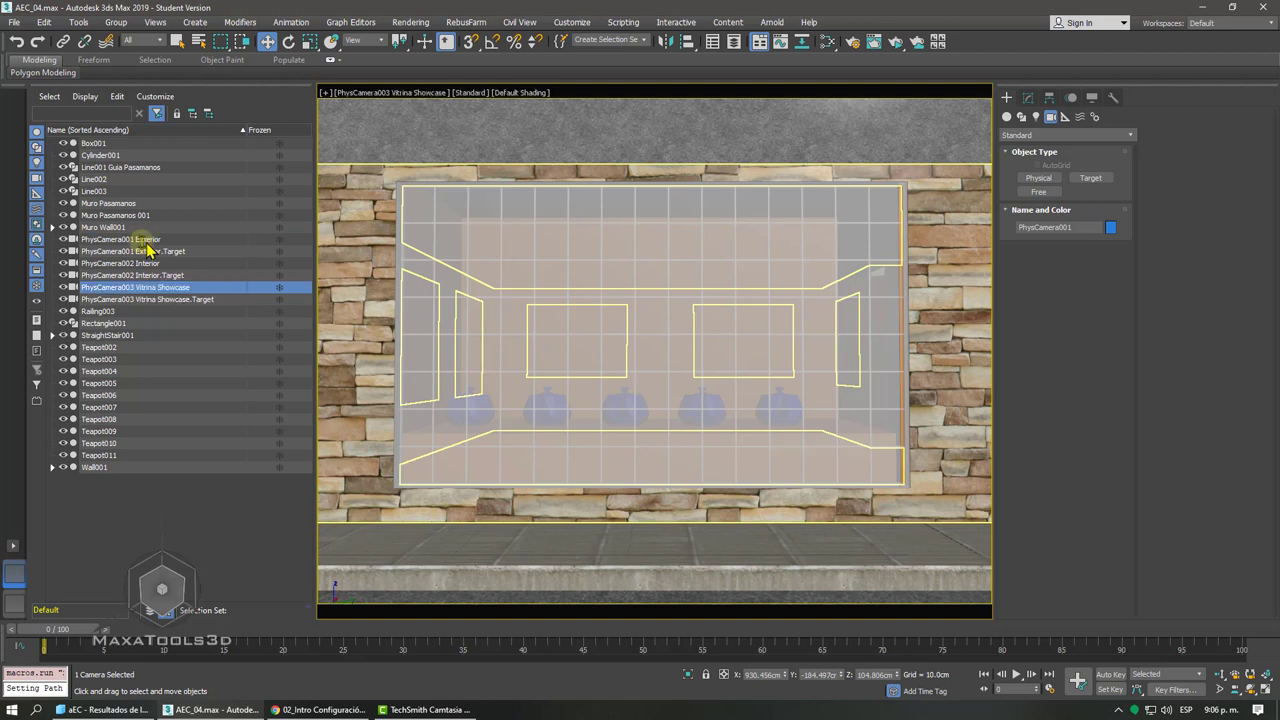
- Clear the selection and return the viewport to a perspective overview of the house
click(228, 545)
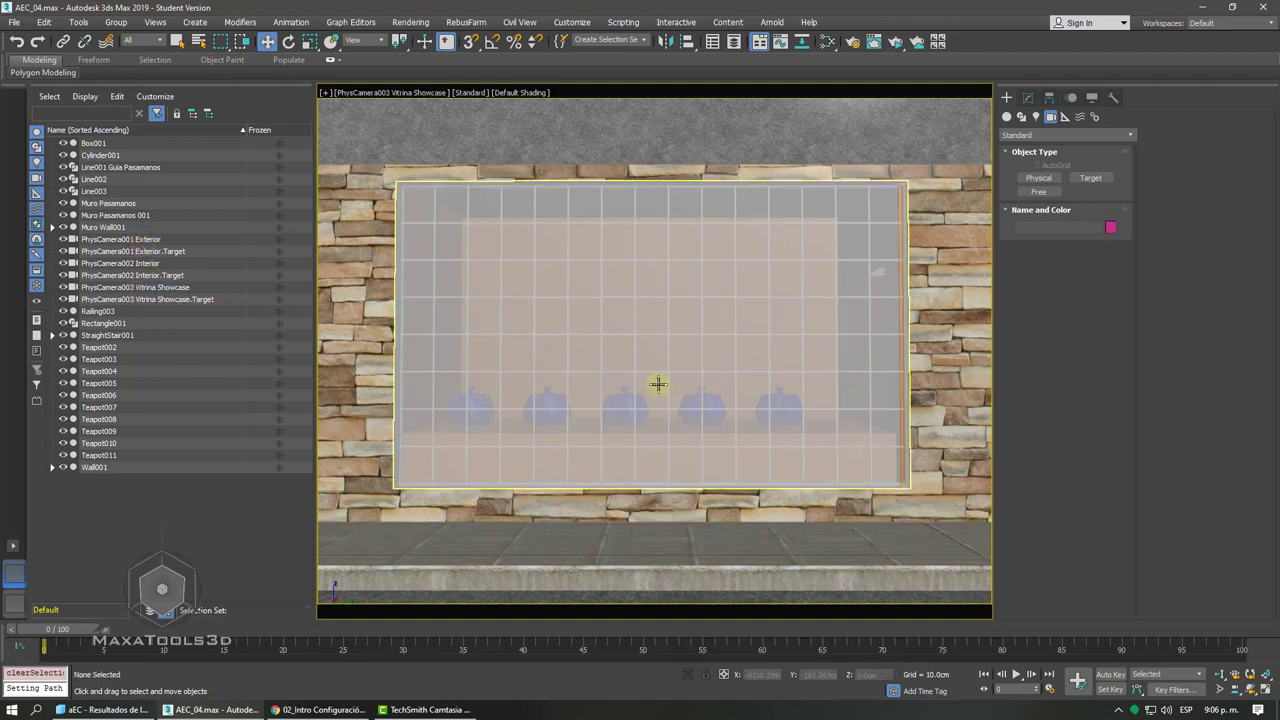
key(c)
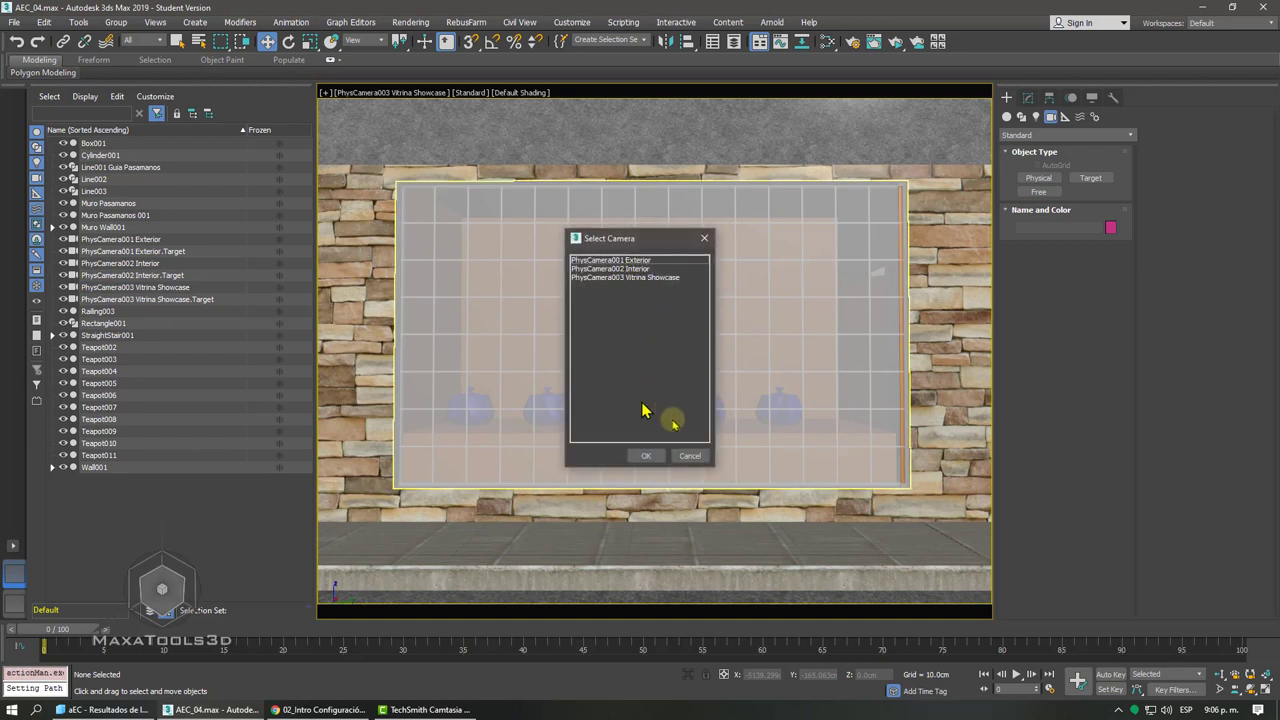
click(690, 456)
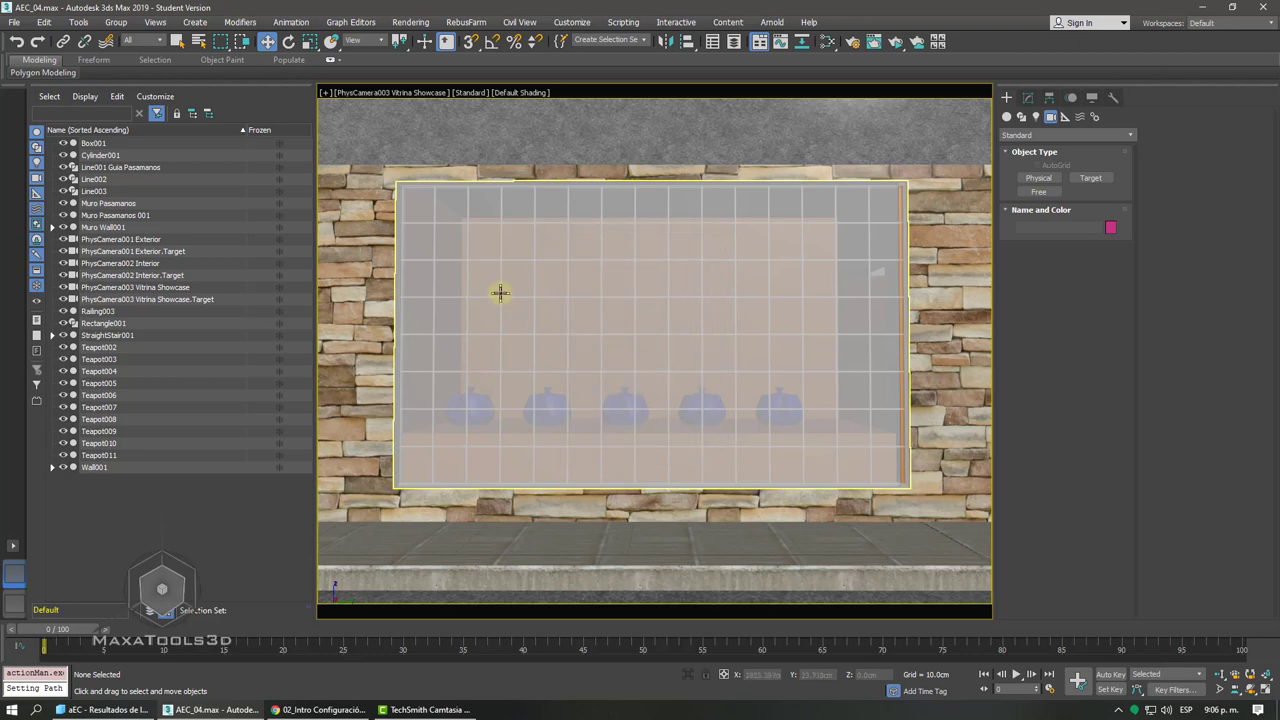
key(p)
scroll(501, 292, down, 5)
- Orbit around the house and select the PhysCamera002 Interior camera
mouse_move(501, 292)
alt+middle_down()
mouse_move(414, 349)
mouse_move(476, 395)
mouse_move(607, 355)
alt+middle_up()
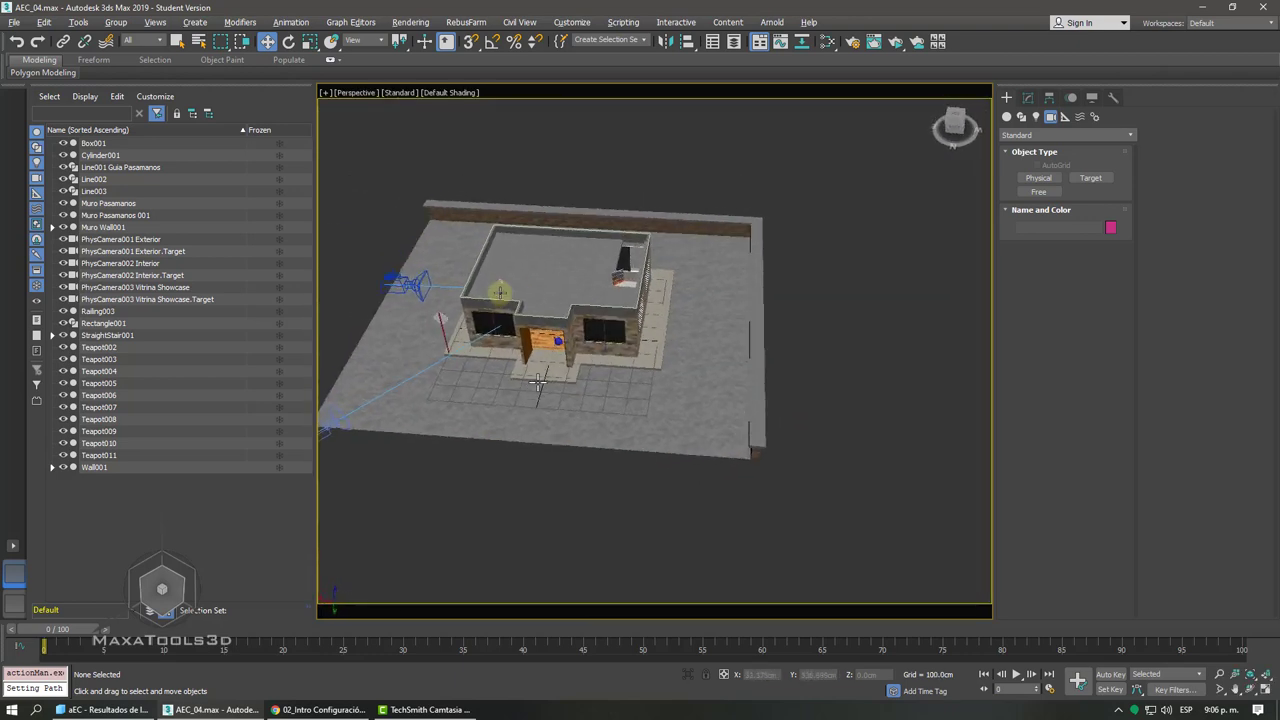
scroll(607, 355, up, 4)
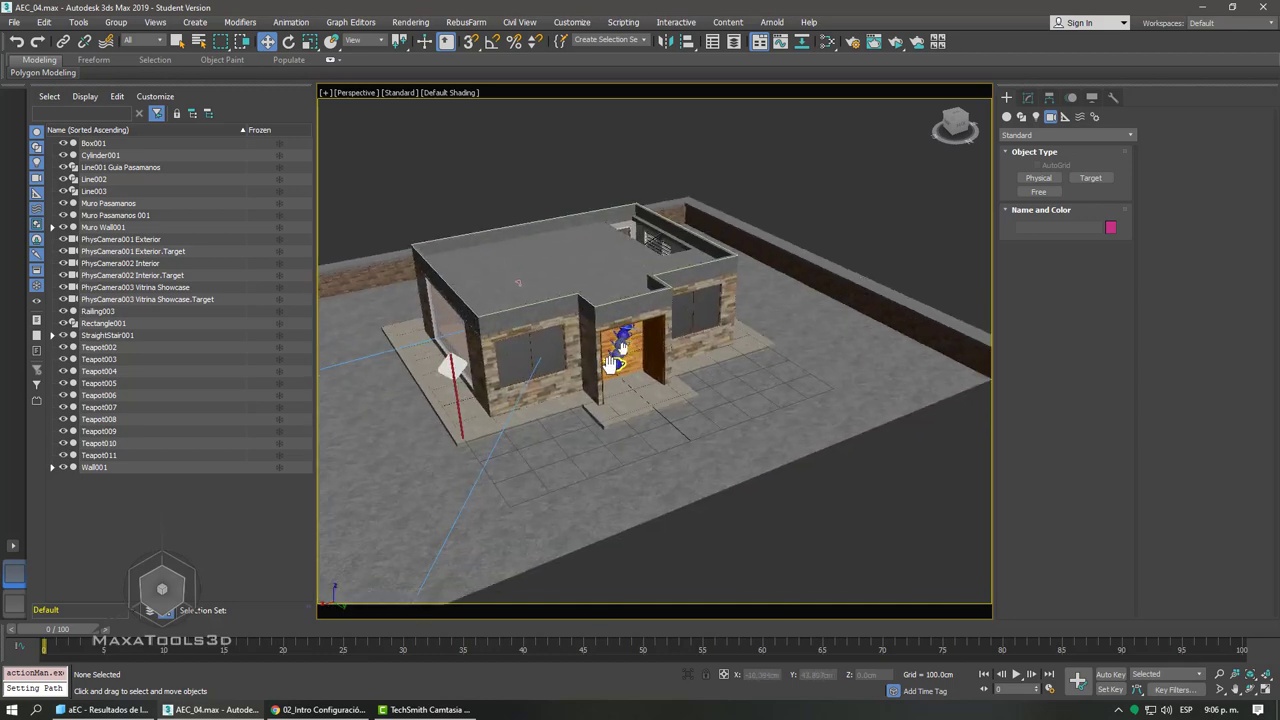
alt+middle_drag(612, 356, 625, 350)
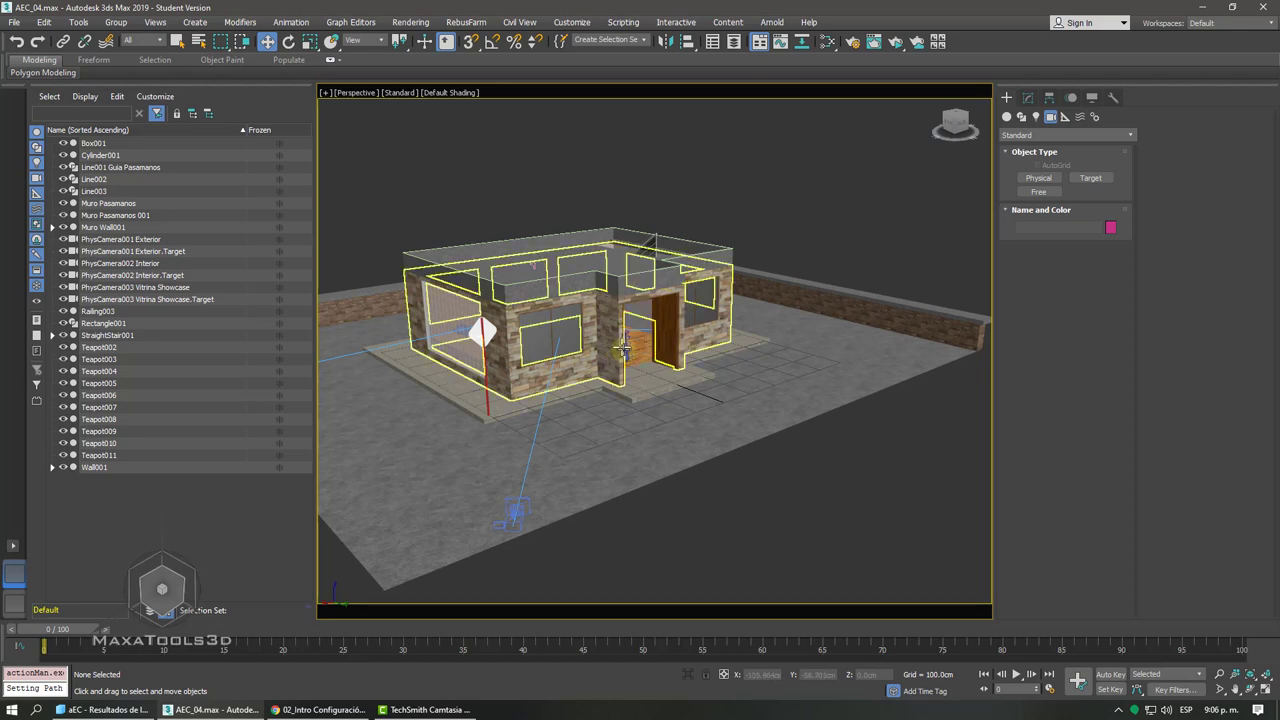
alt+middle_drag(622, 349, 600, 335)
scroll(600, 335, up, 5)
scroll(532, 236, up, 5)
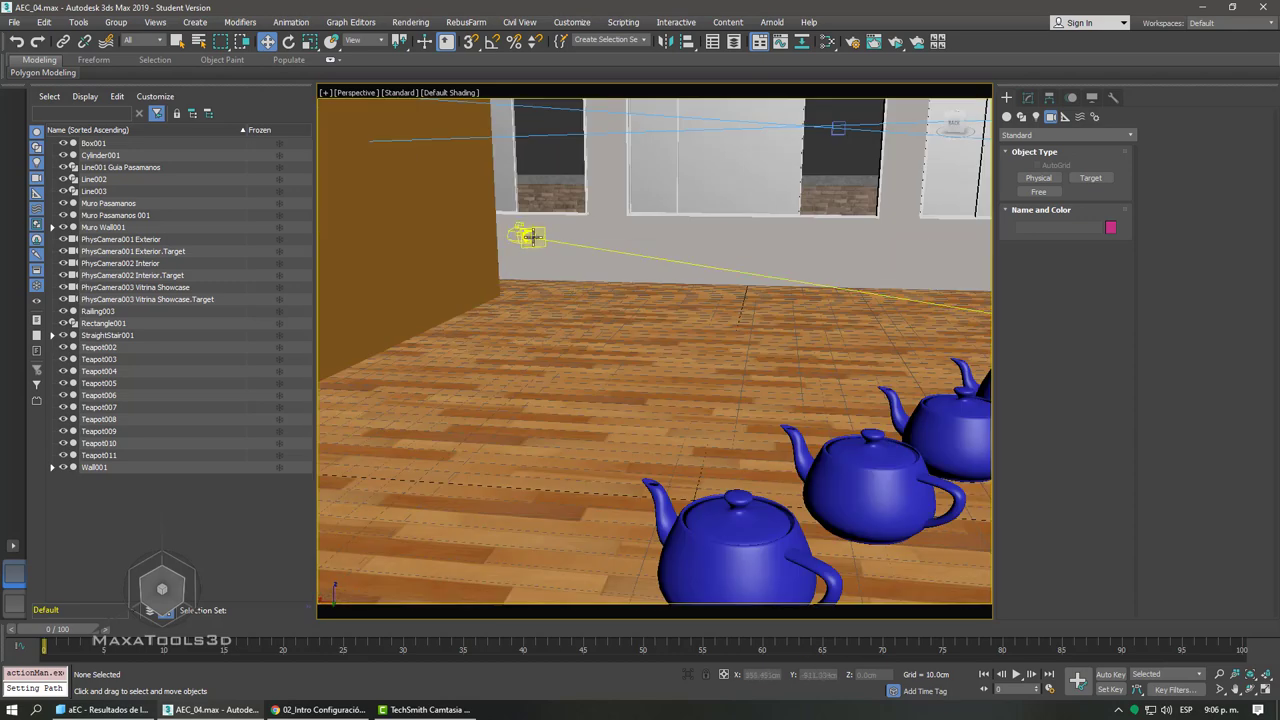
click(532, 236)
- Look through the interior camera to check its shot of the teapots
scroll(600, 340, down, 10)
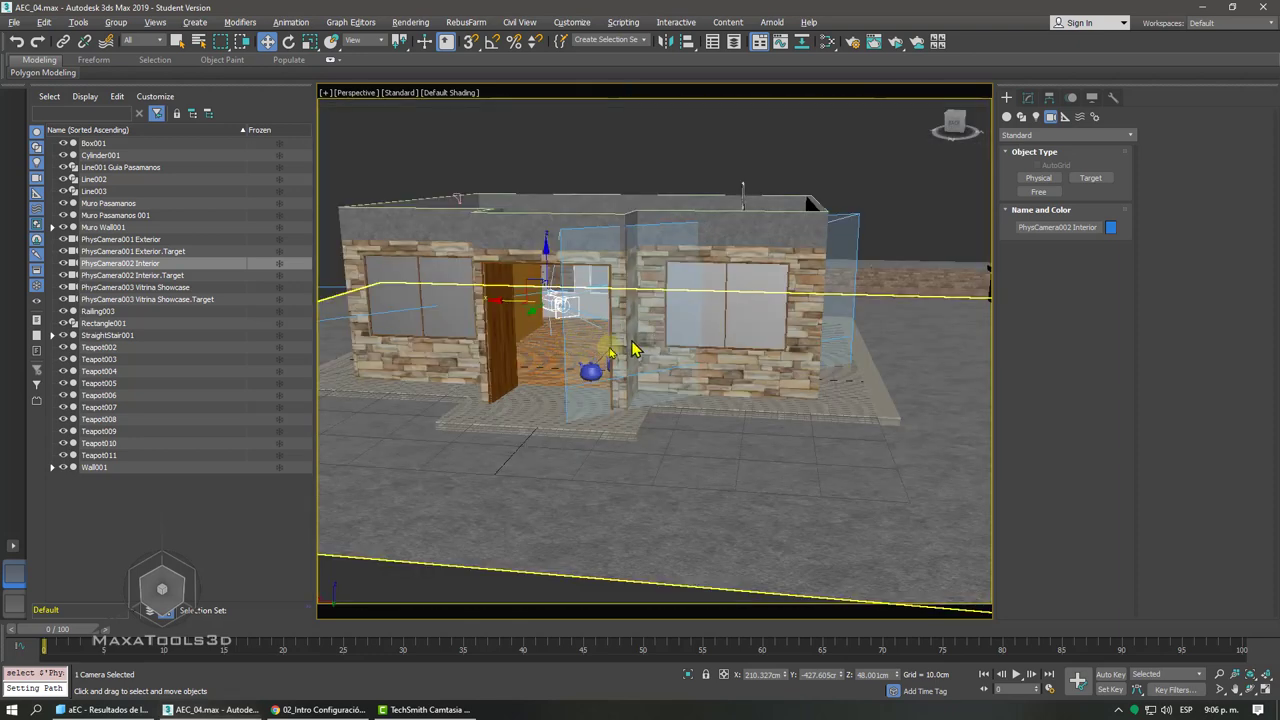
alt+middle_drag(632, 350, 610, 347)
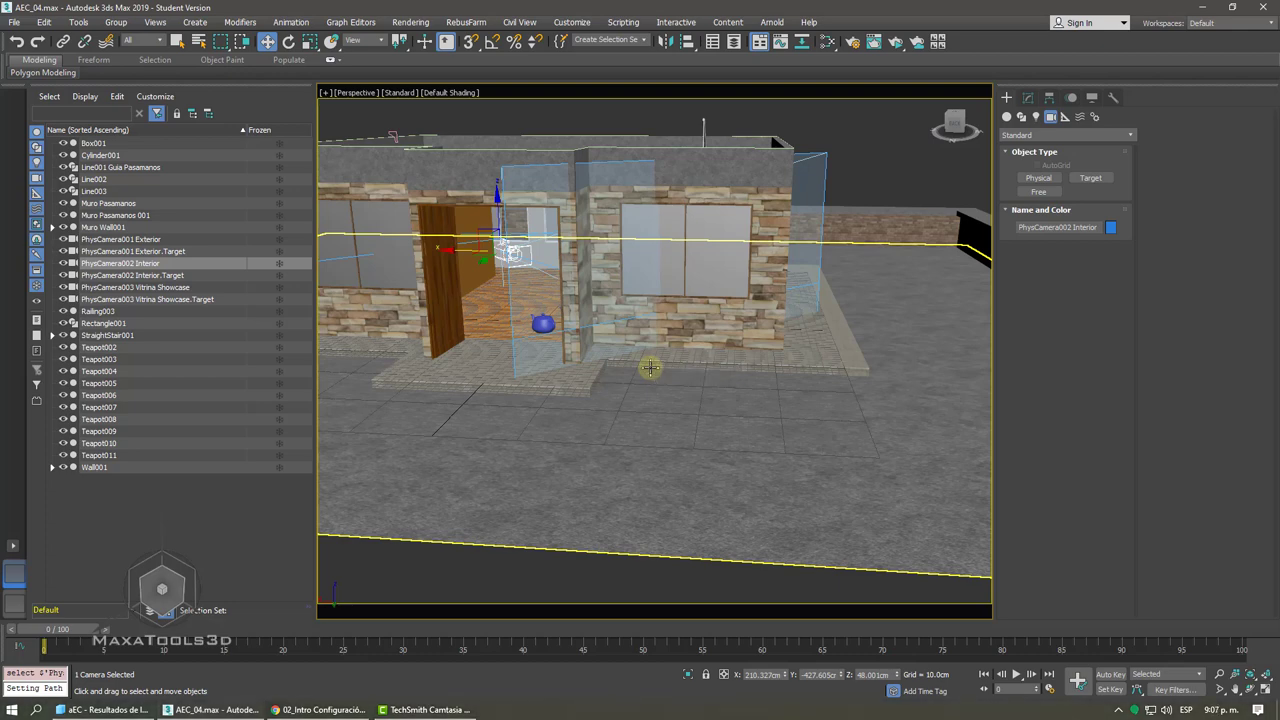
key(c)
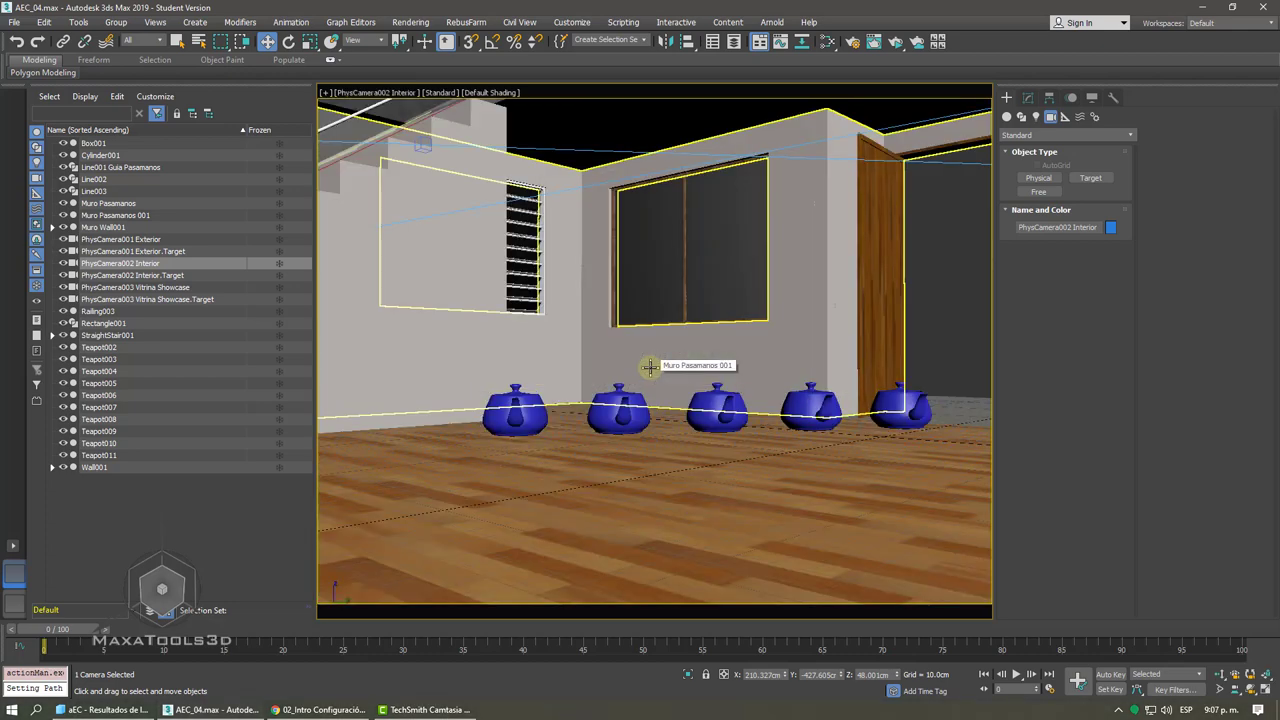
click(940, 302)
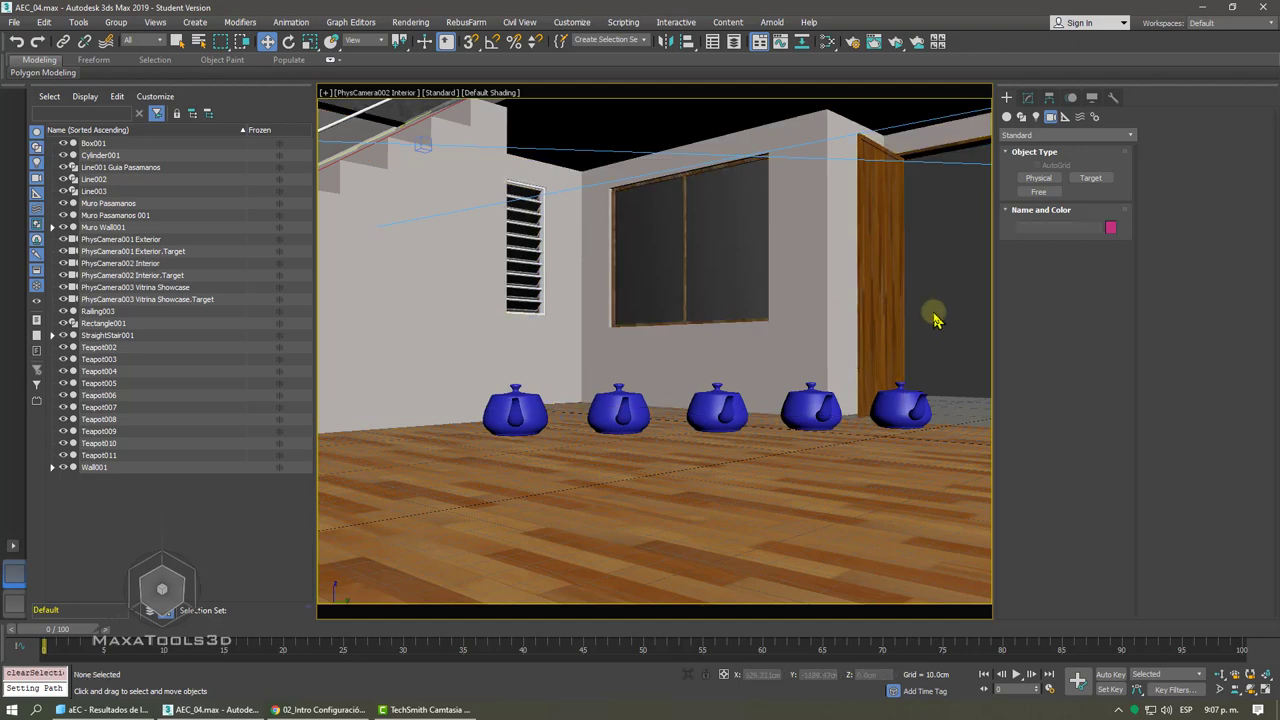
- Switch to a wireframe Front view and recentre the house
key(f)
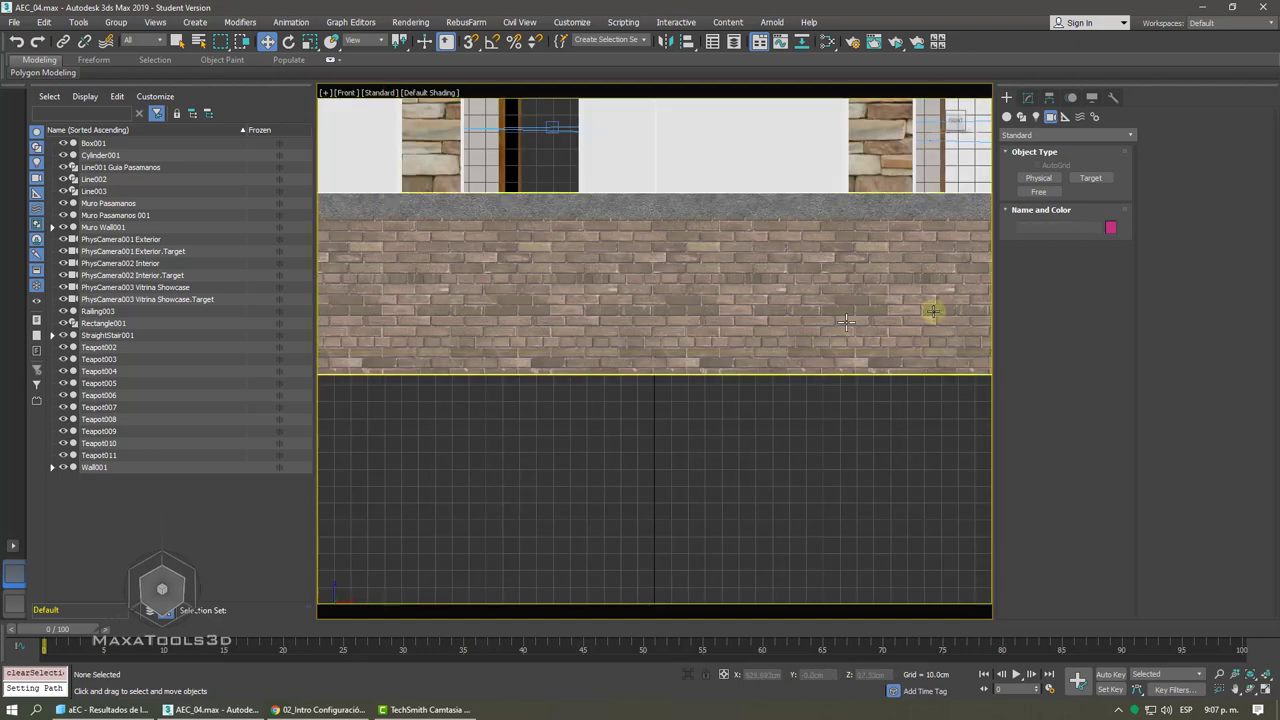
scroll(931, 309, down, 3)
scroll(930, 310, down, 2)
key(F3)
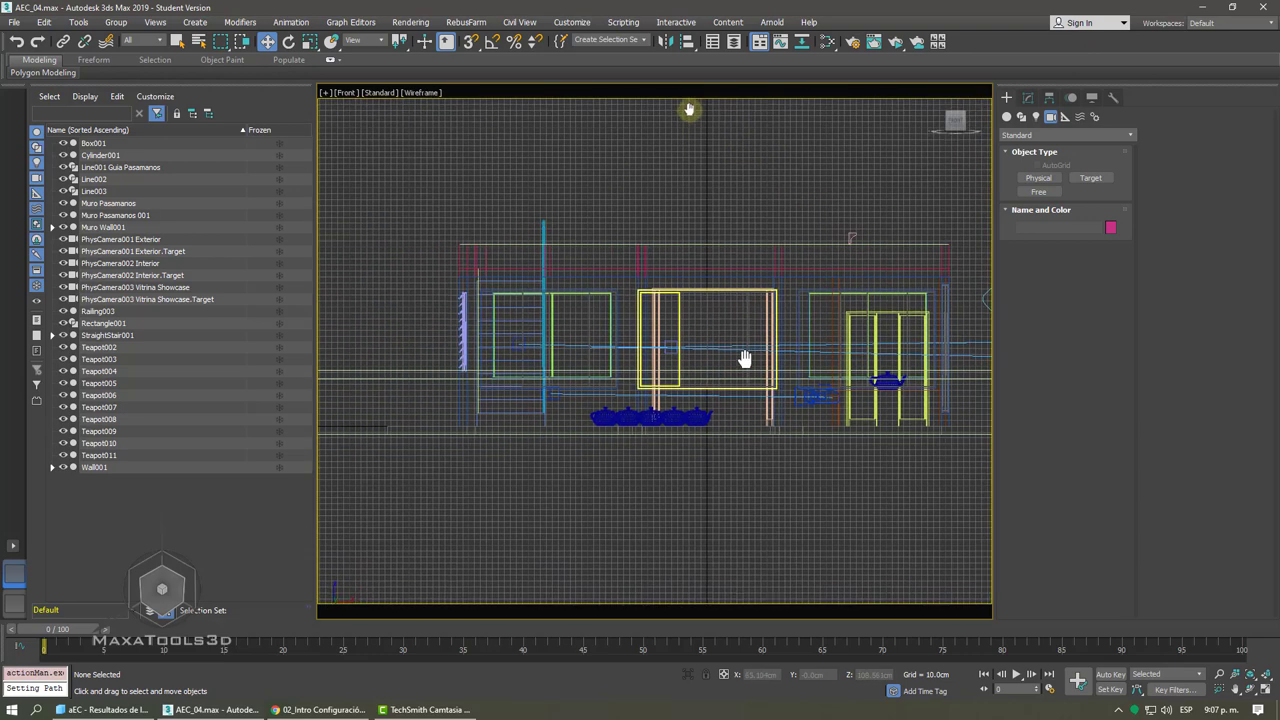
middle_drag(609, 217, 612, 225)
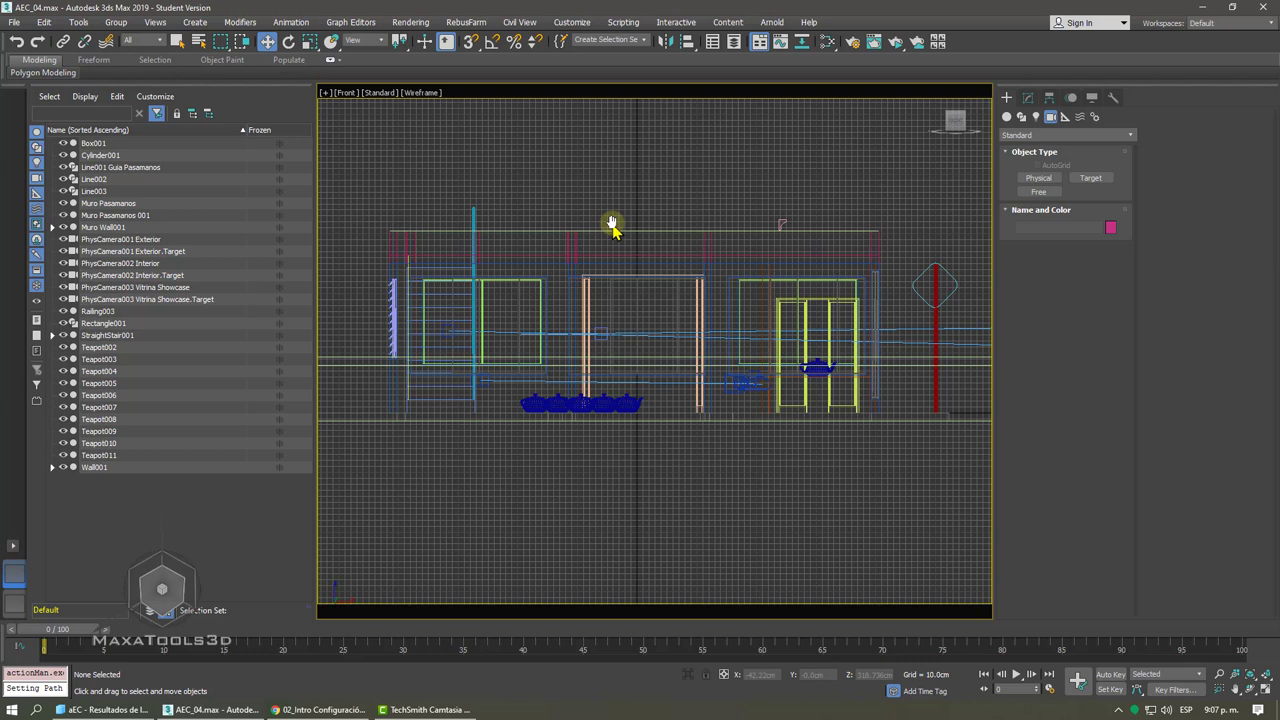
- Choose the Arnold light family with the Quad shape in the Create panel's Lights
click(1037, 117)
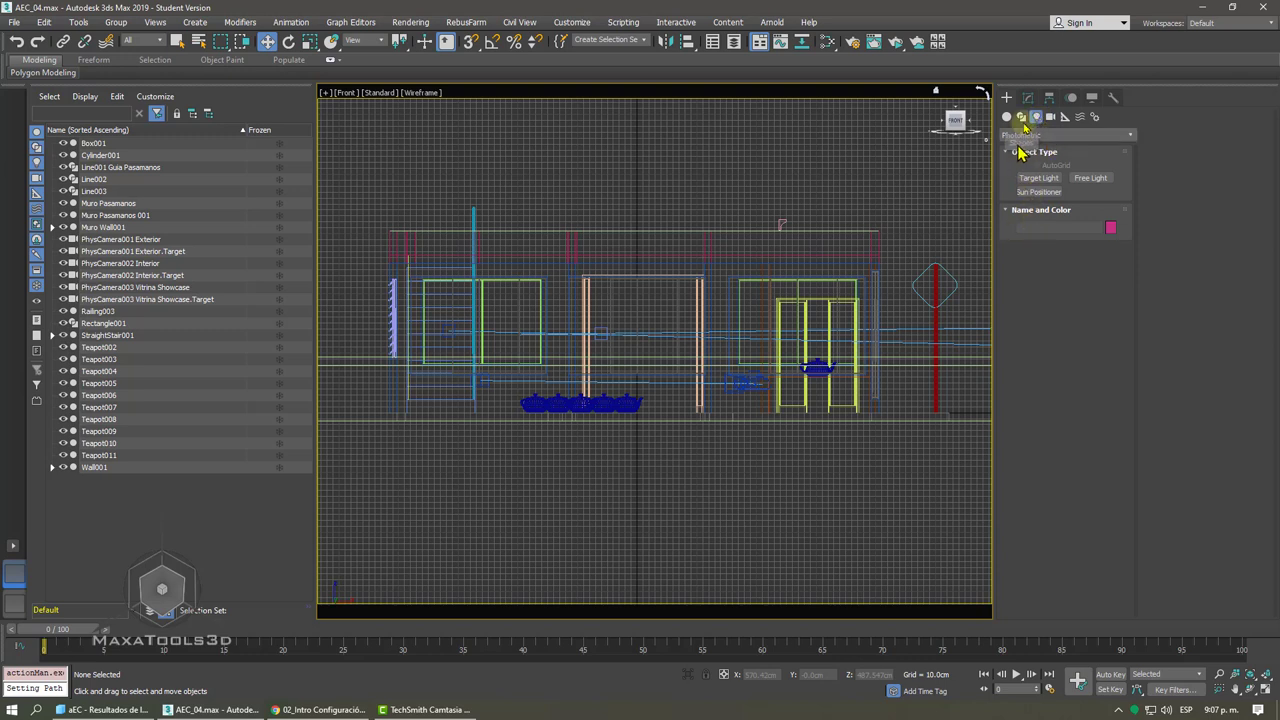
click(1038, 140)
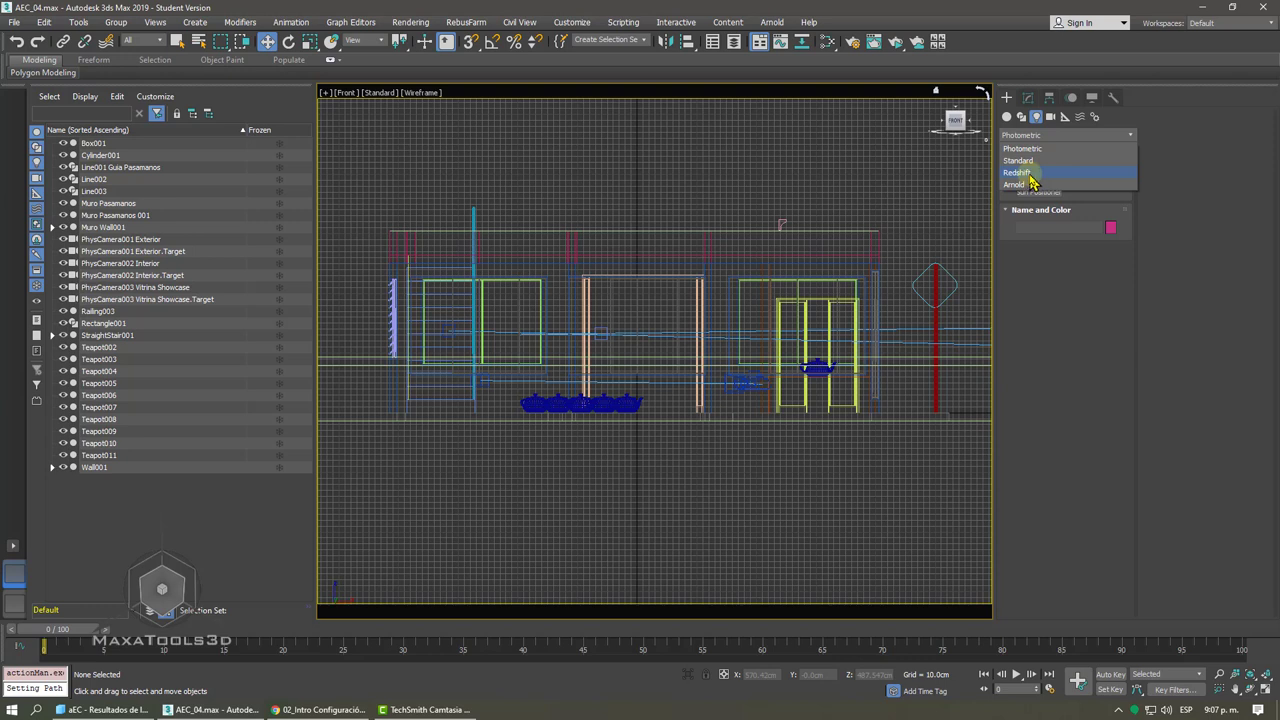
click(1029, 175)
click(1022, 135)
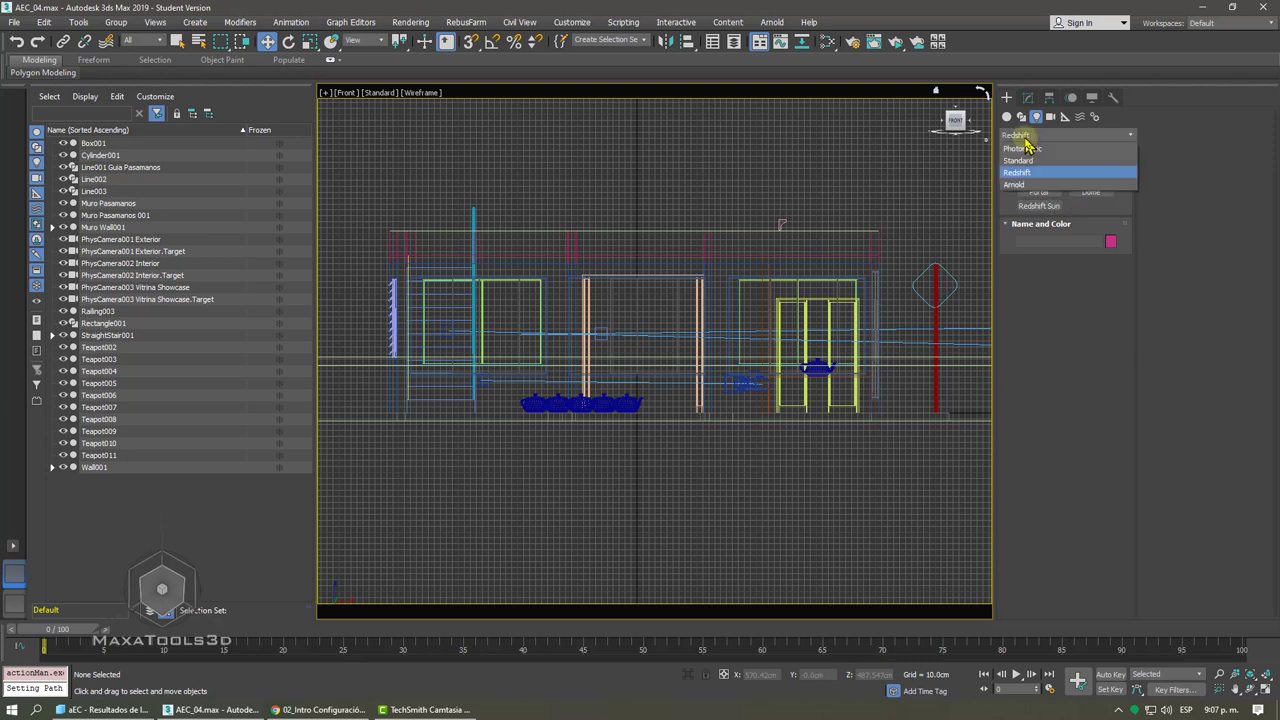
click(1024, 185)
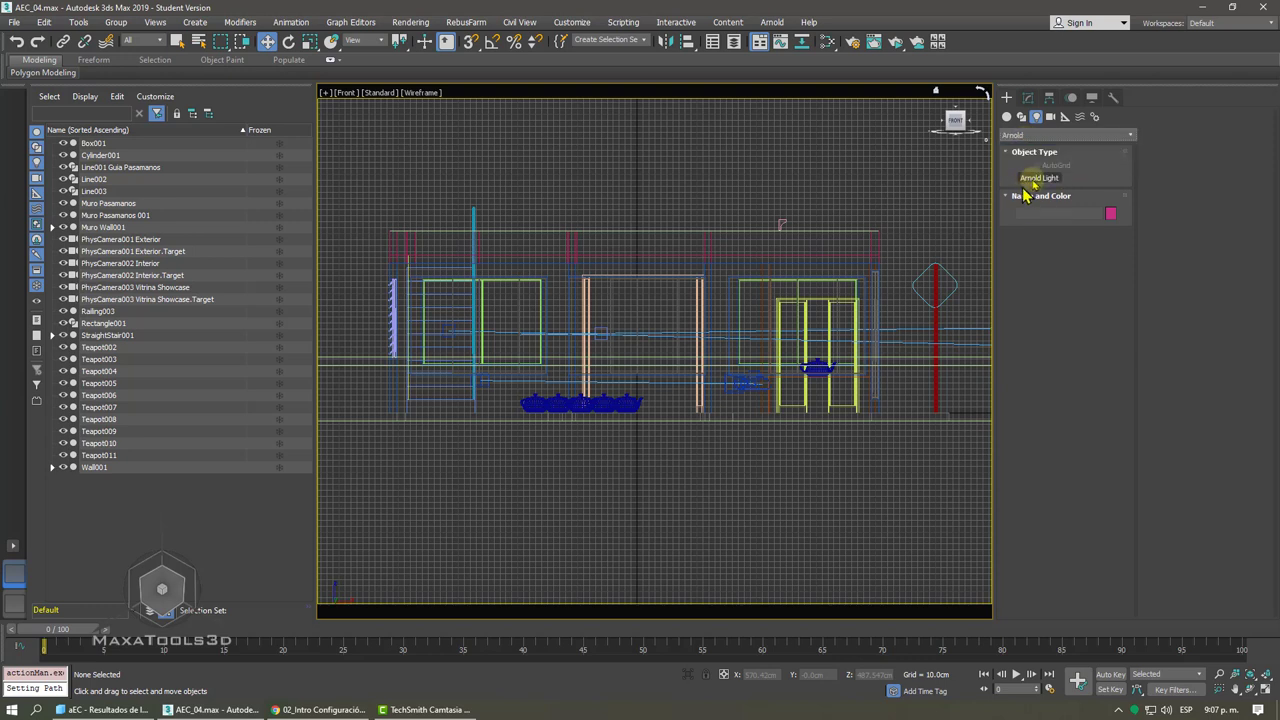
click(1040, 178)
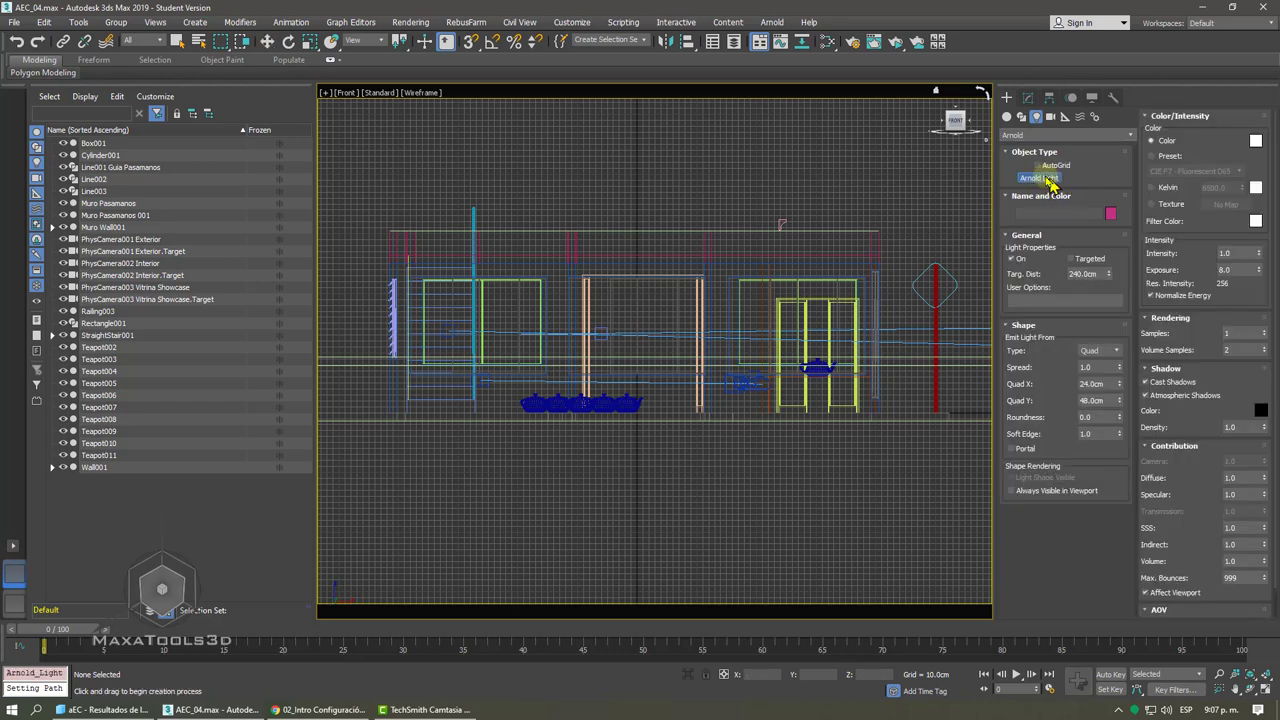
click(1117, 350)
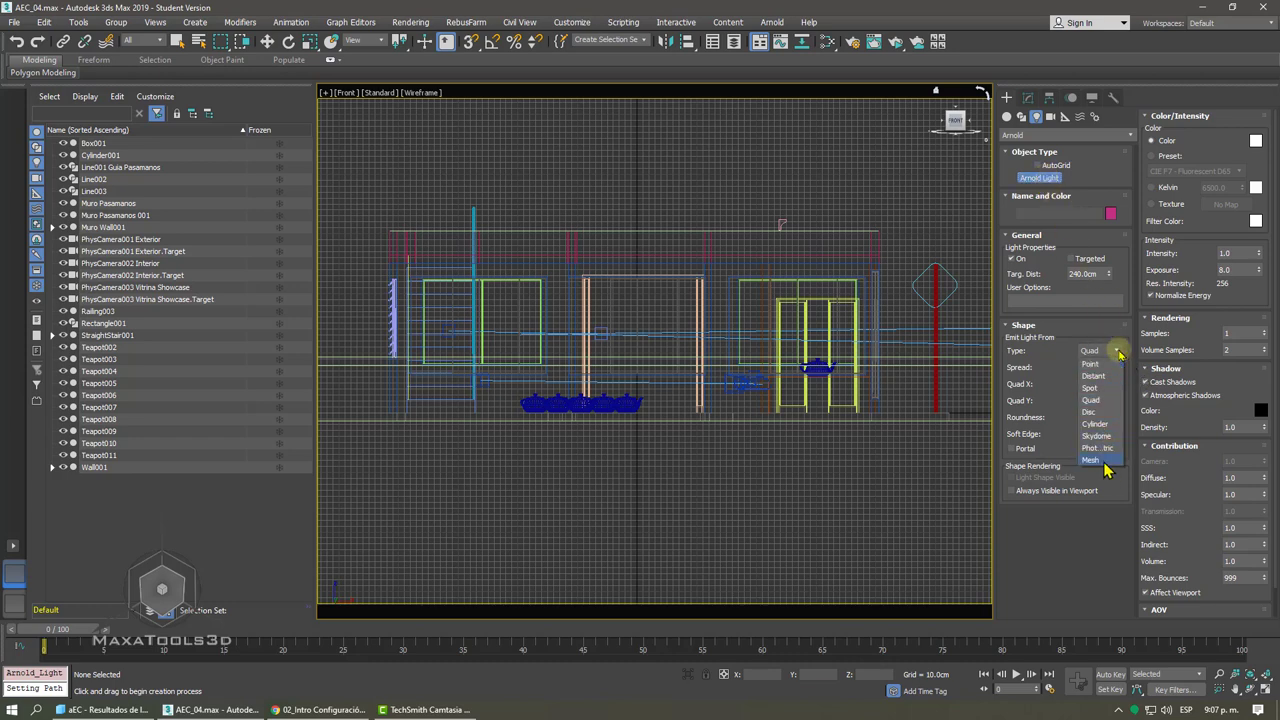
click(1027, 177)
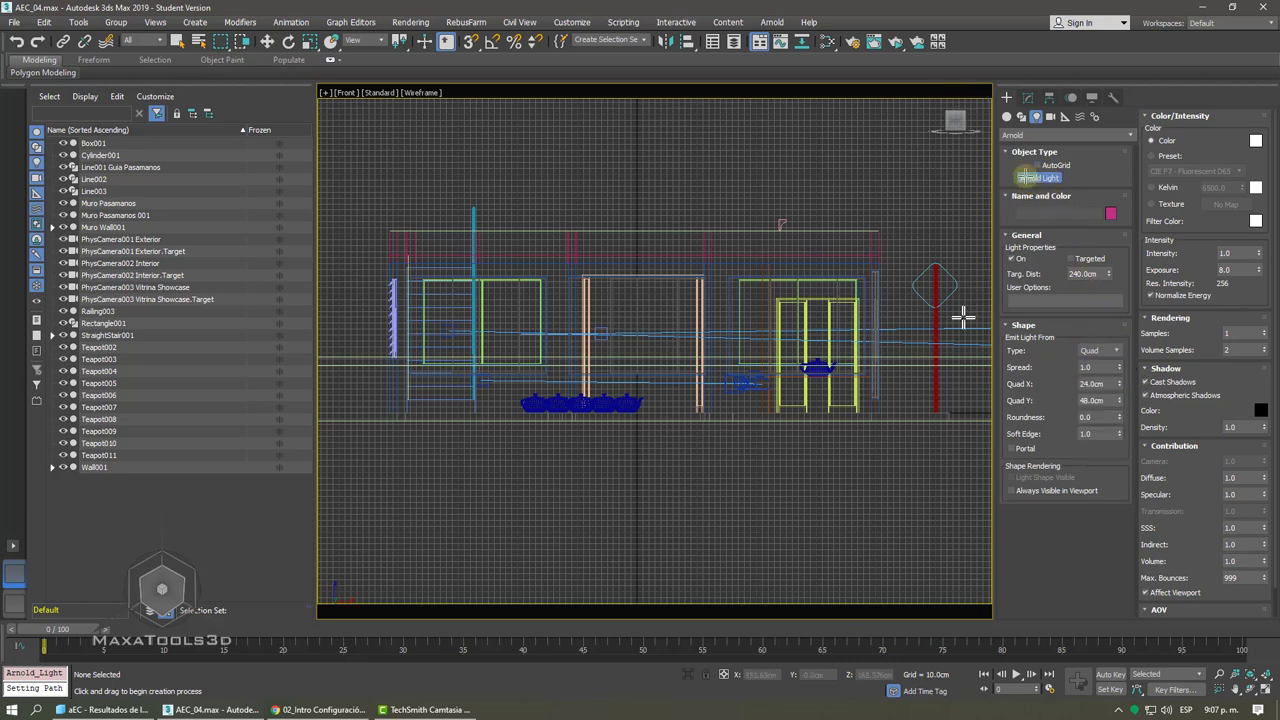
click(1027, 178)
click(1025, 178)
- Drag the targeted quad light in the Front view above the teapots, aimed downward, then go Perspective
scroll(700, 262, up, 2)
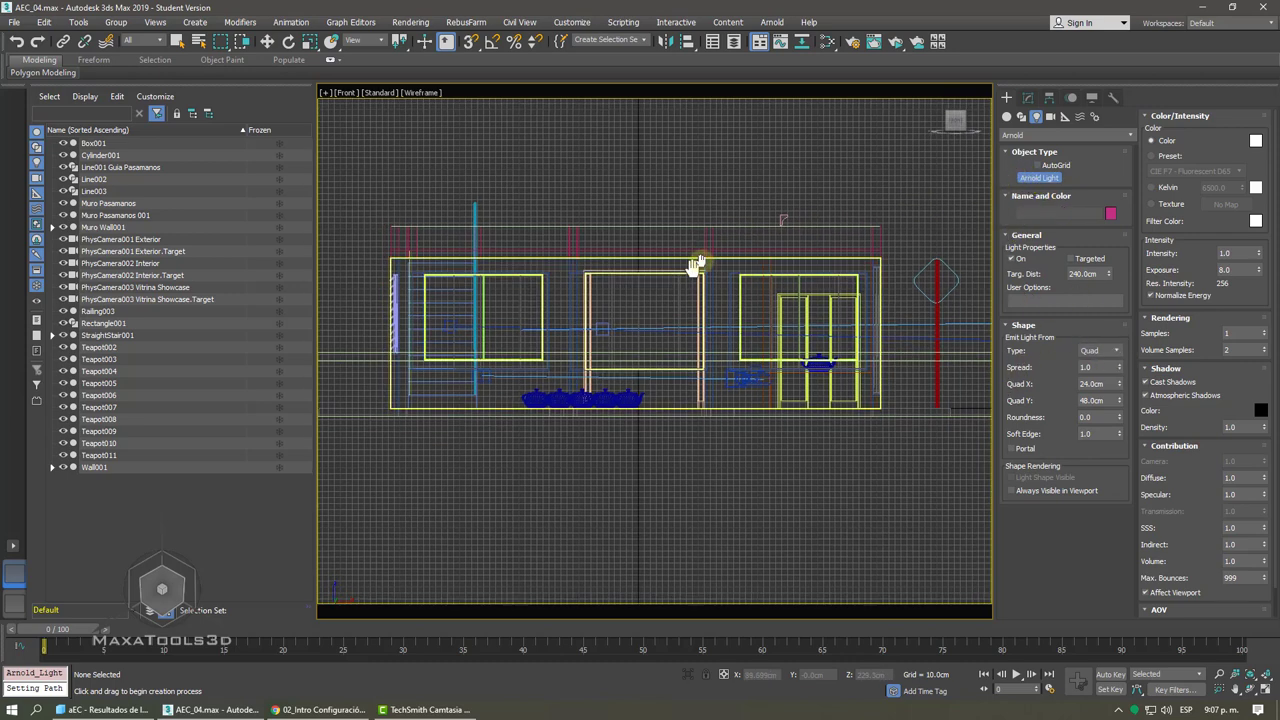
scroll(695, 264, up, 3)
scroll(705, 260, up, 1)
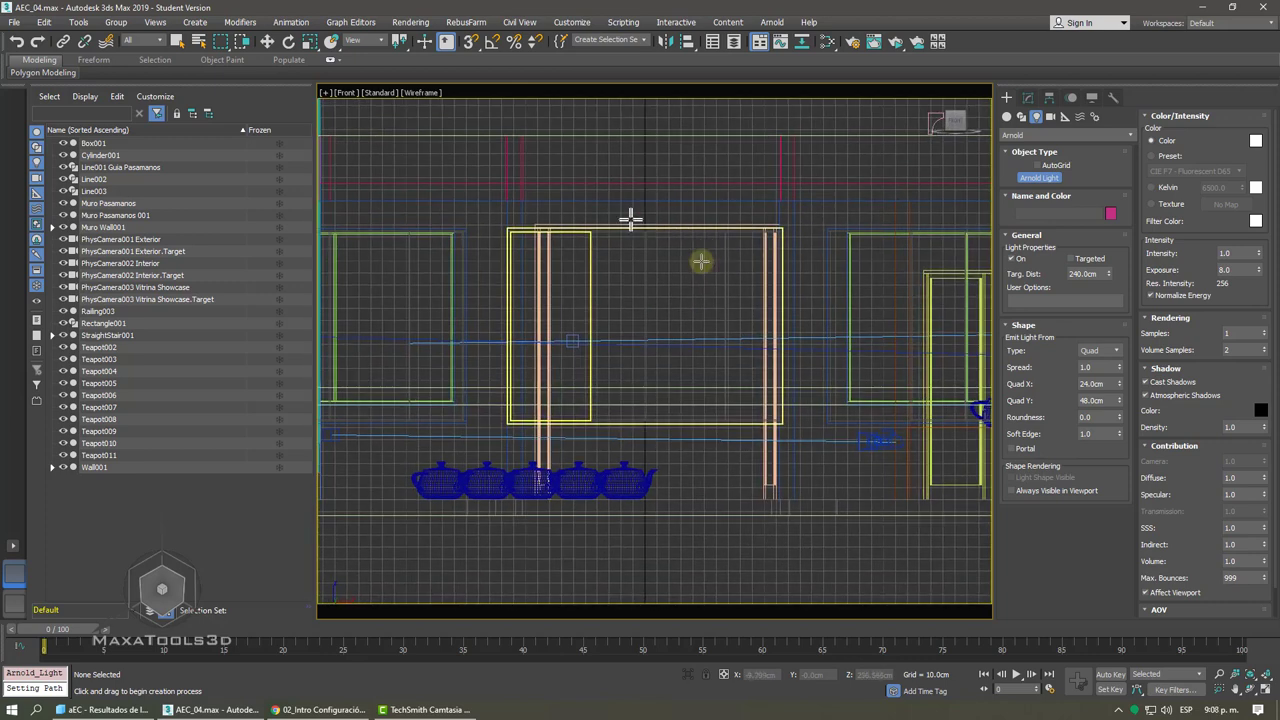
key(F3)
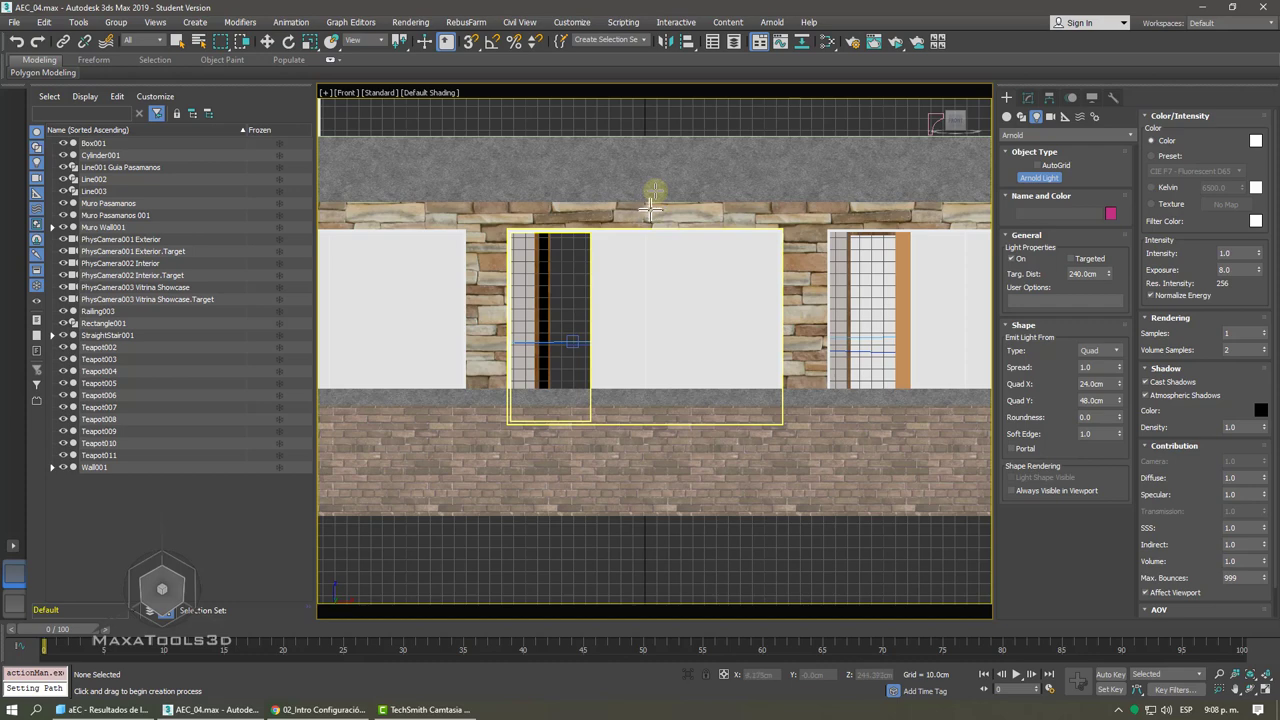
key(F3)
drag(640, 214, 636, 495)
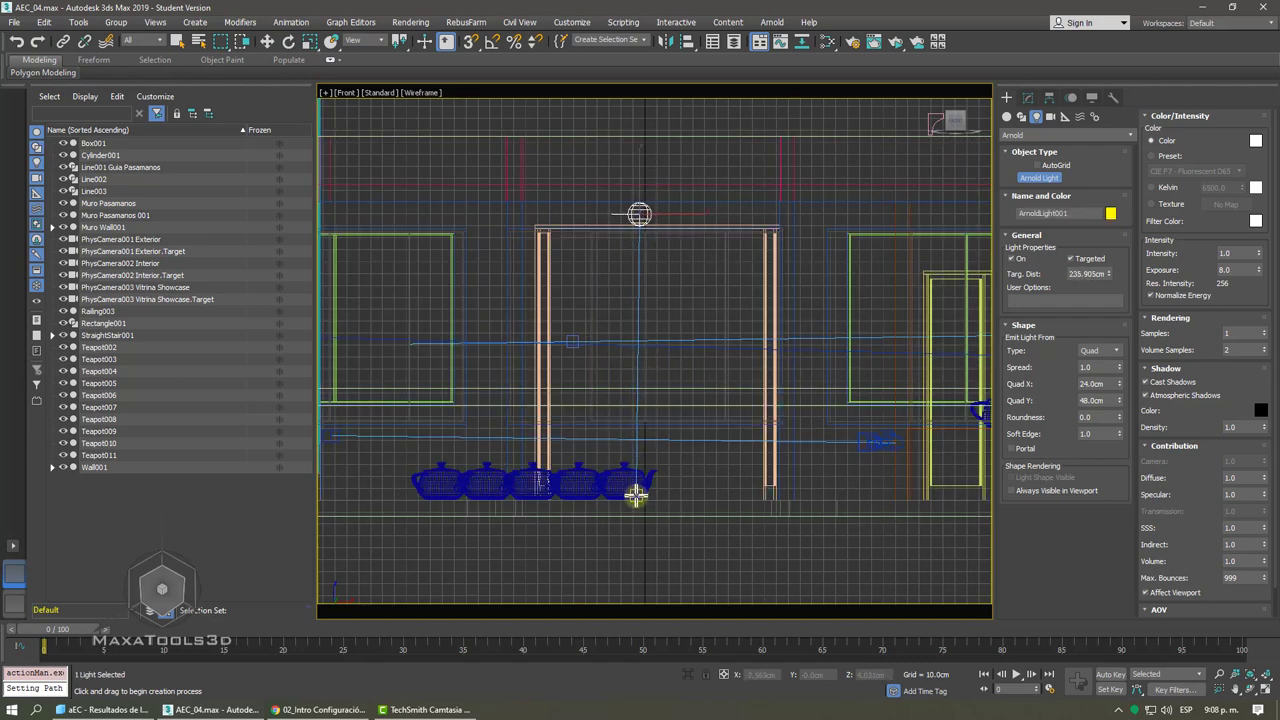
drag(636, 497, 638, 500)
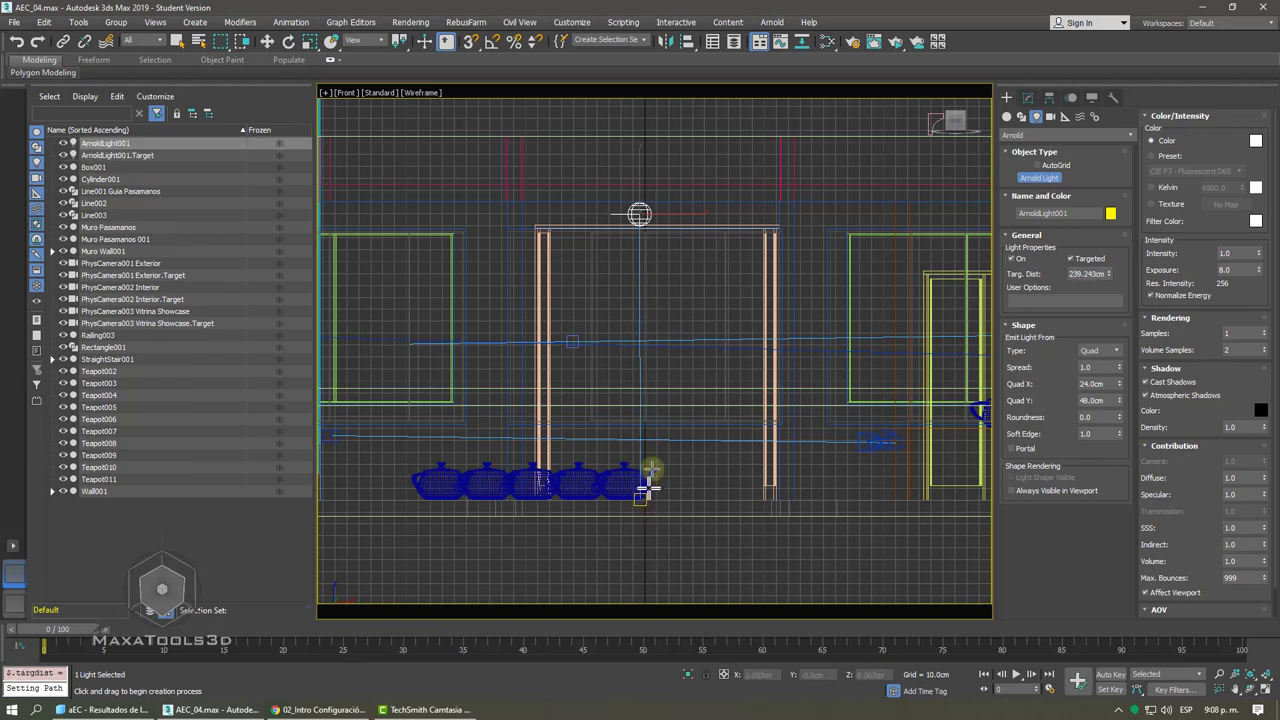
key(w)
mouse_move(665, 264)
middle_down()
mouse_move(578, 396)
mouse_move(517, 370)
mouse_move(503, 309)
mouse_move(671, 255)
middle_up()
key(p)
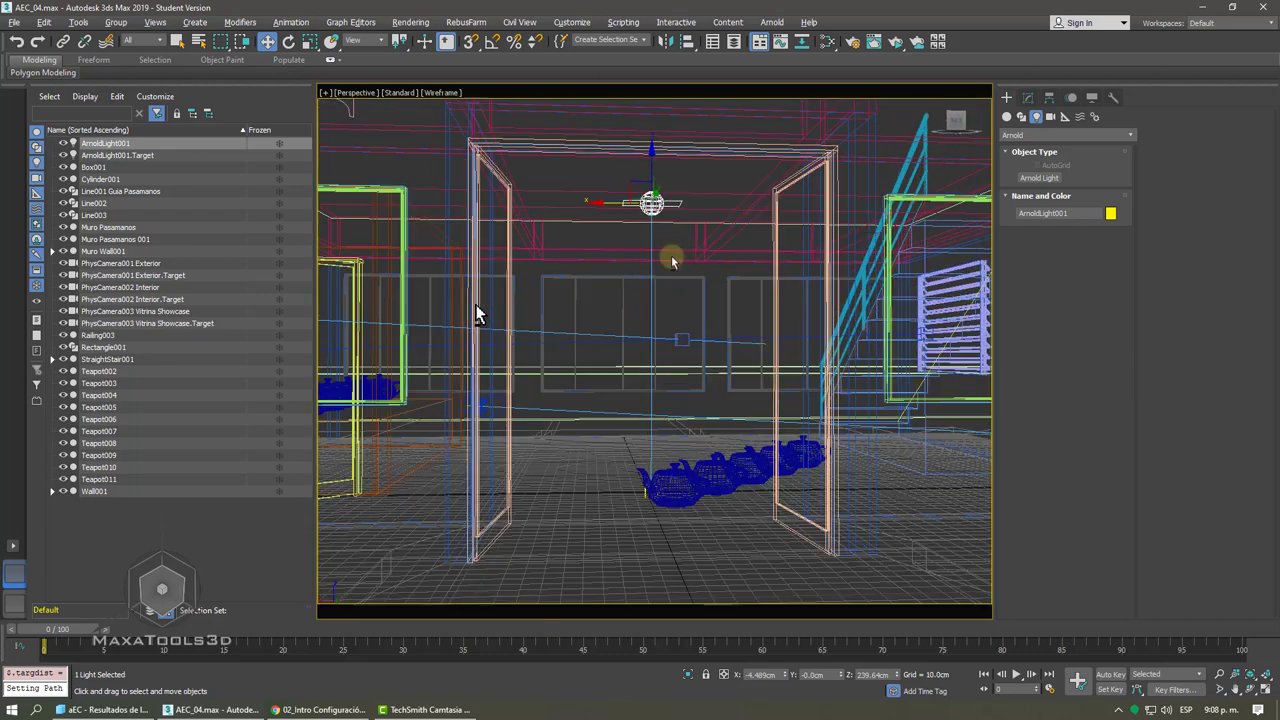
- In shaded view, raise ArnoldLight001 higher in the room
scroll(671, 255, up, 3)
key(F3)
scroll(671, 255, down, 3)
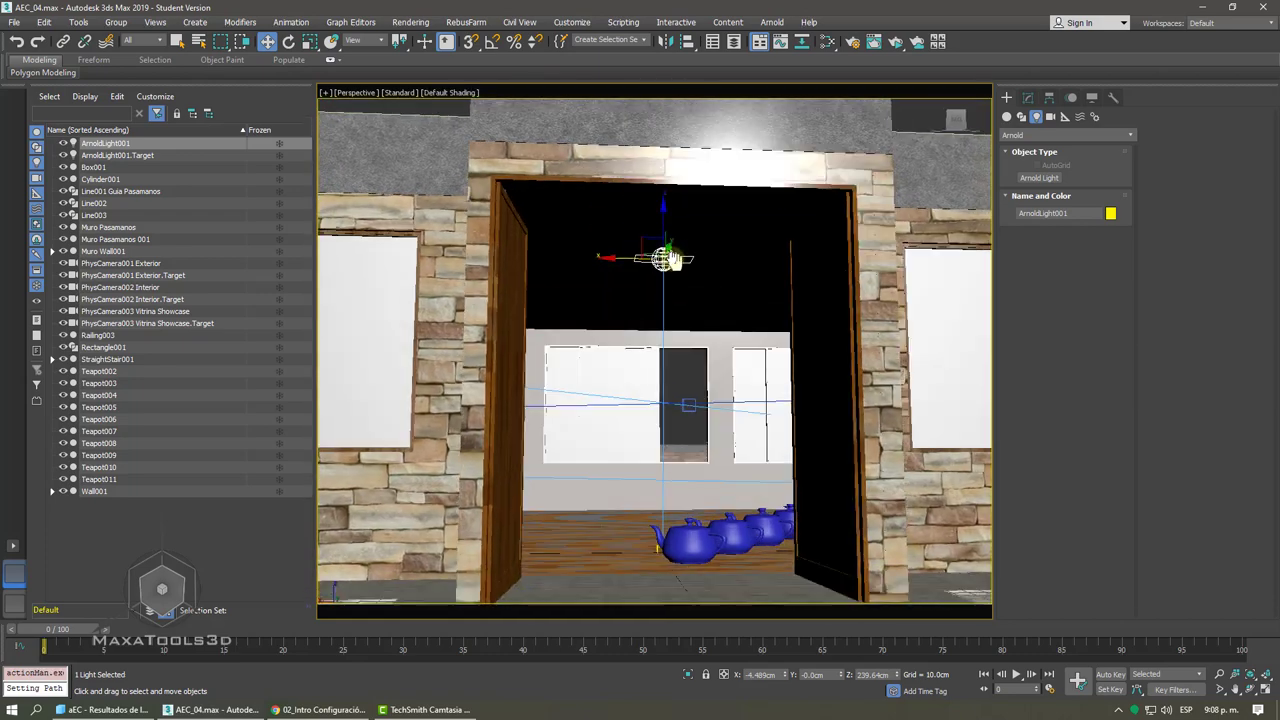
scroll(665, 243, up, 3)
mouse_move(665, 243)
mouse_down()
mouse_move(644, 182)
mouse_move(652, 218)
mouse_up()
scroll(651, 218, down, 5)
scroll(655, 240, down, 2)
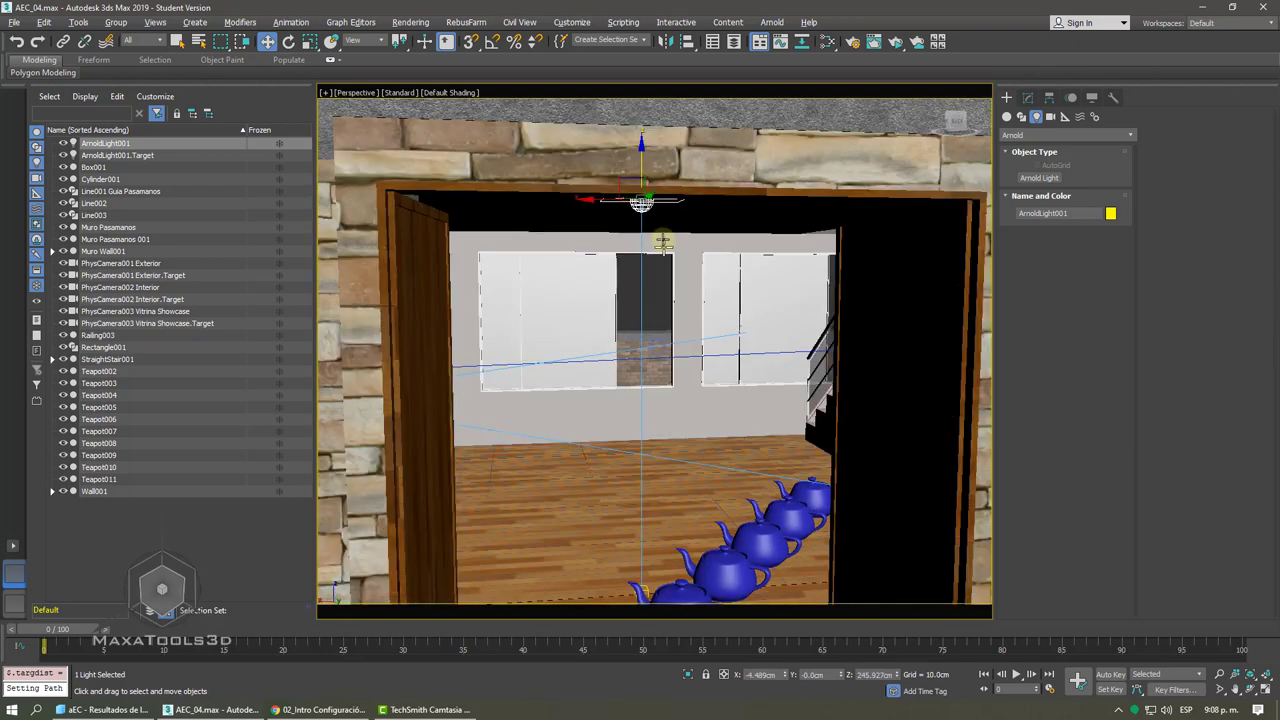
- Select the light together with its target and move both up toward the window
click(643, 331)
mouse_move(643, 331)
alt+middle_down()
mouse_move(652, 320)
mouse_move(630, 402)
alt+middle_up()
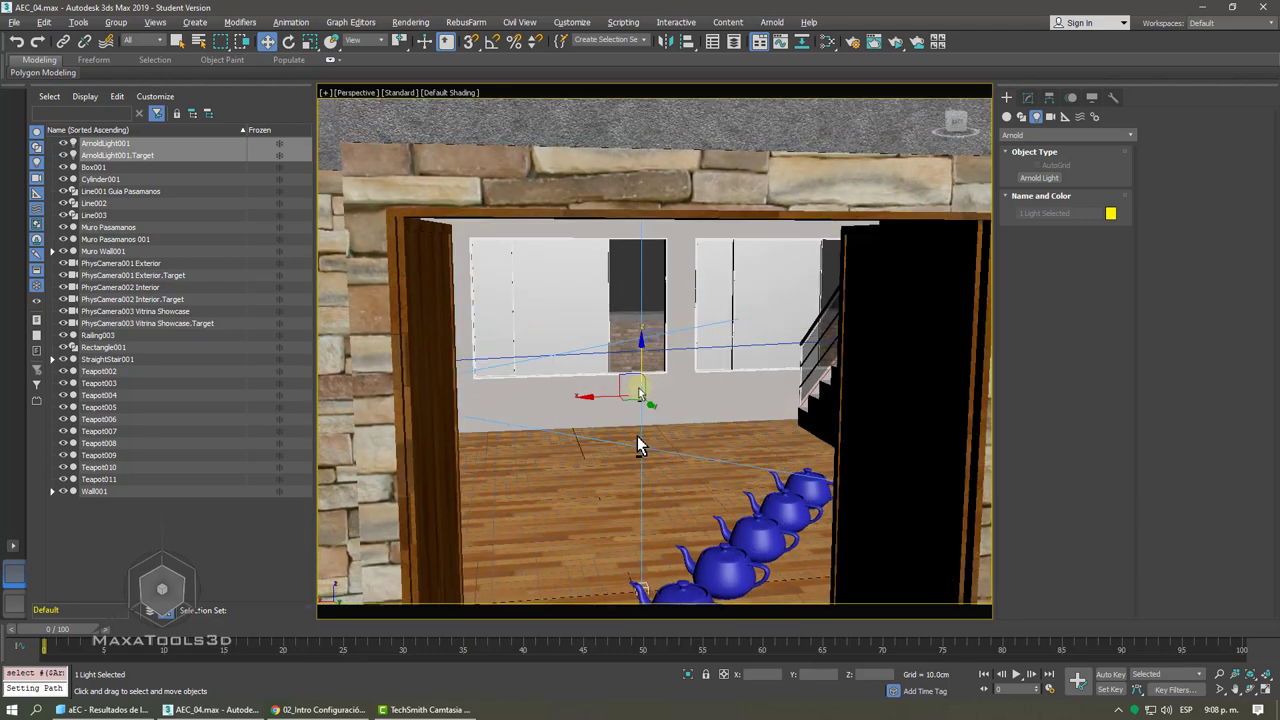
drag(630, 402, 634, 368)
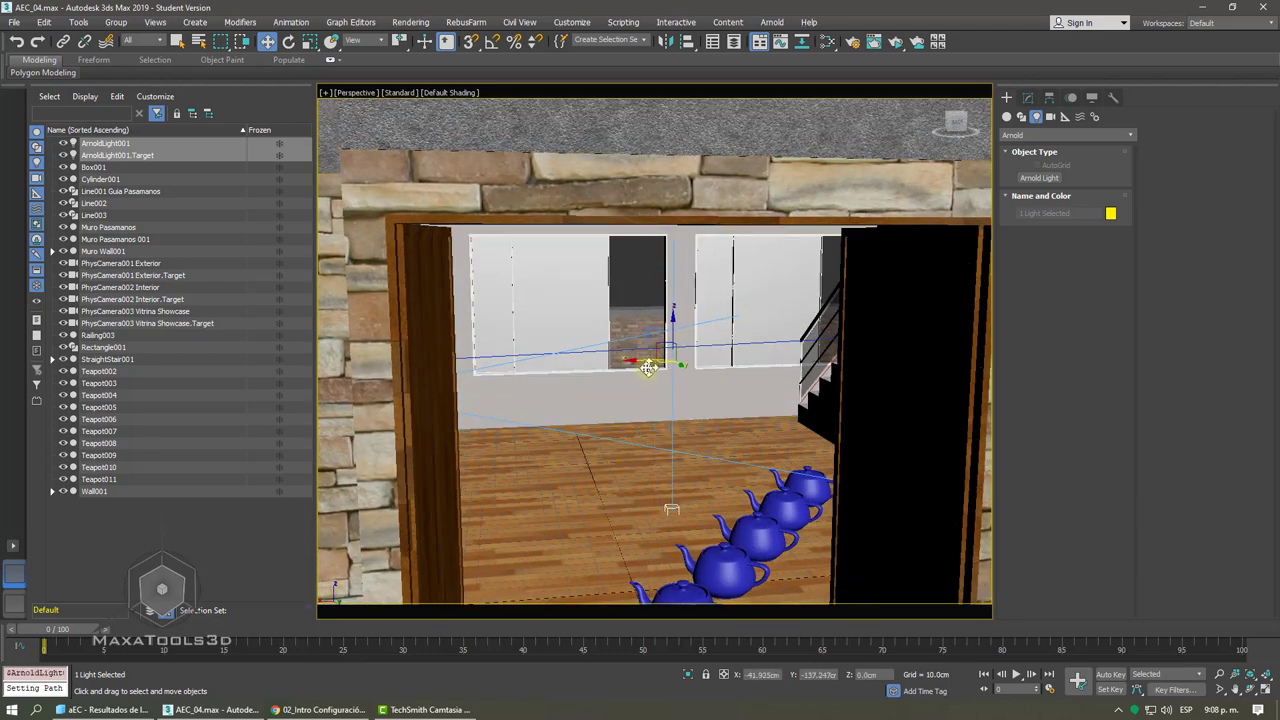
scroll(634, 368, down, 5)
mouse_move(634, 368)
alt+middle_down()
mouse_move(692, 372)
mouse_move(680, 300)
mouse_move(694, 246)
alt+middle_up()
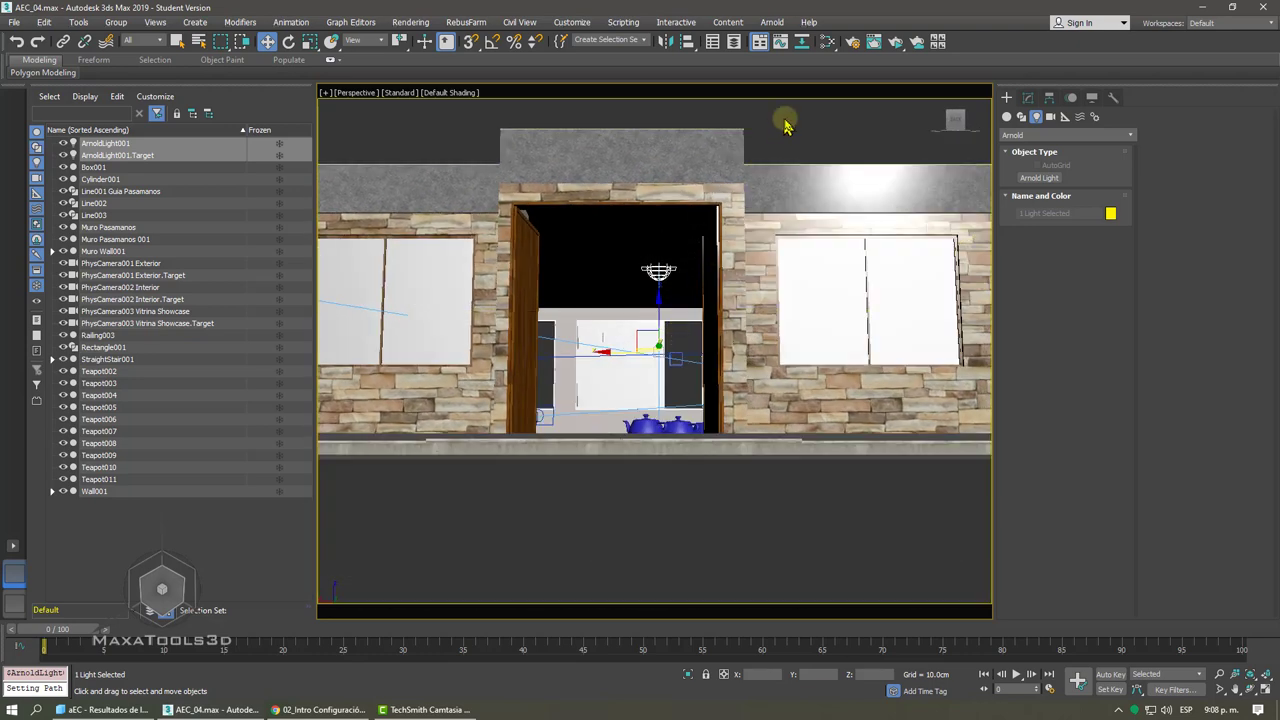
- Reselect ArnoldLight001 and bring up the Select Camera list
click(698, 245)
click(706, 243)
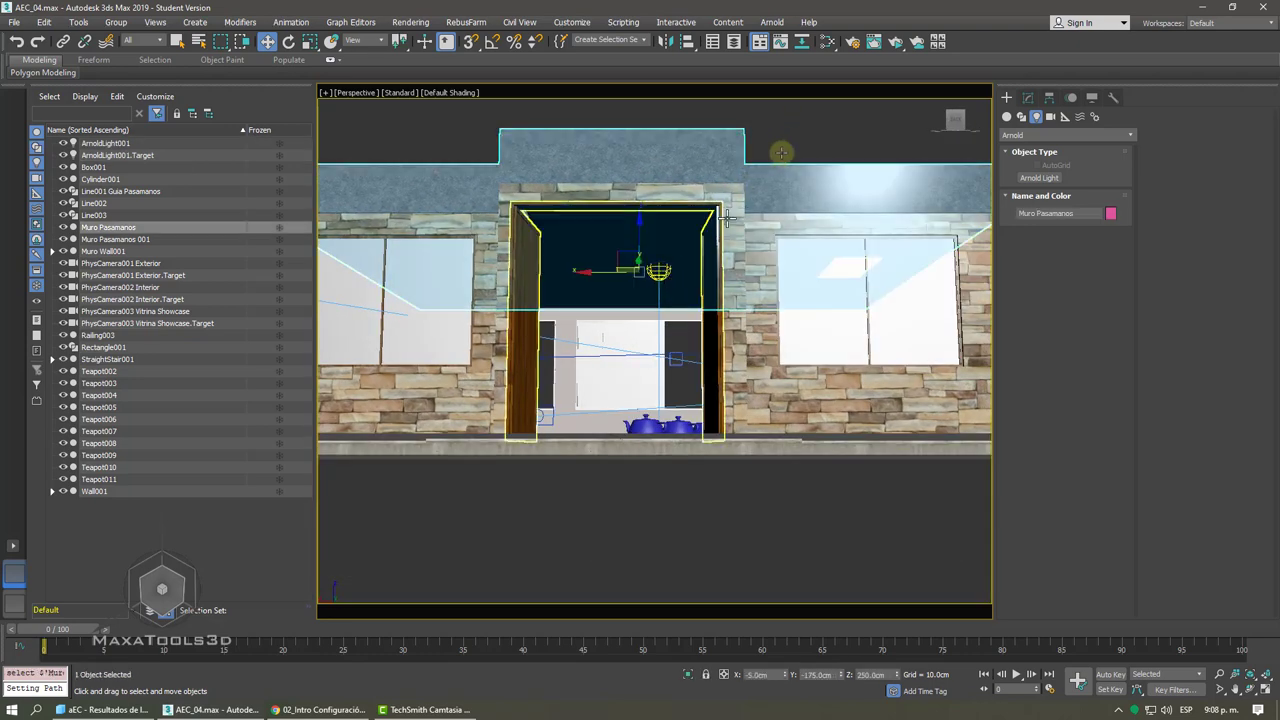
click(660, 270)
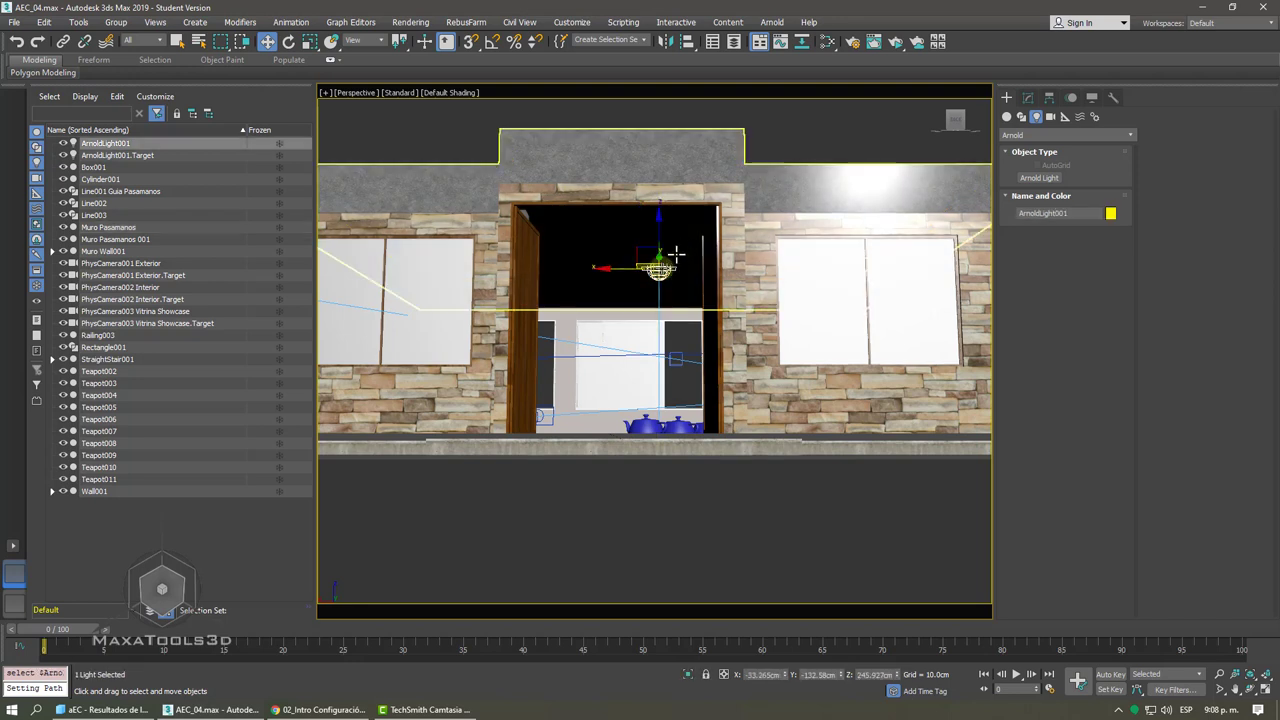
key(c)
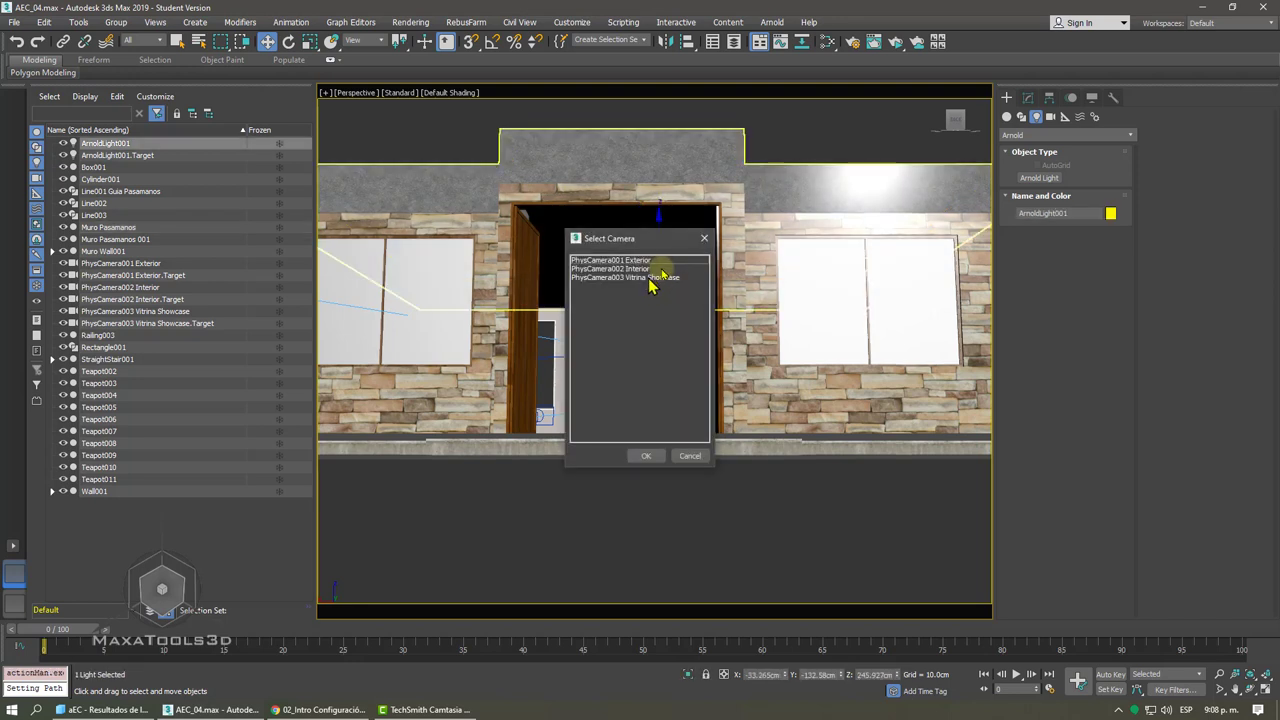
- Look through PhysCamera001 Exterior, then switch to PhysCamera002 Interior
click(640, 261)
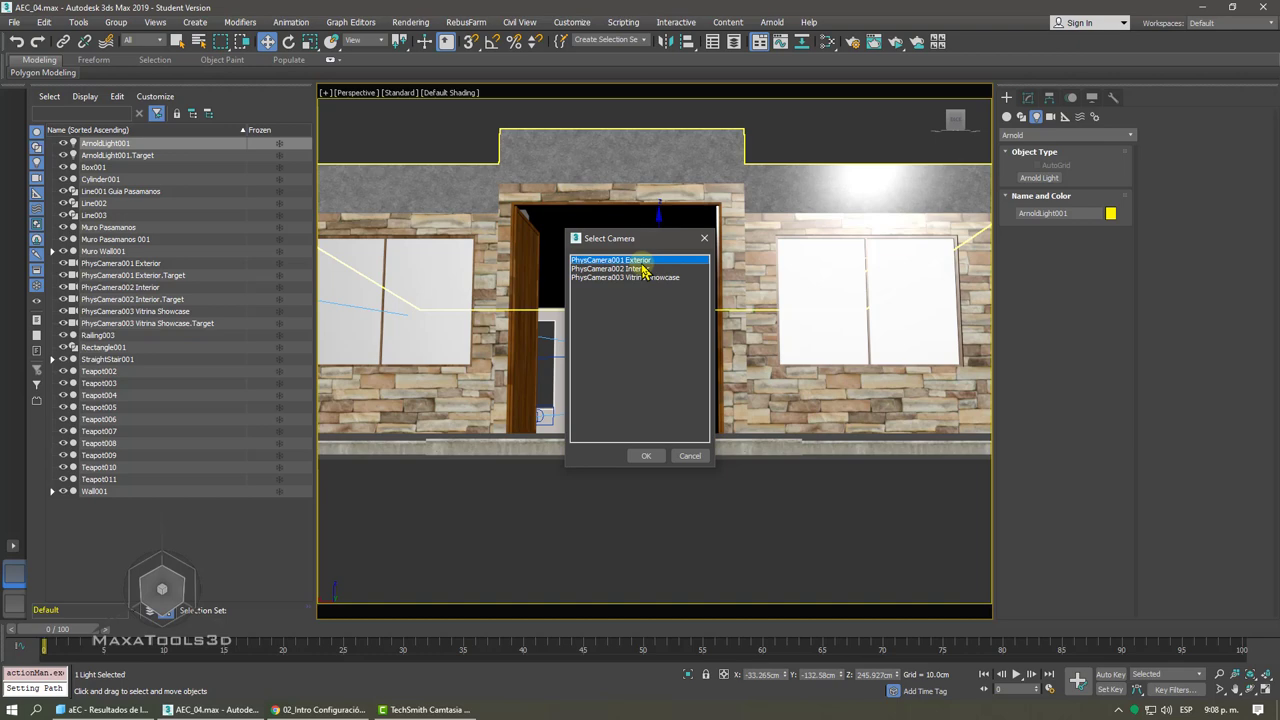
click(646, 456)
key(c)
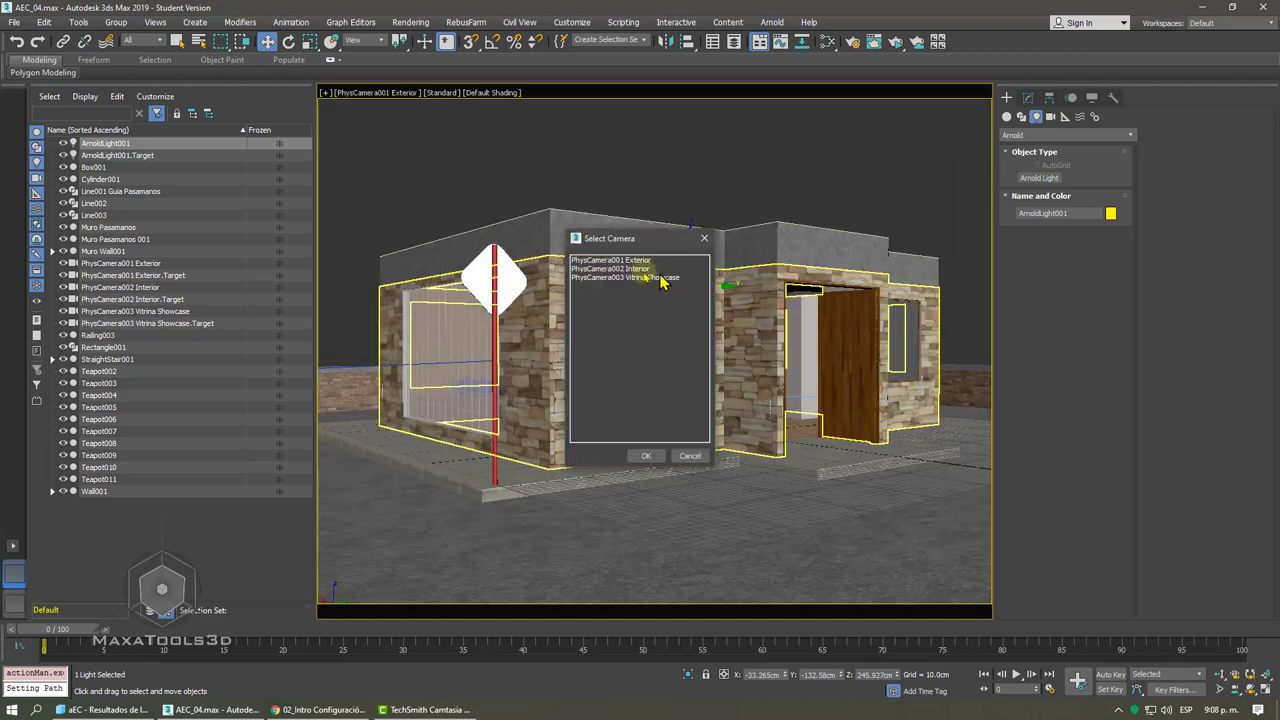
click(650, 269)
click(652, 455)
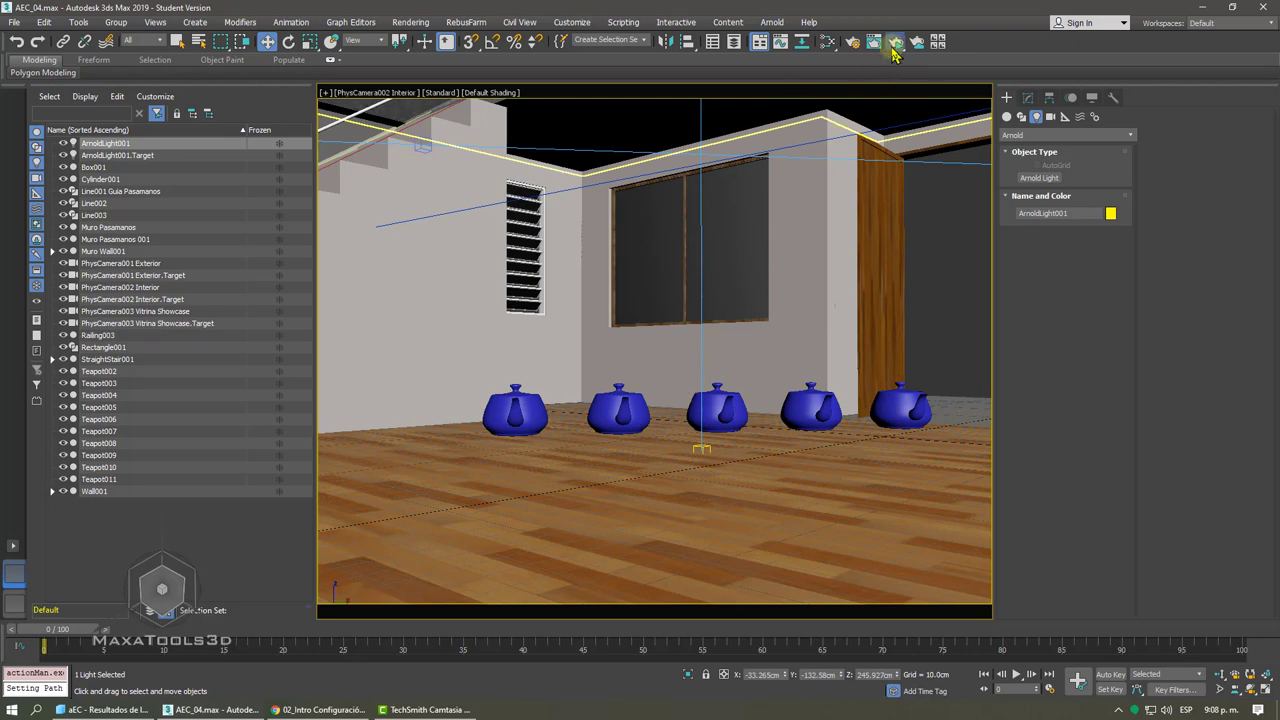
- Start a production render of the interior view, then close the frame window and cancel it
drag(894, 42, 900, 72)
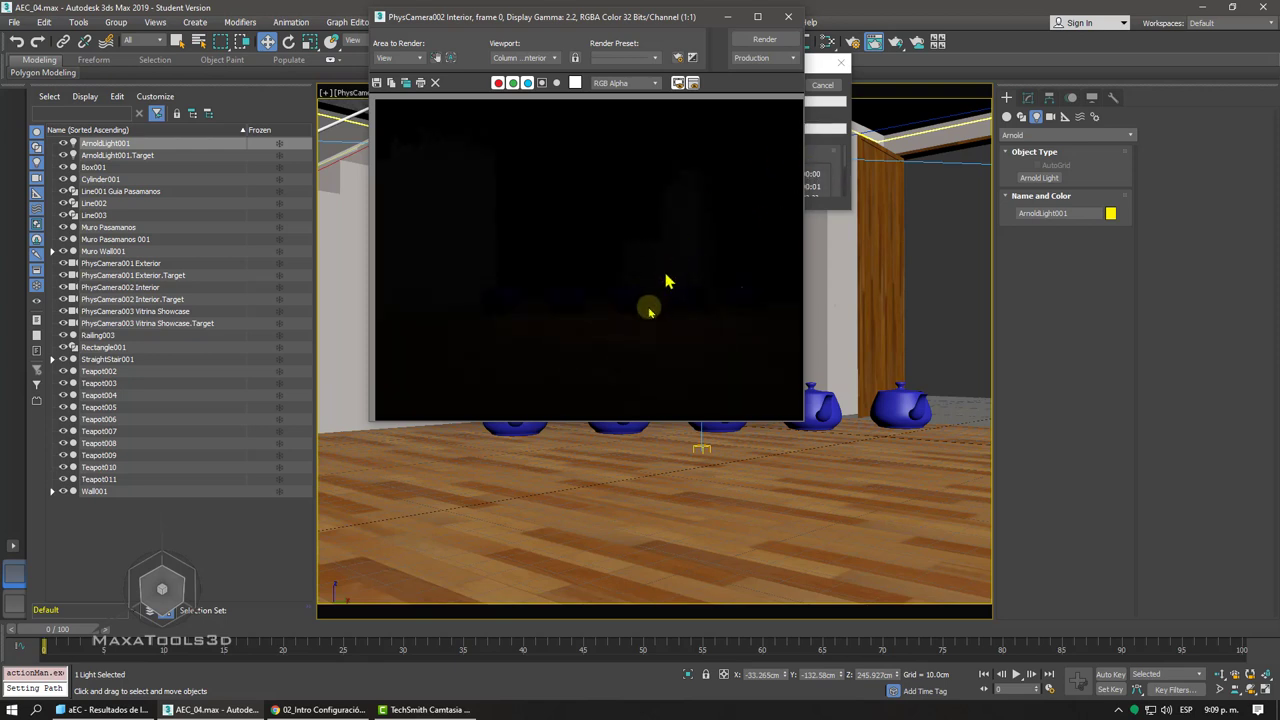
scroll(668, 282, up, 1)
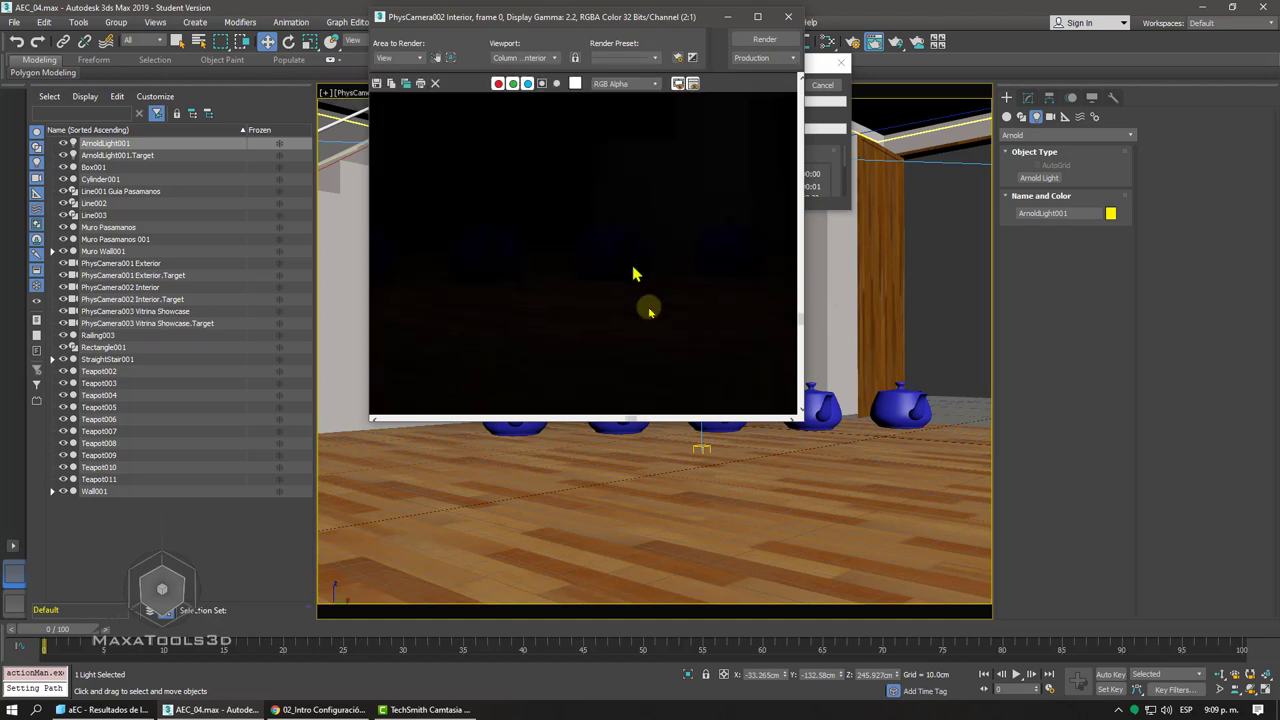
scroll(588, 228, up, 1)
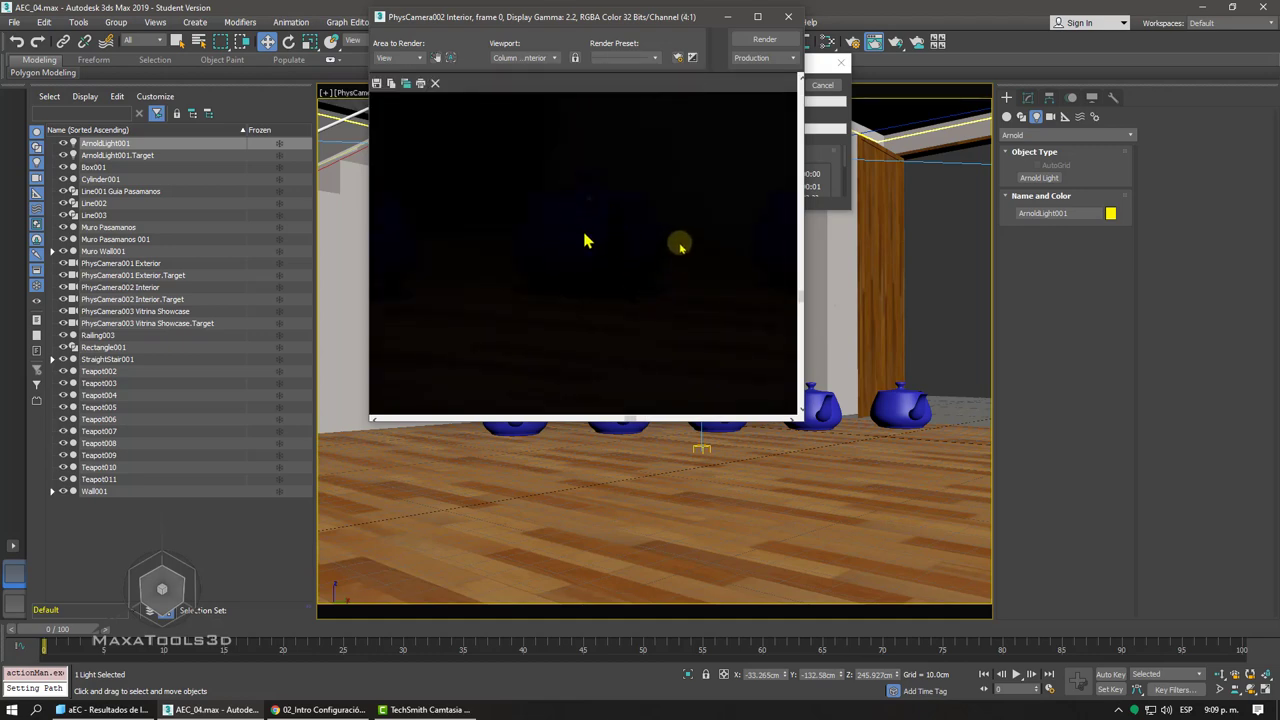
click(788, 16)
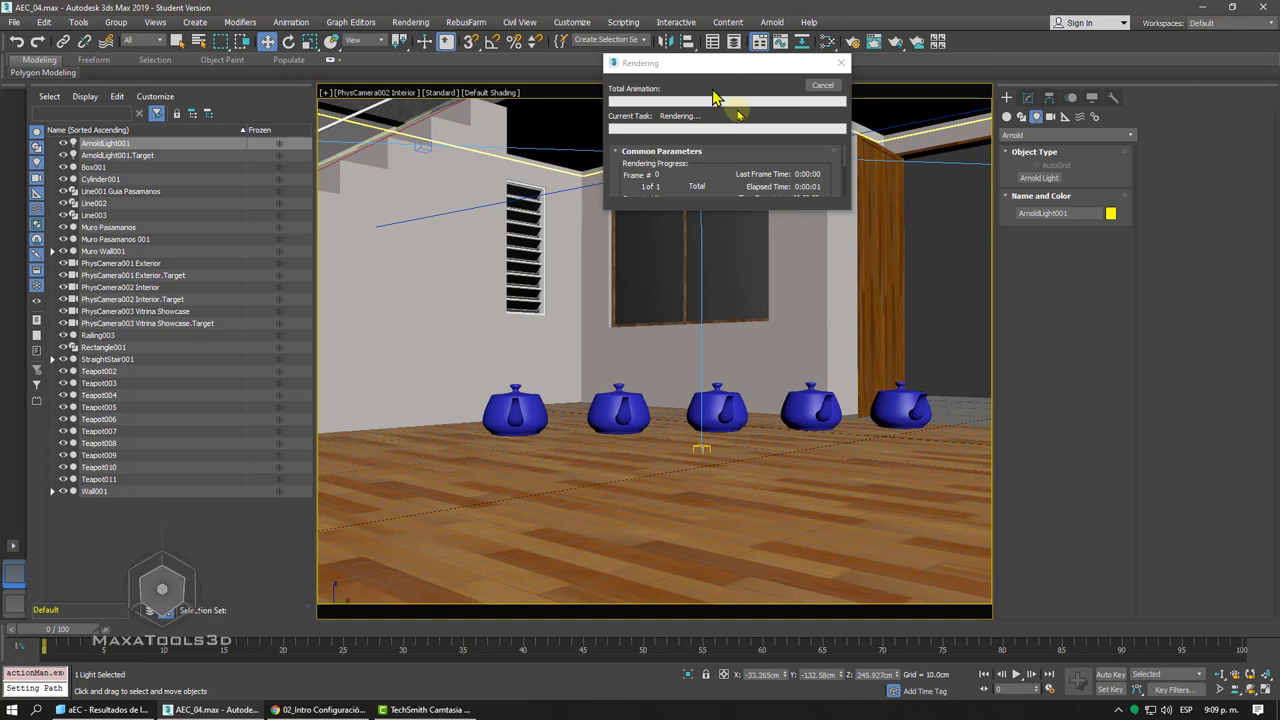
click(822, 88)
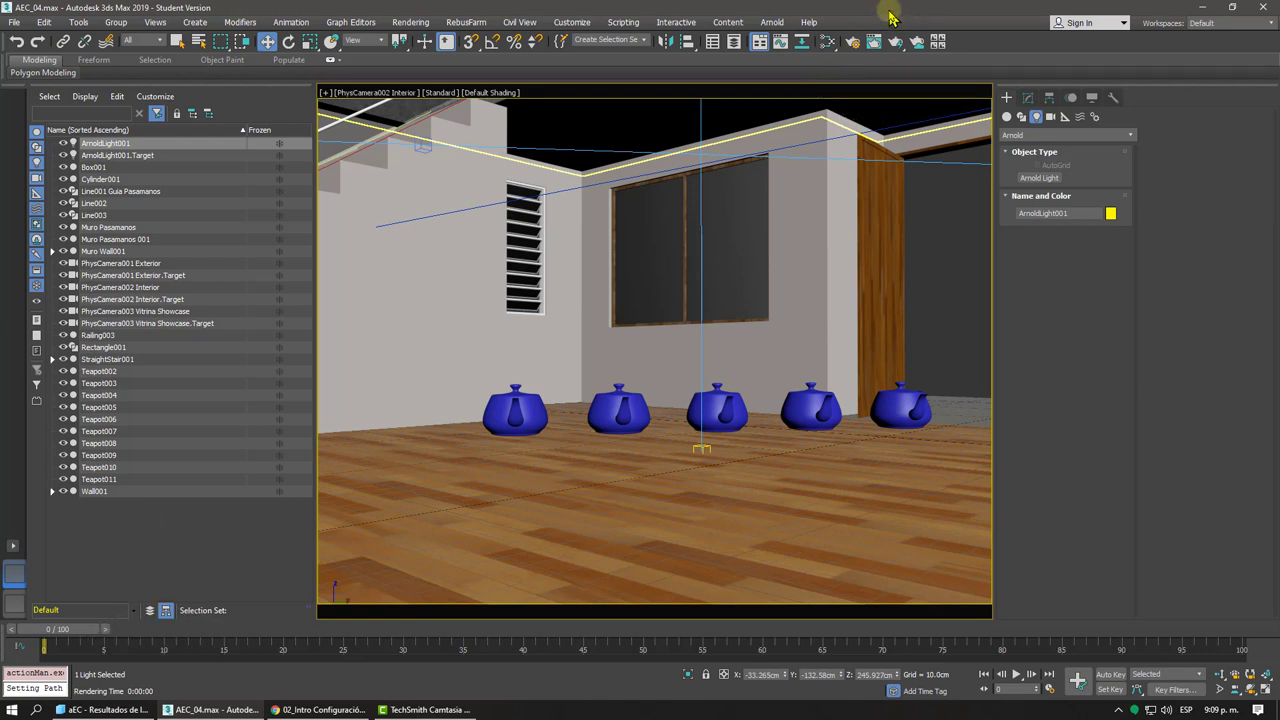
- Set the Render Setup Target to ActiveShade Mode and close the dialog
click(853, 50)
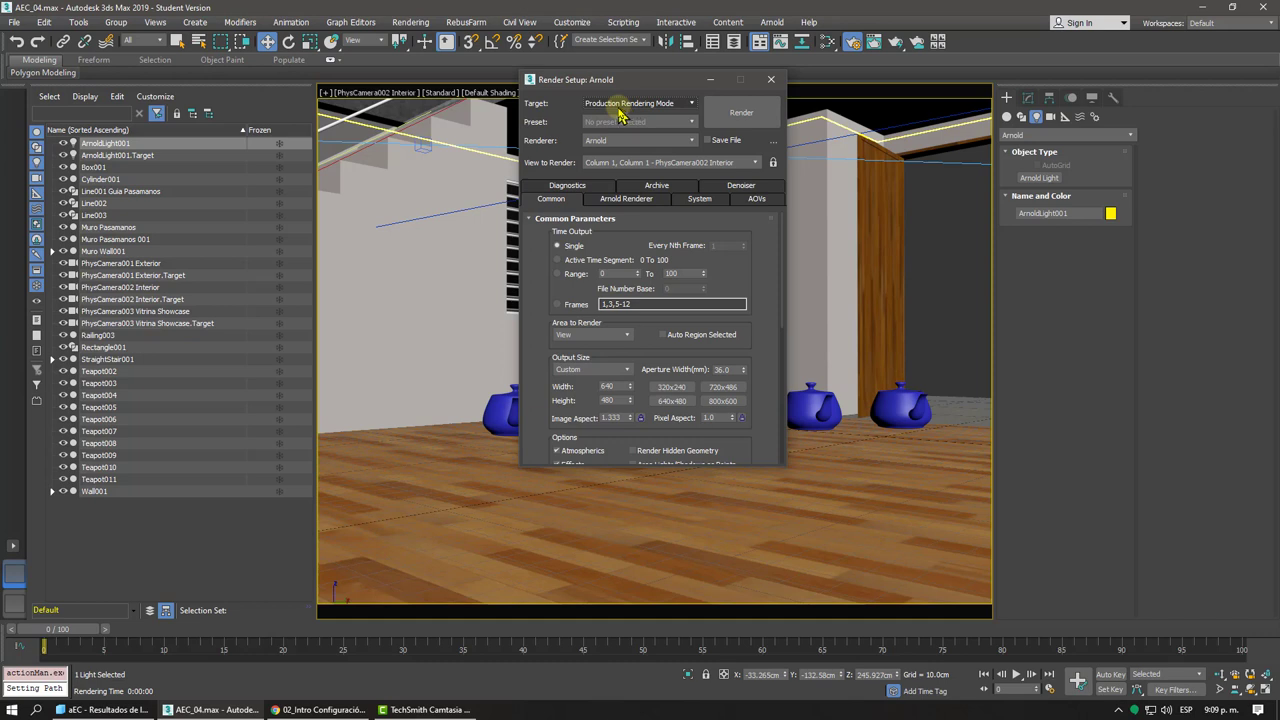
click(620, 108)
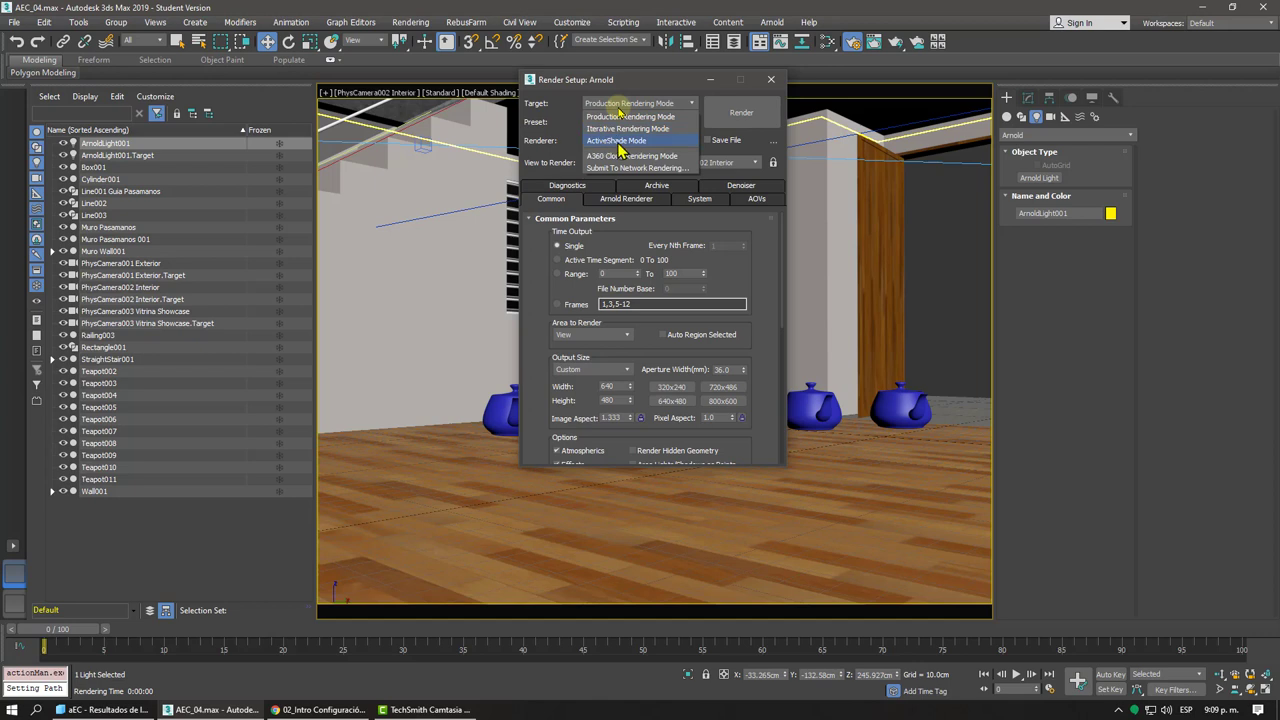
click(619, 146)
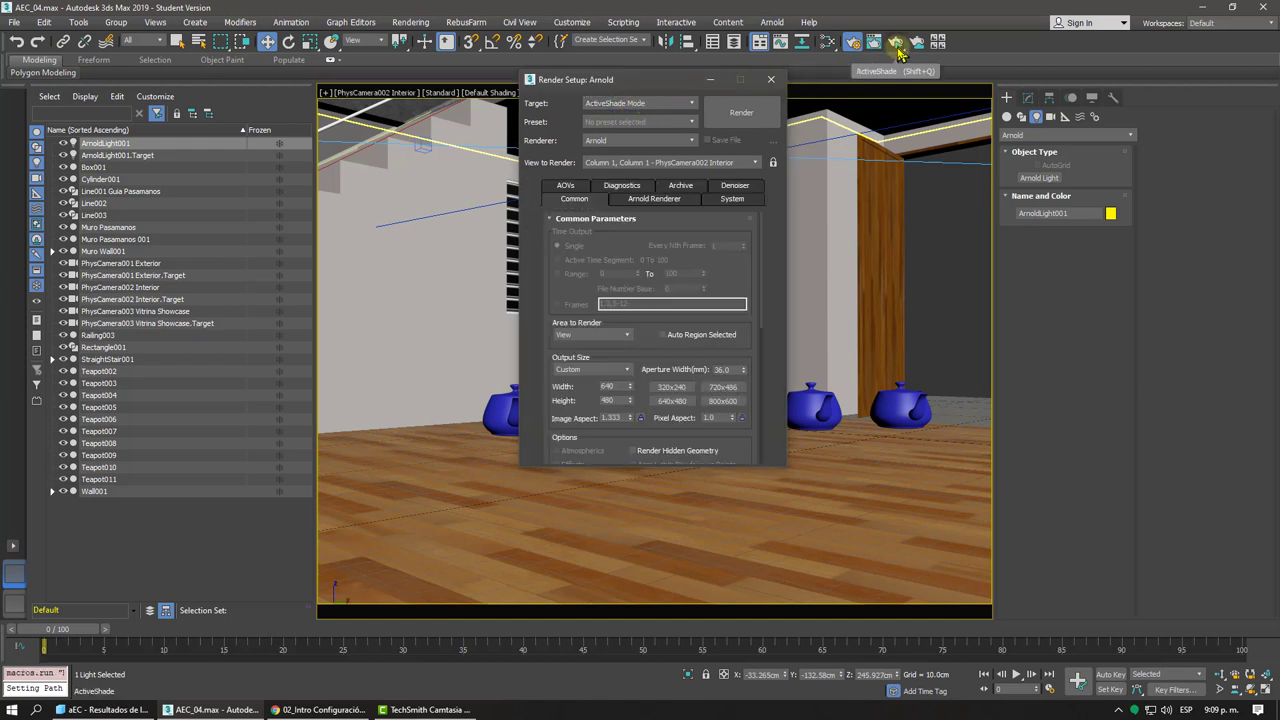
click(657, 103)
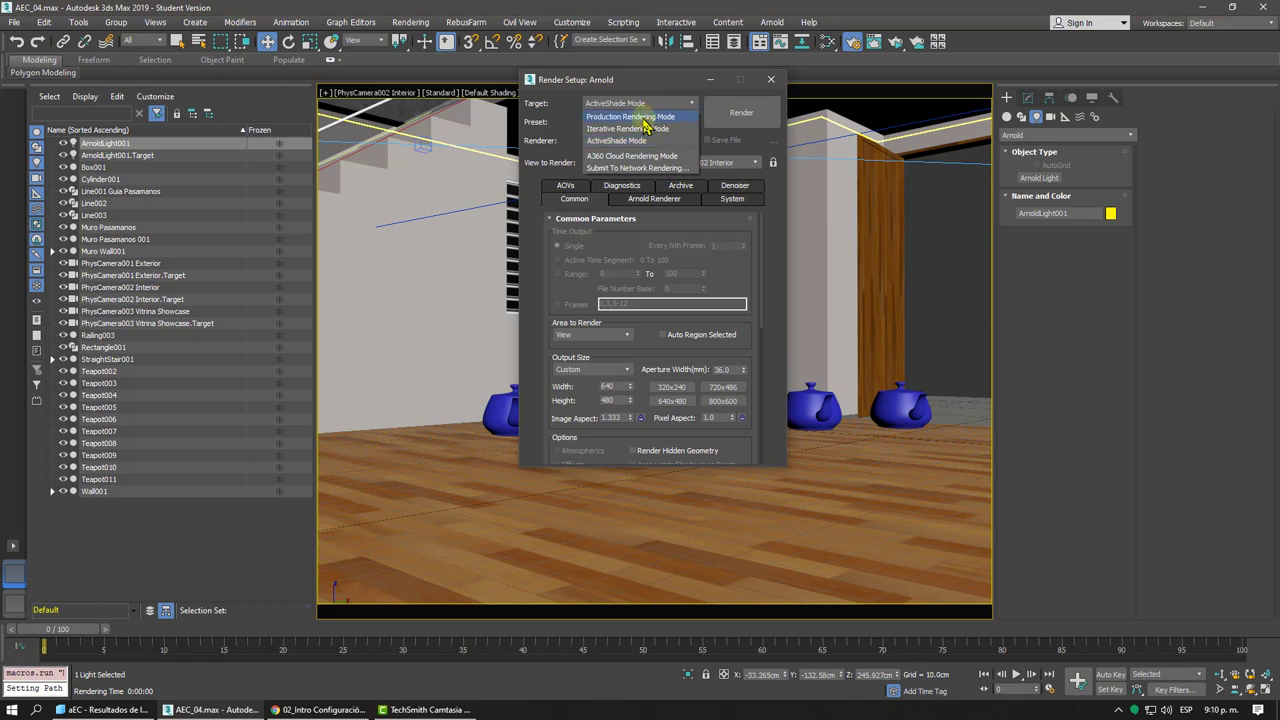
click(644, 118)
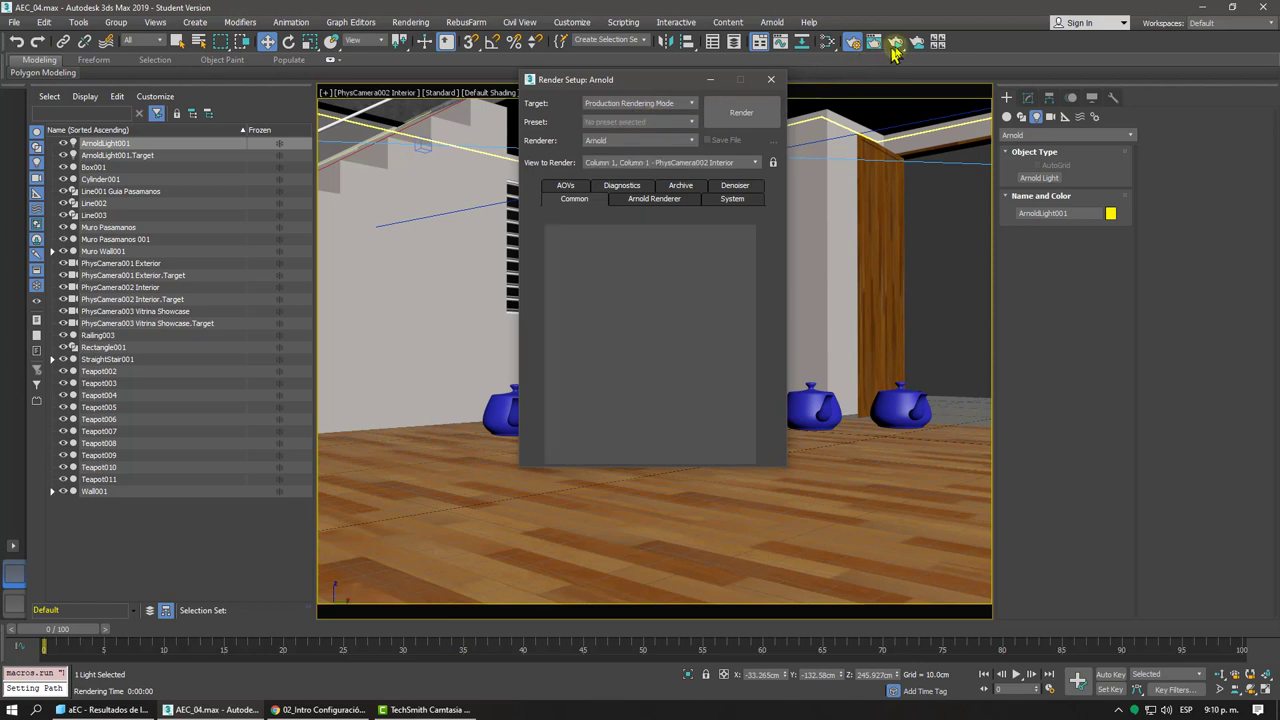
click(665, 102)
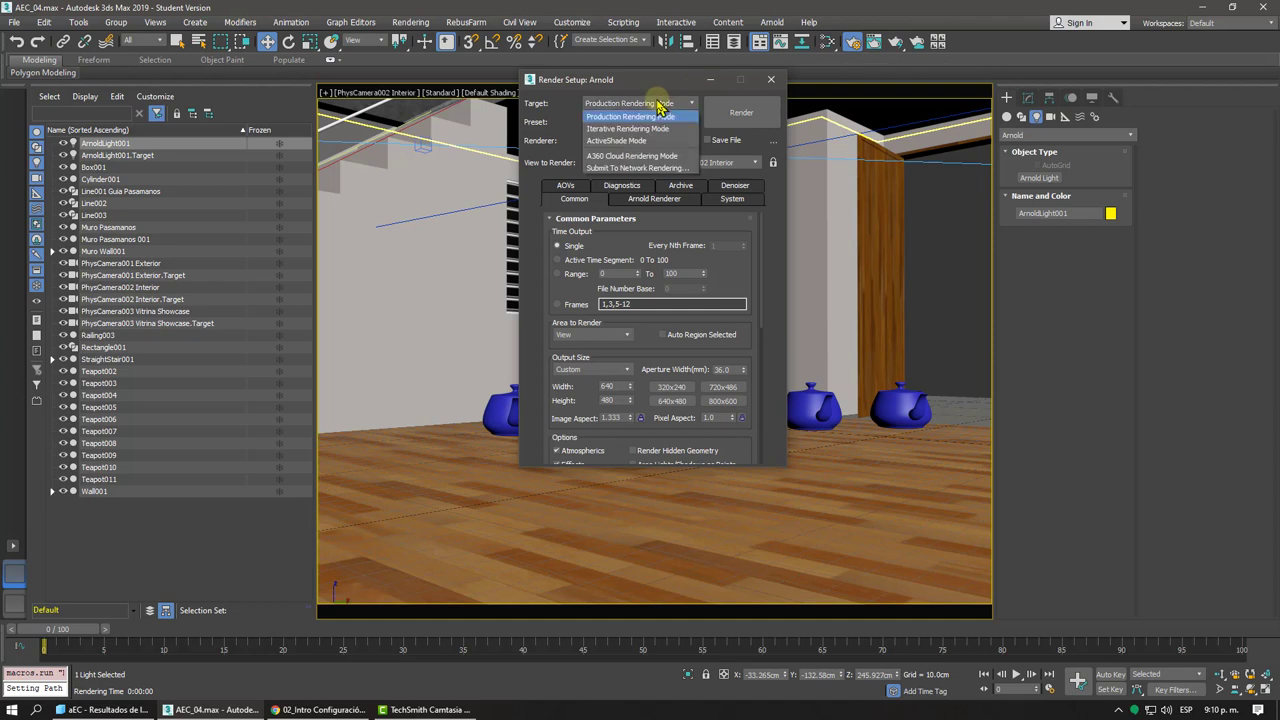
click(628, 141)
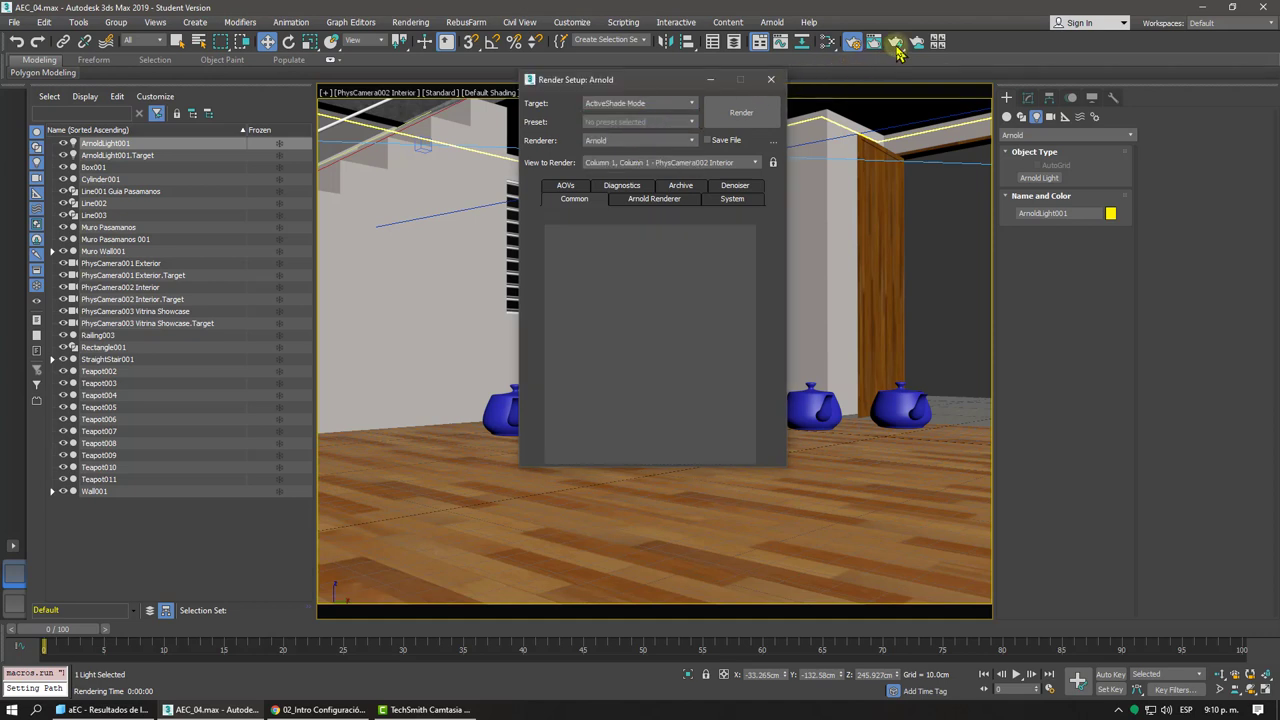
click(772, 80)
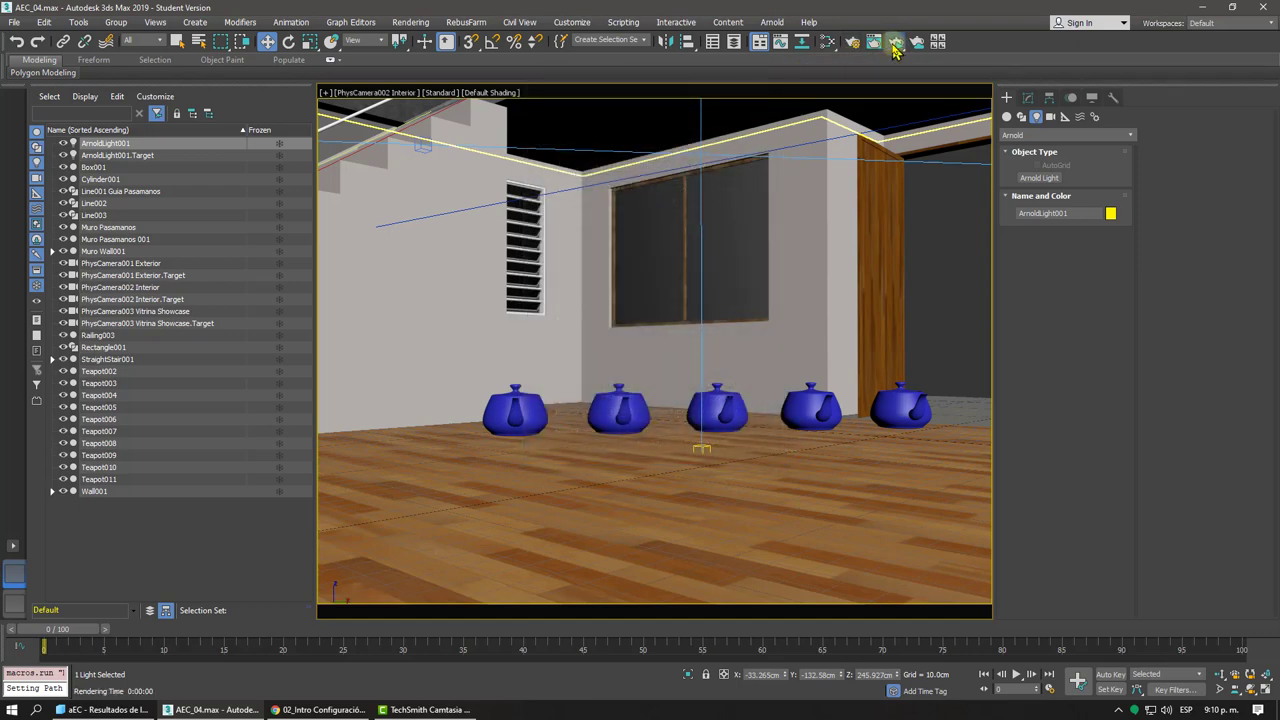
drag(896, 50, 900, 108)
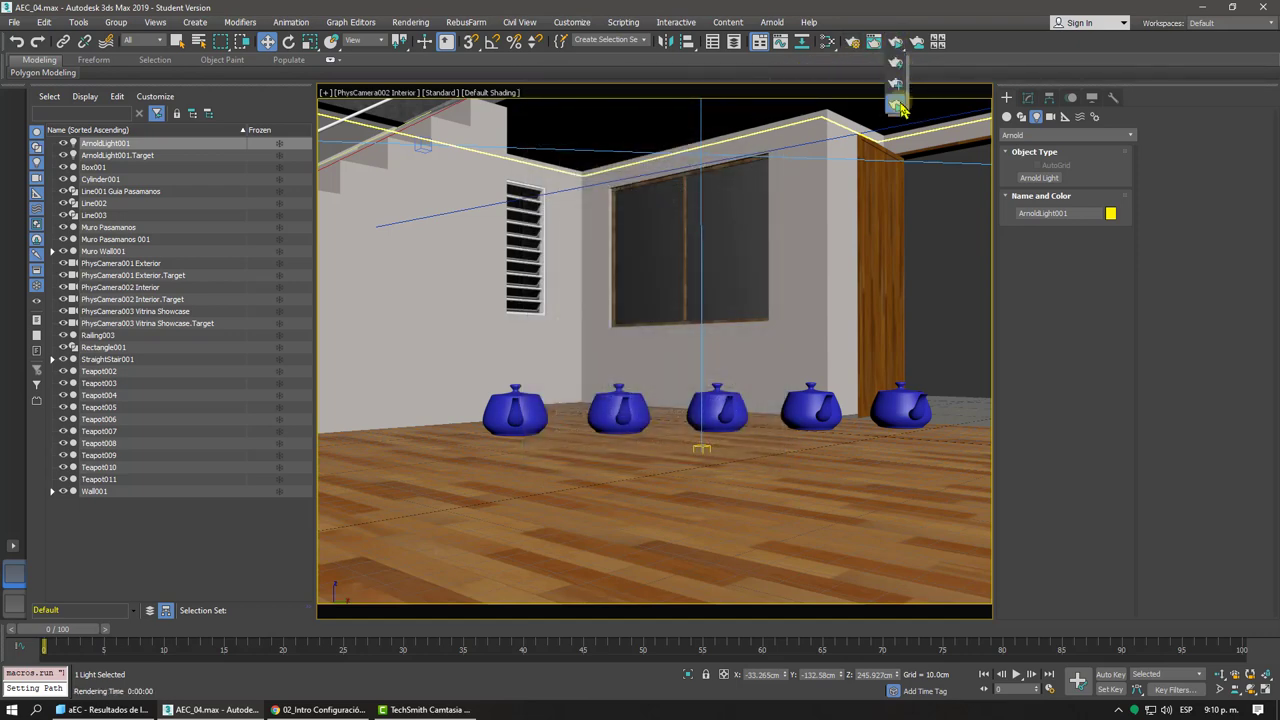
- Launch an ActiveShade preview, shift its window left, then switch to the Camtasia project
mouse_move(900, 108)
mouse_down()
mouse_move(900, 68)
mouse_move(897, 108)
mouse_up()
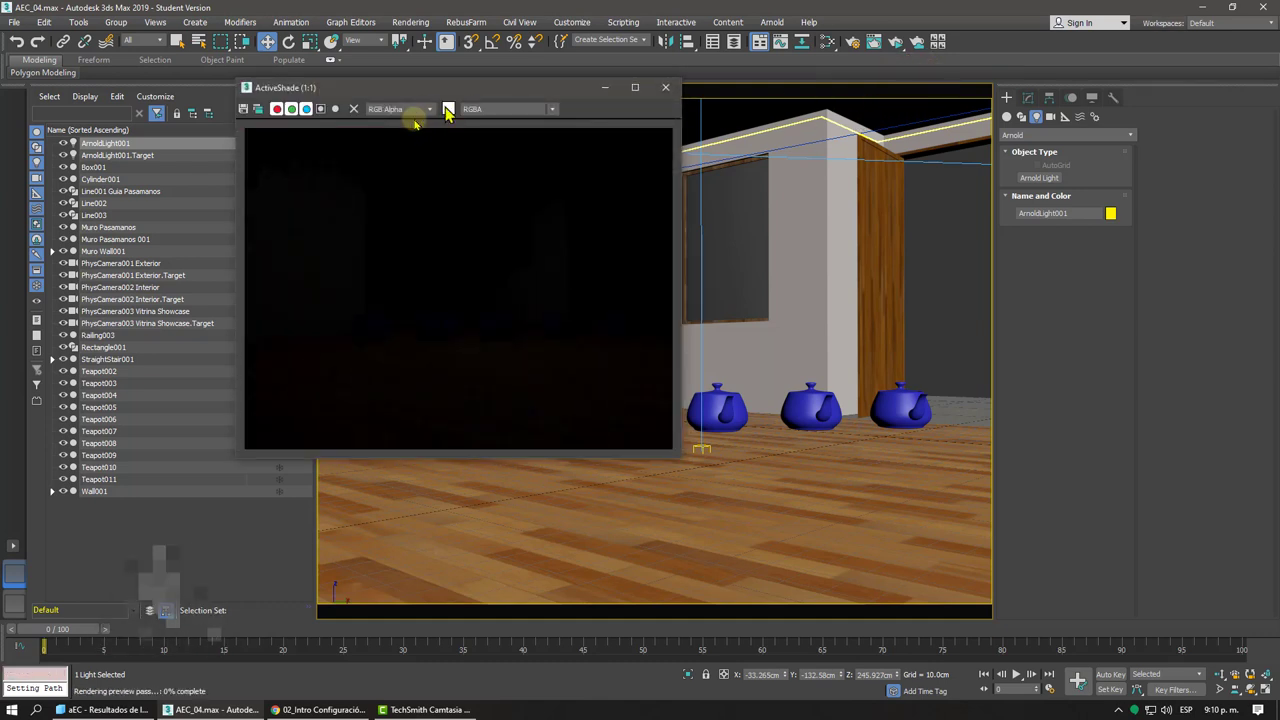
drag(423, 89, 271, 77)
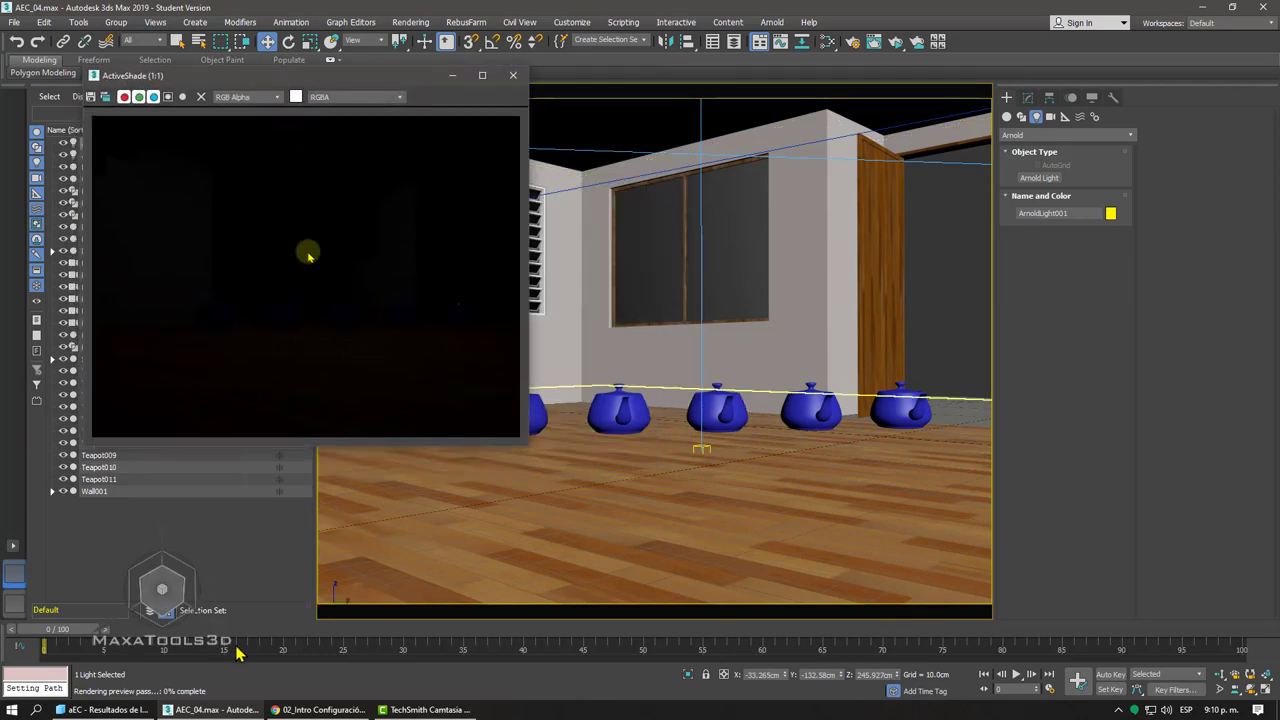
click(400, 709)
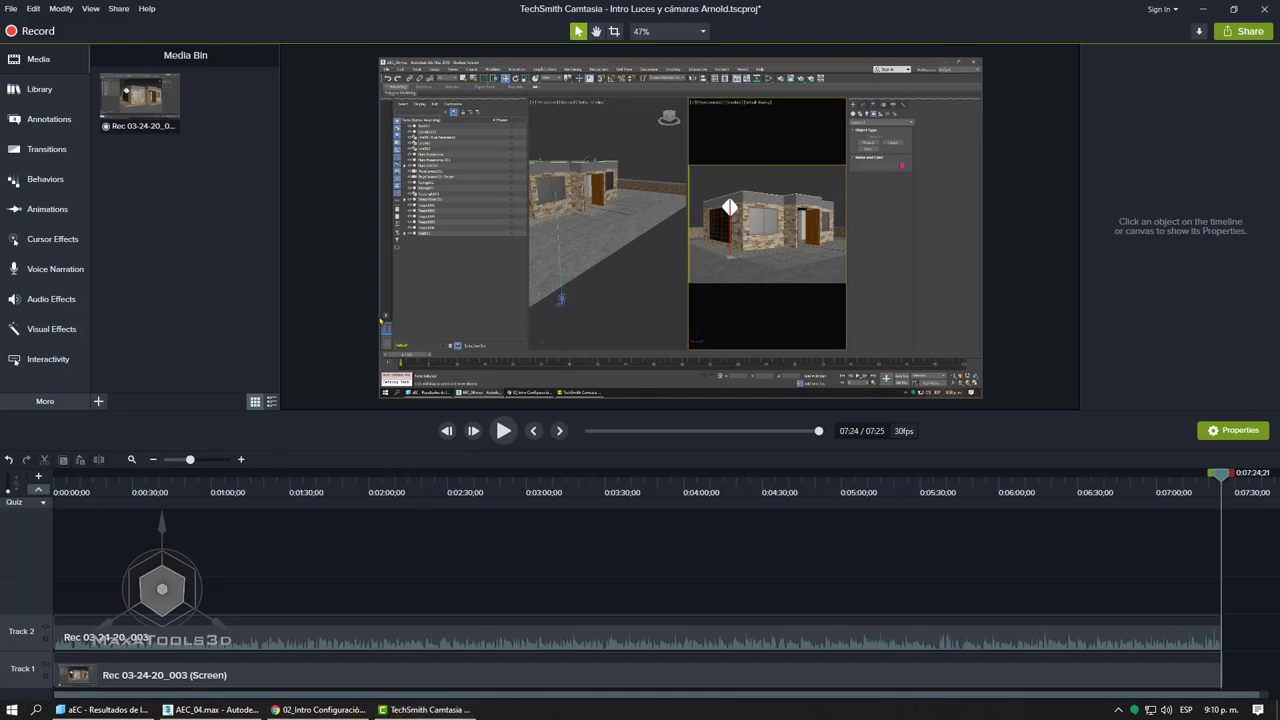
- Minimize Camtasia to reveal 3ds Max with the teapot room ActiveShade preview
click(1206, 9)
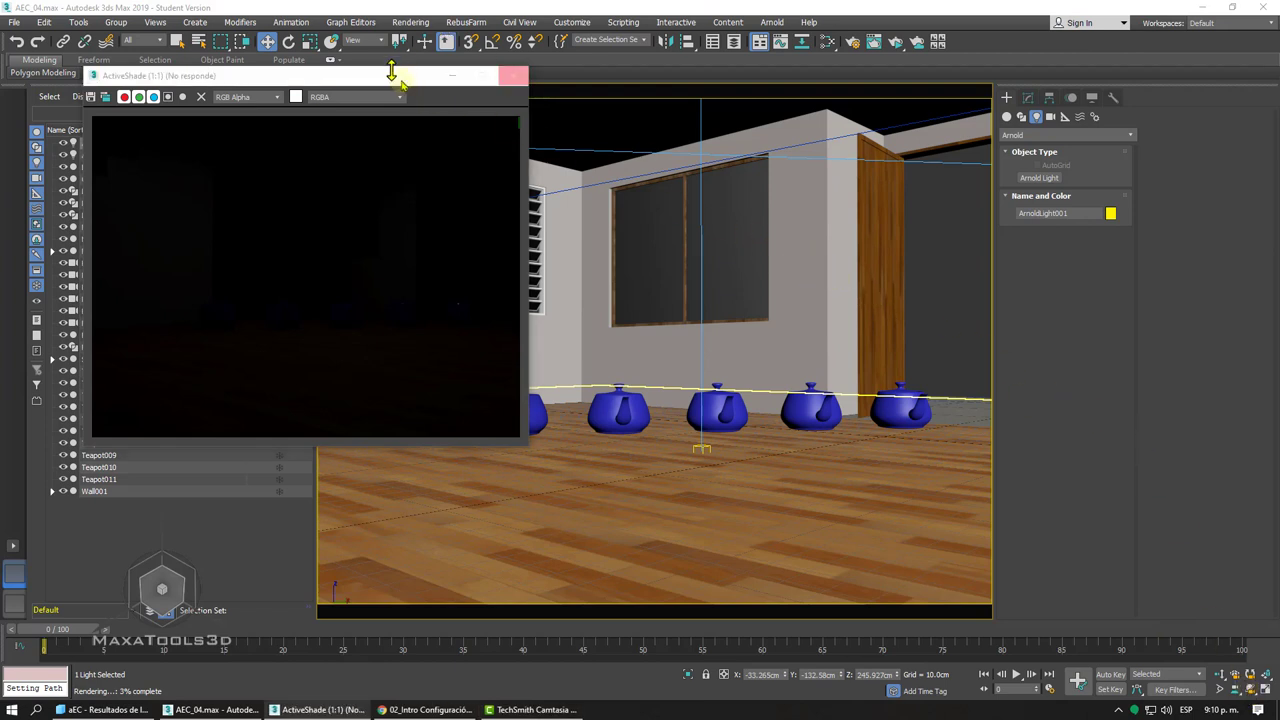
- Move aside and minimize the frozen preview window, then restart ActiveShade
drag(391, 72, 263, 115)
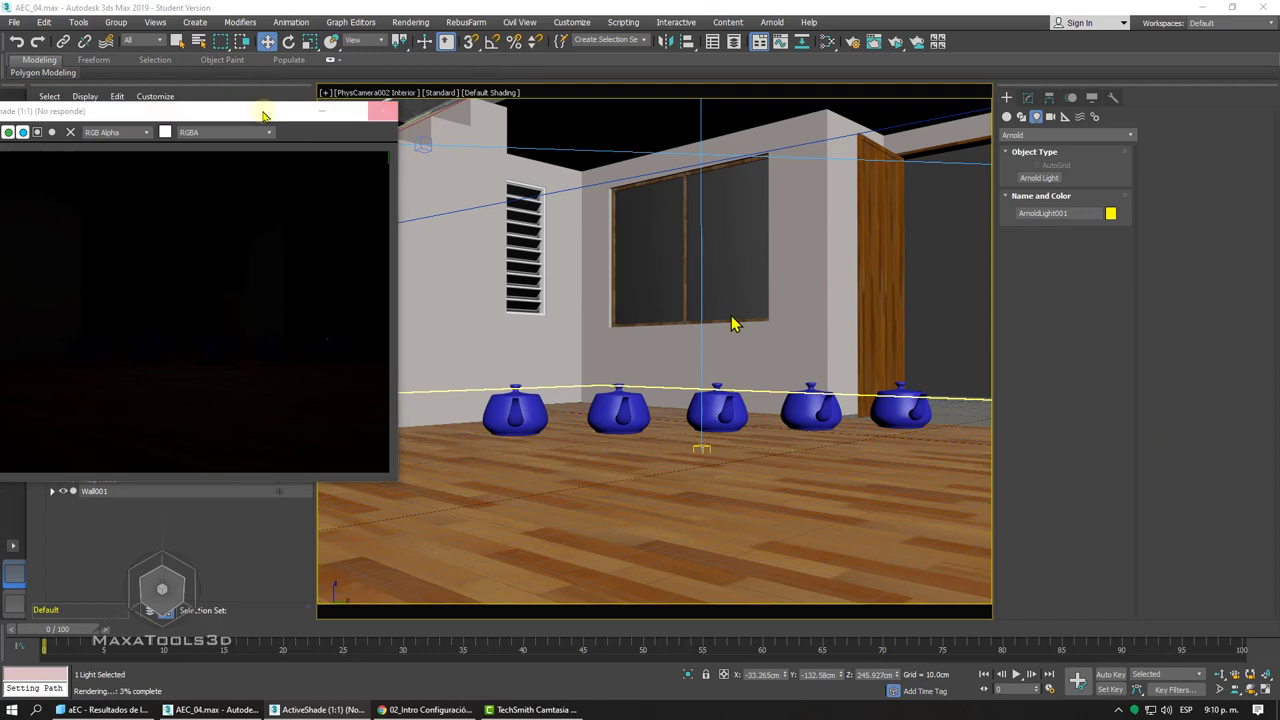
click(123, 709)
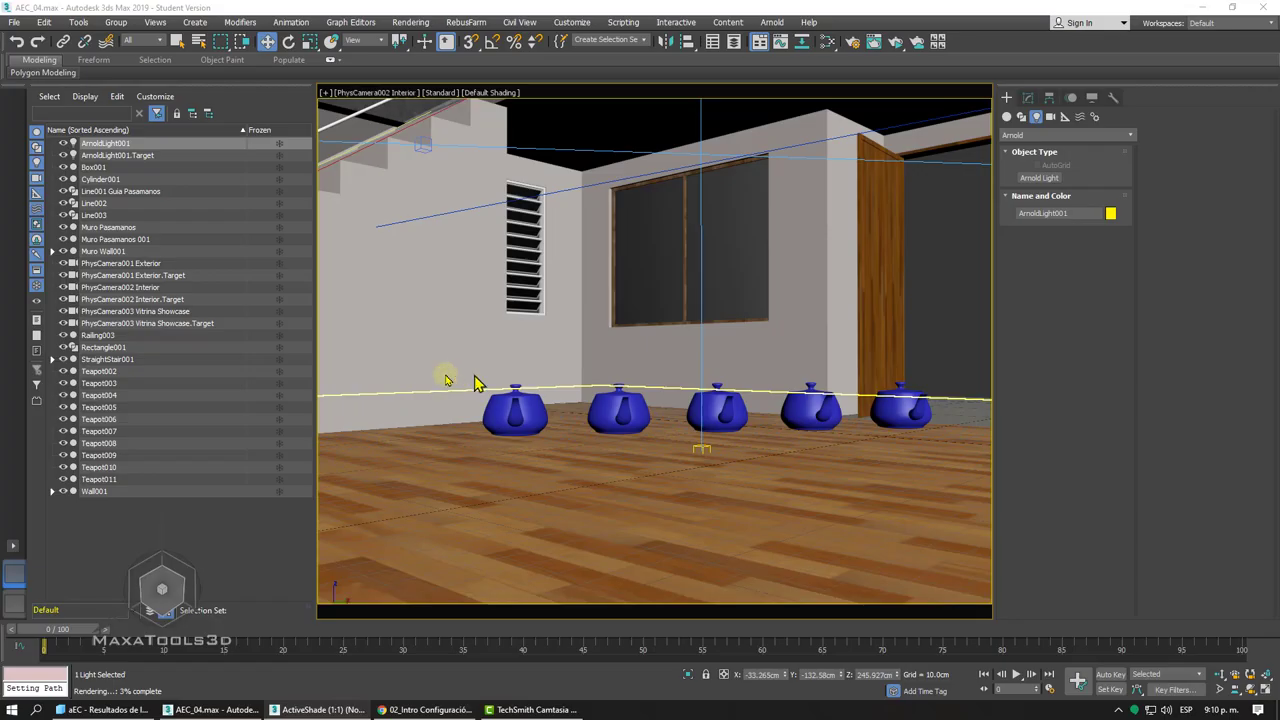
click(895, 48)
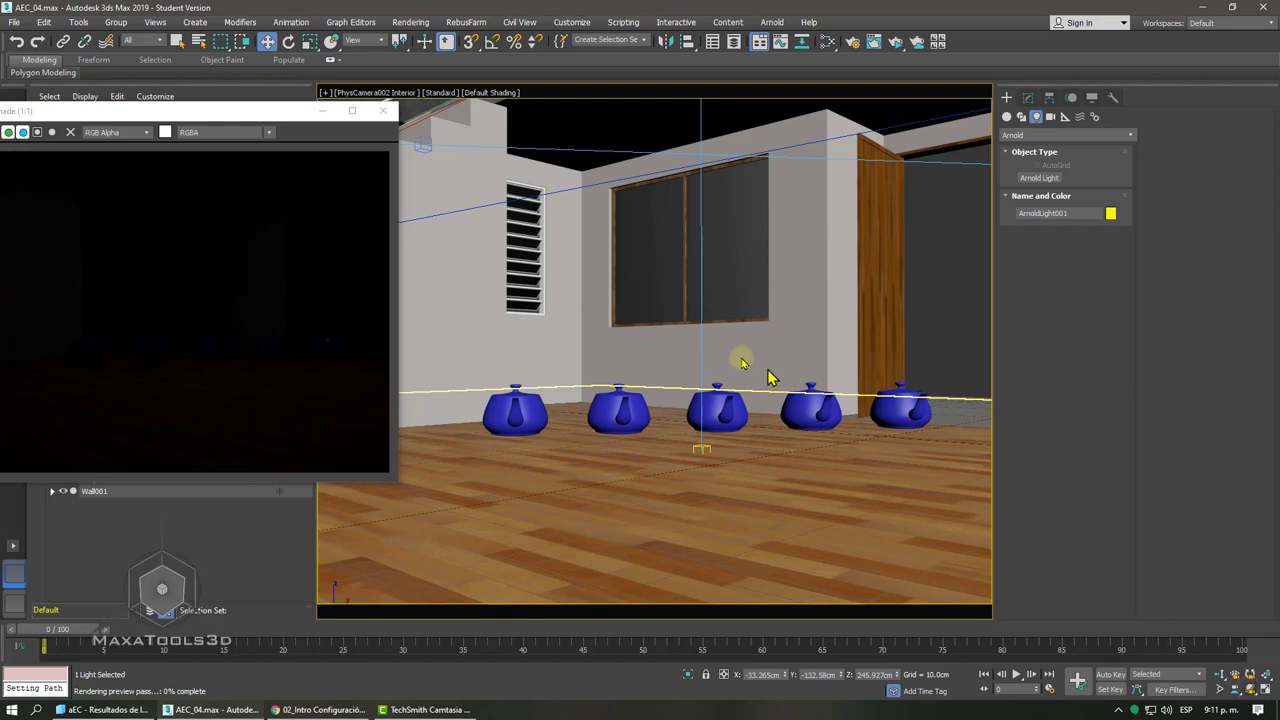
- Orbit the interior camera slightly, maximize and restore the preview, then close it
drag(741, 365, 740, 363)
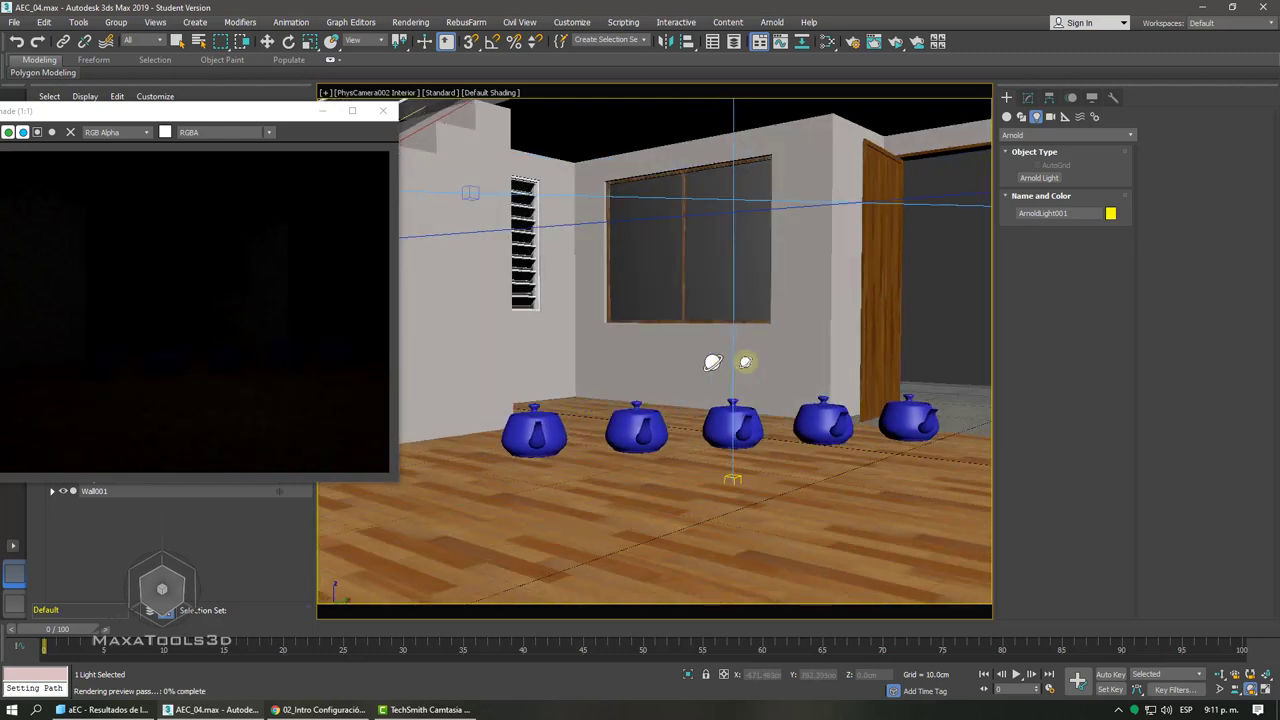
mouse_move(586, 336)
mouse_down()
mouse_move(571, 339)
mouse_move(586, 333)
mouse_up()
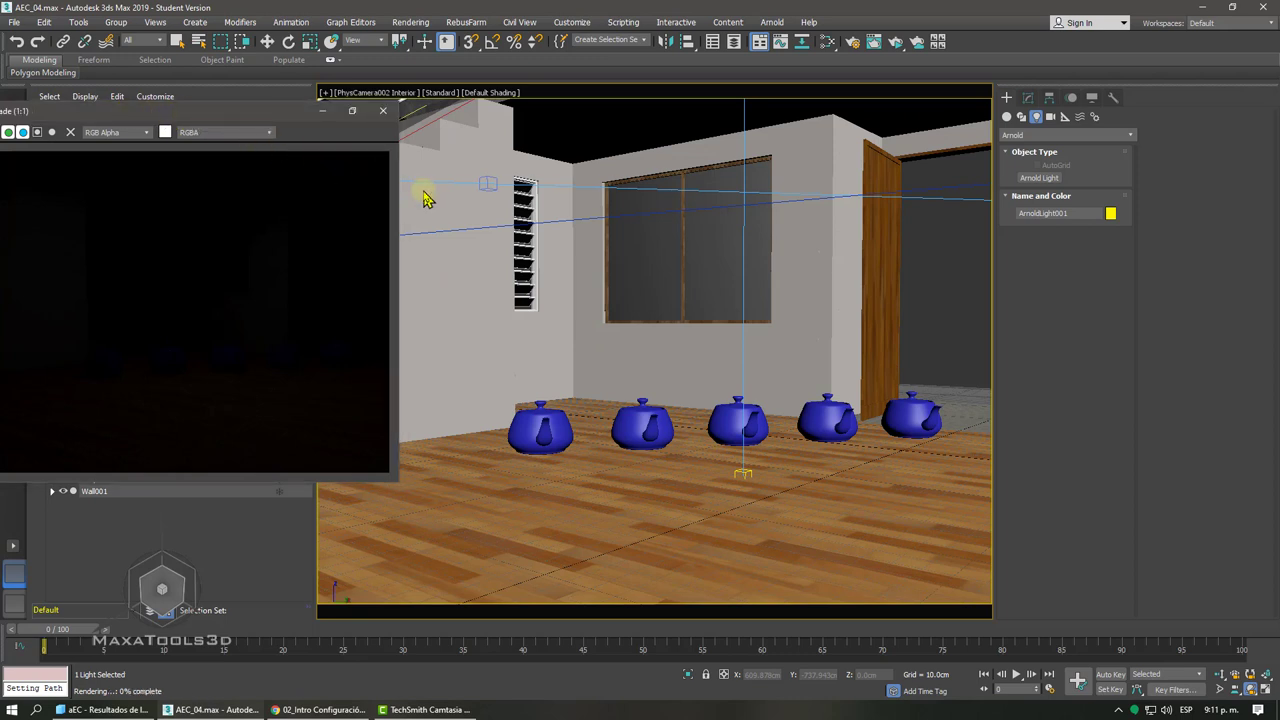
click(352, 110)
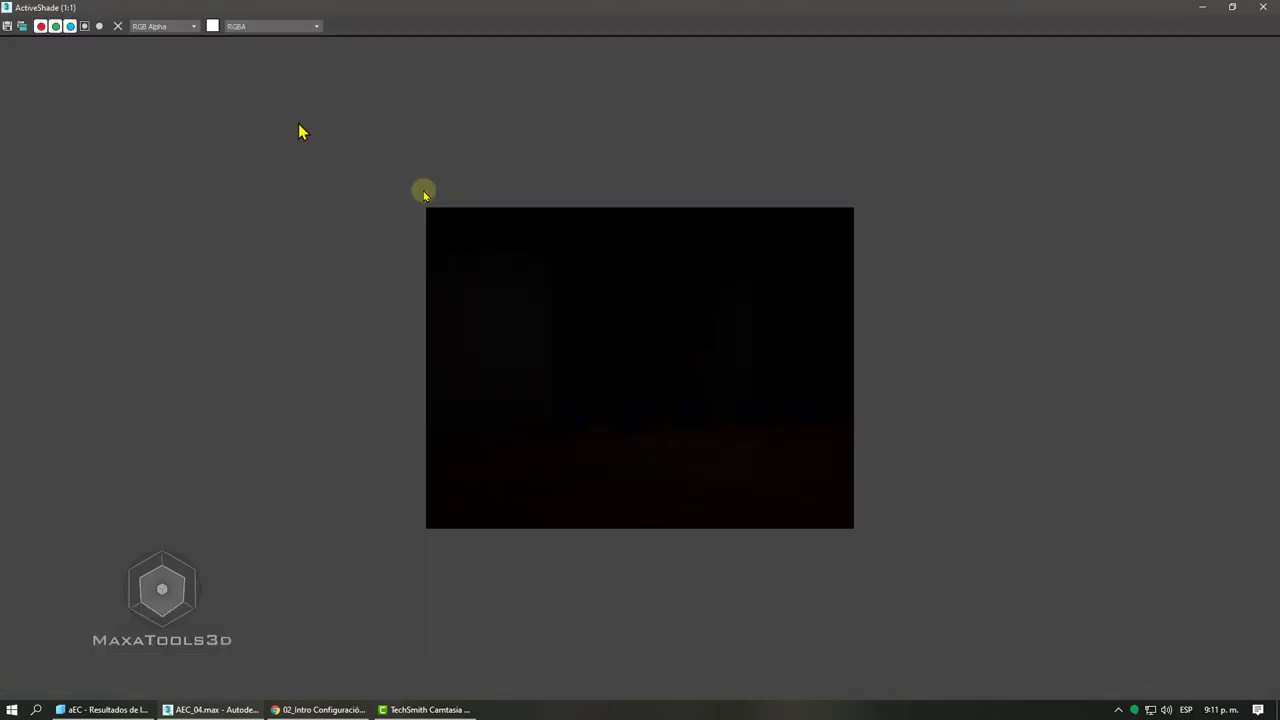
click(1232, 7)
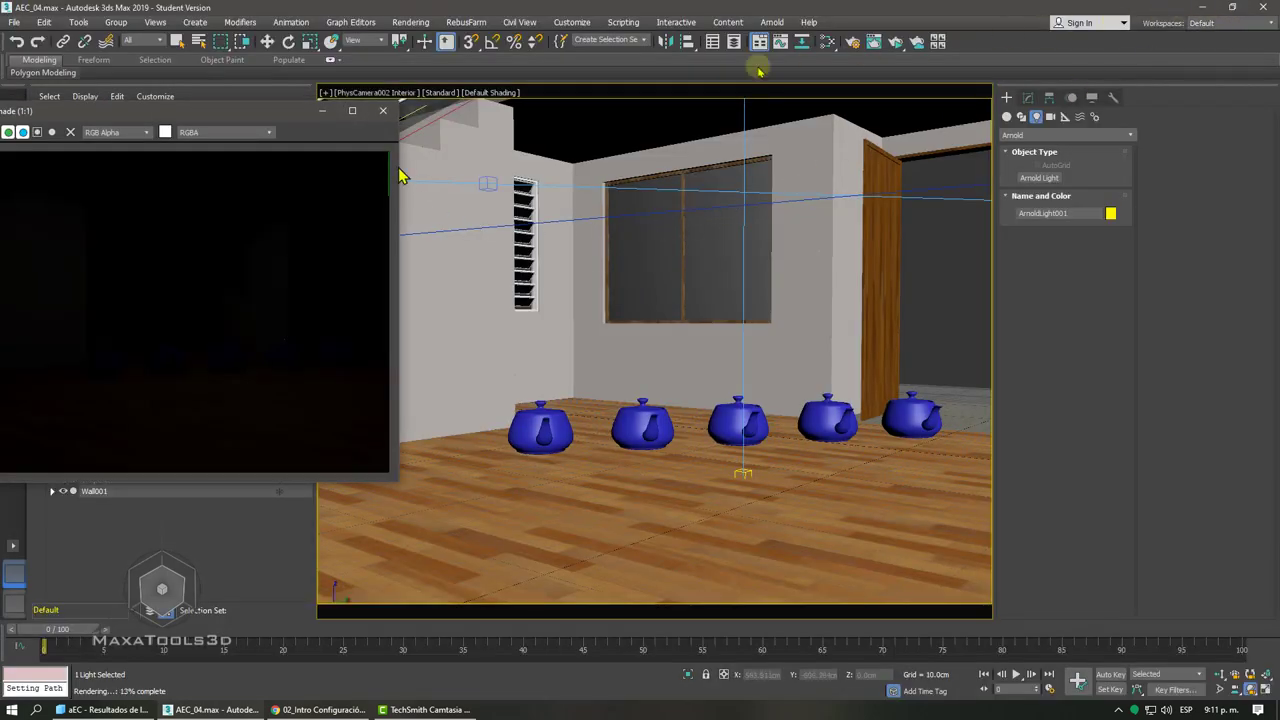
click(383, 111)
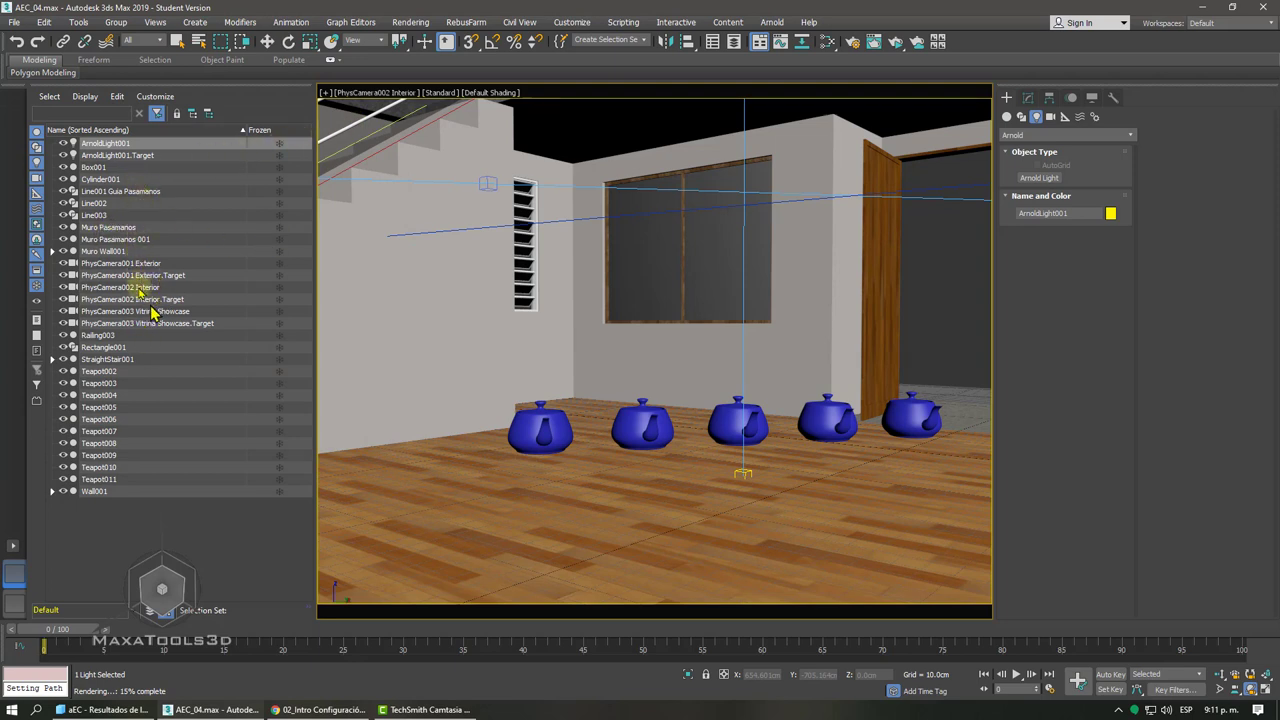
- Select PhysCamera002 Interior and turn off Specify FOV in its Modify parameters
click(140, 288)
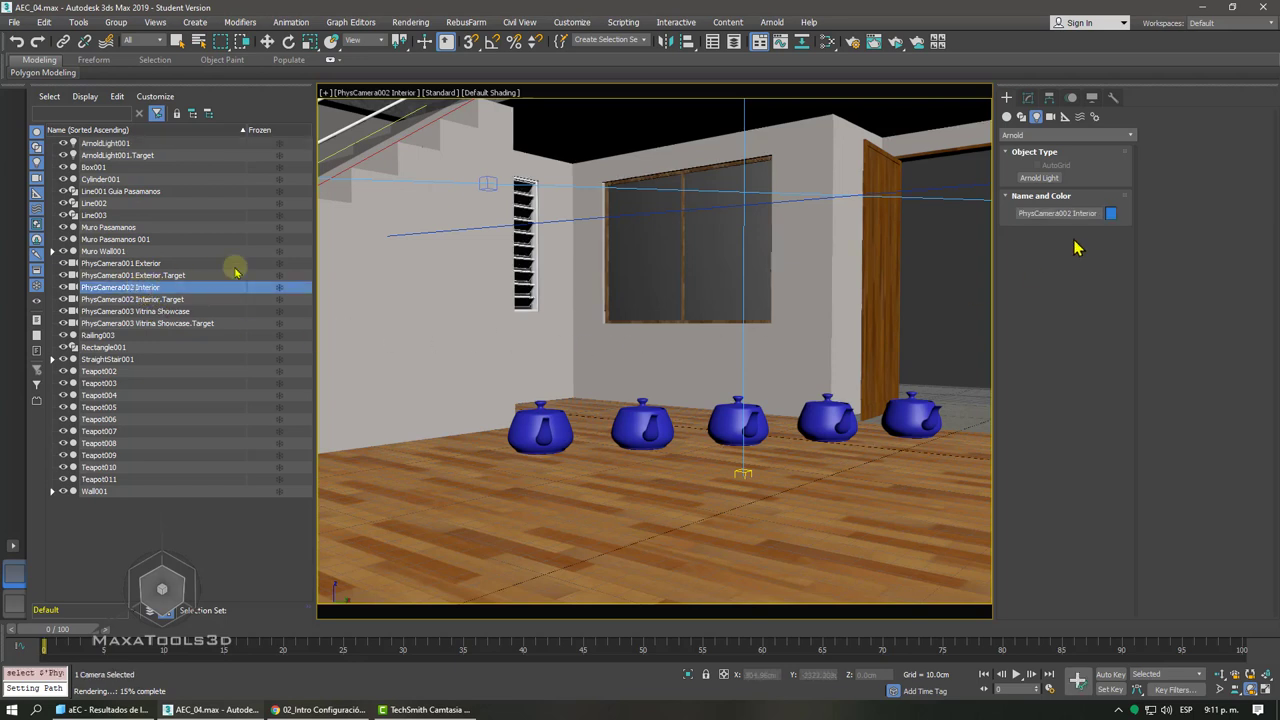
click(1024, 102)
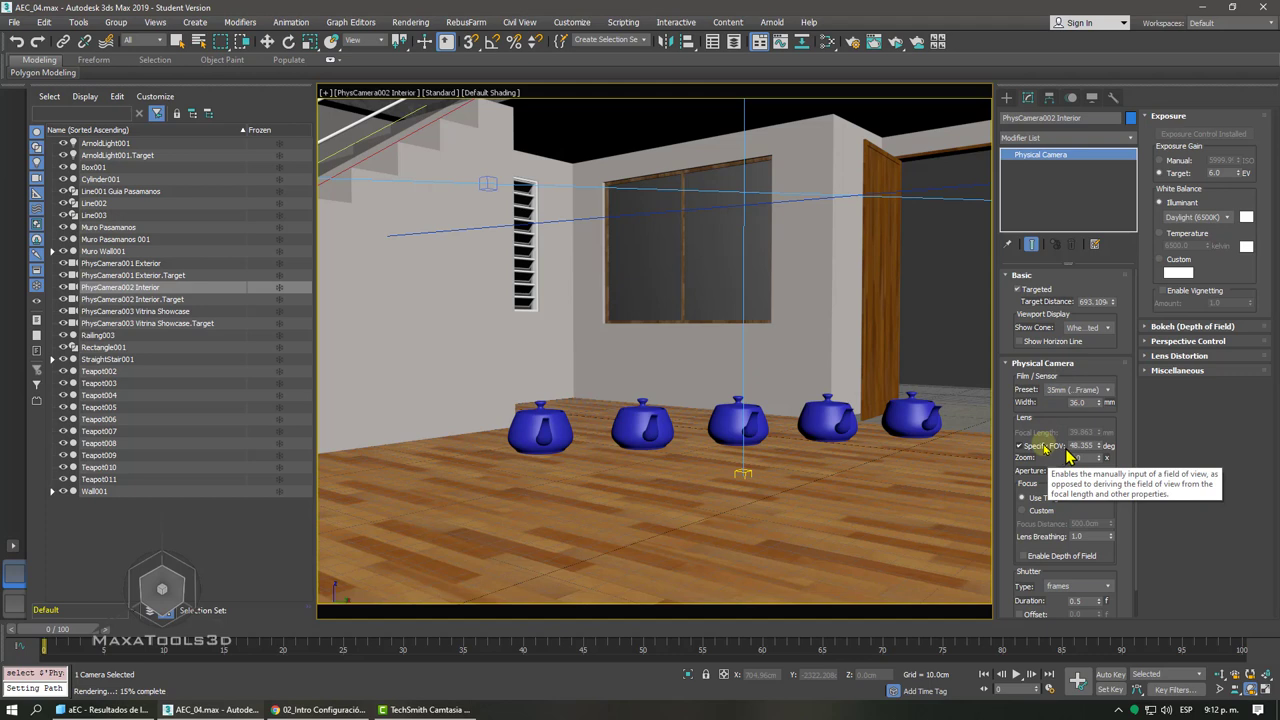
click(1045, 446)
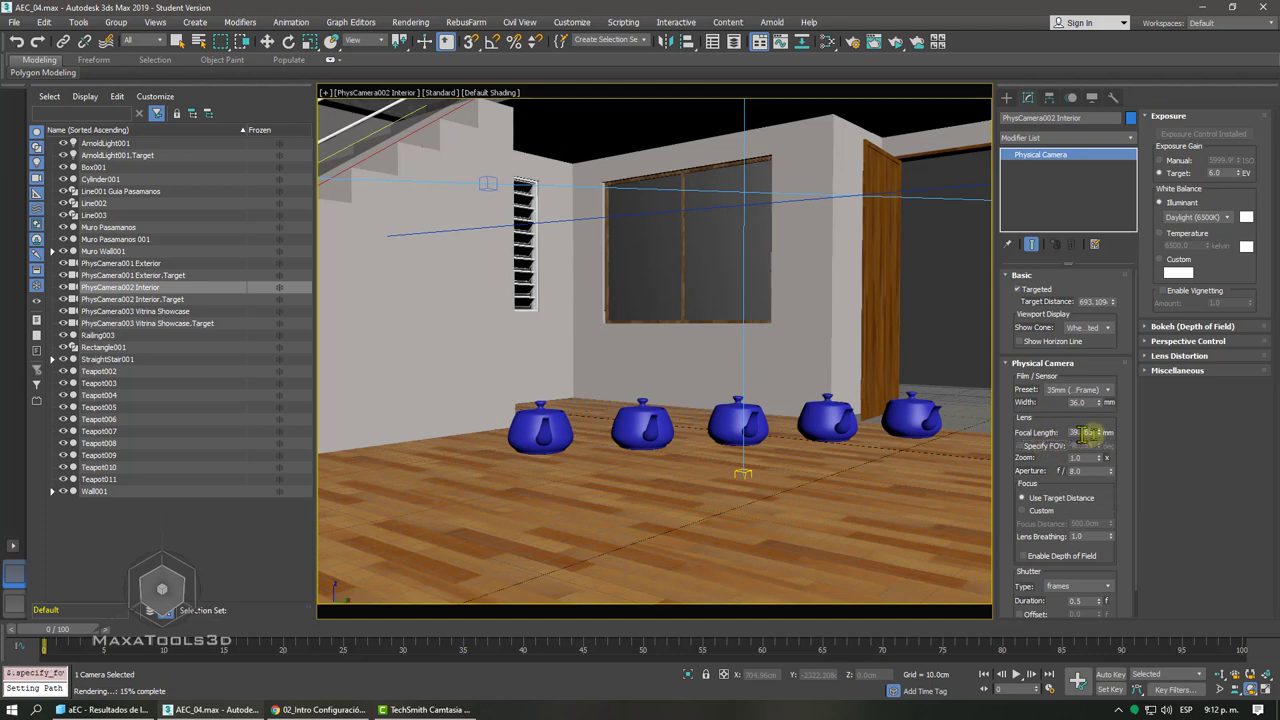
- Try focal lengths of 20 and 35 mm, settle on 70 mm, and switch to Top view
drag(1094, 433, 1047, 430)
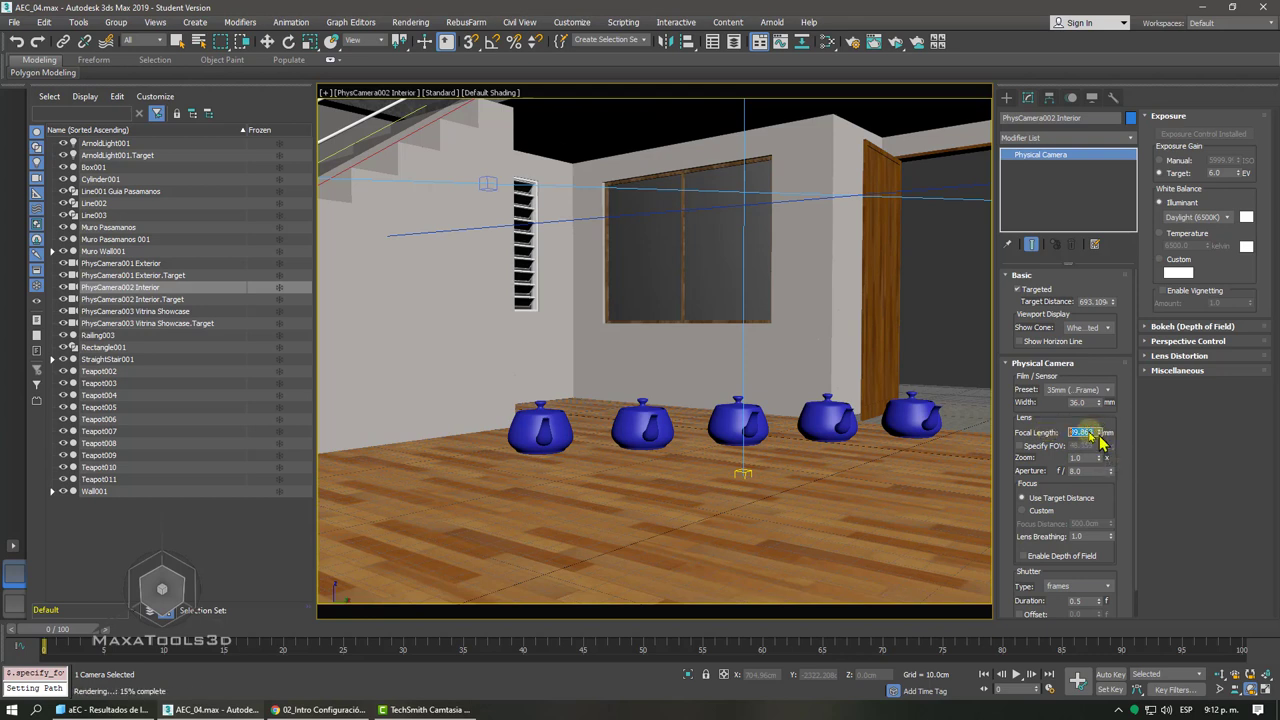
text(20)
key(Return)
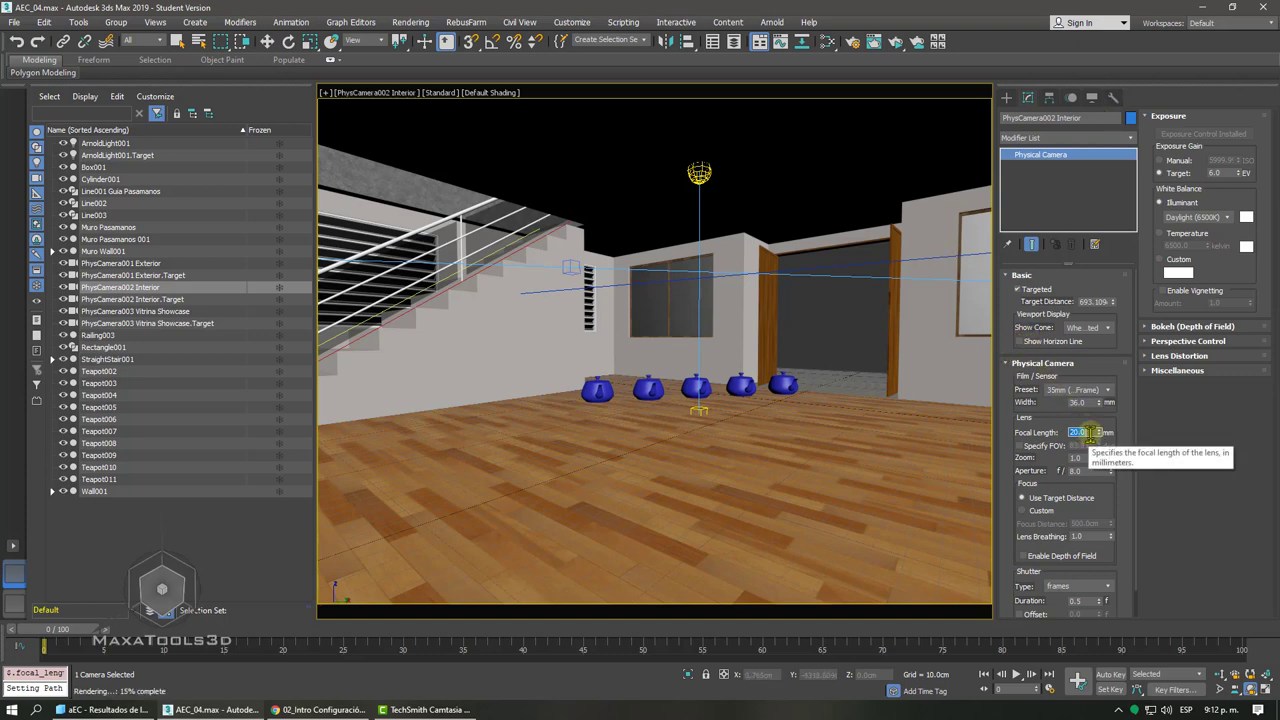
text(35)
key(Return)
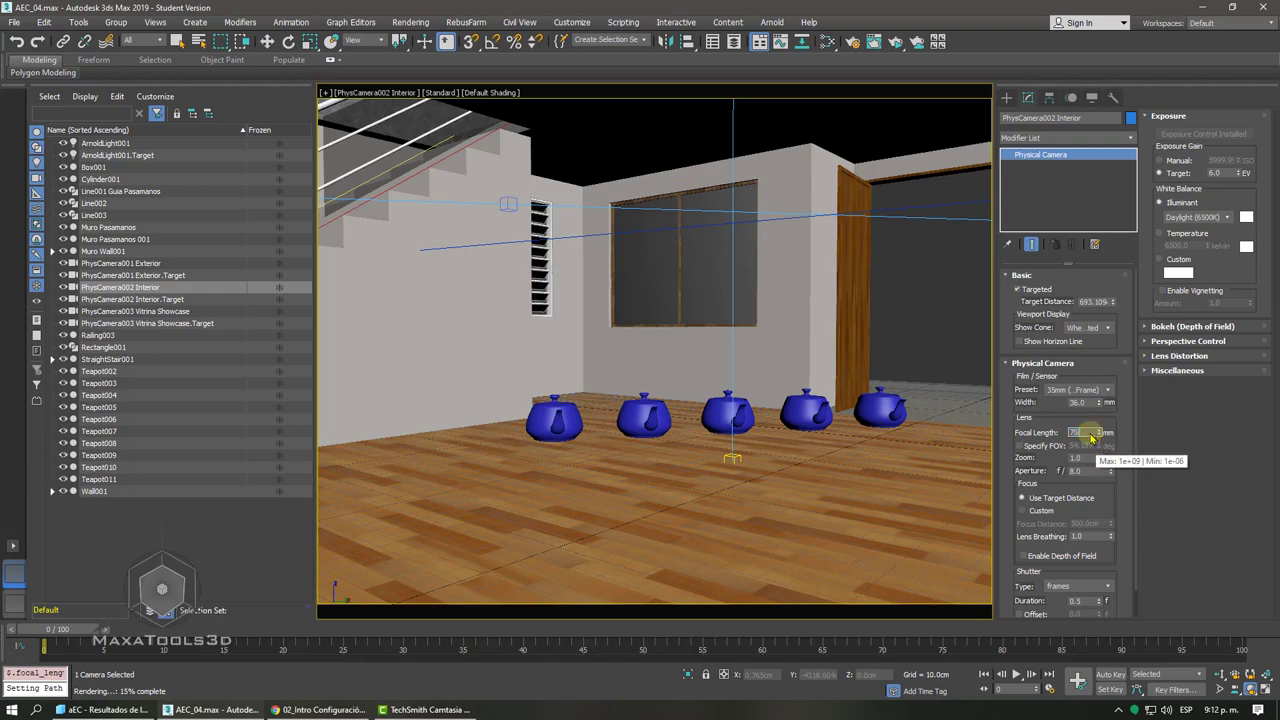
text(70)
key(Return)
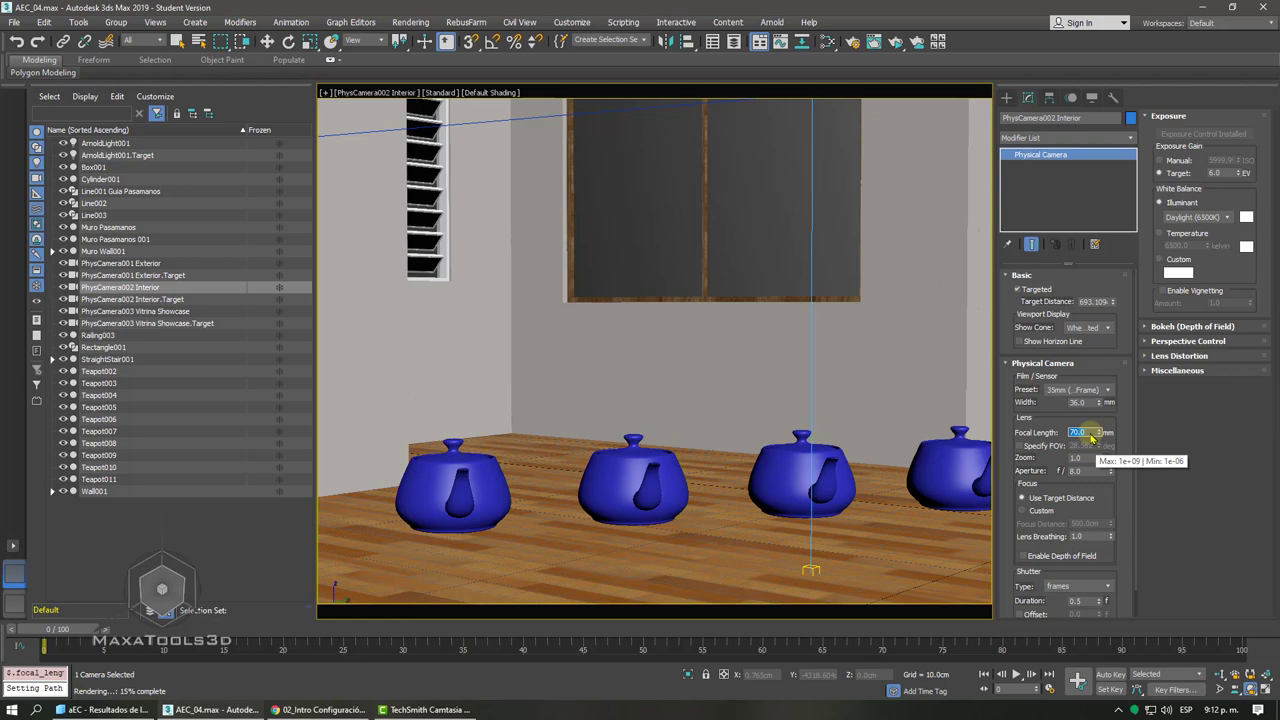
key(t)
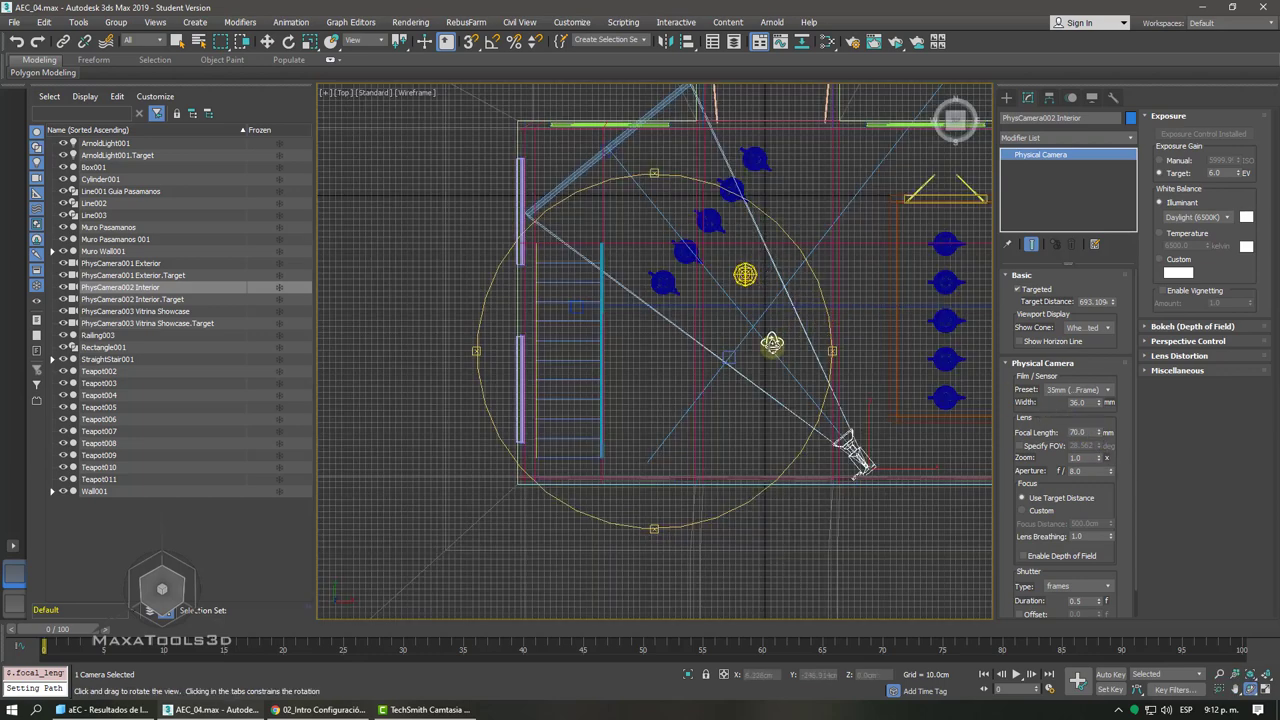
- Isolate the interior camera and reselect it with the Move tool
key(ctrl+z)
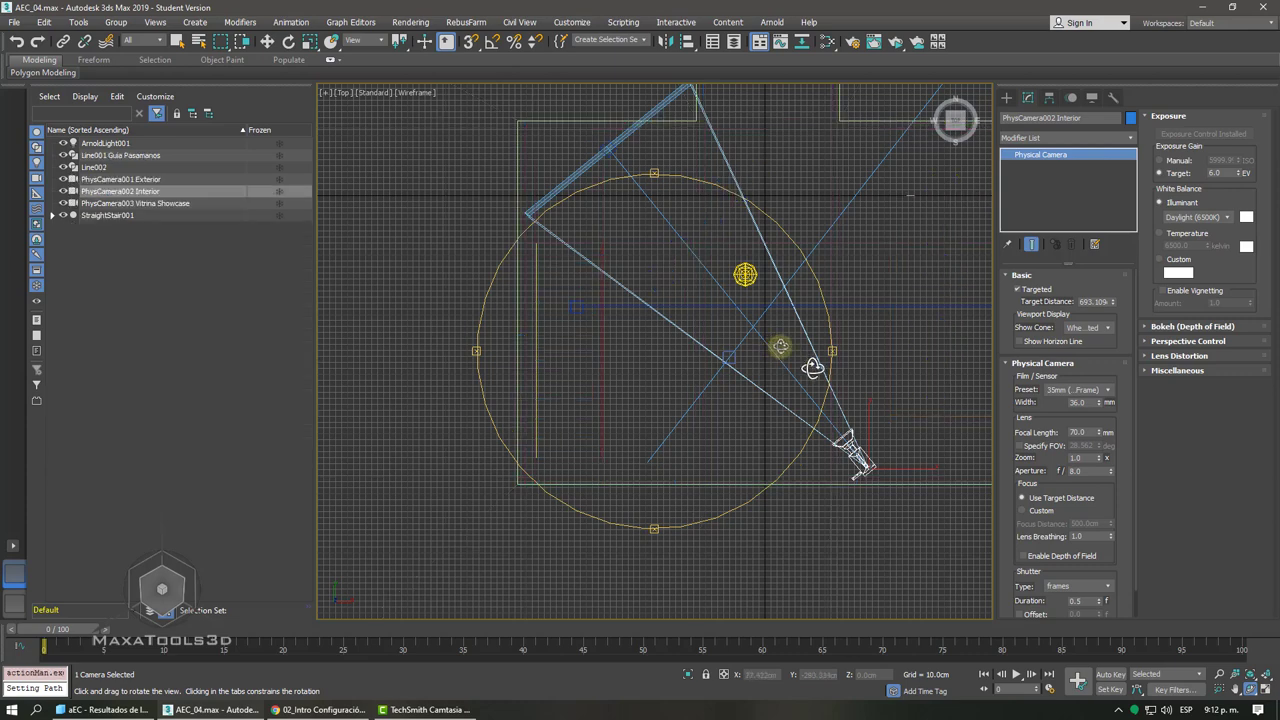
key(w)
click(890, 358)
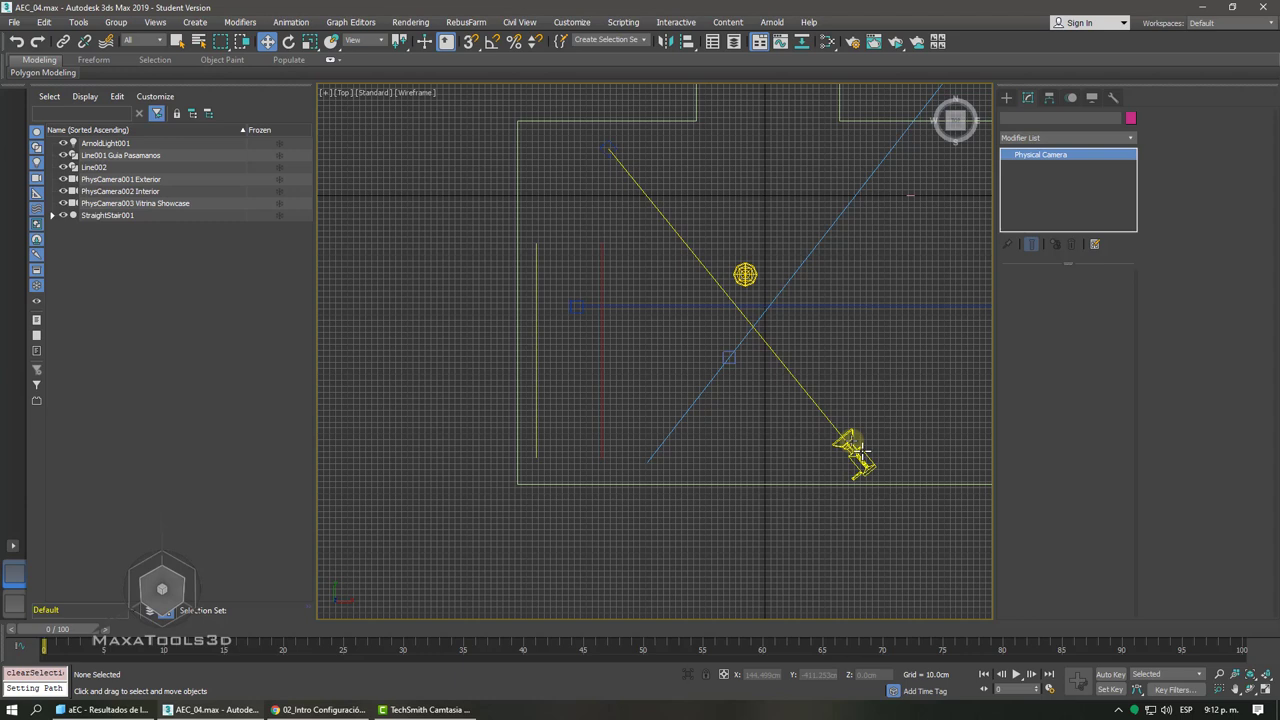
click(858, 452)
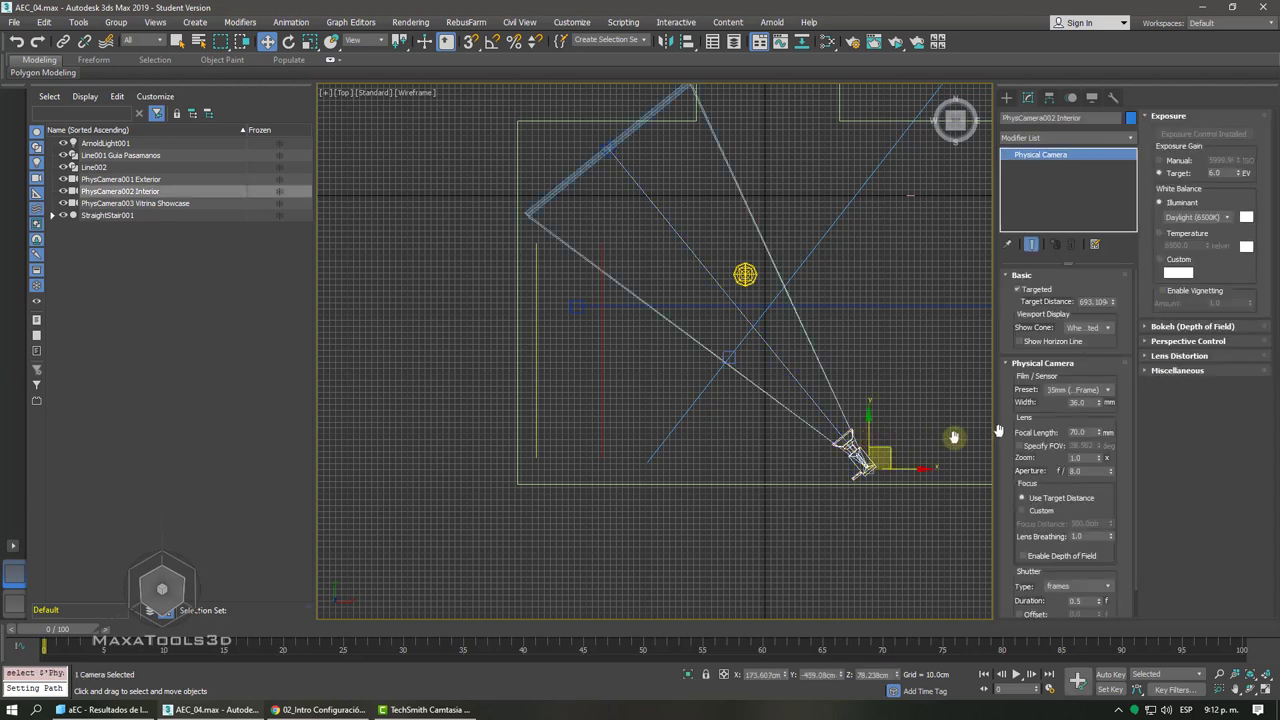
- Try focal lengths 20, 40, 28 and 80 mm, settle on 24 mm, and shade the Top view
double_click(1085, 433)
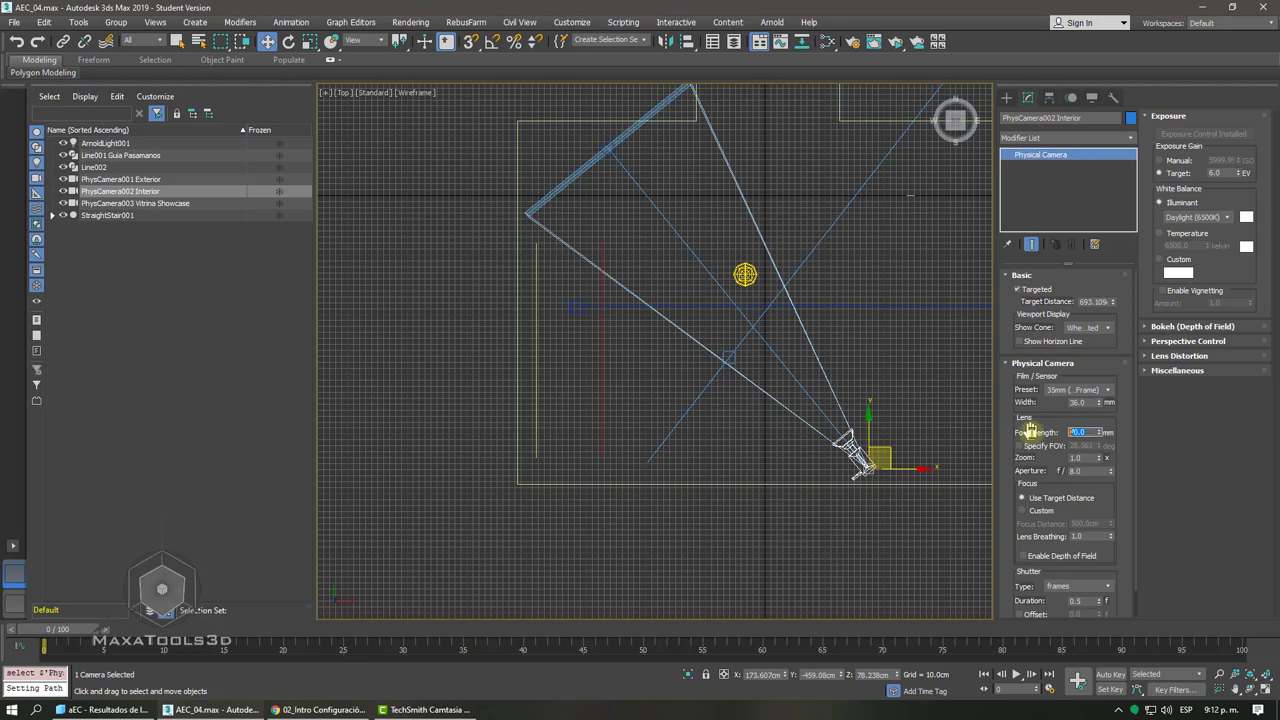
text(20)
key(Return)
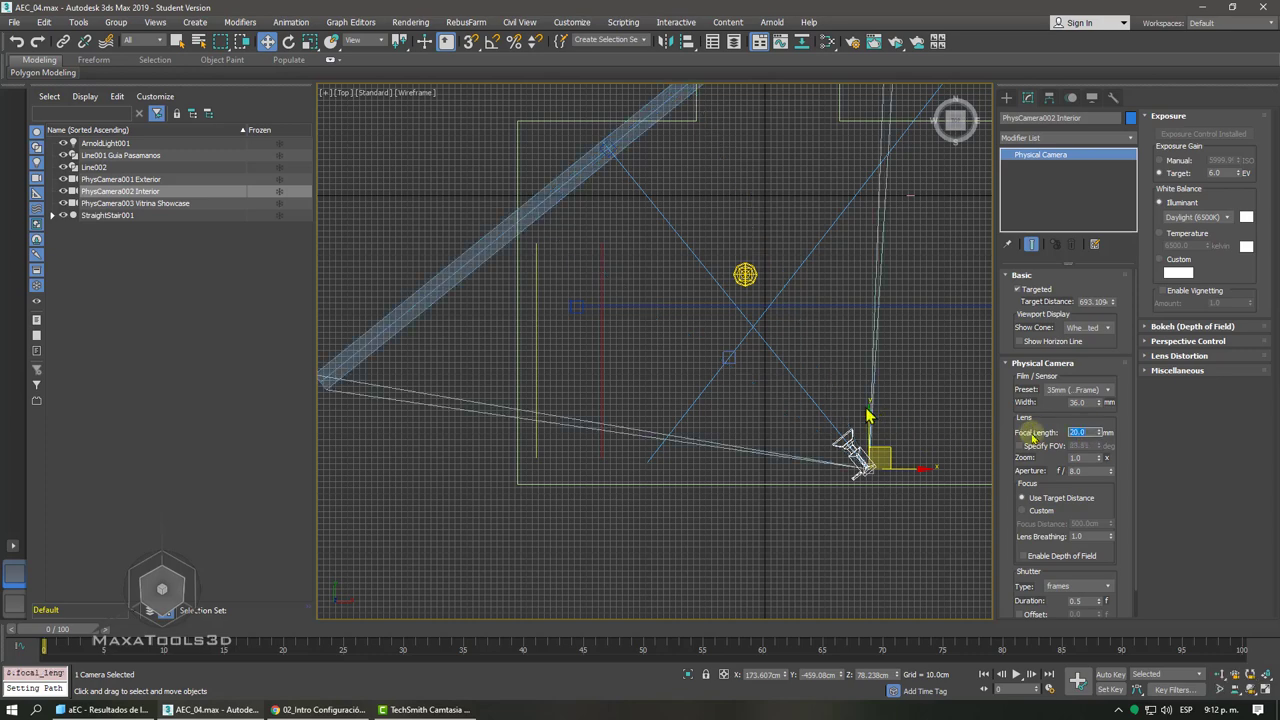
middle_drag(841, 311, 827, 419)
double_click(1085, 433)
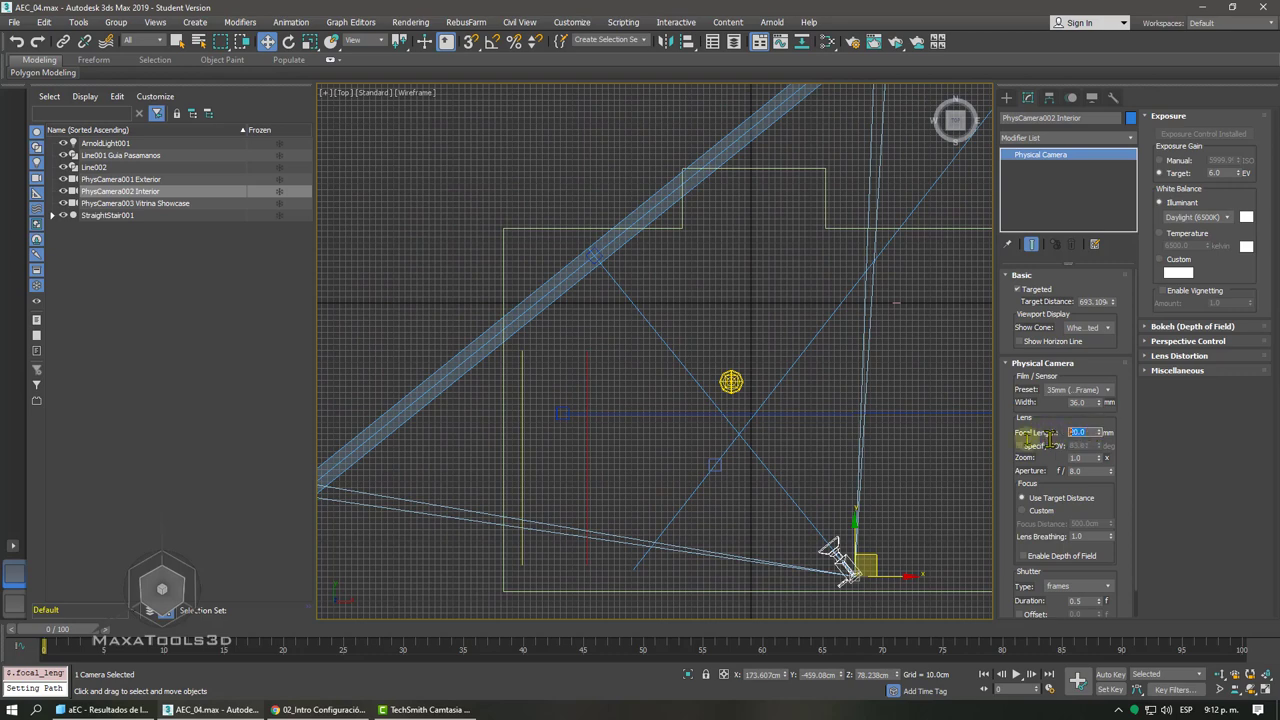
text(40)
key(Return)
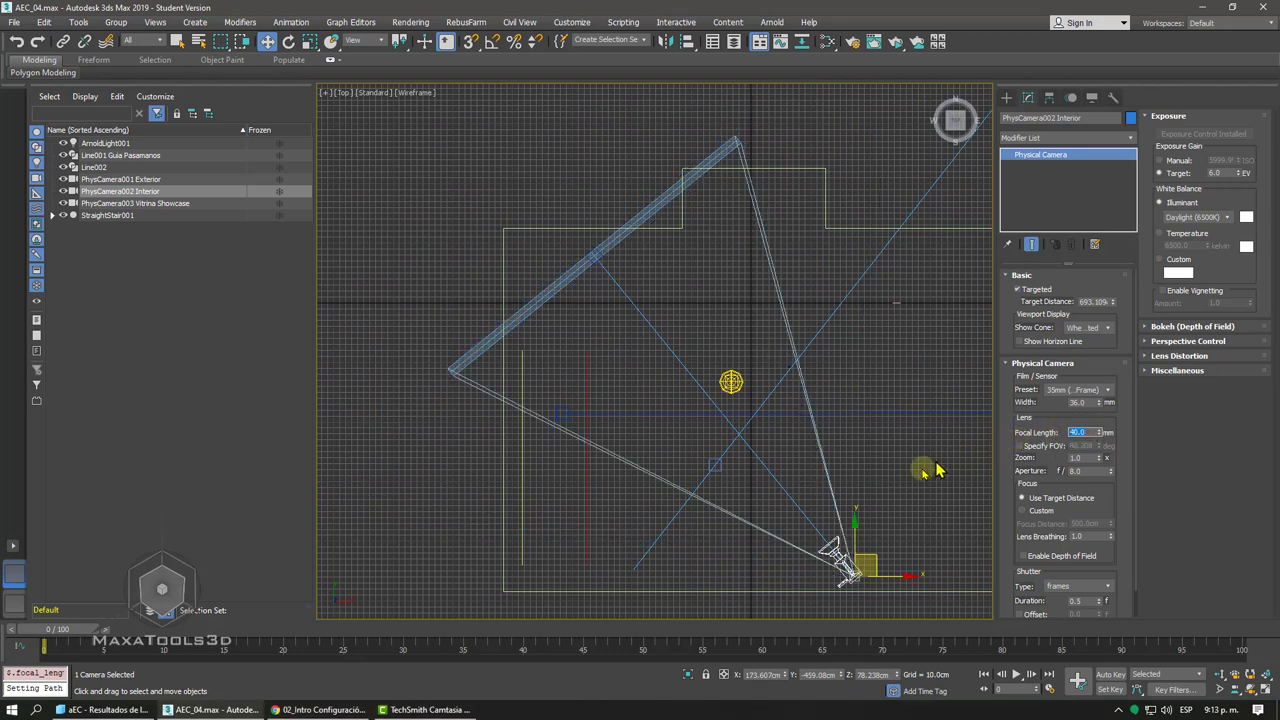
key(Return)
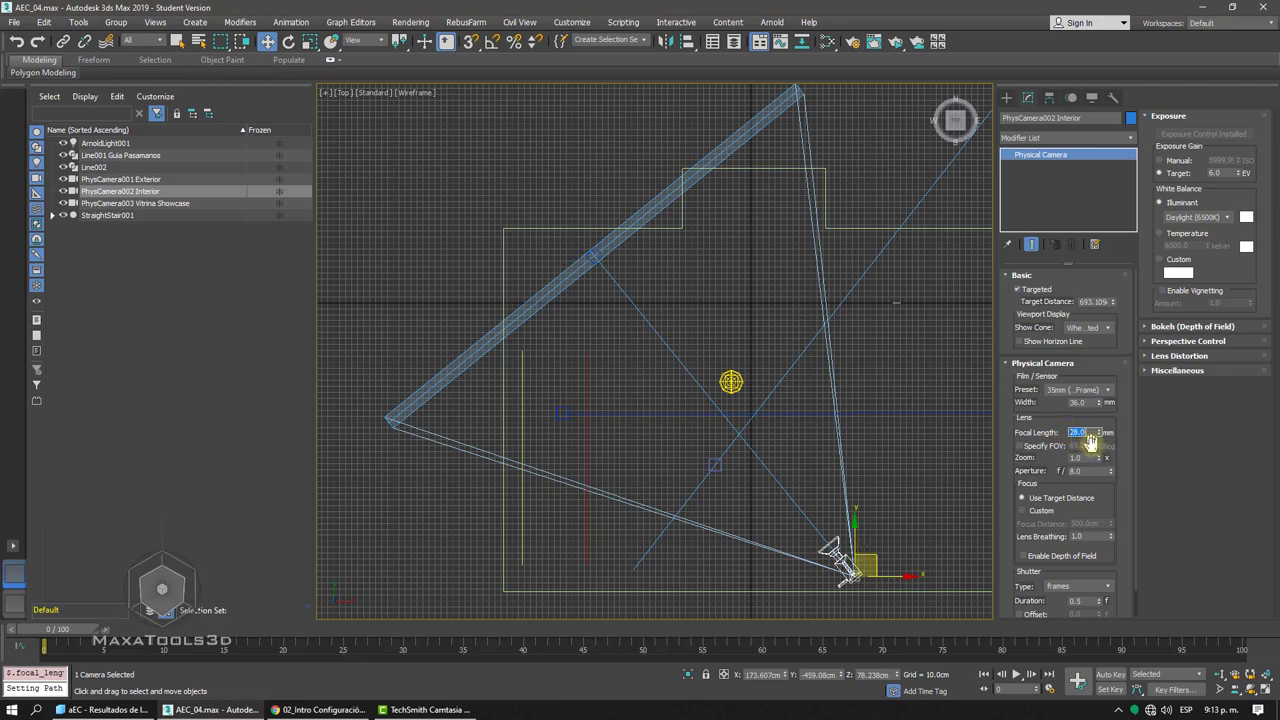
text(80)
key(Return)
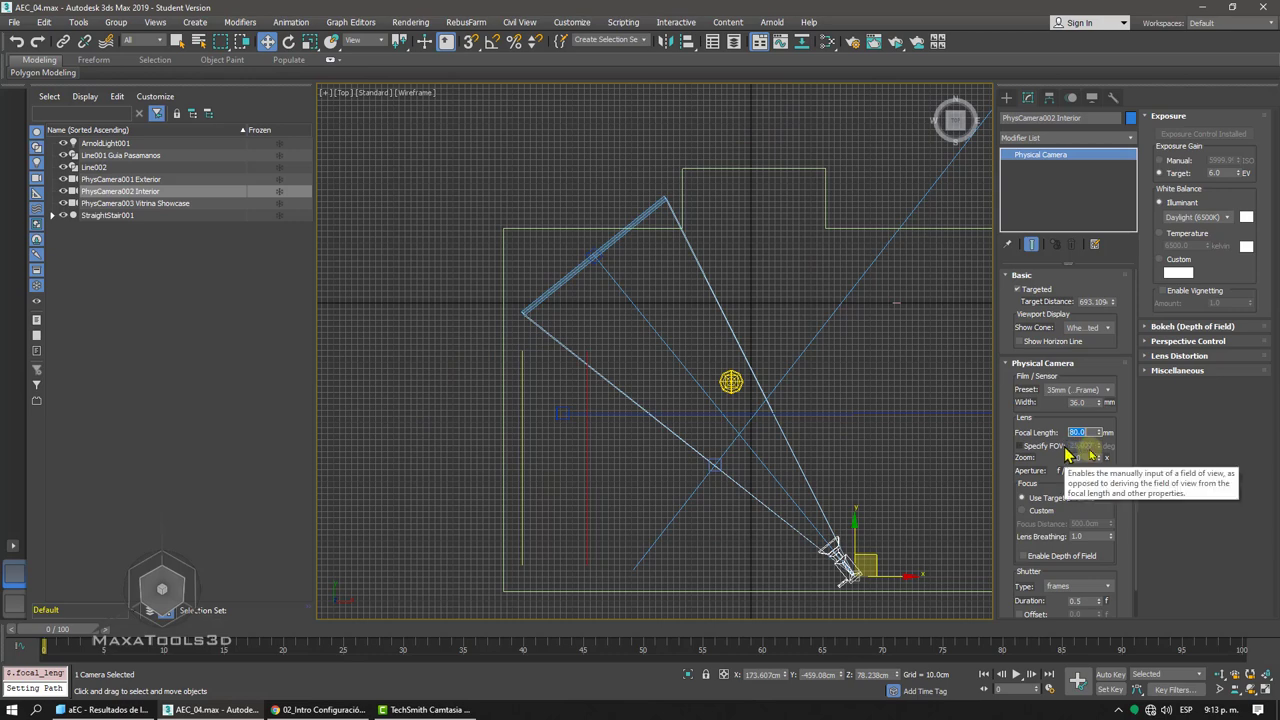
text(24)
key(Return)
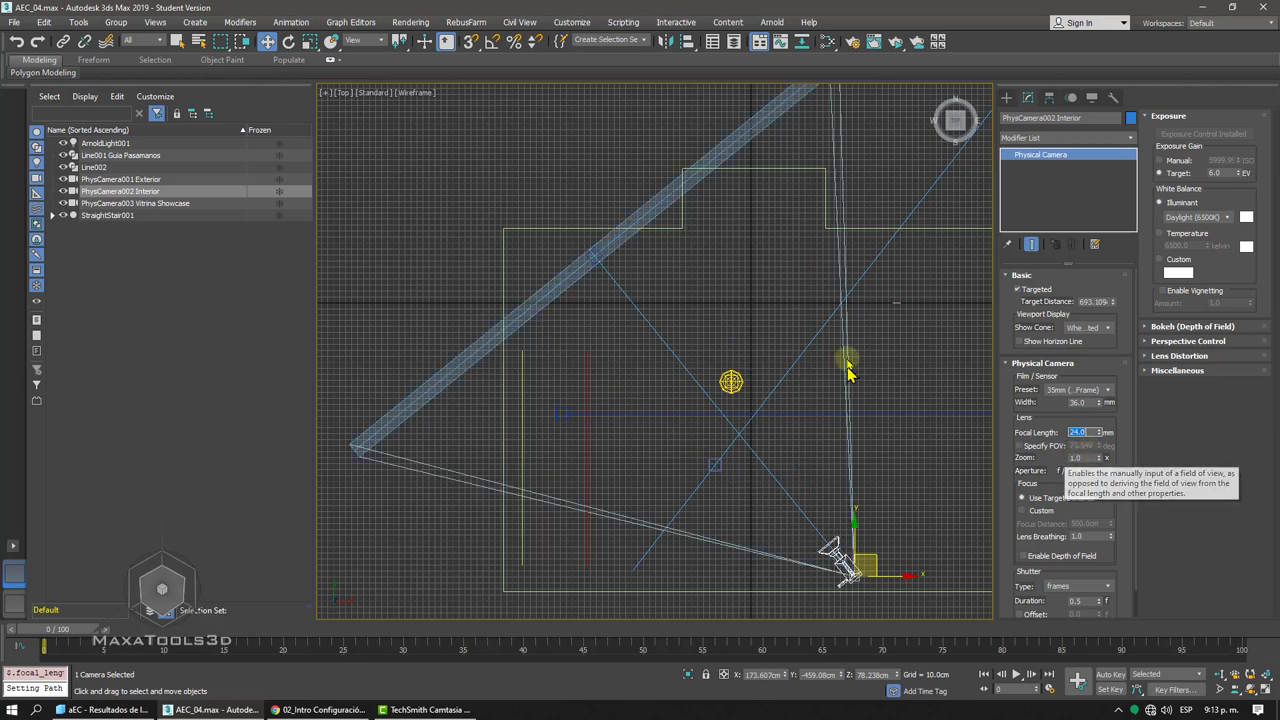
key(F3)
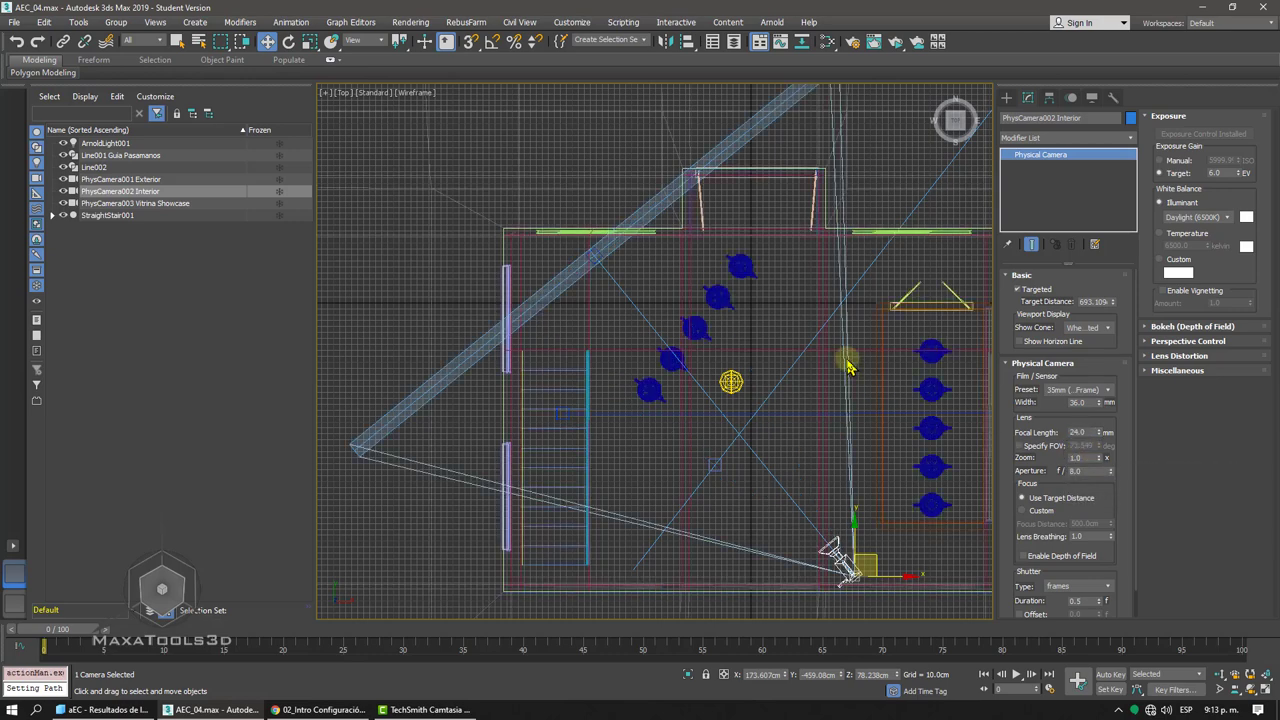
- In the interior camera view, select all five teapots and move them together toward the camera
key(c)
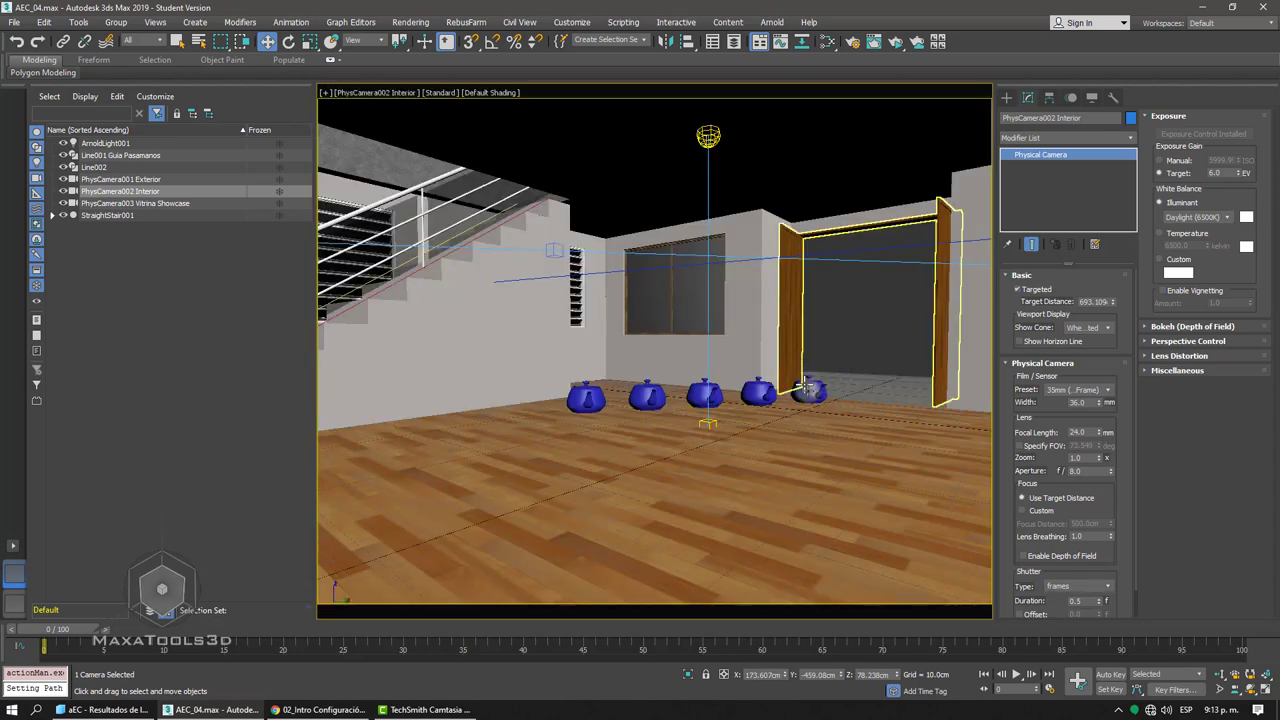
click(808, 390)
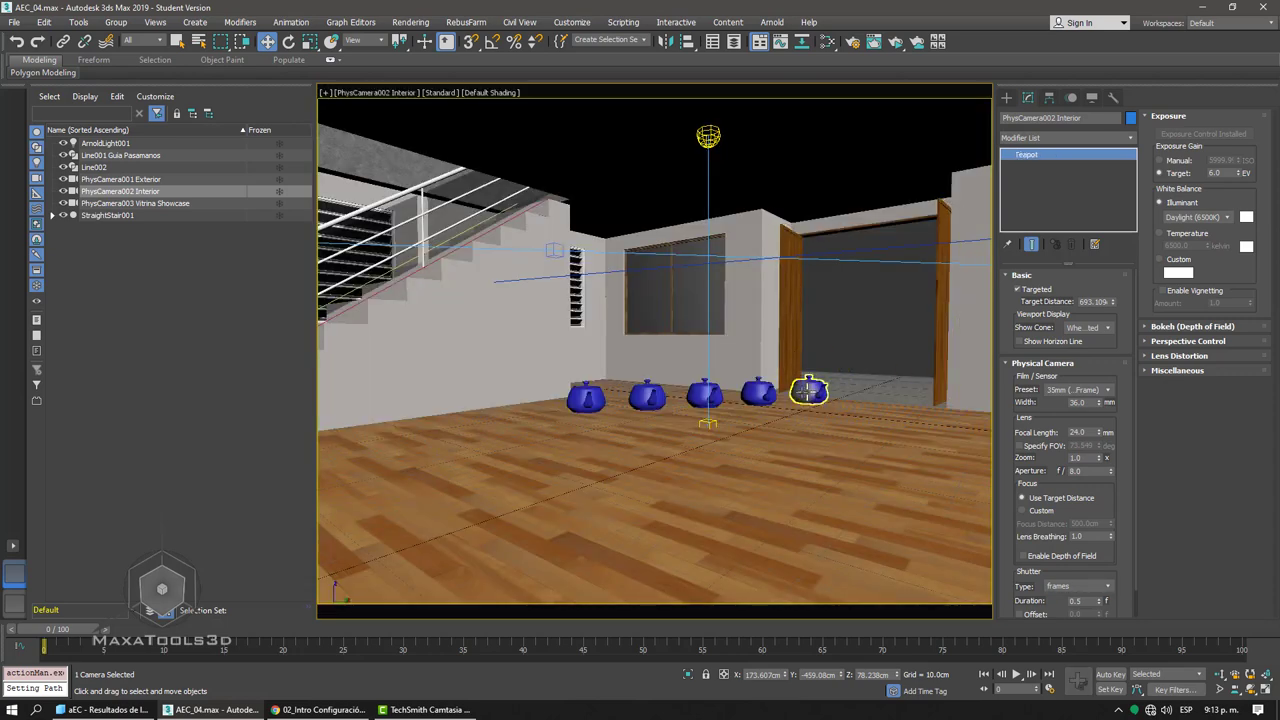
ctrl+click(757, 395)
ctrl+click(704, 395)
ctrl+click(648, 395)
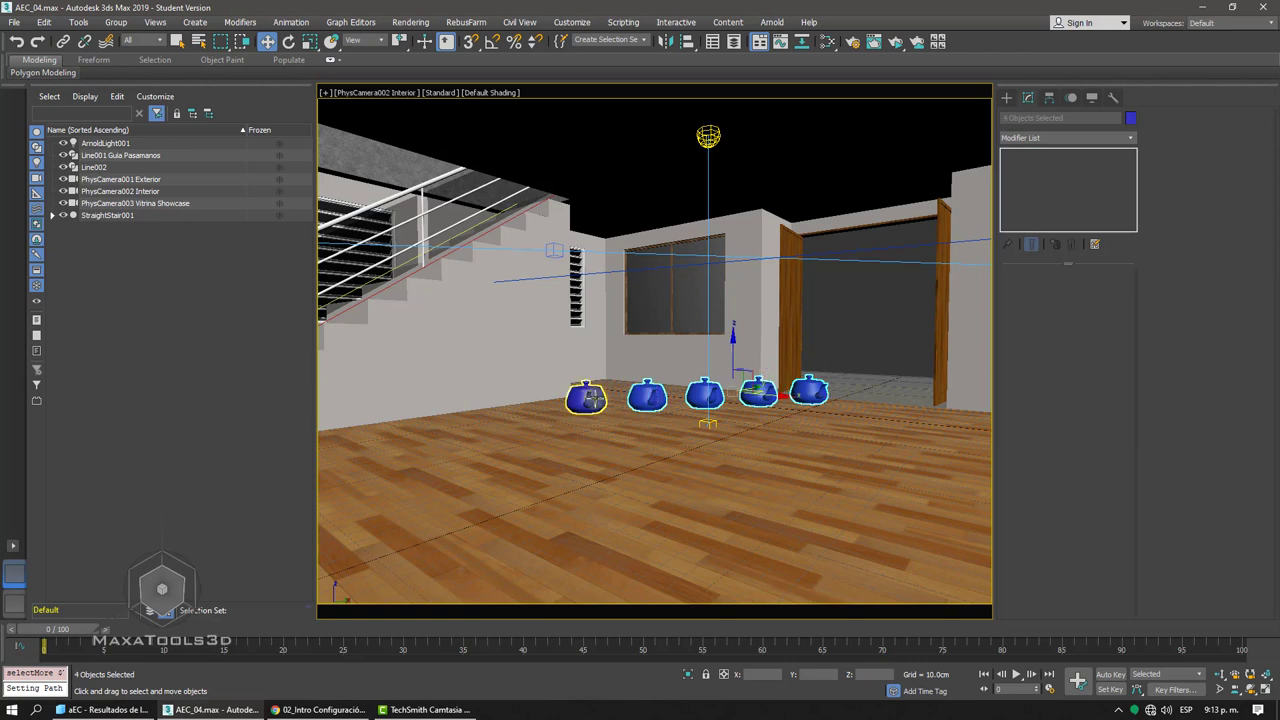
ctrl+click(586, 398)
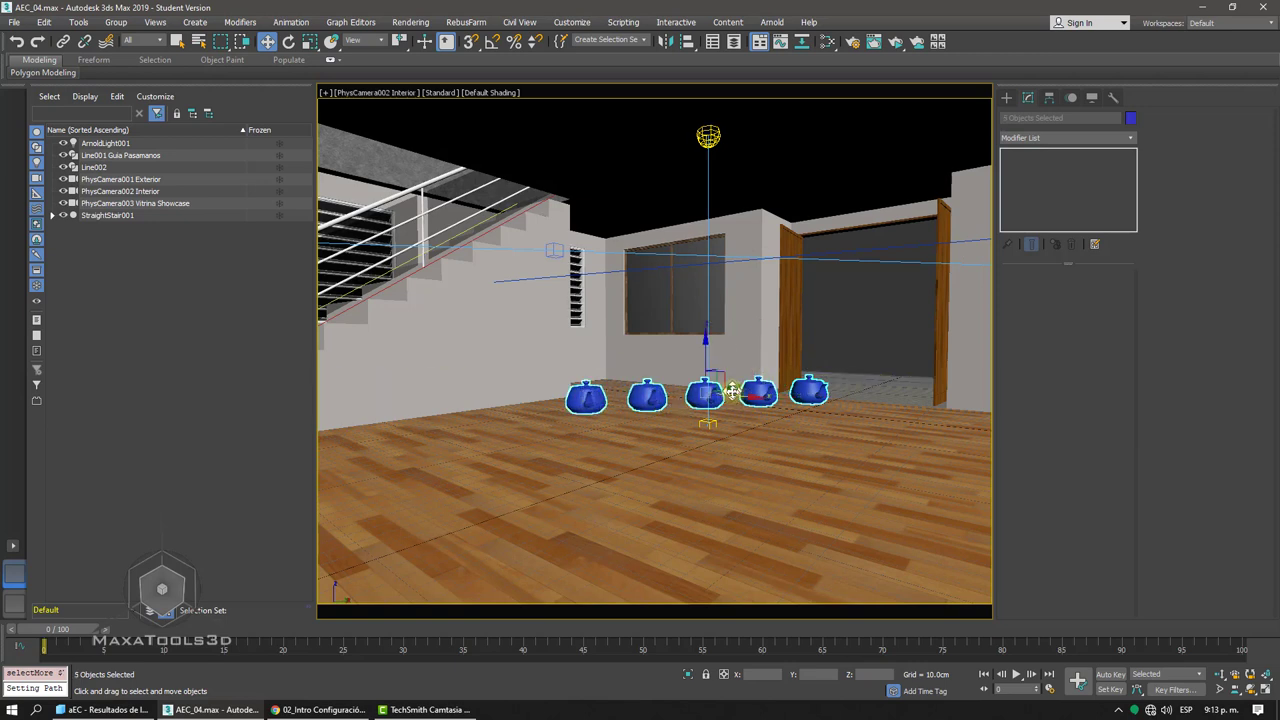
mouse_move(733, 392)
mouse_down()
mouse_move(754, 395)
mouse_move(700, 418)
mouse_up()
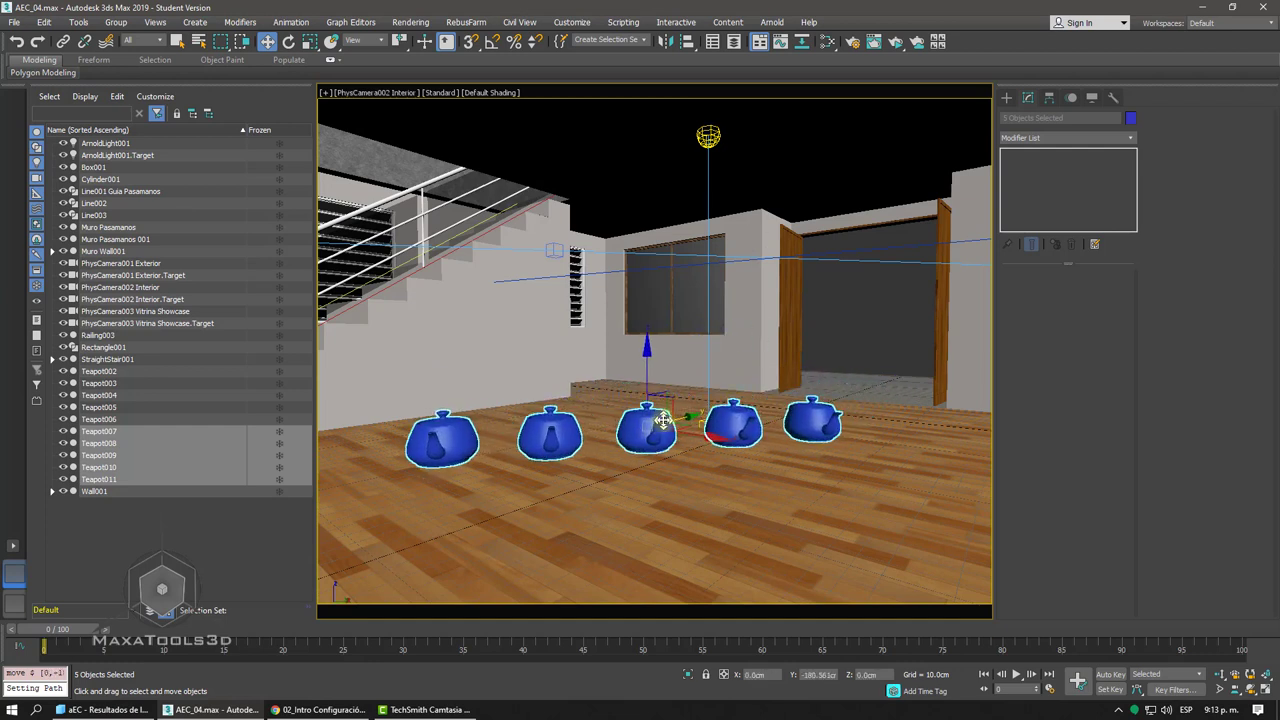
click(853, 342)
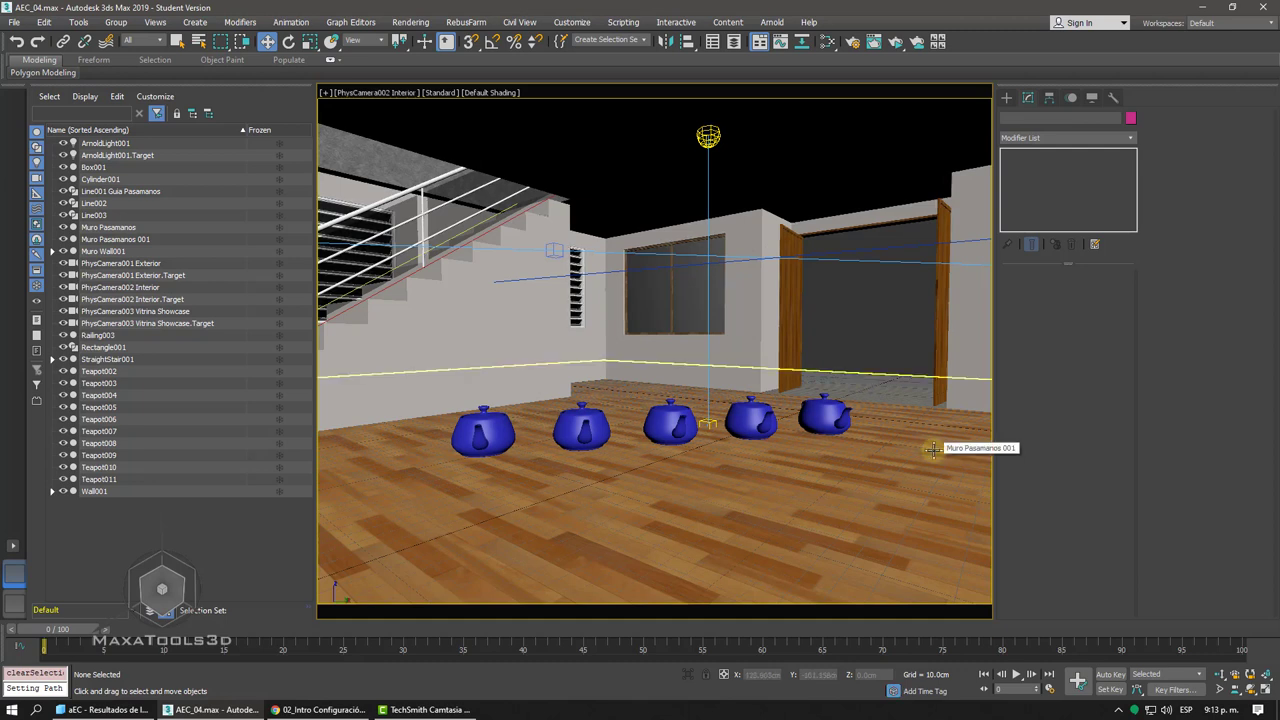
- Select ArnoldLight001 and open an ActiveShade interactive preview
click(709, 137)
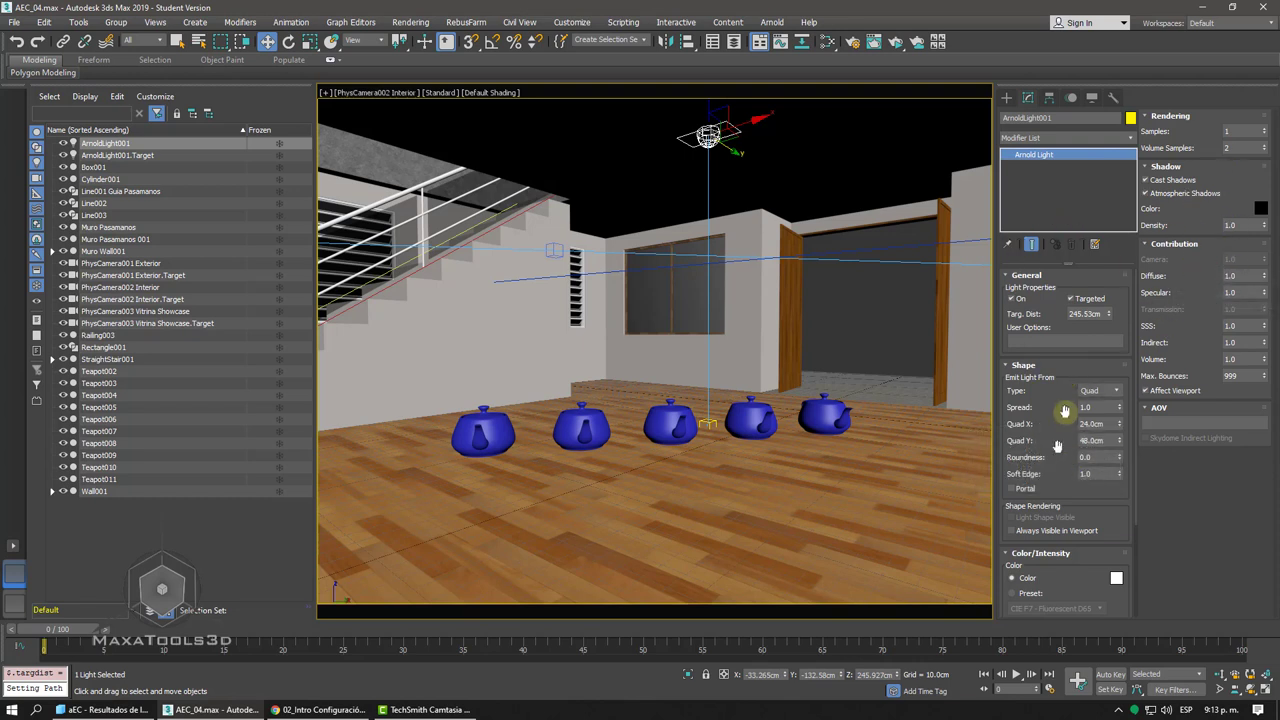
drag(1082, 500, 1088, 288)
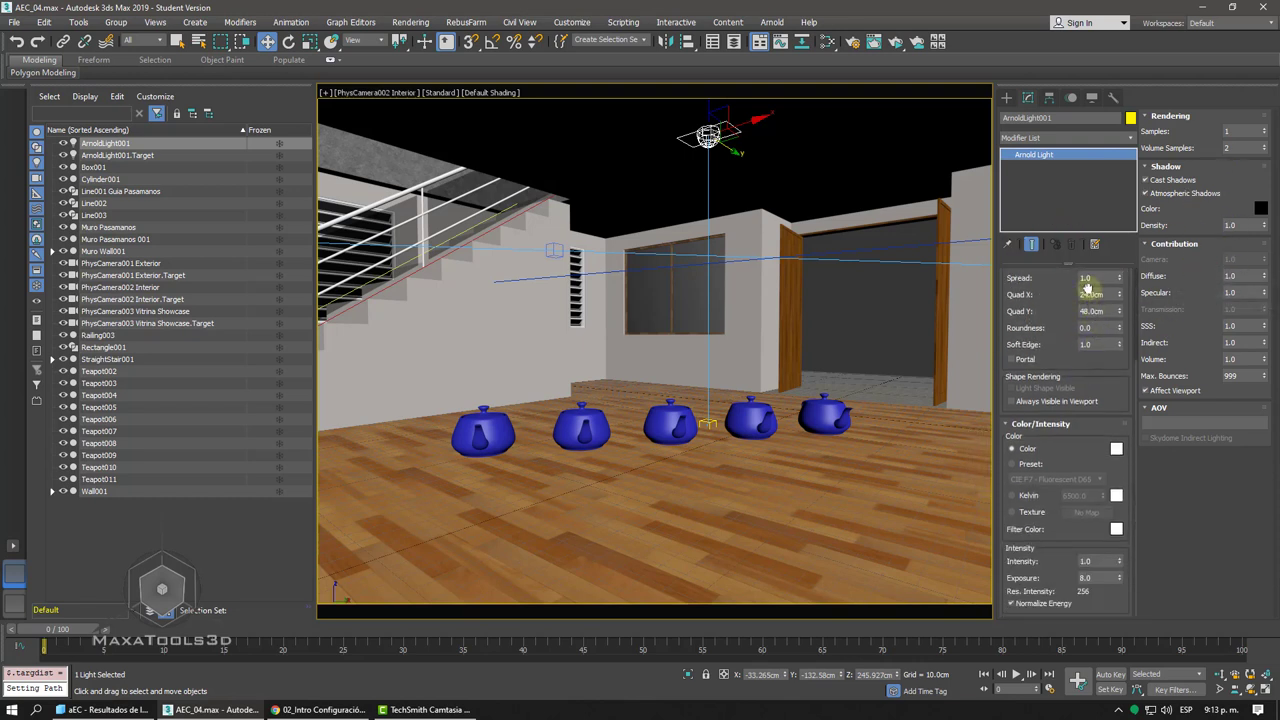
double_click(1080, 562)
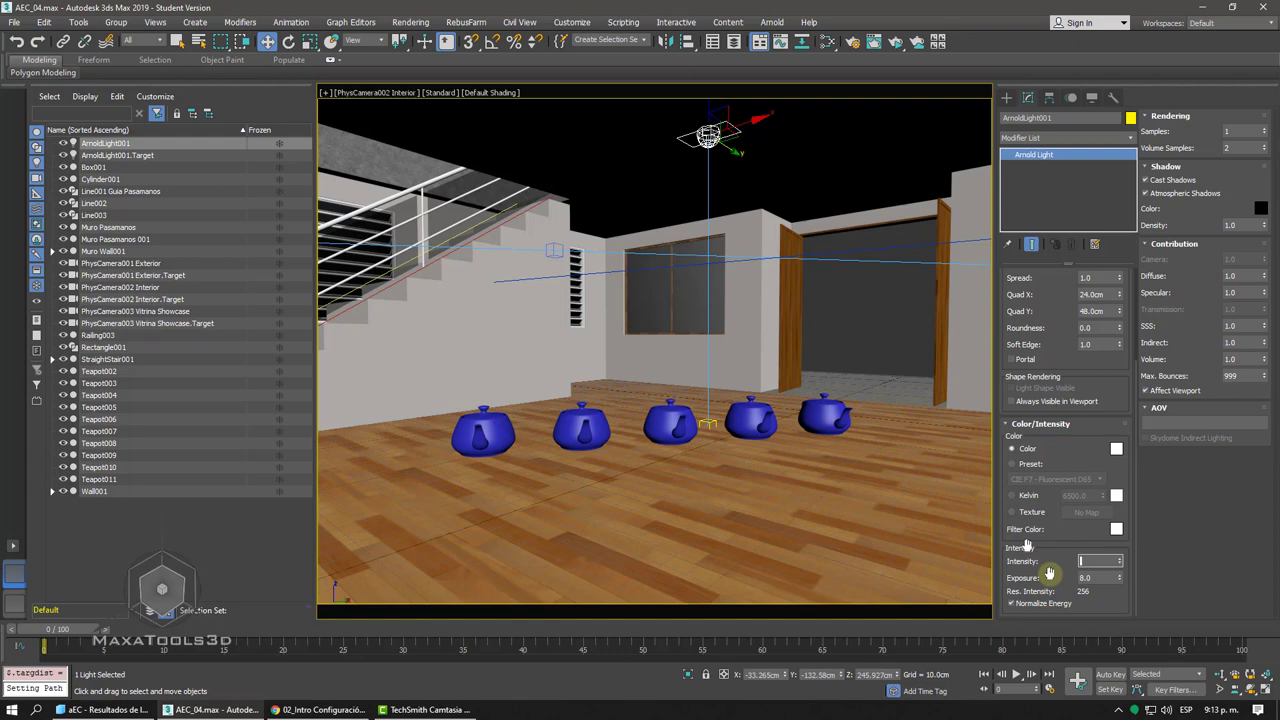
text(1)
click(895, 41)
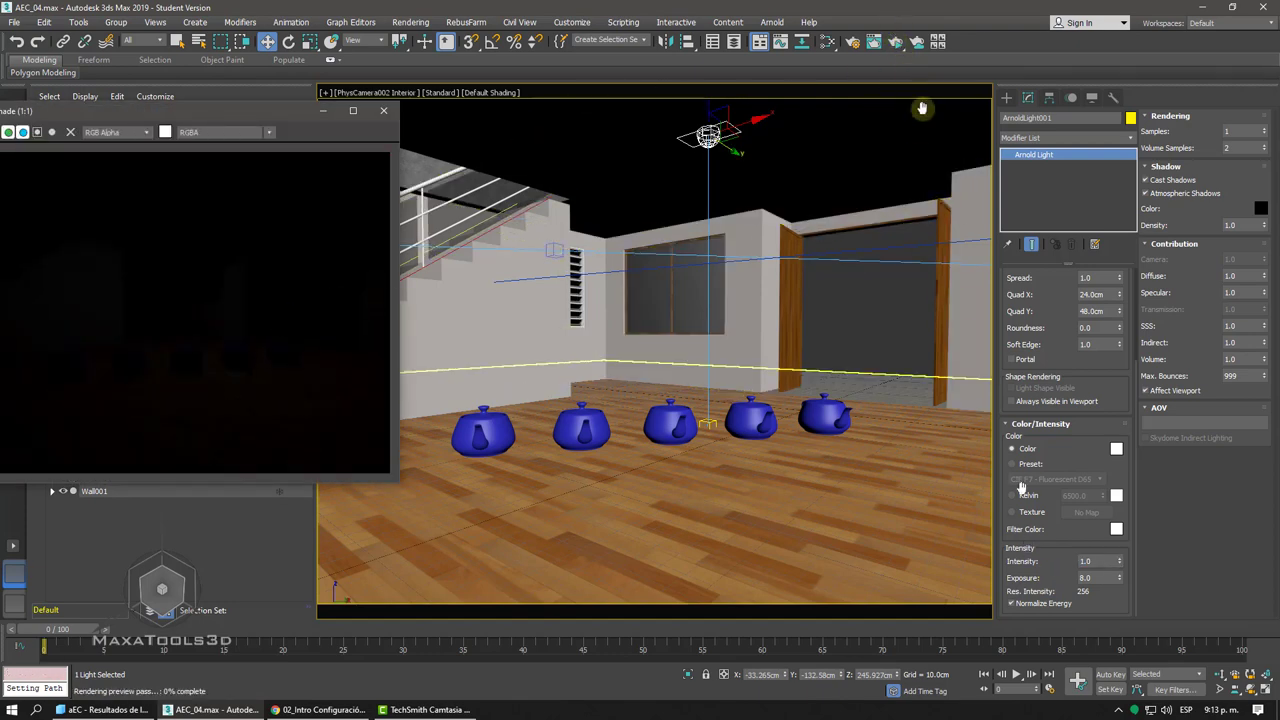
- Set ArnoldLight001's intensity to 10 and bring the ActiveShade window forward
click(1098, 562)
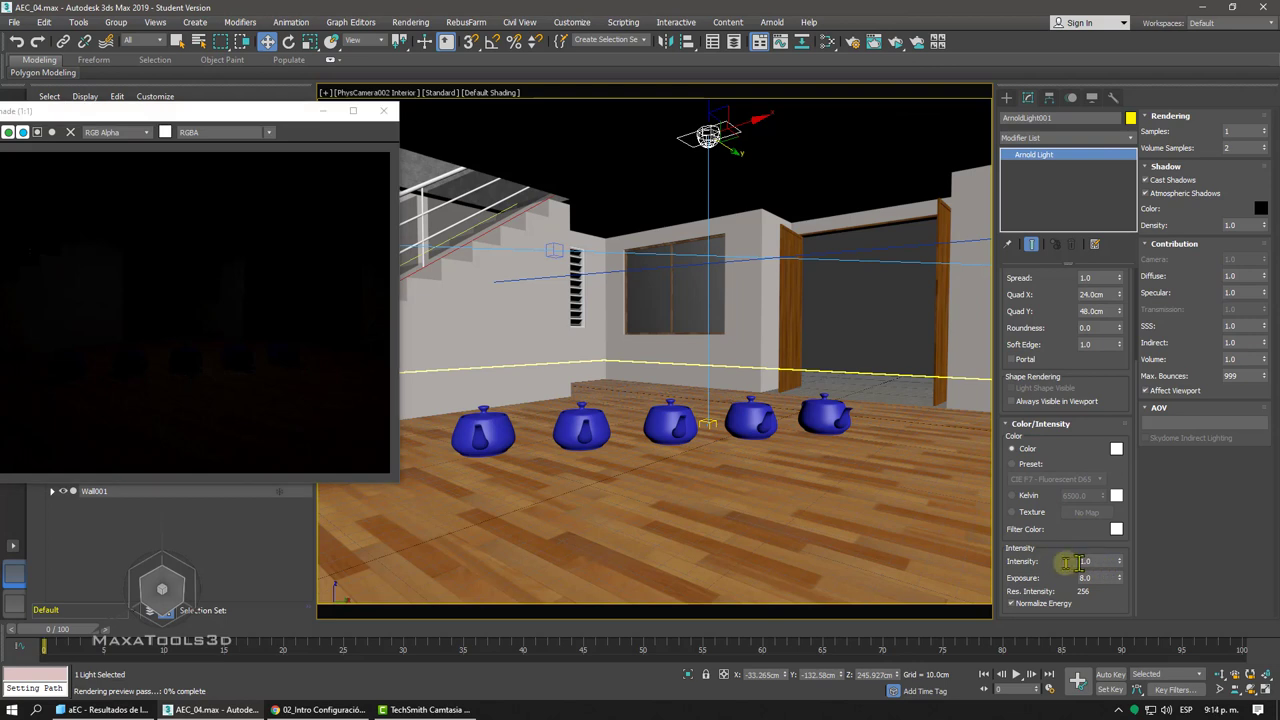
double_click(1090, 562)
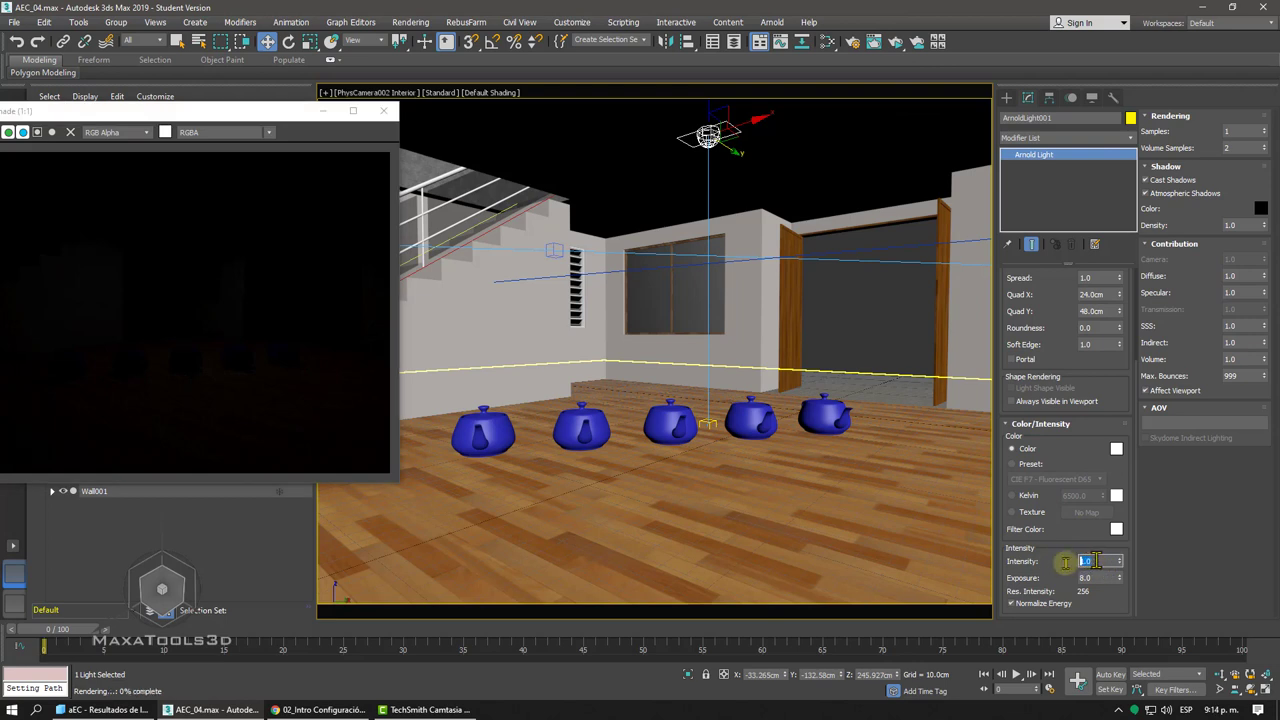
text(10)
key(Return)
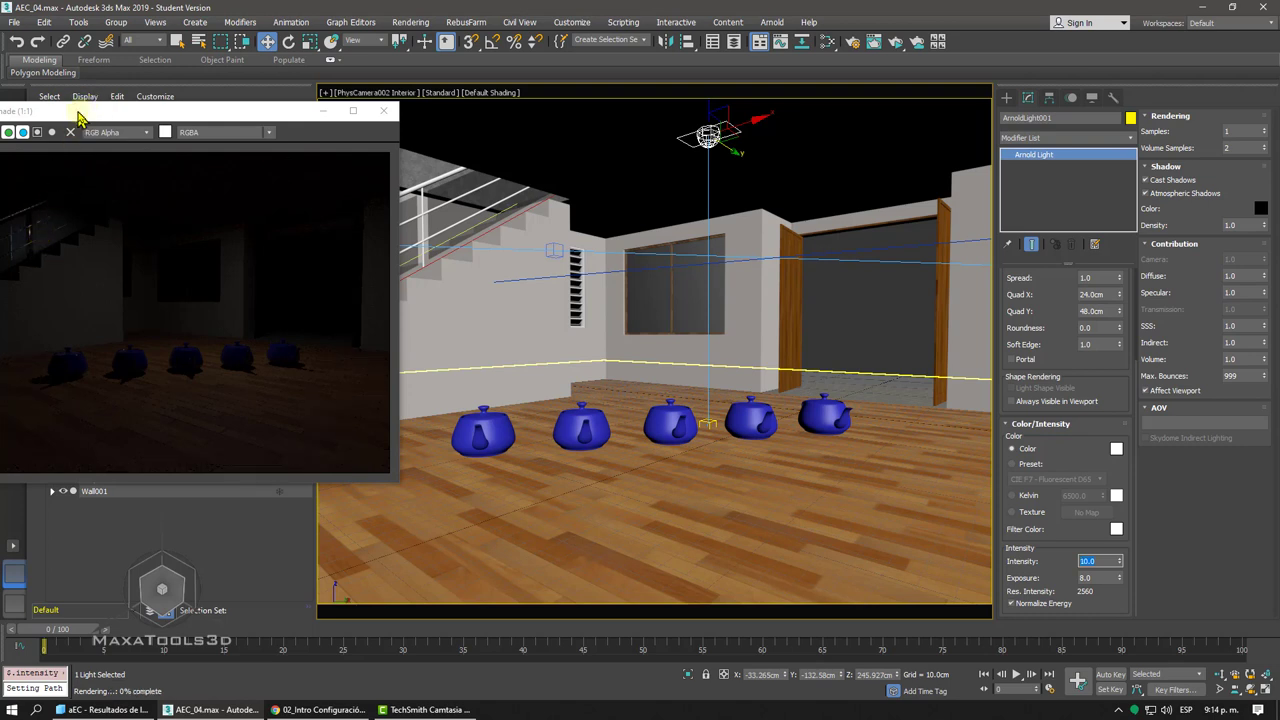
click(90, 112)
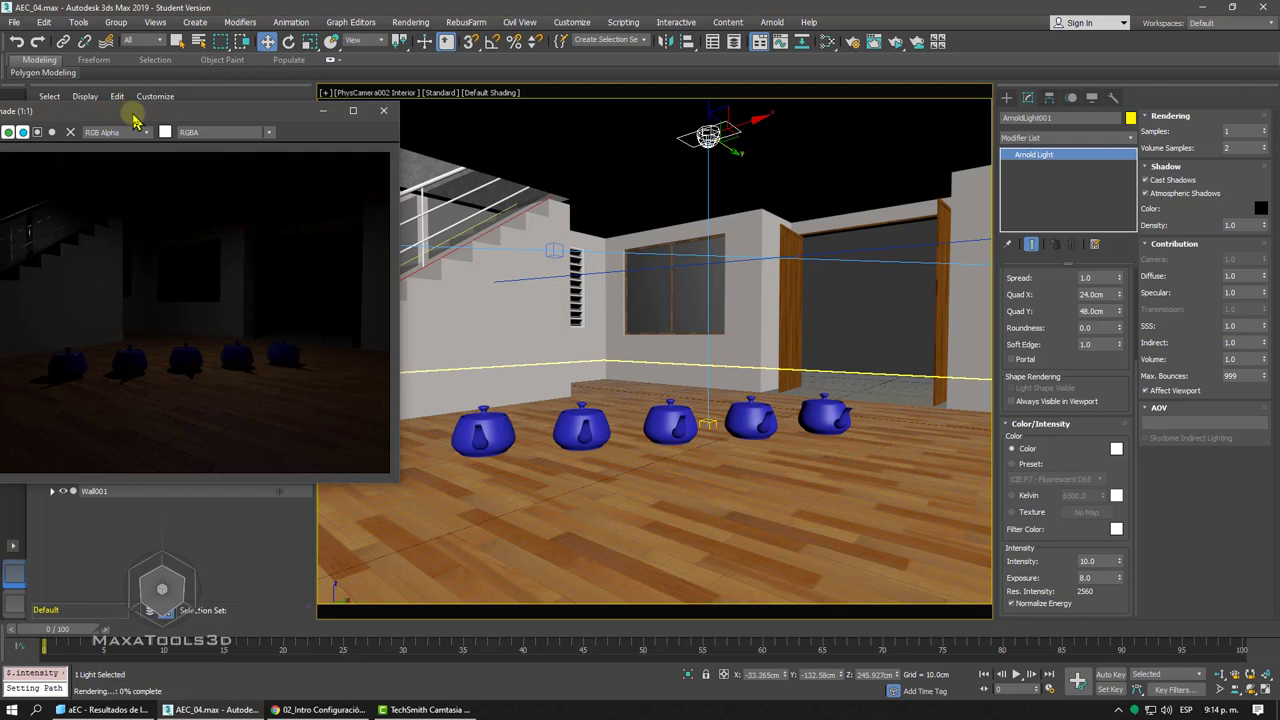
- Maximize the ActiveShade preview, then restore it to a floating window
double_click(163, 112)
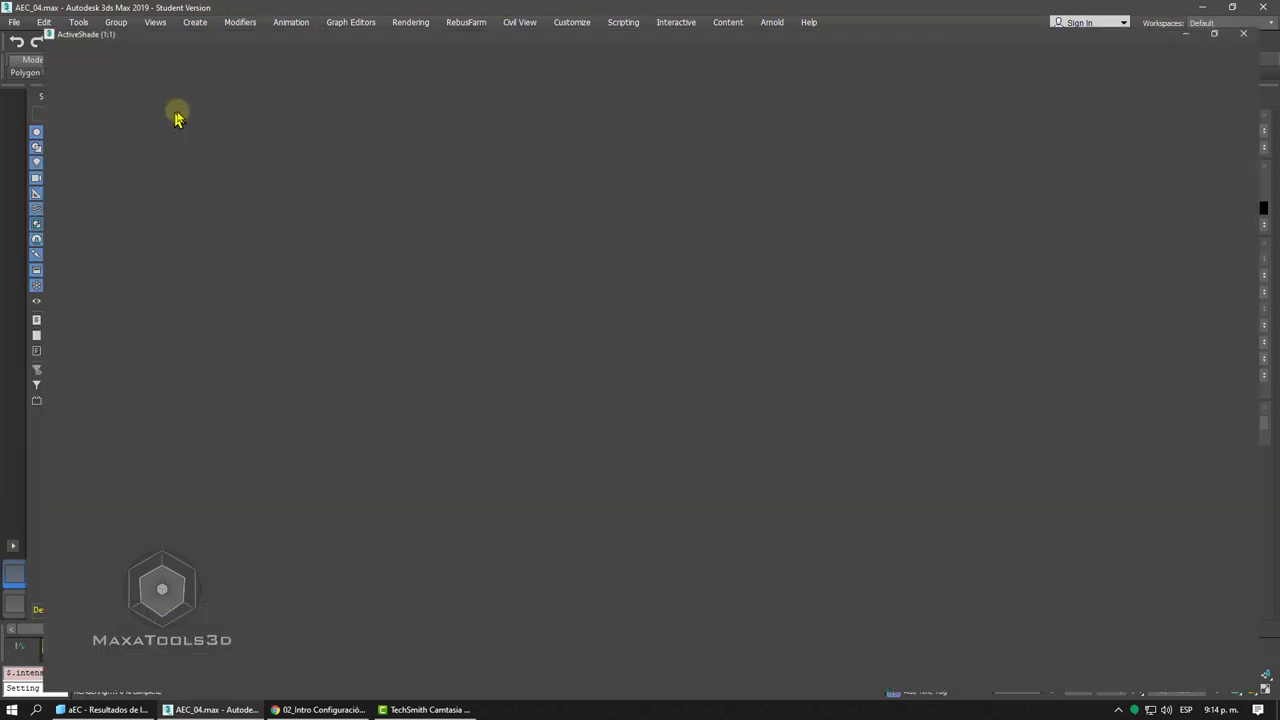
click(1240, 8)
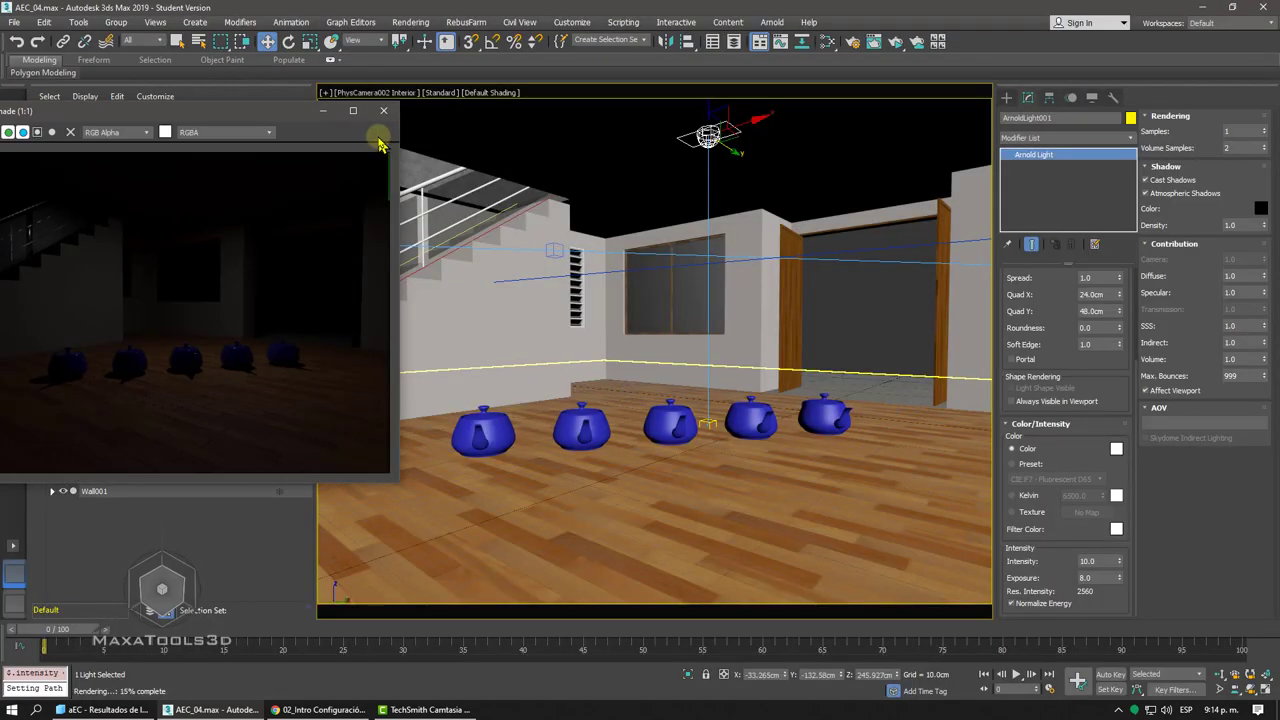
drag(214, 112, 361, 122)
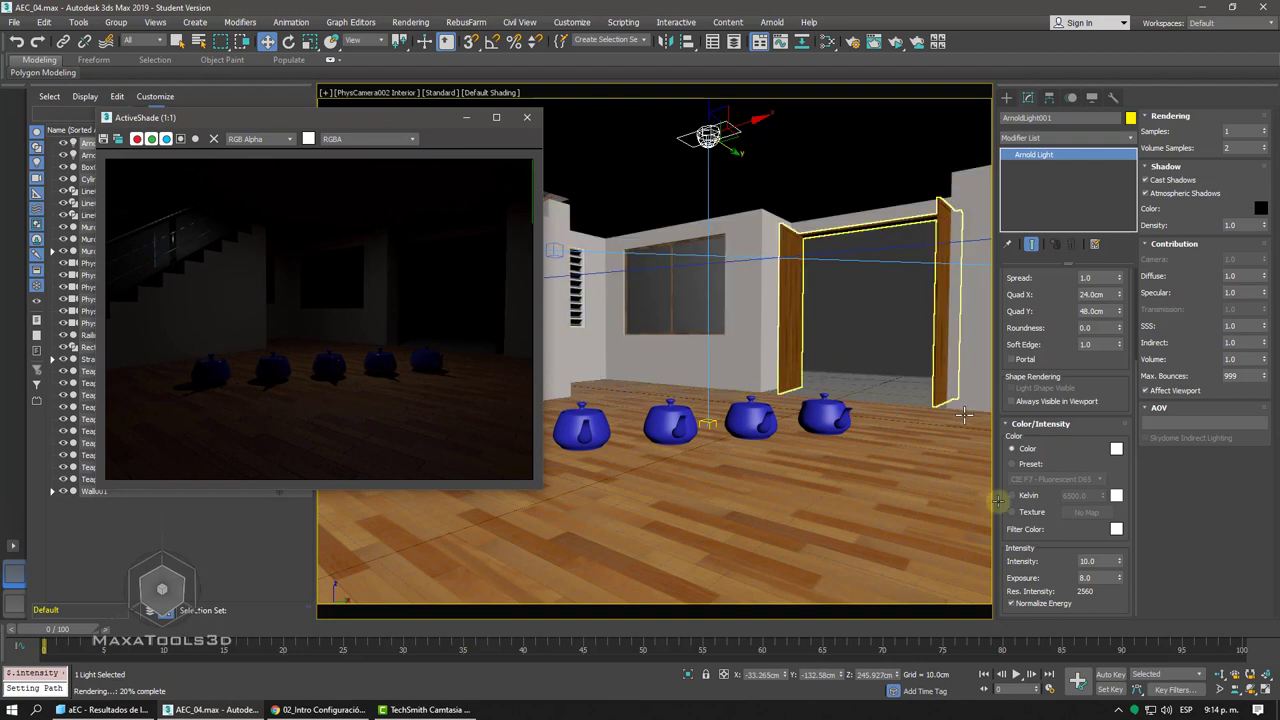
- Raise the Arnold light's intensity to 30 and select the interior camera from the viewport label menu
click(1100, 565)
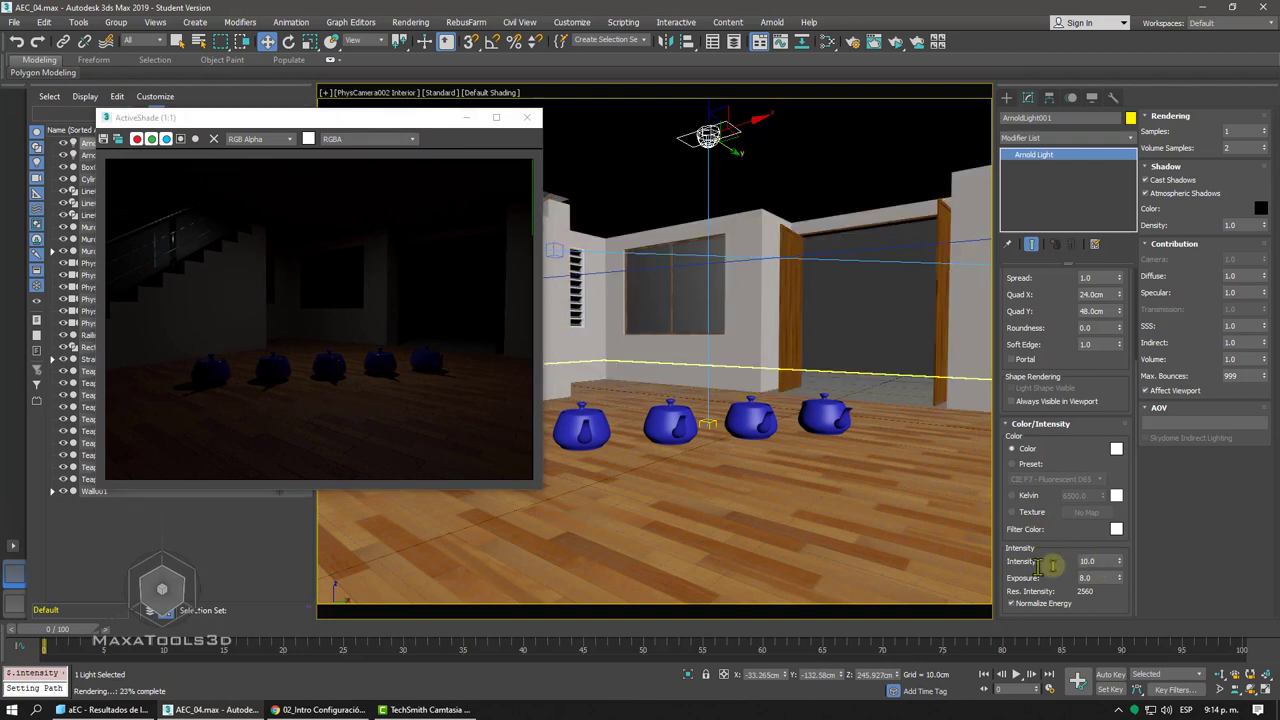
drag(1097, 565, 1075, 564)
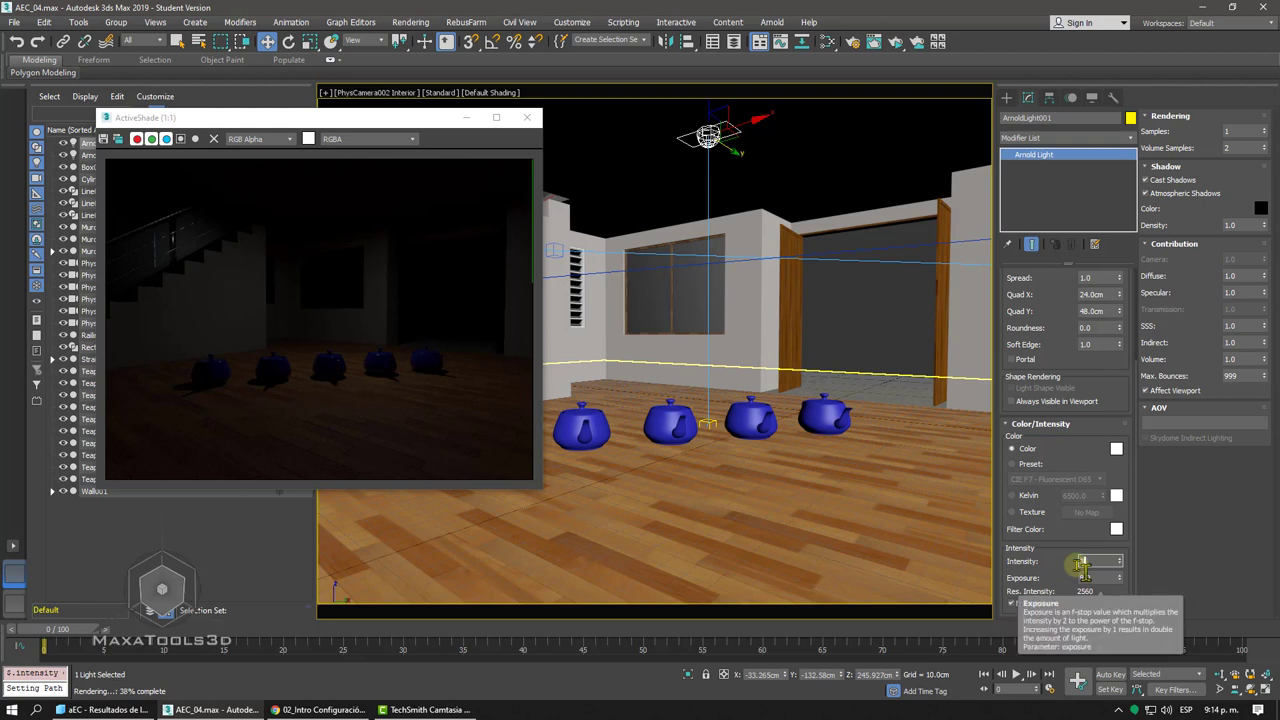
text(30)
key(Return)
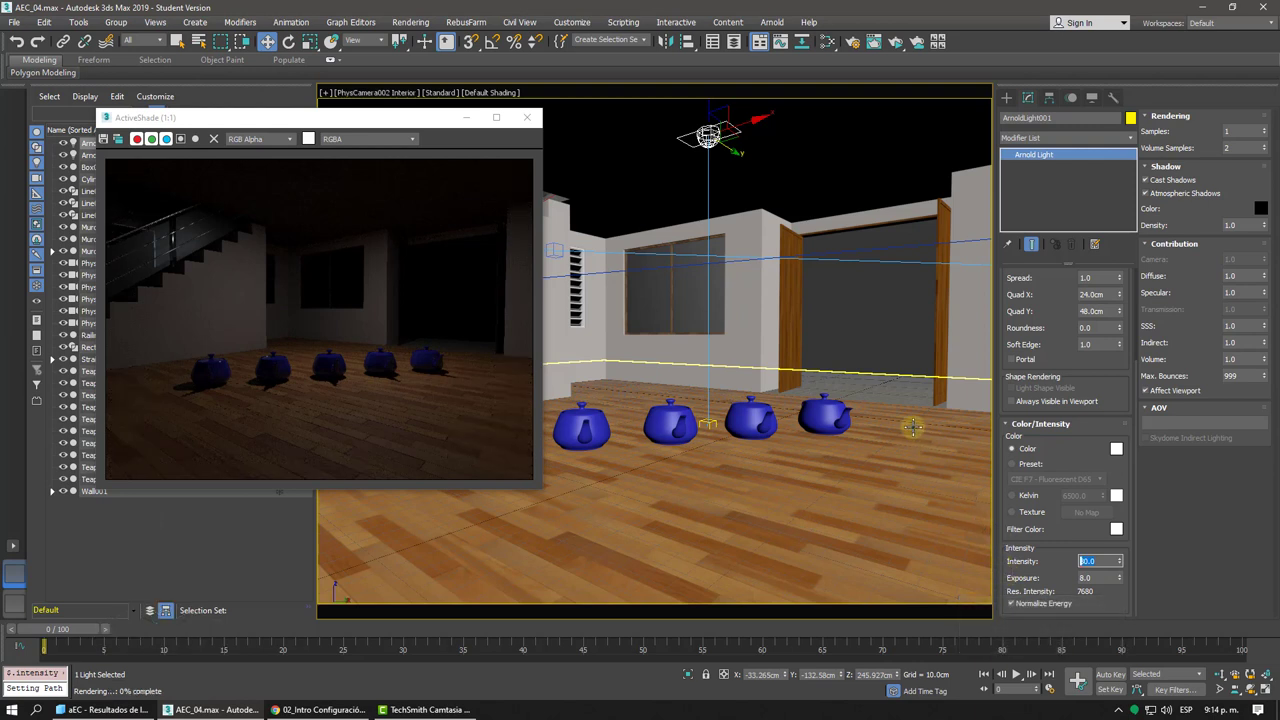
text(3)
key(Return)
click(350, 96)
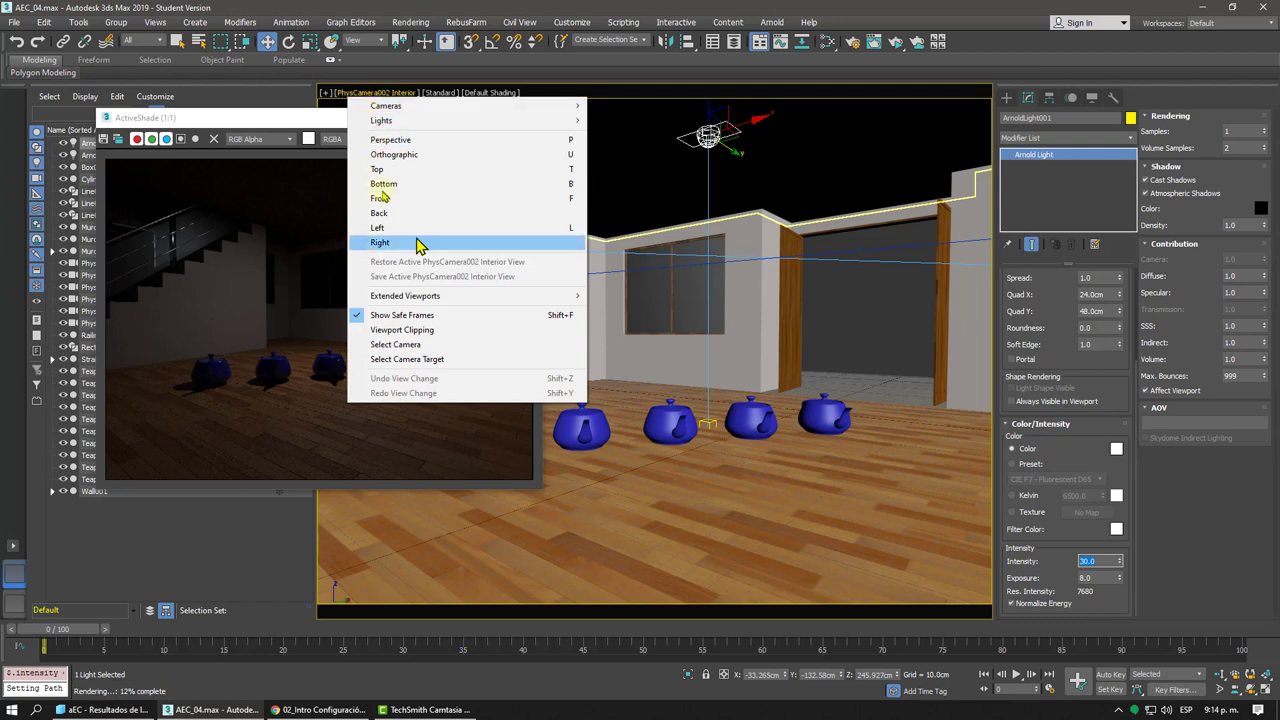
click(412, 345)
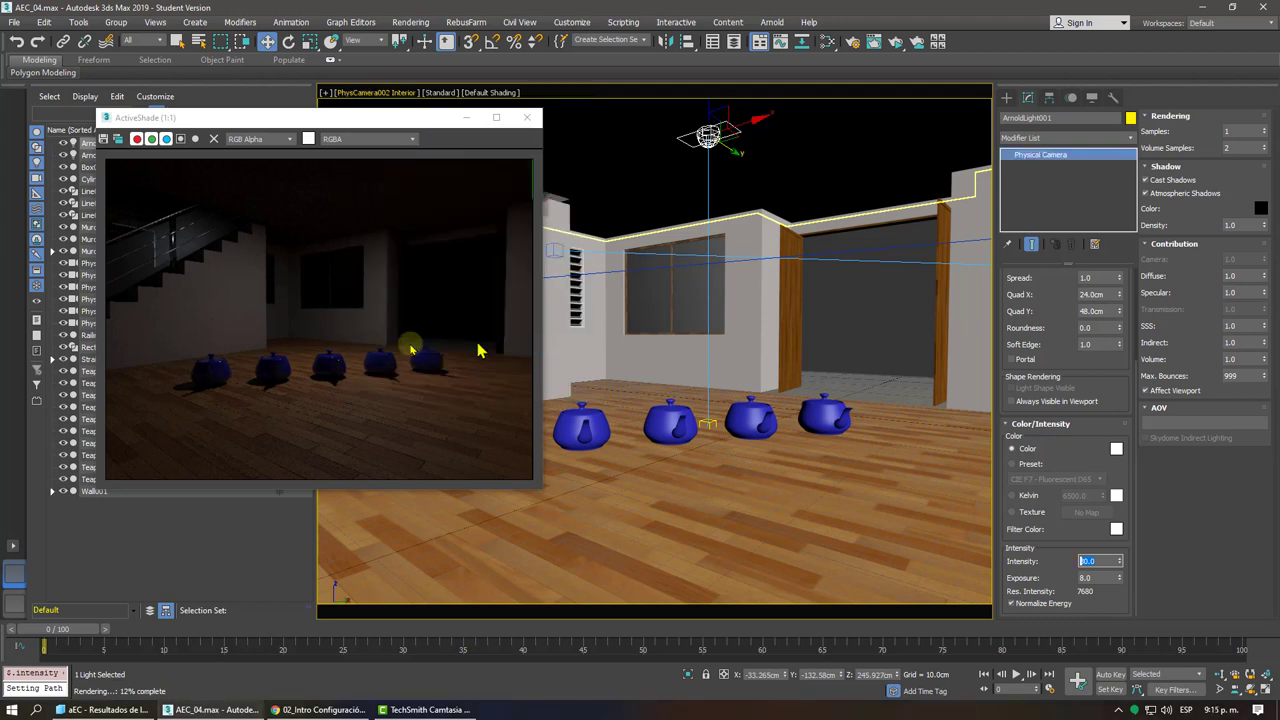
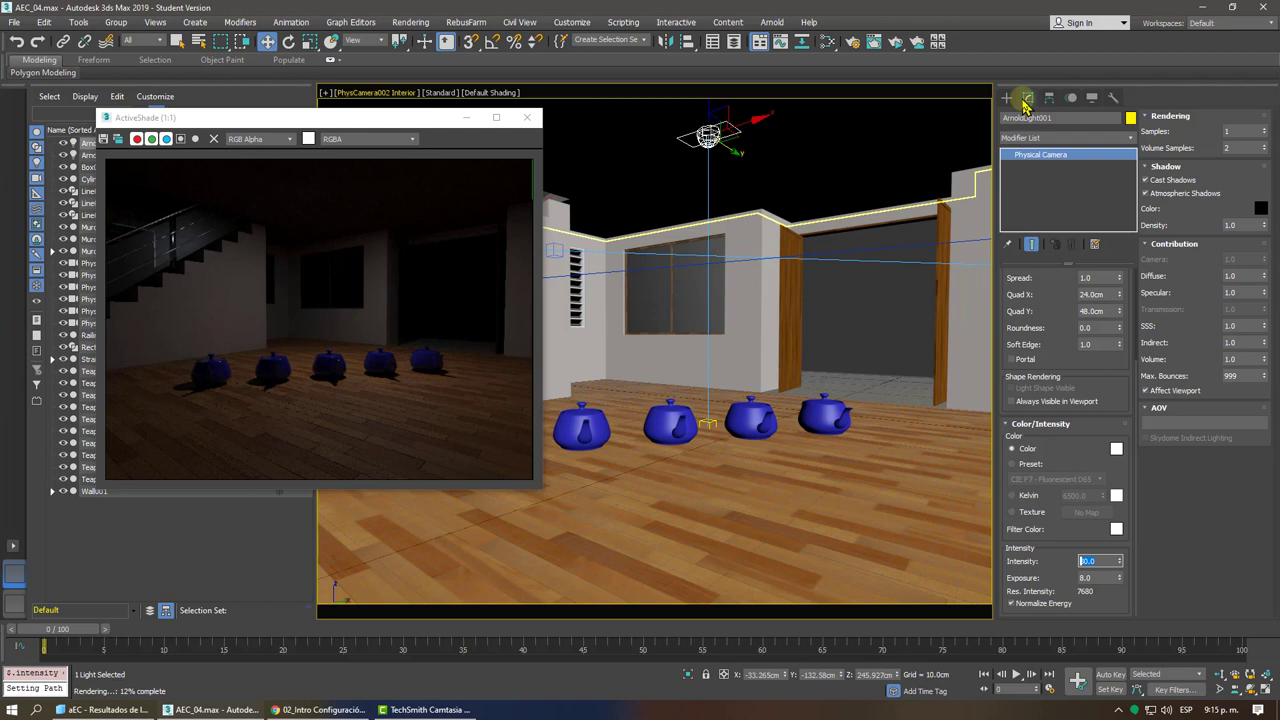
- Select the PhysCamera002 Interior camera and scroll its Modify panel to the exposure settings
click(1025, 105)
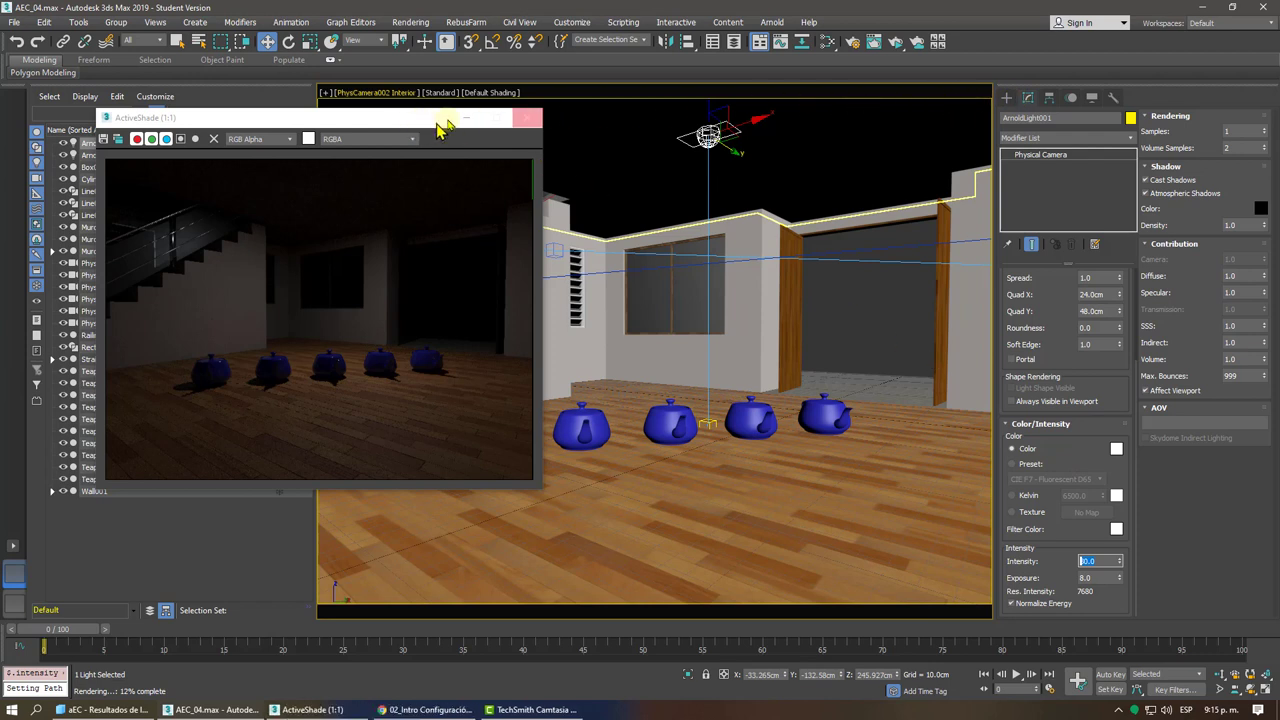
click(535, 122)
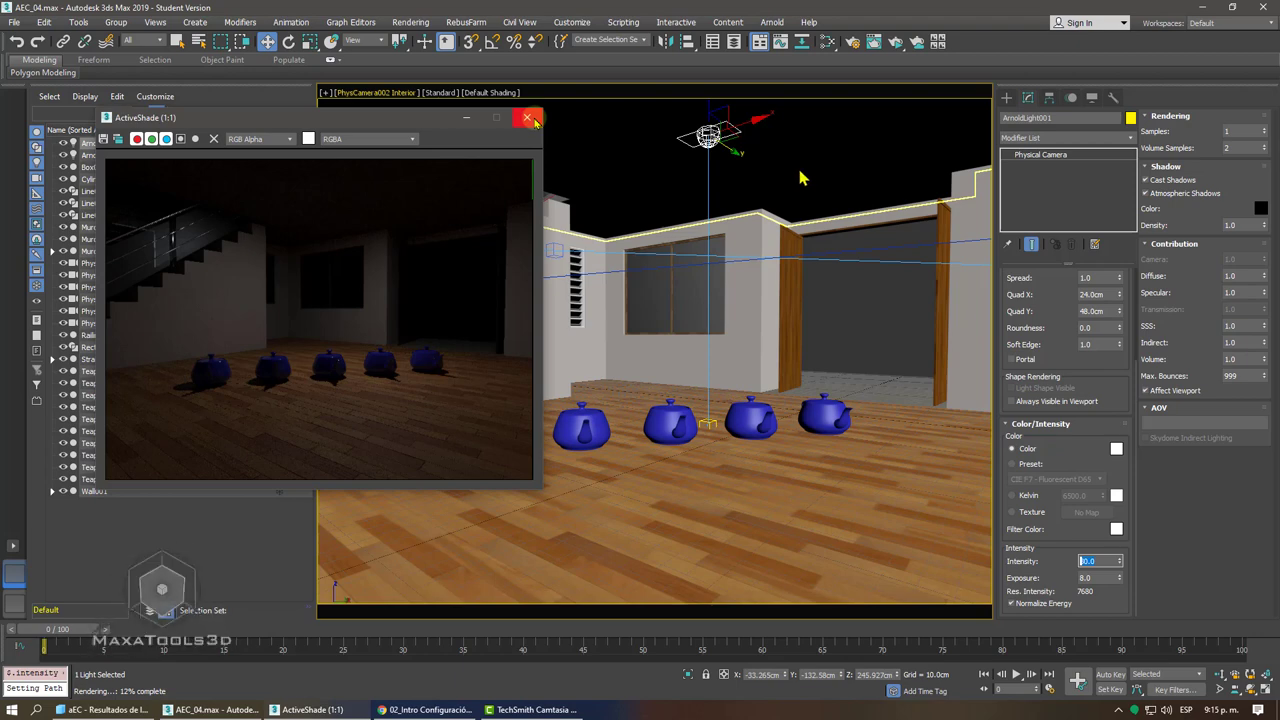
click(449, 234)
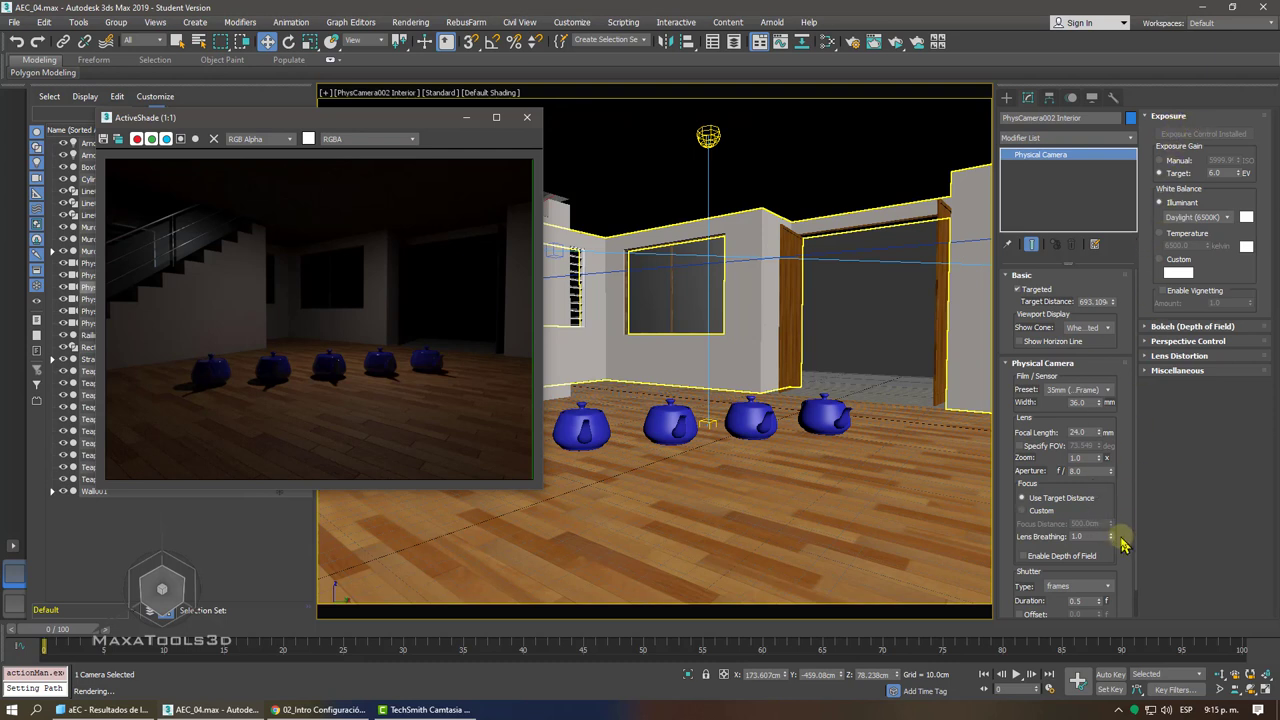
mouse_move(1122, 536)
mouse_down()
mouse_move(1122, 486)
mouse_move(1116, 511)
mouse_up()
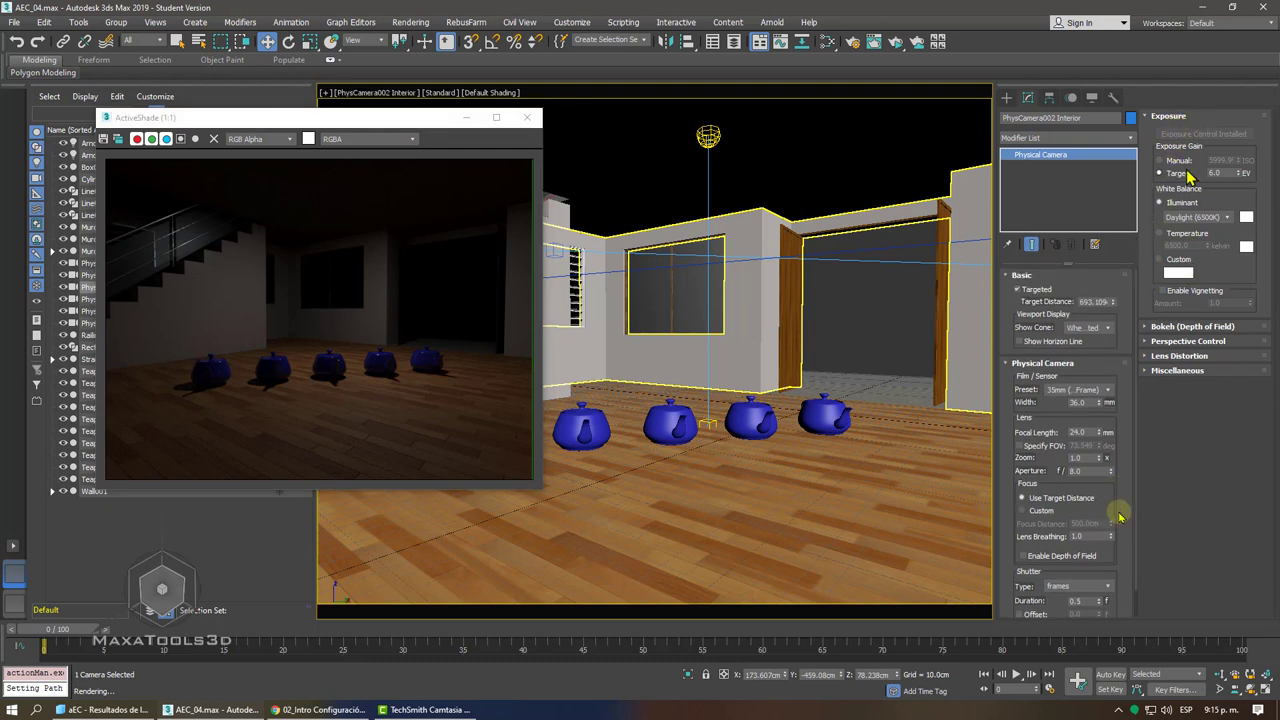
mouse_move(1205, 133)
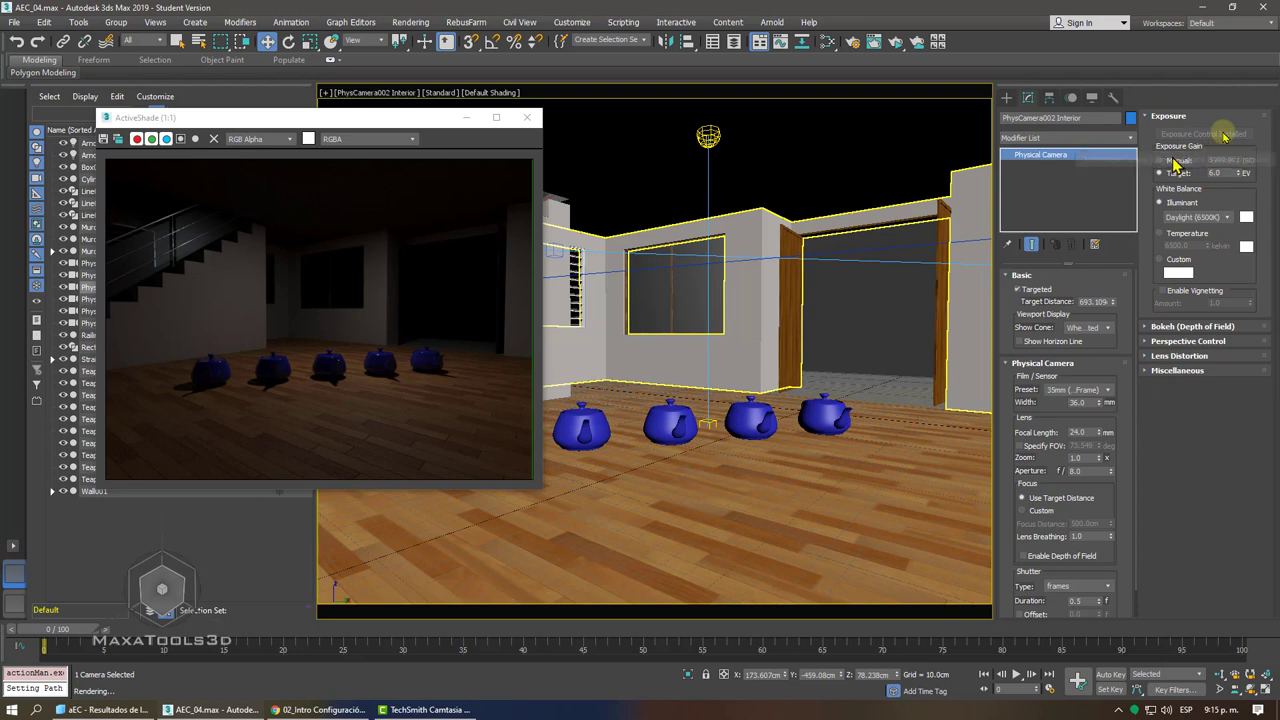
click(421, 24)
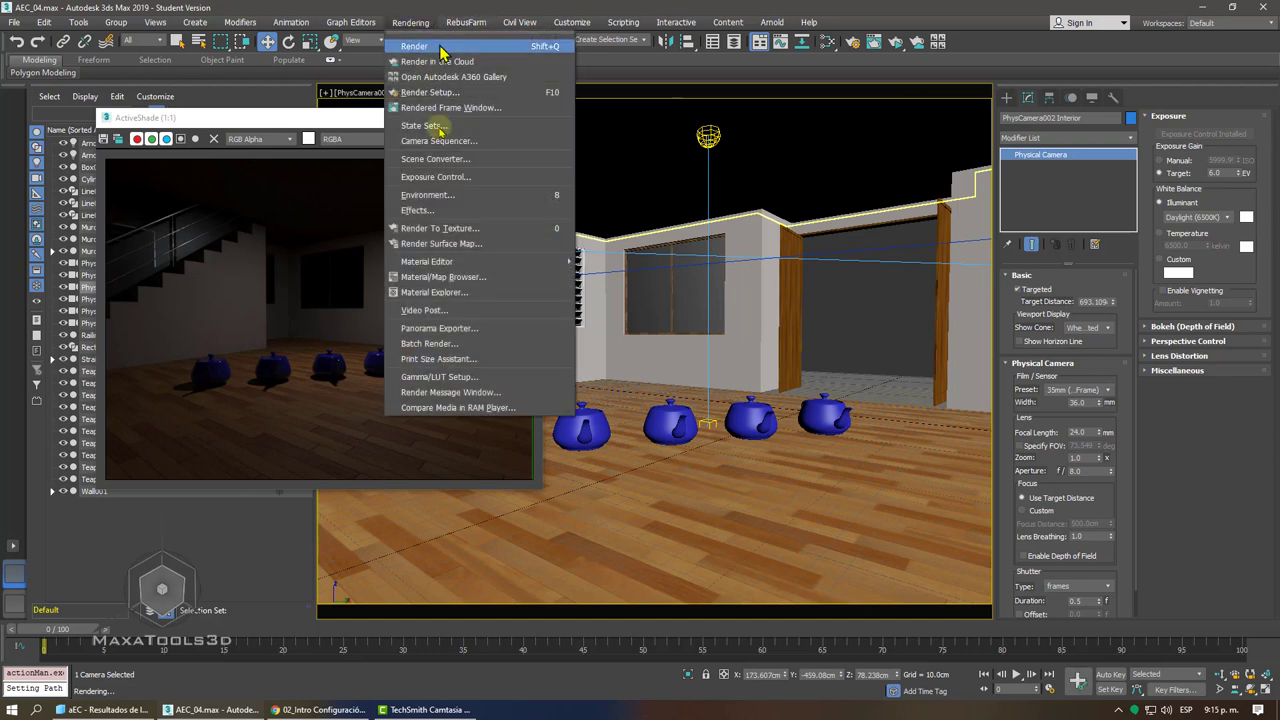
- In Environment and Effects, keep Physical Camera Exposure Control as the exposure control type
click(449, 183)
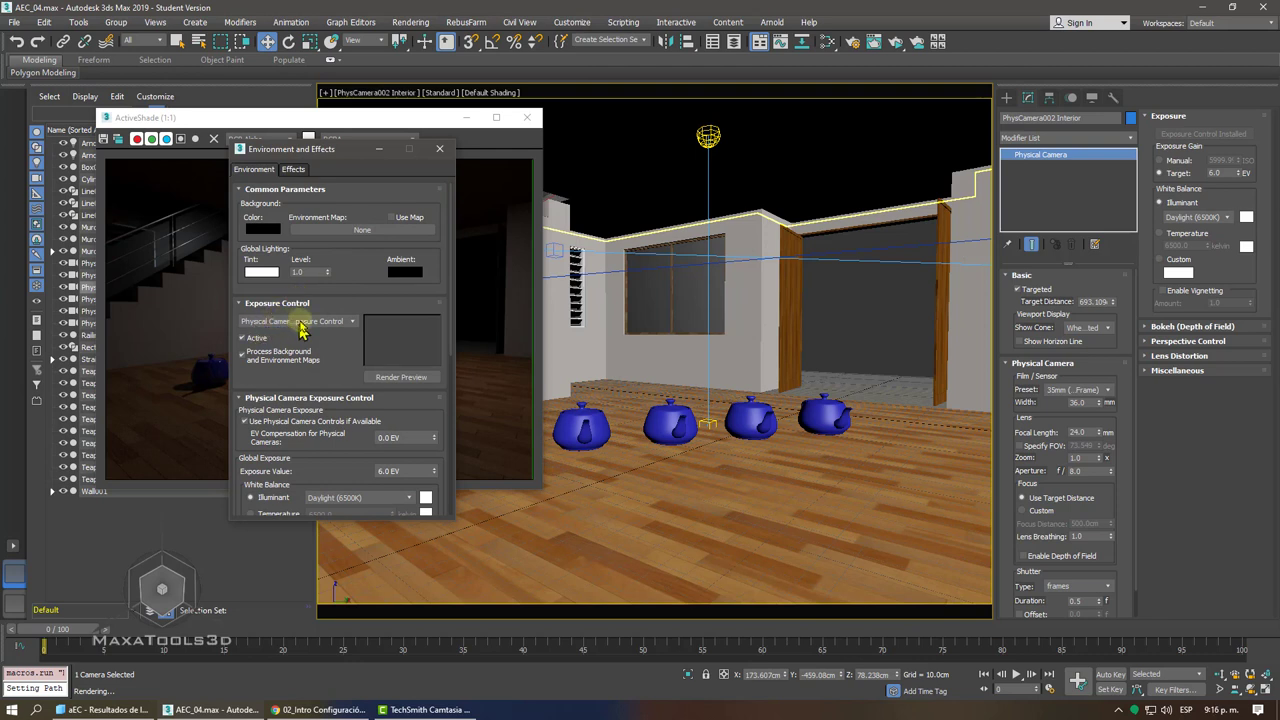
click(303, 323)
click(303, 327)
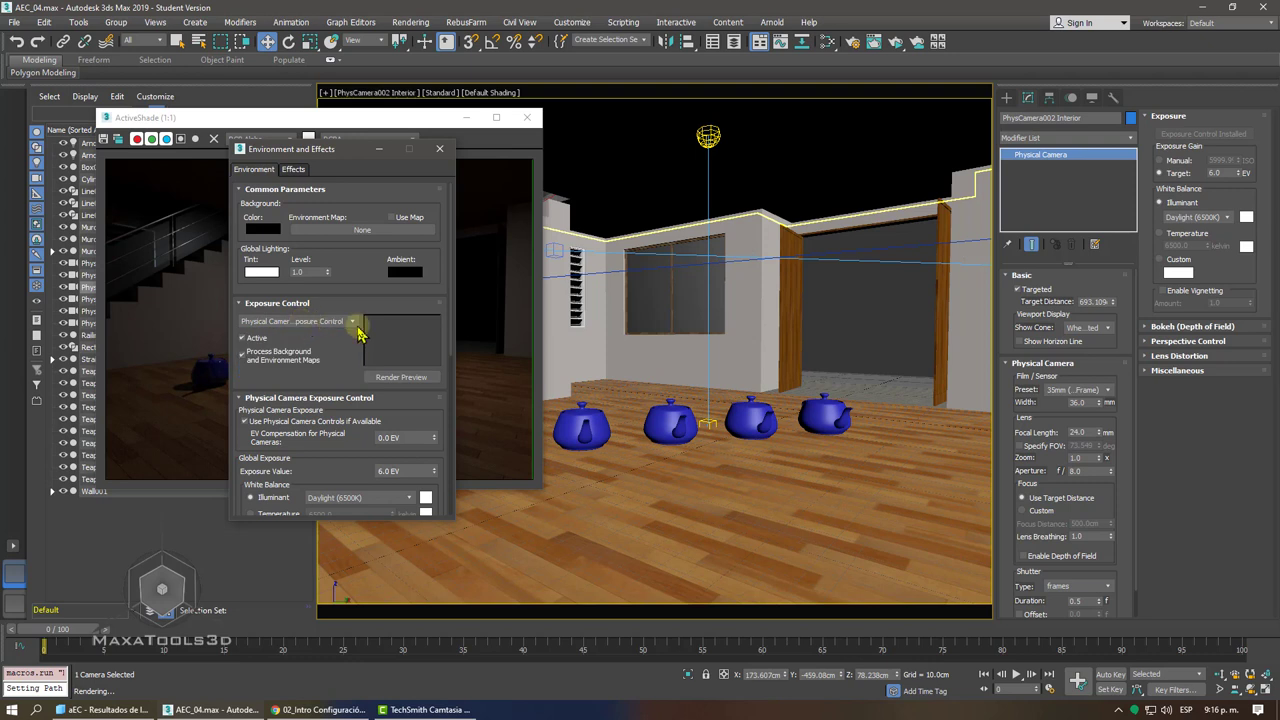
- Close the environment settings, move the ActiveShade window aside, and return to the camera view
click(439, 149)
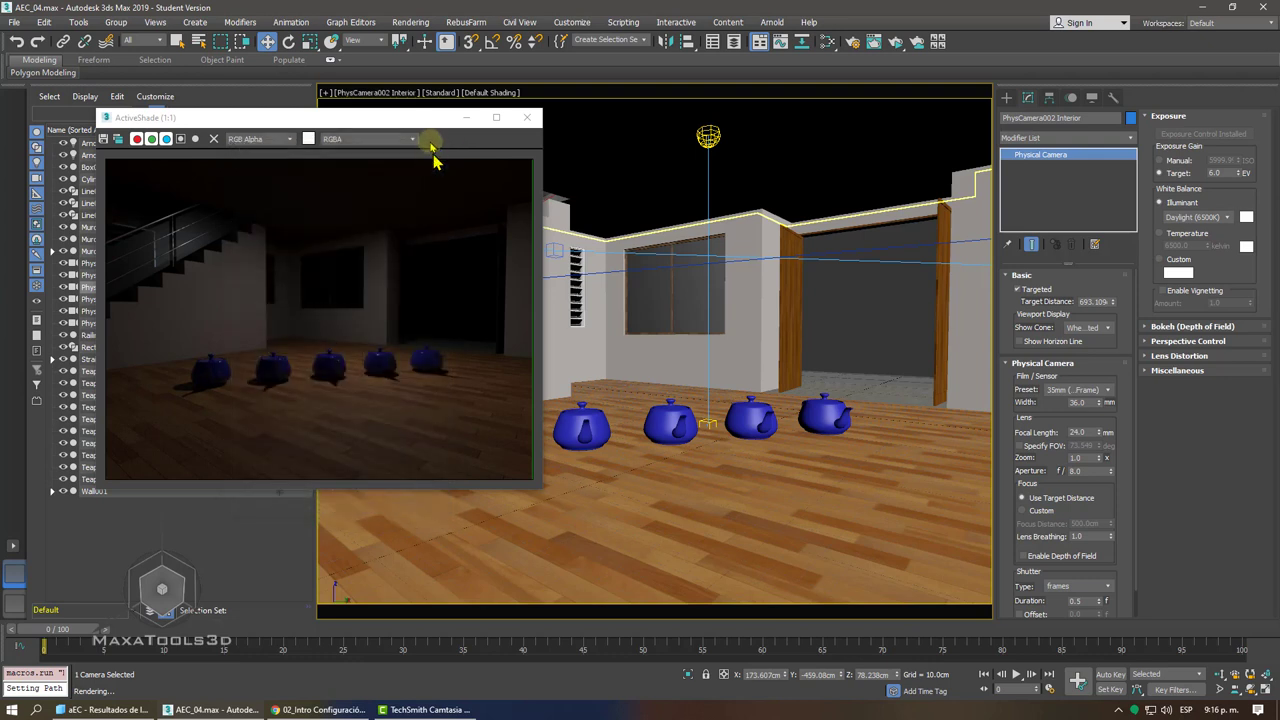
mouse_move(427, 123)
mouse_down()
mouse_move(211, 126)
mouse_move(285, 140)
mouse_move(345, 178)
mouse_up()
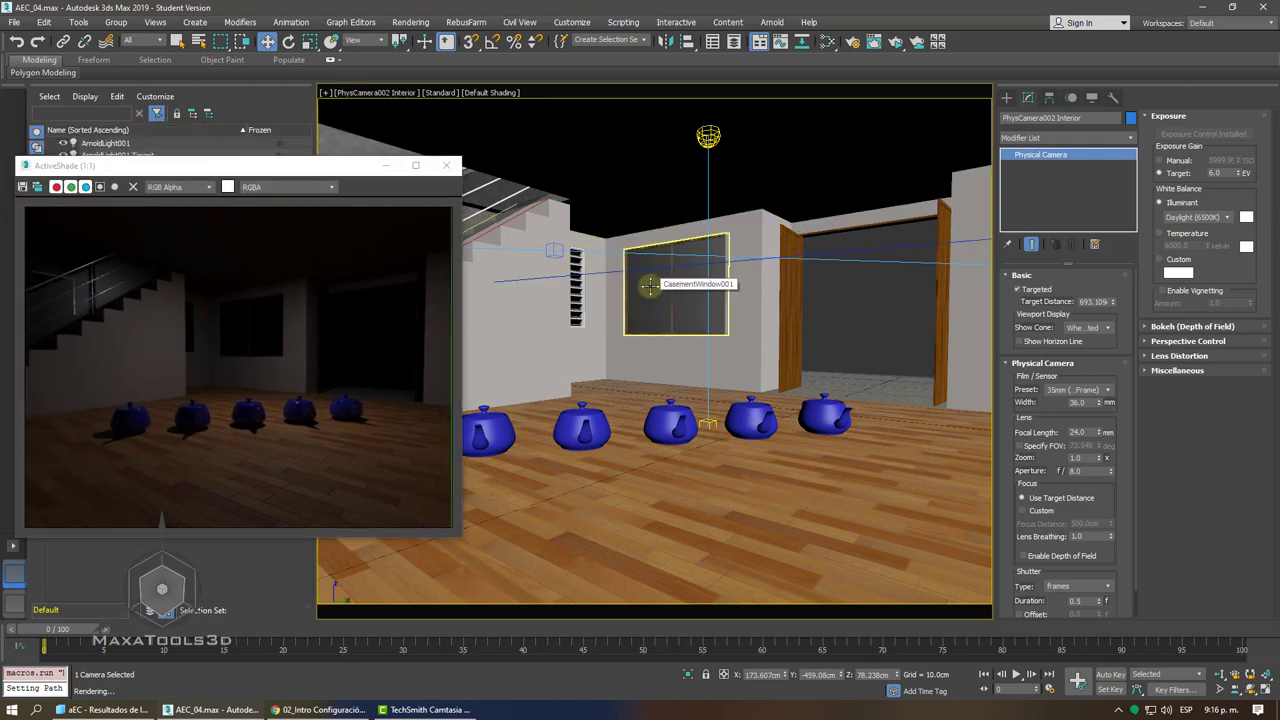
key(p)
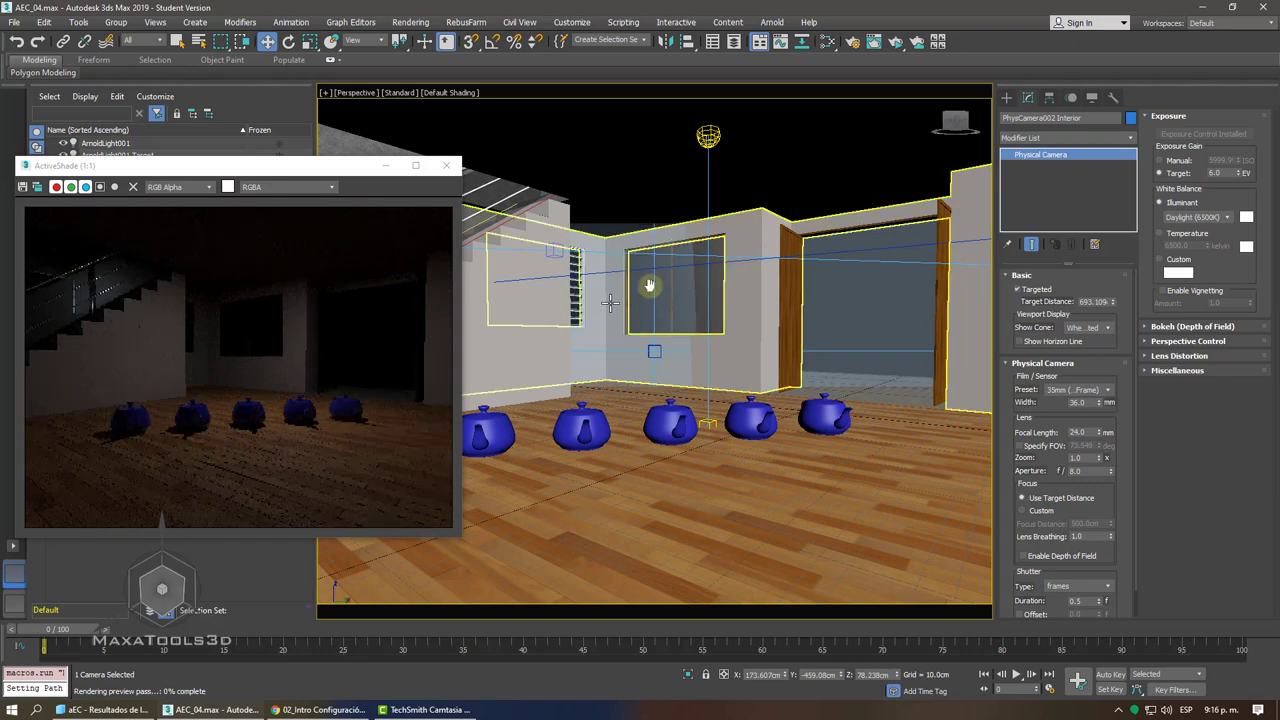
key(c)
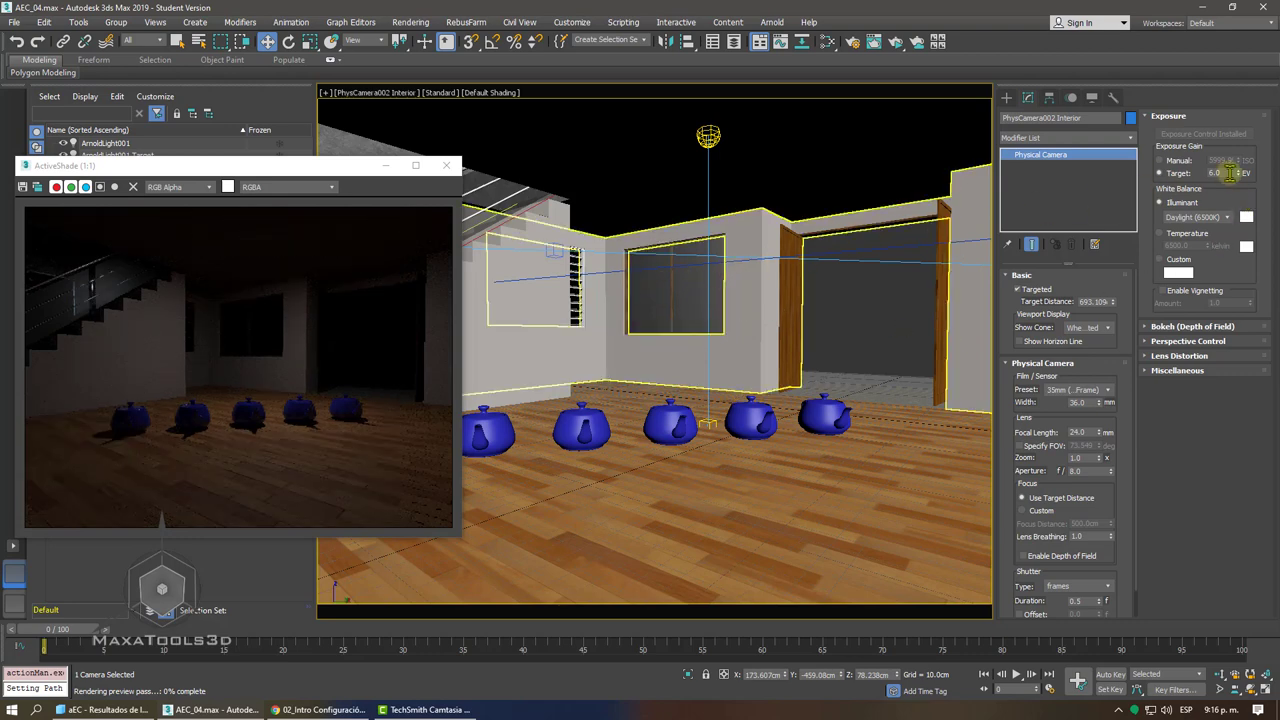
- Lower the interior camera's exposure target to 2.0 EV, then enter a further value of 5
double_click(1229, 173)
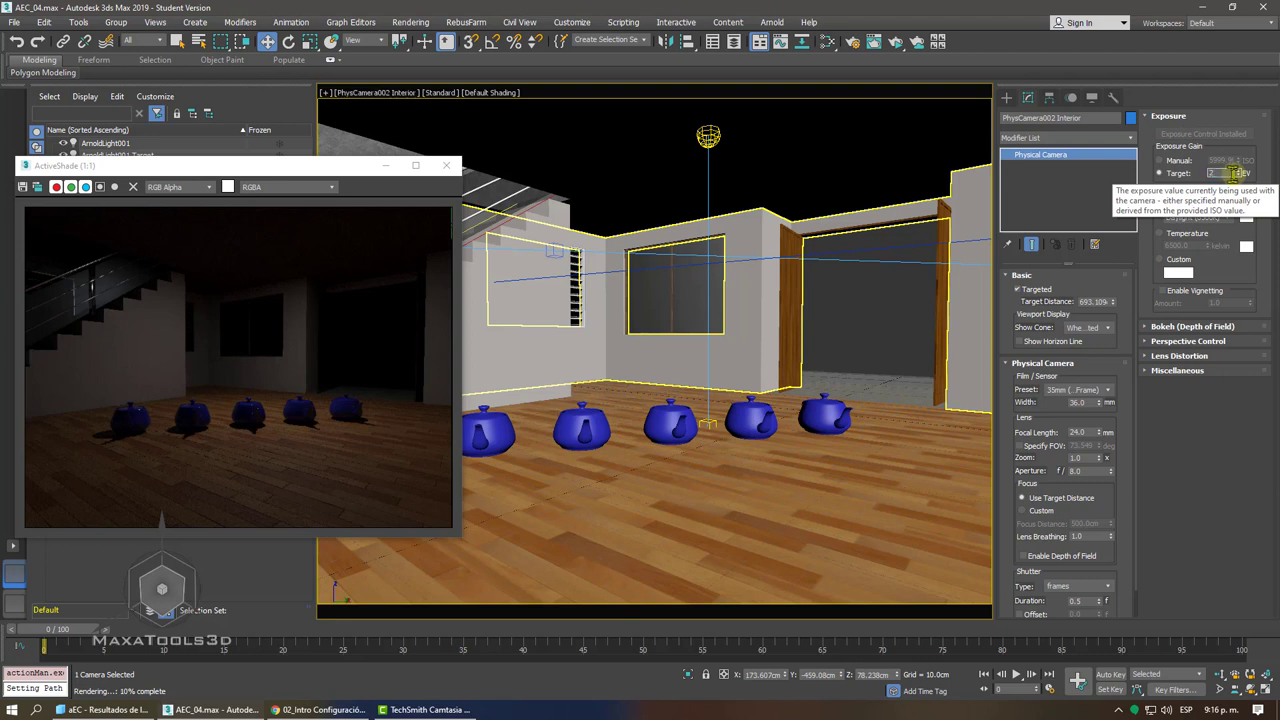
text(2)
key(Return)
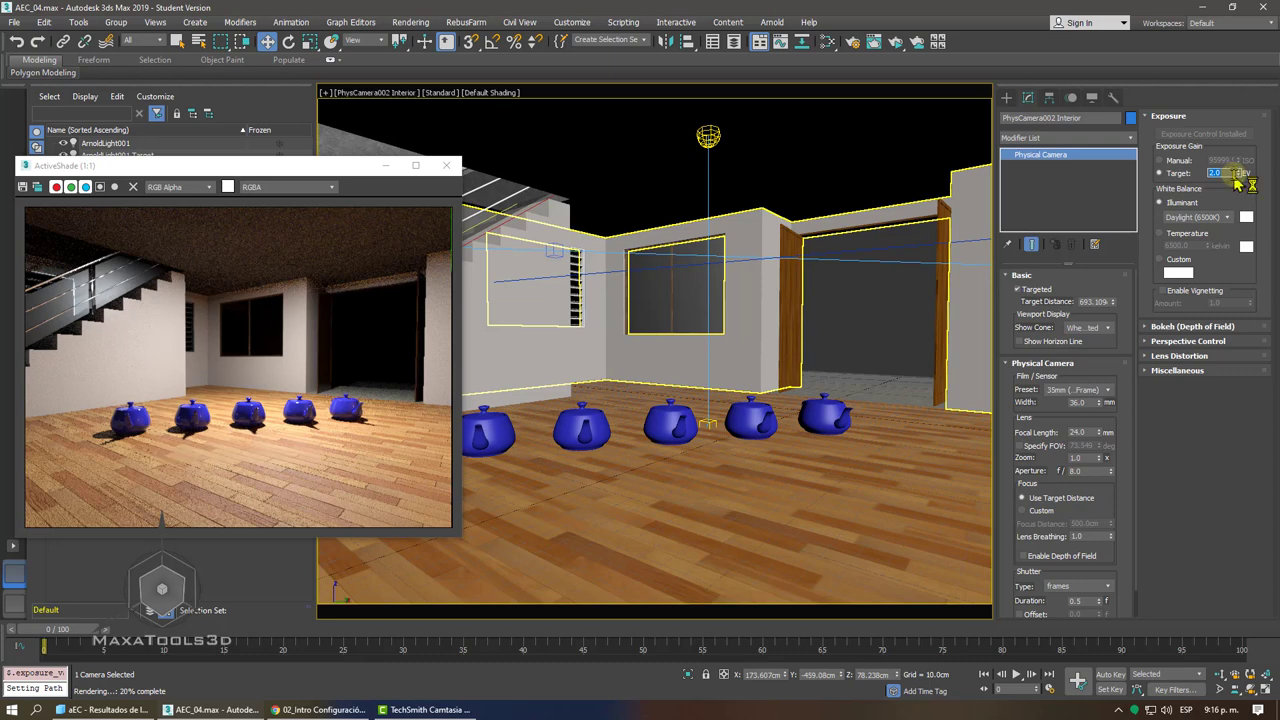
text(5)
key(Return)
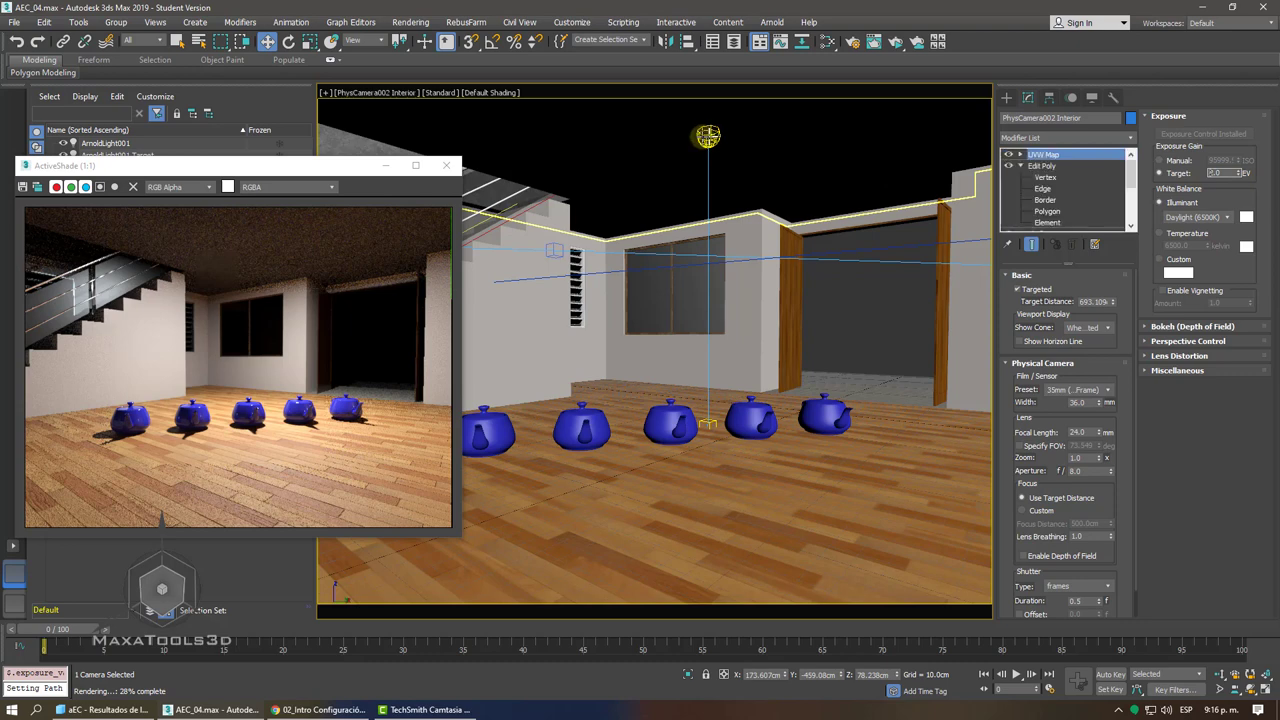
- Select ArnoldLight001 above the teapots in the camera viewport
click(714, 137)
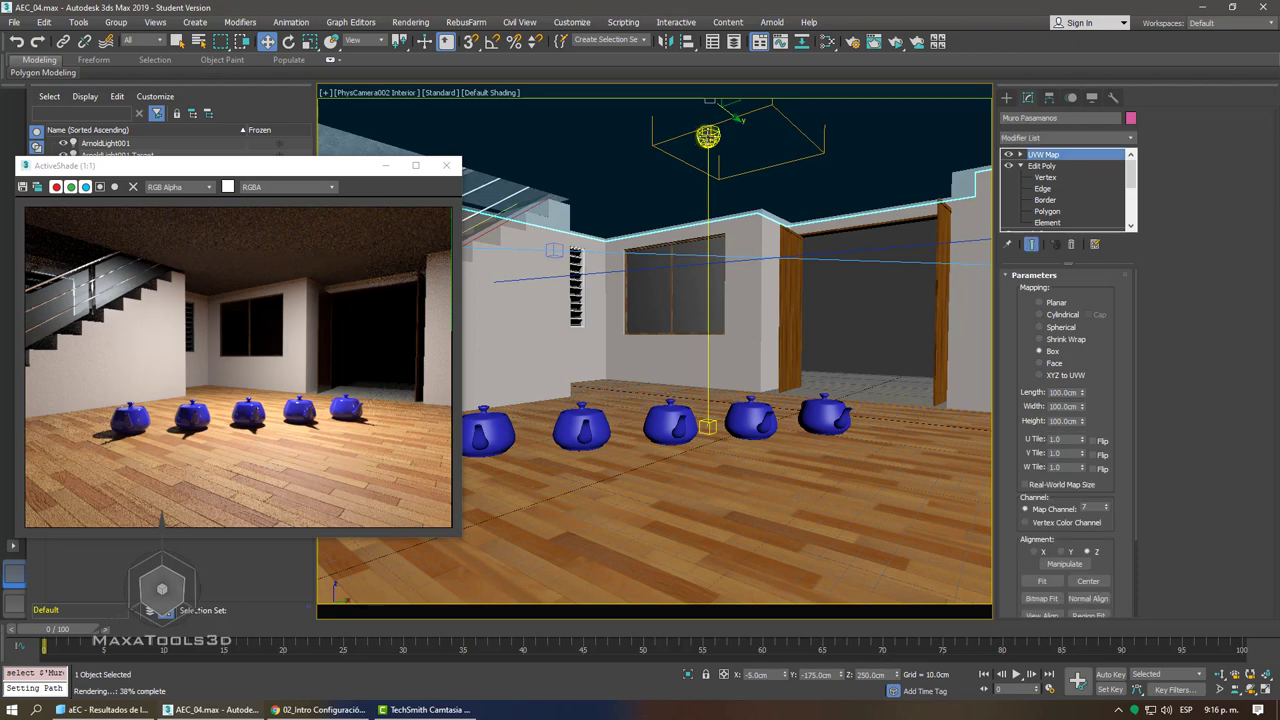
click(709, 136)
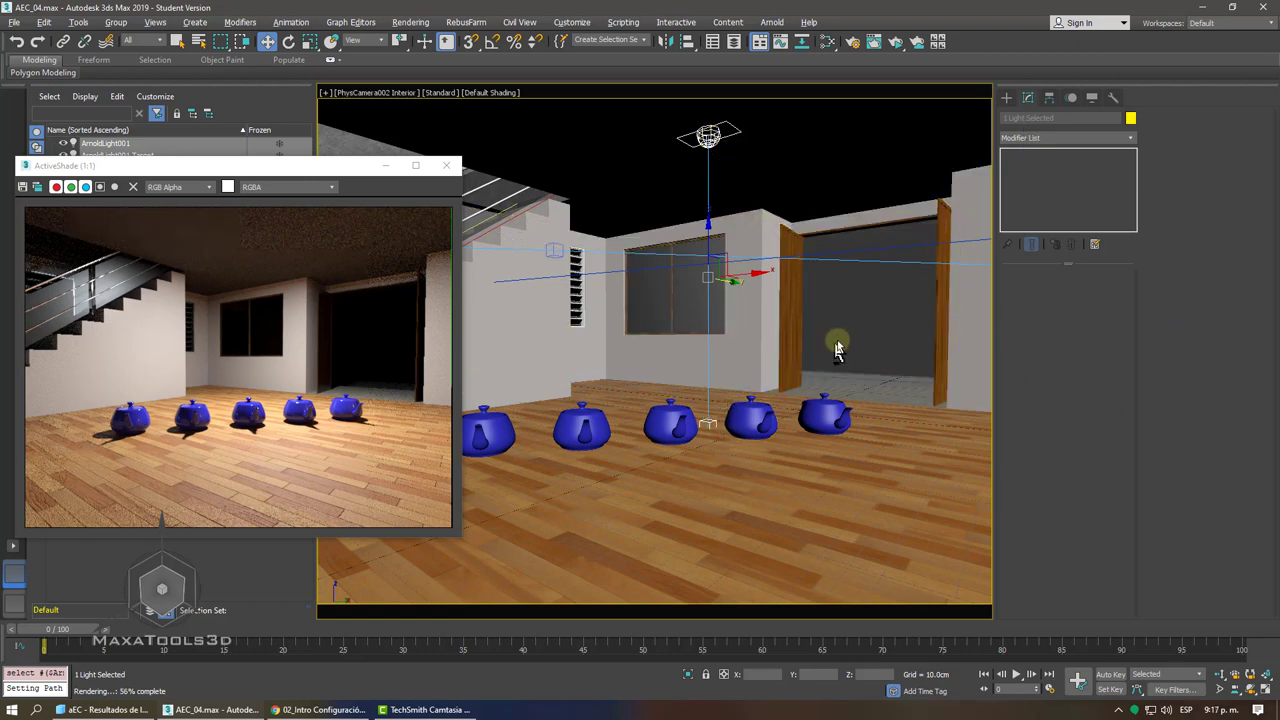
drag(836, 338, 660, 468)
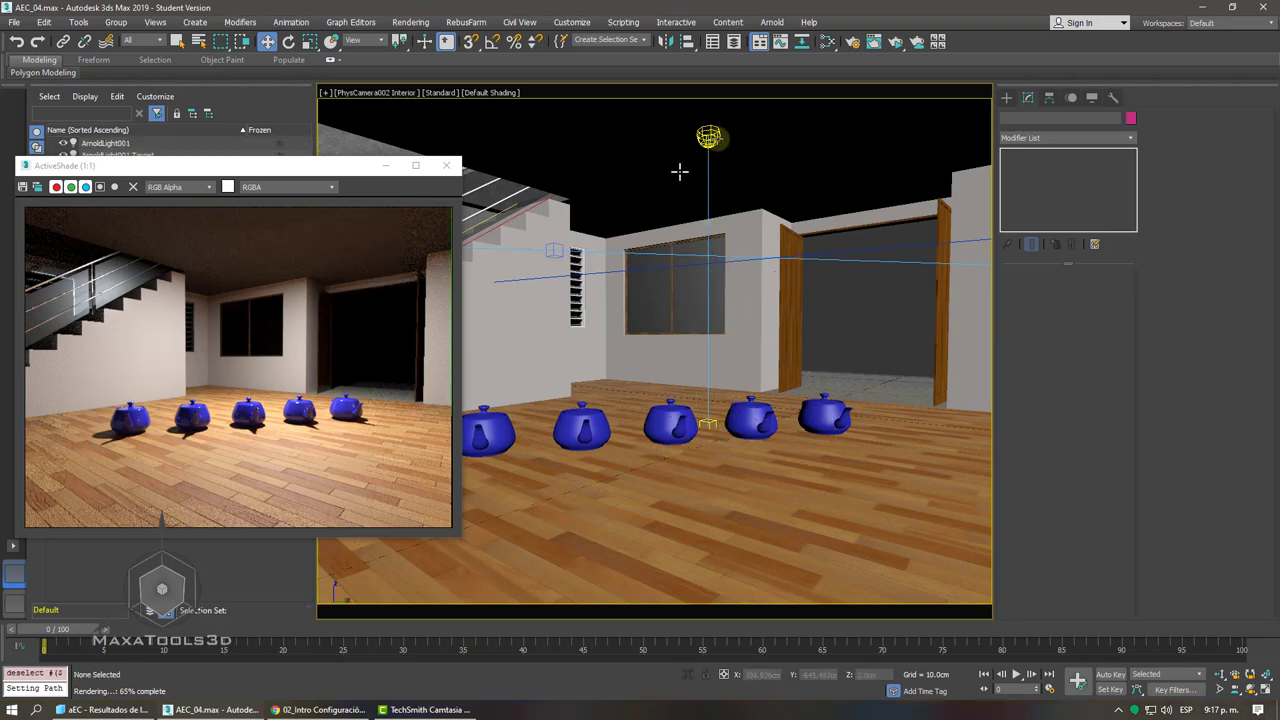
click(708, 135)
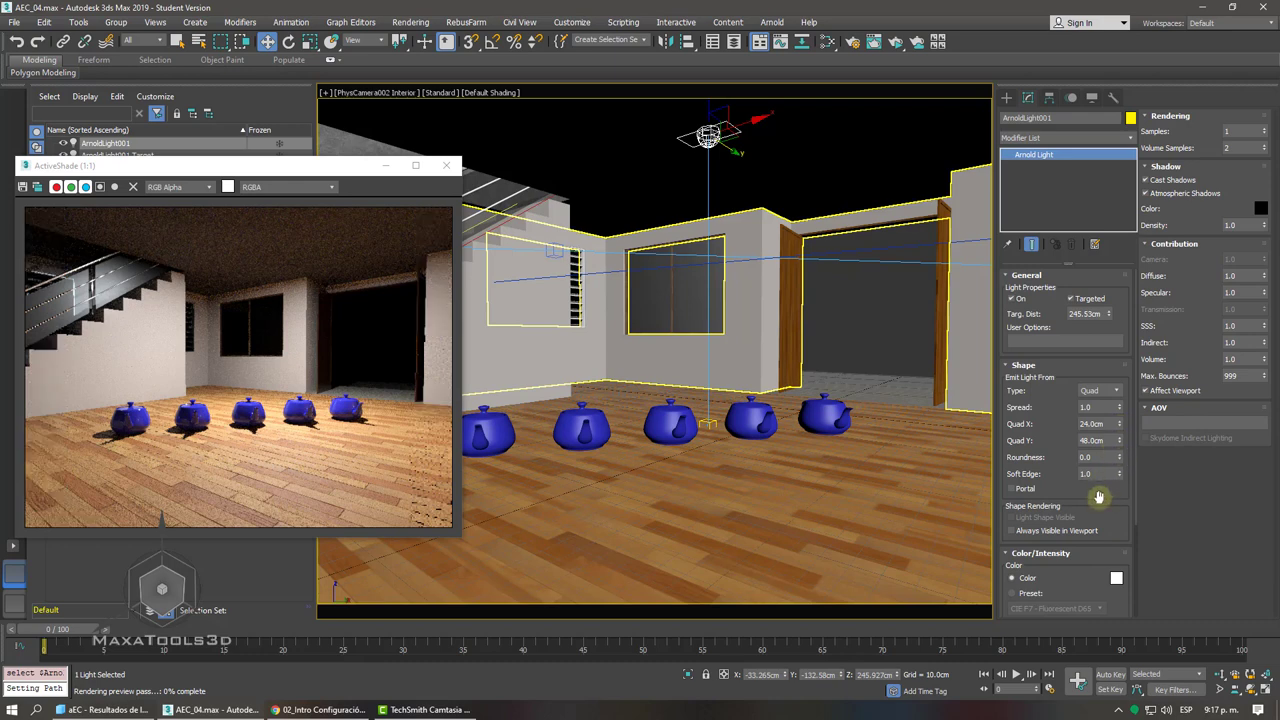
- Set ArnoldLight001's Color/Intensity Intensity value to 15
drag(1089, 520, 1096, 392)
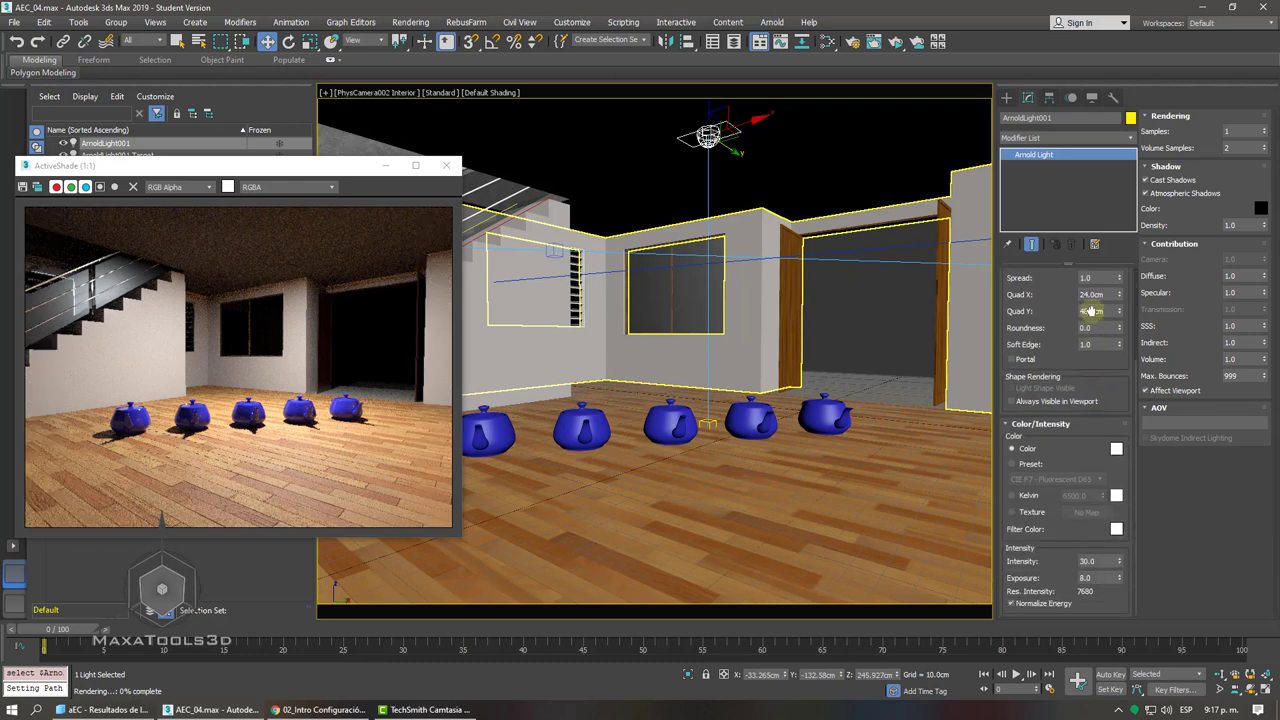
drag(1098, 561, 1072, 561)
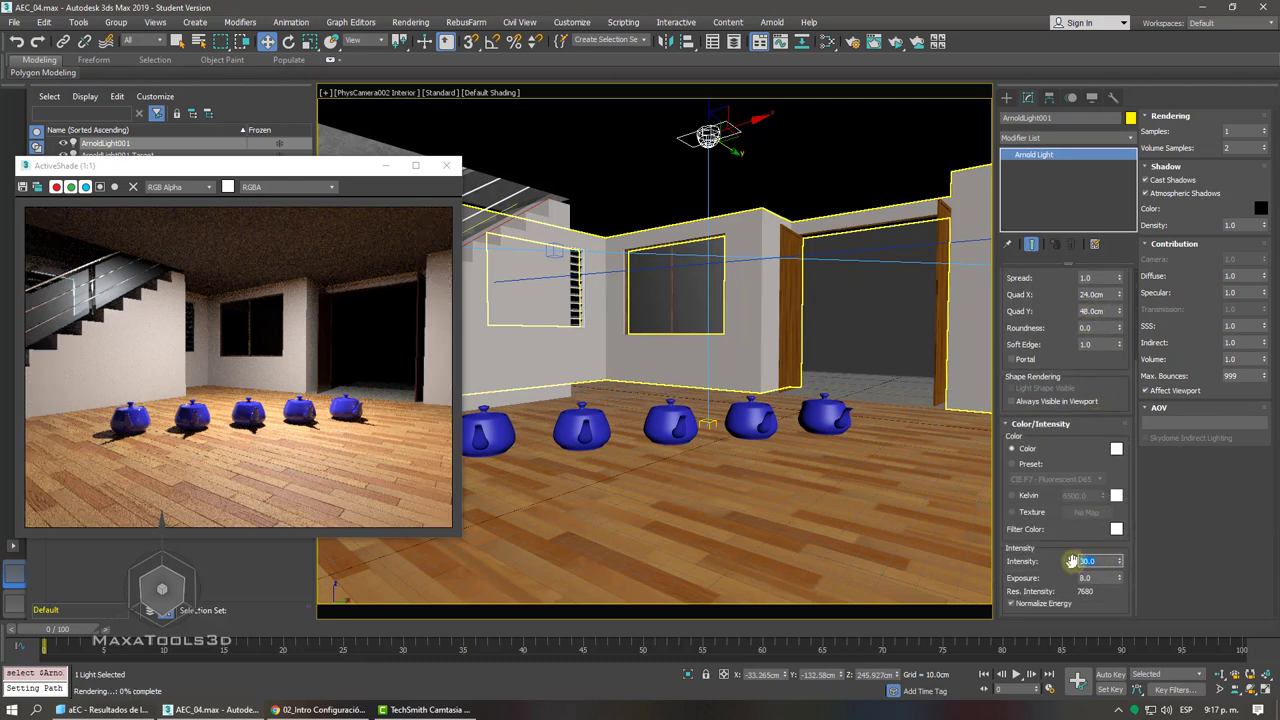
text(15)
key(Return)
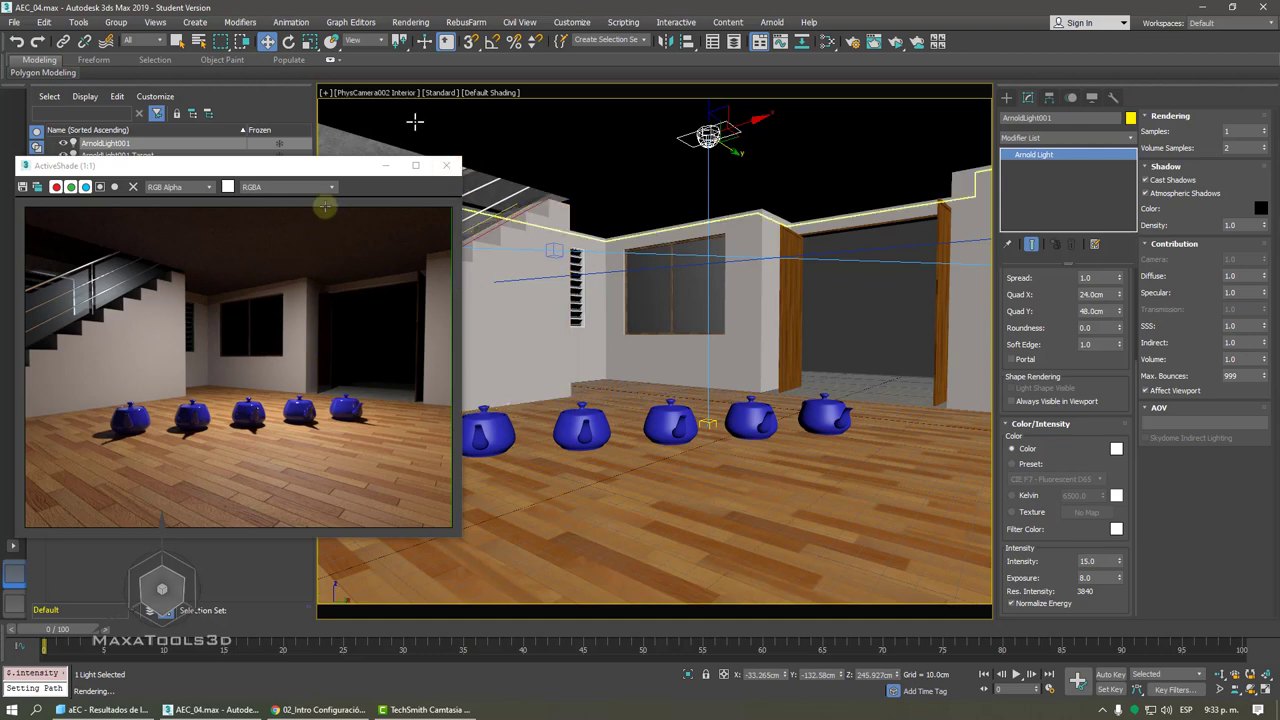
- Select the interior camera from the viewport menu and raise its exposure target to 6 EV
click(380, 93)
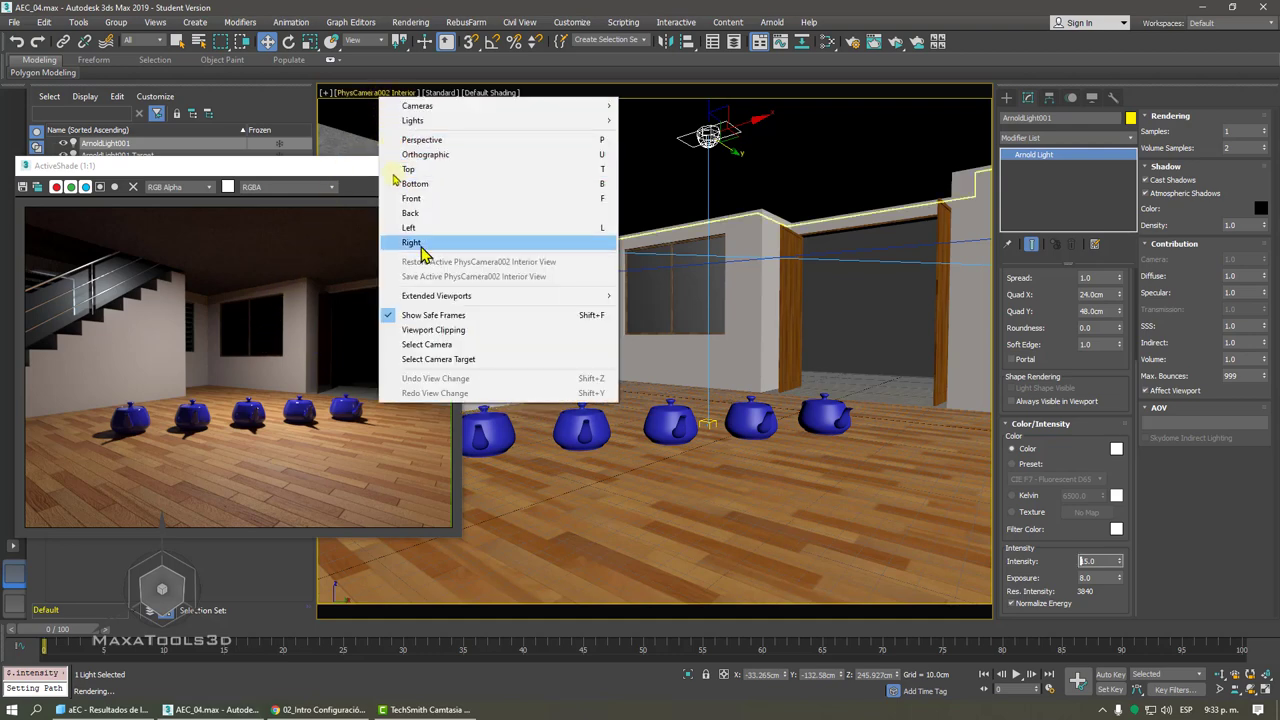
click(410, 345)
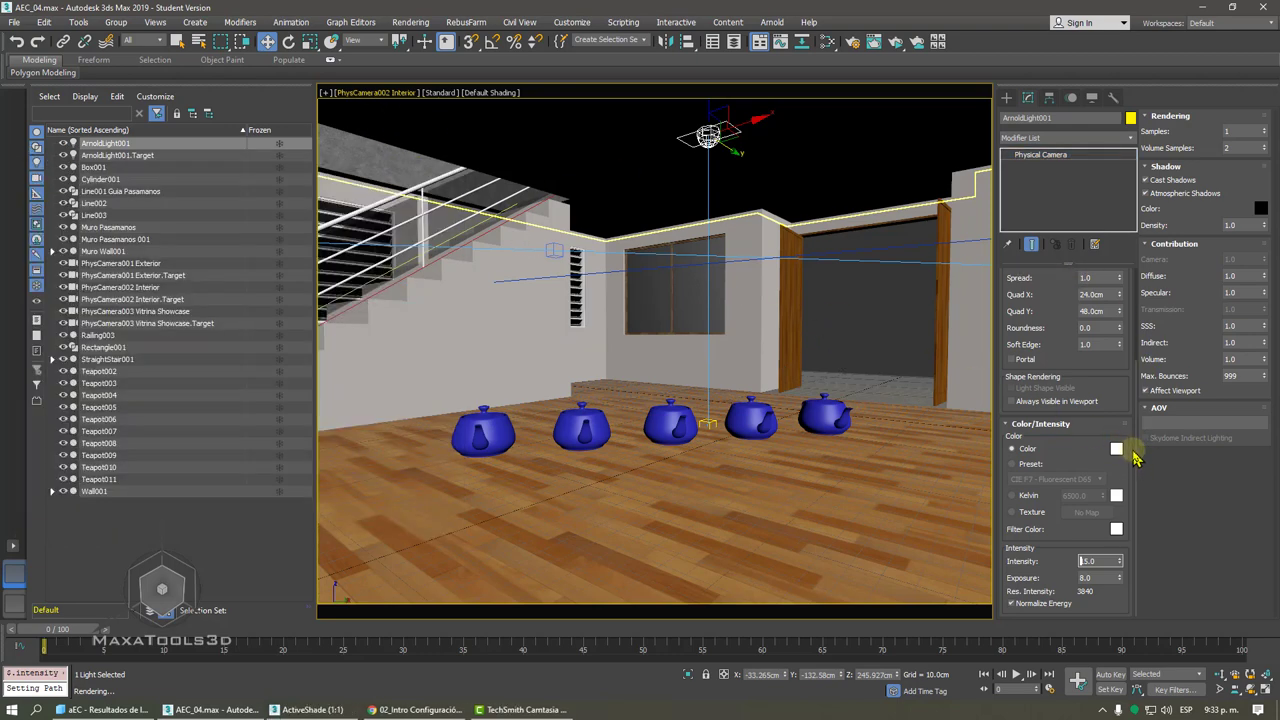
click(1220, 173)
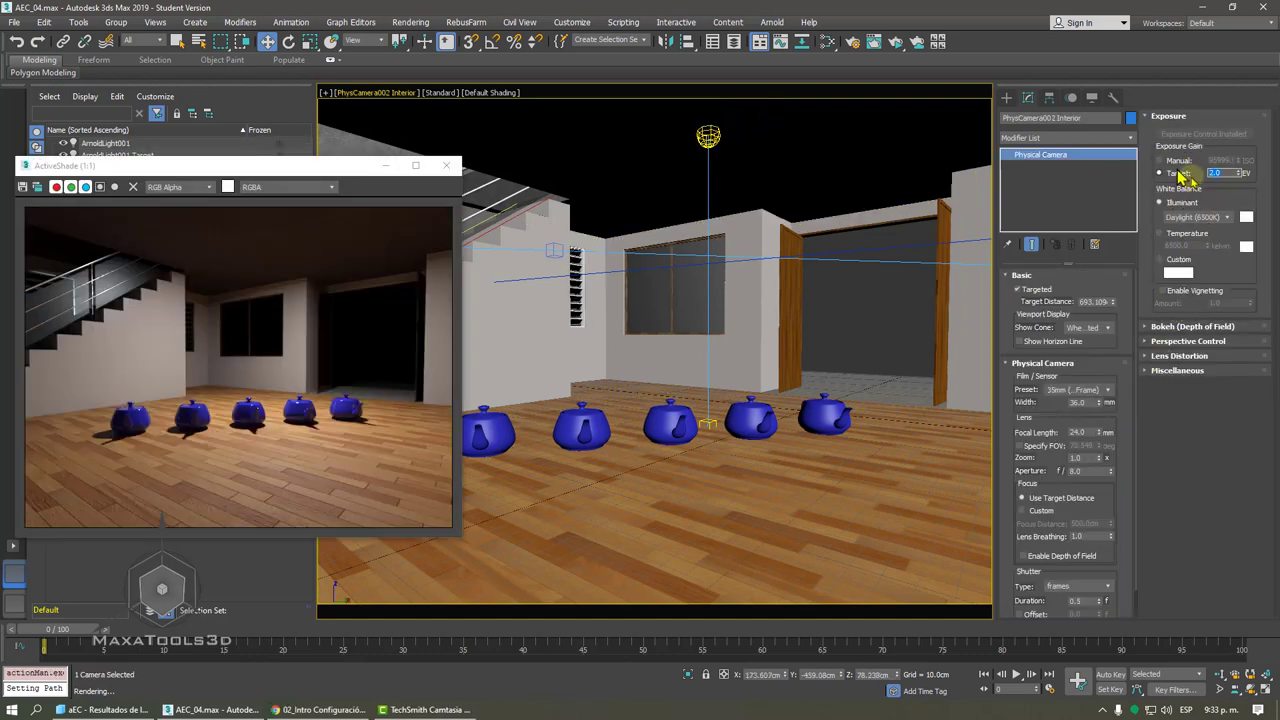
double_click(1208, 173)
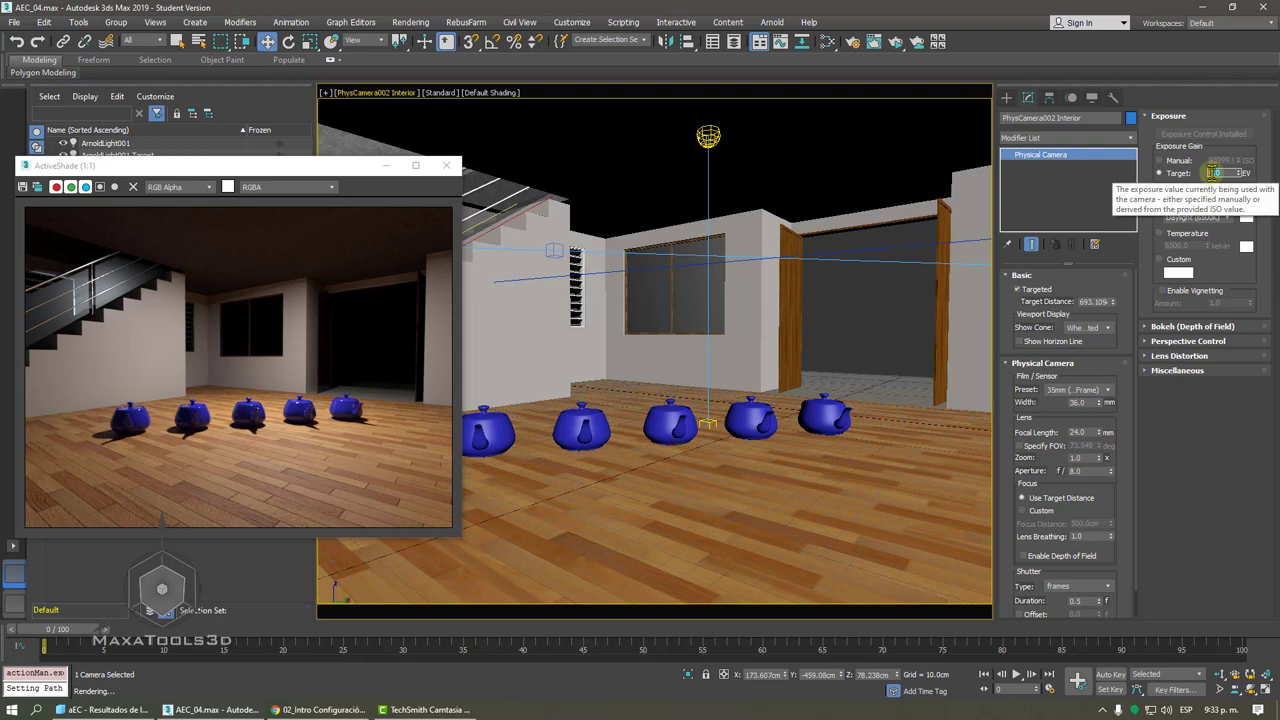
text(6)
key(Return)
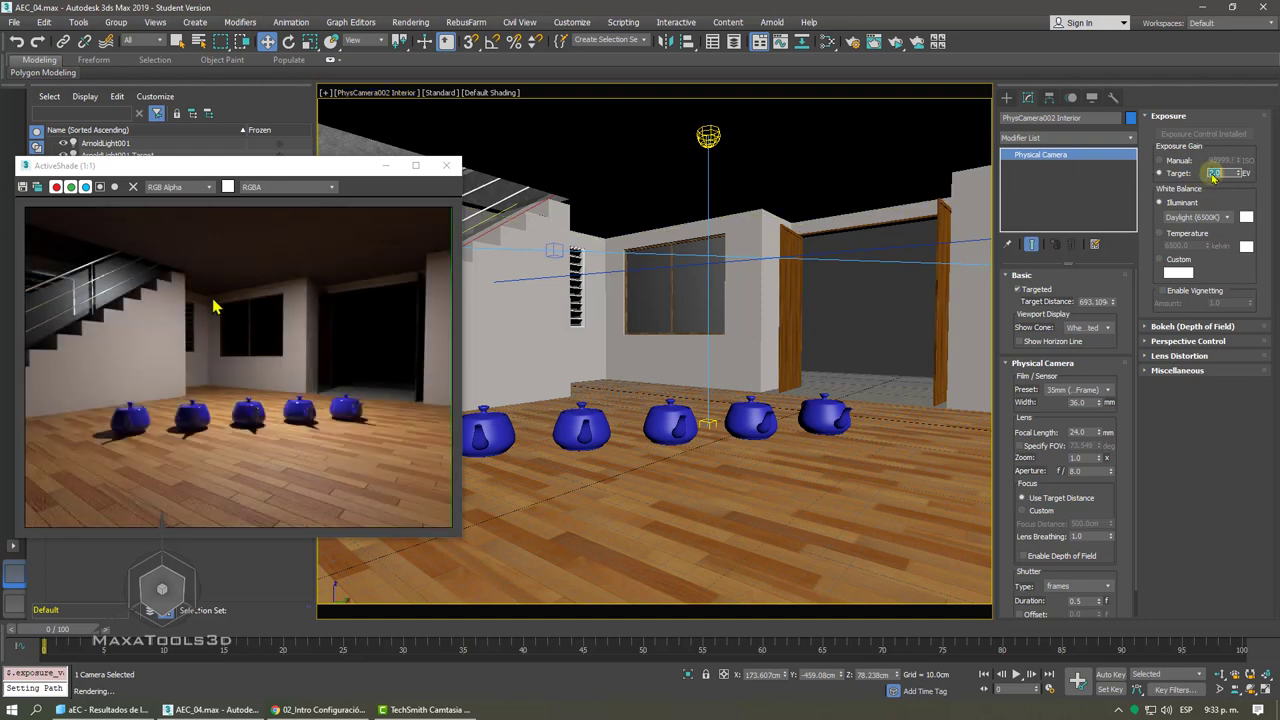
text(2)
click(152, 170)
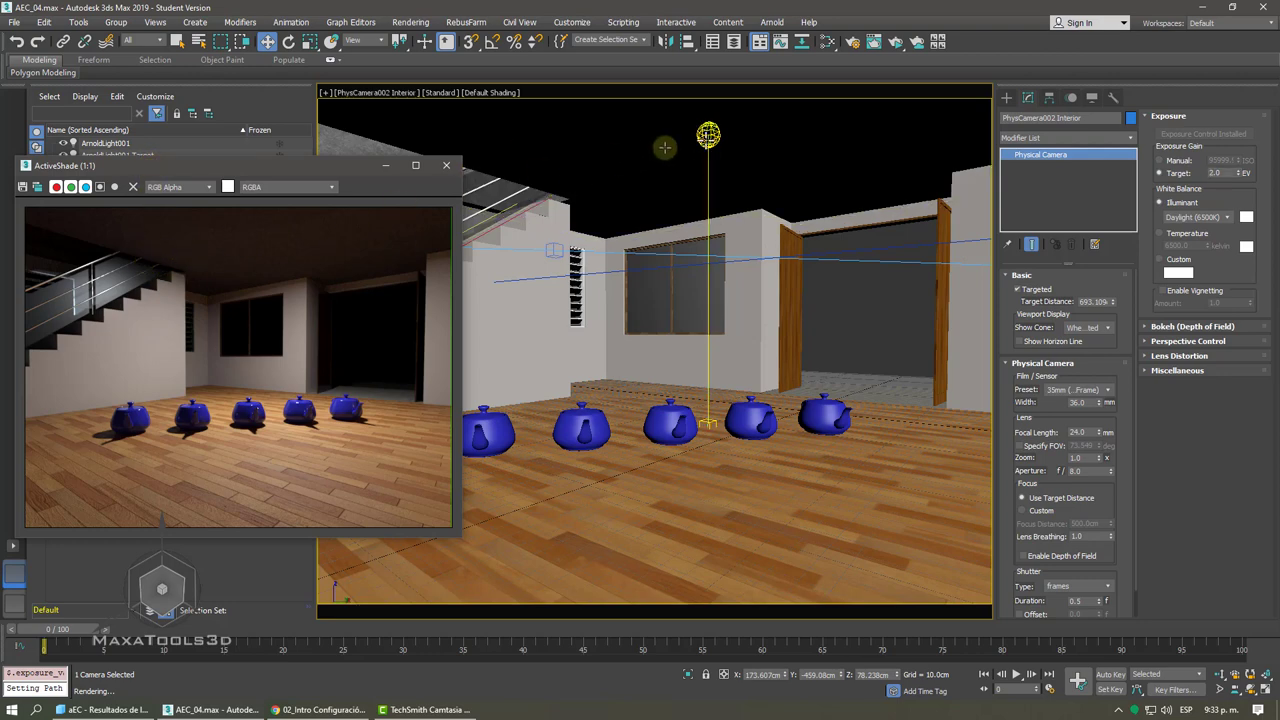
click(708, 136)
- Move the Arnold light, check its Shape types, then view the light chart in the lighting notes
mouse_move(710, 137)
mouse_down()
mouse_move(554, 150)
mouse_move(889, 166)
mouse_move(811, 200)
mouse_up()
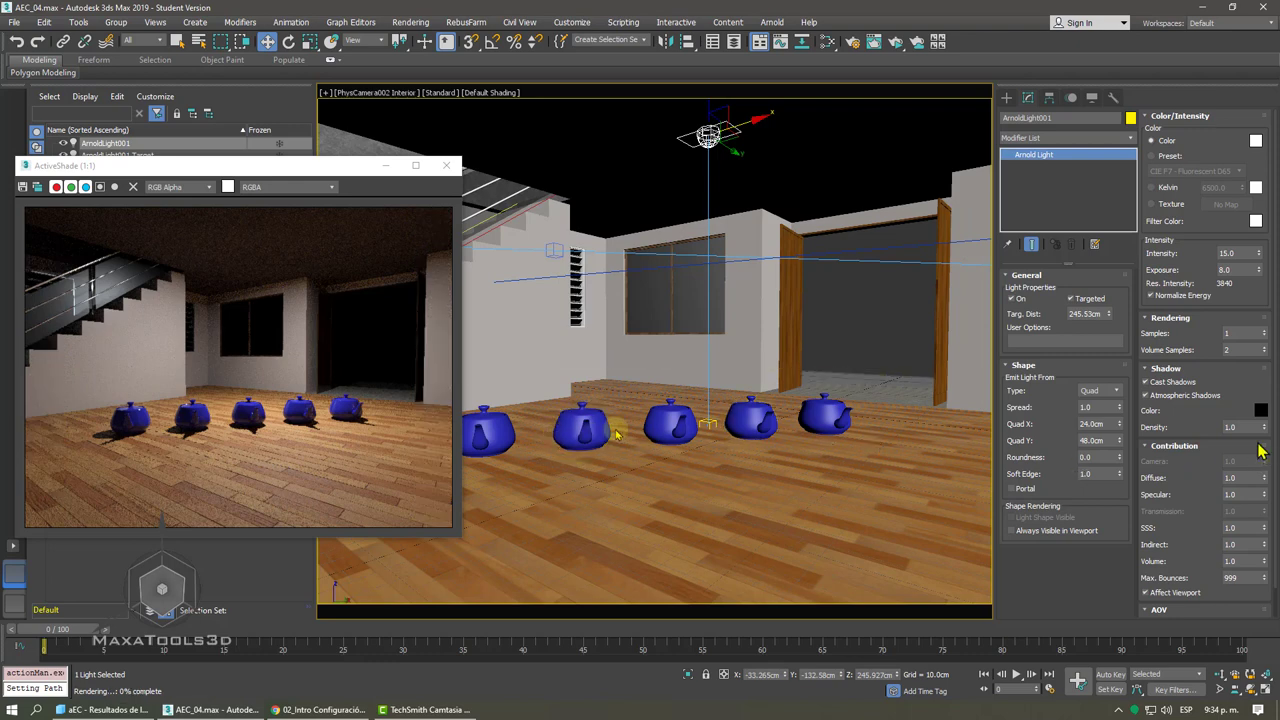
click(1114, 393)
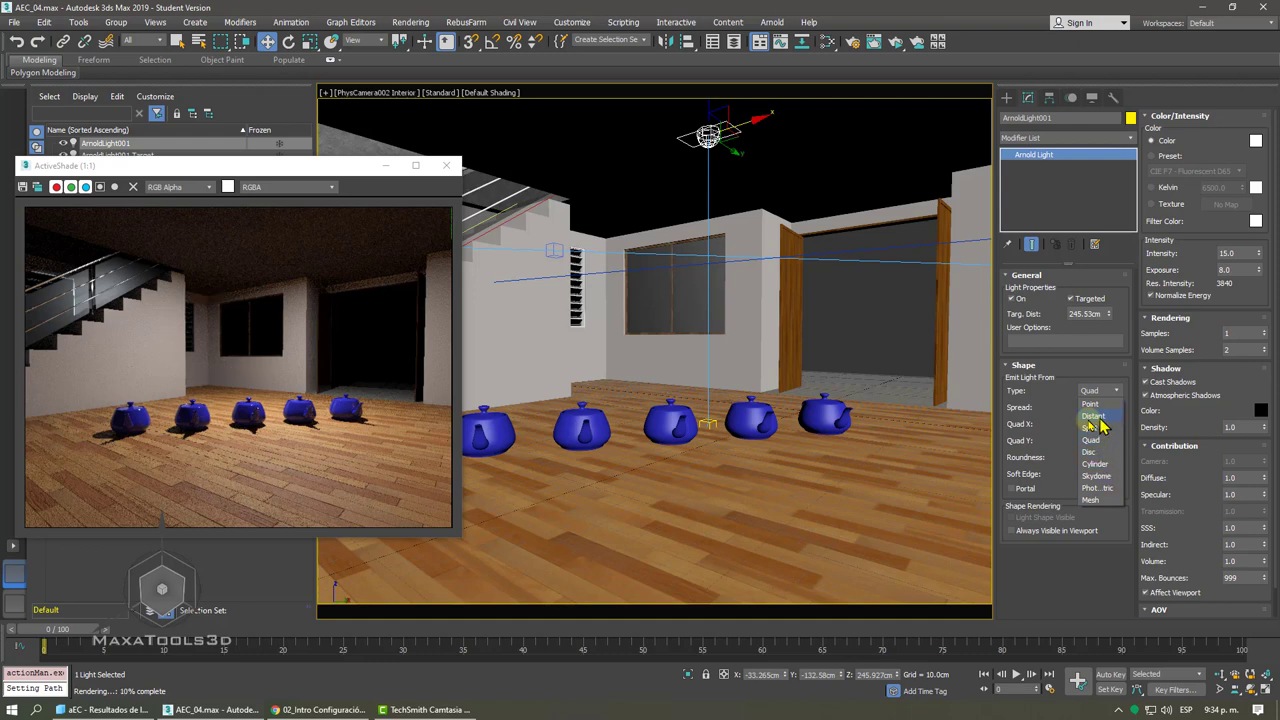
click(320, 710)
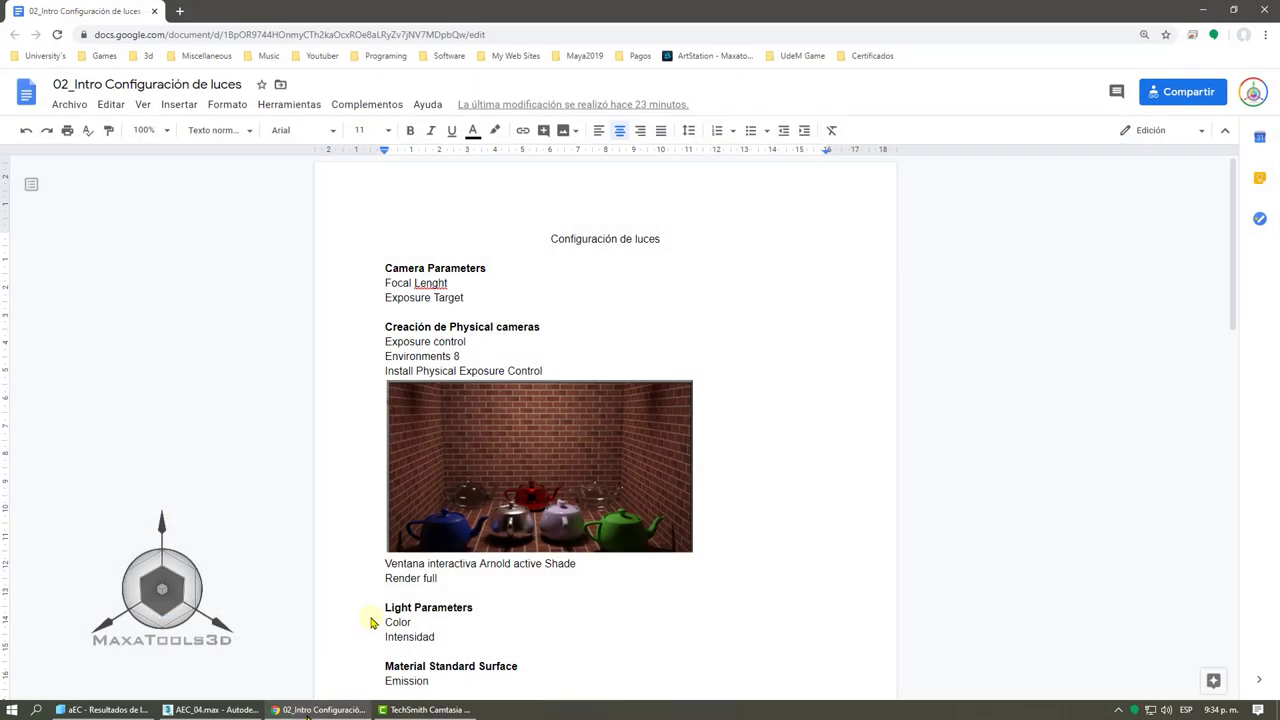
scroll(486, 446, down, 2)
scroll(486, 443, down, 3)
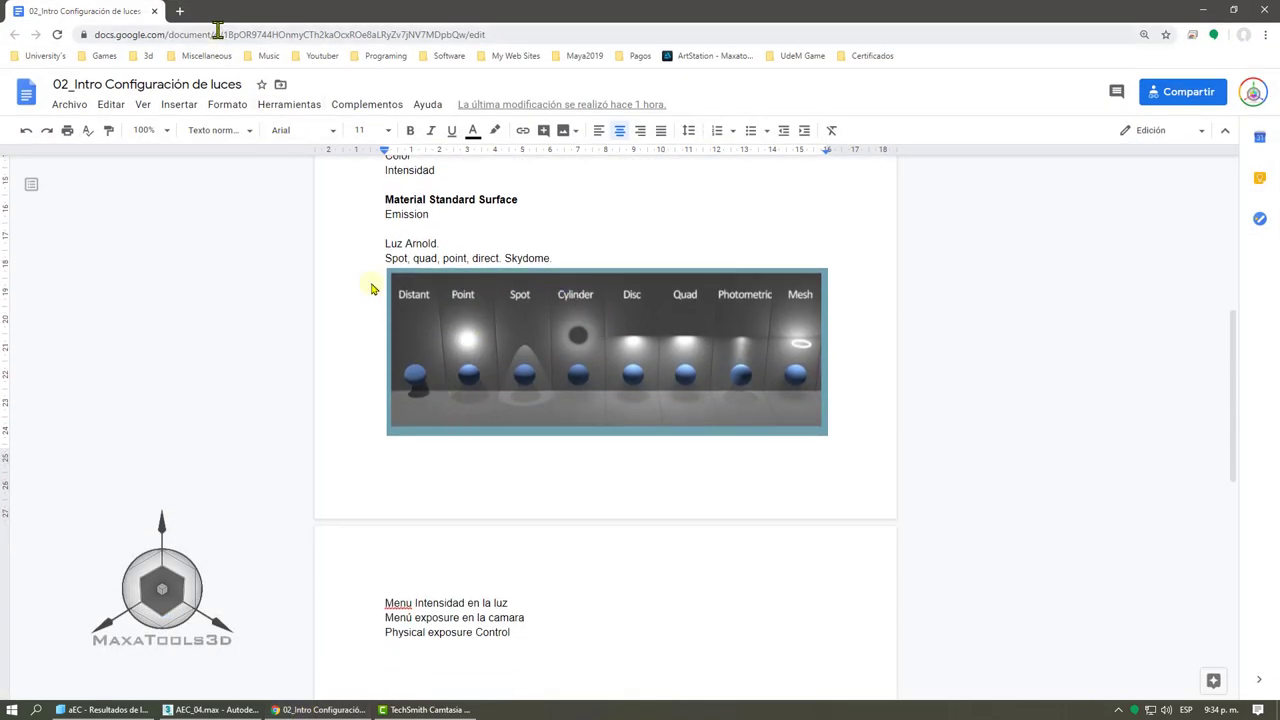
click(179, 11)
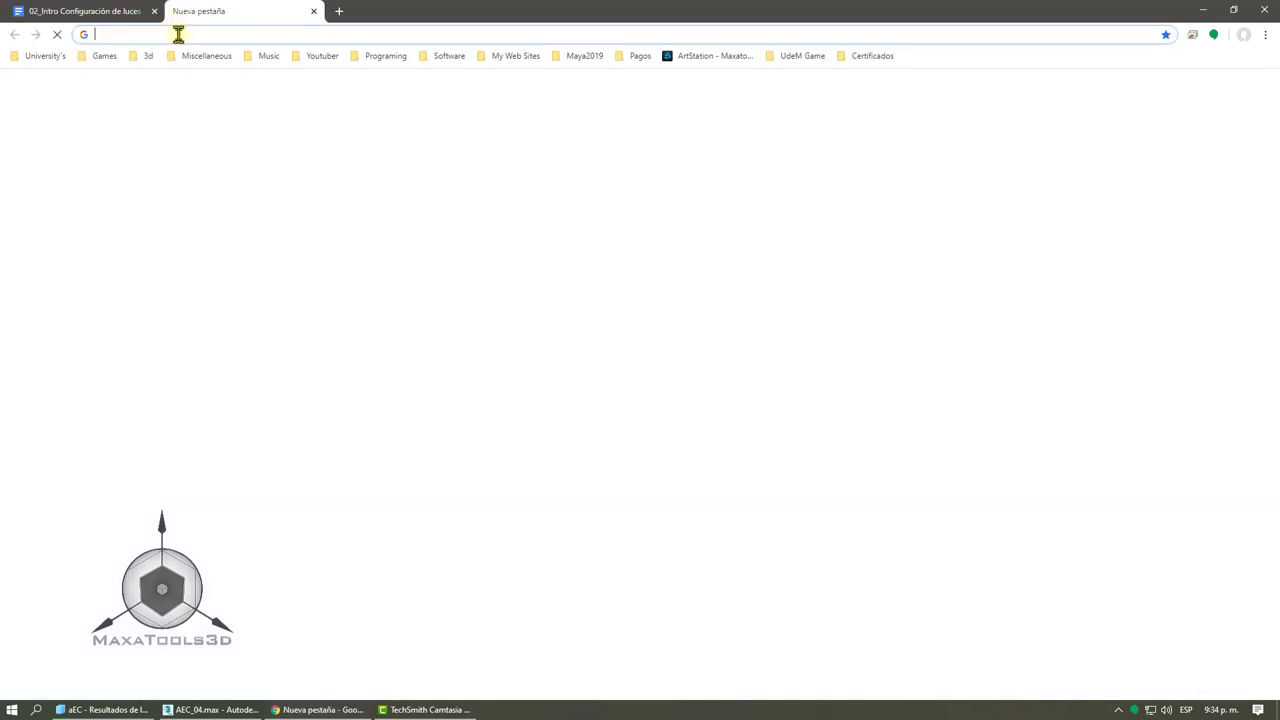
- Search for 'arnold render' in the new tab to reach arnoldrenderer.com
text(arnold ren)
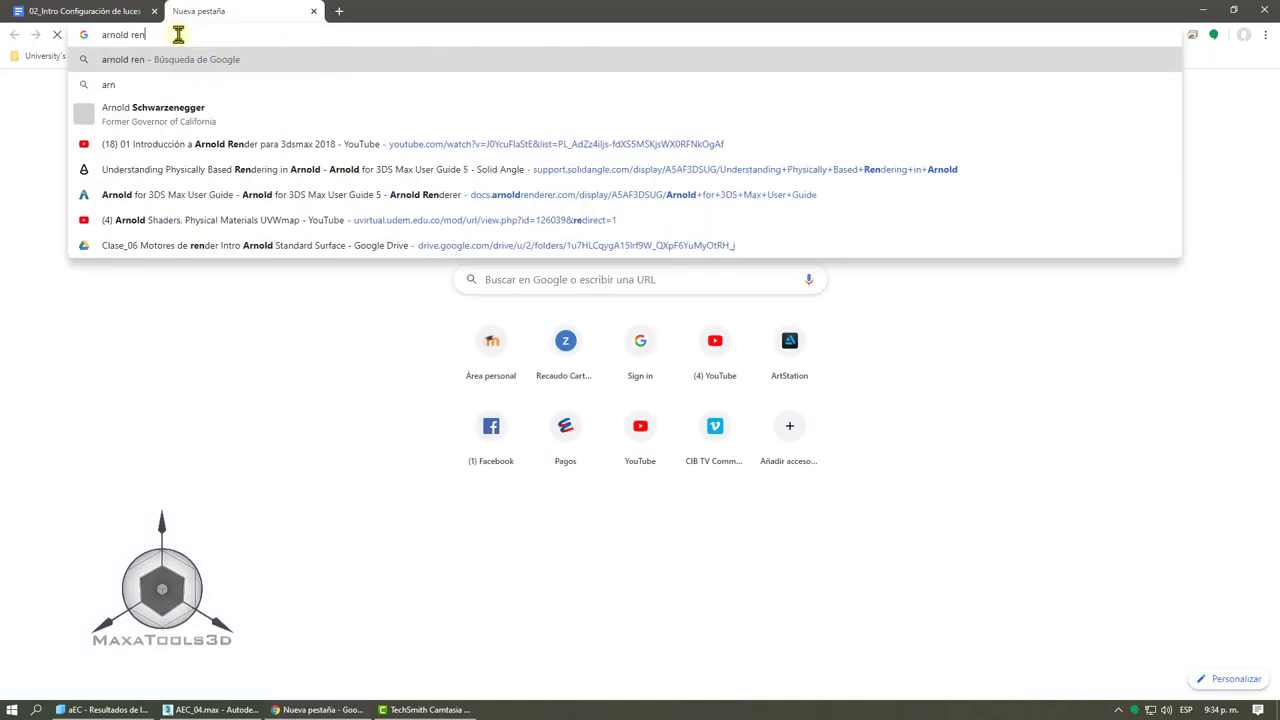
text(der)
key(Return)
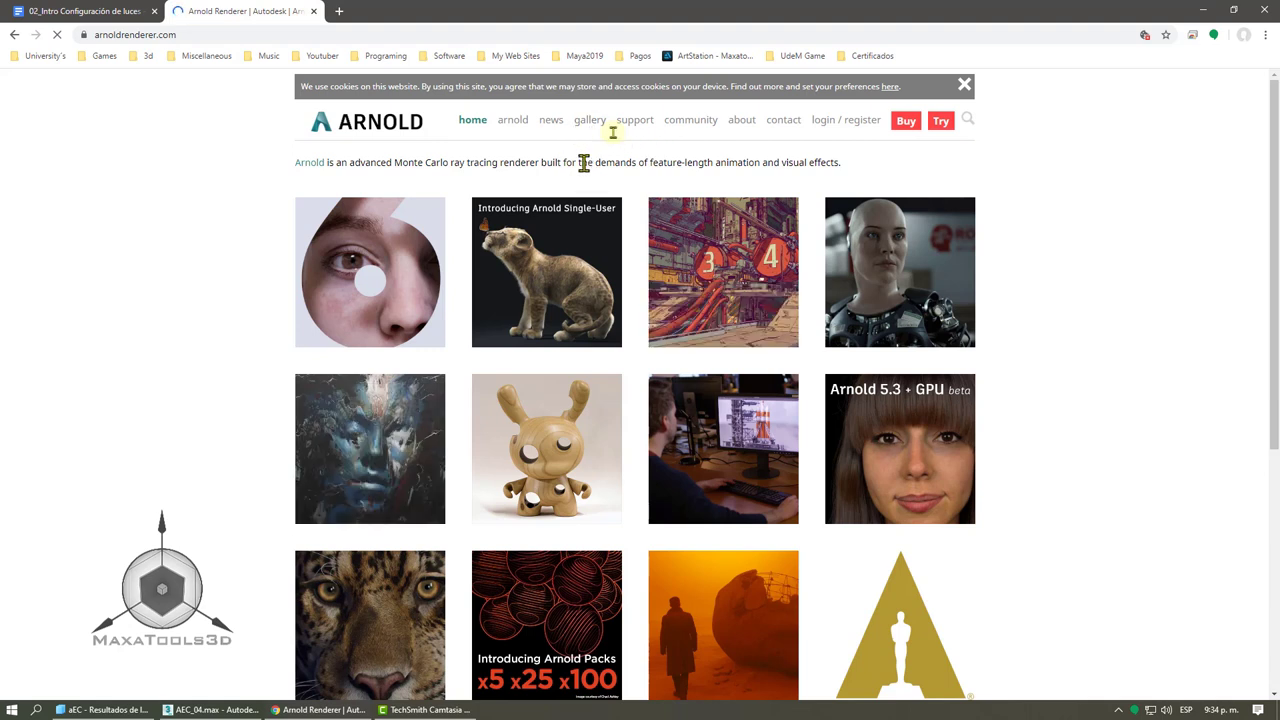
- Go to the Arnold site's support page and open its support portal in a new tab
click(628, 121)
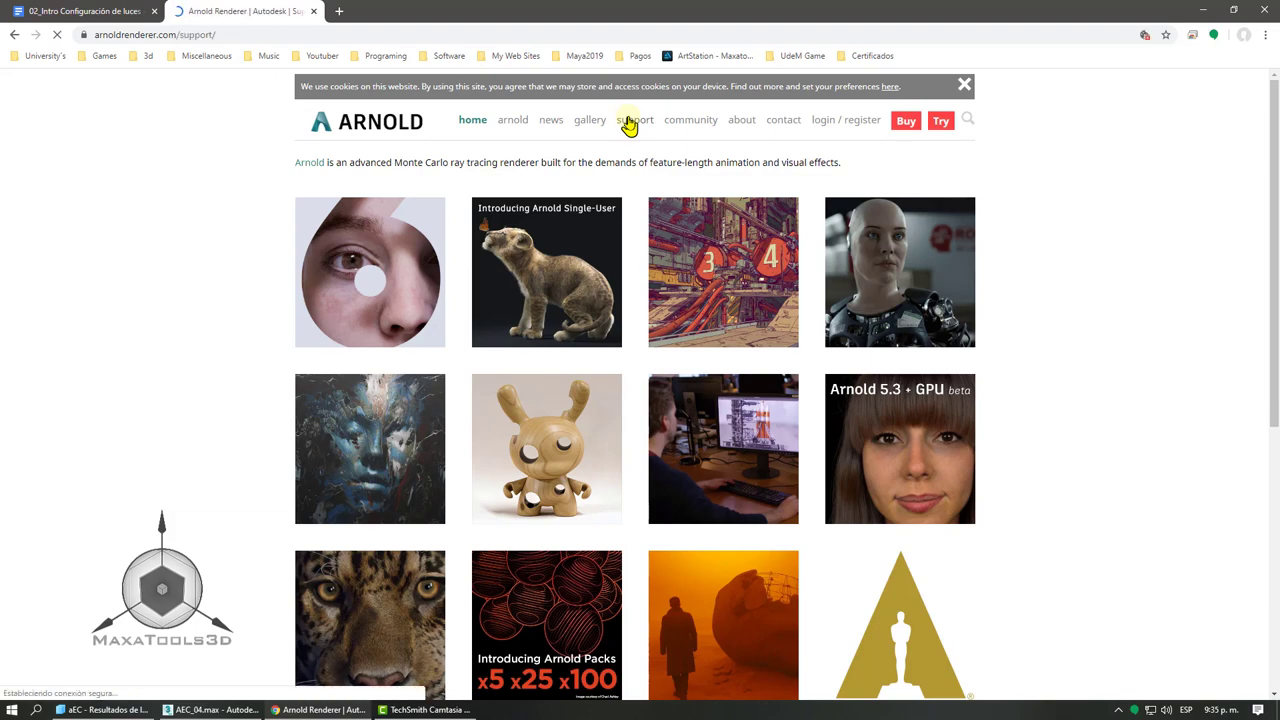
scroll(563, 229, down, 1)
scroll(560, 230, down, 4)
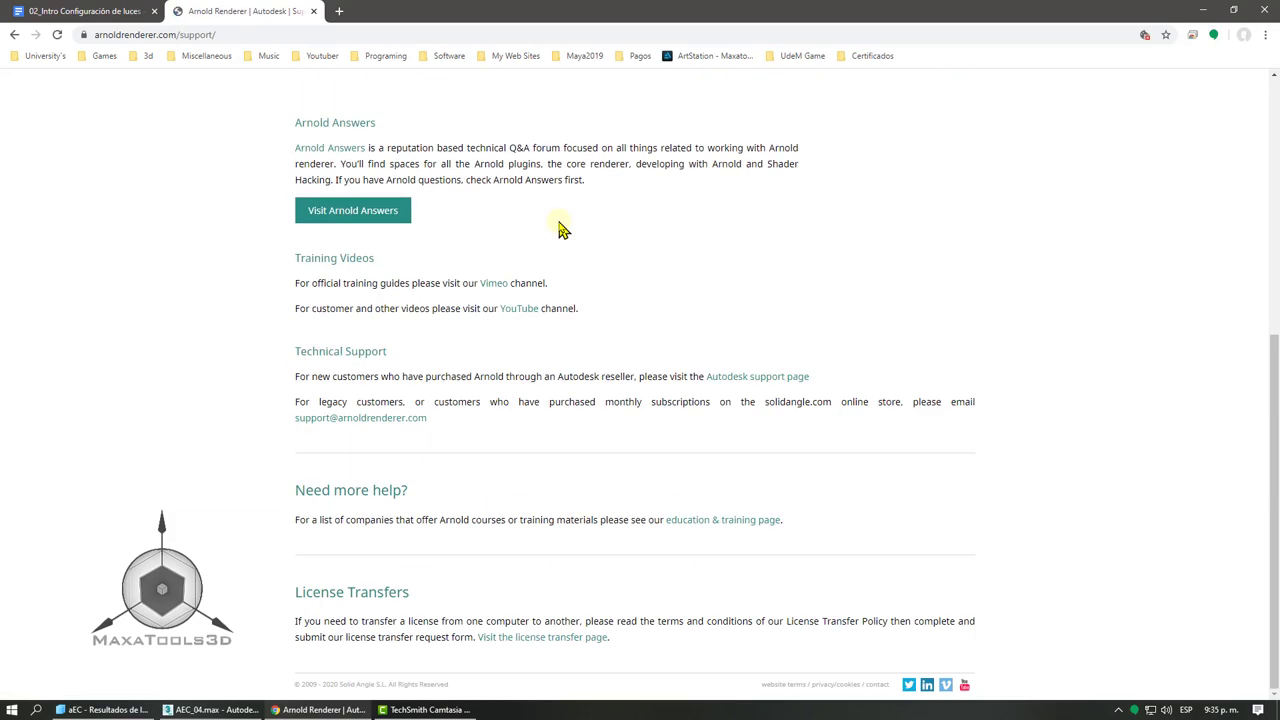
scroll(560, 230, up, 5)
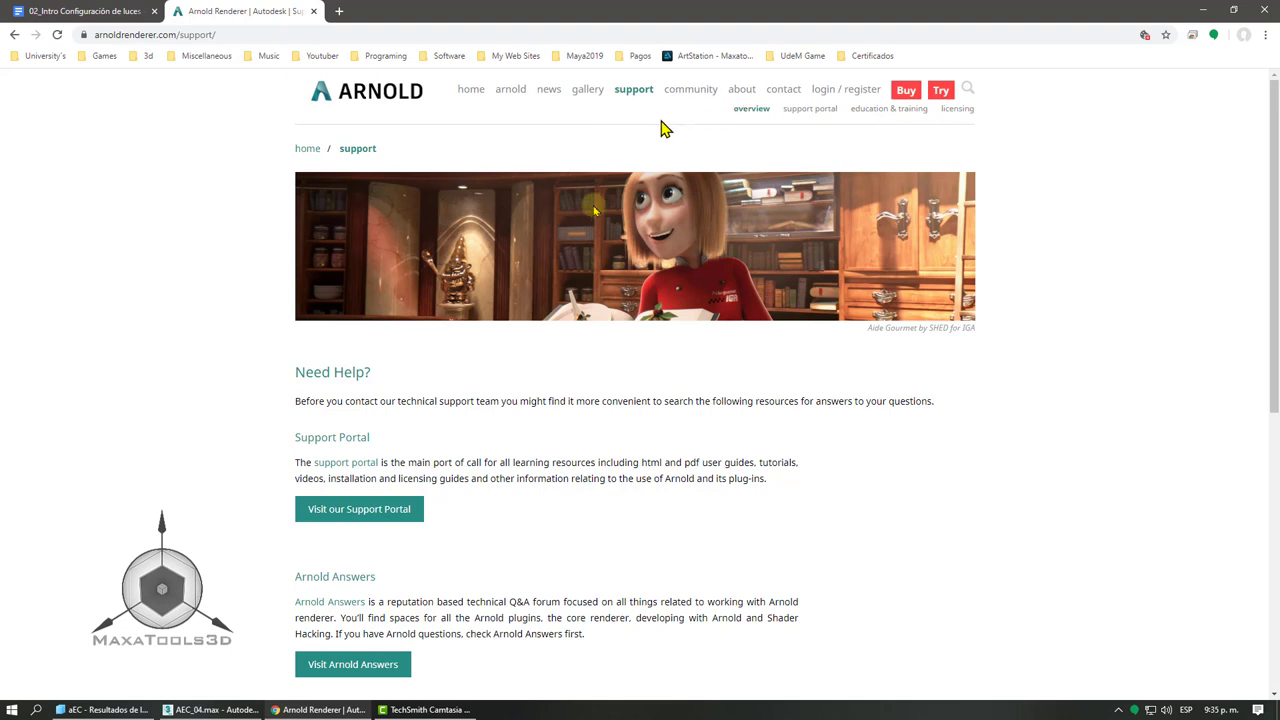
click(805, 110)
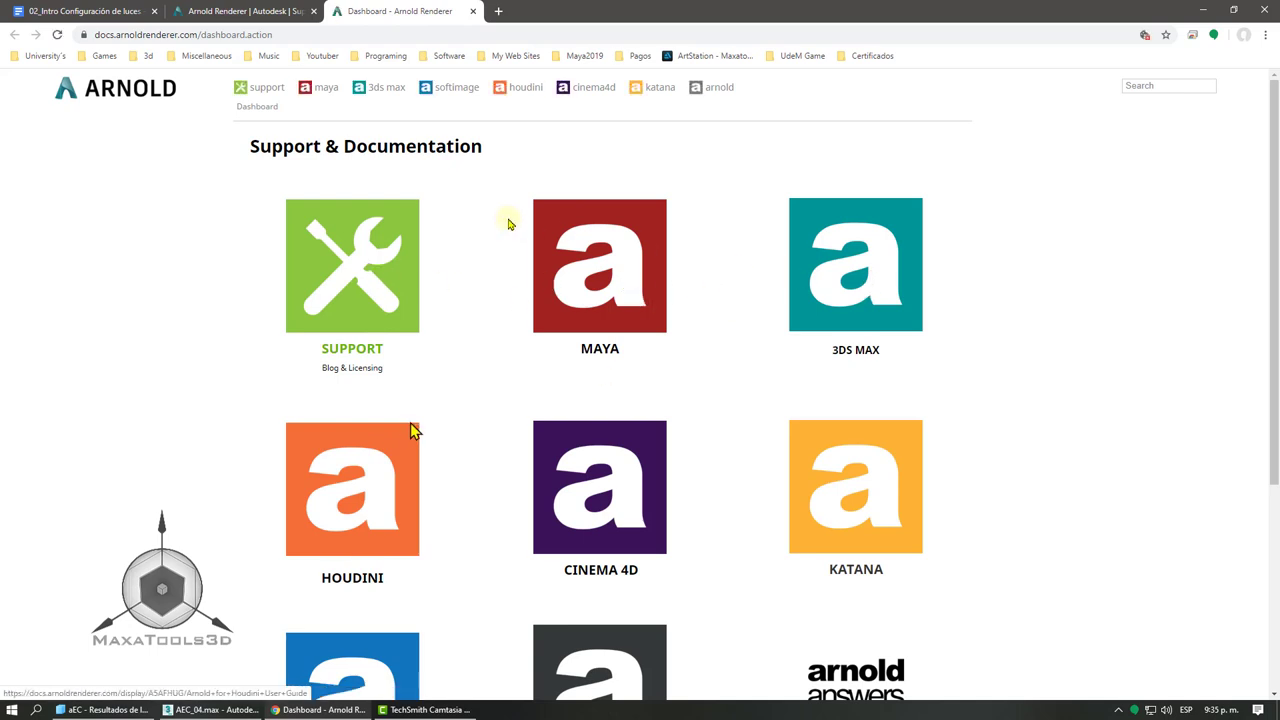
- Open the Arnold for 3DS Max documentation and its Tutorials section
scroll(500, 388, down, 2)
scroll(500, 388, down, 1)
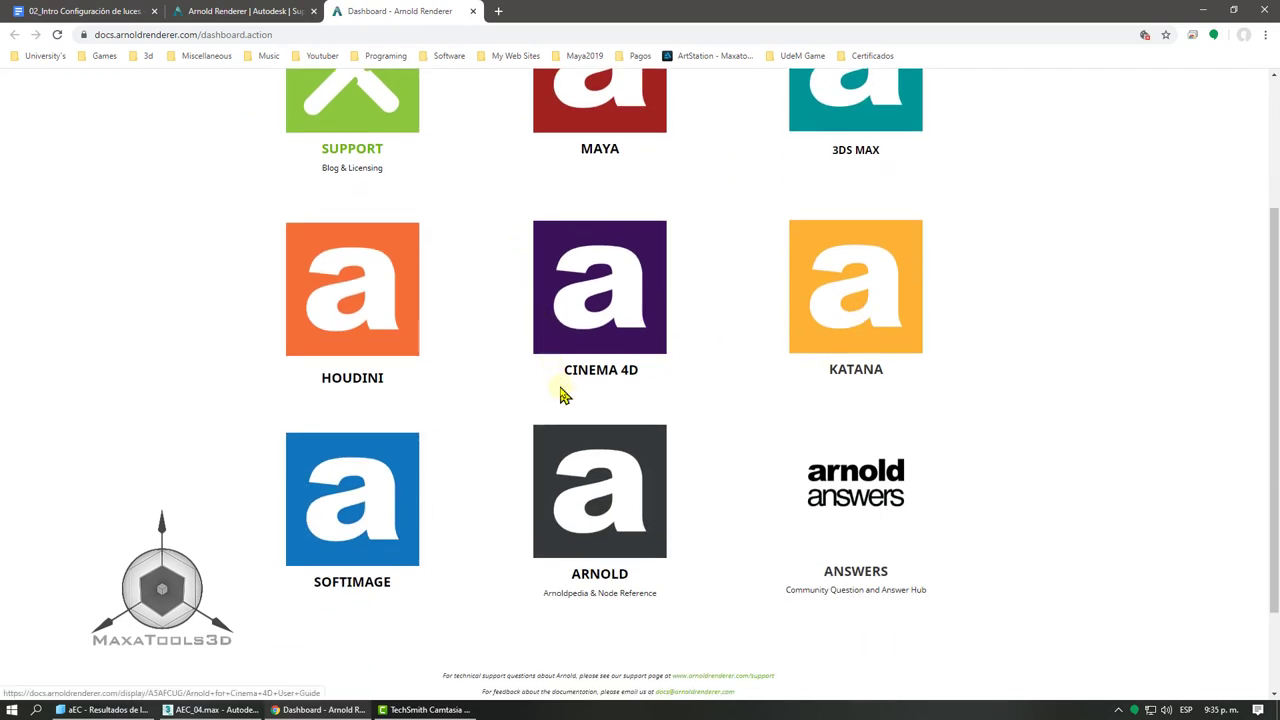
click(640, 515)
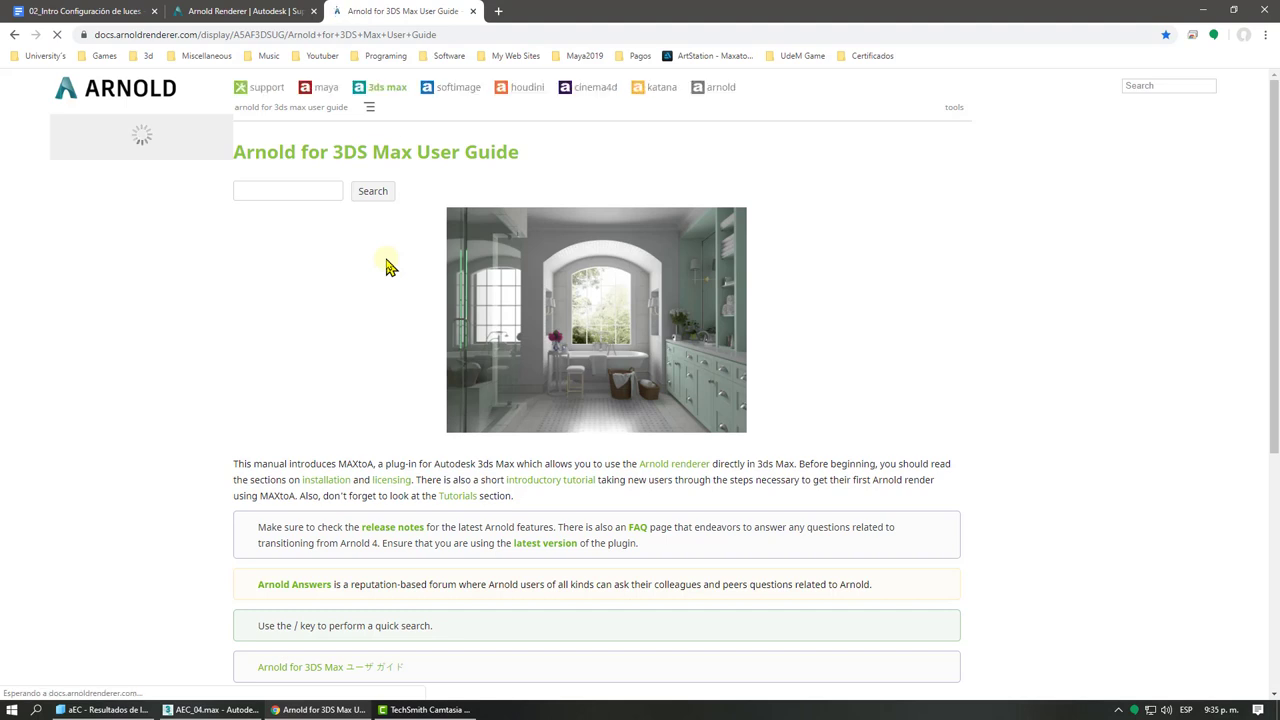
scroll(390, 267, down, 3)
scroll(390, 267, down, 1)
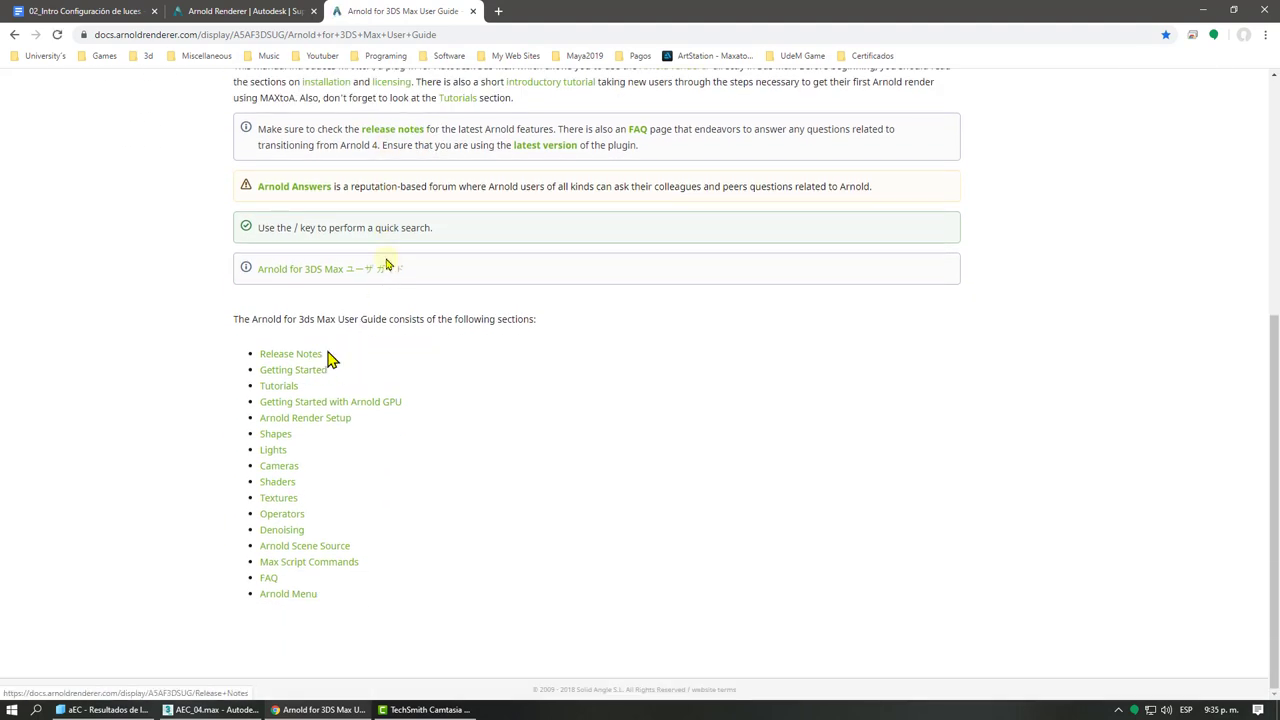
click(280, 386)
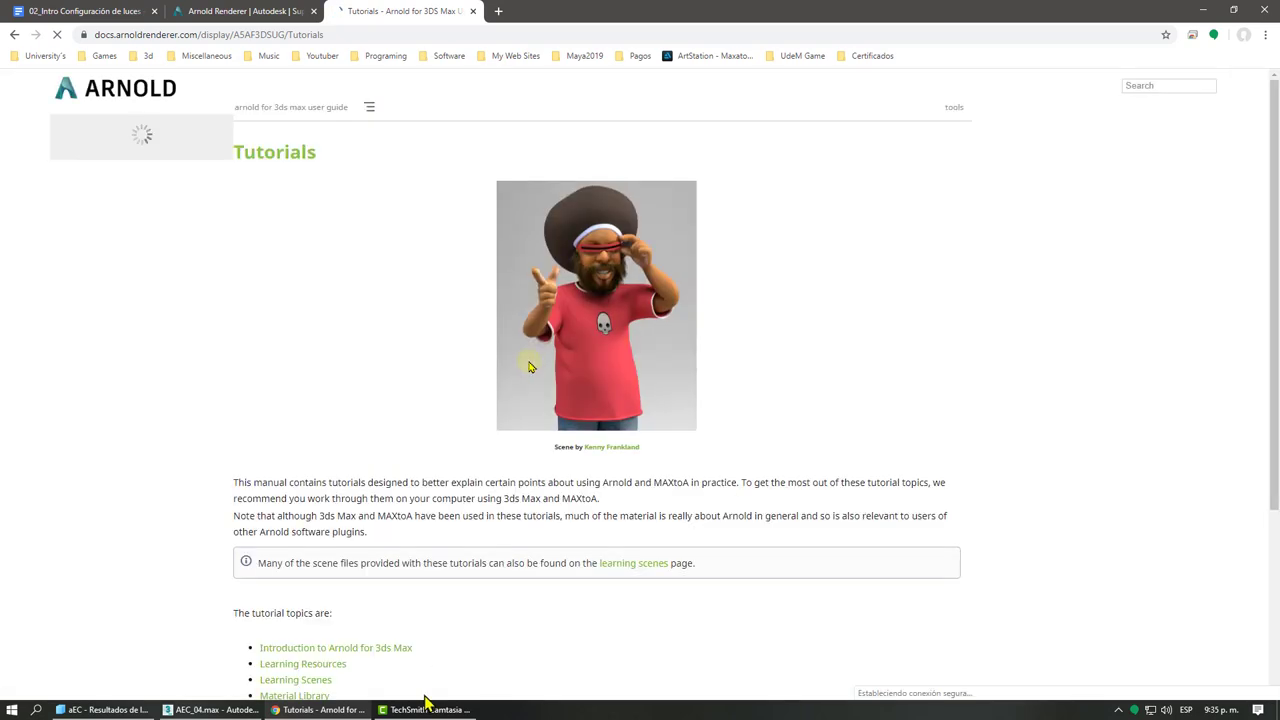
- Open the Lighting tutorials and read the user guide's Lights page
scroll(486, 443, down, 1)
scroll(490, 440, down, 2)
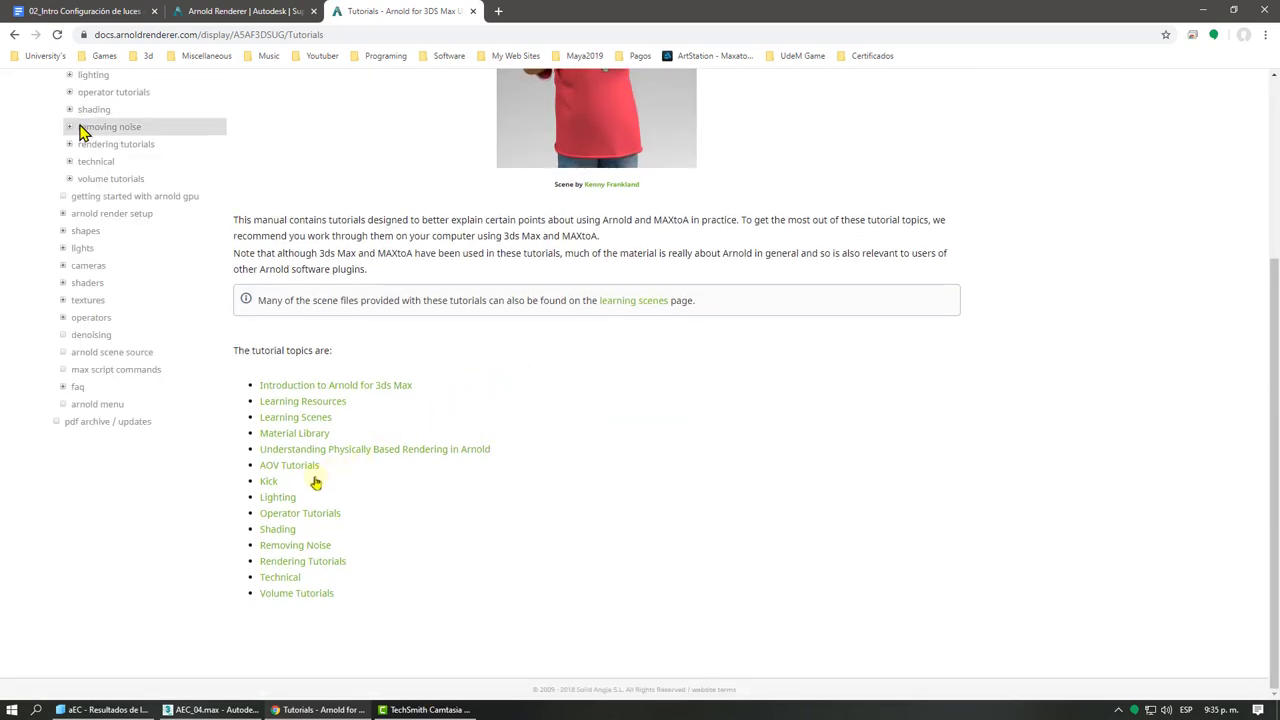
click(280, 500)
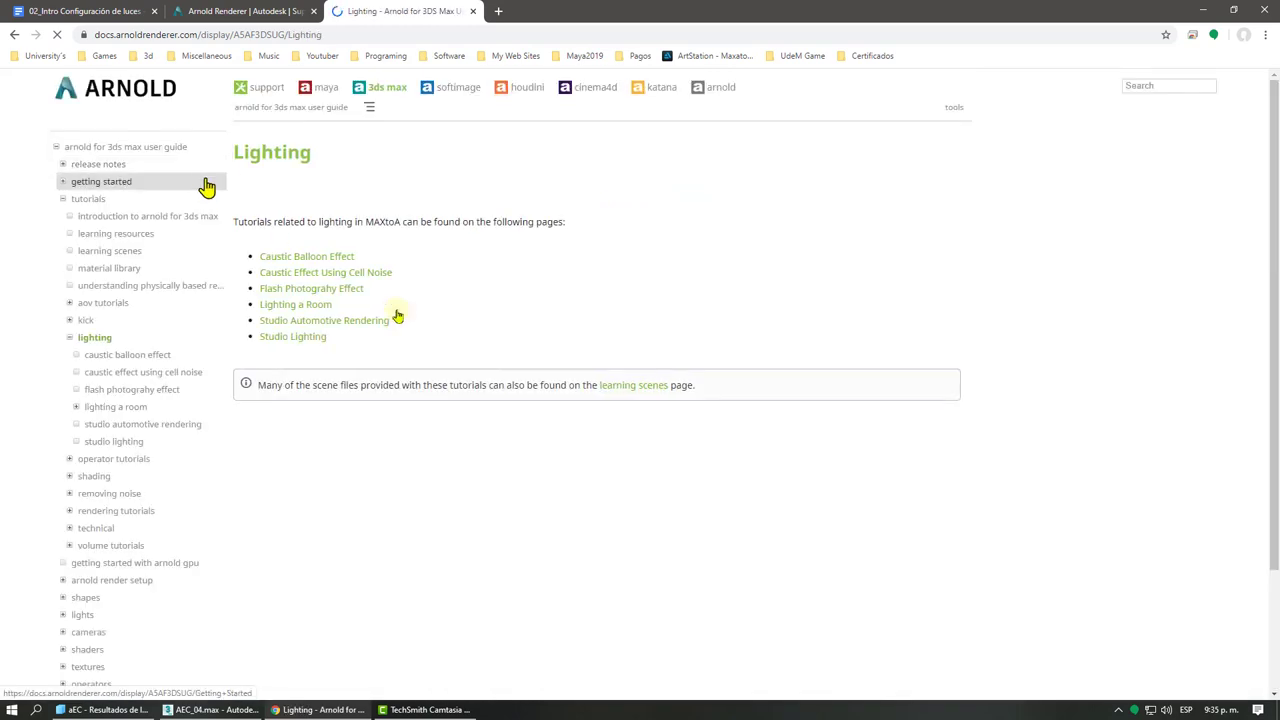
scroll(145, 235, down, 2)
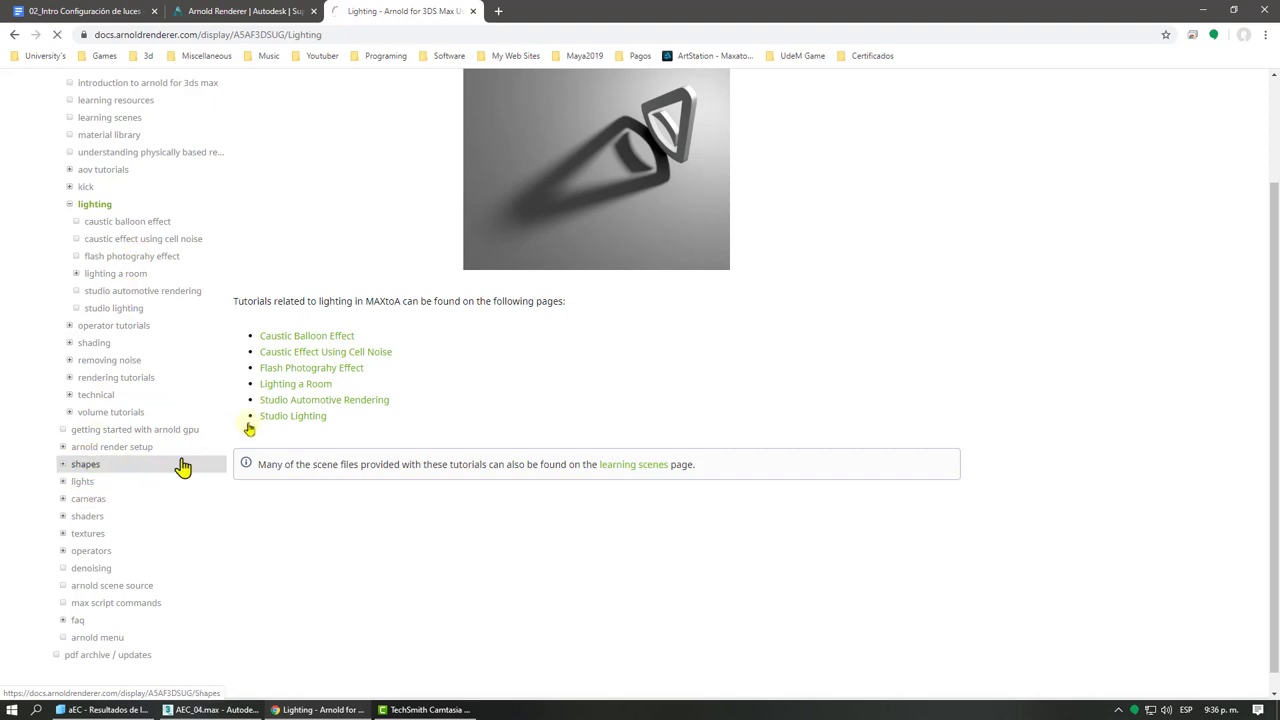
click(295, 418)
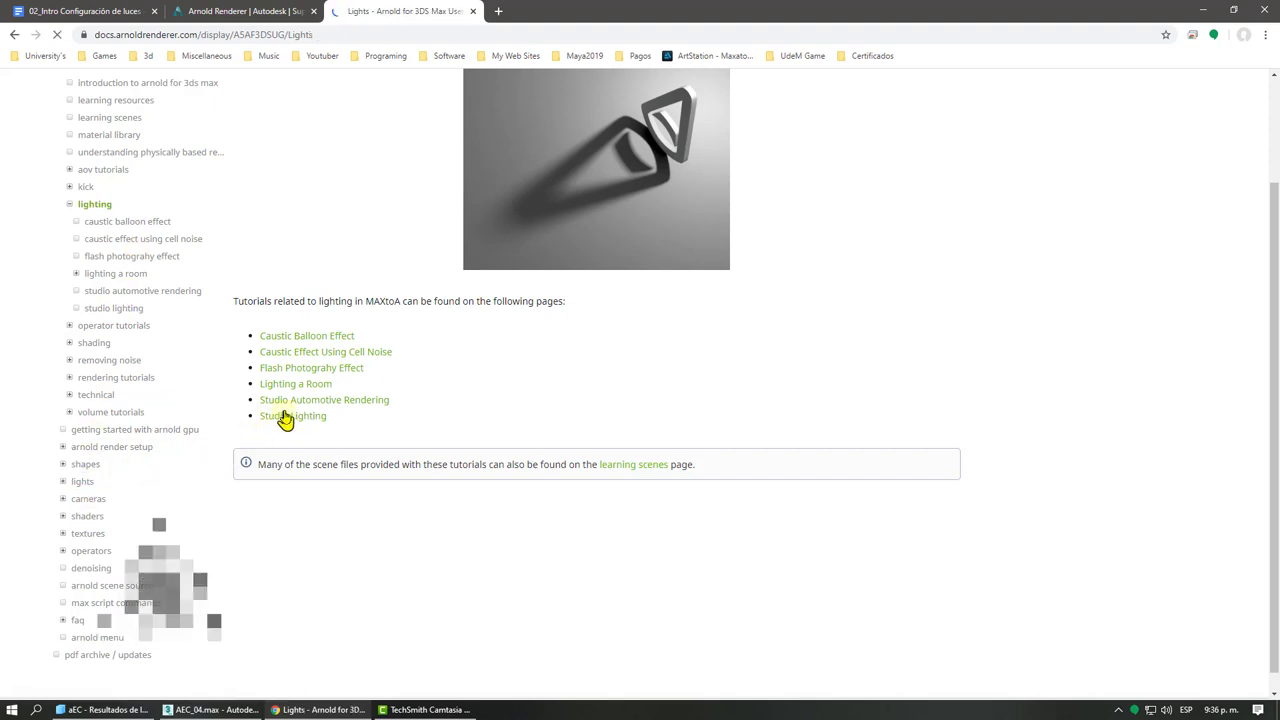
scroll(340, 365, down, 1)
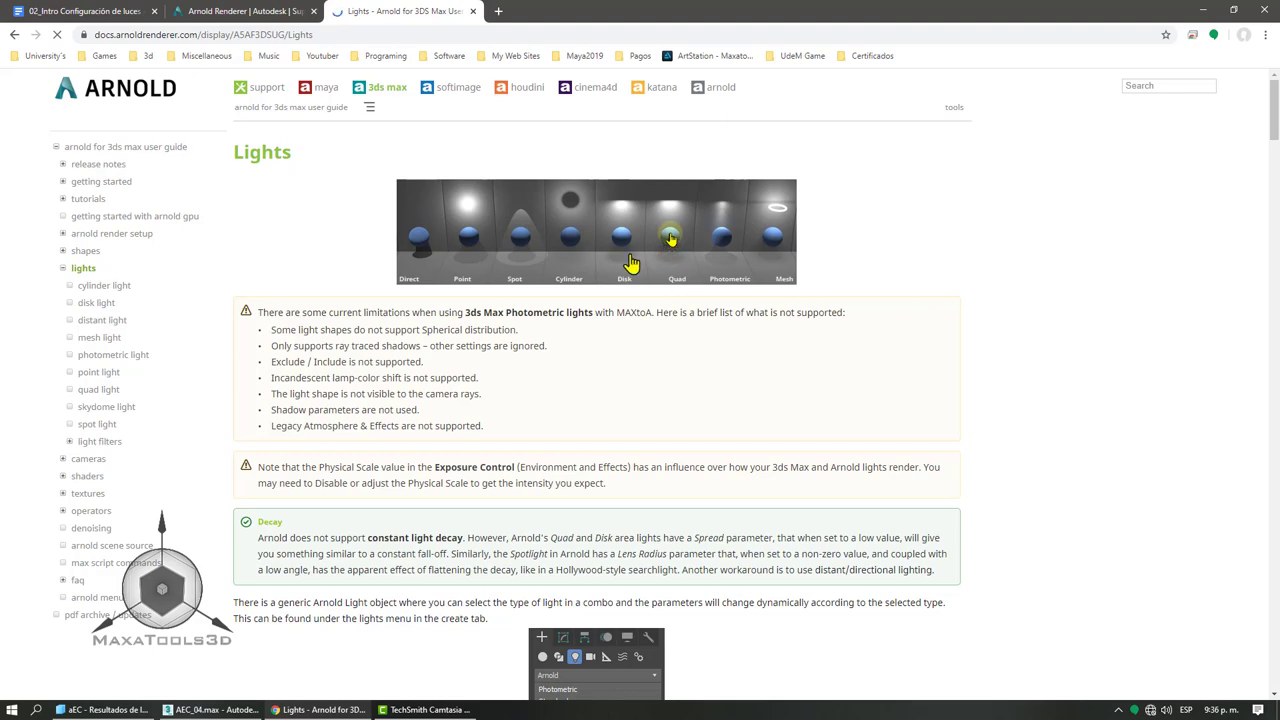
click(210, 709)
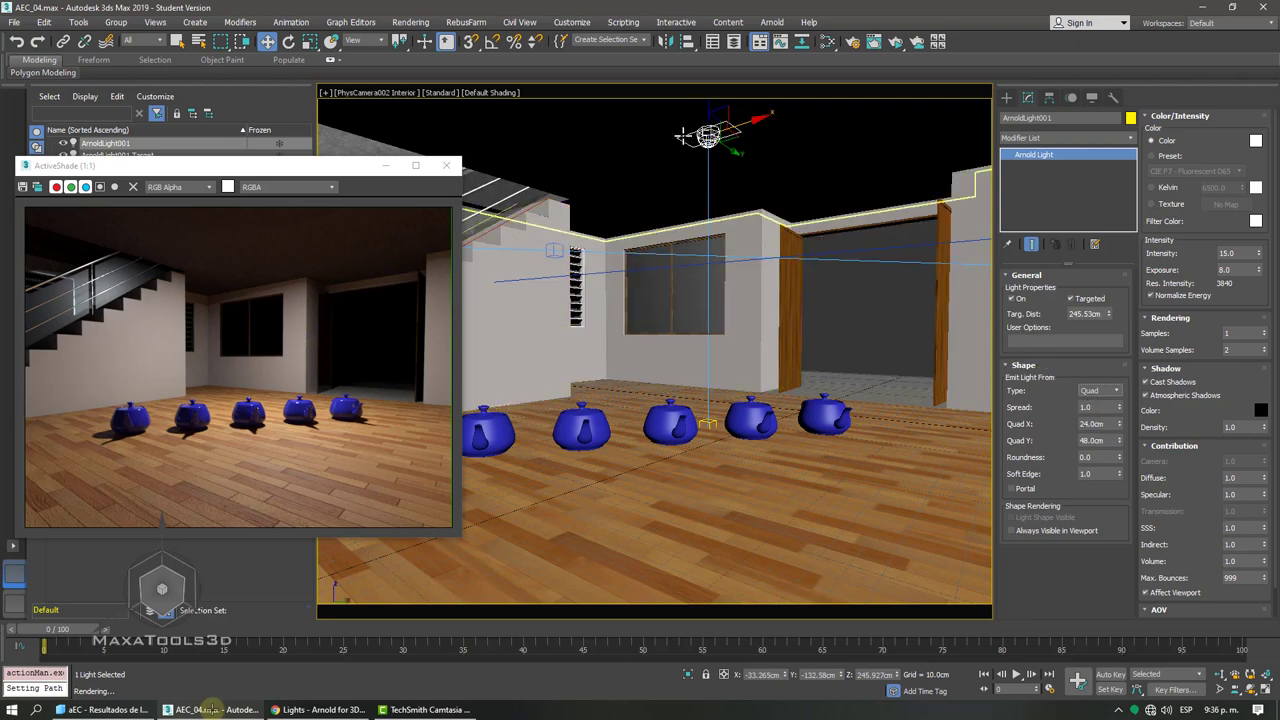
- Make the quad light 150 × 150 cm, untargeted, and lower it to about 147 cm
double_click(1100, 424)
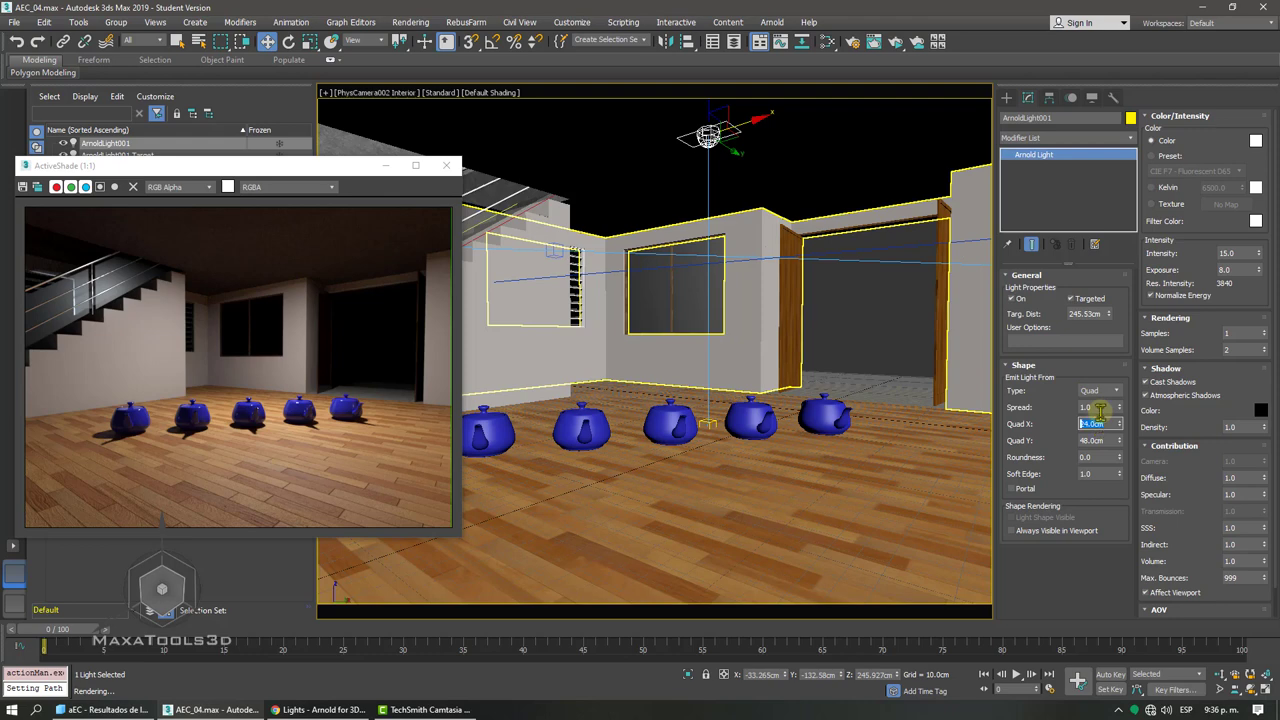
mouse_move(1098, 408)
text(150)
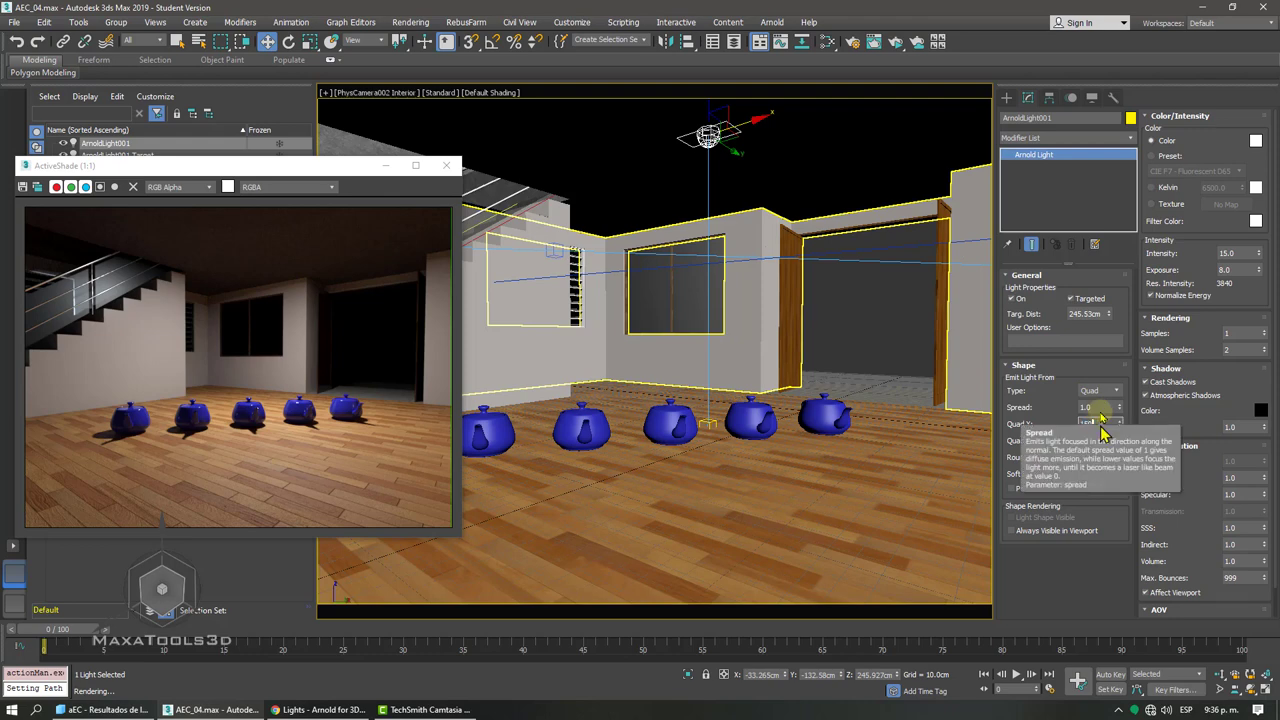
key(Tab)
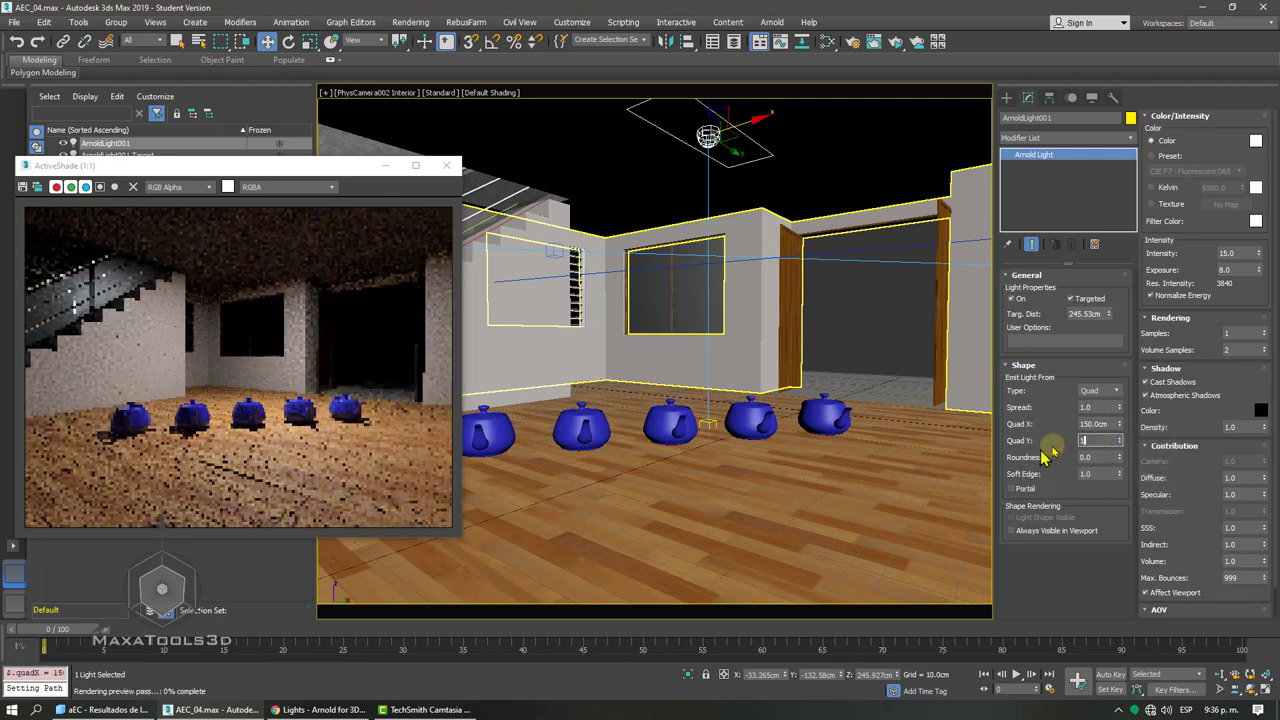
text(150)
key(Return)
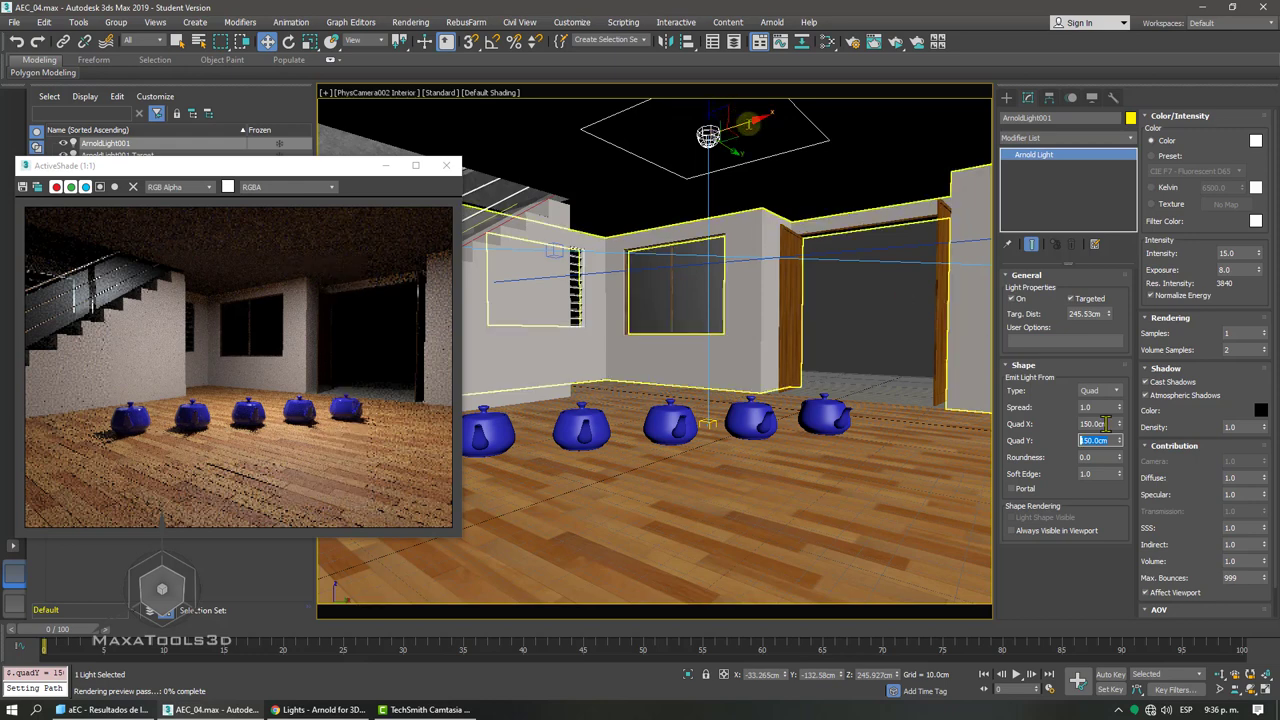
click(1071, 298)
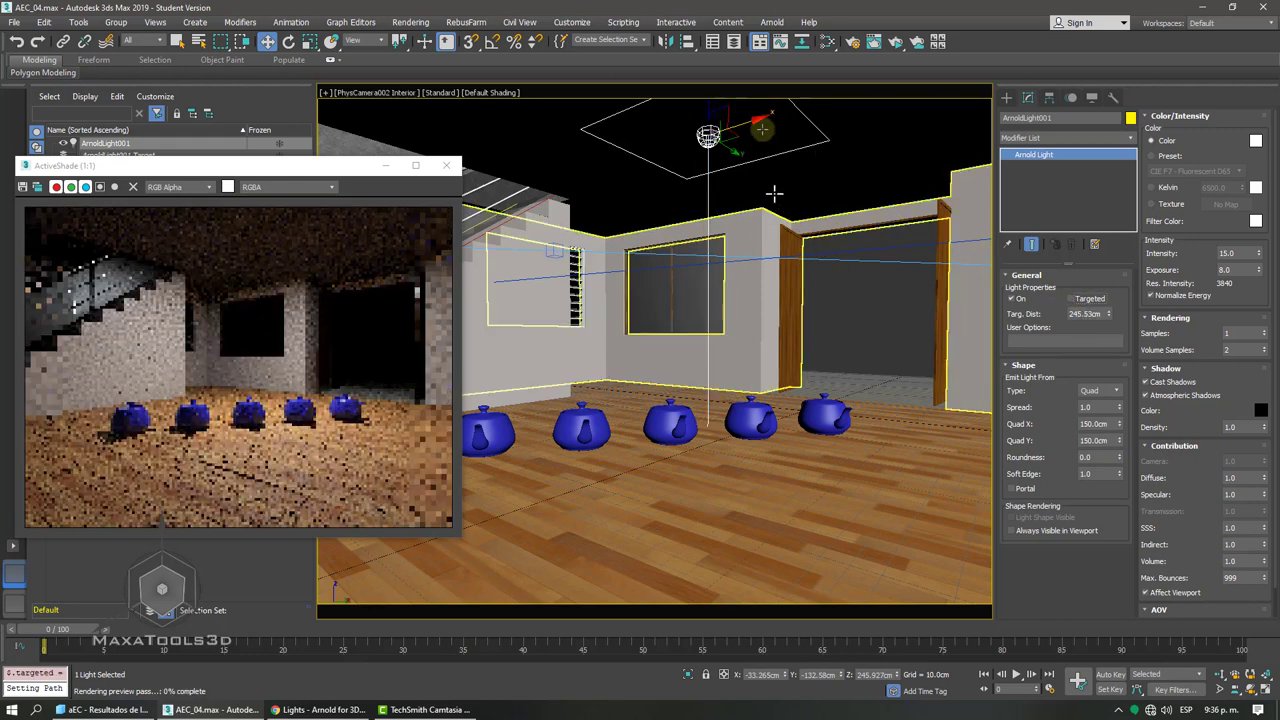
drag(706, 99, 706, 217)
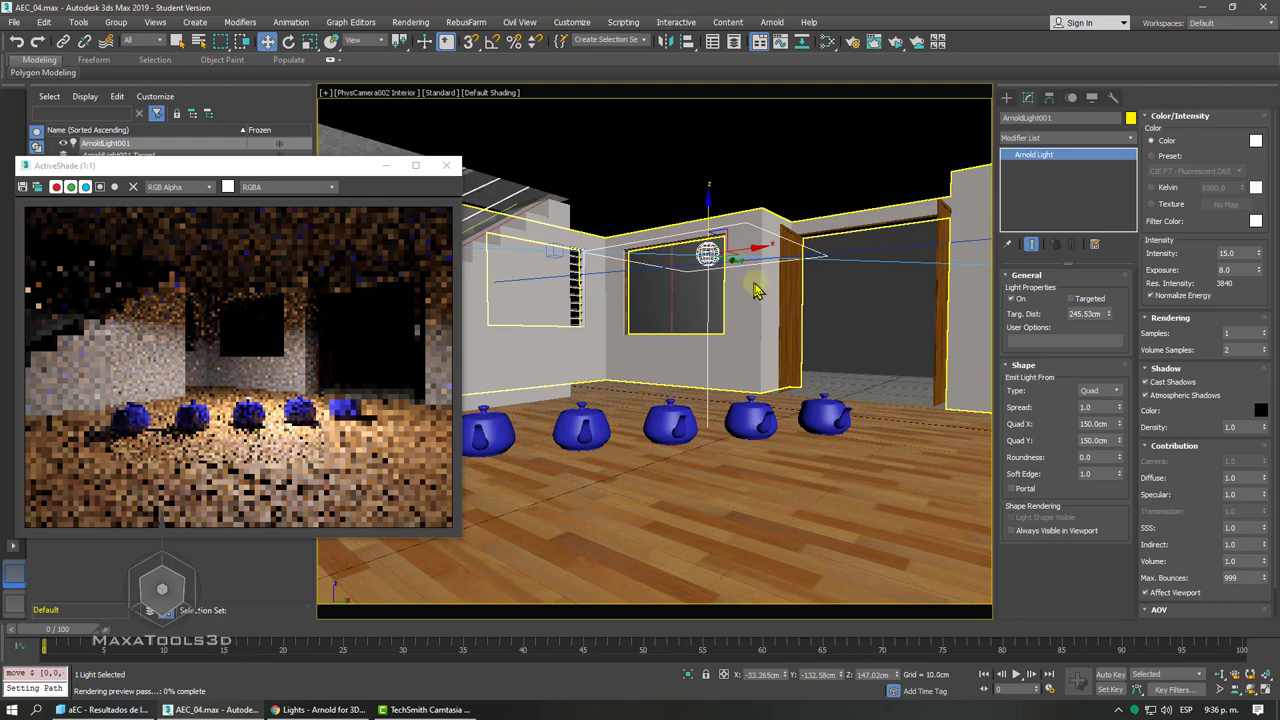
right_click(709, 222)
- With angle snap on, tilt the window quad light about 55° around X
click(735, 241)
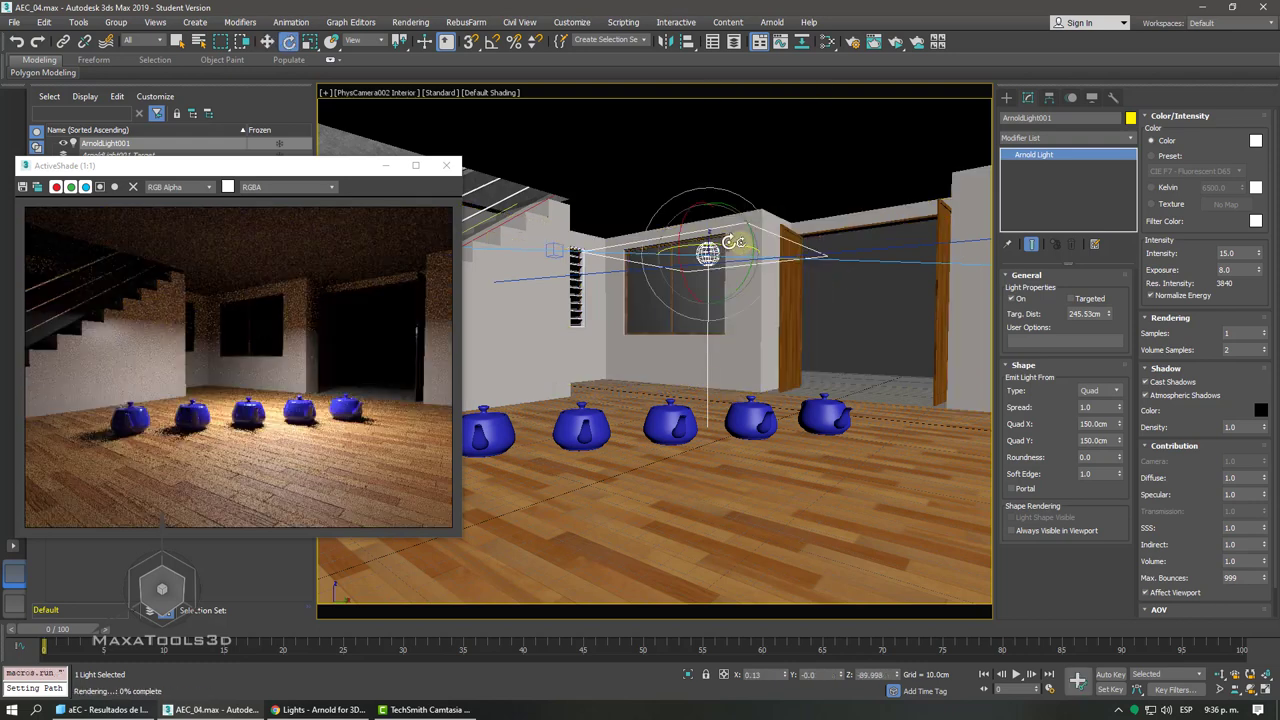
click(493, 44)
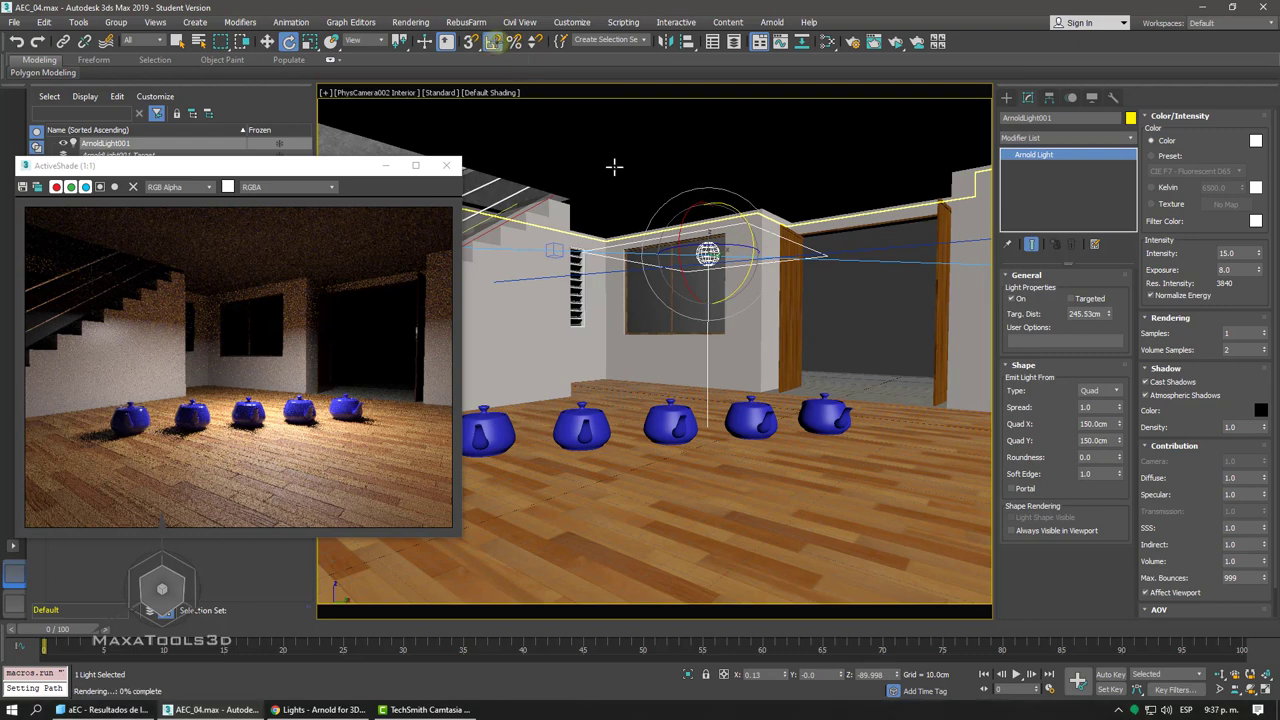
mouse_move(677, 221)
mouse_down()
mouse_move(709, 170)
mouse_move(712, 180)
mouse_up()
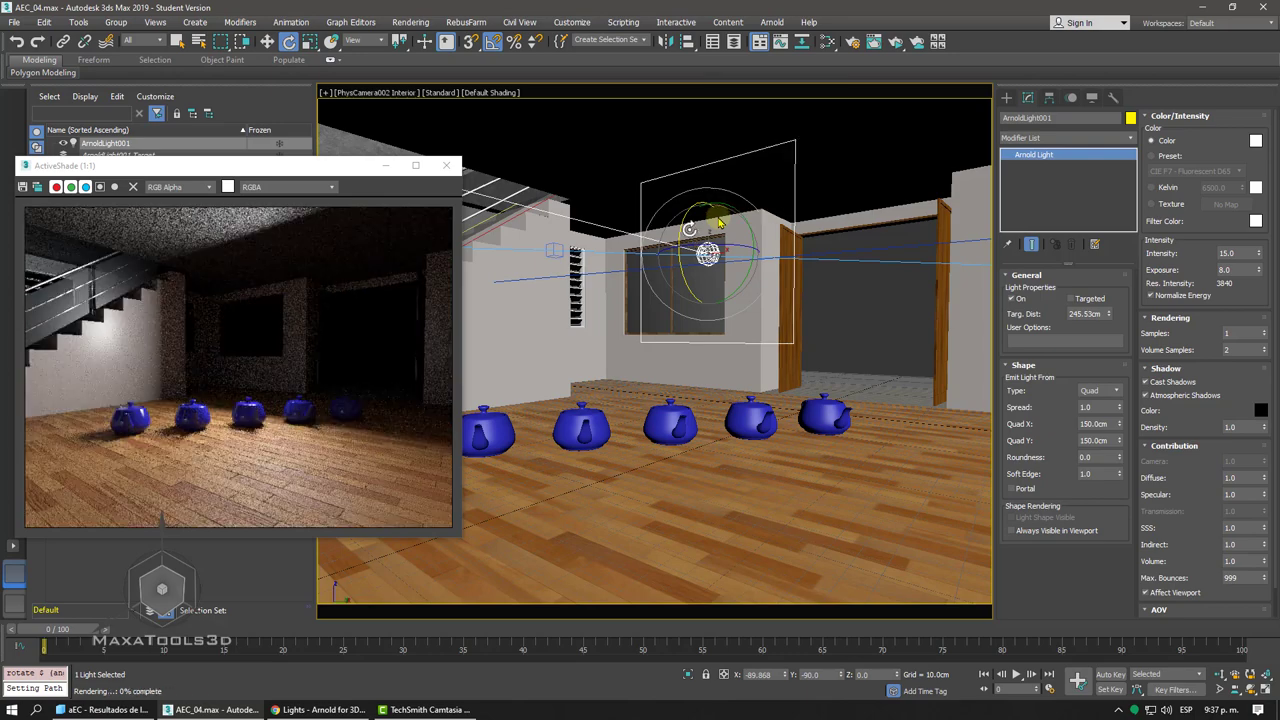
drag(685, 239, 630, 275)
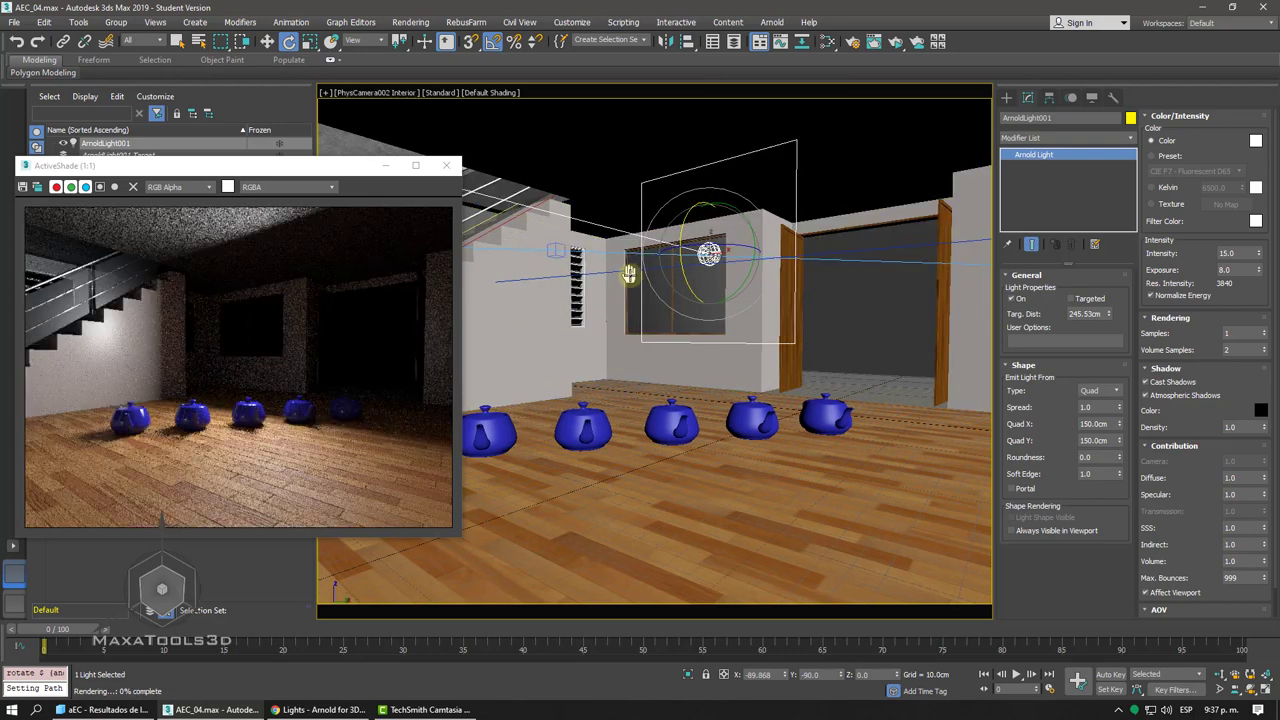
- In the Top view, move the light toward the room's top-left wall
key(t)
alt+middle_drag(630, 283, 630, 276)
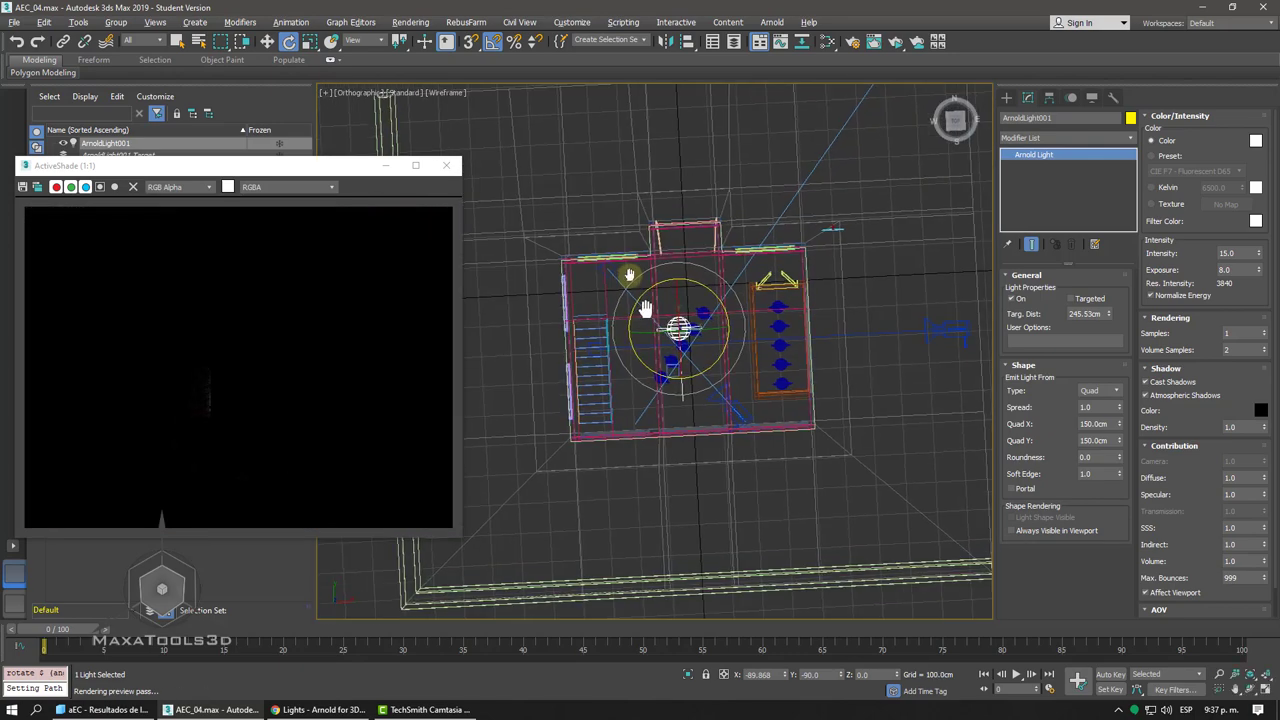
key(t)
scroll(651, 306, up, 4)
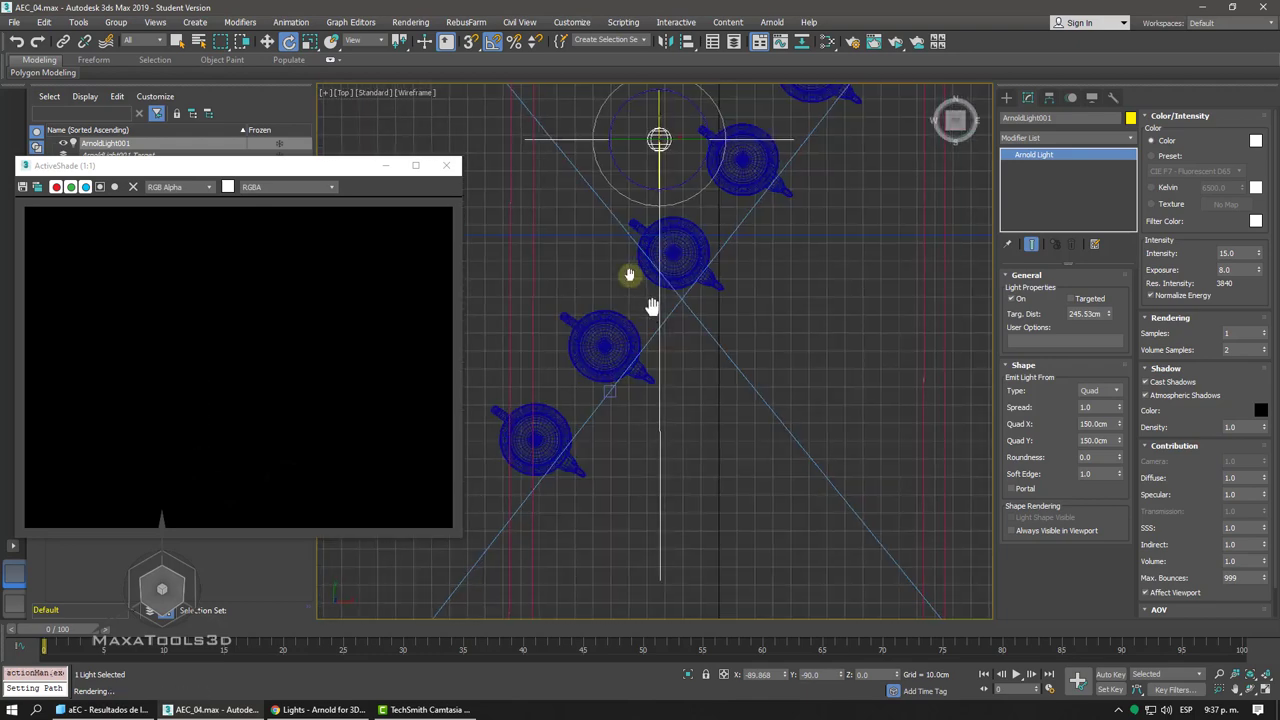
scroll(680, 240, down, 2)
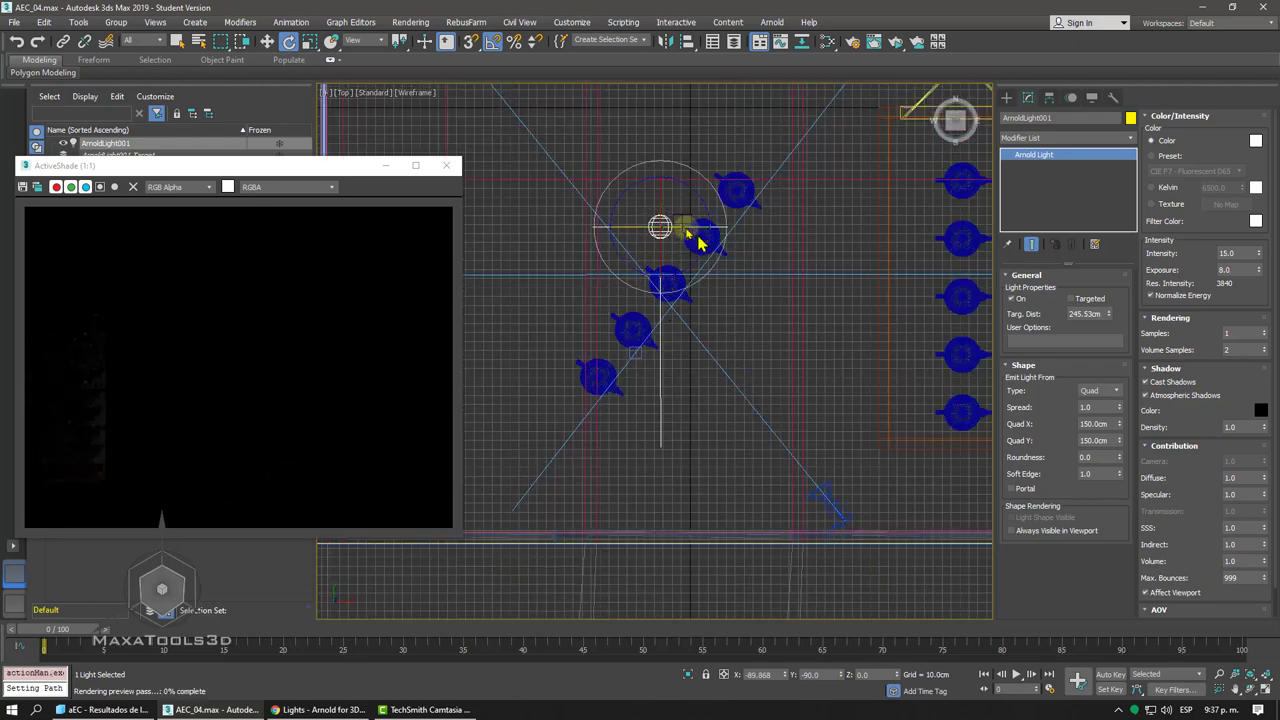
right_click(690, 234)
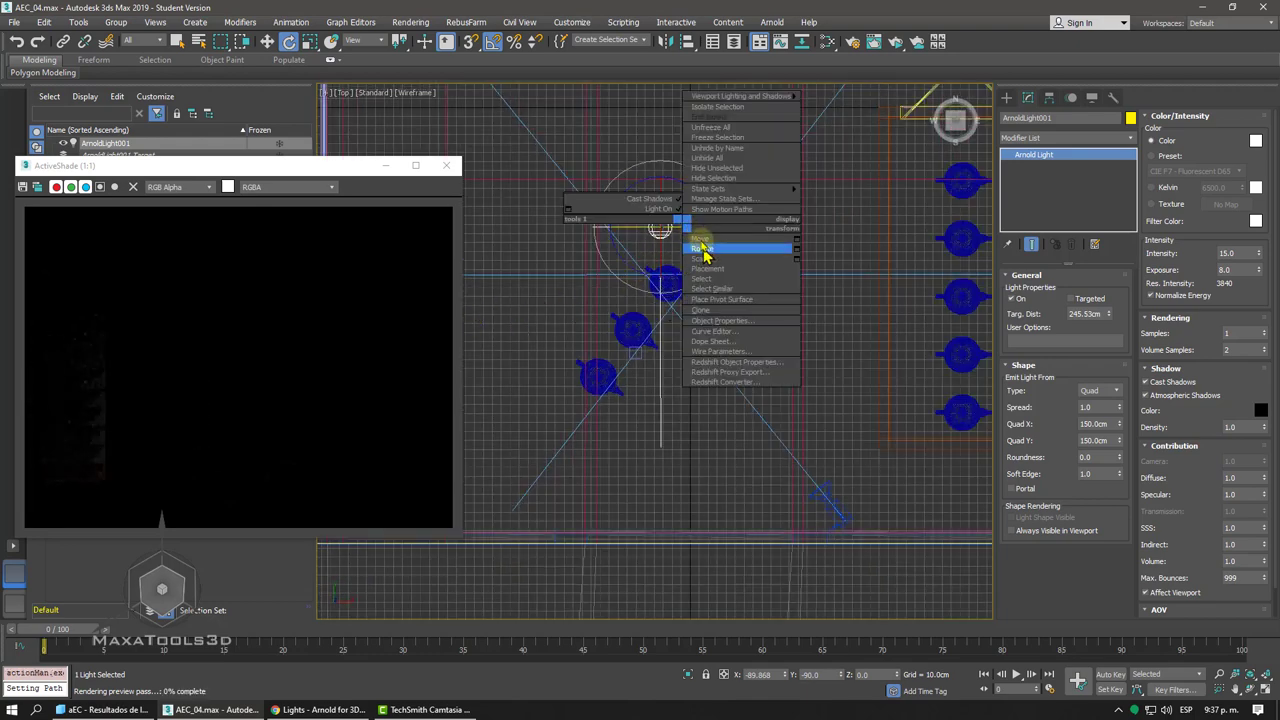
click(705, 246)
middle_drag(629, 252, 742, 338)
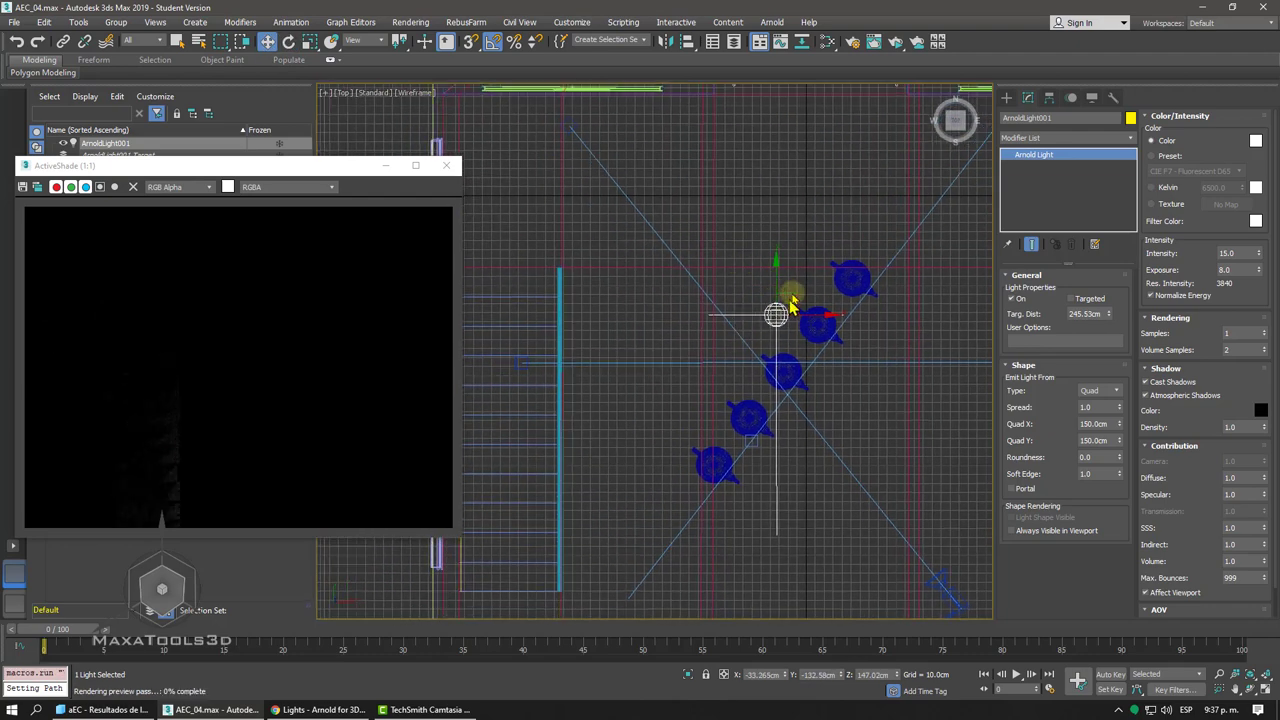
drag(782, 296, 586, 100)
- Place the light against the top wall, onto the green window bar
middle_drag(586, 100, 614, 263)
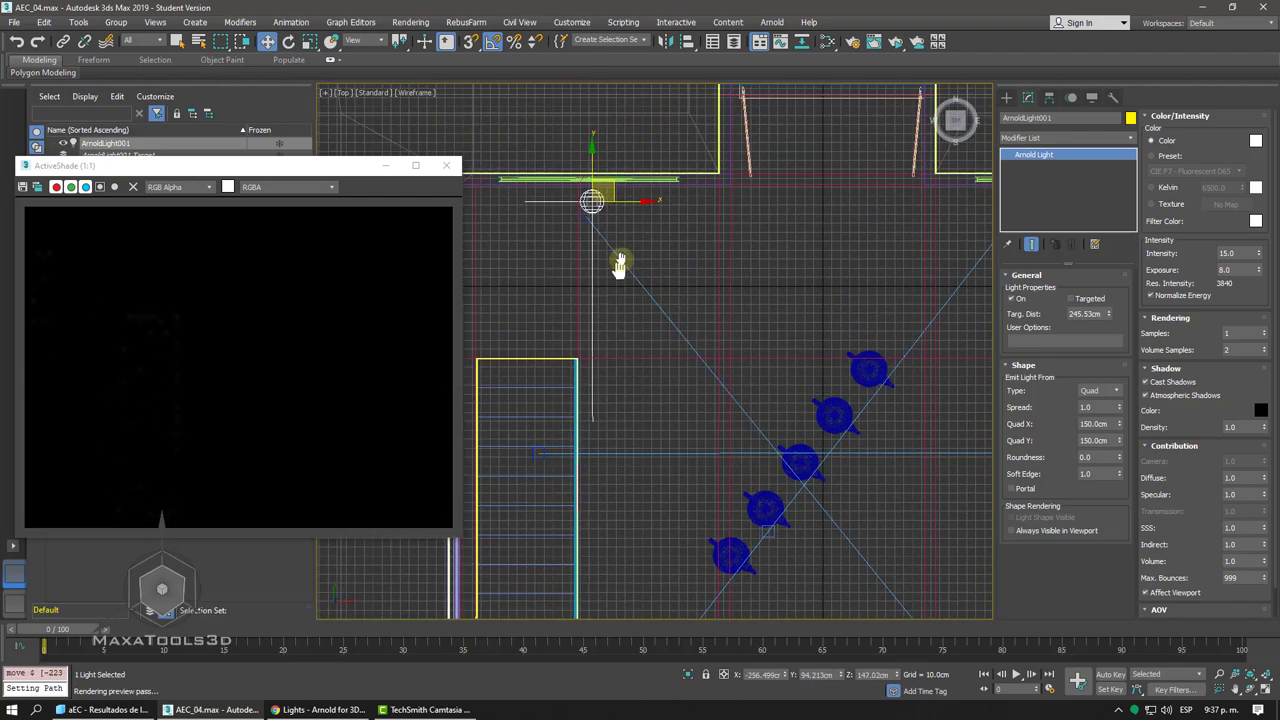
scroll(614, 263, up, 2)
drag(621, 259, 614, 234)
scroll(614, 234, up, 2)
mouse_move(714, 277)
middle_down()
mouse_move(748, 292)
mouse_move(720, 277)
mouse_move(651, 177)
mouse_move(730, 218)
mouse_move(748, 194)
mouse_move(761, 326)
middle_up()
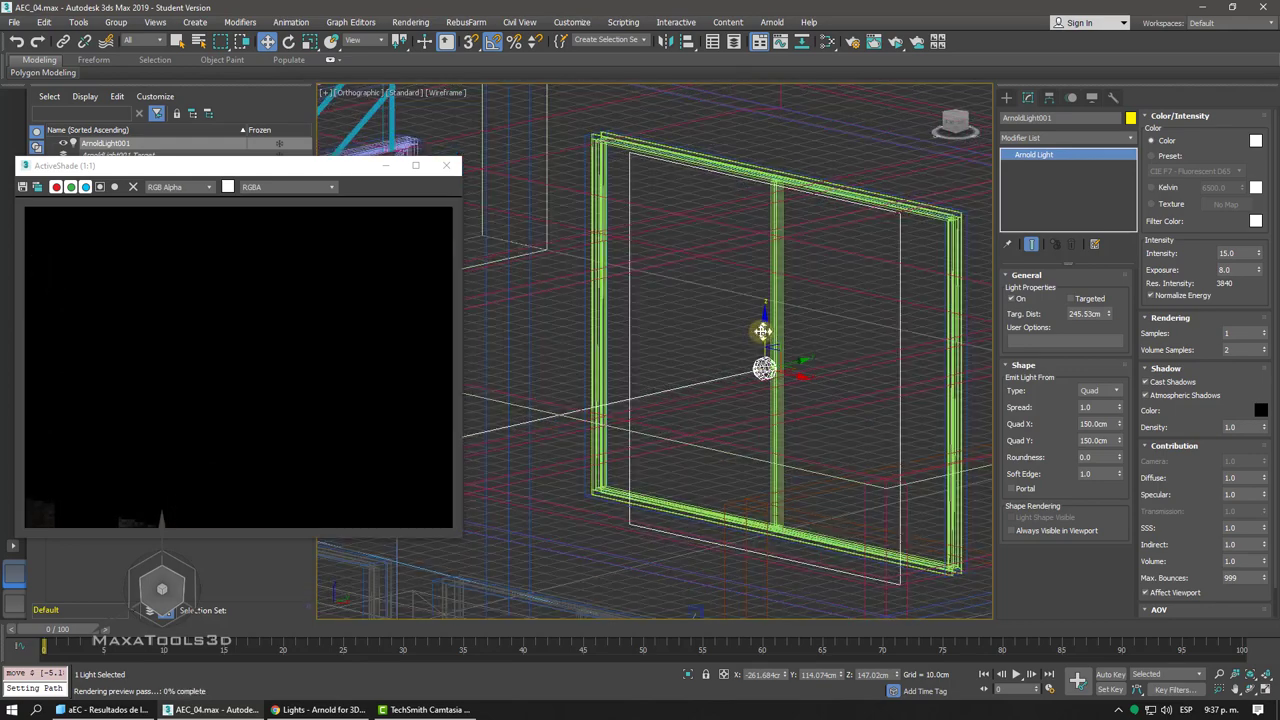
- Raise the light slightly and resize it to 146.145 × 183.416 cm
drag(761, 326, 762, 316)
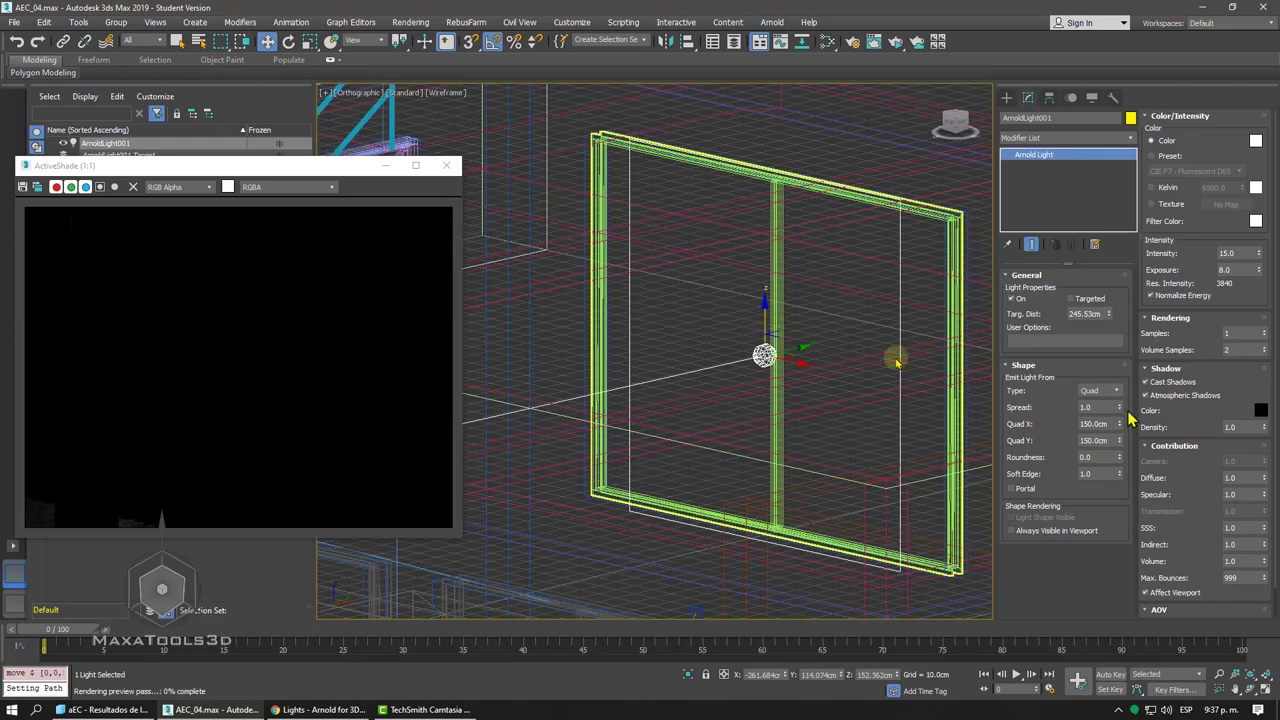
drag(1119, 425, 1113, 421)
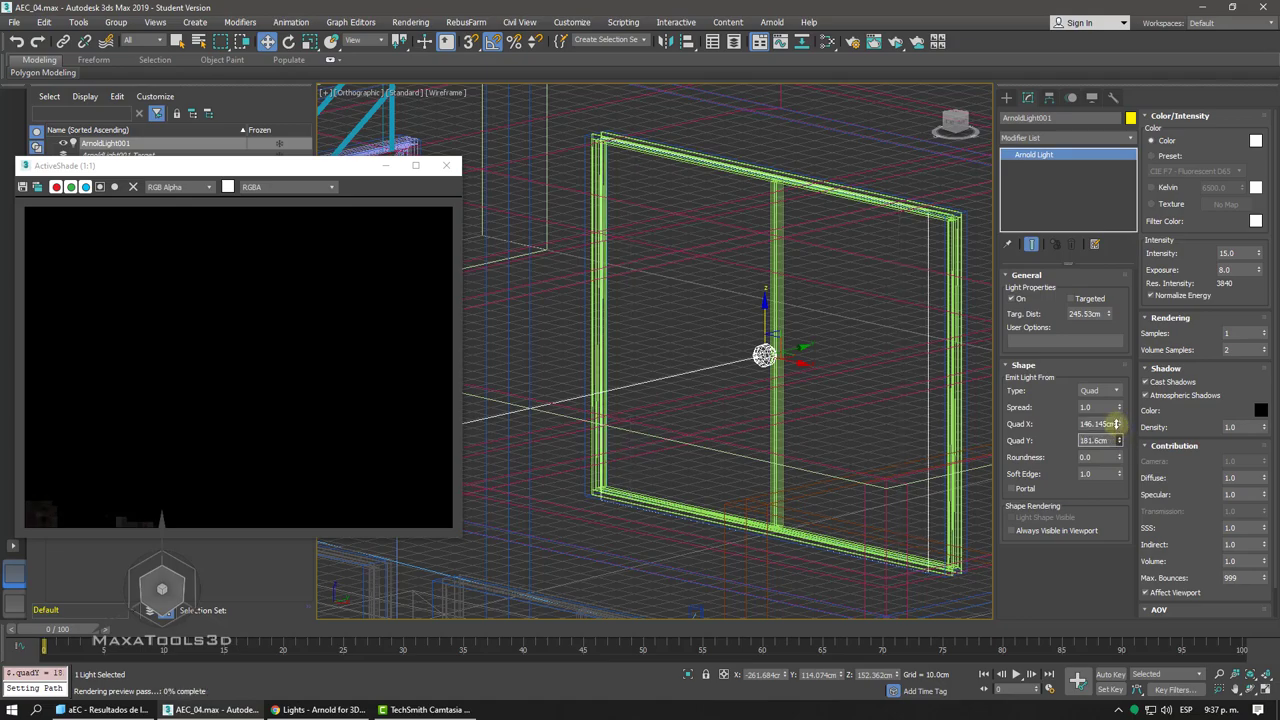
mouse_move(820, 293)
alt+middle_down()
mouse_move(757, 329)
mouse_move(751, 349)
mouse_move(778, 379)
mouse_move(786, 336)
alt+middle_up()
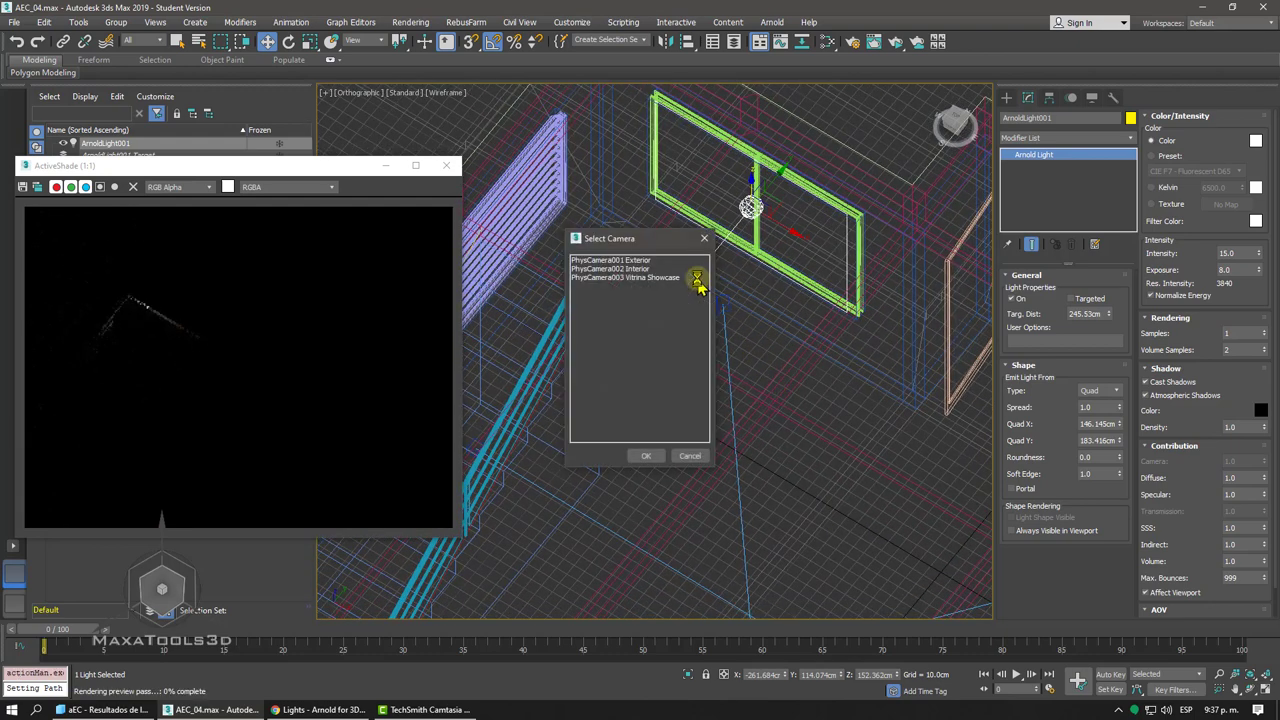
- View the ActiveShade preview through the PhysCamera002 Interior camera, then open Chrome's Arnold Lights page
click(656, 268)
click(647, 456)
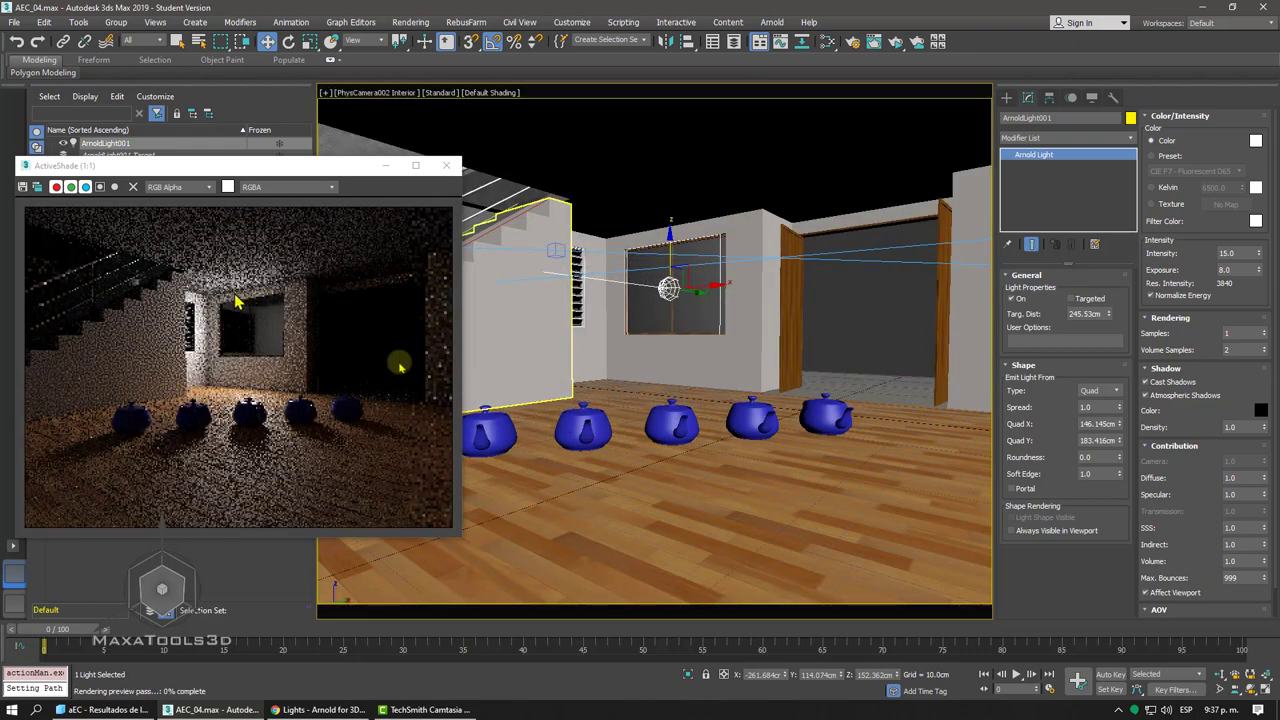
click(245, 310)
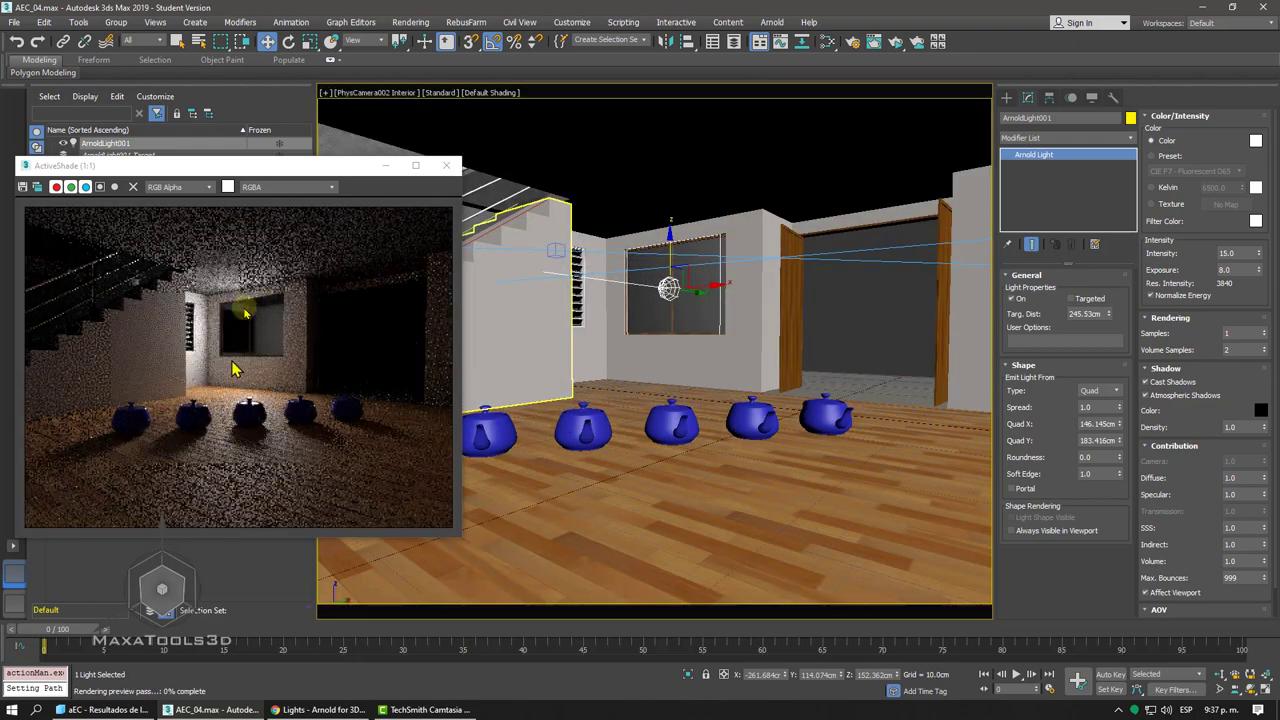
click(235, 350)
click(222, 358)
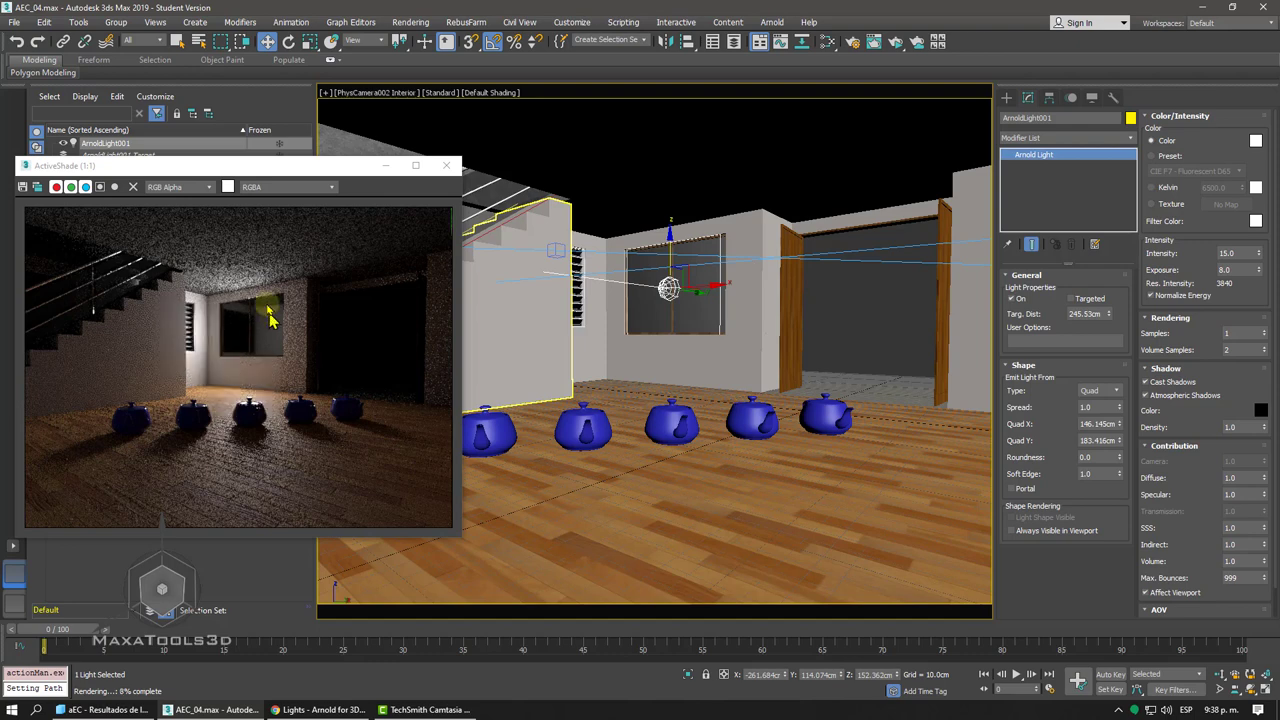
click(300, 709)
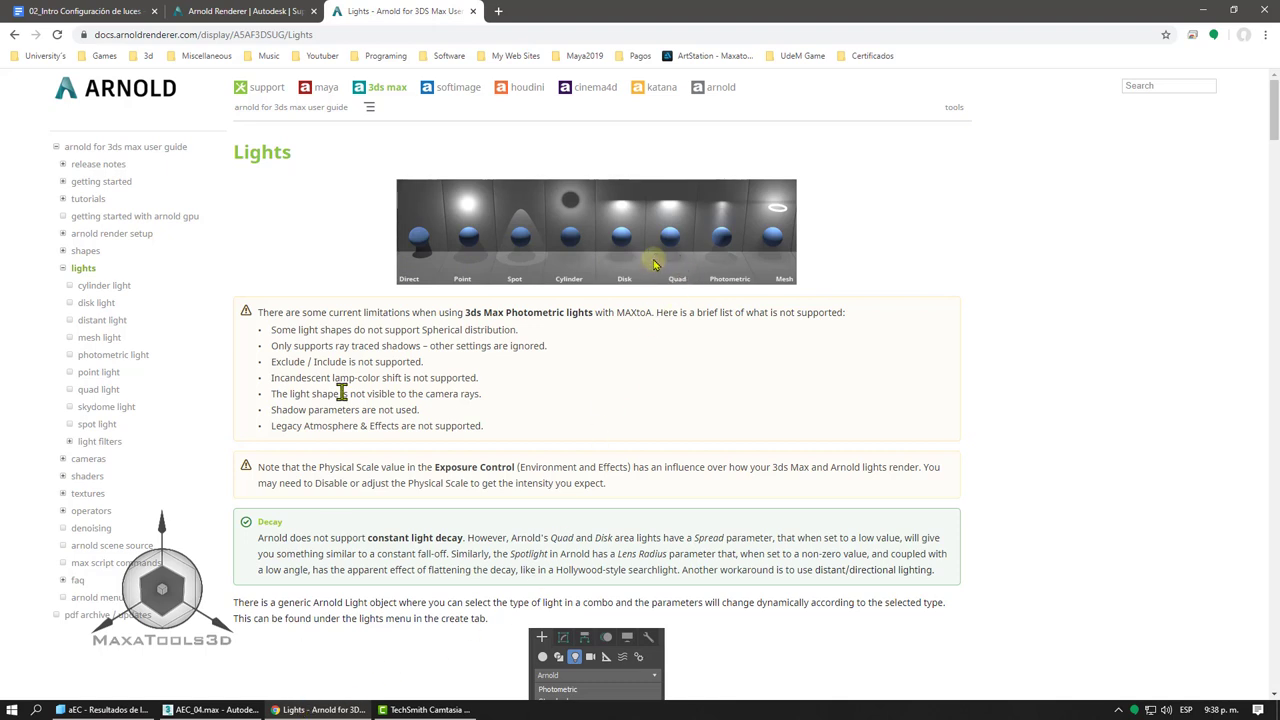
- Open the Google Docs light-setup notes, then go back to 3ds Max
click(95, 11)
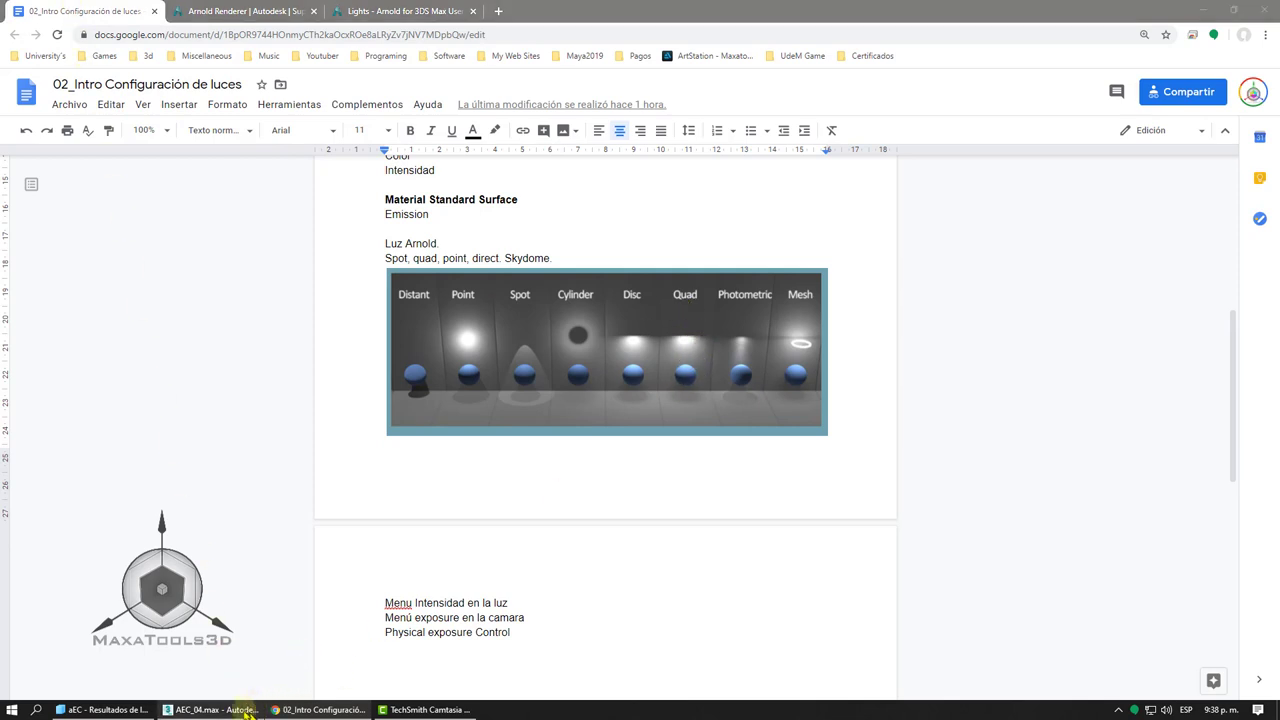
click(242, 714)
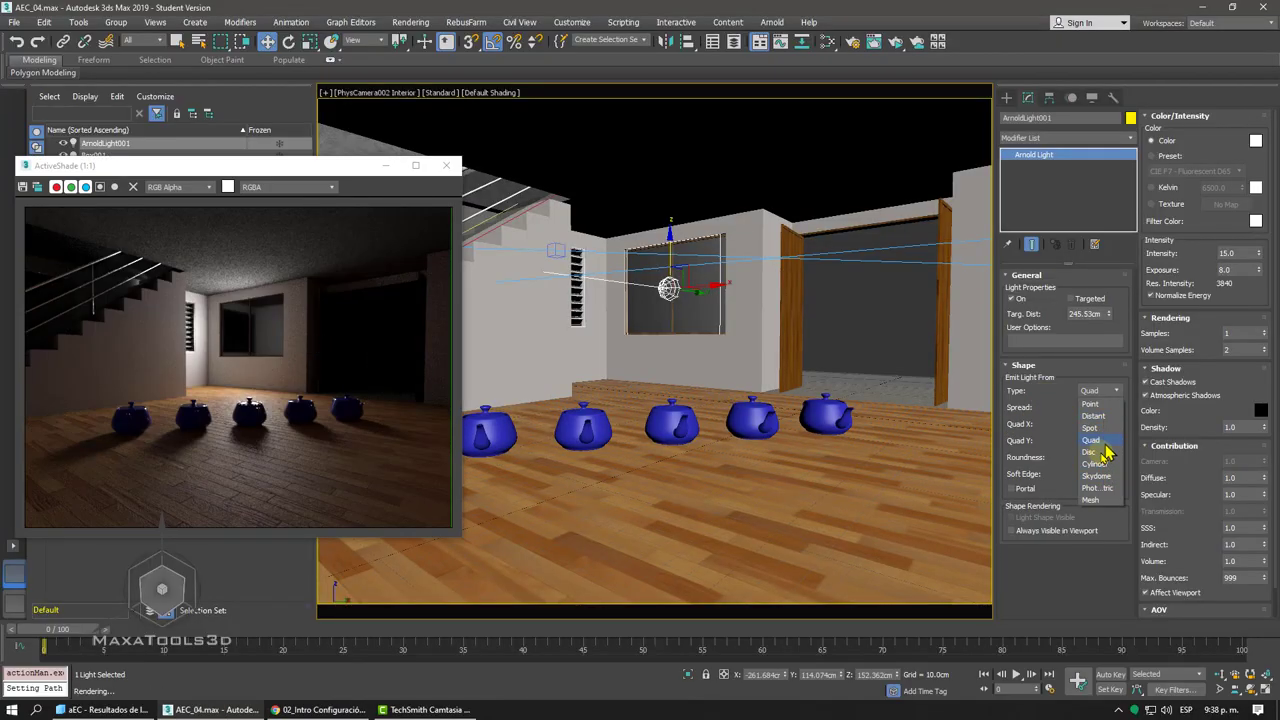
- Try a Disc shape for the window light, nudging it left and enlarging its radius
click(1100, 456)
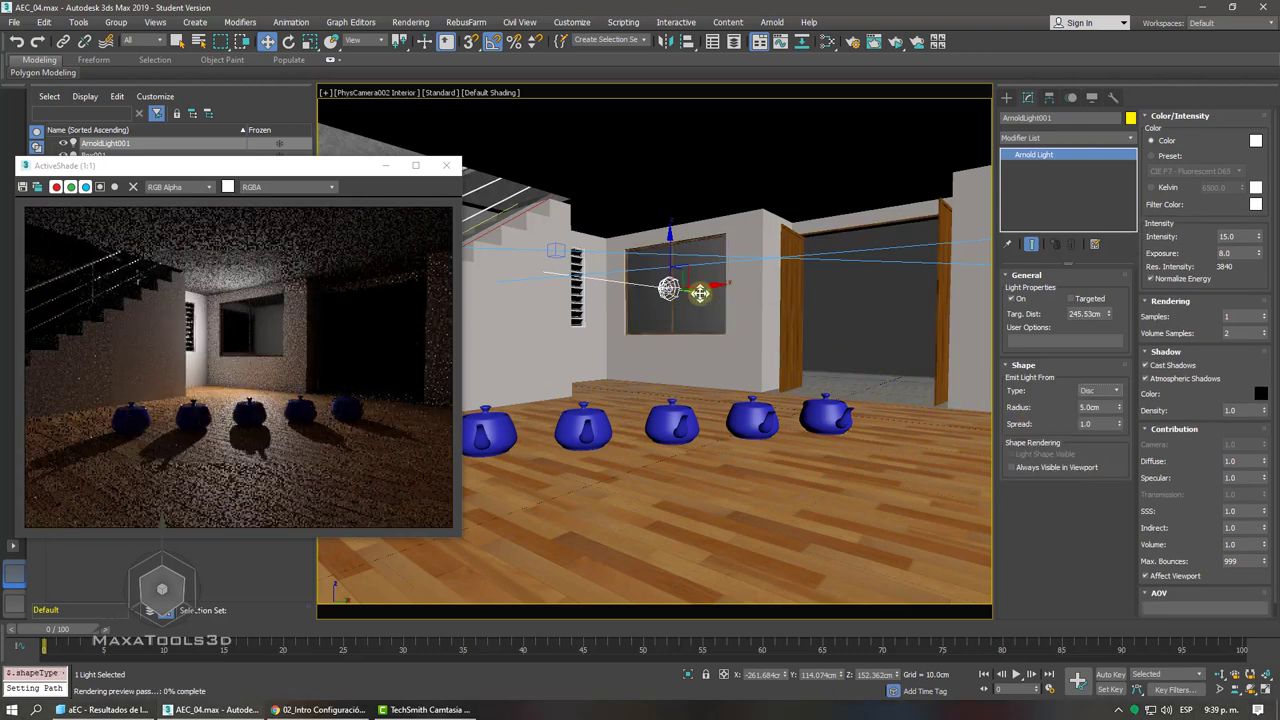
drag(700, 293, 690, 292)
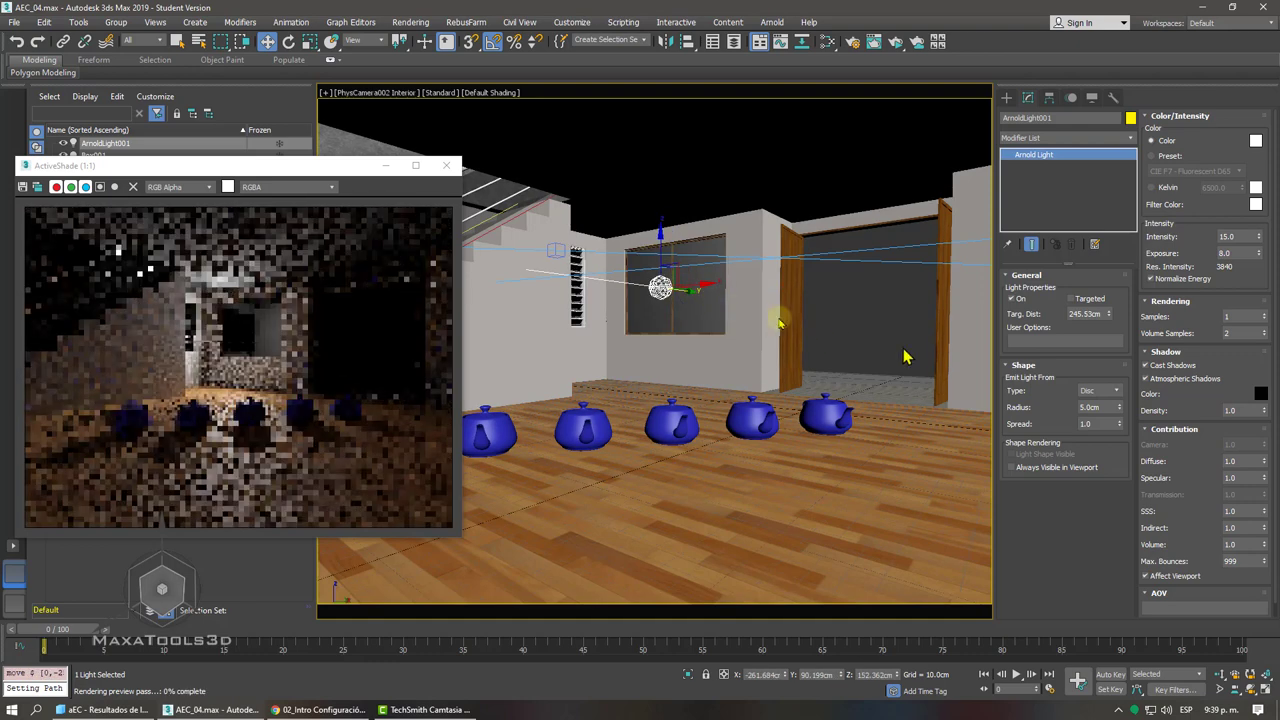
mouse_move(1119, 408)
mouse_down()
mouse_move(1048, 185)
mouse_move(1050, 205)
mouse_up()
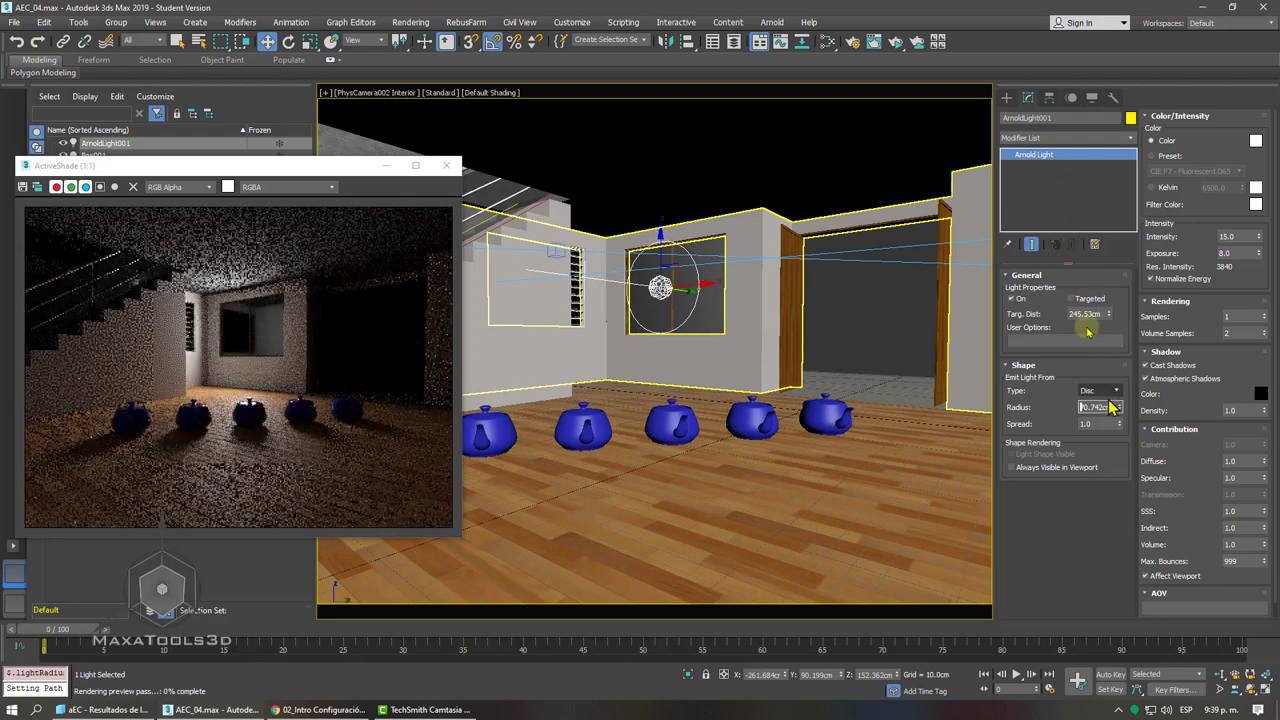
- Switch back to Quad, shift the light right and stretch Quad Y to 200.233 cm
click(1105, 391)
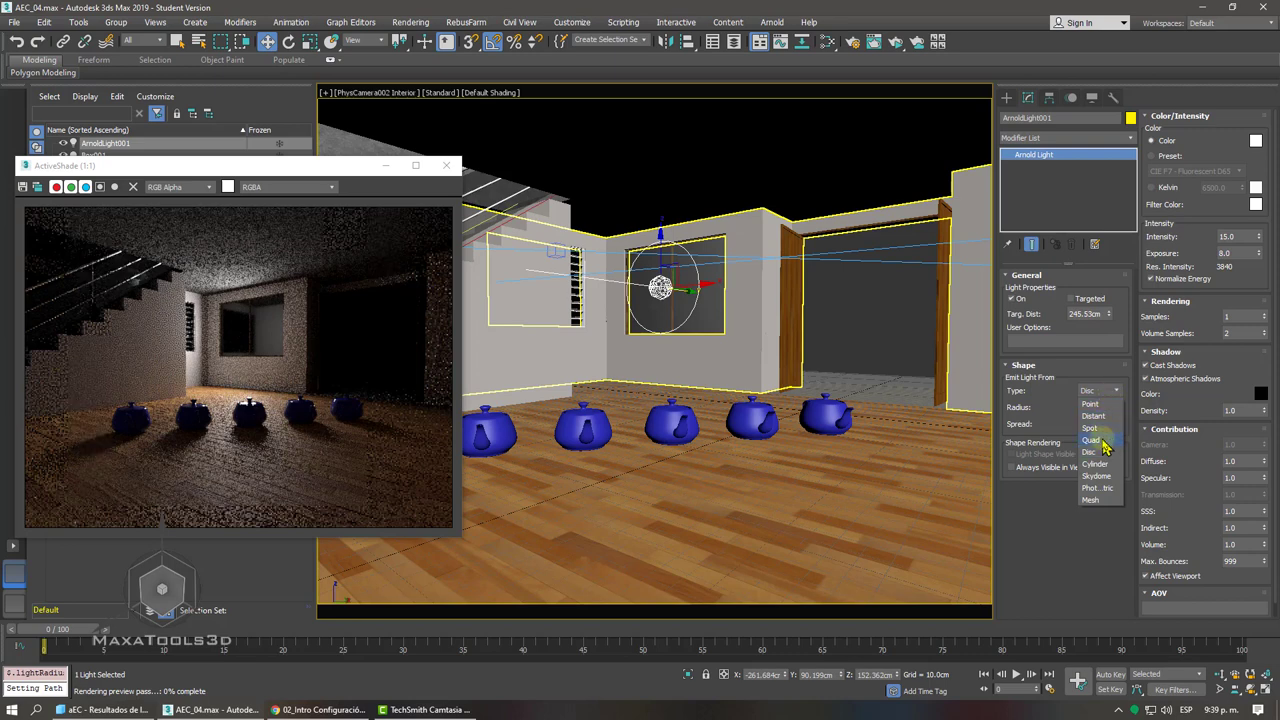
click(1100, 440)
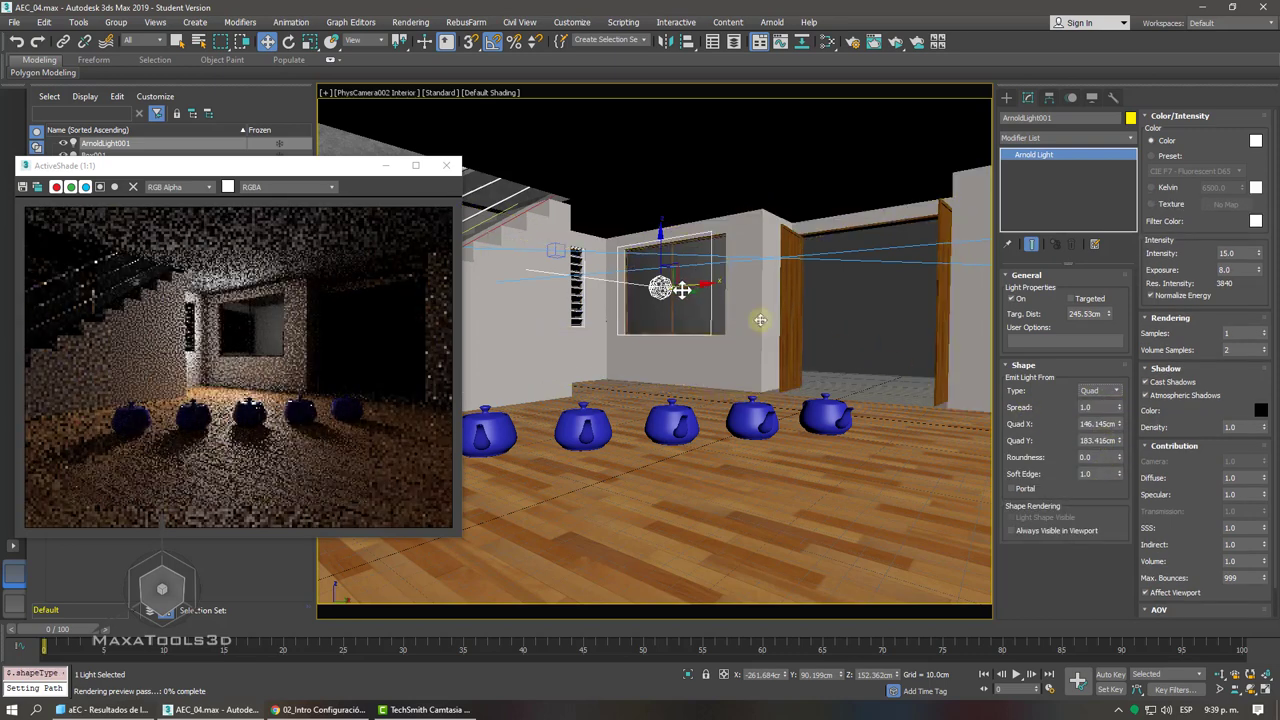
drag(686, 292, 697, 293)
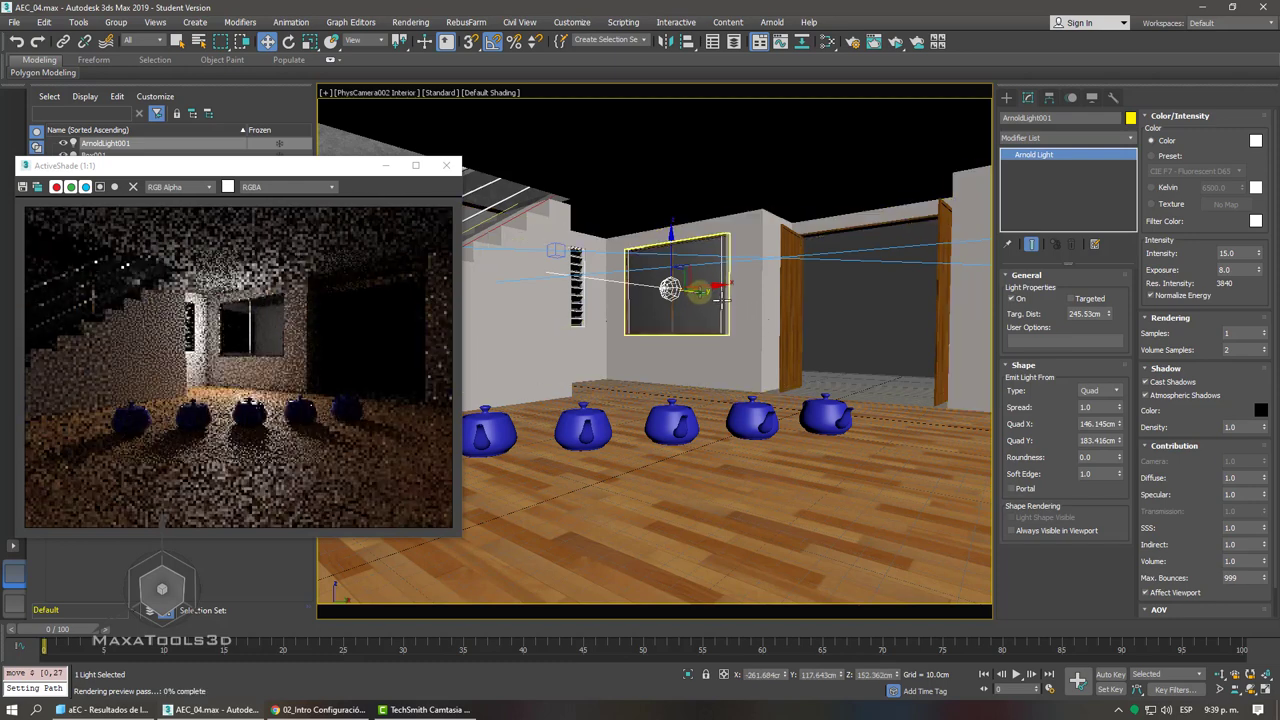
drag(697, 292, 706, 287)
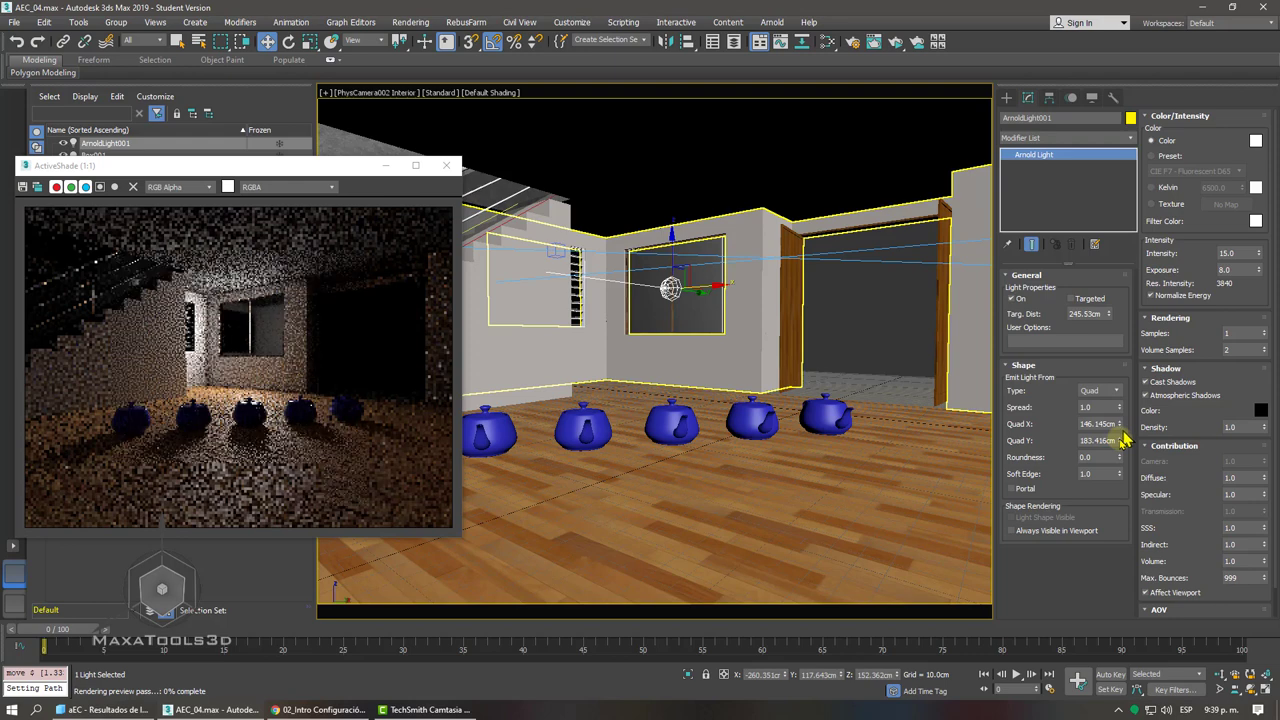
drag(1120, 440, 1118, 437)
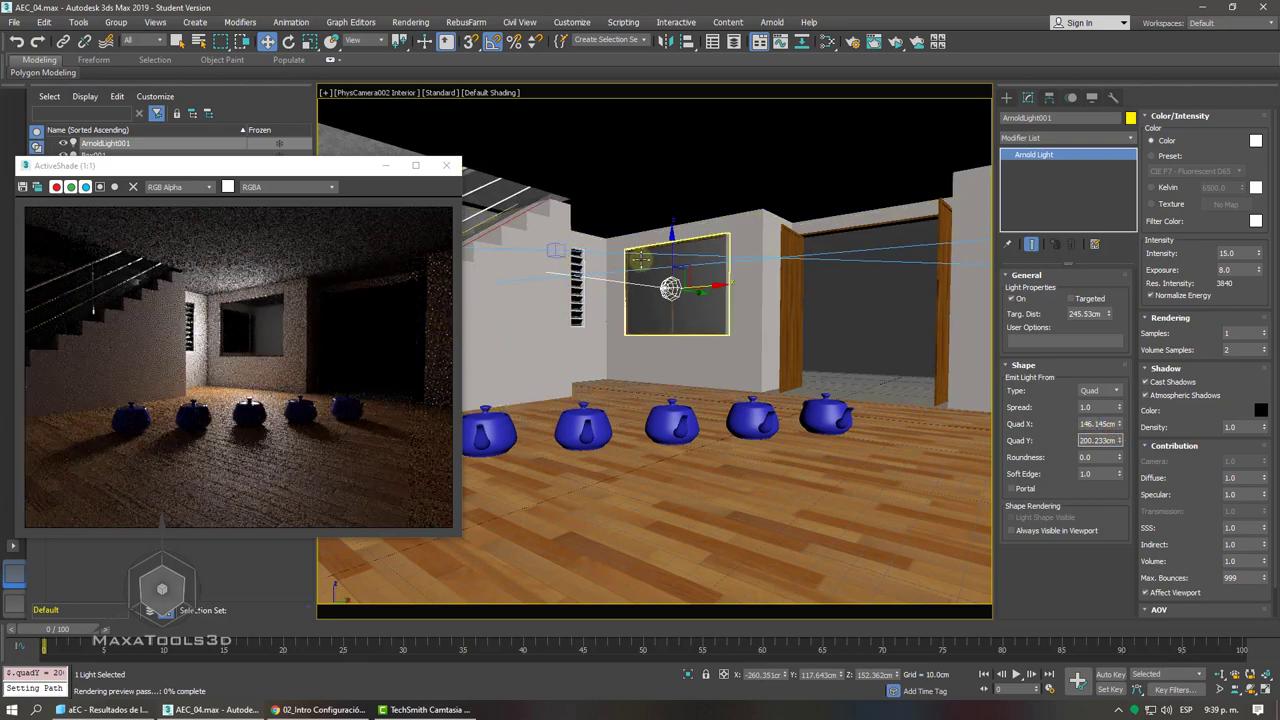
- In the wireframe Front view, drag a Spot-type Arnold light from the ceiling down to the teapots
key(f)
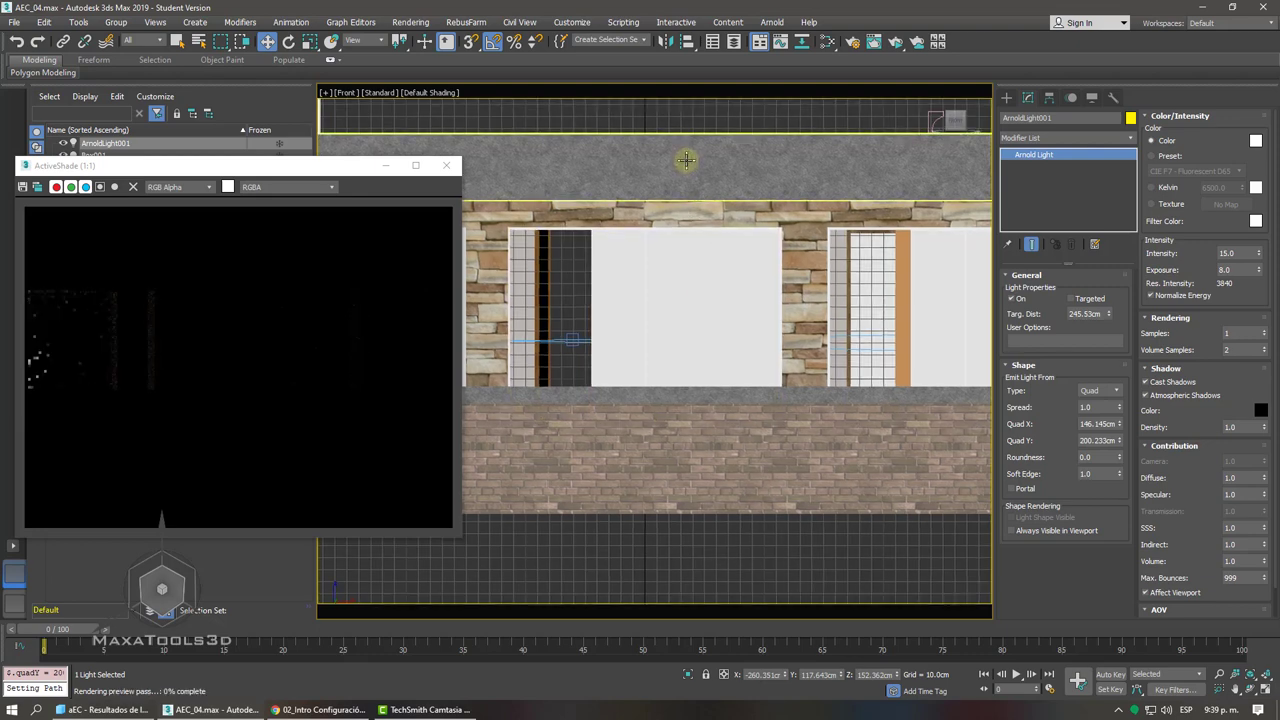
key(F3)
click(1007, 98)
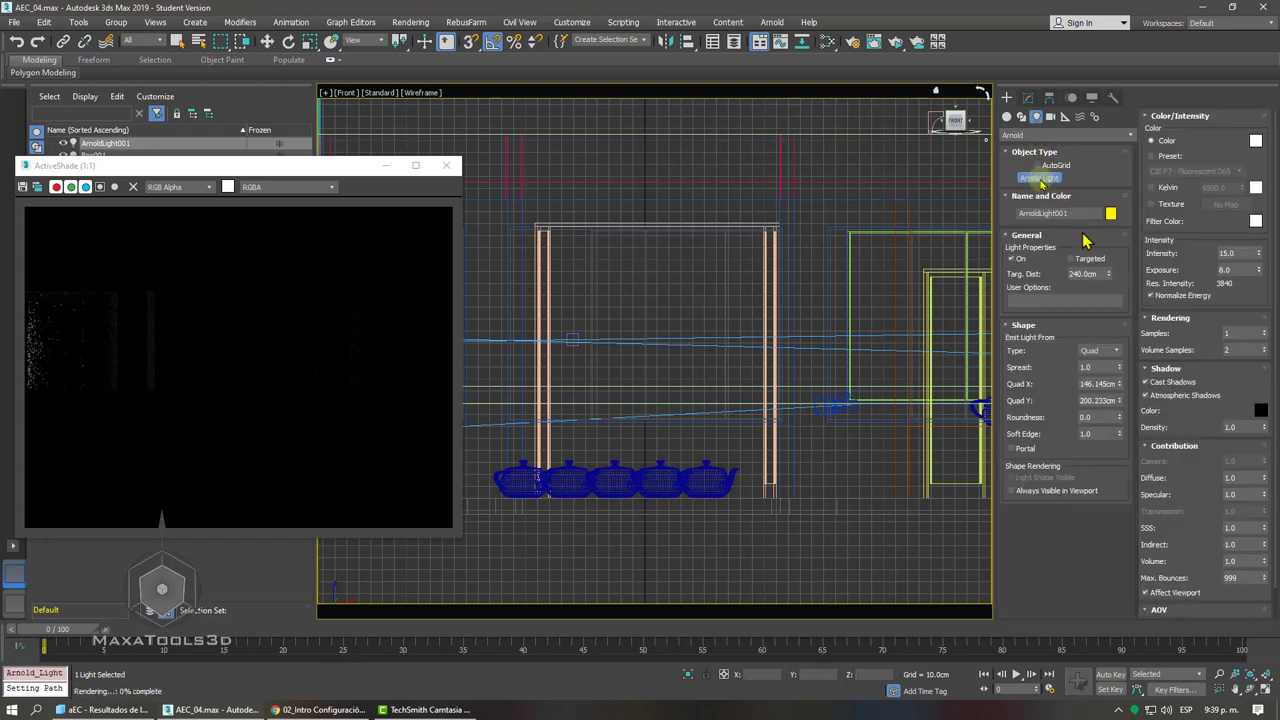
click(1100, 355)
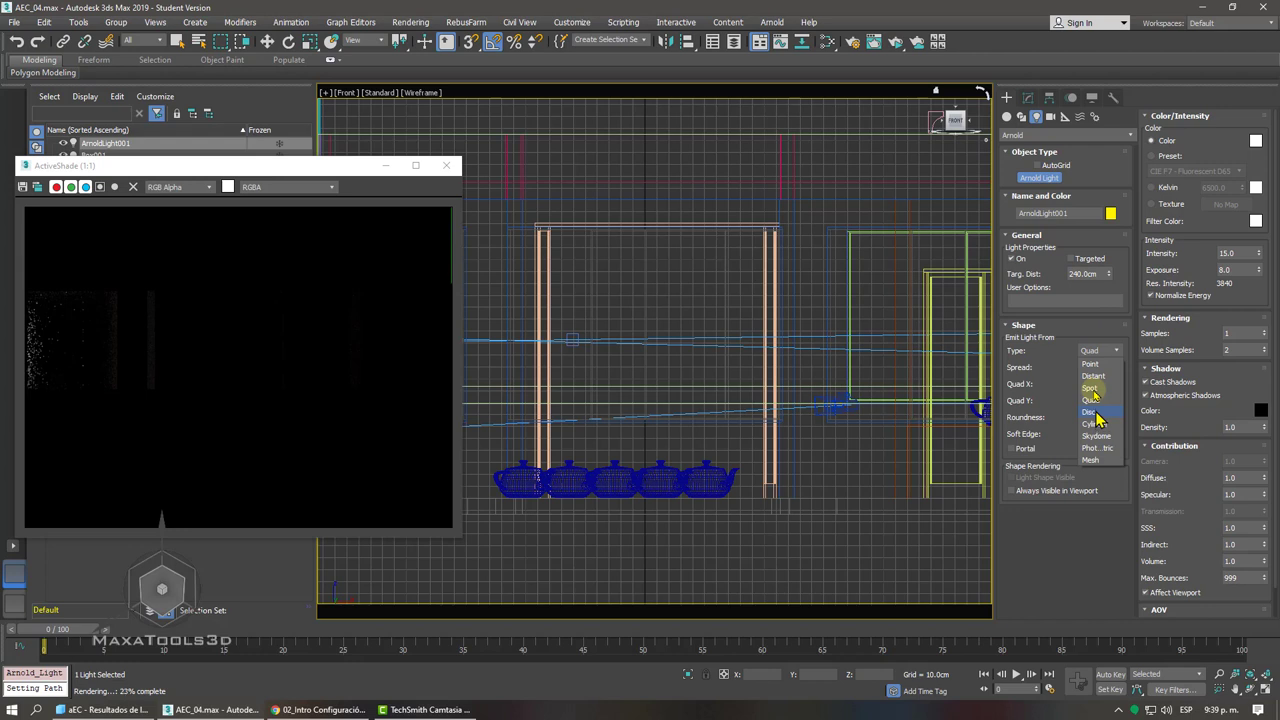
click(1091, 388)
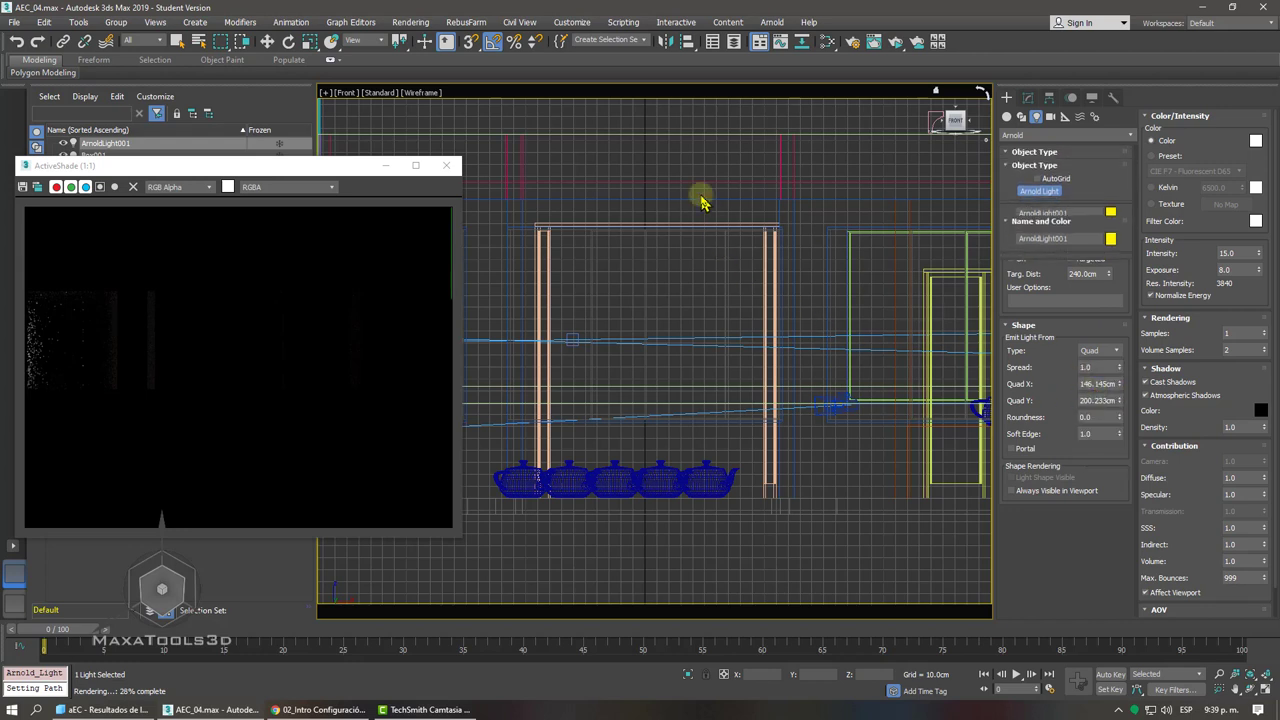
drag(698, 187, 698, 499)
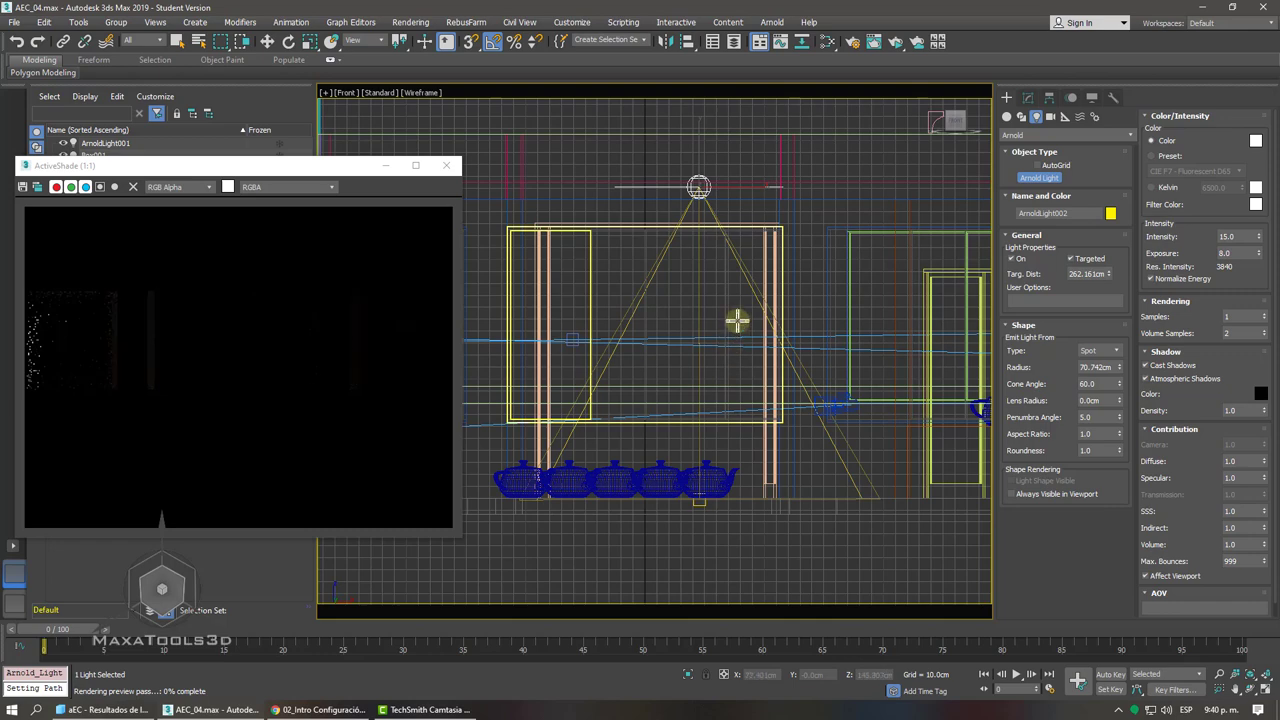
- Look through the PhysCamera002 Interior camera
key(c)
click(665, 269)
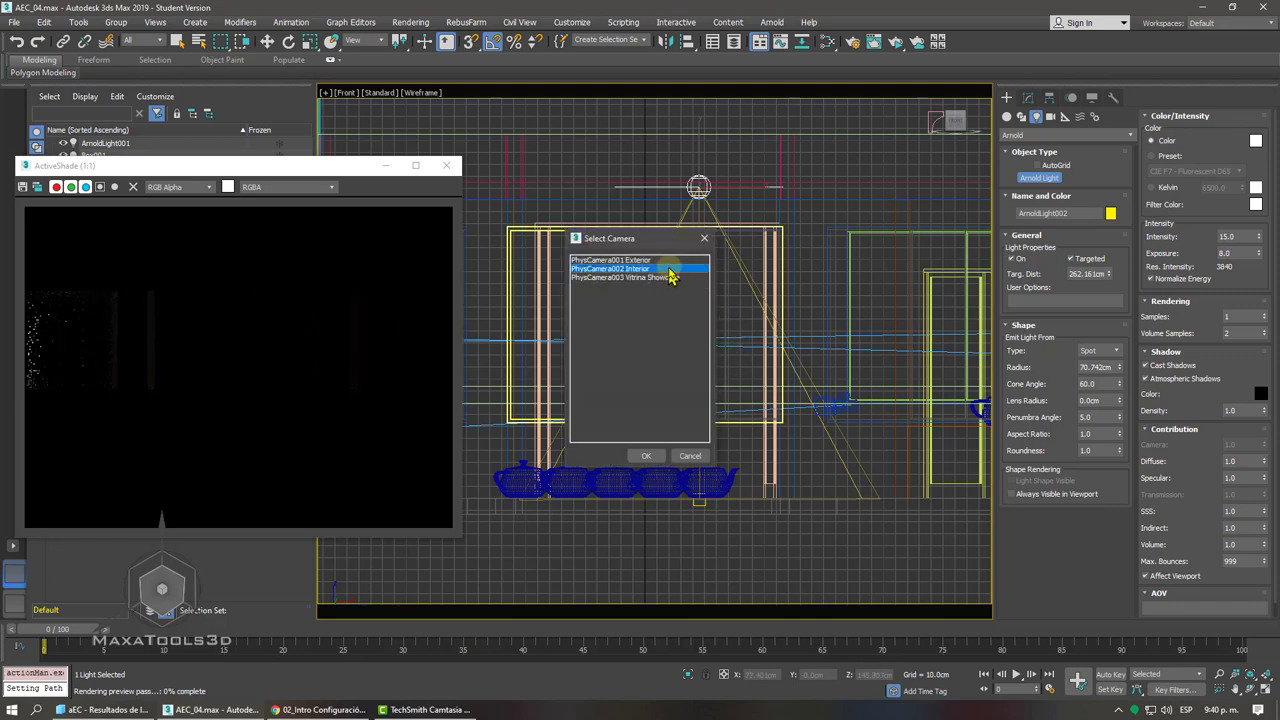
click(650, 456)
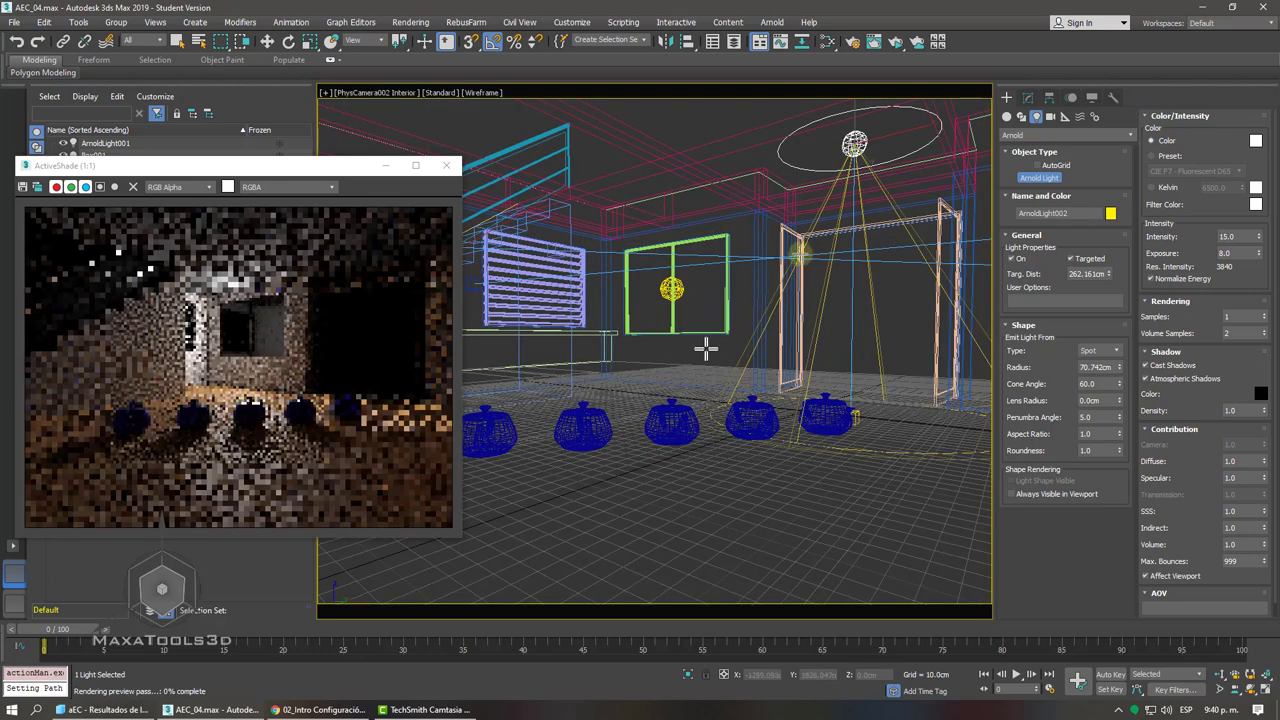
- Move the spotlight and its target so the beam lights the floor around the teapots
click(820, 257)
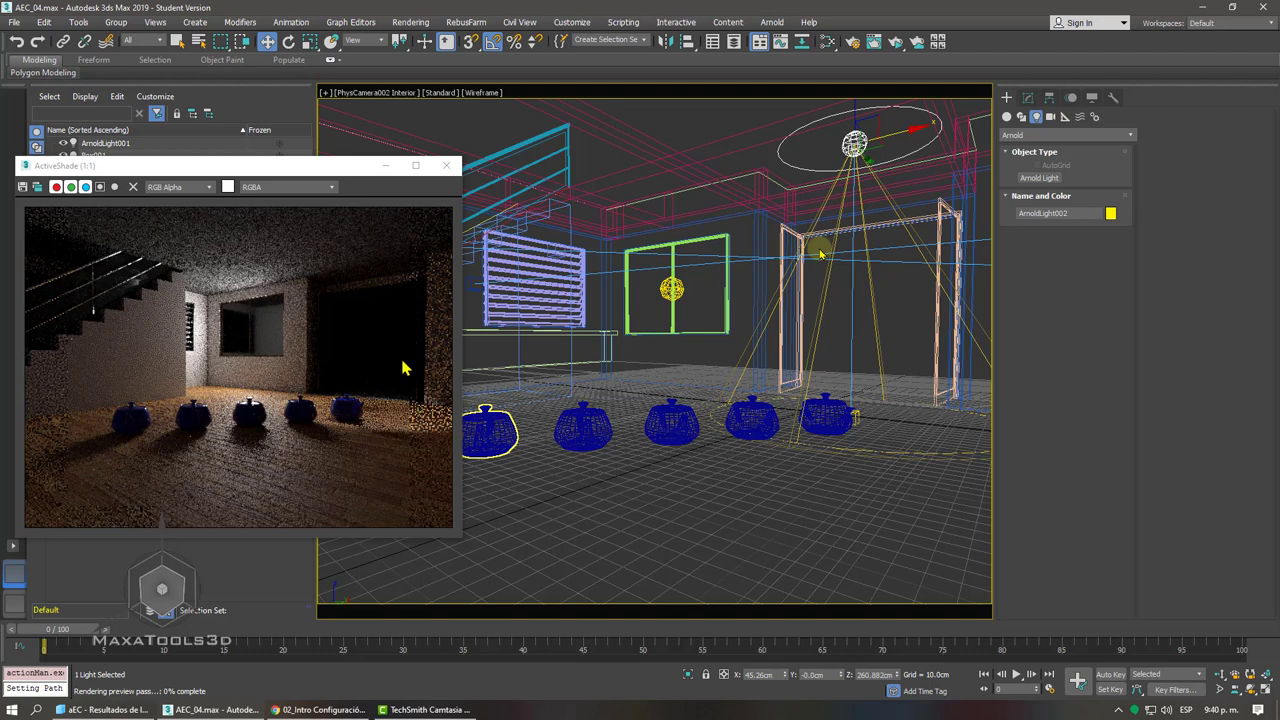
drag(878, 148, 818, 156)
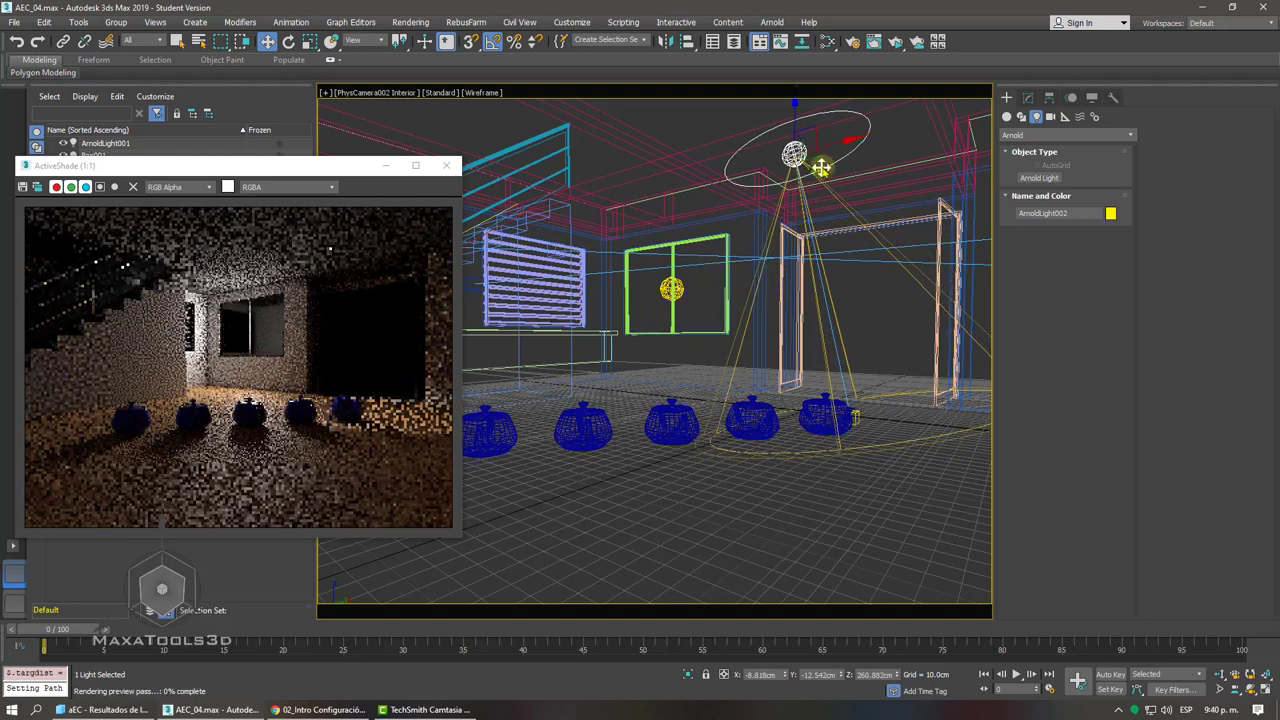
drag(818, 156, 867, 150)
click(851, 313)
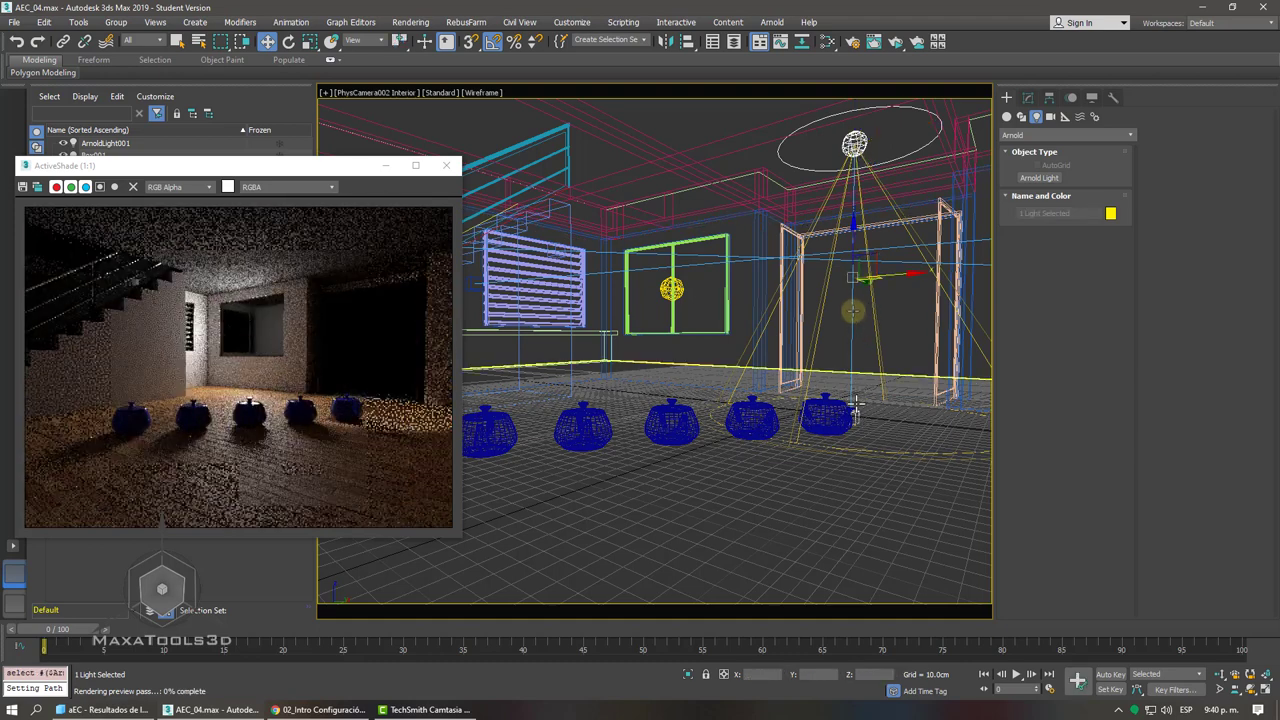
mouse_move(876, 289)
mouse_down()
mouse_move(752, 313)
mouse_move(744, 259)
mouse_move(686, 276)
mouse_up()
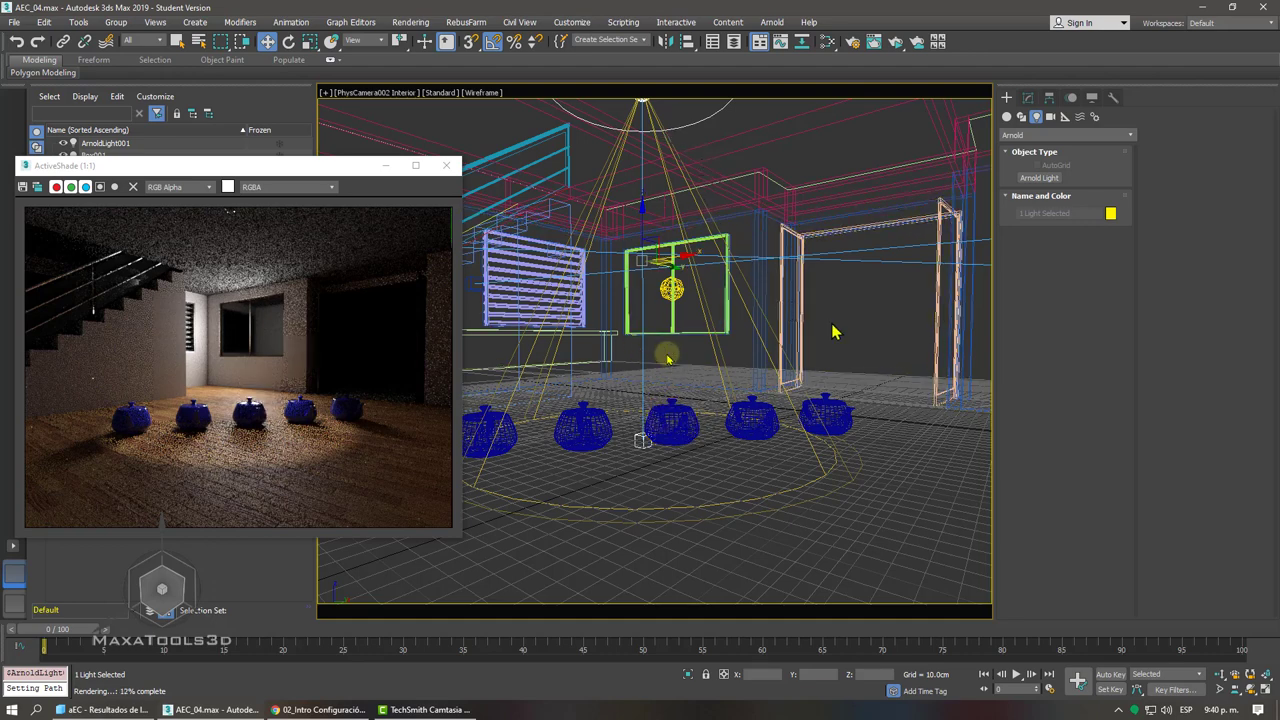
- Select the ceiling Arnold light and set its Shape Type to Spot
click(1029, 100)
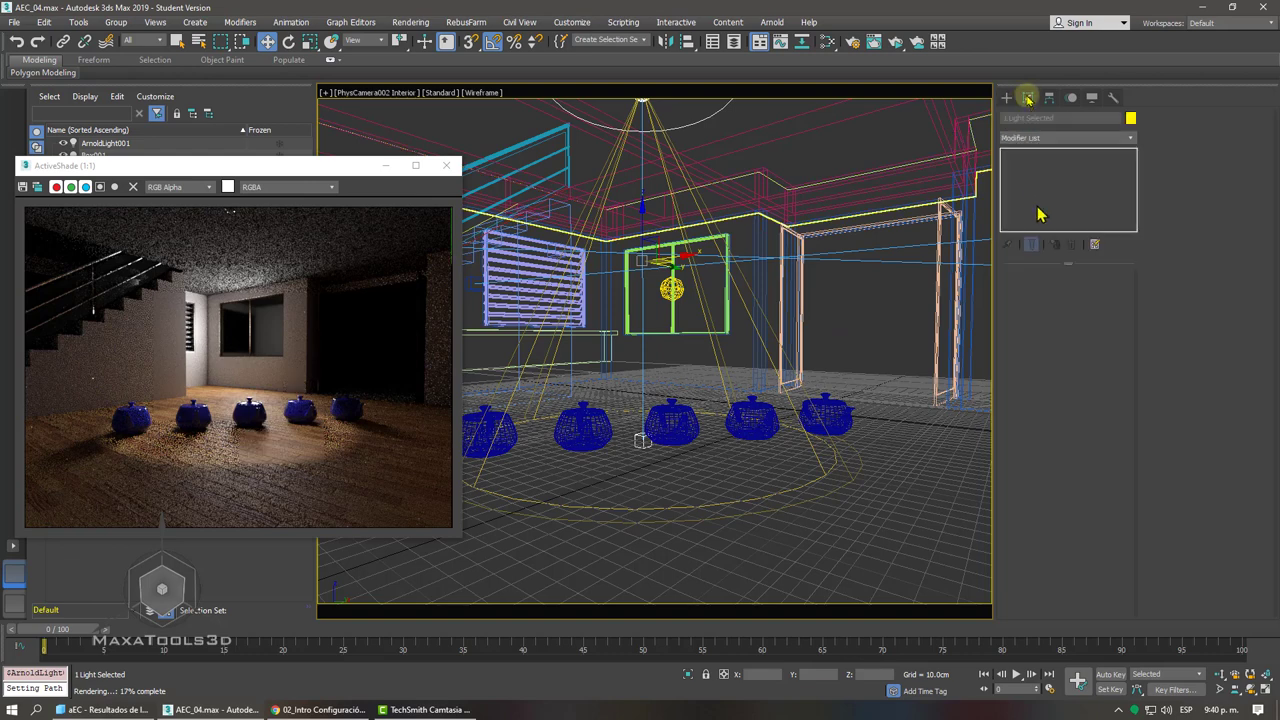
click(643, 103)
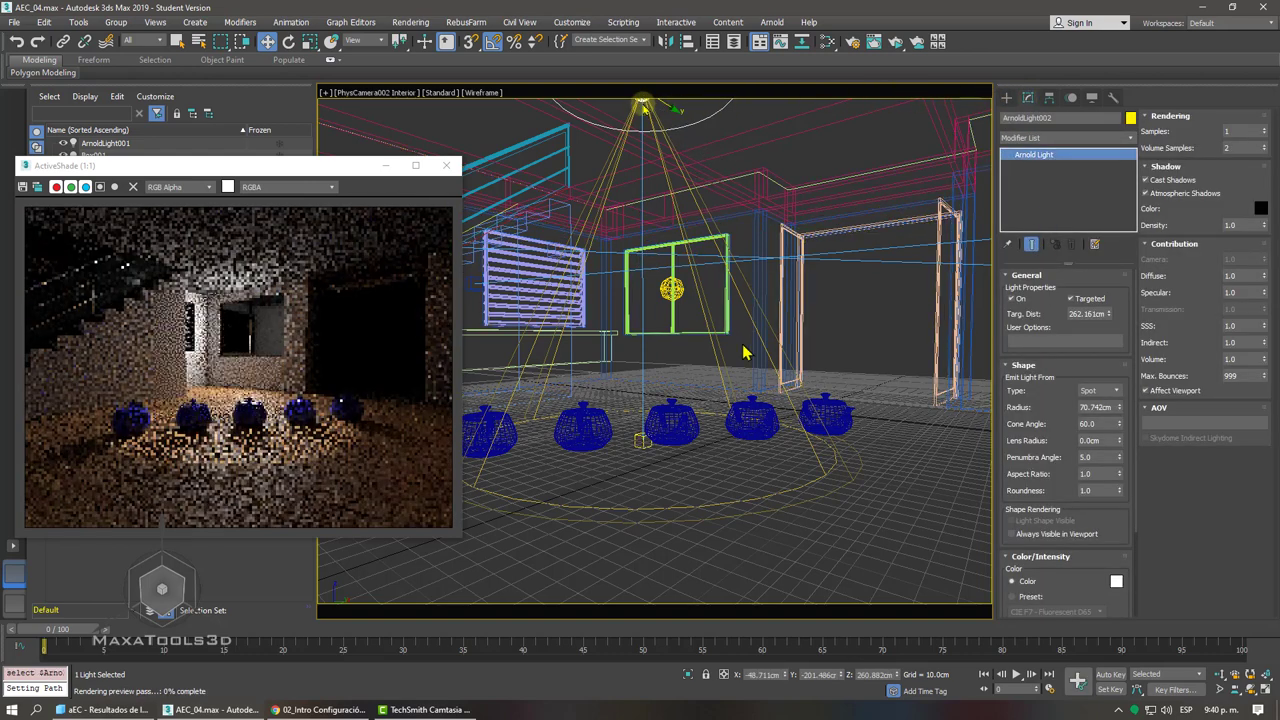
click(1097, 392)
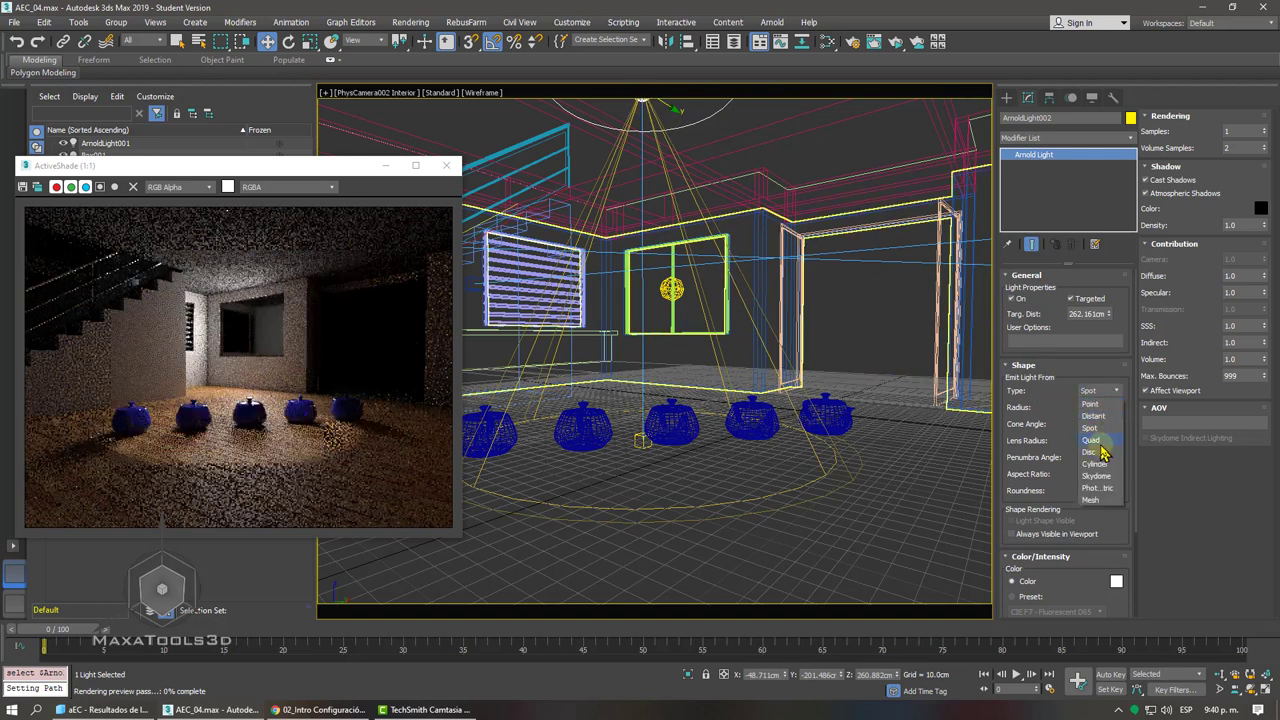
click(1094, 441)
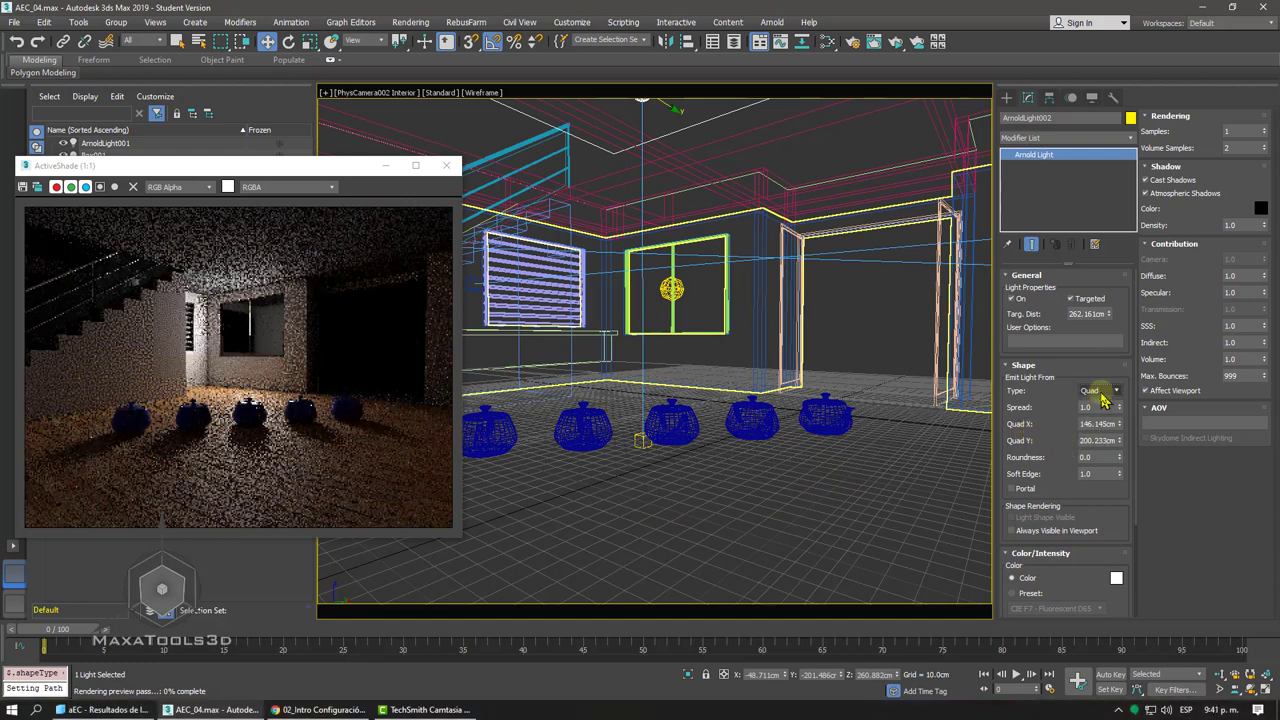
click(1103, 394)
click(1094, 424)
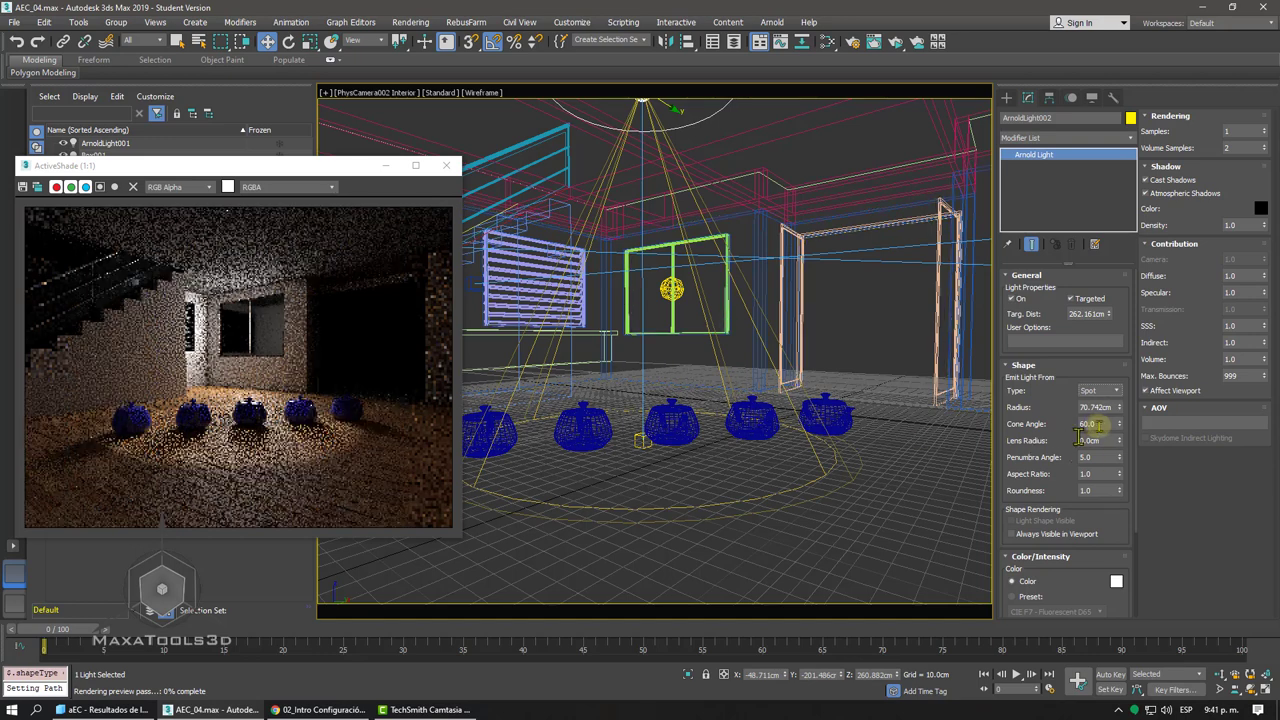
- Set Cone Angle to 78.718 and Penumbra Angle to 20.699, then switch to the lighting notes
drag(1119, 428, 1117, 420)
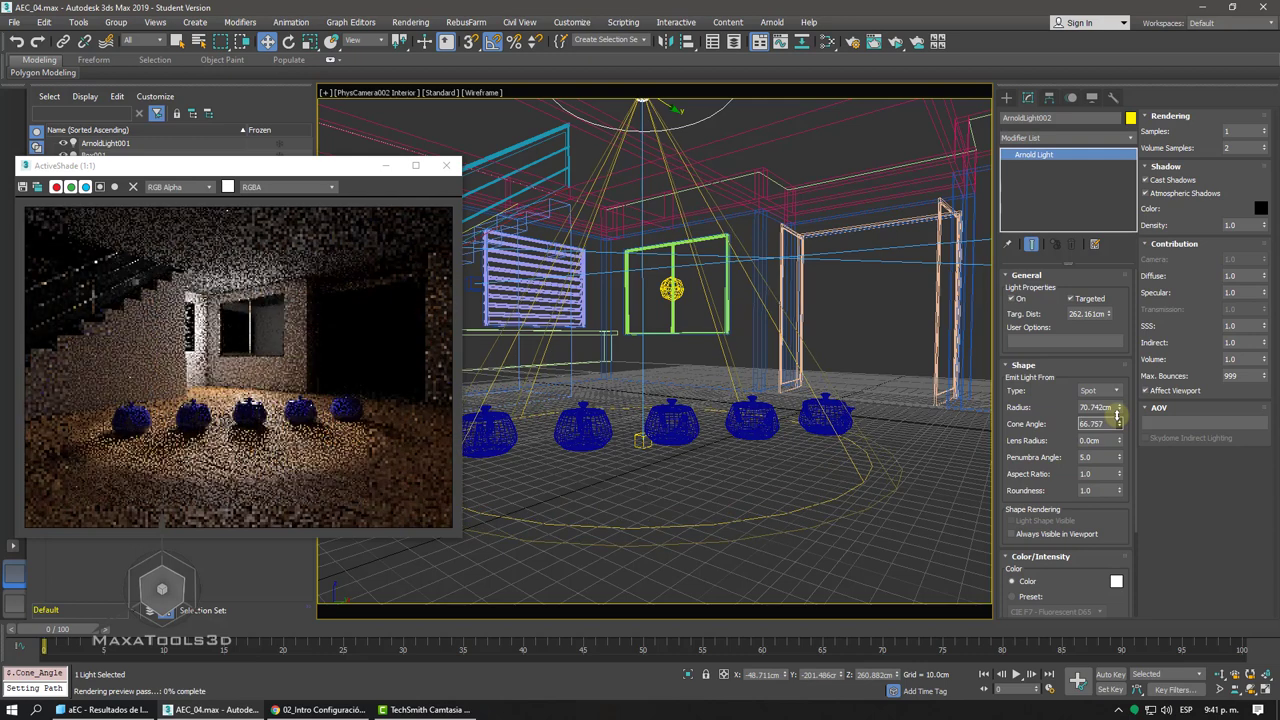
drag(1118, 416, 1117, 403)
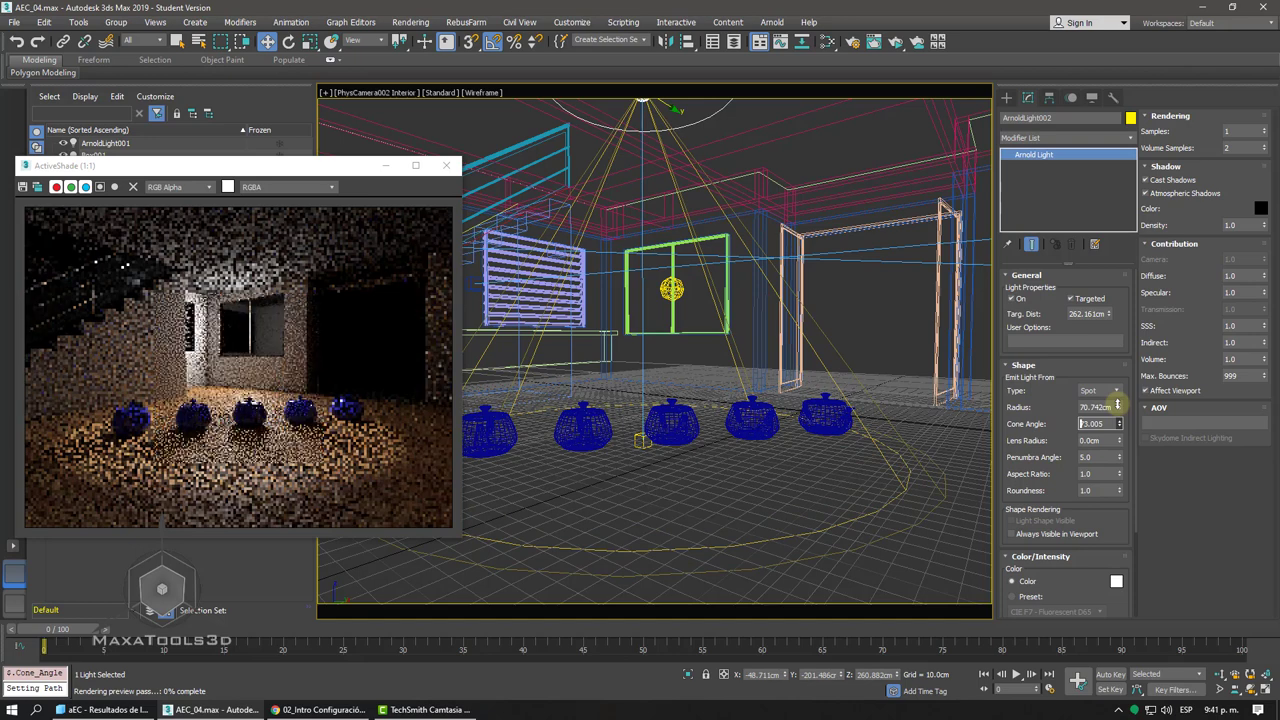
drag(1117, 403, 1117, 412)
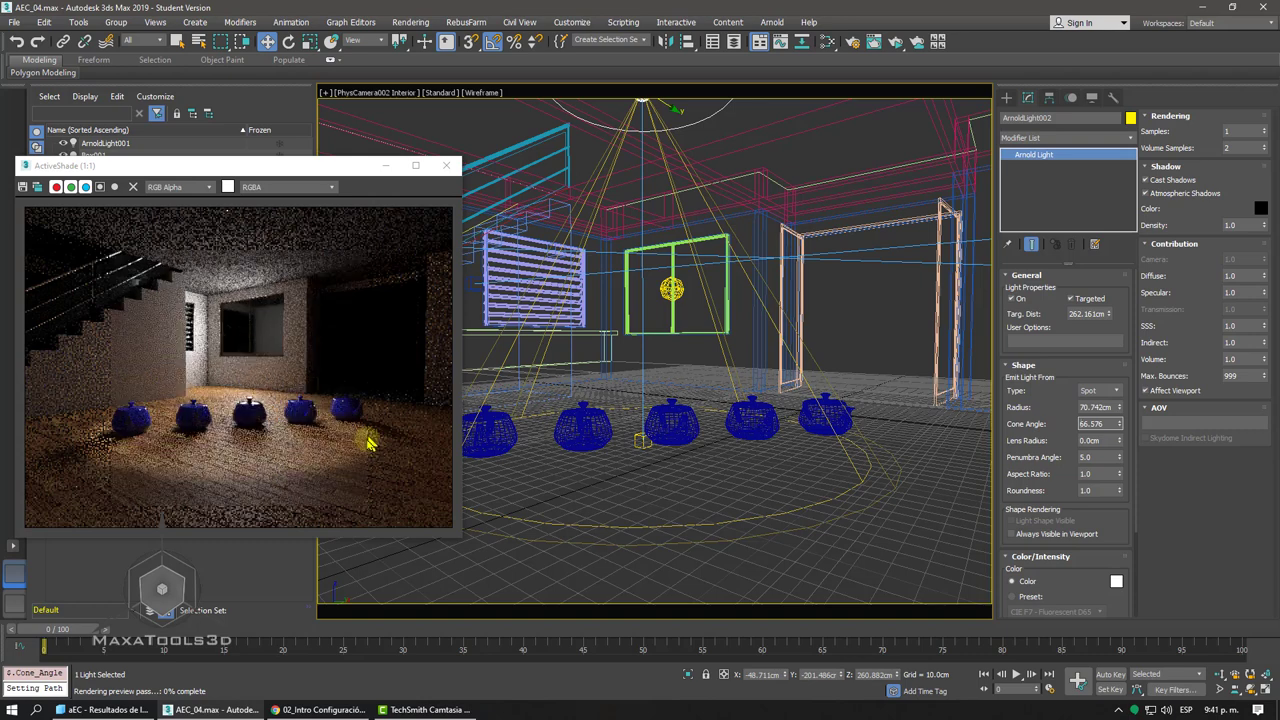
click(1114, 457)
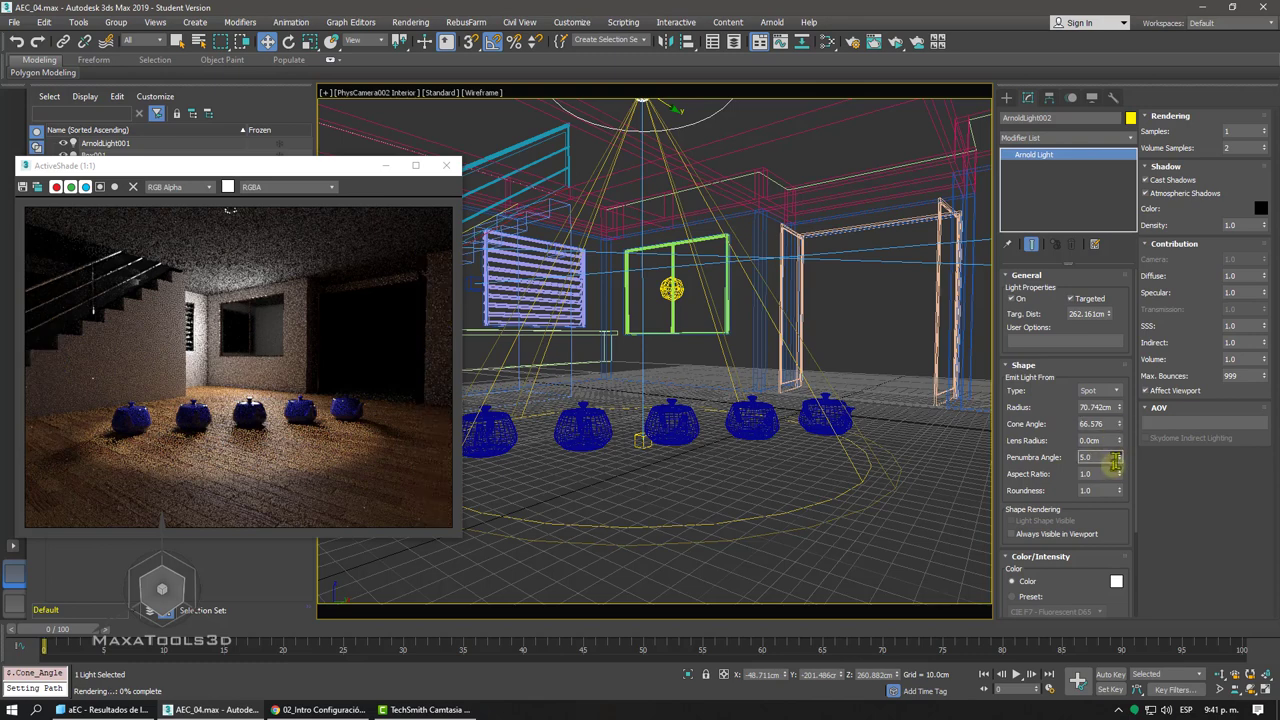
drag(1122, 466, 1095, 310)
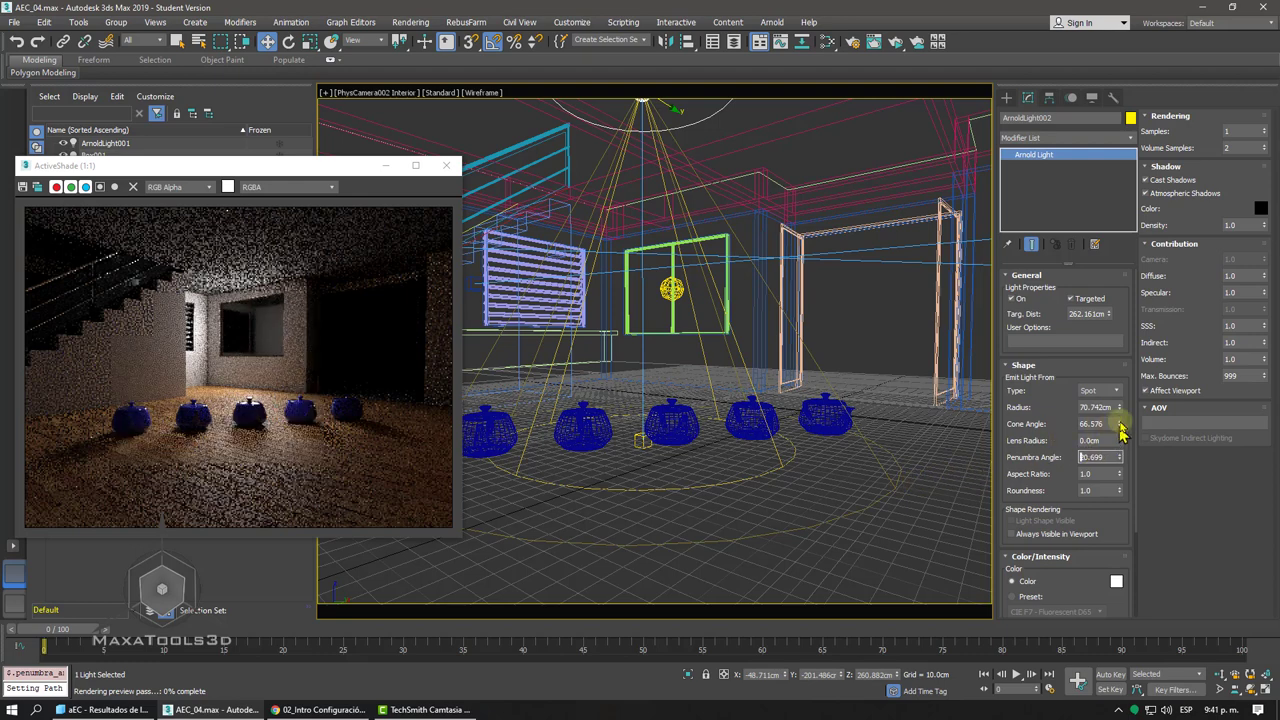
drag(1122, 428, 1118, 403)
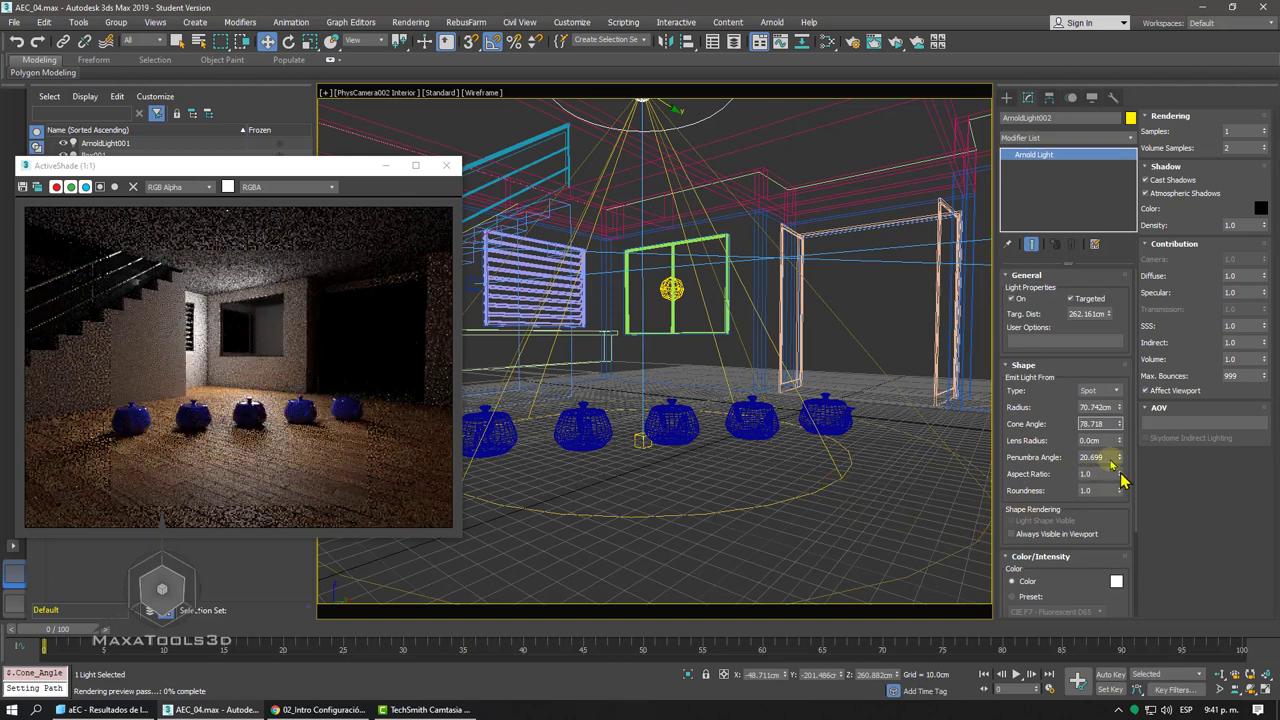
click(1108, 457)
key(Return)
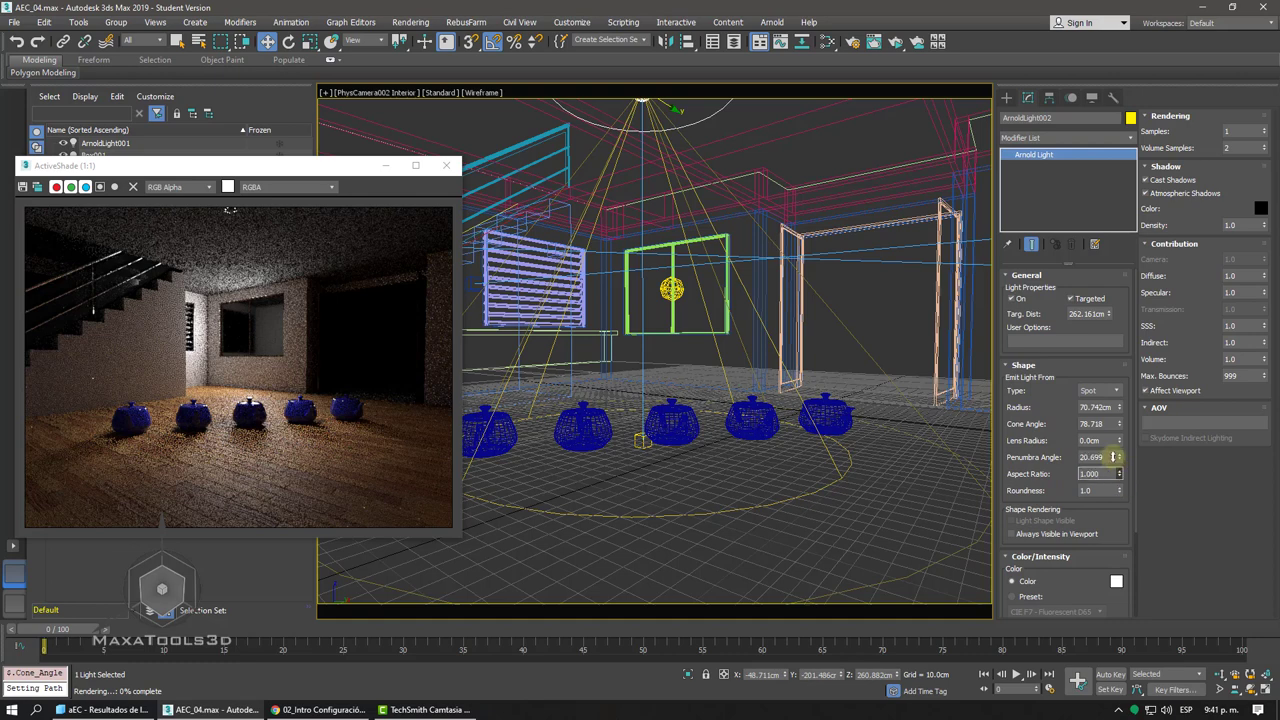
key(Tab)
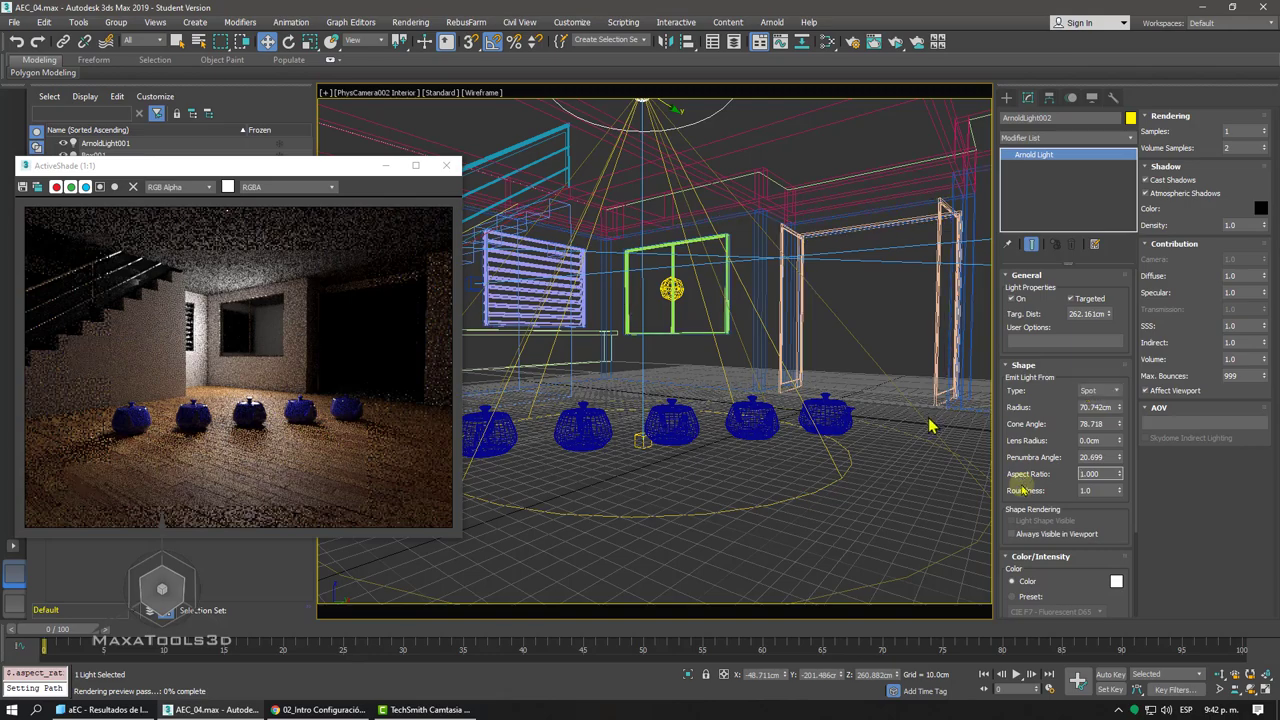
click(322, 710)
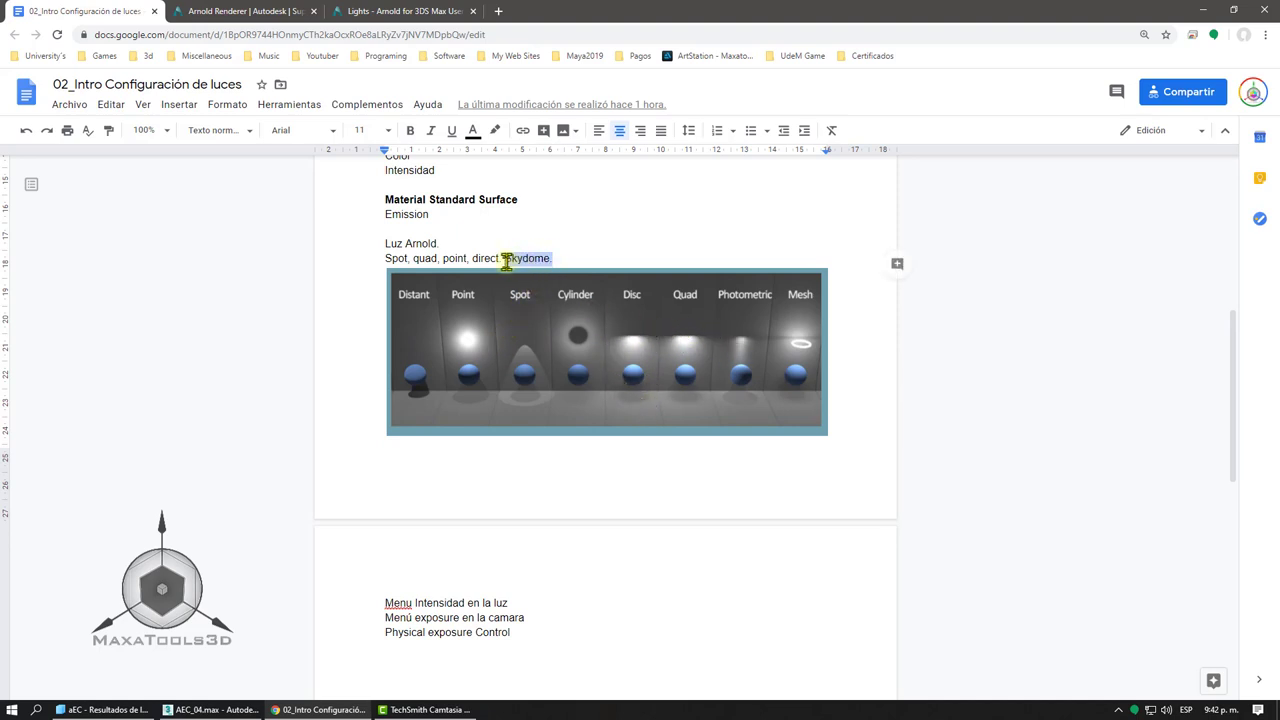
- Highlight 'Skydome' in the notes, then minimize Chrome to return to 3ds Max
drag(506, 261, 503, 259)
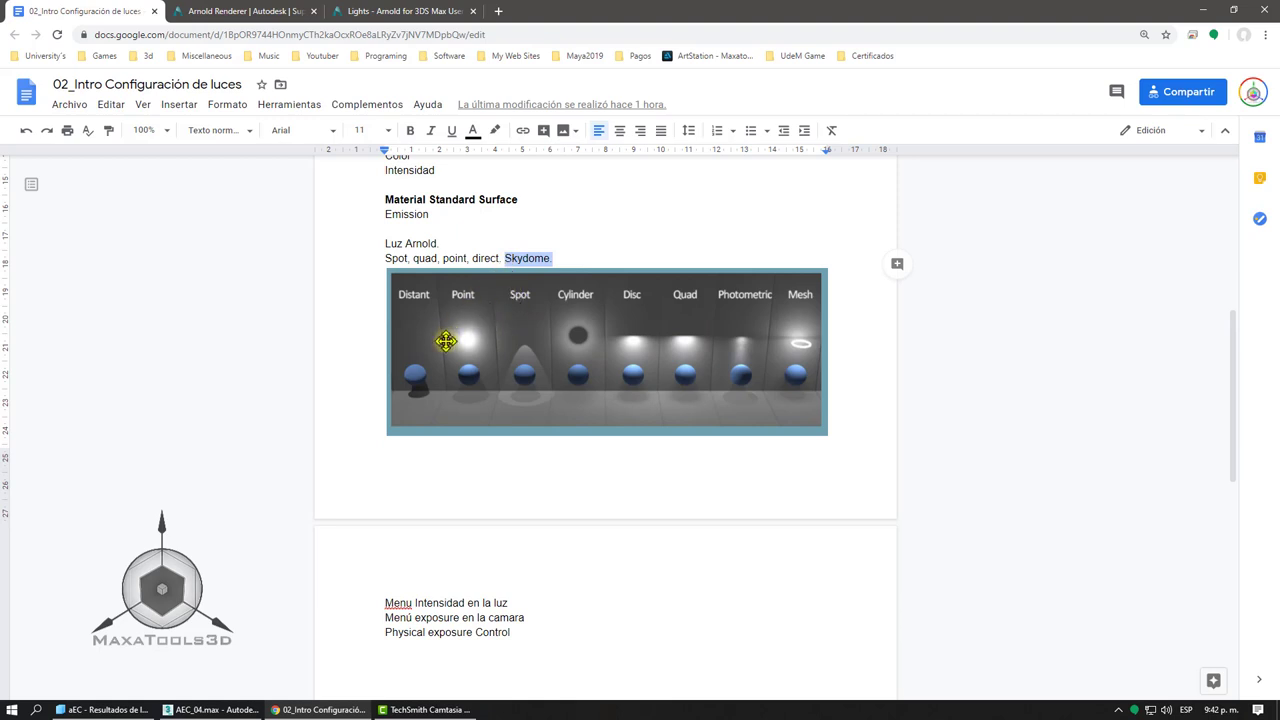
click(1203, 9)
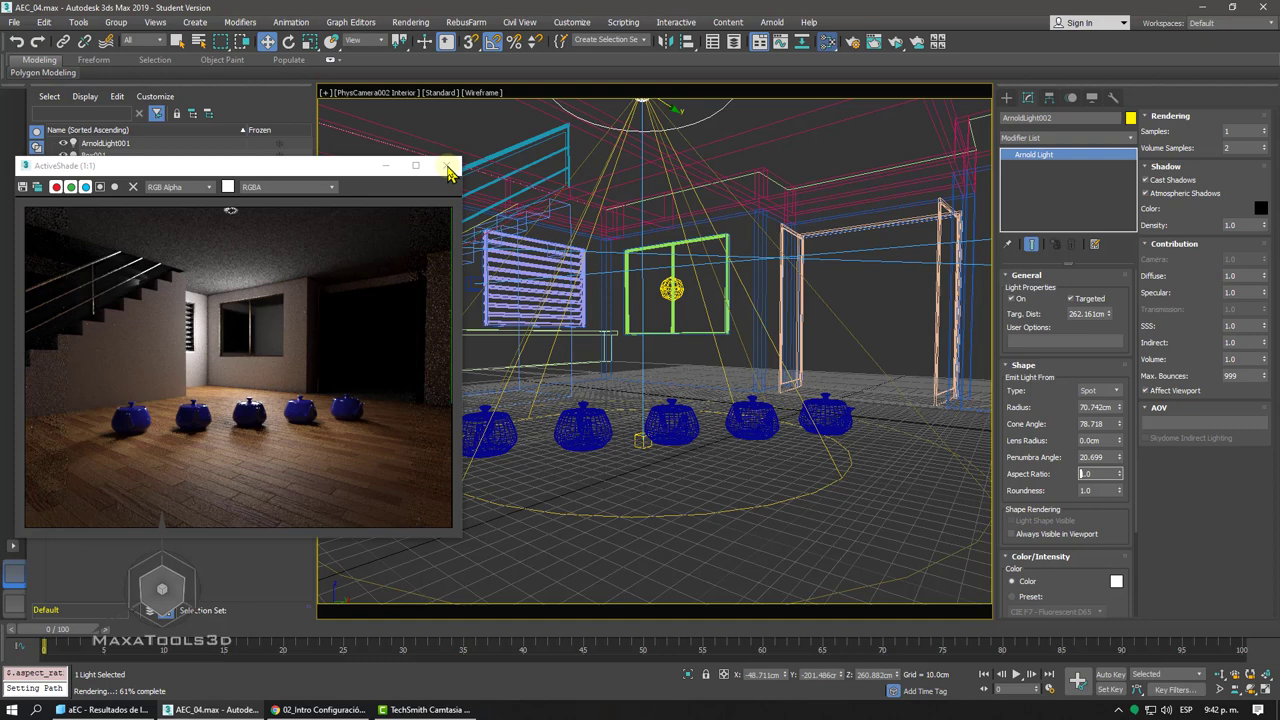
- Open the Slate Material Editor, close ActiveShade and set the camera view to shaded
key(m)
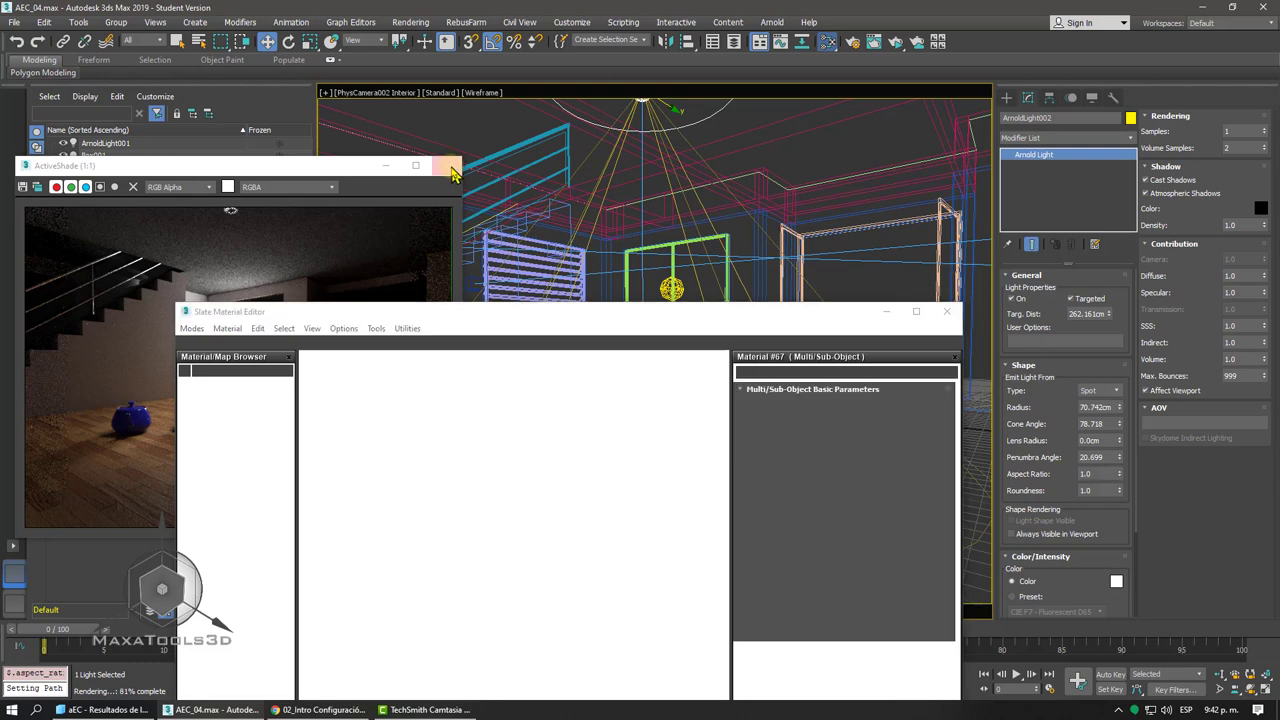
click(451, 168)
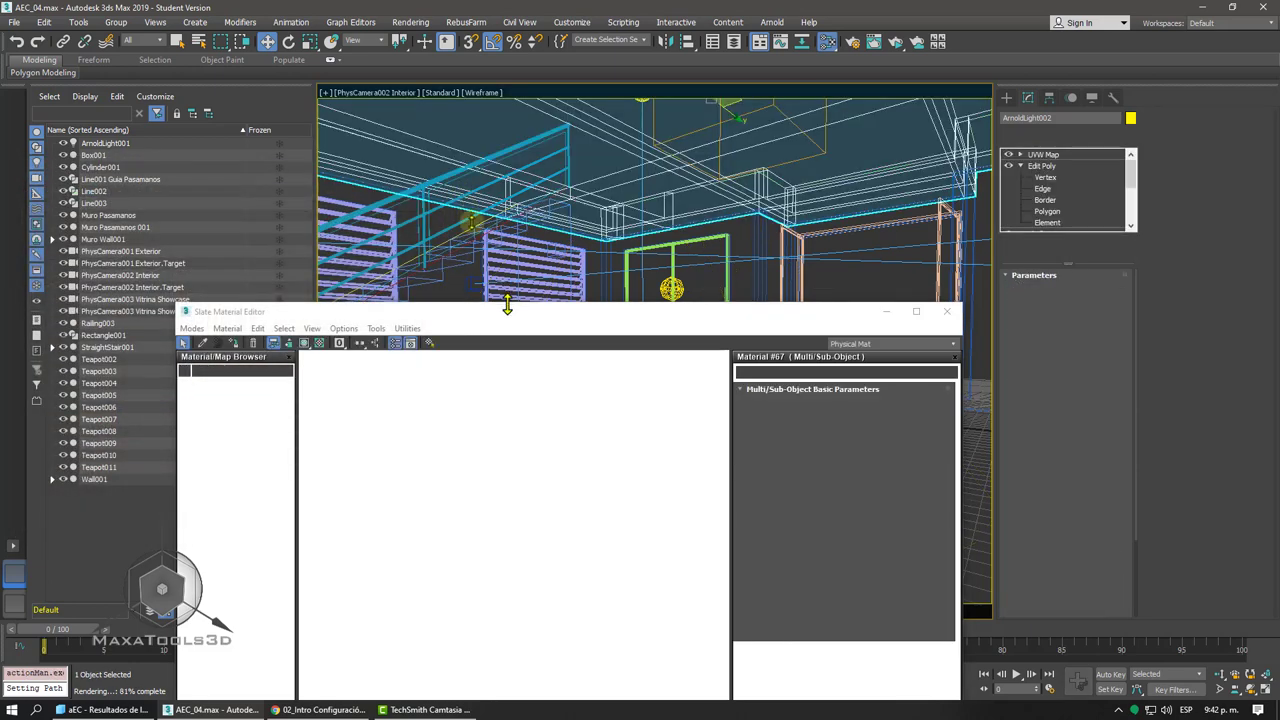
click(500, 240)
drag(505, 323, 873, 234)
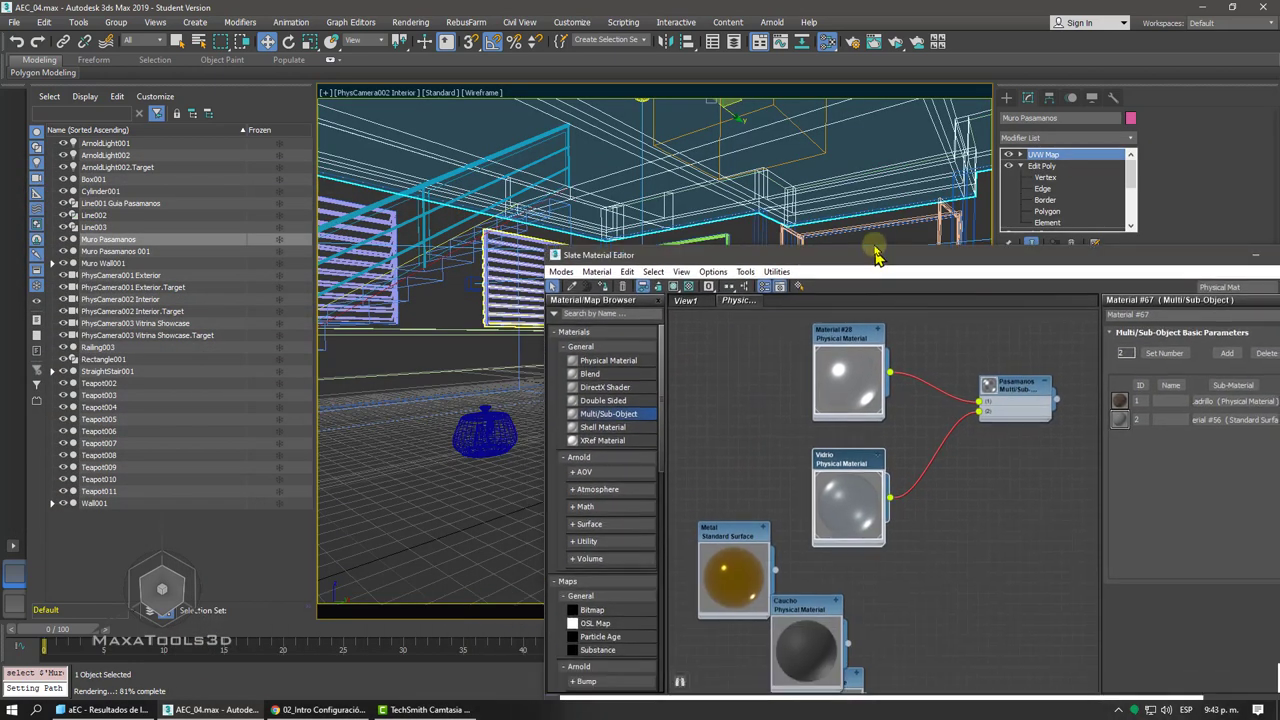
key(F3)
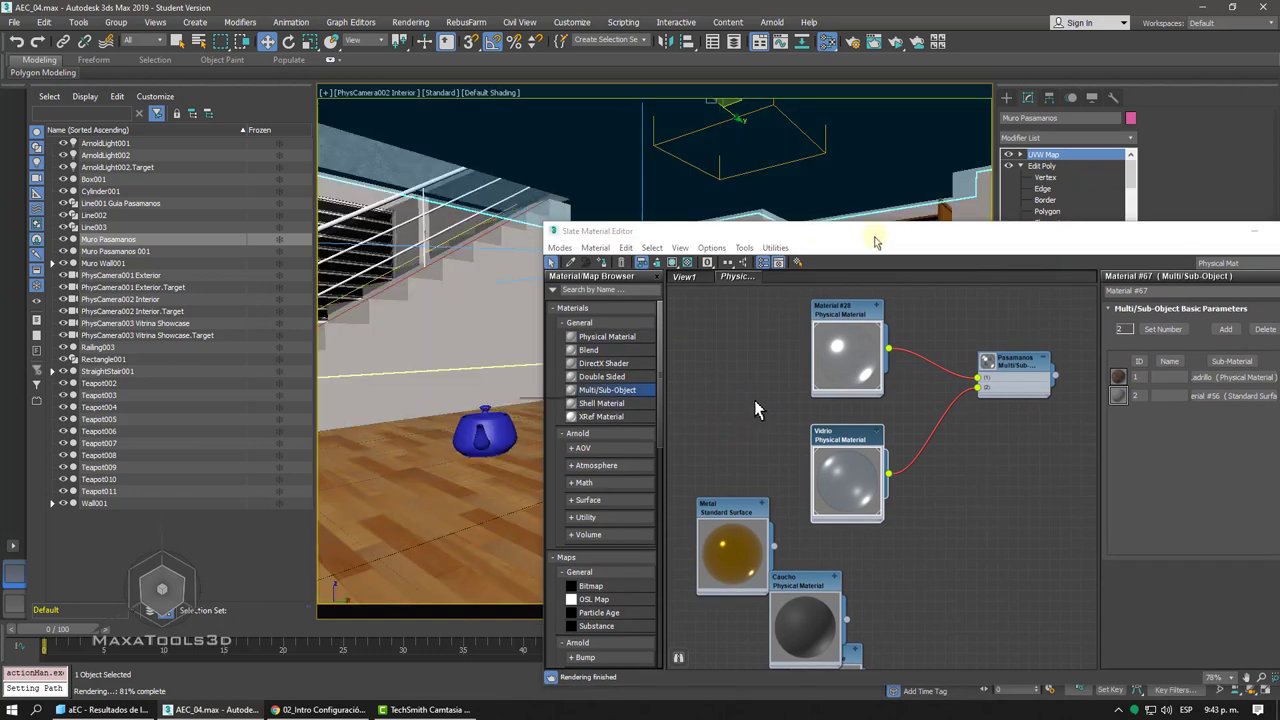
- Apply Material #28, Metal and Vidrio glass to the first three teapots
drag(888, 349, 497, 430)
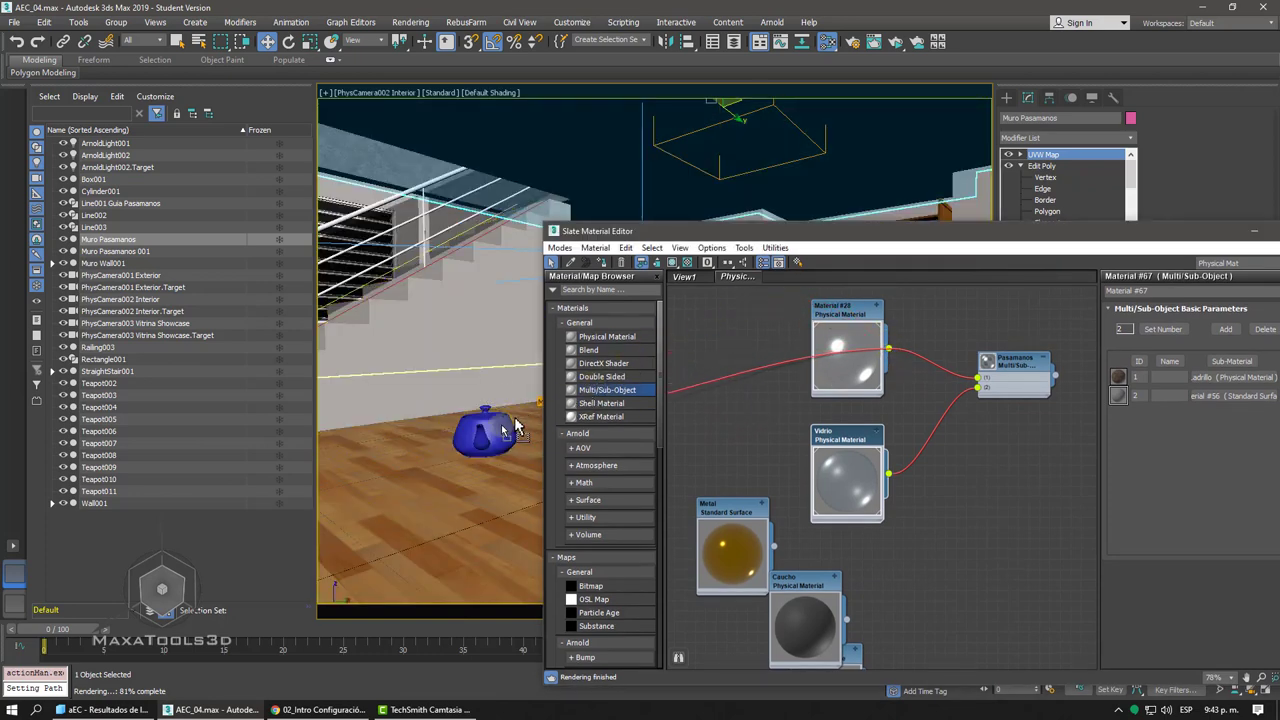
middle_drag(782, 500, 818, 463)
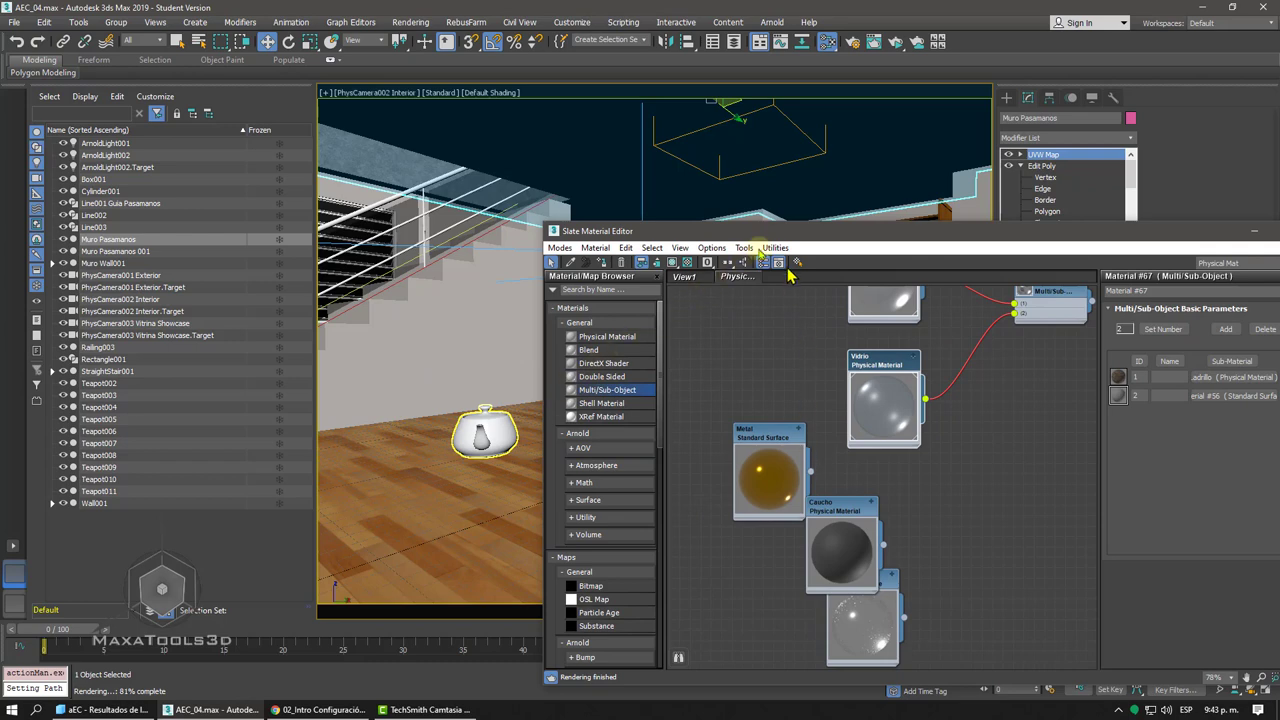
drag(786, 236, 967, 199)
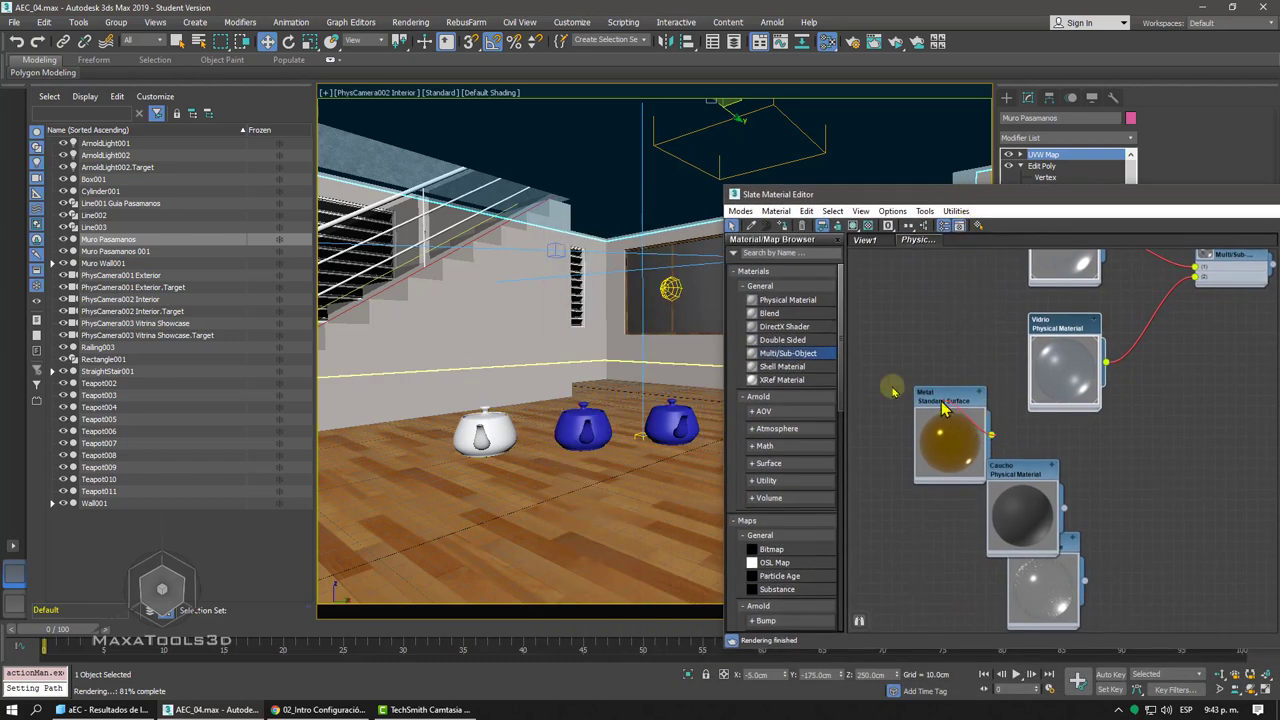
drag(943, 408, 588, 425)
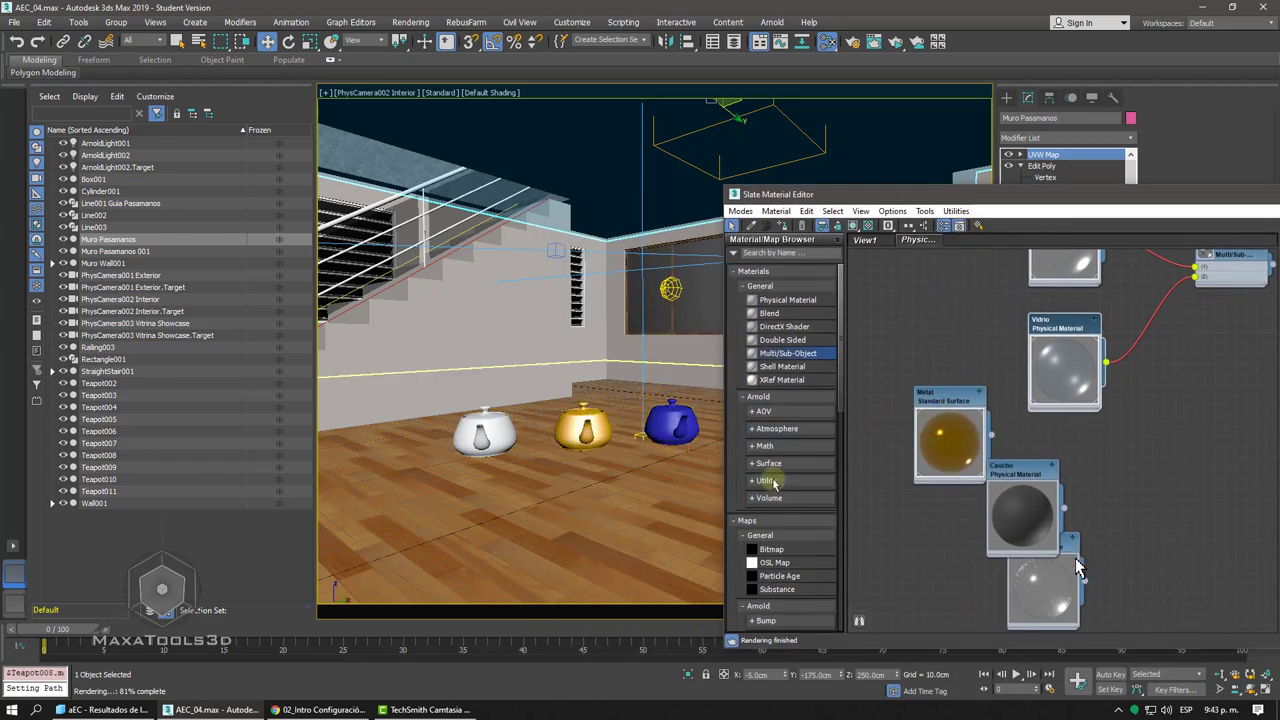
drag(1076, 568, 675, 425)
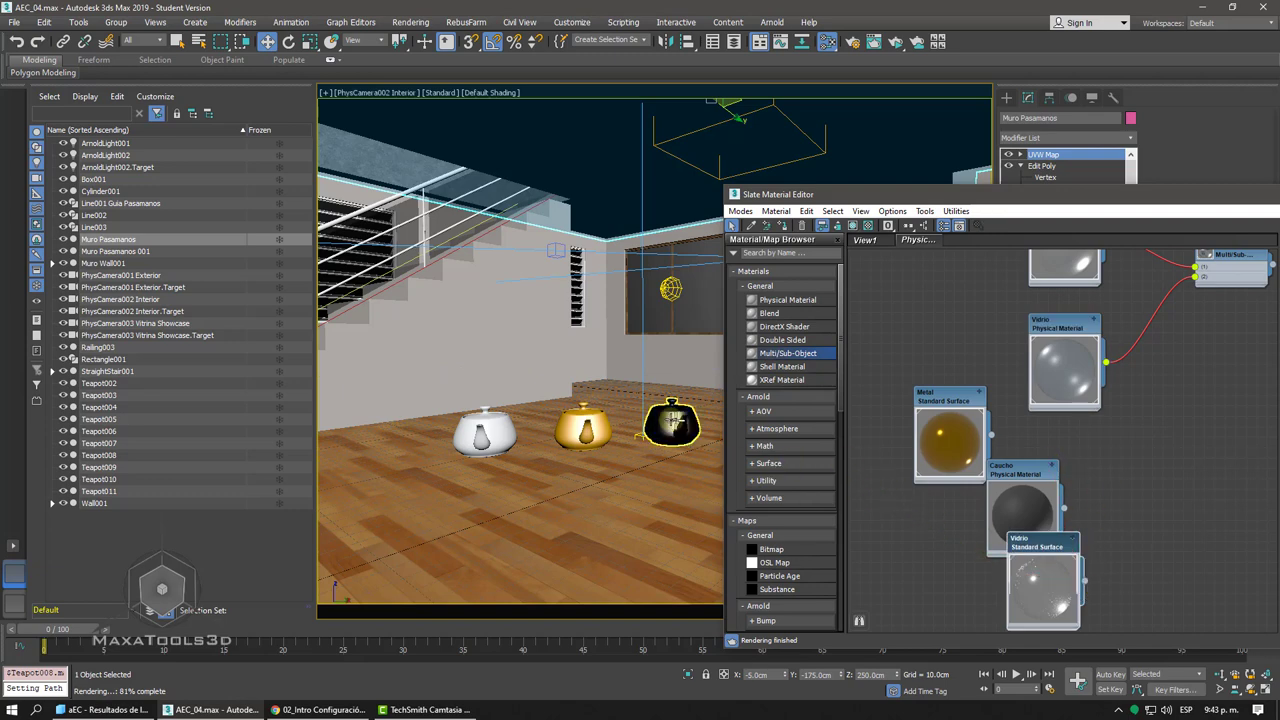
- Apply Caucho to Teapot011 and the textured material to the last teapot, then minimize the editor
drag(921, 200, 120, 140)
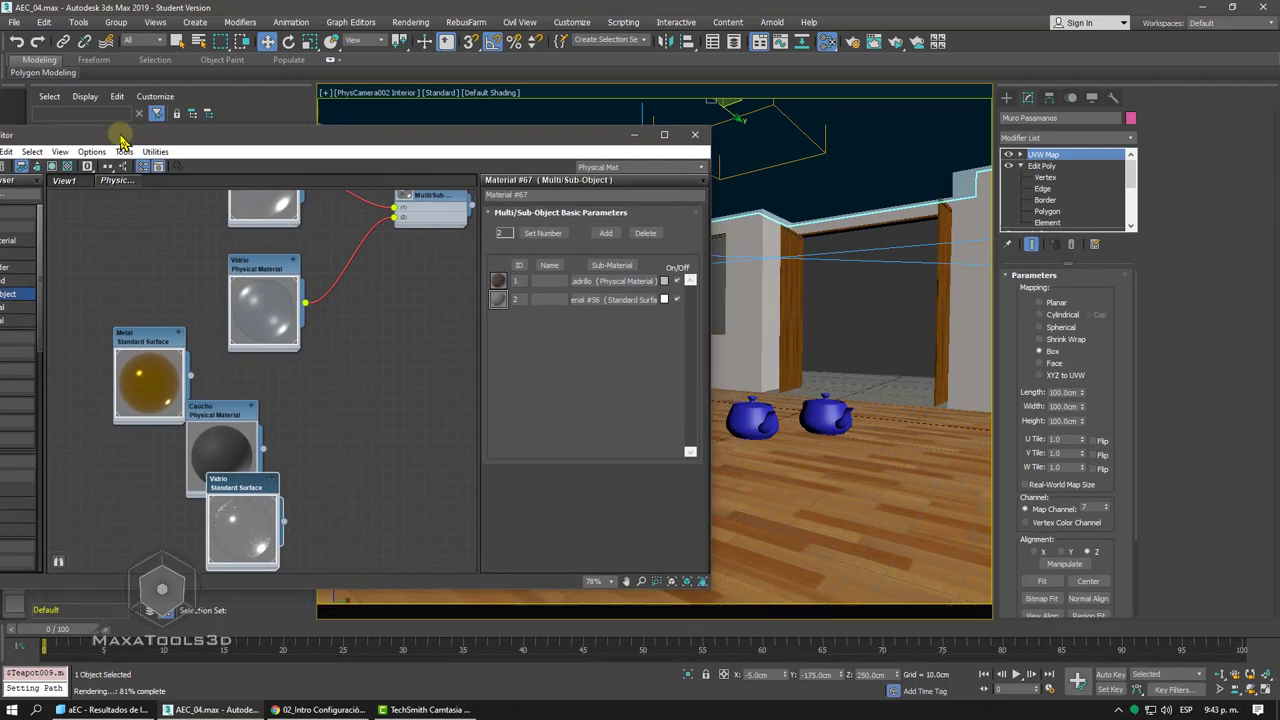
drag(262, 448, 818, 412)
scroll(420, 320, down, 5)
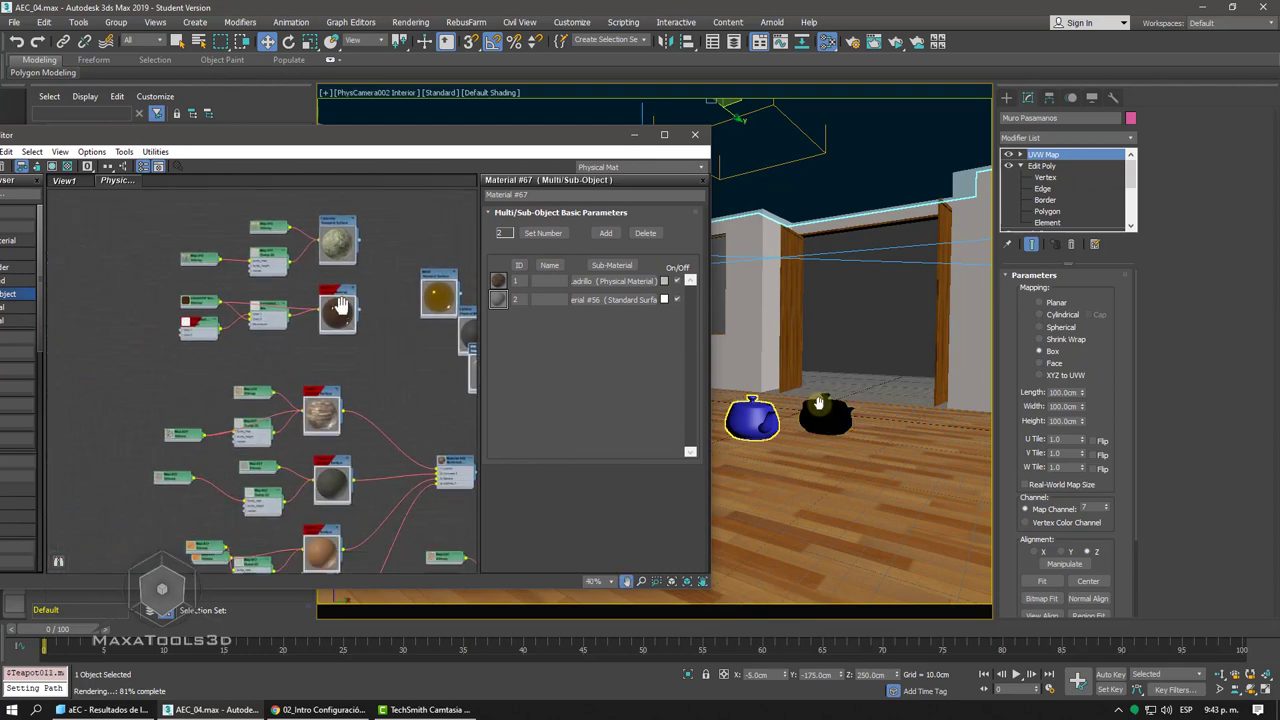
scroll(345, 300, up, 3)
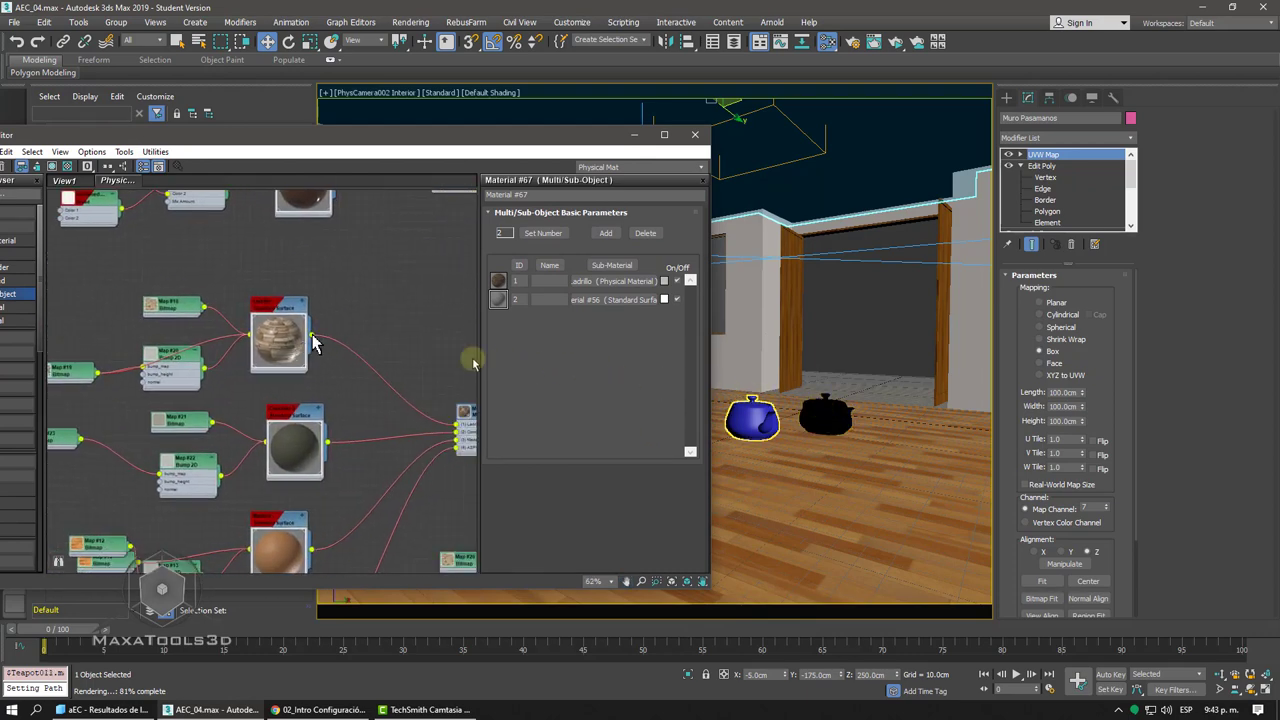
drag(310, 345, 750, 420)
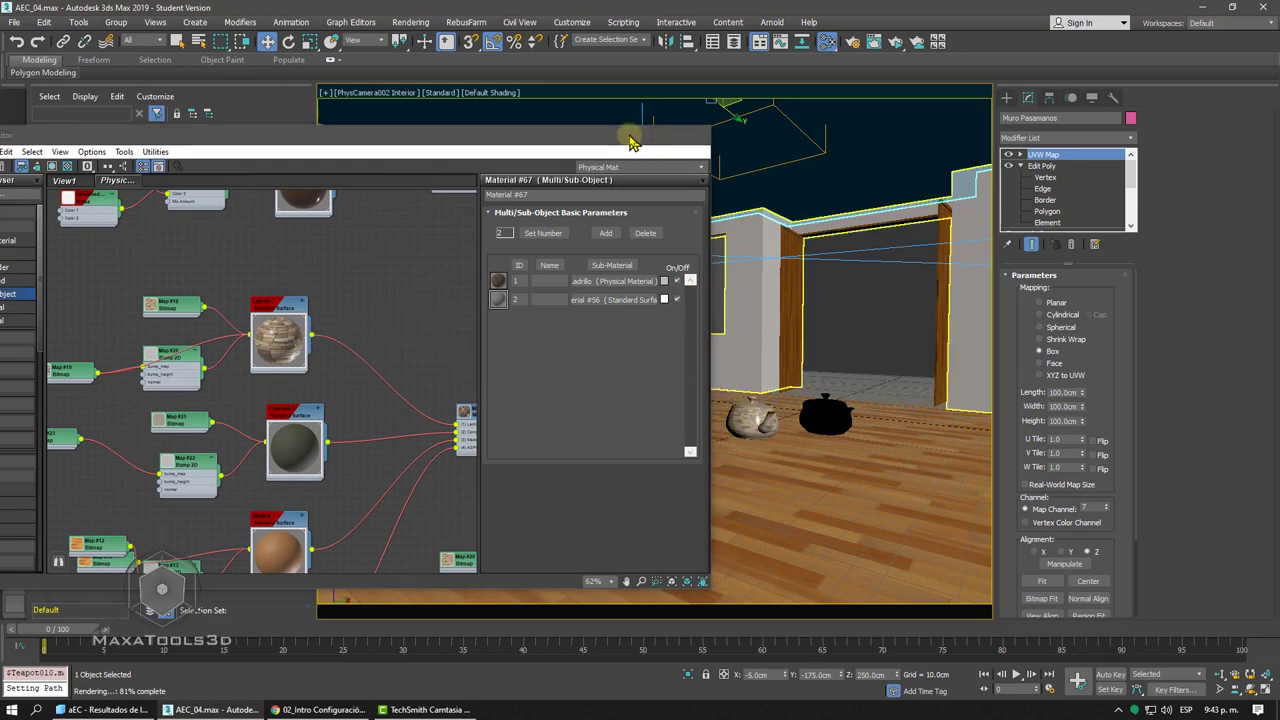
click(634, 134)
click(672, 420)
- Select all five teapots and Shift-drag copies Teapot012–Teapot016 forward as a front row
ctrl+click(597, 425)
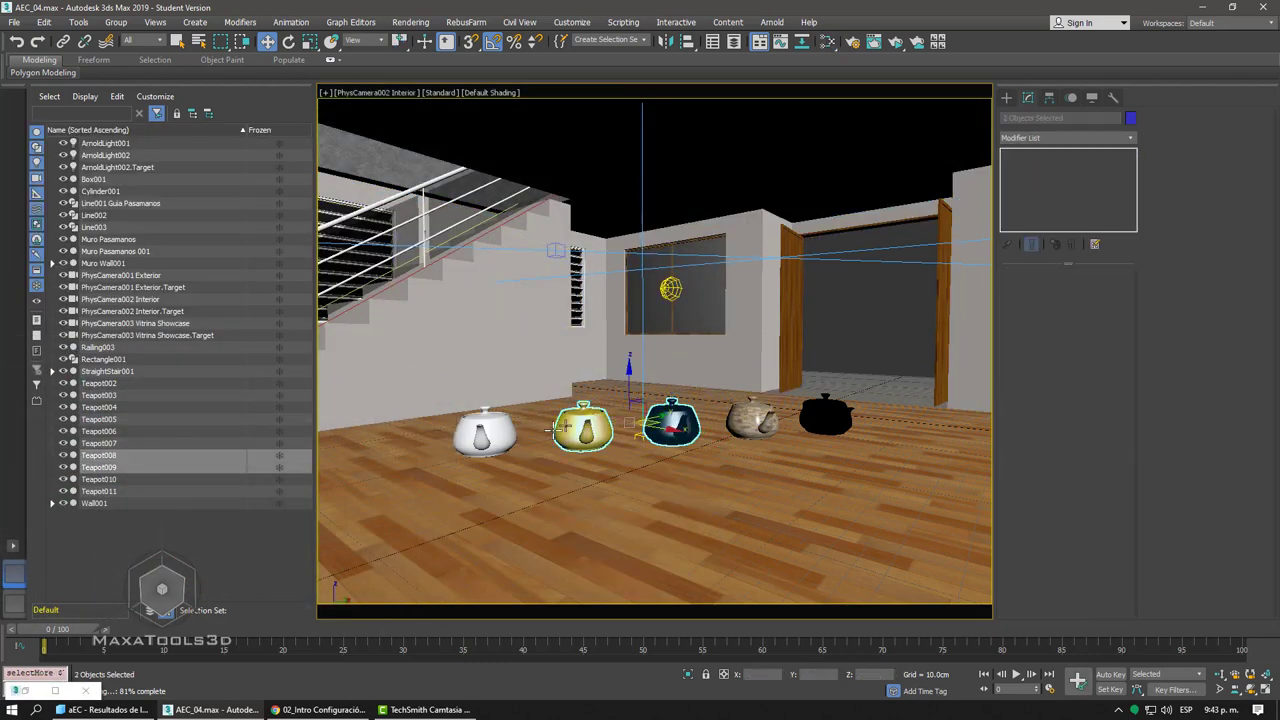
ctrl+click(484, 430)
ctrl+click(752, 420)
ctrl+click(820, 424)
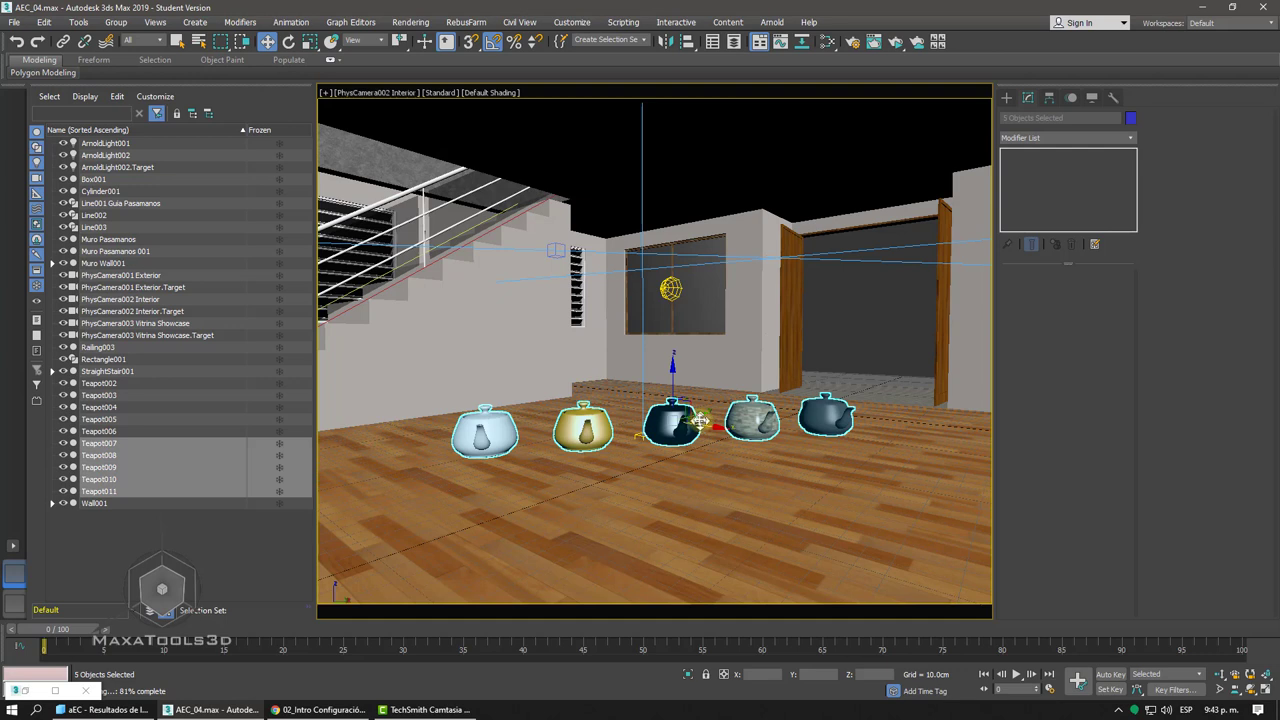
mouse_move(702, 421)
shift+mouse_down()
mouse_move(751, 458)
mouse_move(709, 470)
shift+mouse_up()
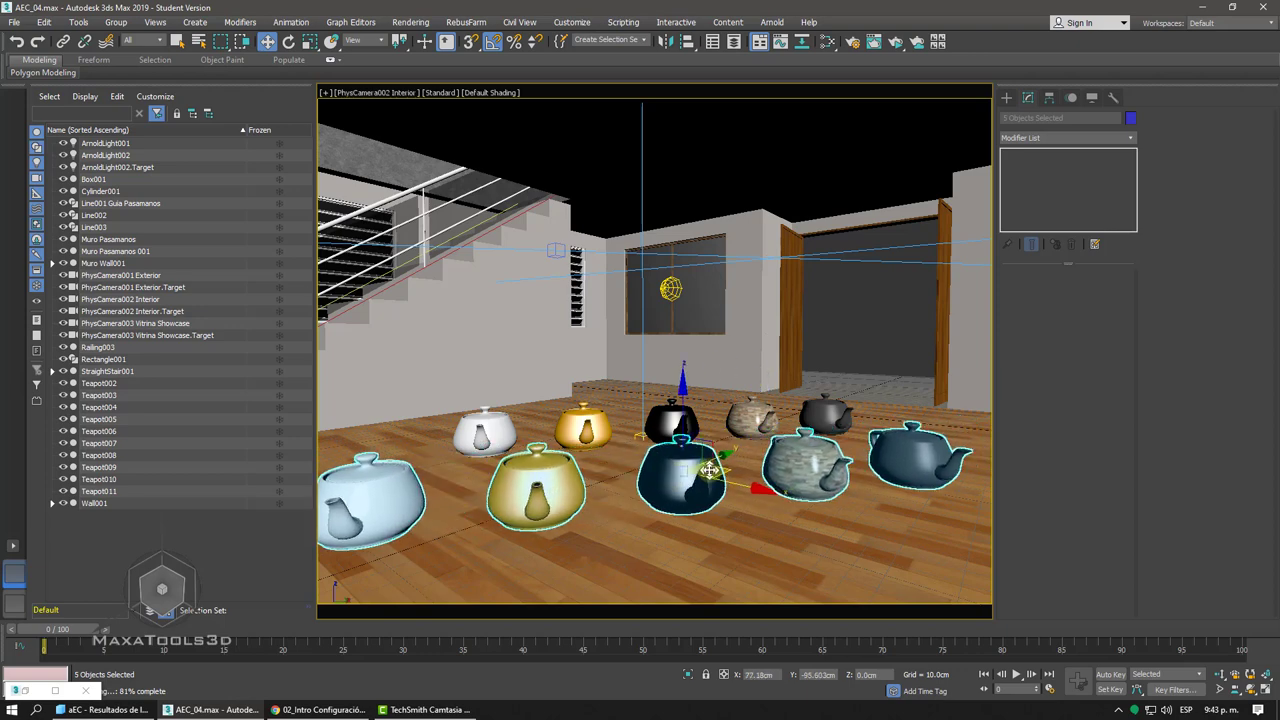
shift+drag(709, 470, 706, 458)
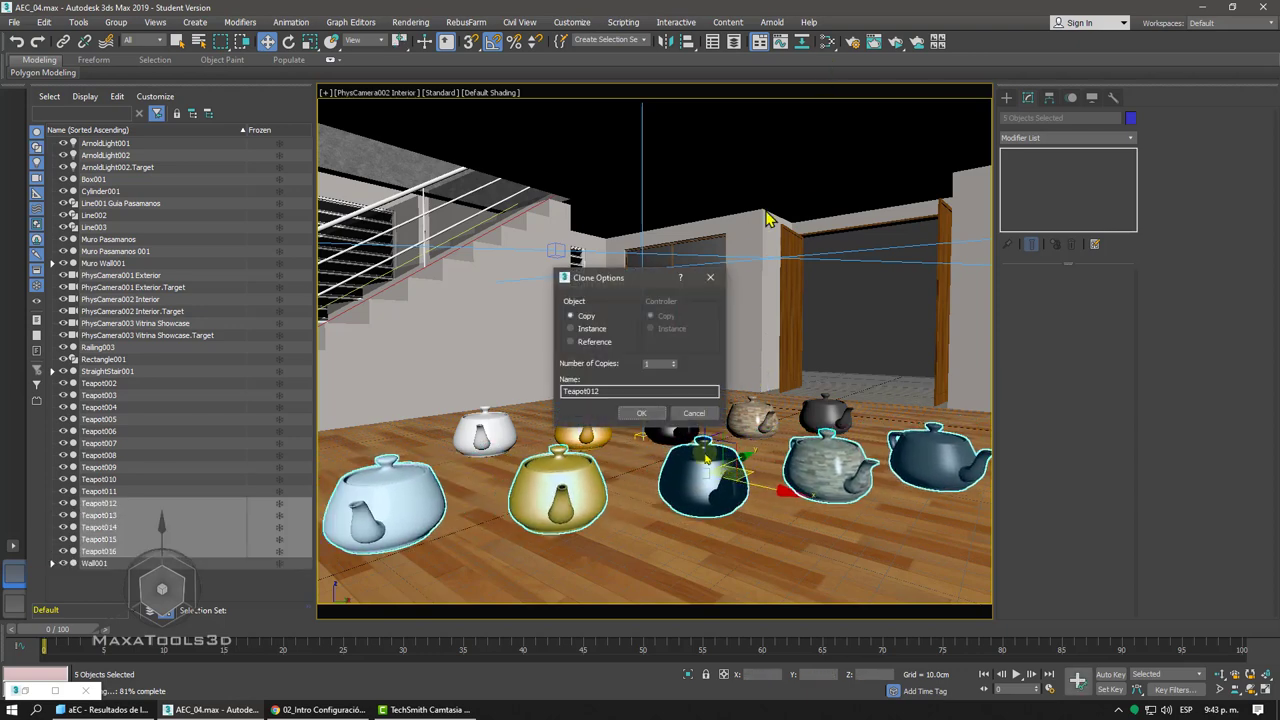
click(641, 413)
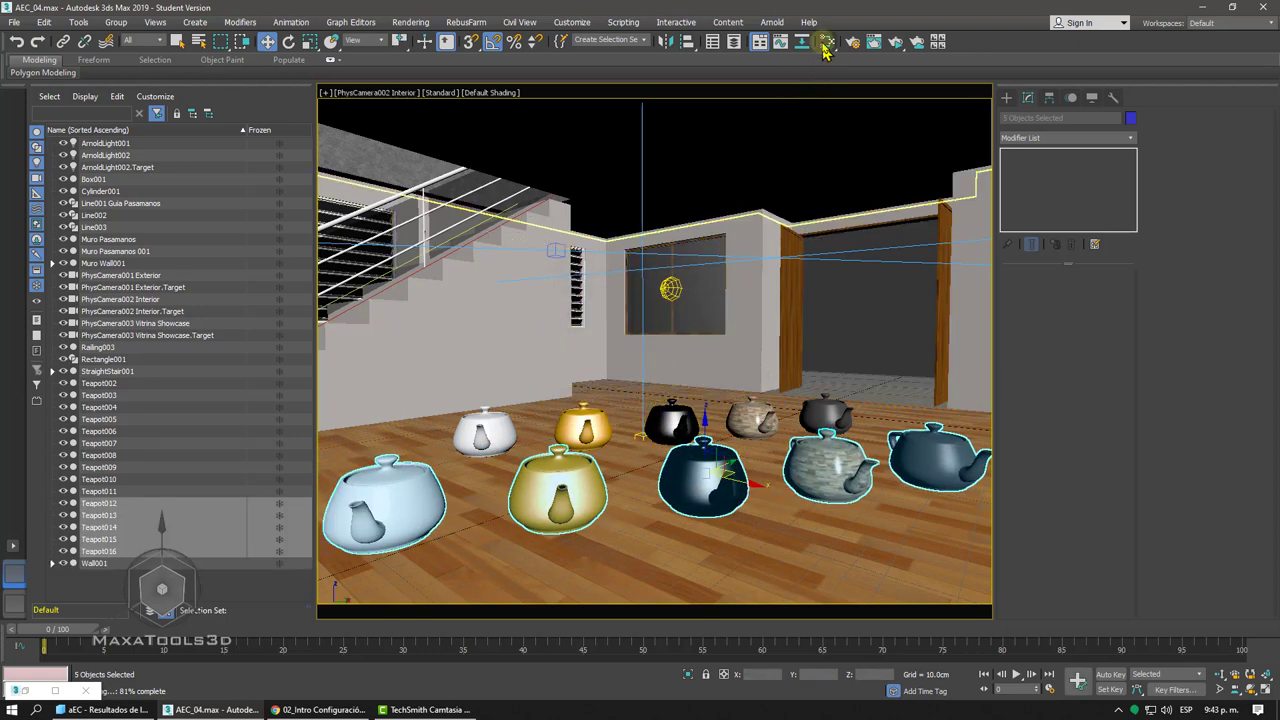
- Apply the brick Ladrillo material to the black teapot
click(827, 43)
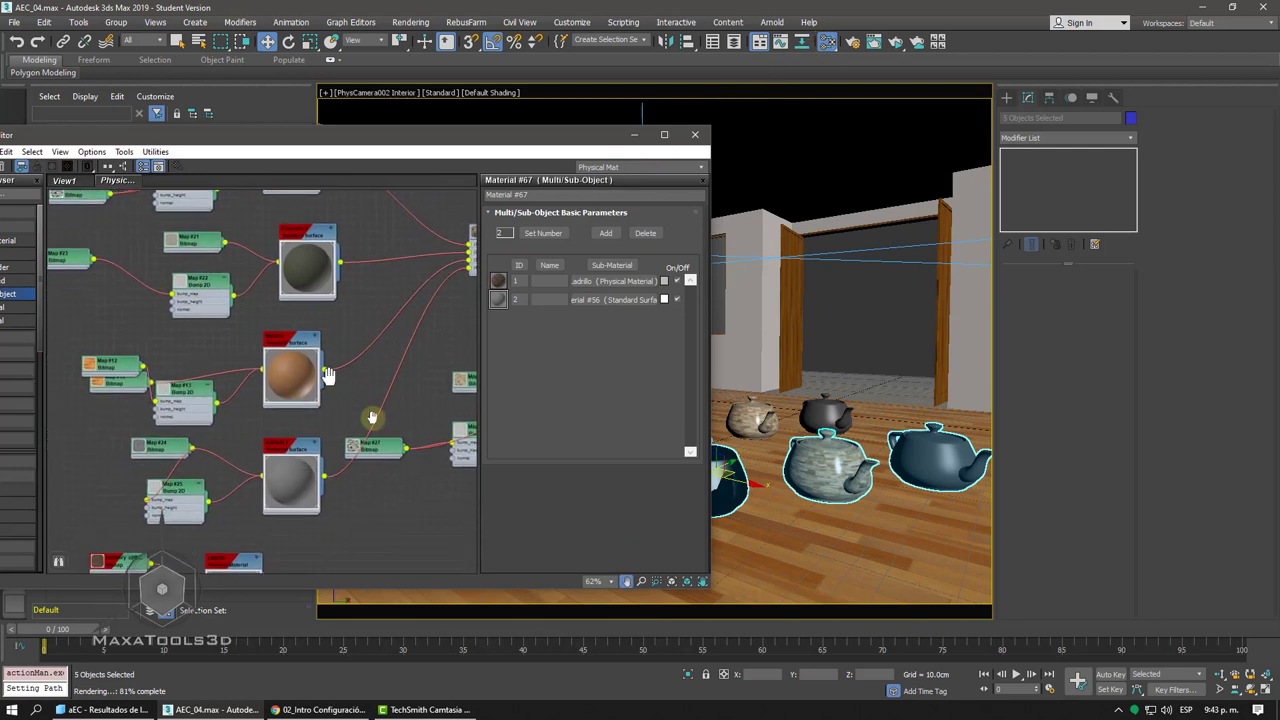
click(826, 418)
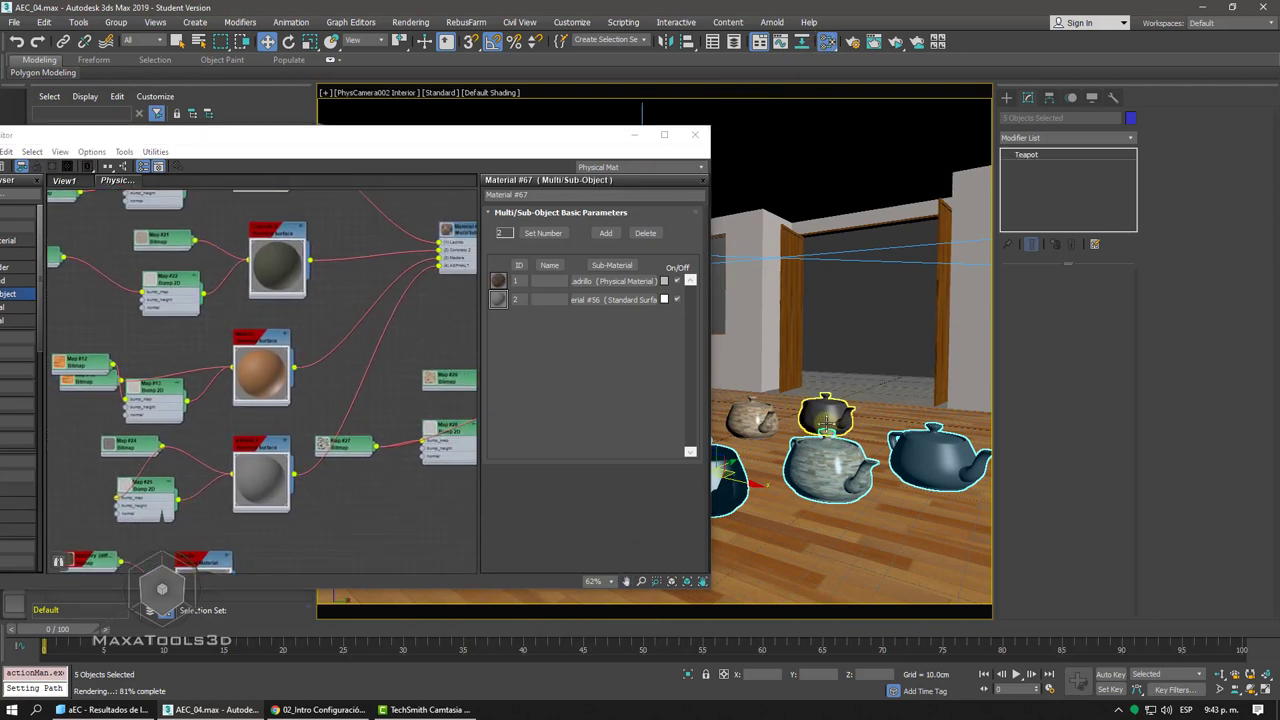
drag(640, 282, 760, 425)
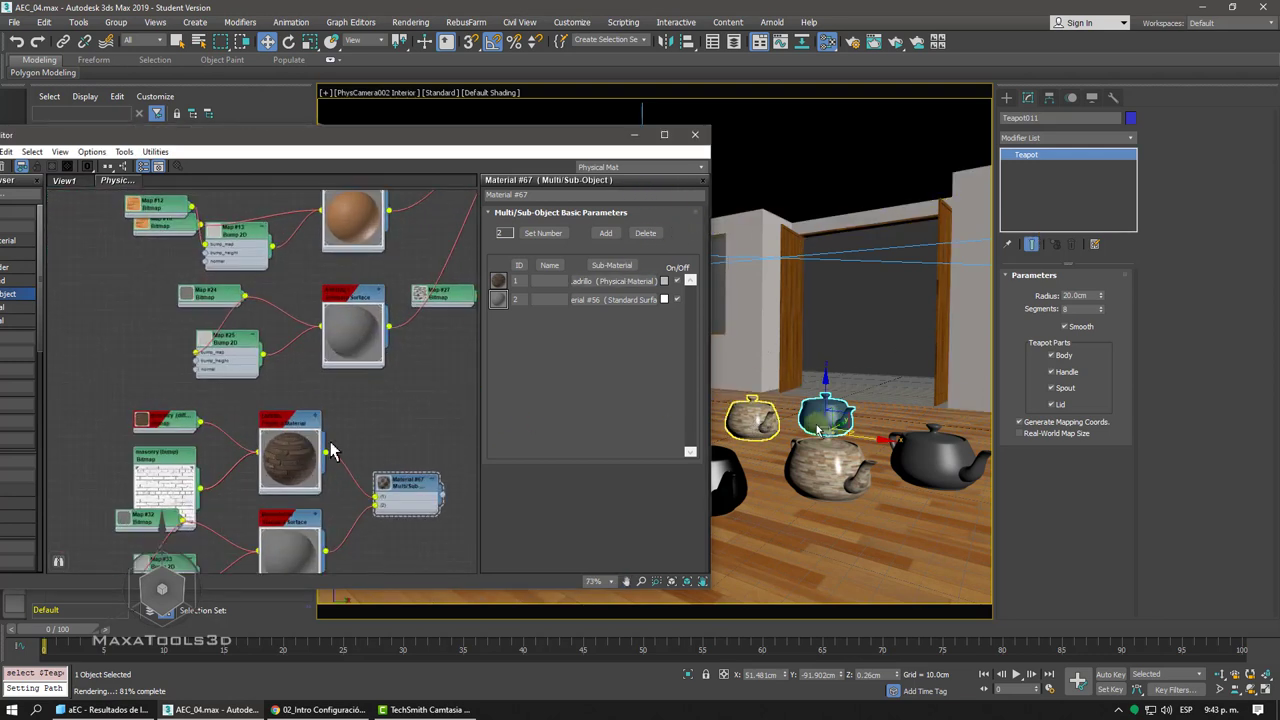
drag(323, 460, 950, 462)
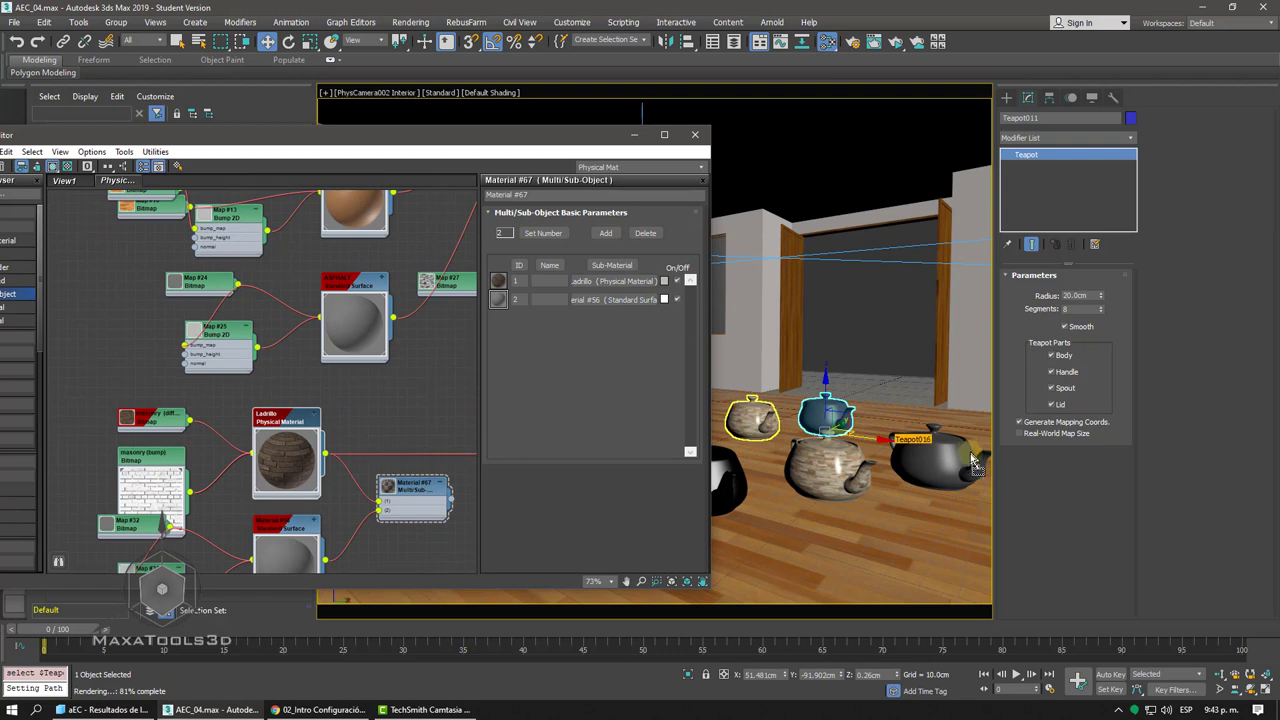
- Apply the grey Standard Surface material to the middle teapot
middle_drag(372, 562, 418, 432)
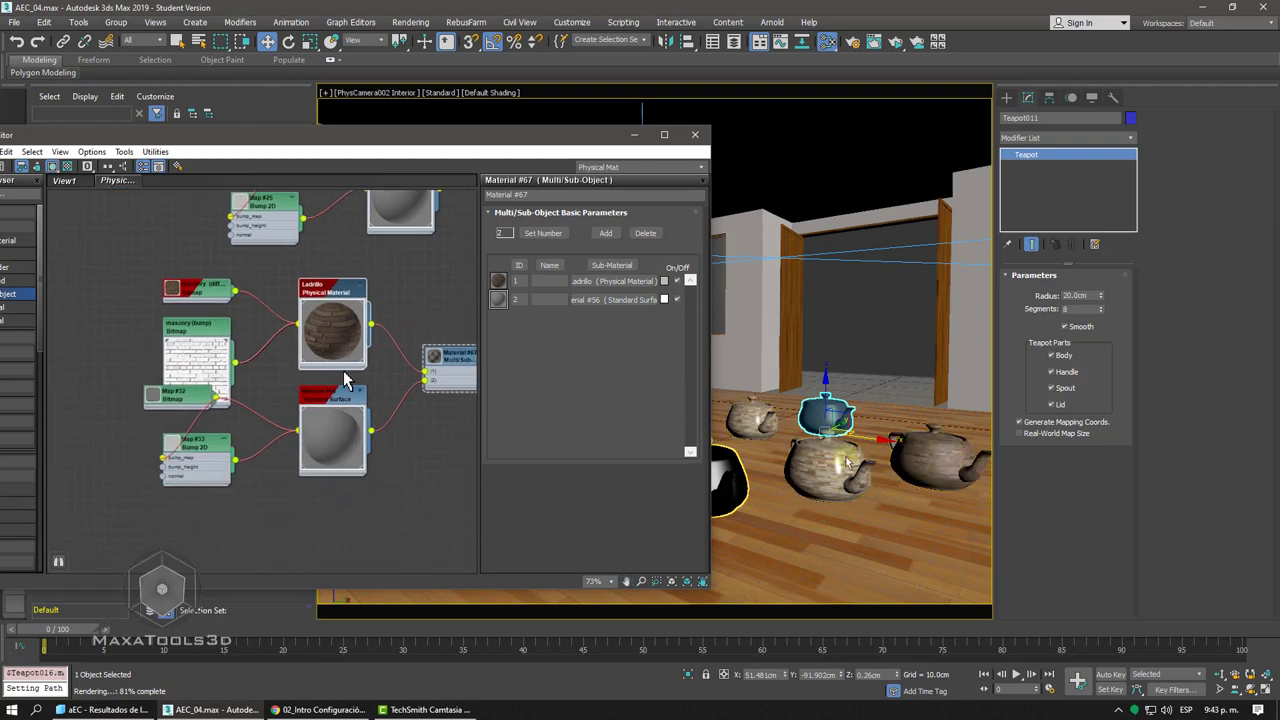
drag(372, 442, 815, 450)
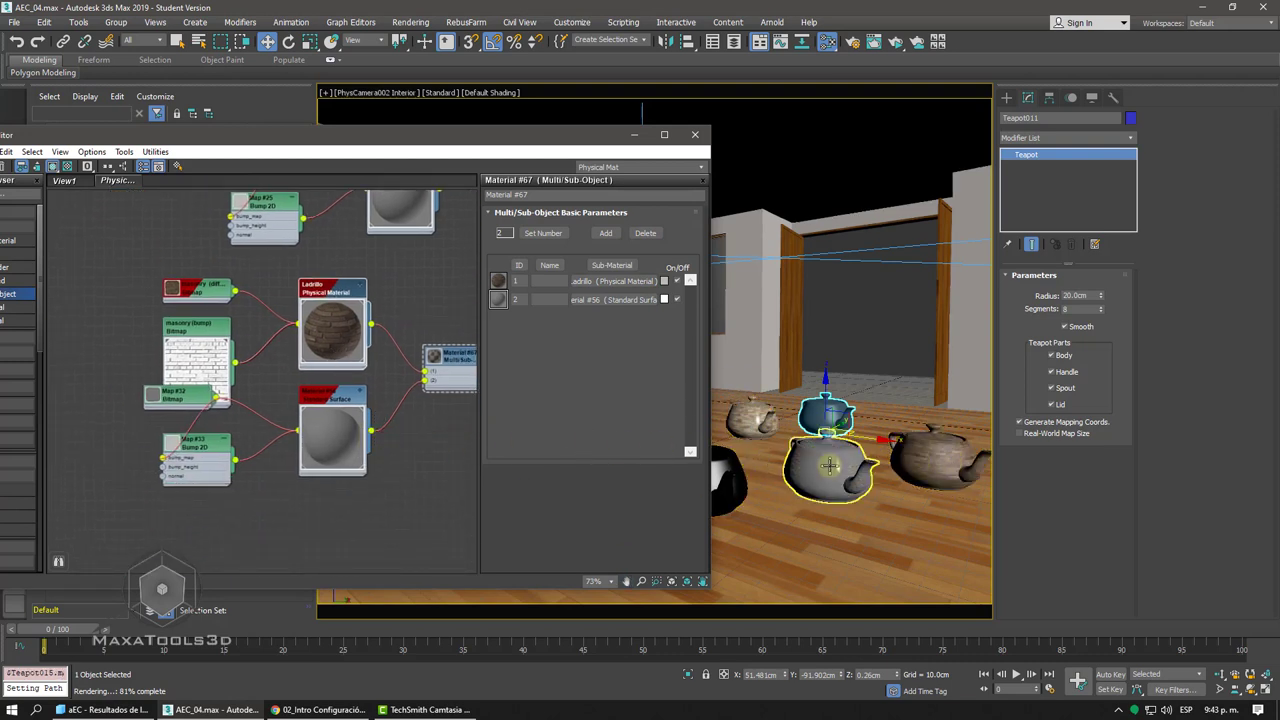
click(815, 450)
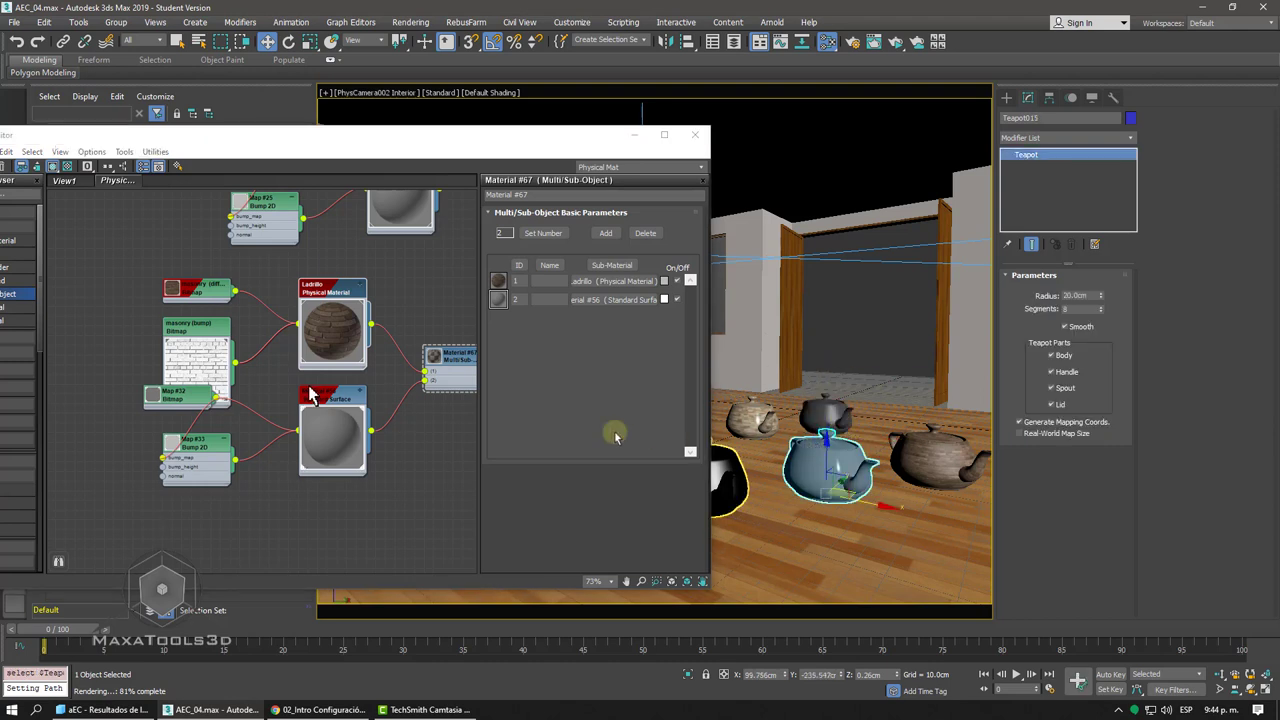
- Add a spherical UVW Map modifier to Teapot015, then orbit a perspective view to check it
double_click(190, 402)
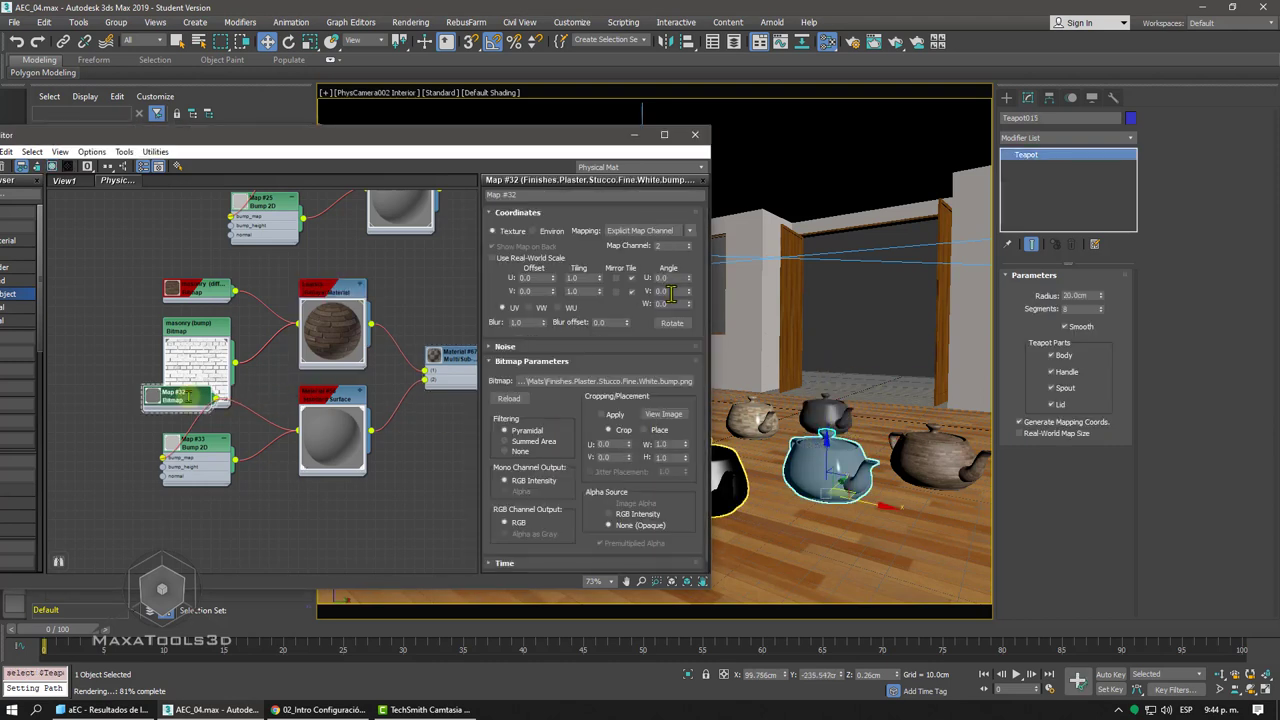
click(1066, 137)
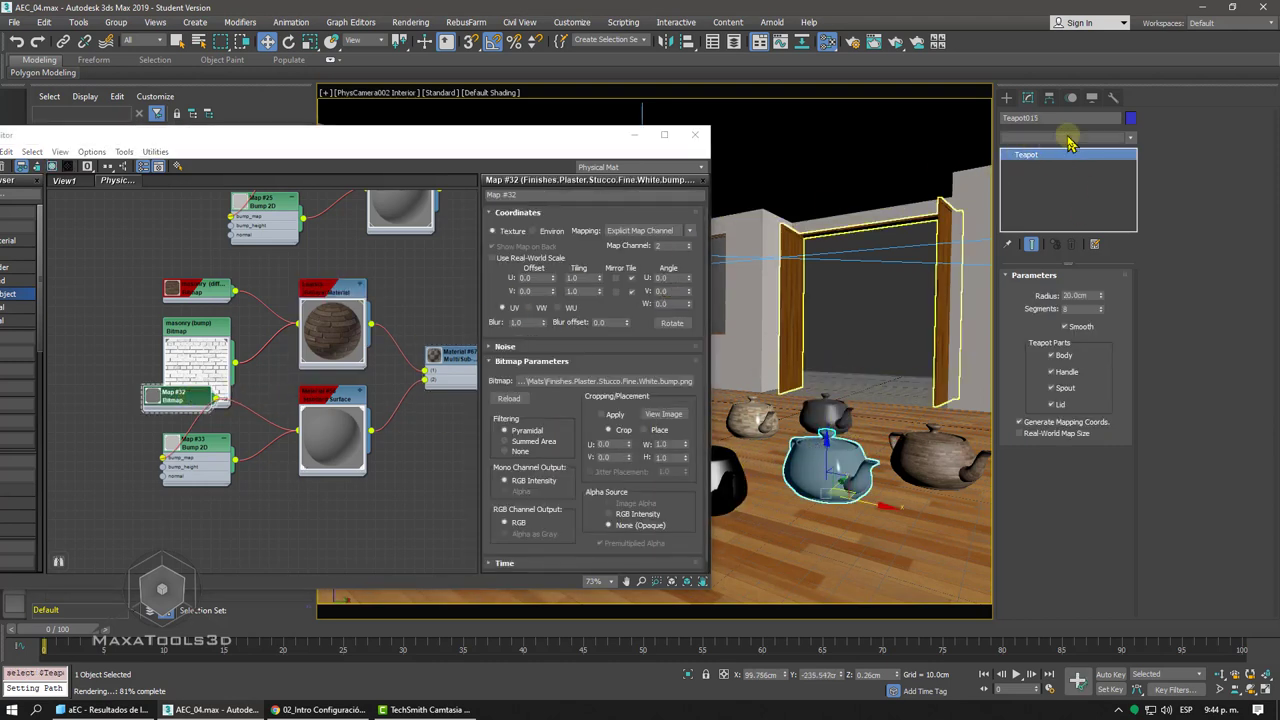
scroll(1033, 480, down, 10)
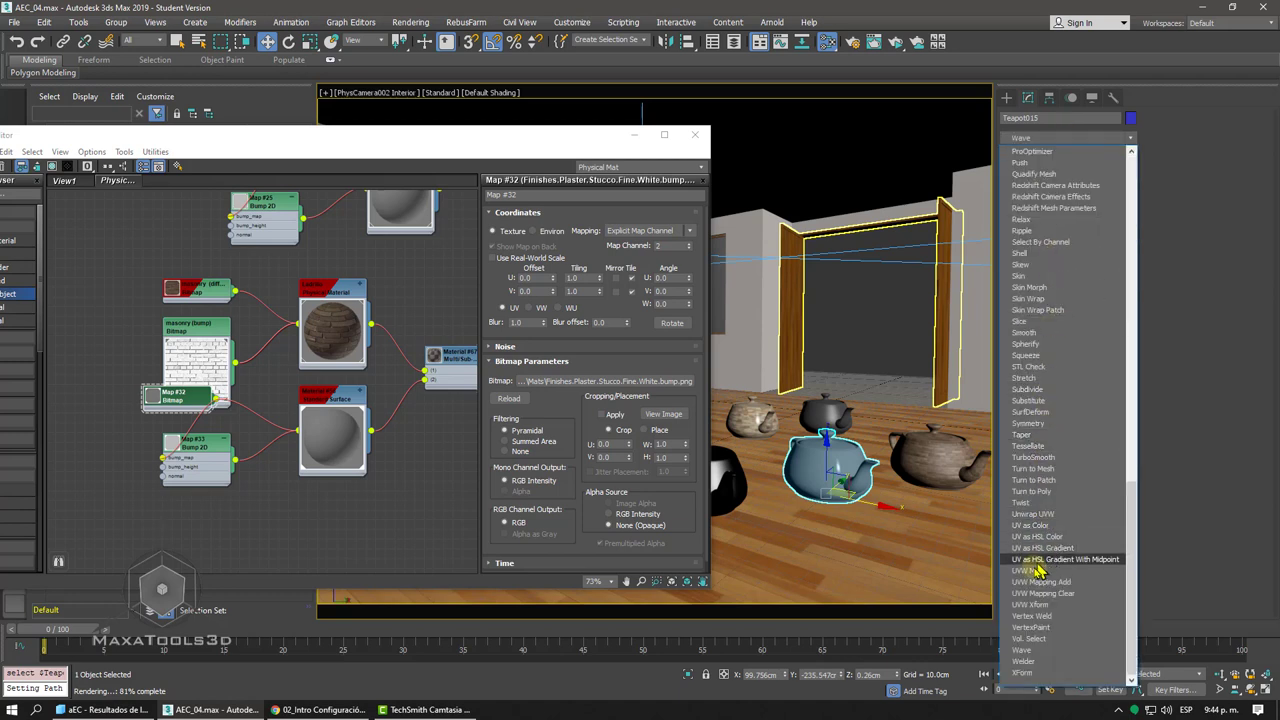
click(1036, 571)
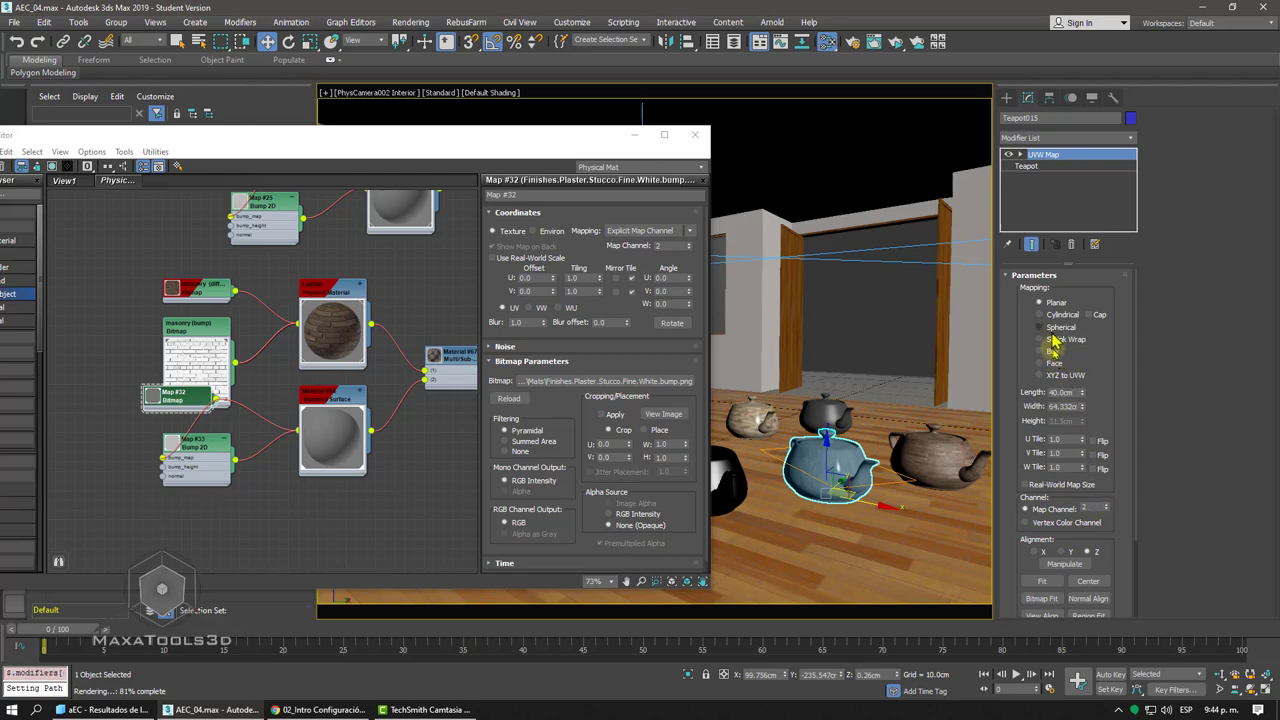
scroll(818, 410, up, 5)
scroll(818, 410, down, 3)
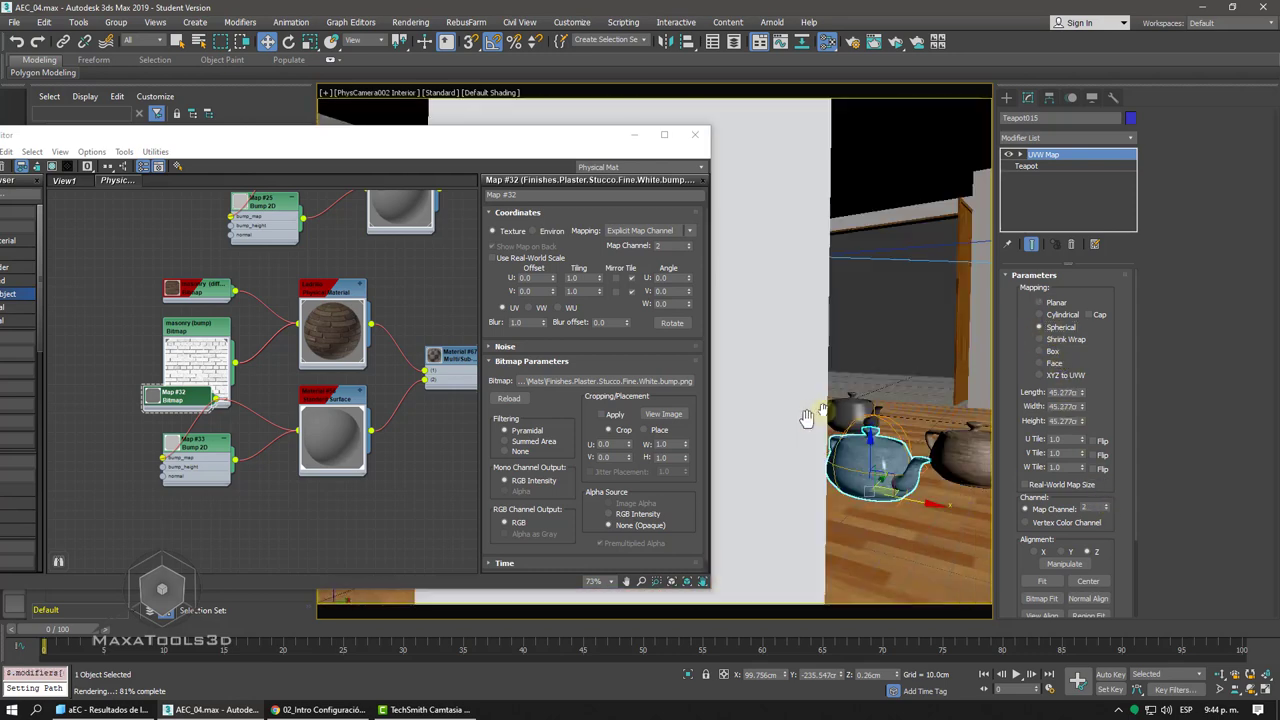
scroll(820, 410, up, 5)
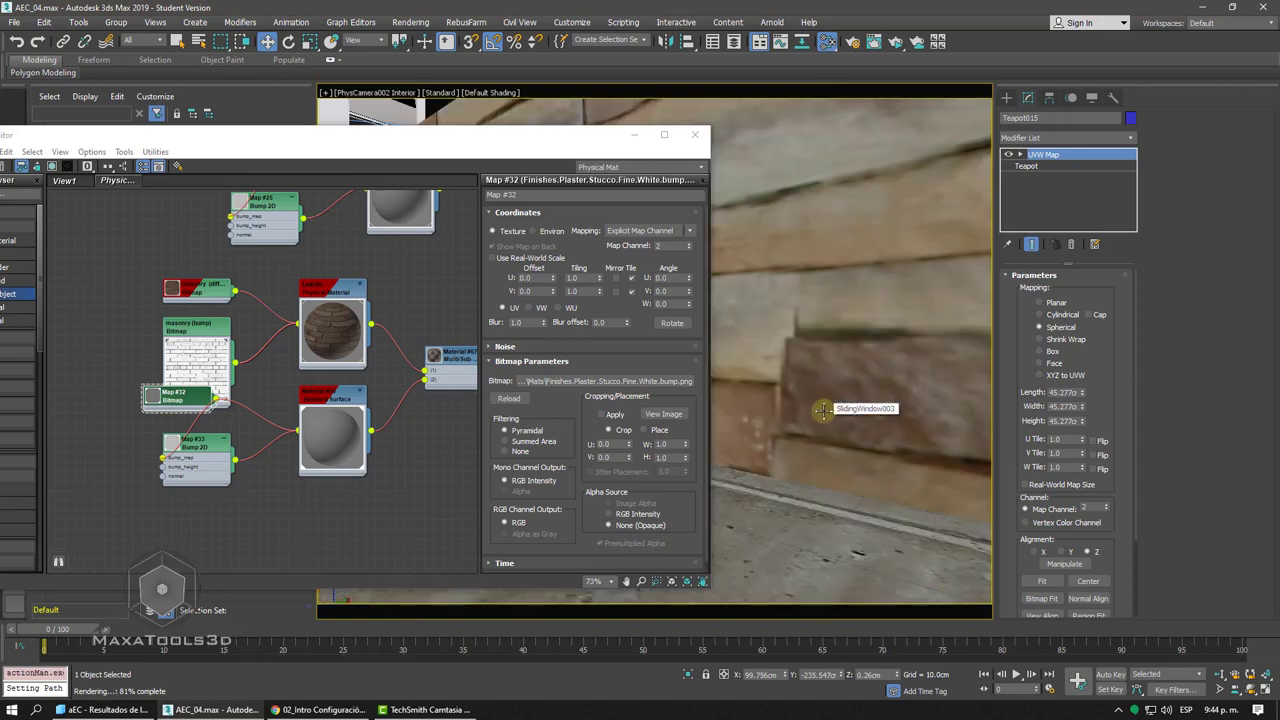
scroll(822, 409, down, 5)
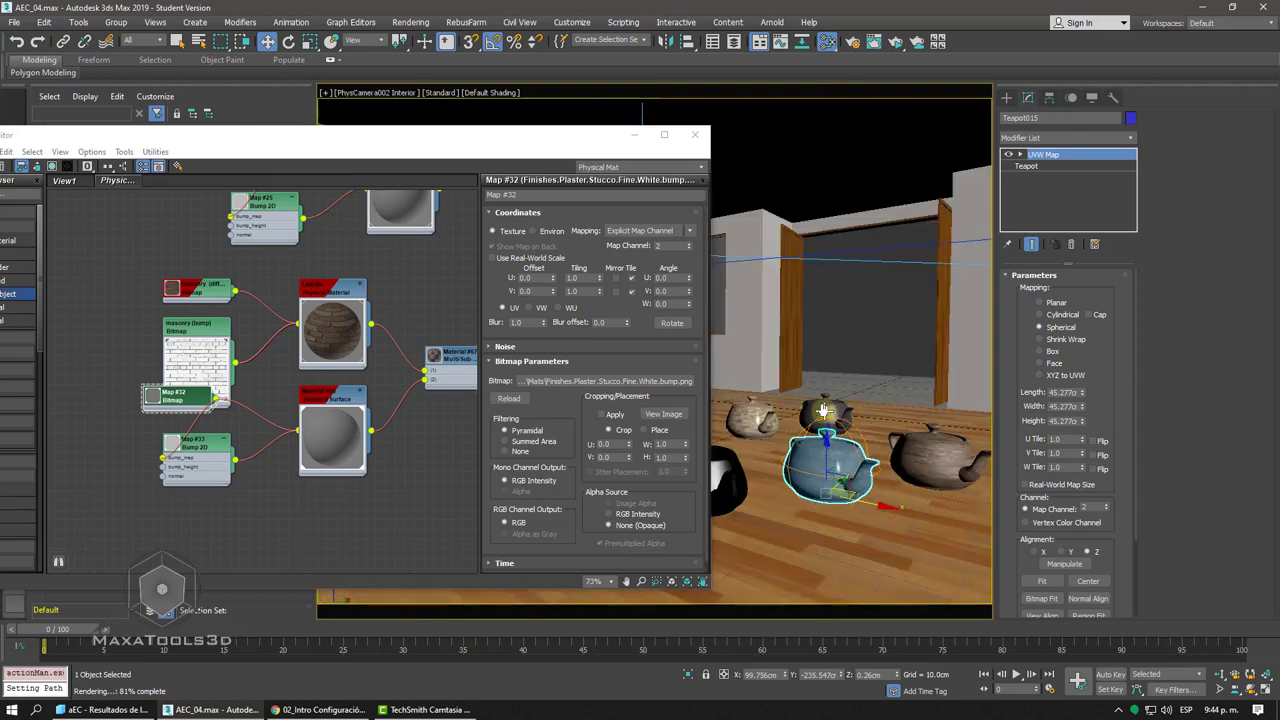
key(p)
alt+middle_drag(822, 408, 866, 380)
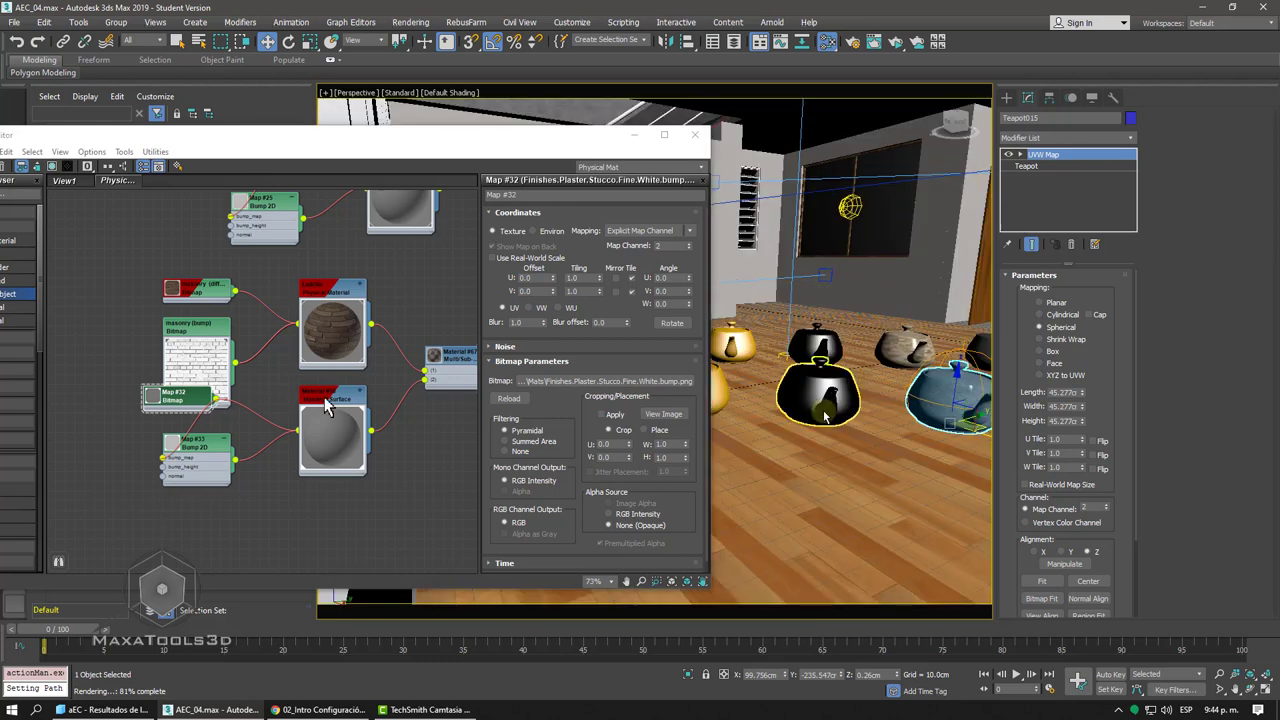
- In View1, wire the wood material into the Multi/Sub-Object slot and add a Physical Material node
scroll(326, 405, down, 3)
scroll(326, 405, down, 3)
middle_drag(349, 387, 349, 275)
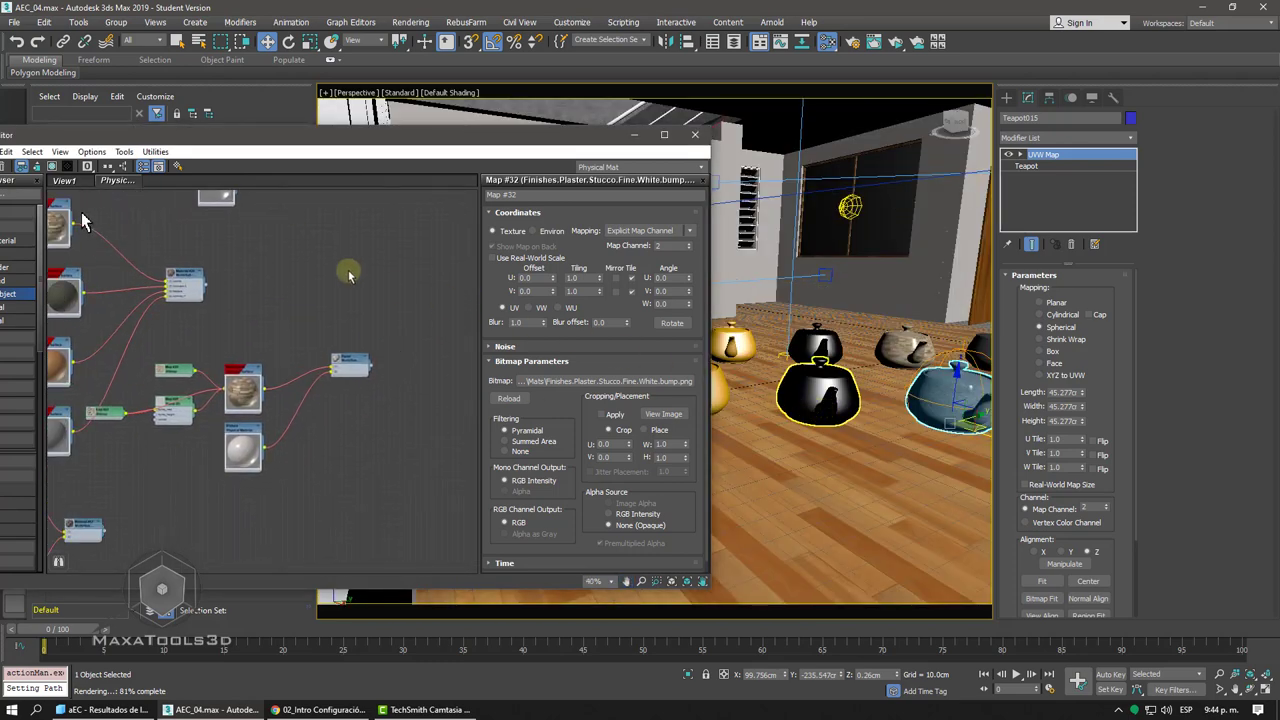
click(63, 181)
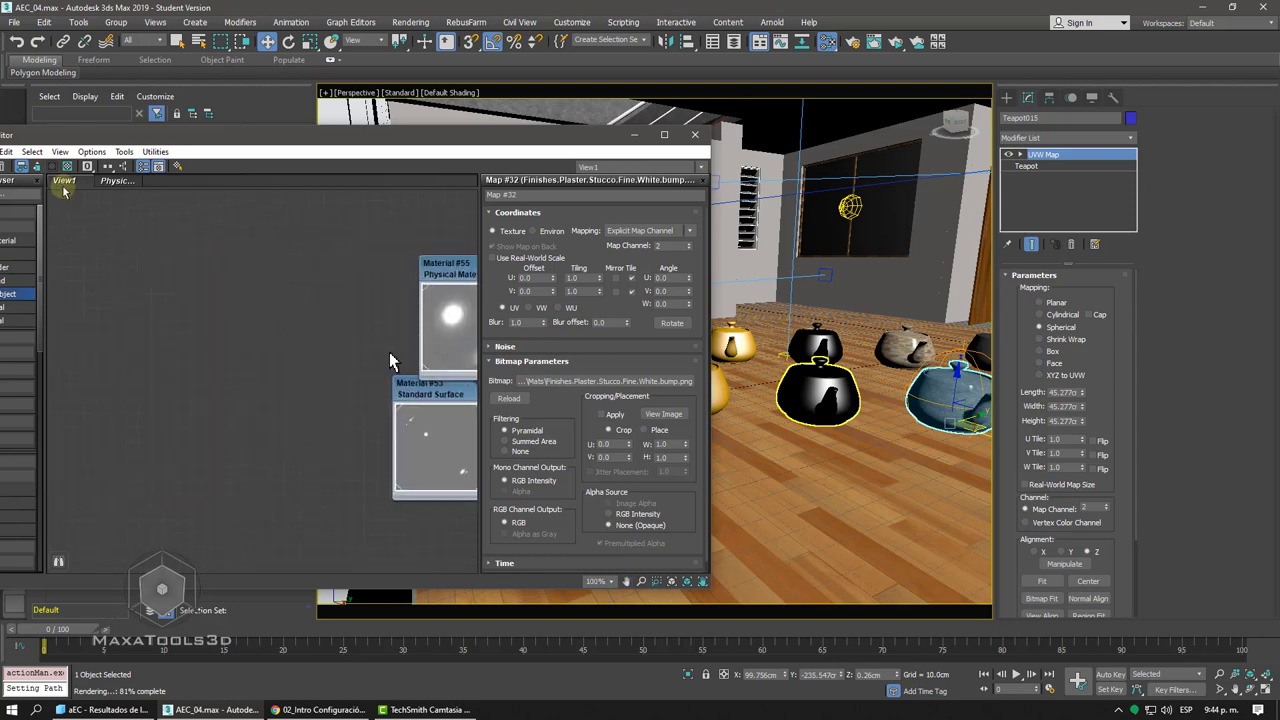
scroll(389, 360, down, 5)
mouse_move(243, 394)
middle_down()
mouse_move(326, 330)
mouse_move(308, 316)
middle_up()
scroll(326, 330, up, 1)
scroll(330, 320, up, 1)
scroll(331, 315, up, 1)
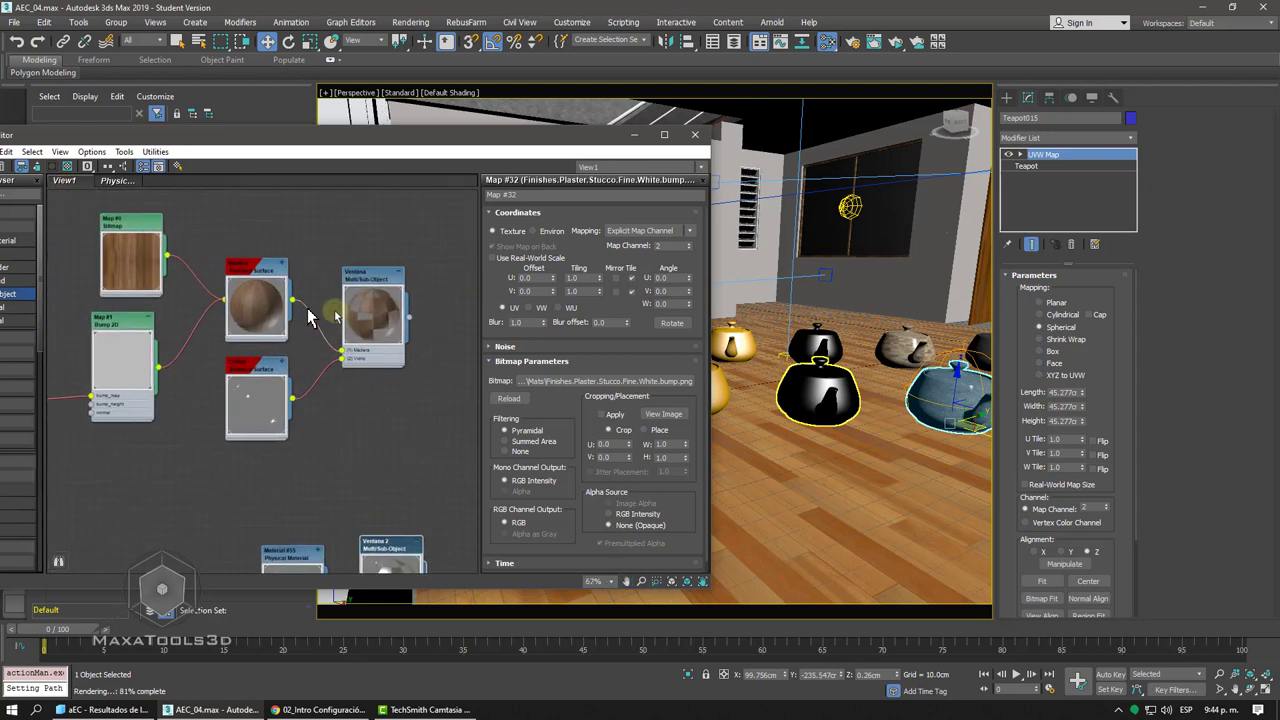
drag(292, 300, 343, 350)
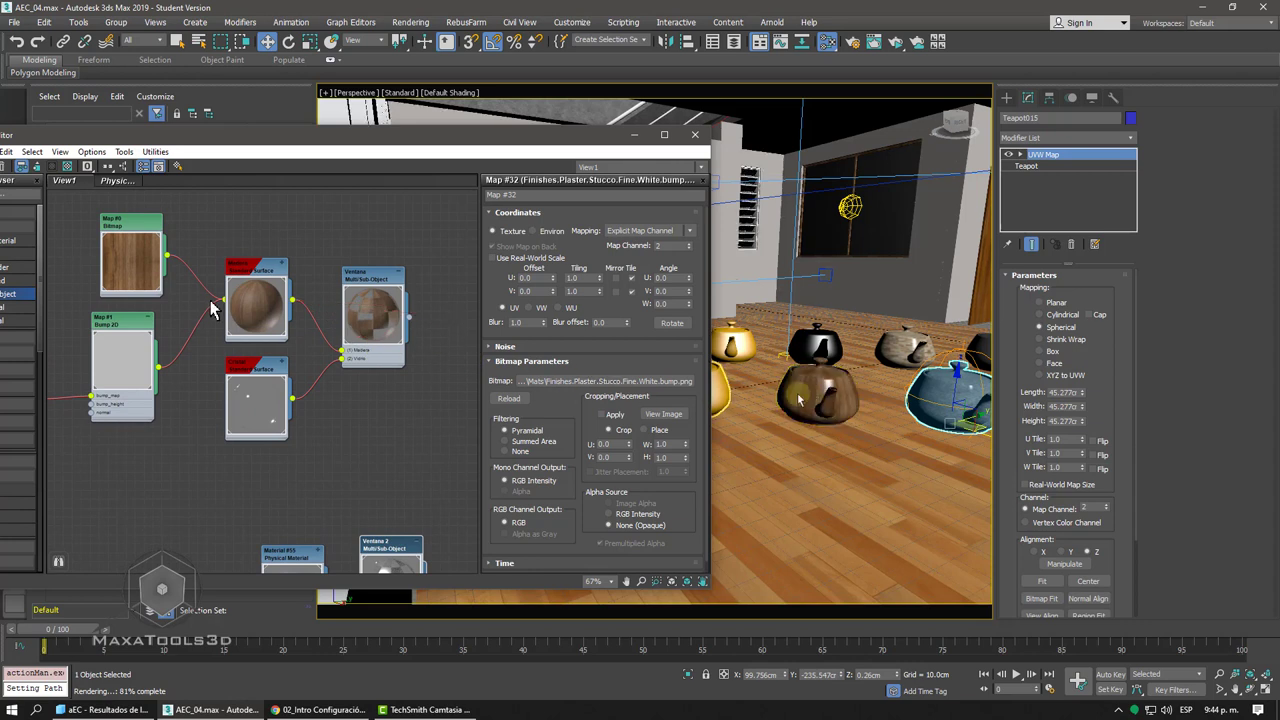
drag(372, 243, 457, 240)
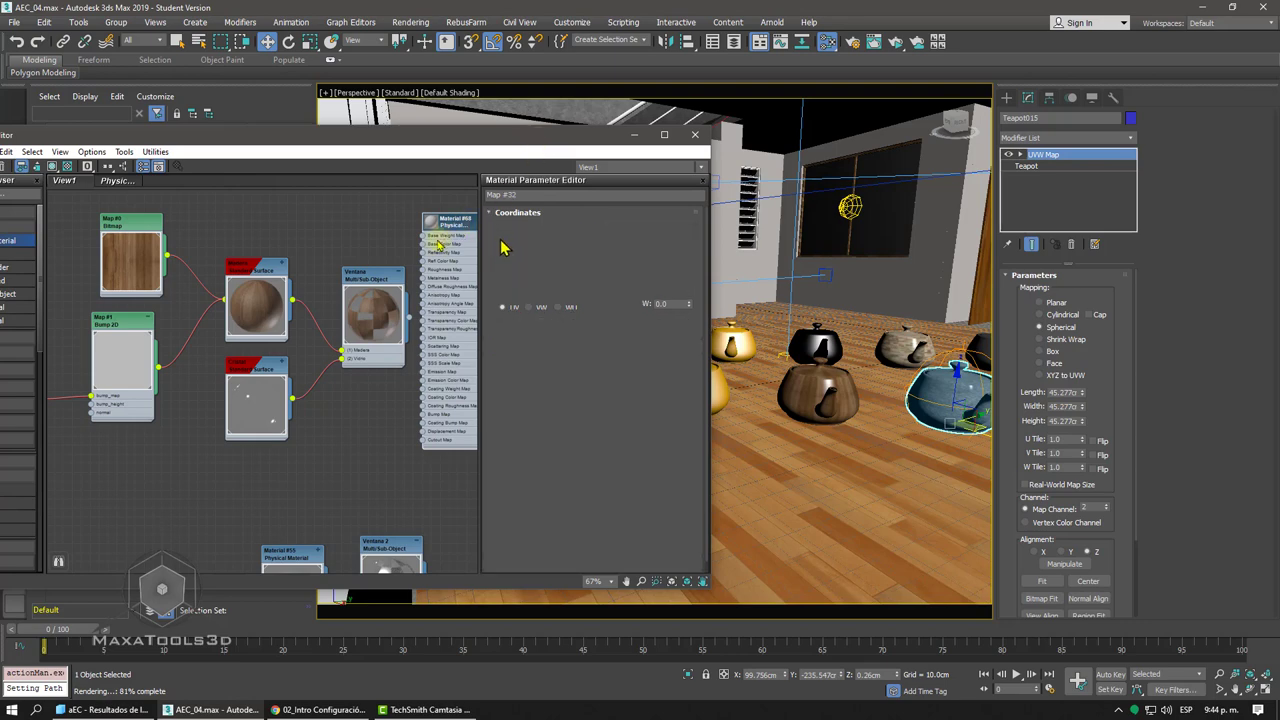
- Give the new Material #68 the Hot Dog w. Ketchup preset
double_click(454, 229)
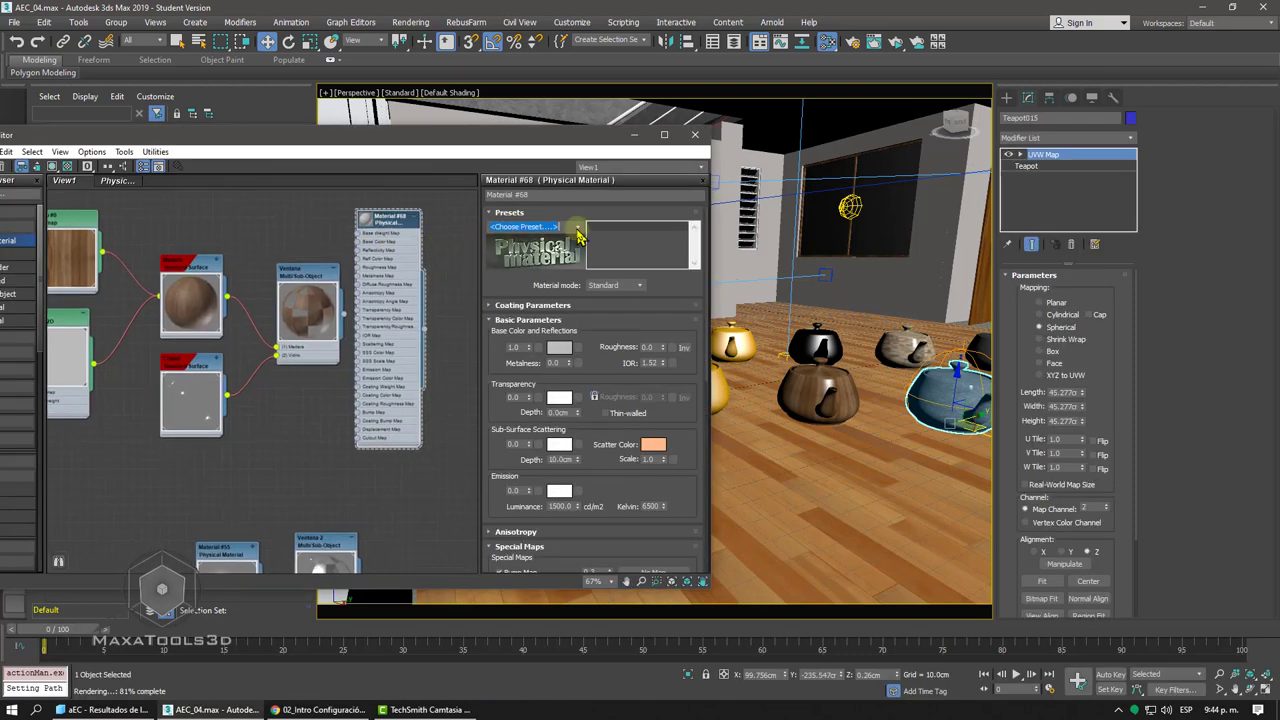
click(578, 228)
scroll(549, 360, down, 1)
scroll(549, 362, down, 1)
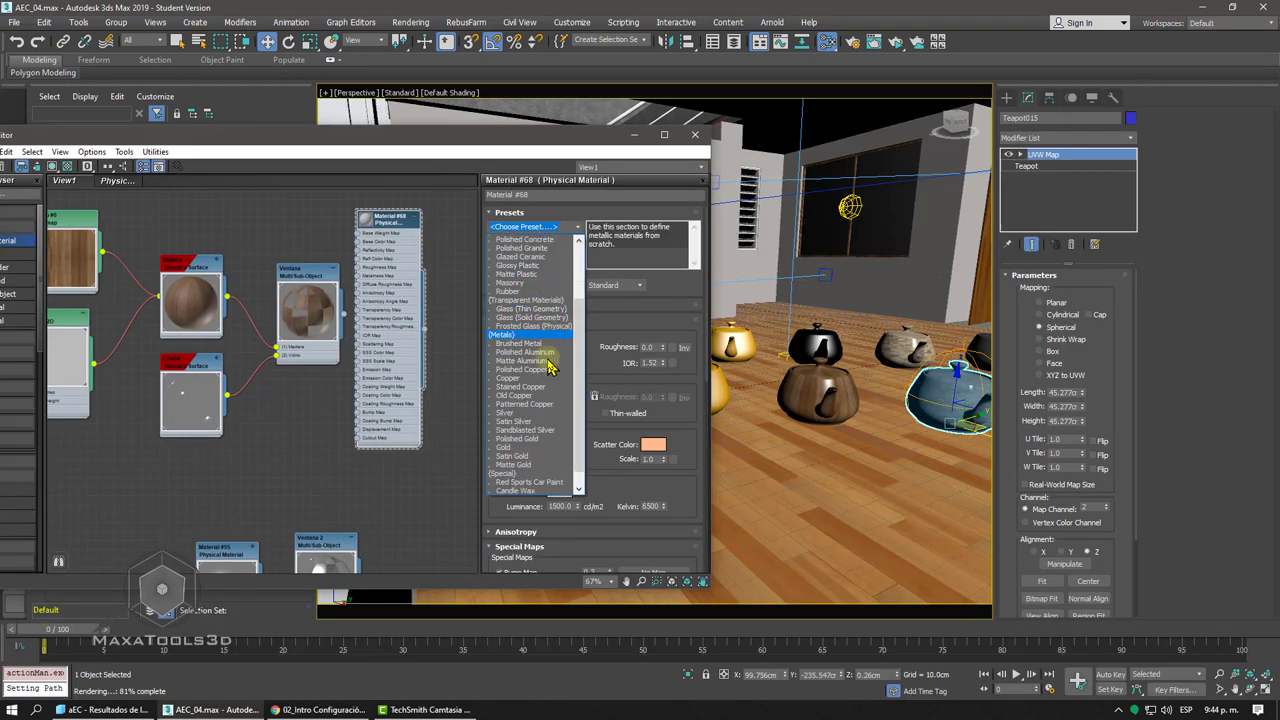
scroll(549, 365, down, 2)
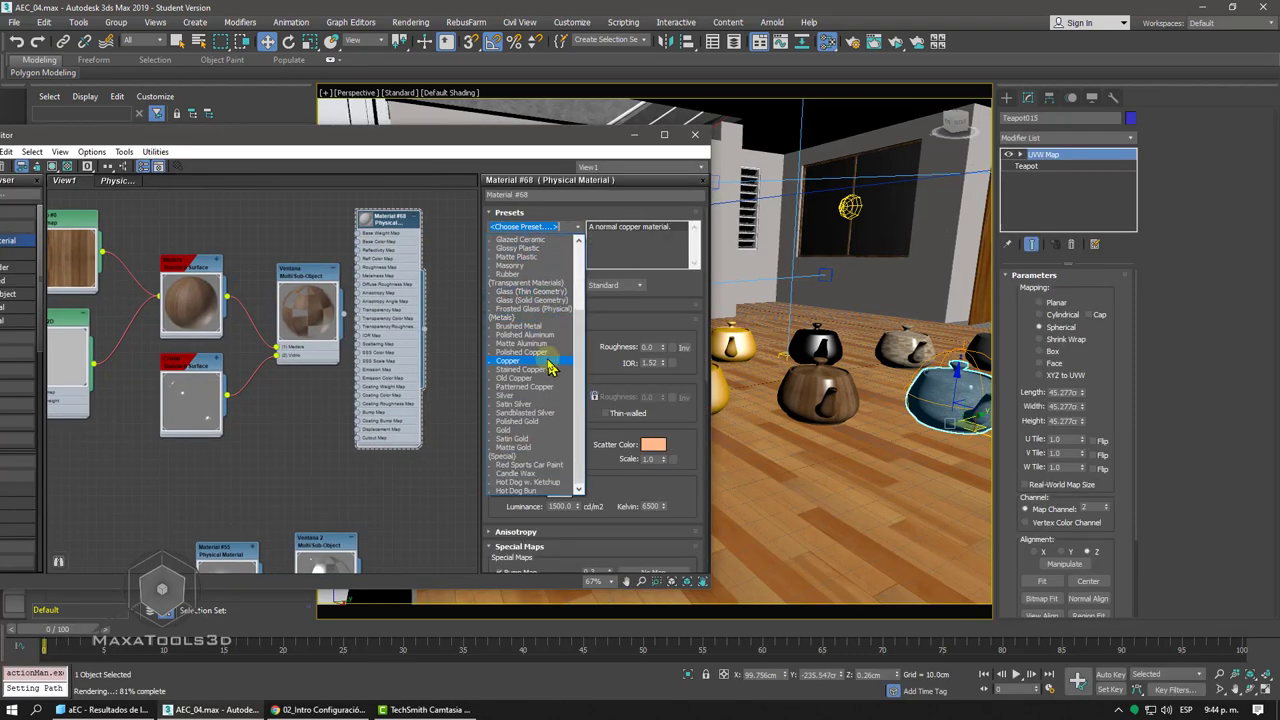
click(522, 480)
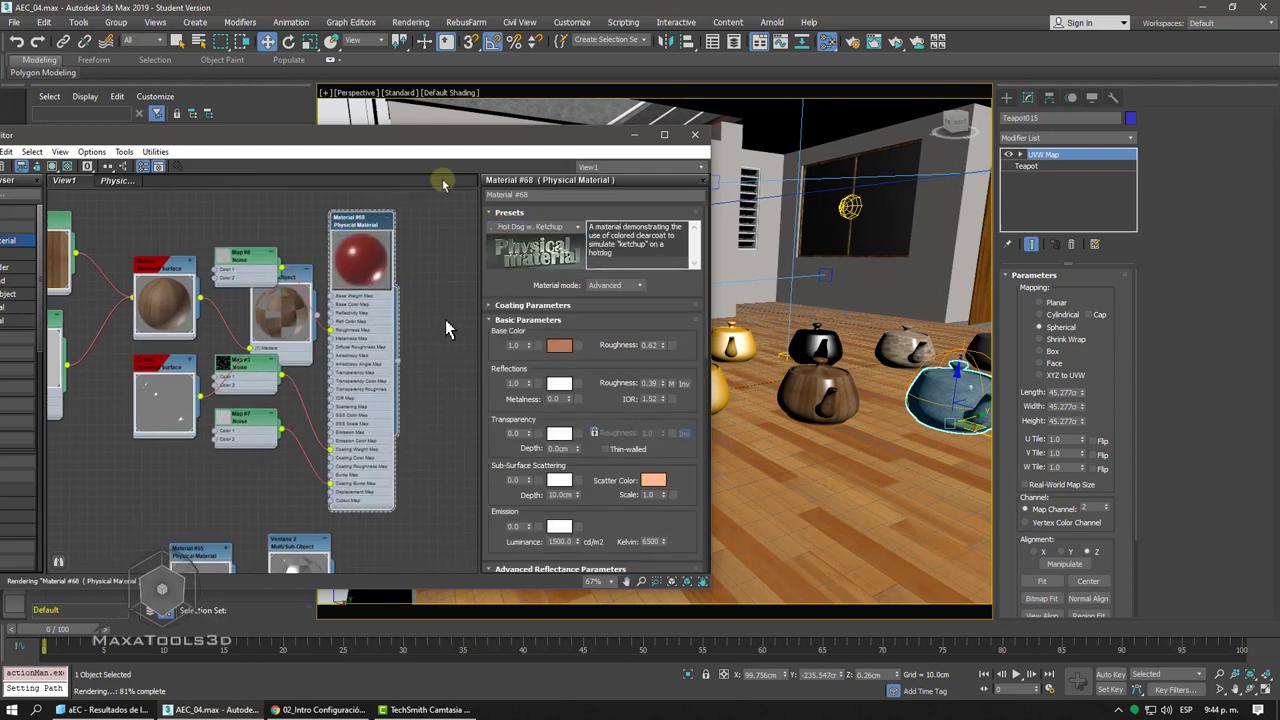
- Assign Material #68 to the gold teapot
drag(541, 137, 378, 150)
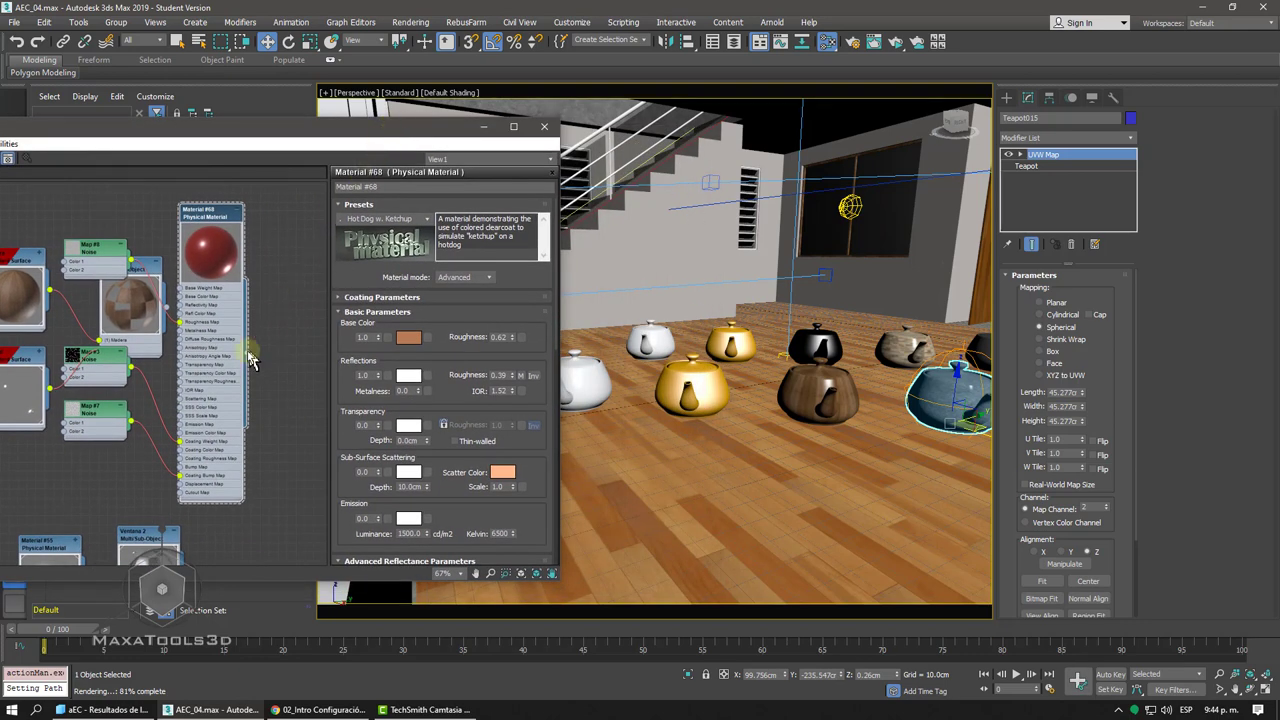
drag(673, 390, 674, 391)
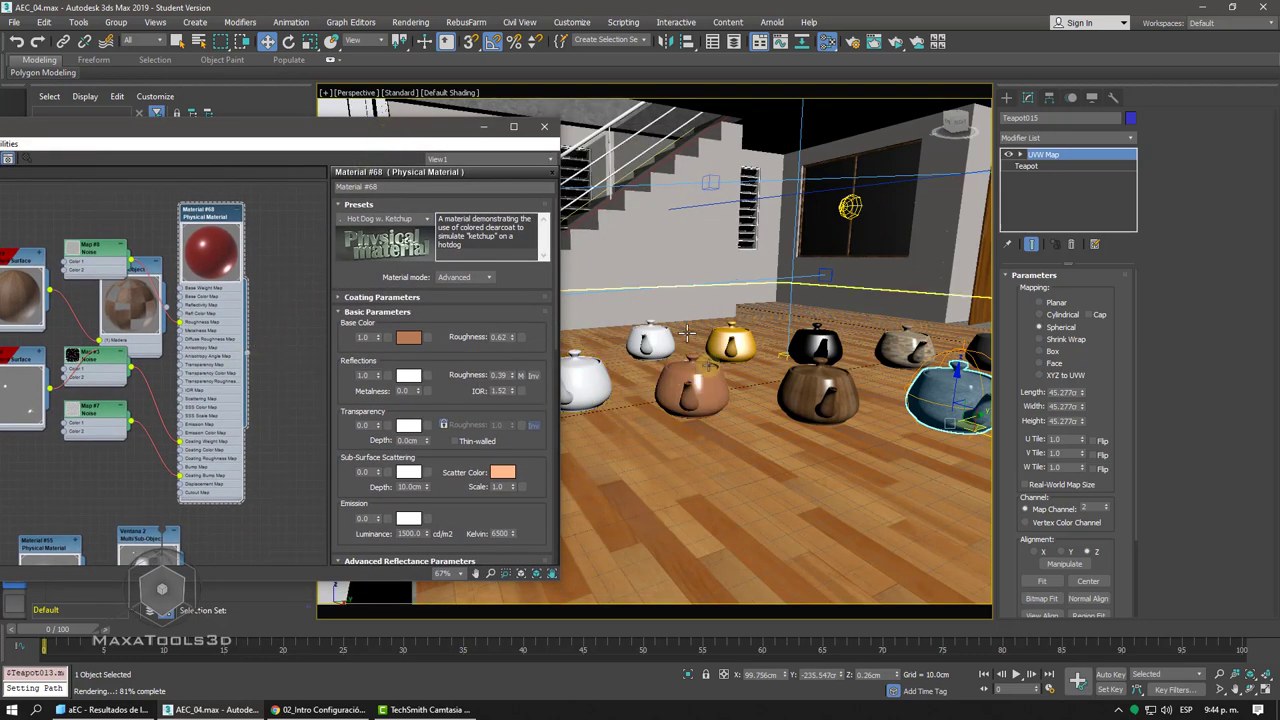
mouse_move(674, 391)
middle_down()
mouse_move(722, 340)
mouse_move(745, 358)
middle_up()
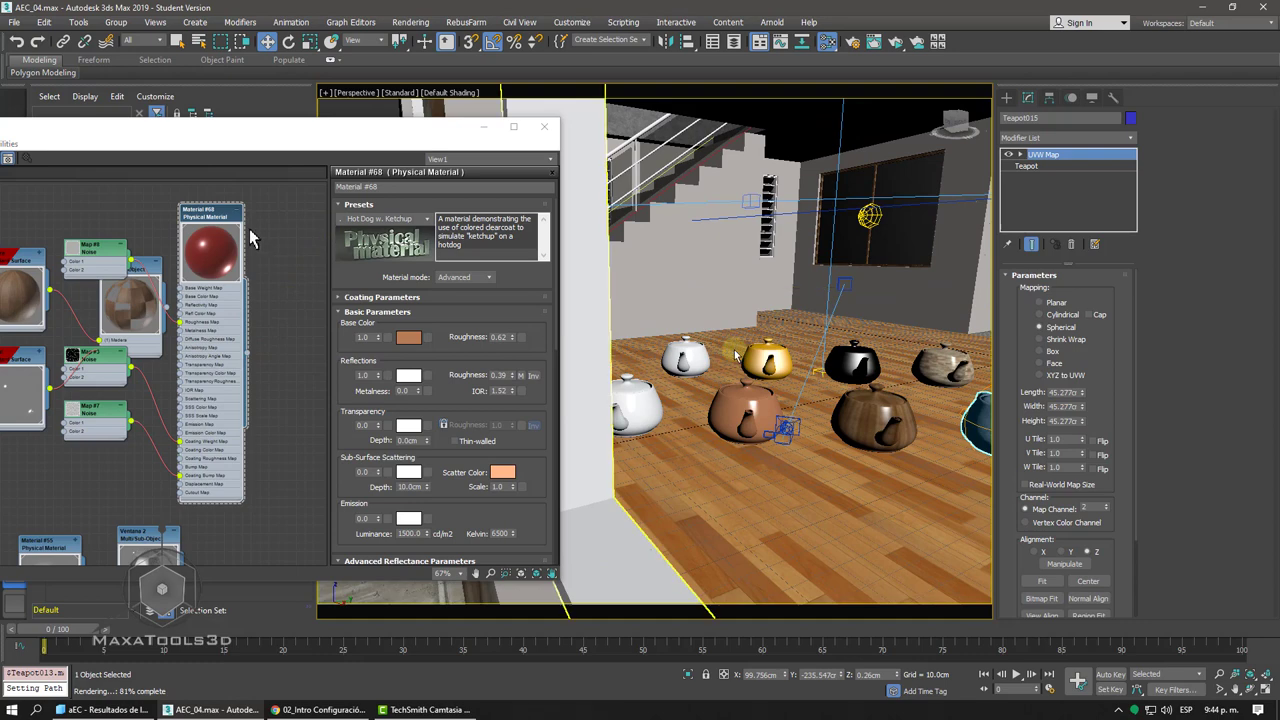
middle_drag(255, 239, 181, 246)
- Duplicate the material as Material #69, give it the Old Copper preset, and apply it to a teapot
shift+drag(127, 238, 257, 248)
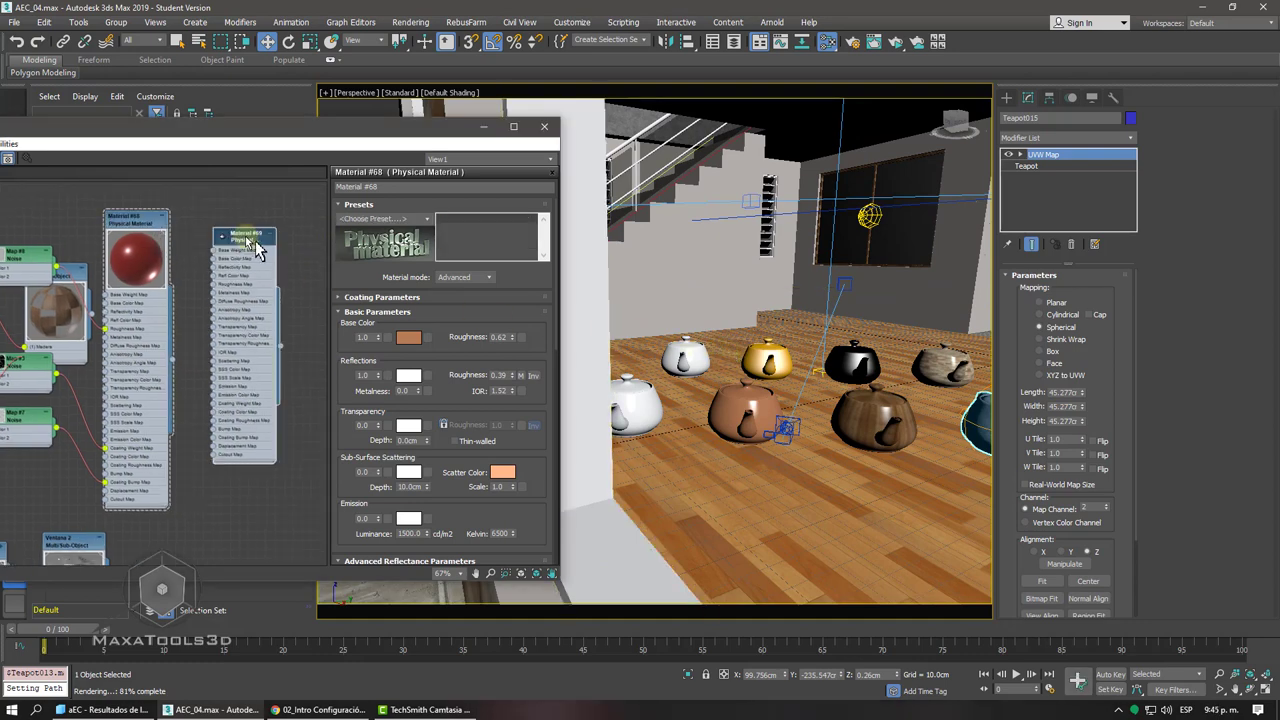
click(428, 220)
mouse_move(358, 361)
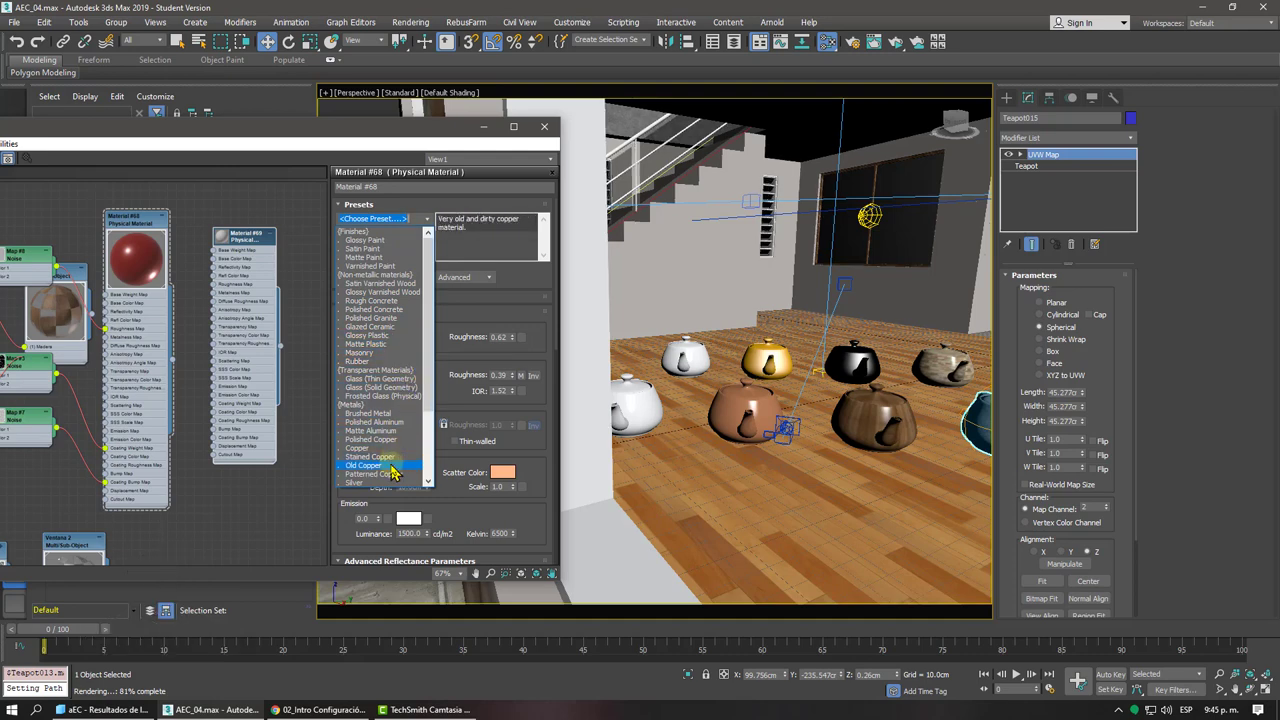
click(391, 467)
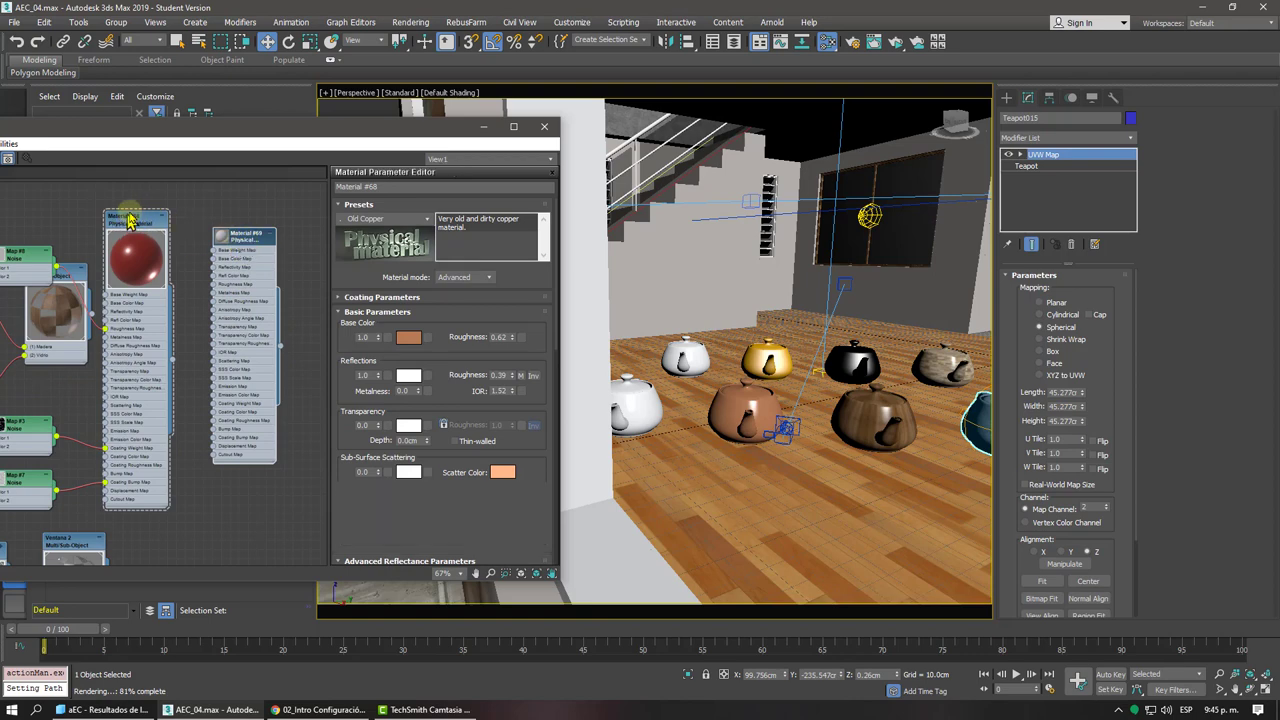
click(245, 235)
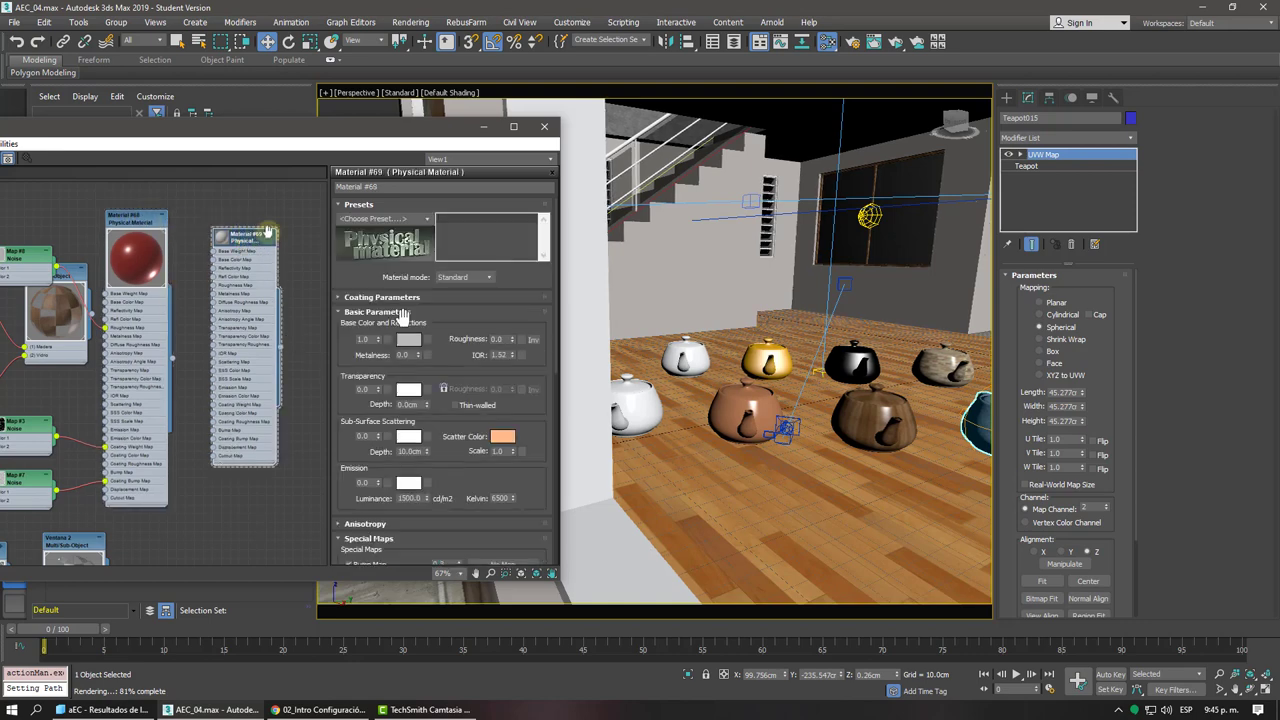
click(426, 218)
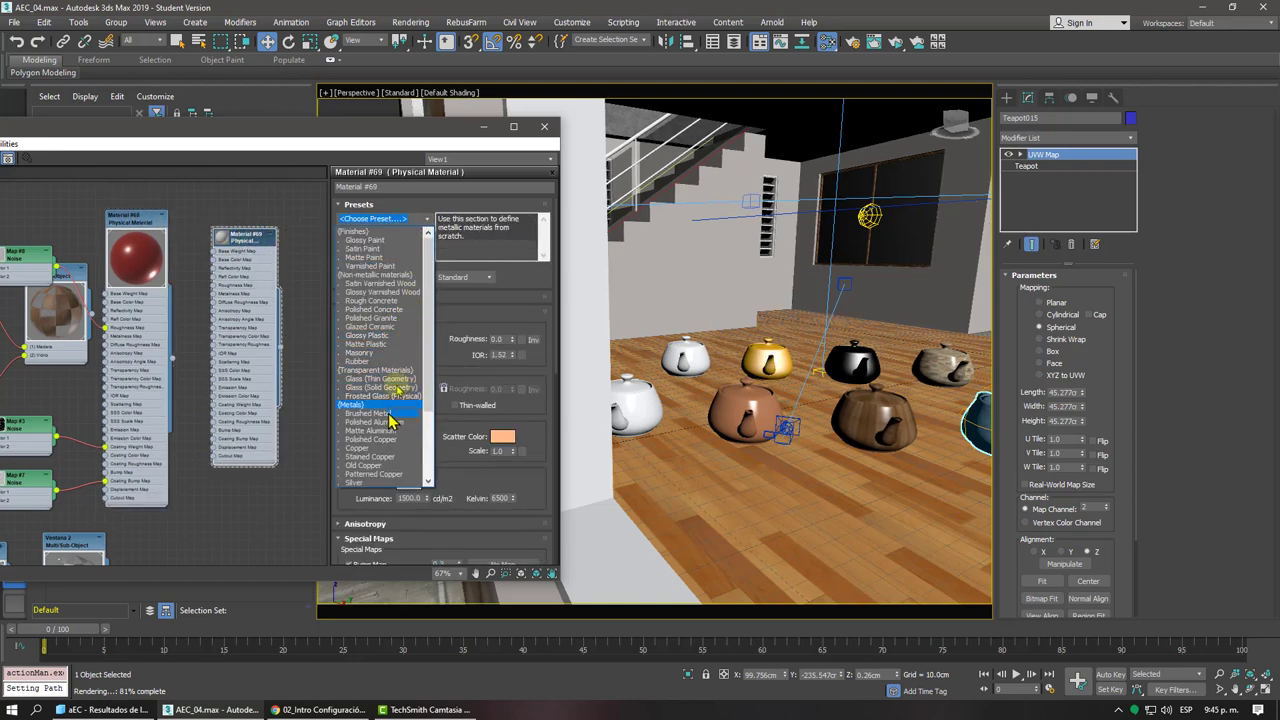
click(390, 465)
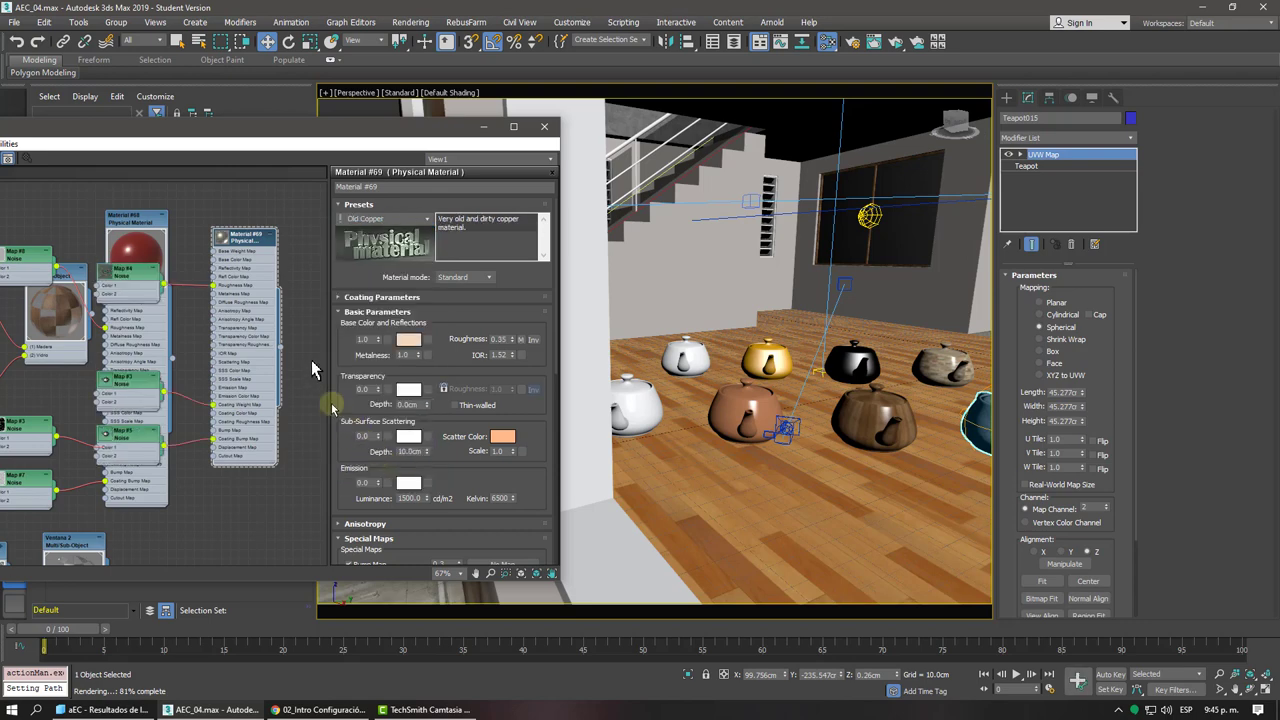
drag(631, 416, 632, 415)
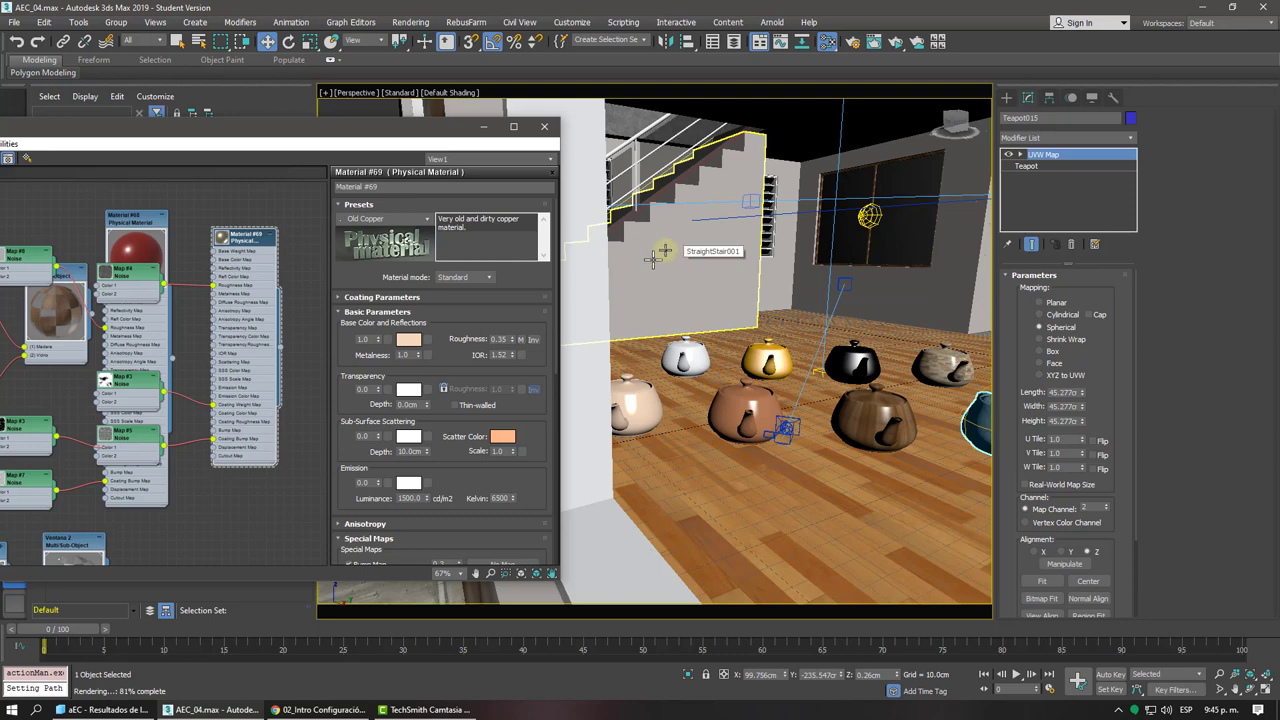
- View the scene through PhysCamera002 Interior and close the Slate Material Editor
drag(645, 242, 651, 237)
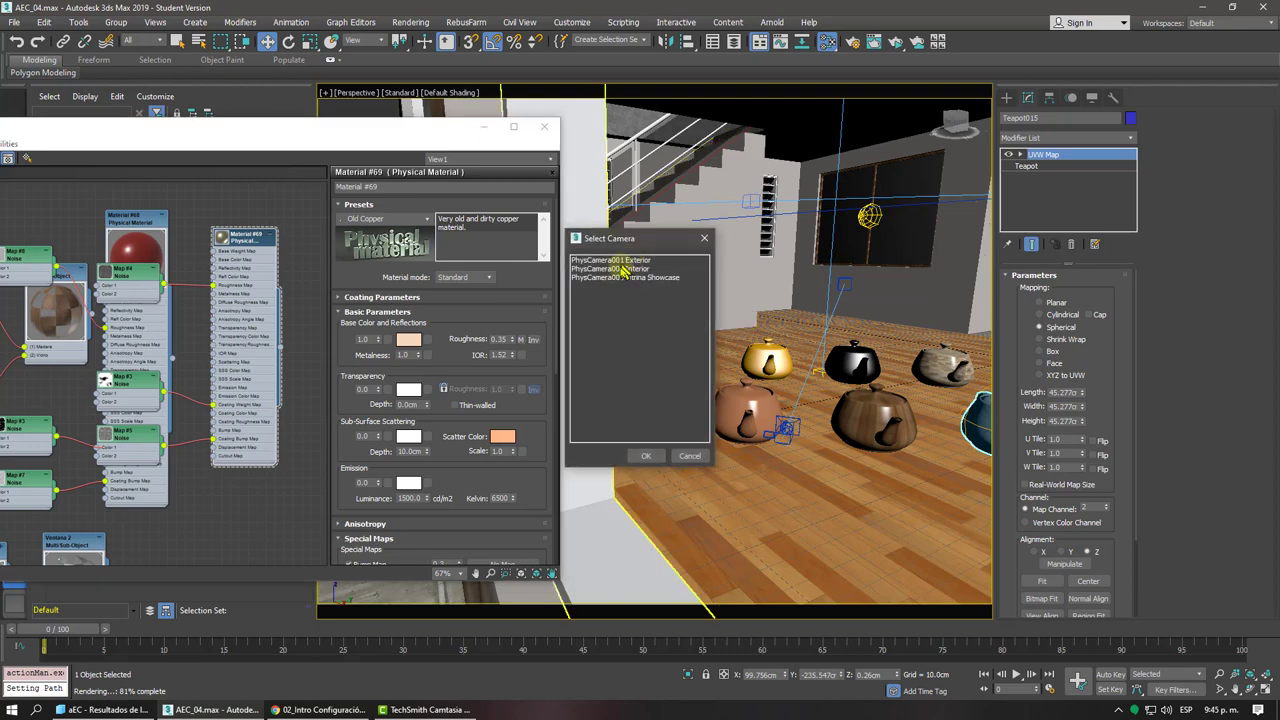
click(646, 455)
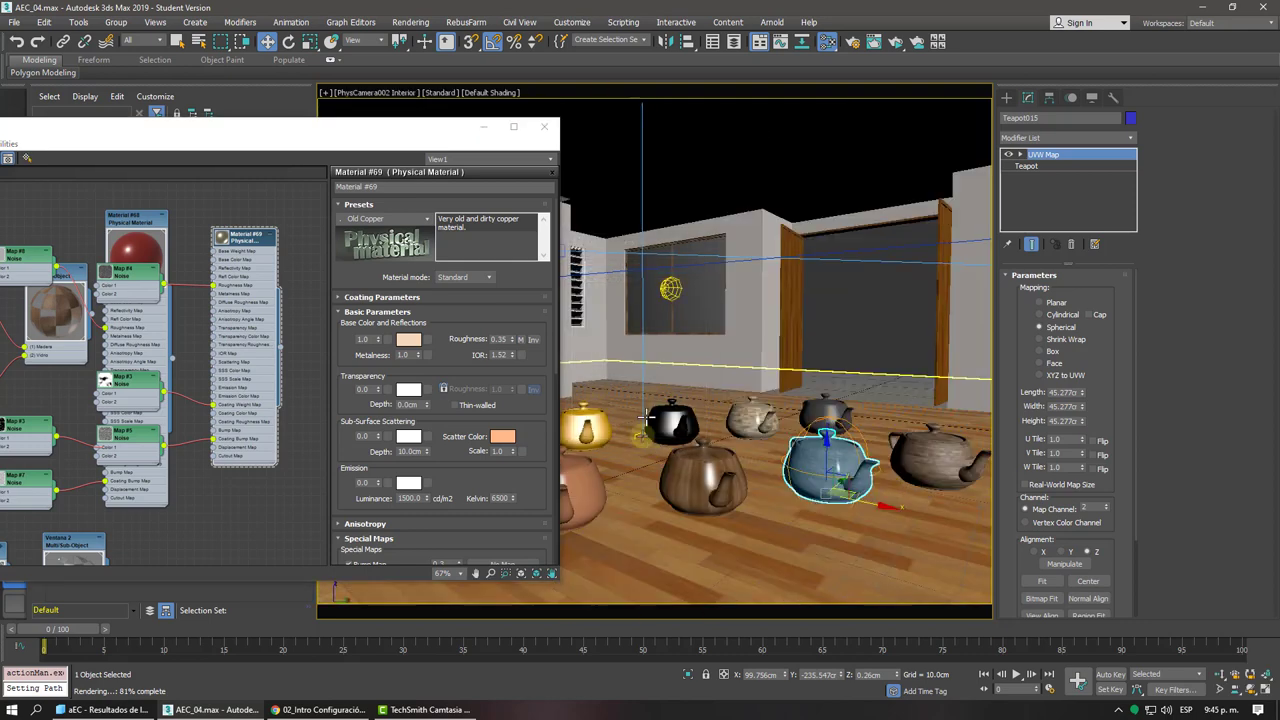
click(545, 128)
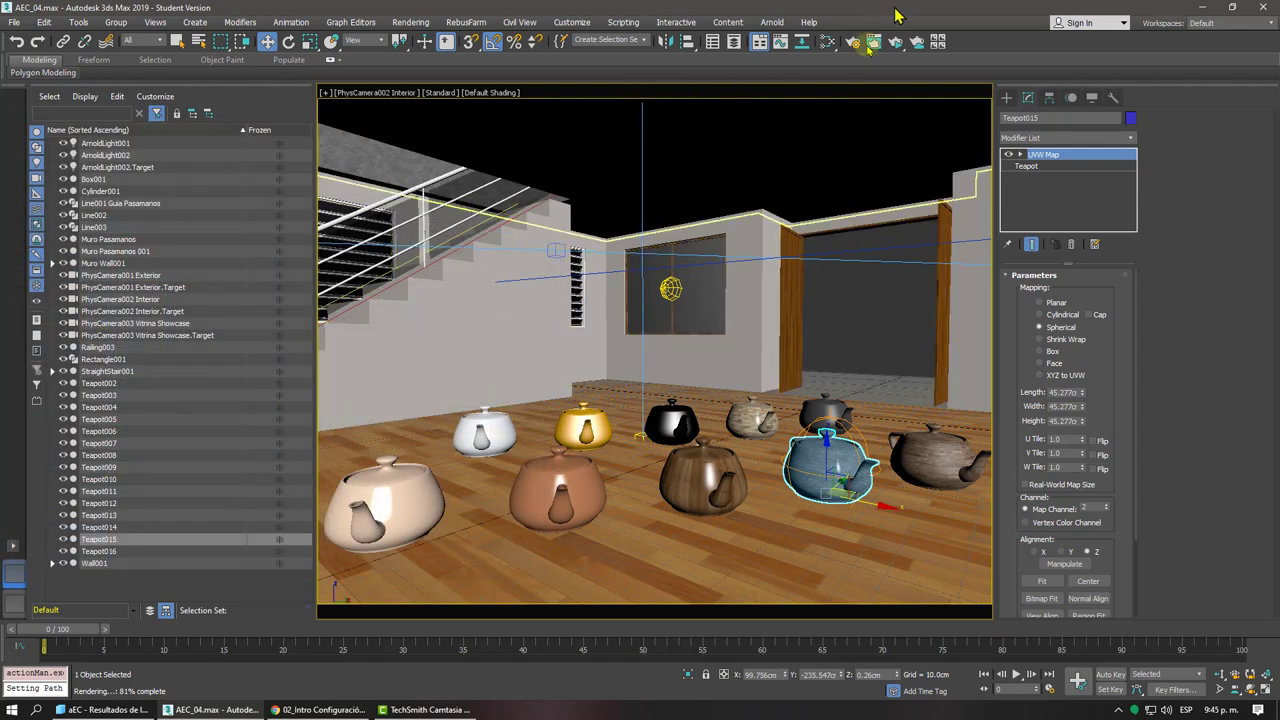
click(896, 42)
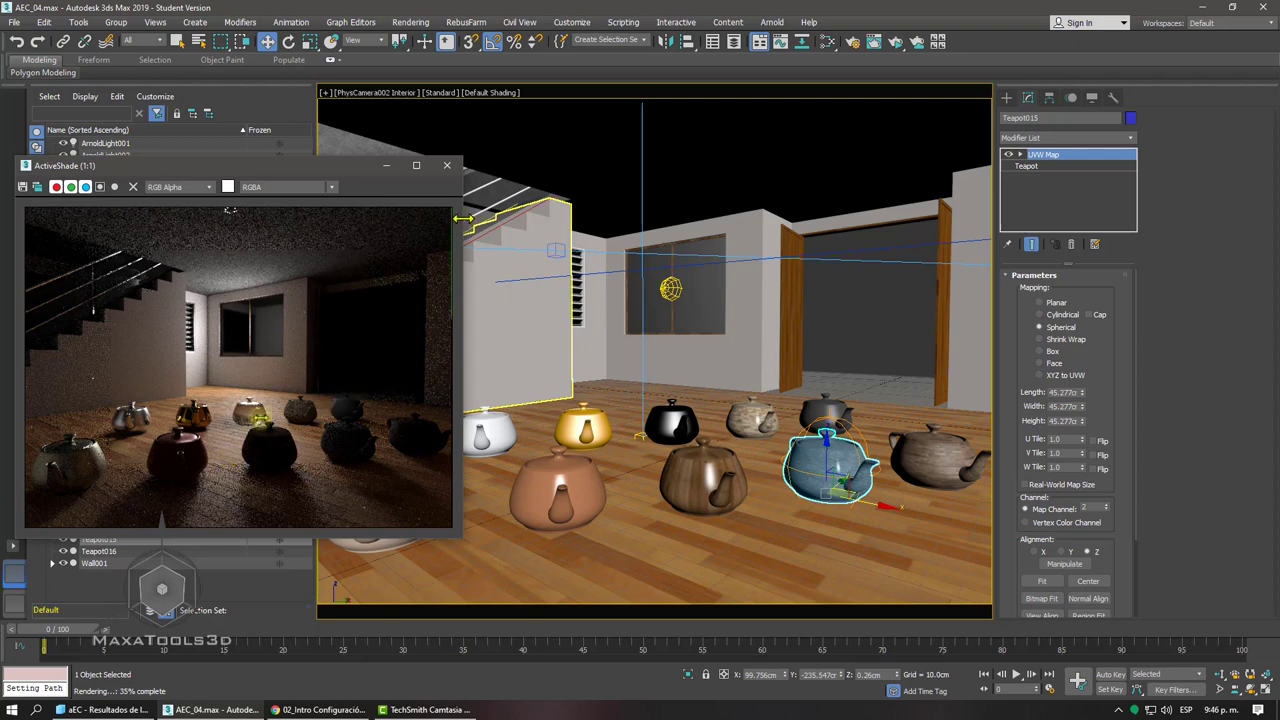
click(447, 168)
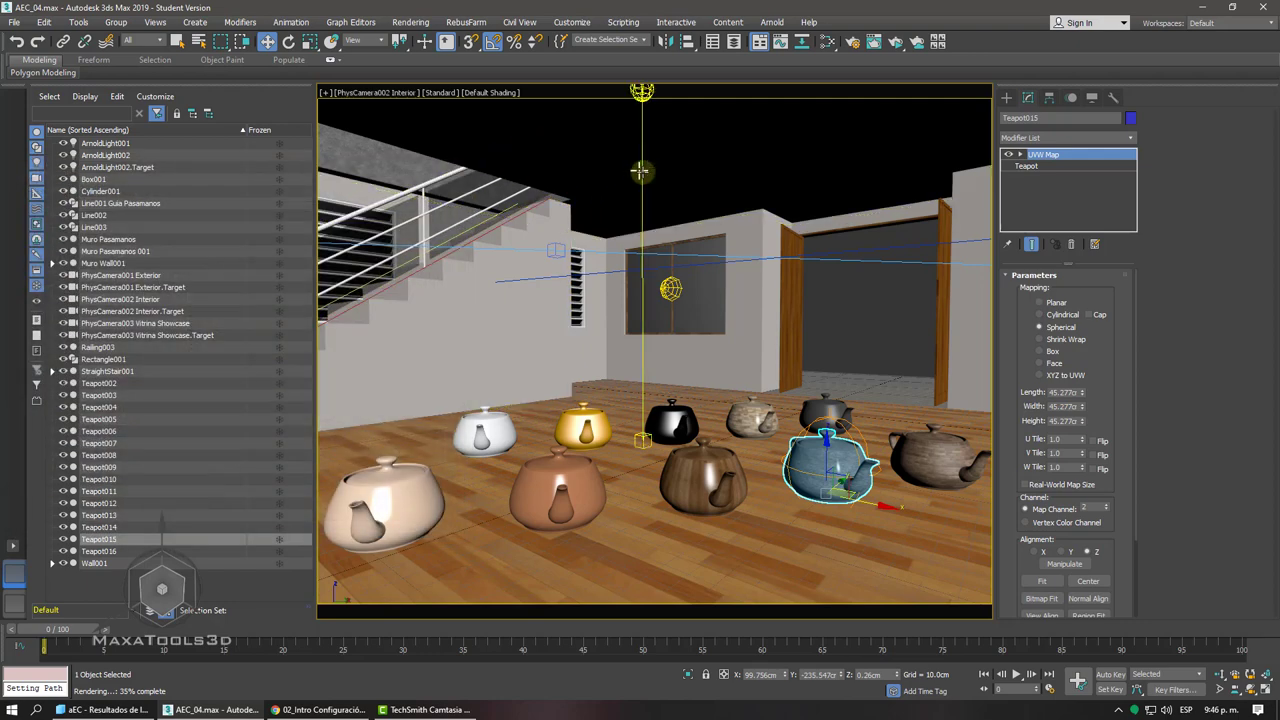
- Clone ArnoldLight002 as ArnoldLight003, moving the copy toward the stair wall
click(642, 172)
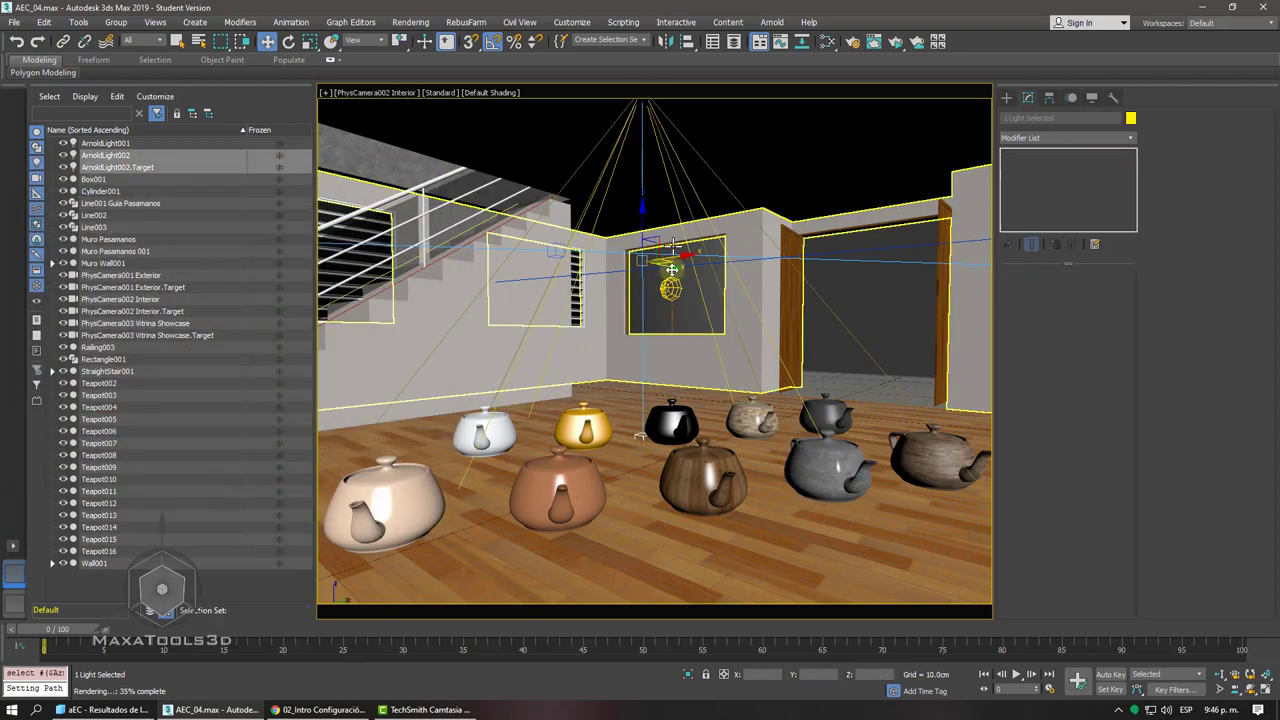
mouse_move(669, 268)
mouse_down()
mouse_move(525, 281)
mouse_move(528, 245)
mouse_move(712, 240)
mouse_up()
click(642, 416)
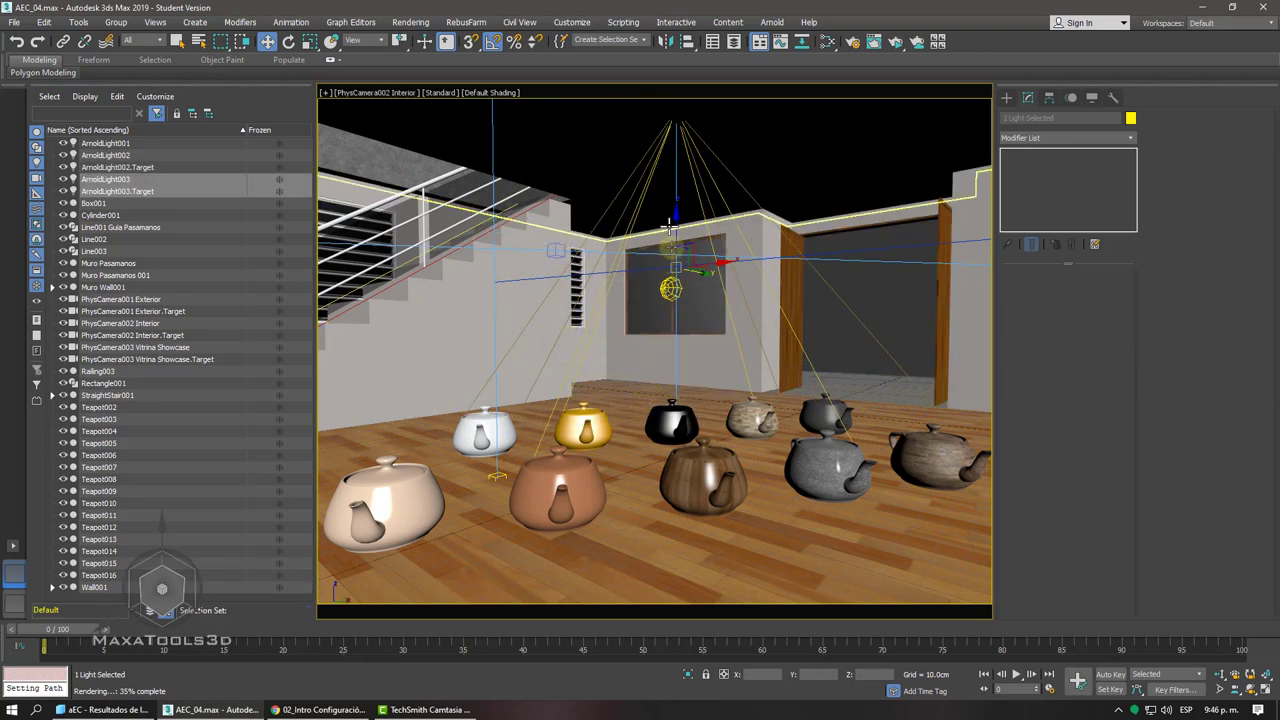
- Lower both Arnold lights slightly and reopen the ActiveShade preview
drag(676, 240, 676, 240)
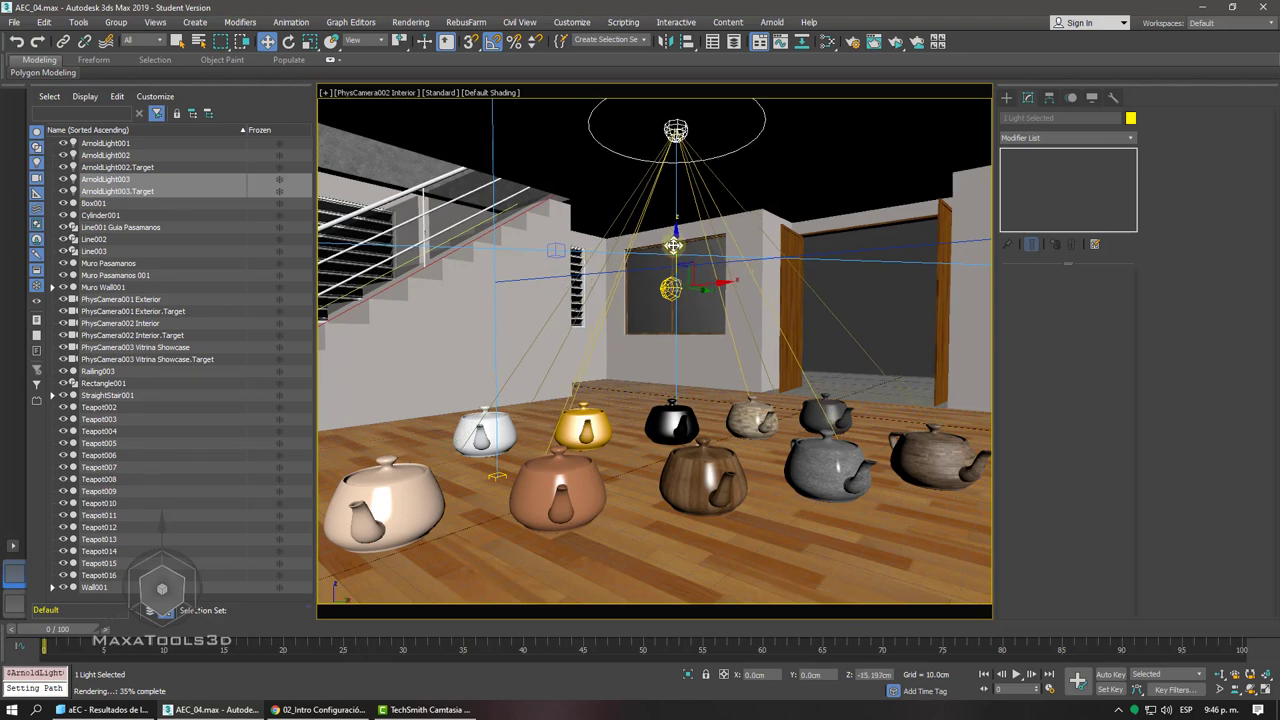
drag(497, 188, 492, 210)
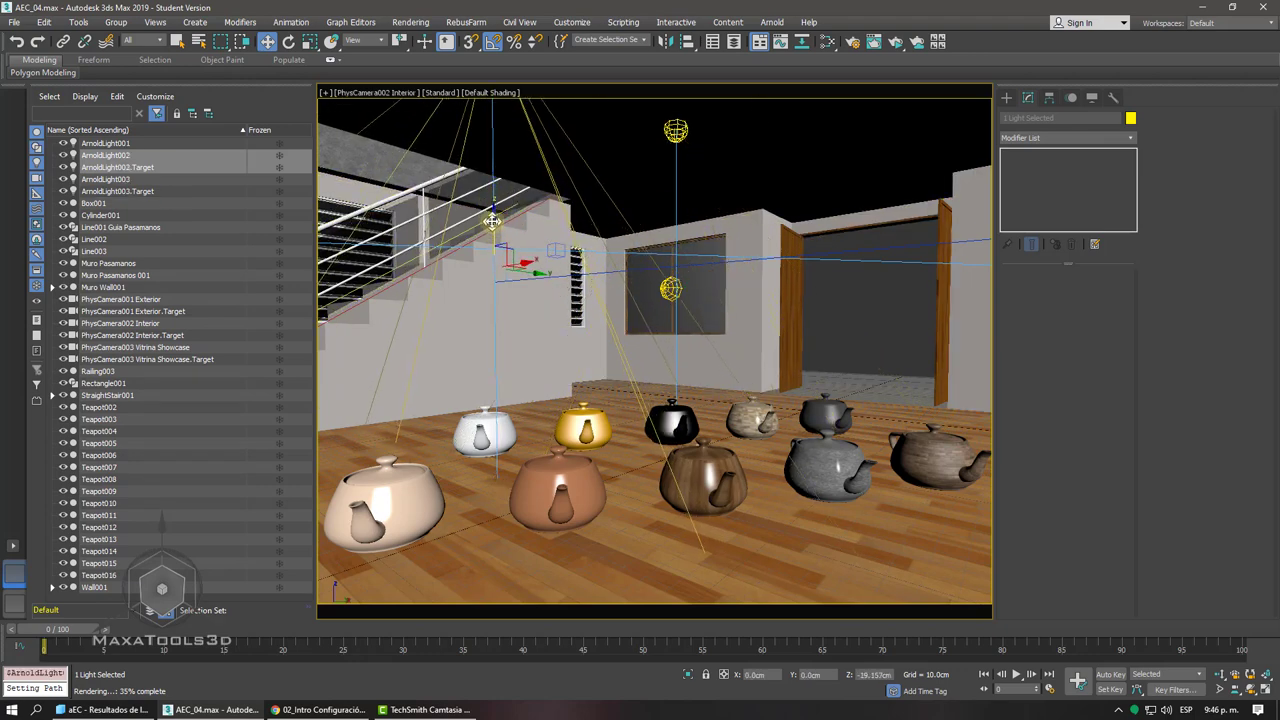
click(886, 43)
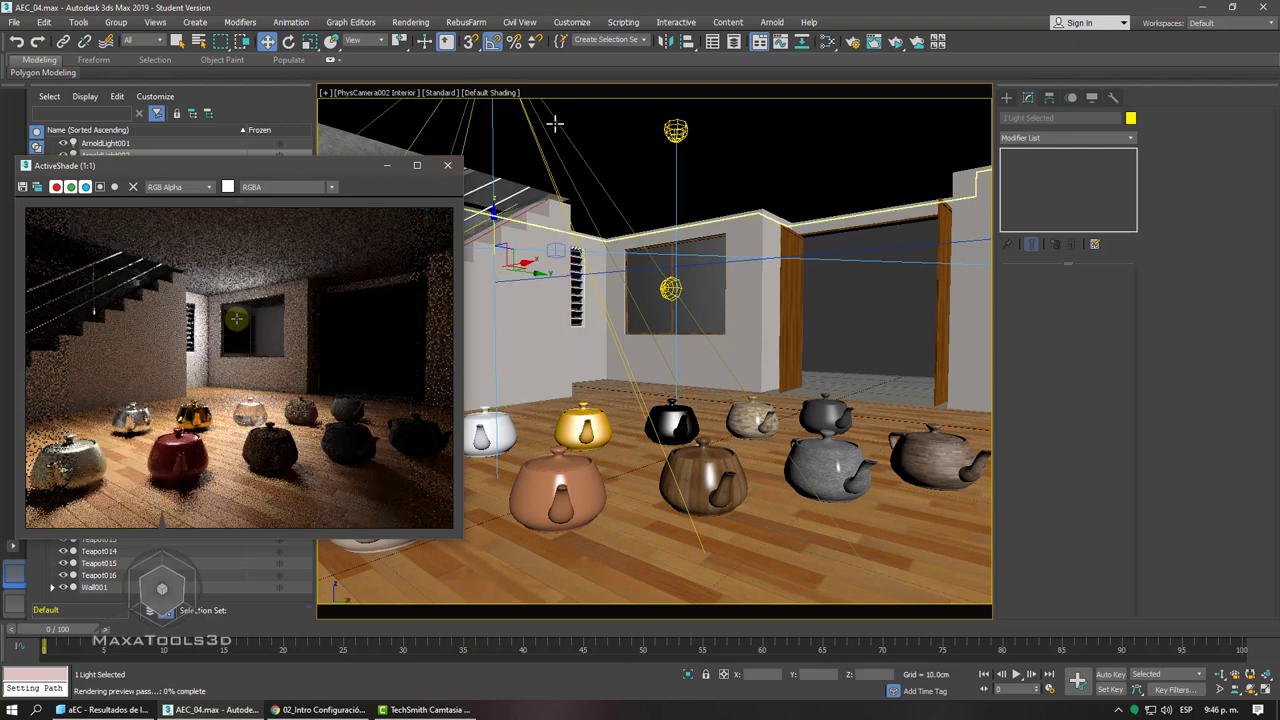
- Make ArnoldLight003 a Cylinder light with a 12.338 cm radius and lower it toward the floor
click(677, 131)
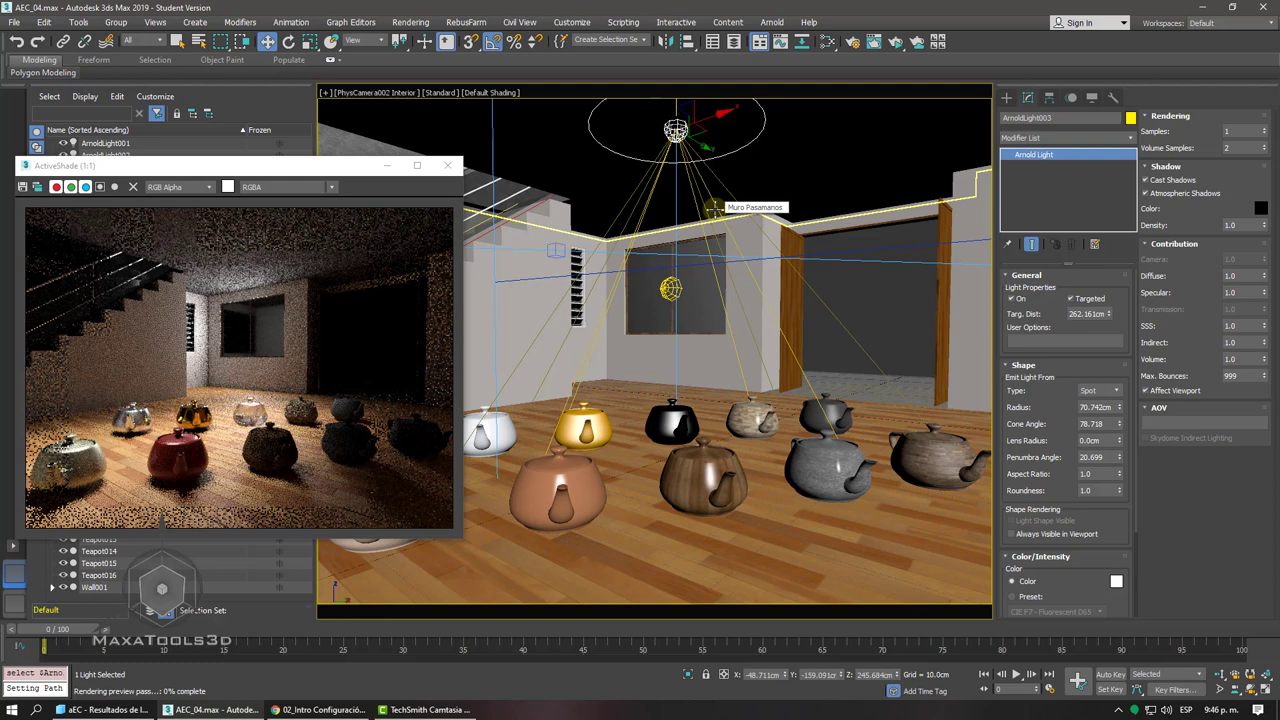
click(1116, 392)
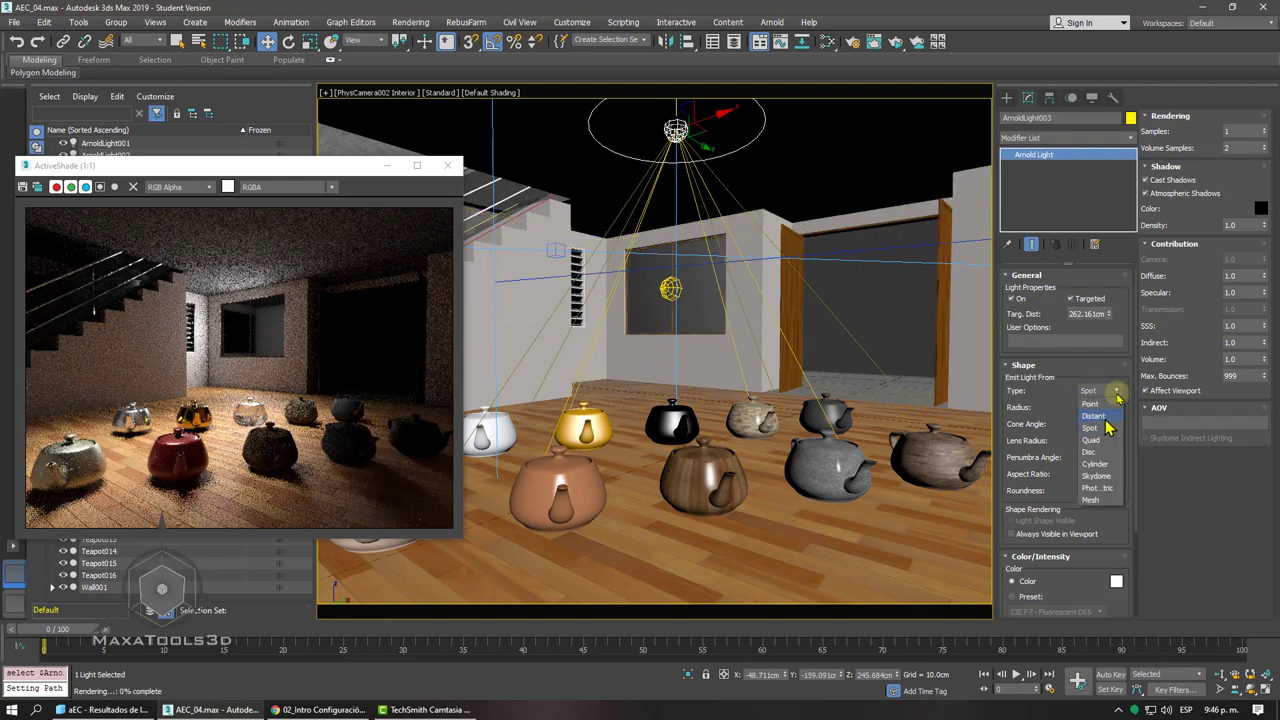
click(1096, 465)
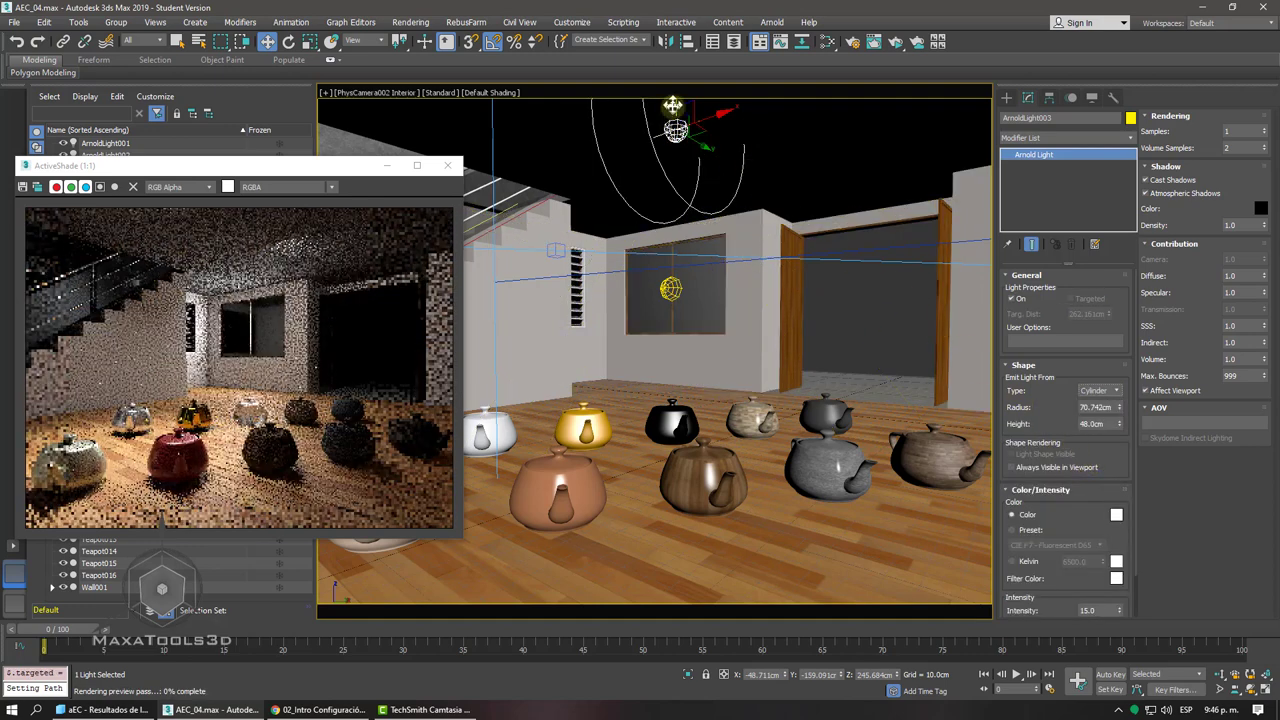
mouse_move(672, 114)
mouse_down()
mouse_move(681, 211)
mouse_move(682, 191)
mouse_up()
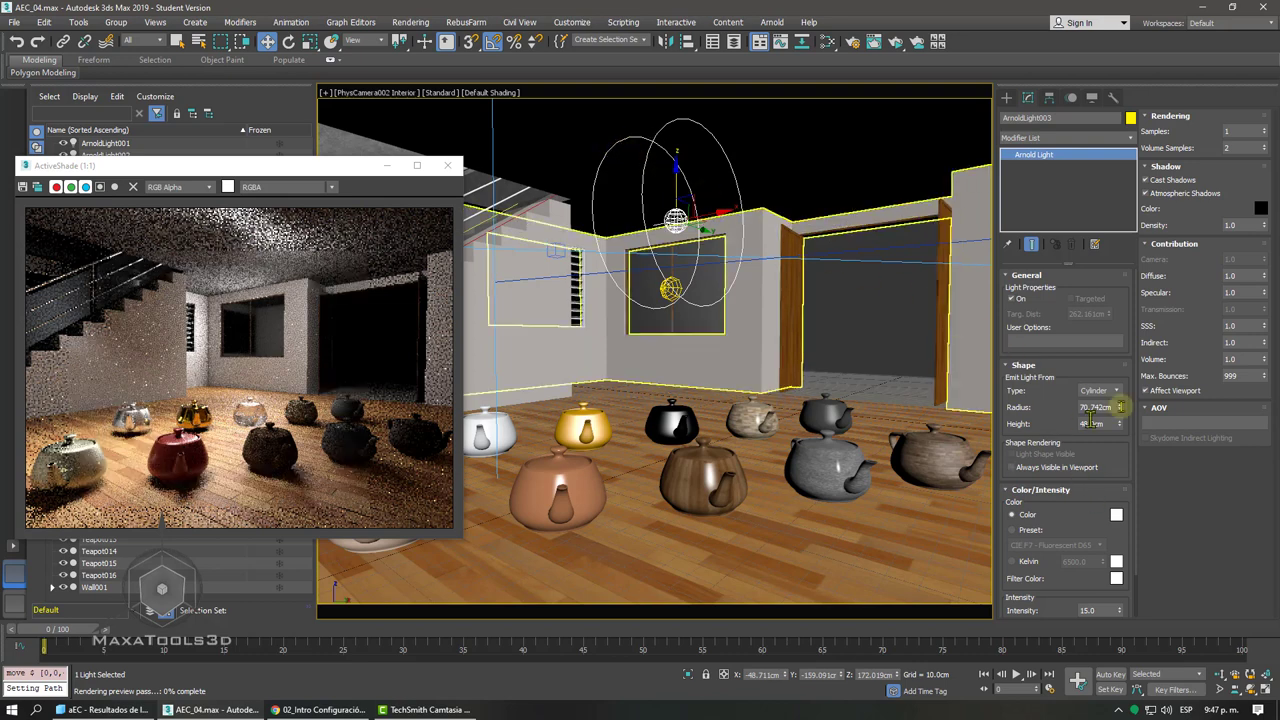
drag(1120, 407, 1101, 562)
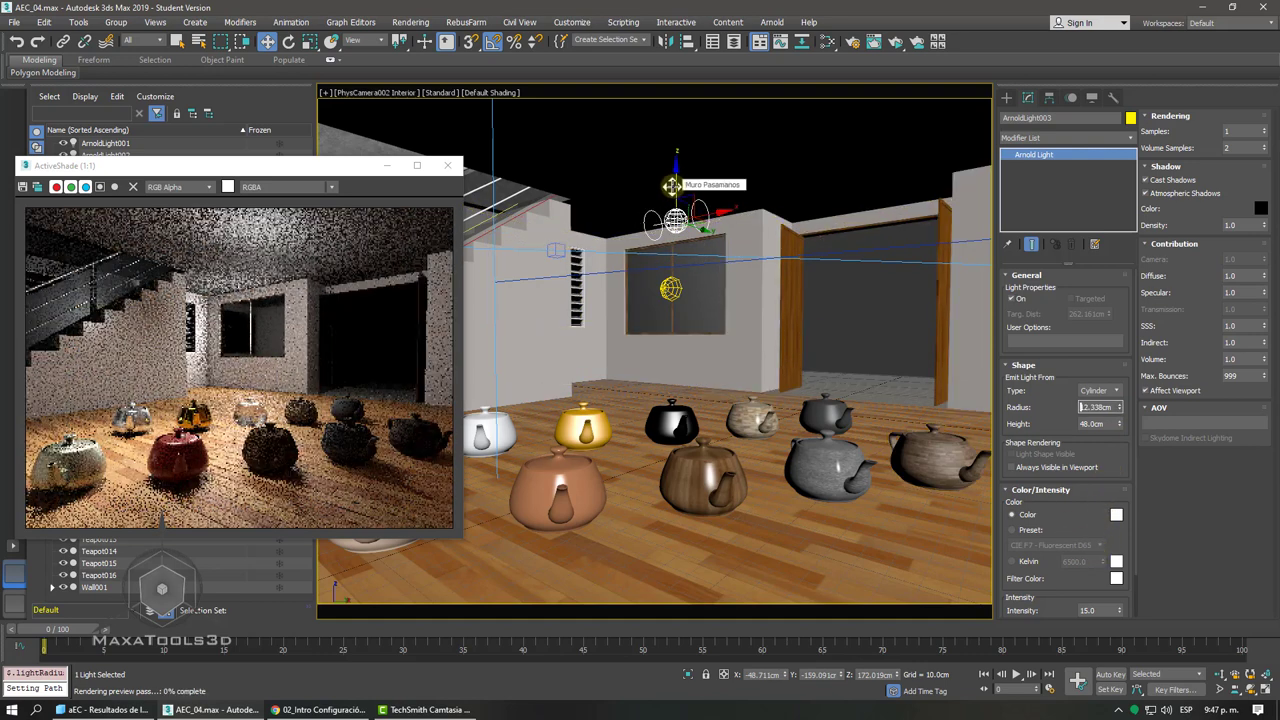
mouse_move(670, 185)
mouse_down()
mouse_move(660, 355)
mouse_move(703, 401)
mouse_up()
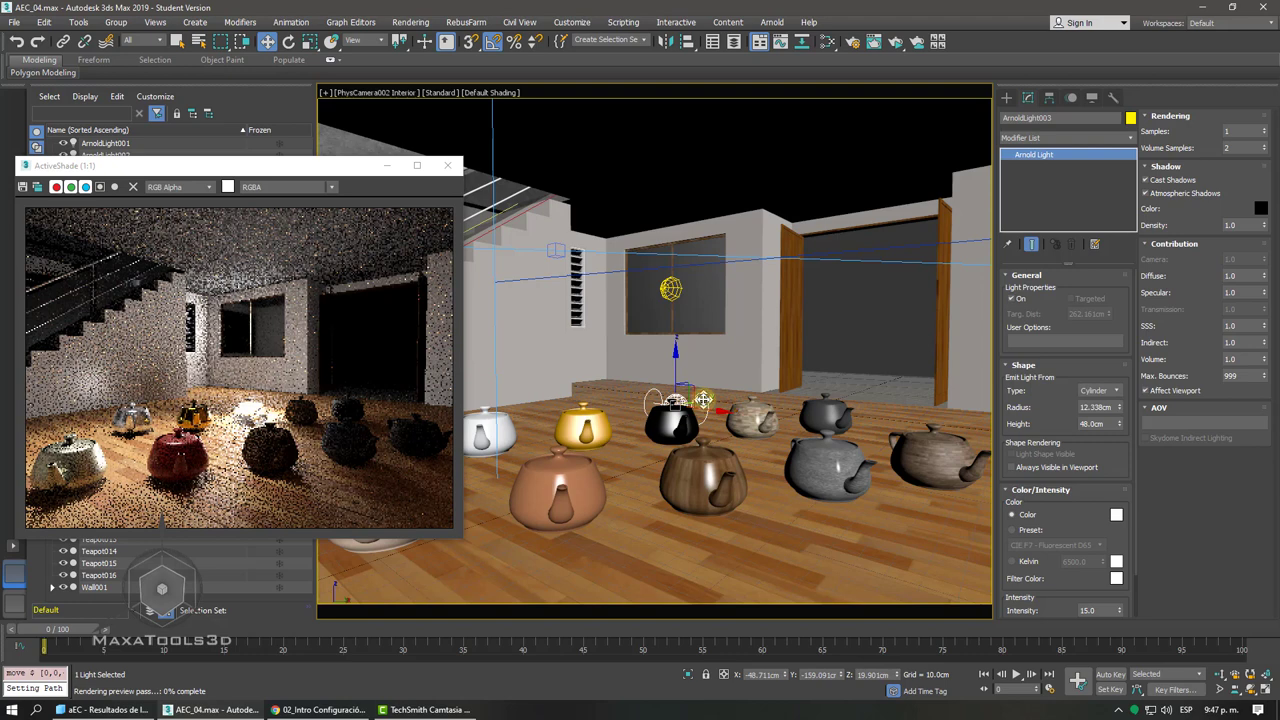
- Slide the cylinder light among the front-row teapots, between the black and brown ones, at Z 38.59 cm
drag(703, 400, 797, 376)
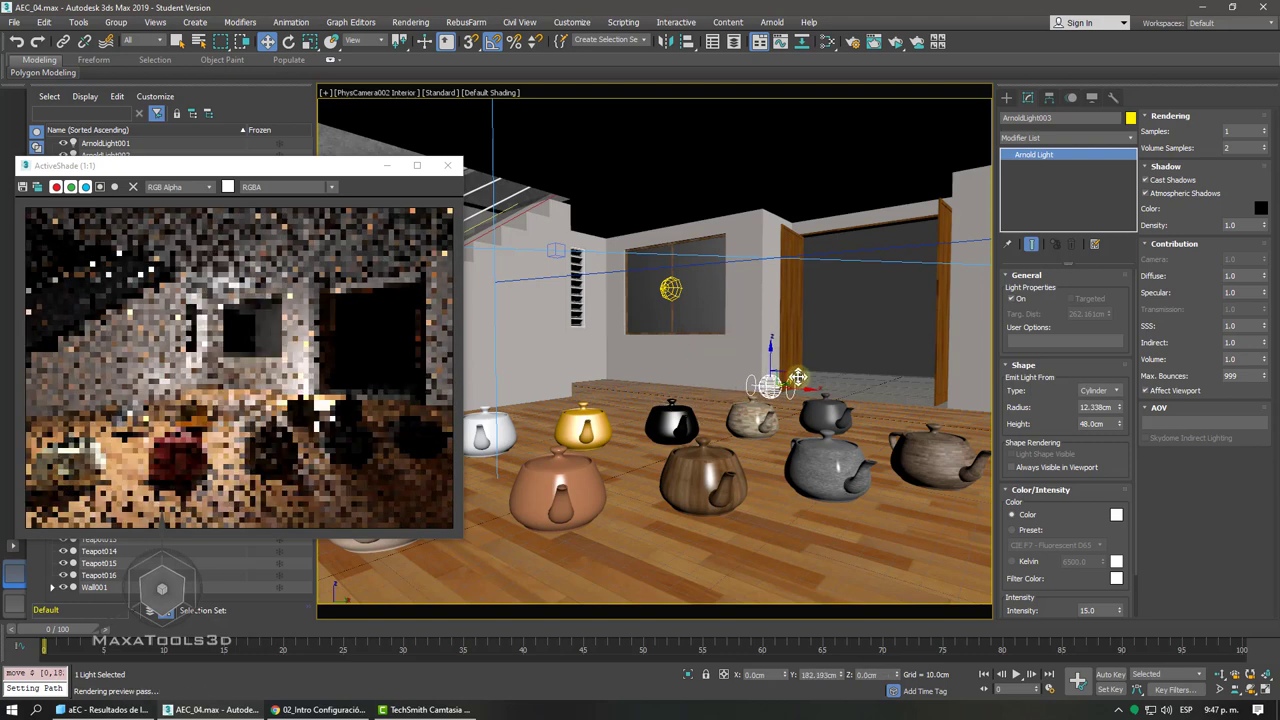
mouse_move(797, 376)
mouse_down()
mouse_move(651, 374)
mouse_move(652, 334)
mouse_up()
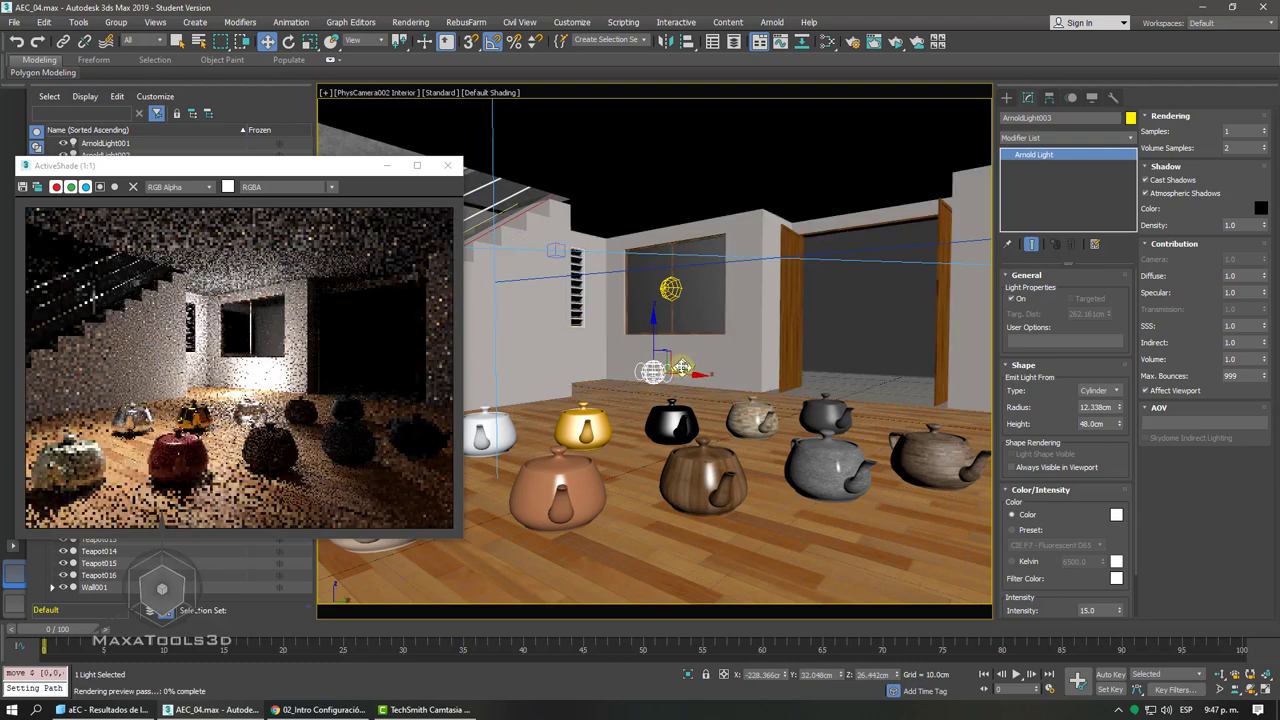
drag(681, 367, 717, 366)
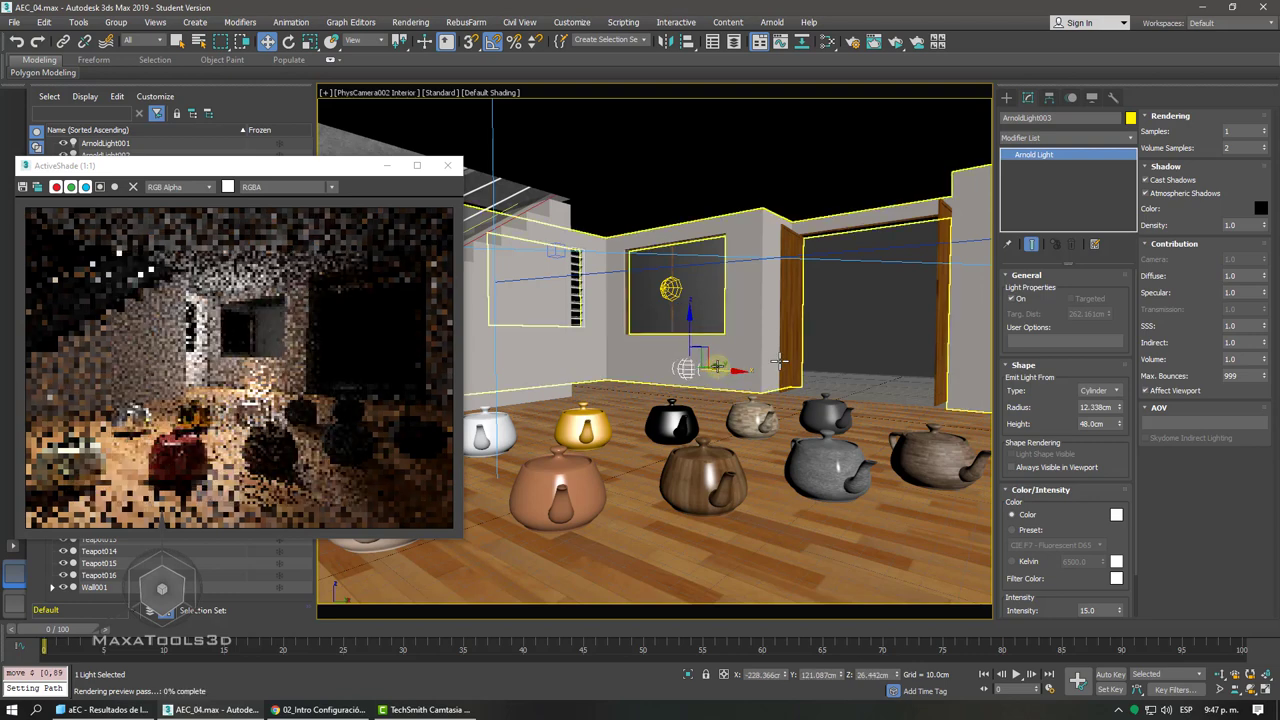
mouse_move(717, 367)
mouse_down()
mouse_move(680, 369)
mouse_move(733, 367)
mouse_move(777, 395)
mouse_up()
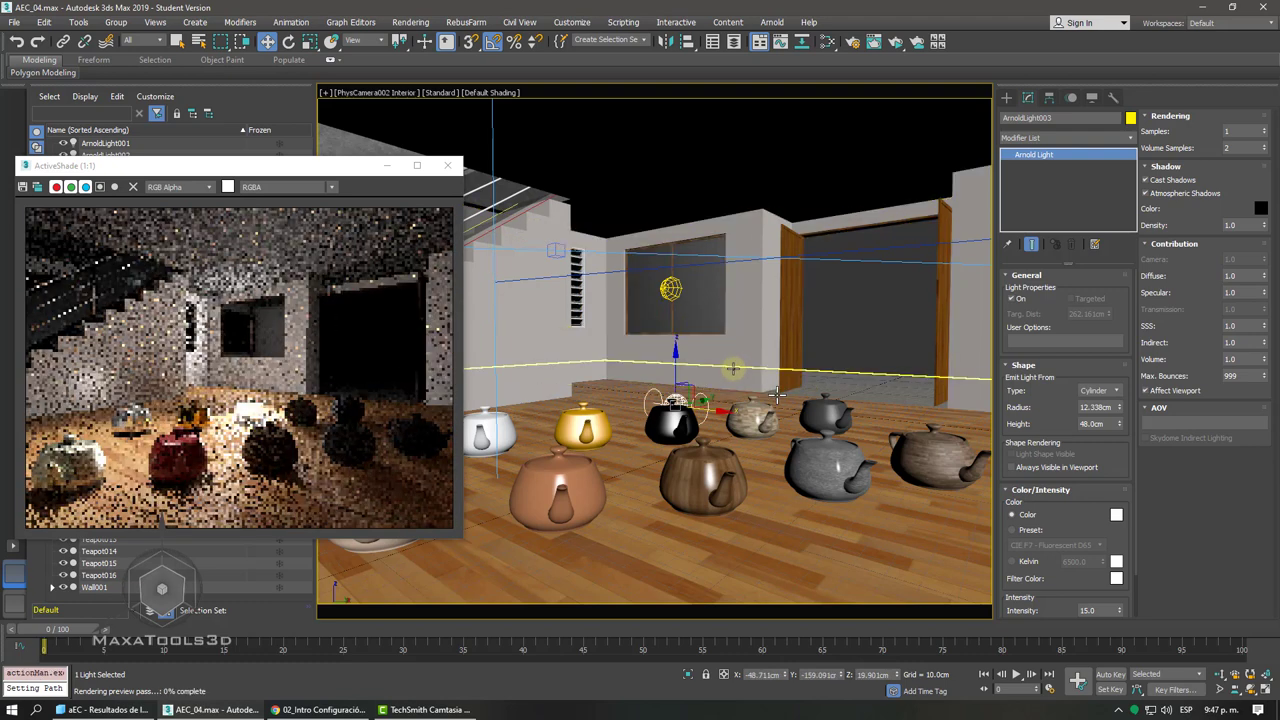
drag(777, 395, 871, 437)
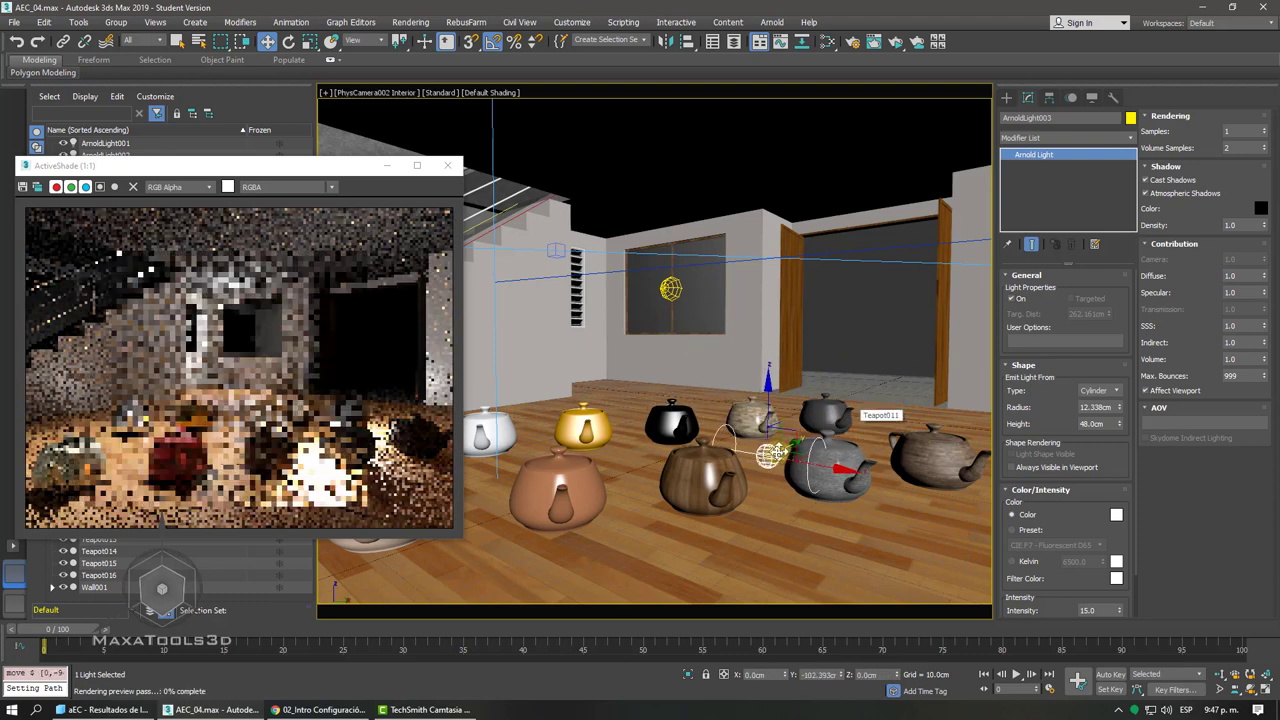
drag(822, 432, 675, 475)
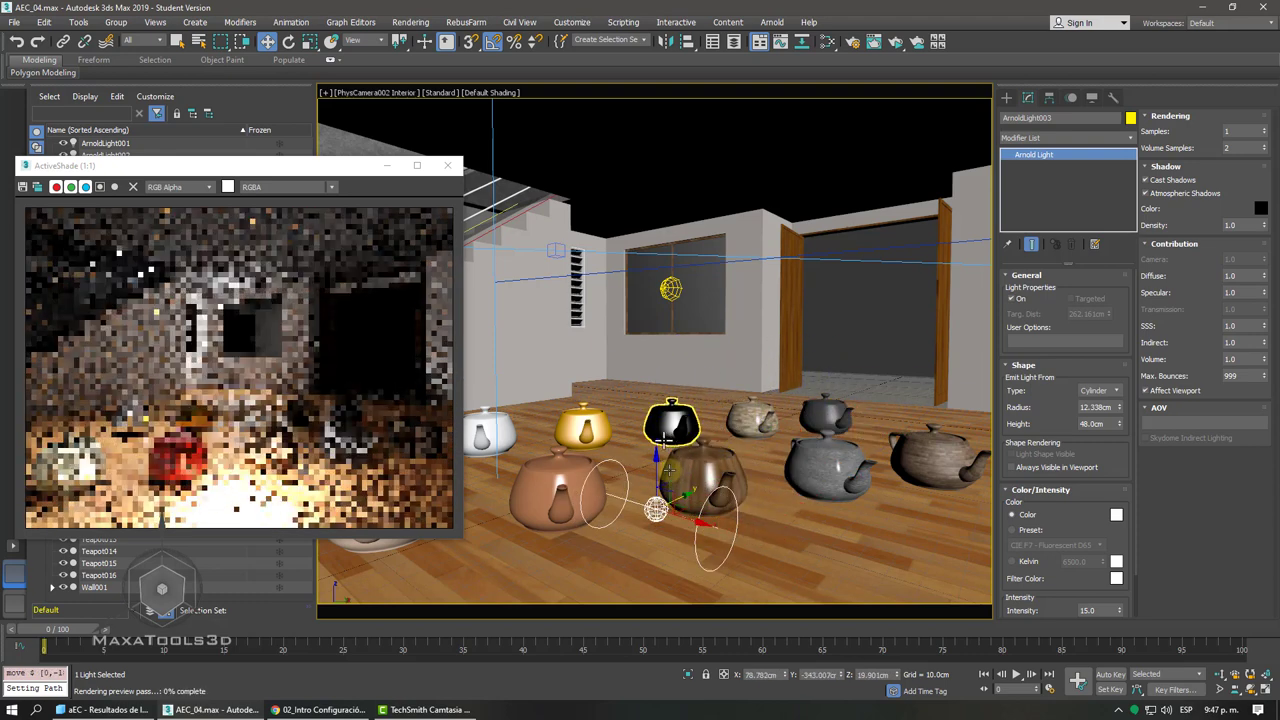
mouse_move(675, 475)
mouse_down()
mouse_move(652, 424)
mouse_move(600, 427)
mouse_up()
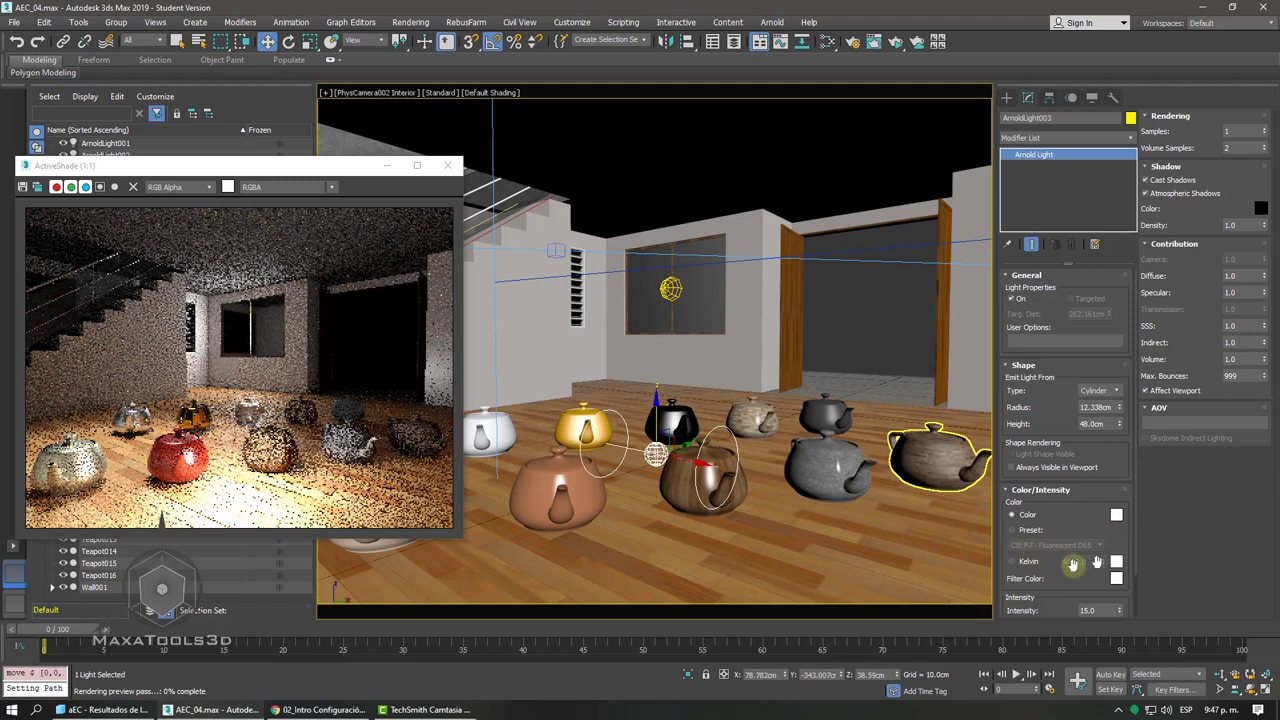
drag(1097, 562, 1104, 540)
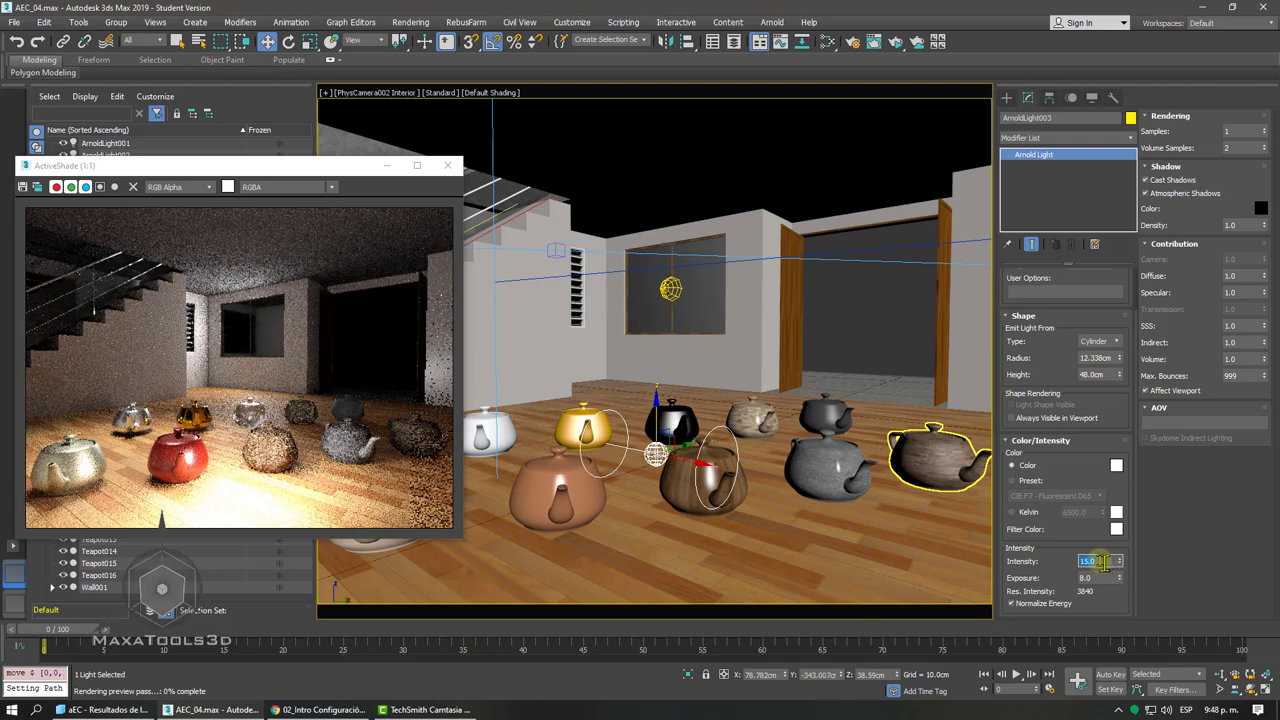
text(8)
- Set the cylinder light's intensity to 8 and height to 80.649 cm, raising it to Z 73.744 cm
key(Return)
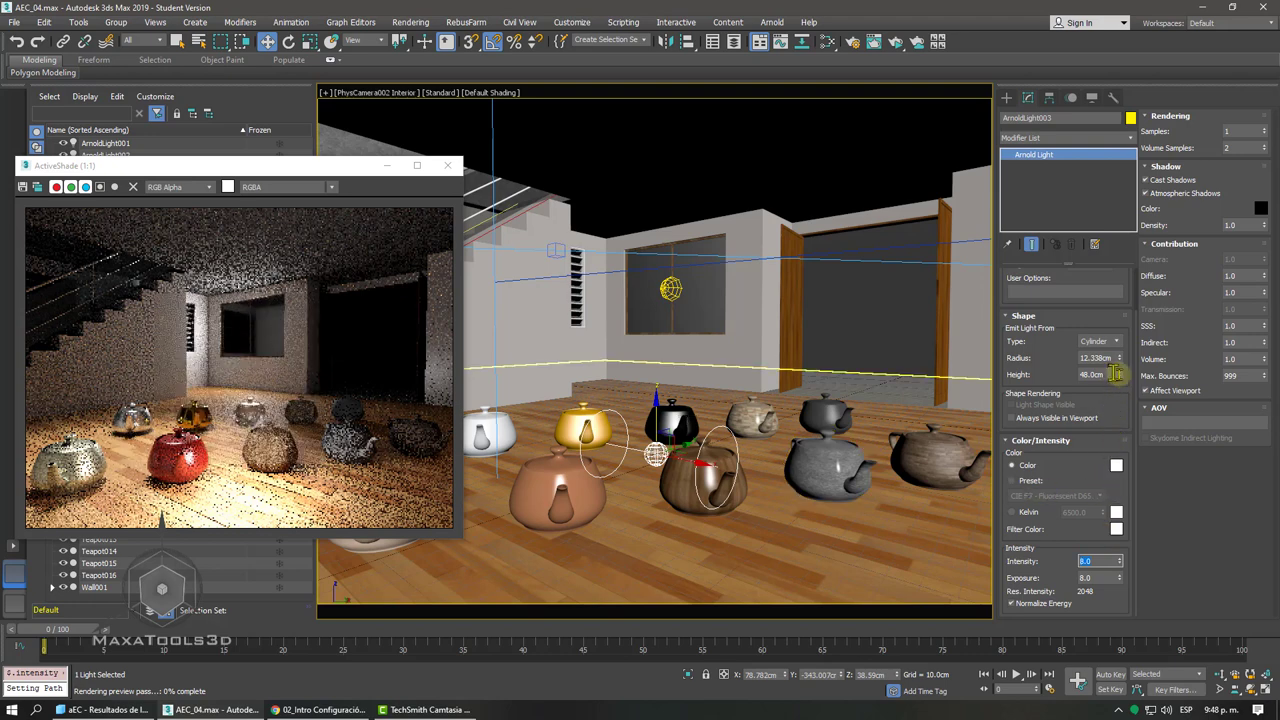
mouse_move(1119, 376)
mouse_down()
mouse_move(1067, 241)
mouse_move(1037, 328)
mouse_up()
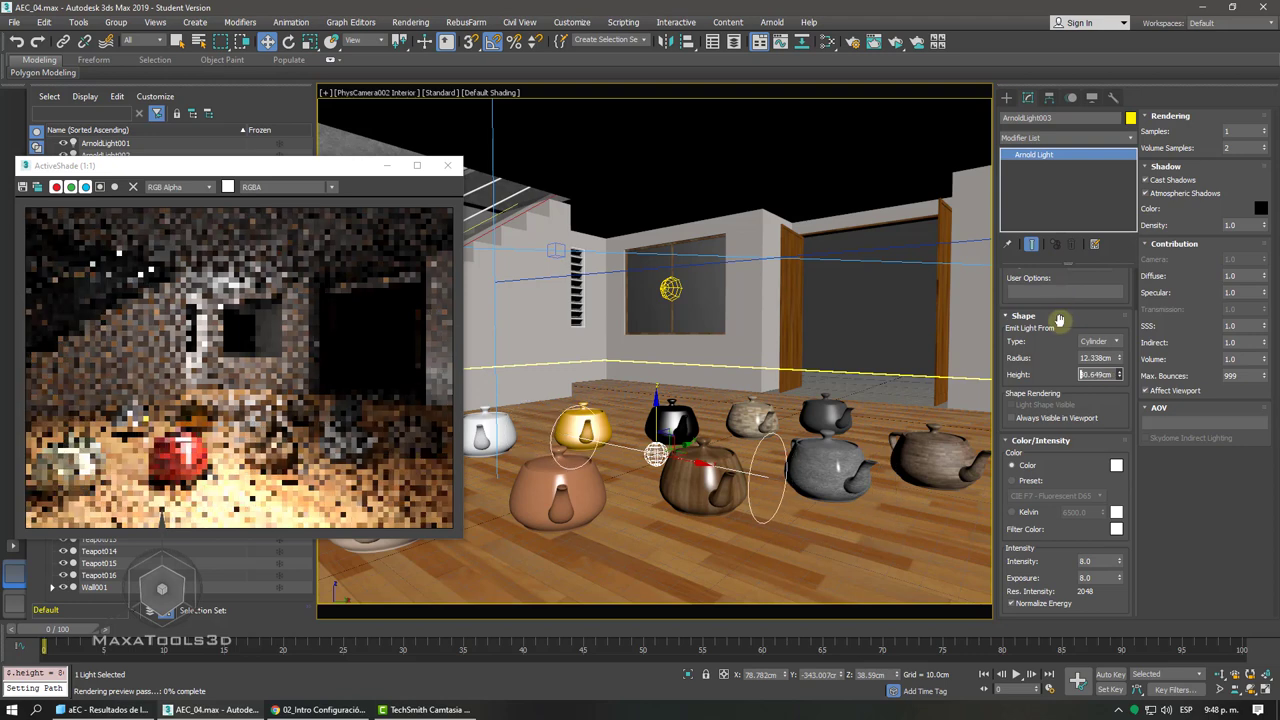
drag(656, 415, 658, 310)
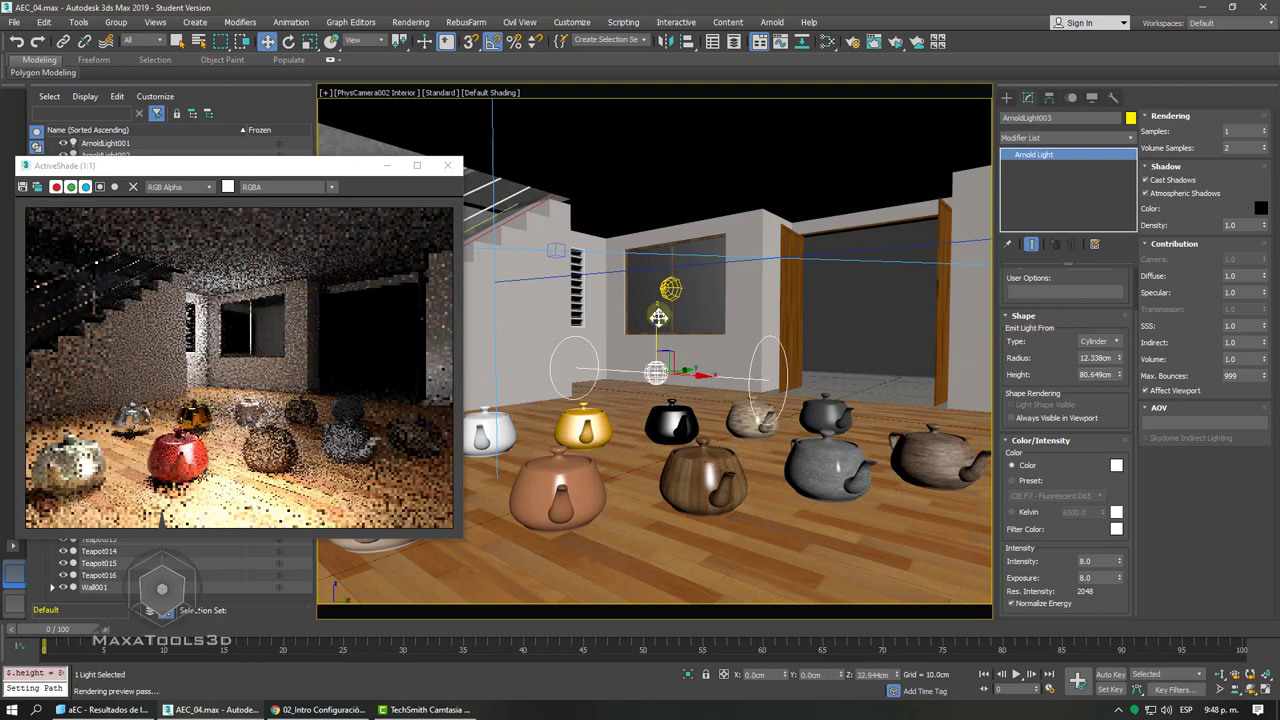
- Pan and orbit the camera view to show more of the ceiling
mouse_move(538, 132)
middle_down()
mouse_move(545, 147)
mouse_move(538, 138)
middle_up()
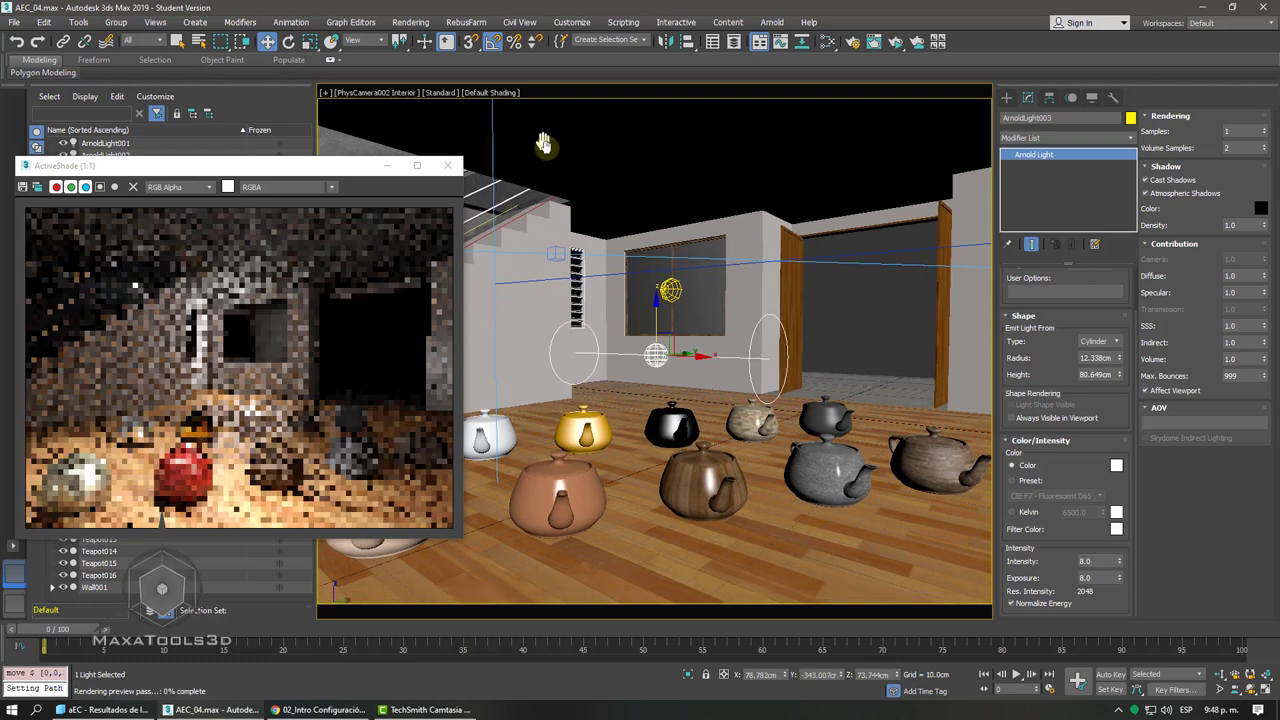
click(1250, 690)
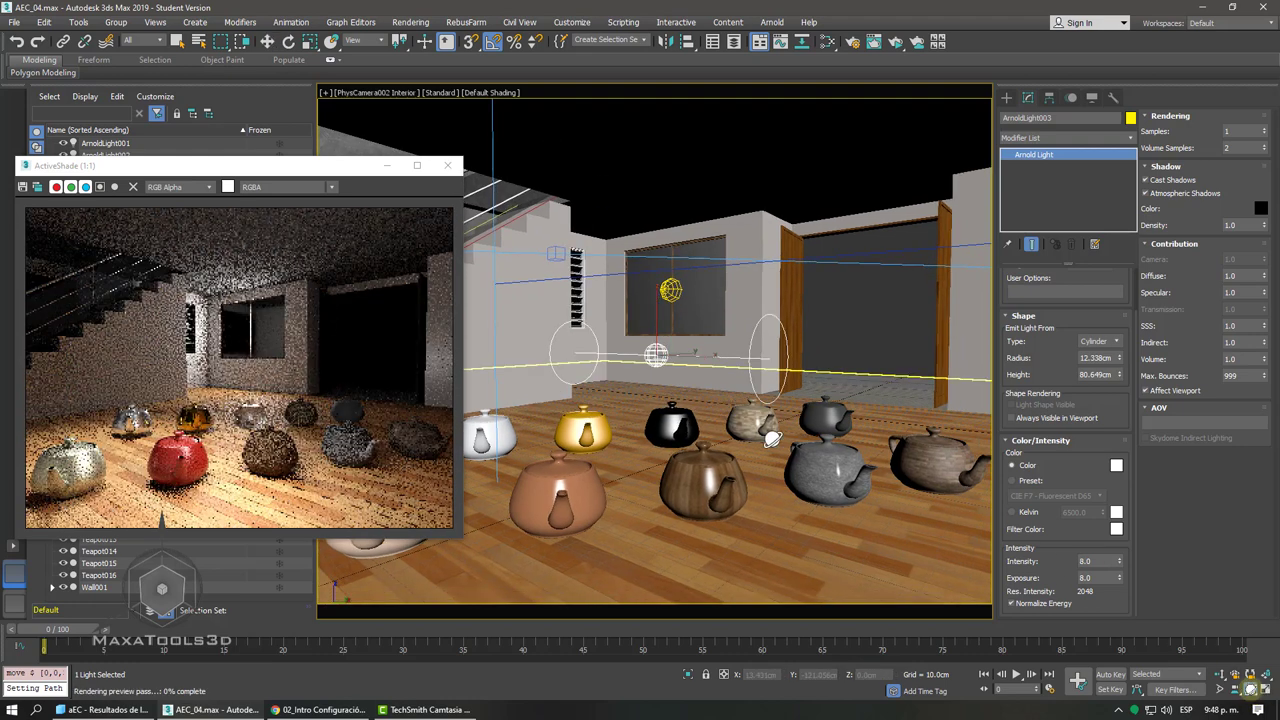
drag(668, 287, 666, 330)
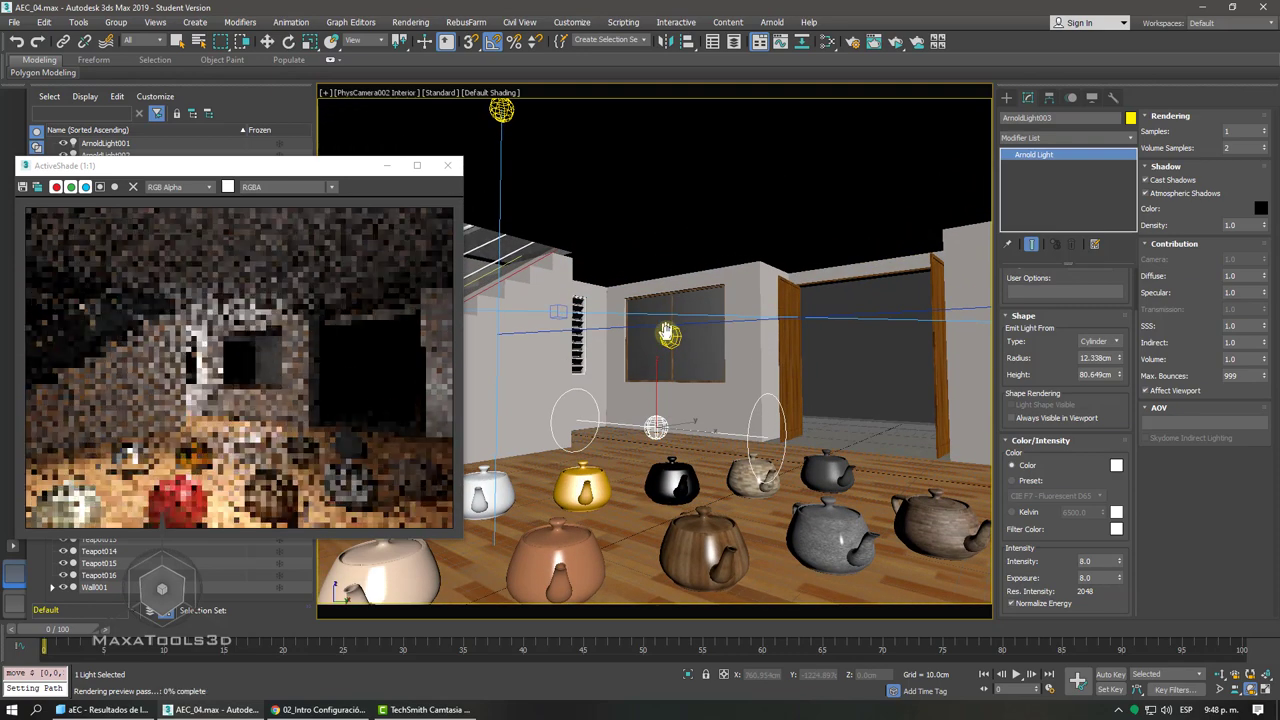
alt+middle_drag(666, 330, 521, 184)
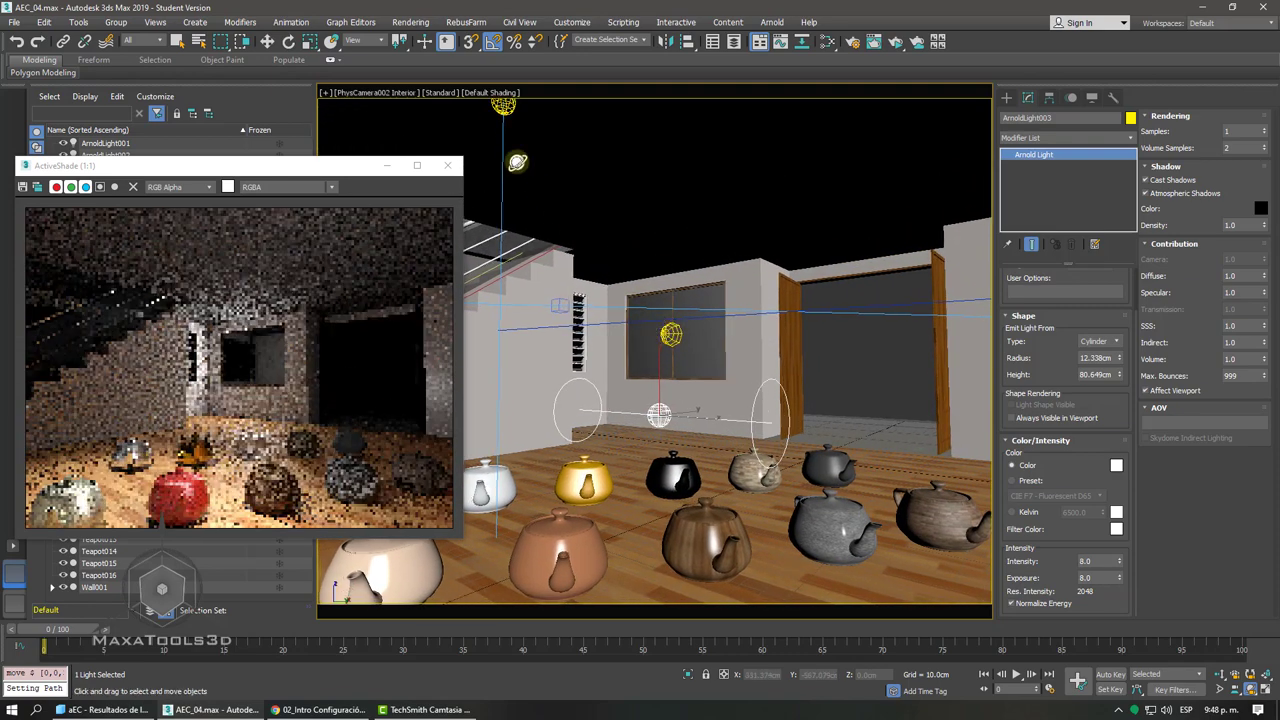
right_click(521, 184)
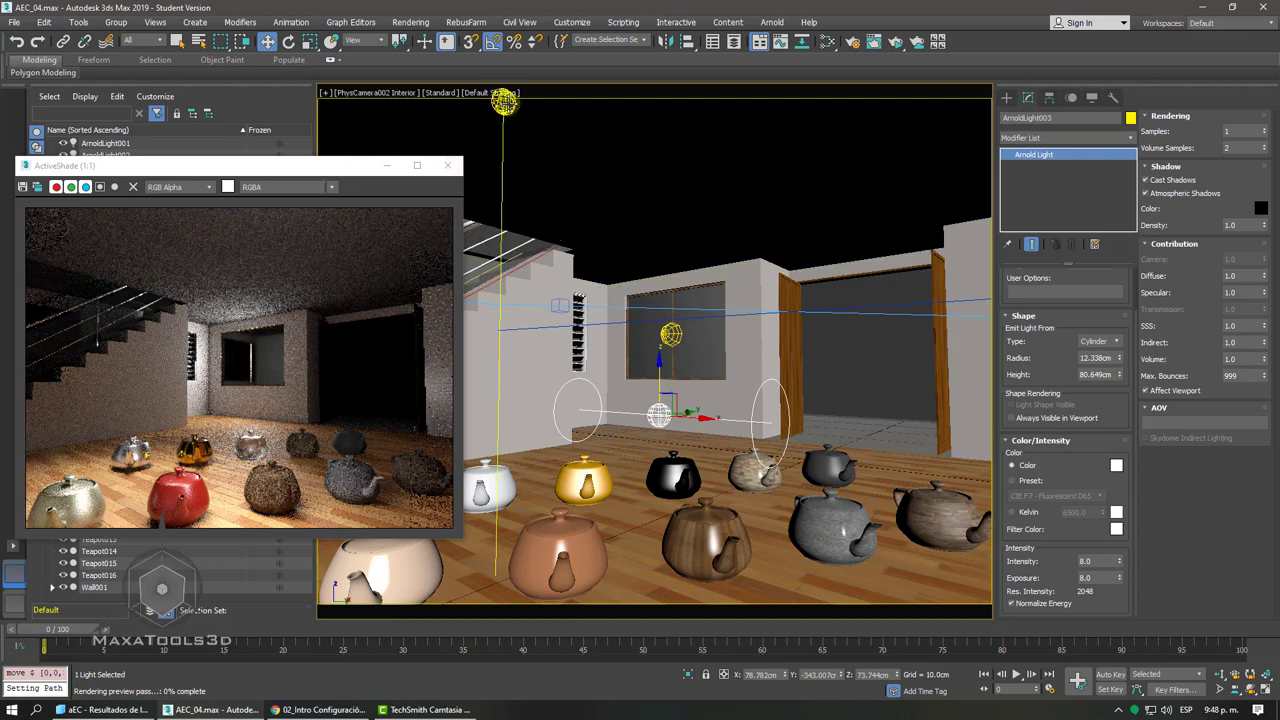
- Lift the cylinder light up near the ceiling above the teapots, to Z 188.861 cm
click(504, 103)
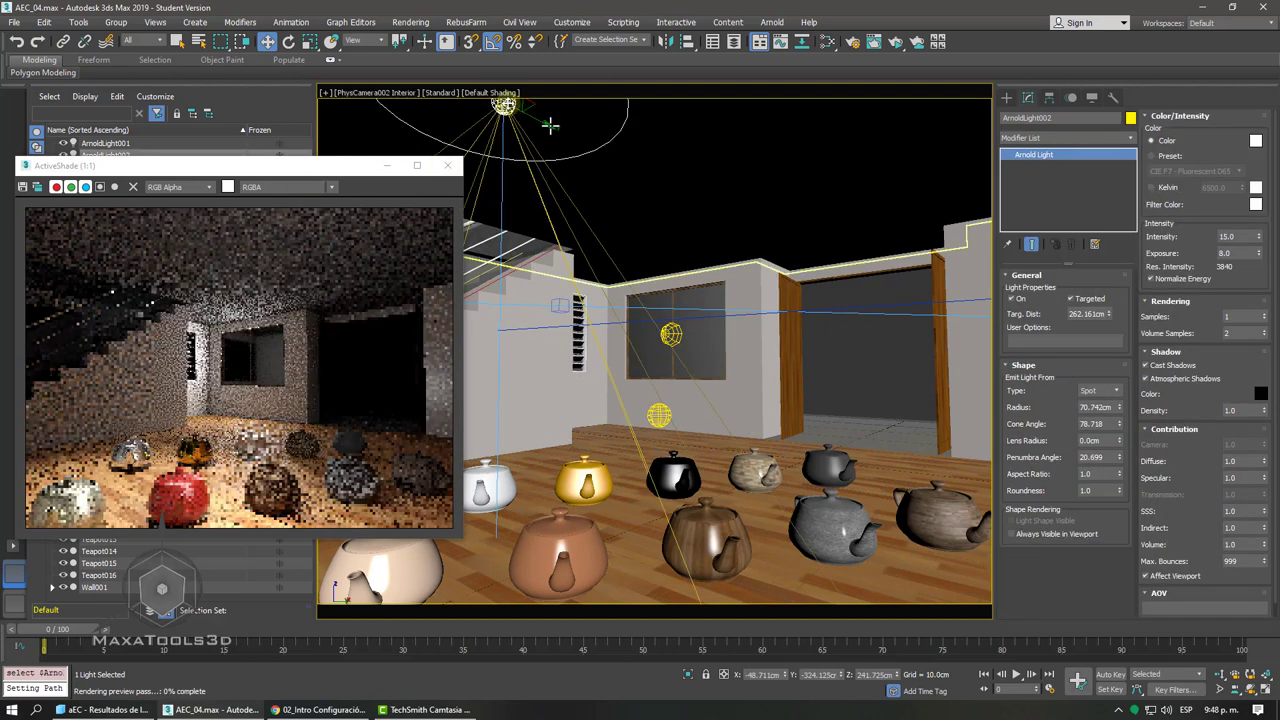
click(659, 424)
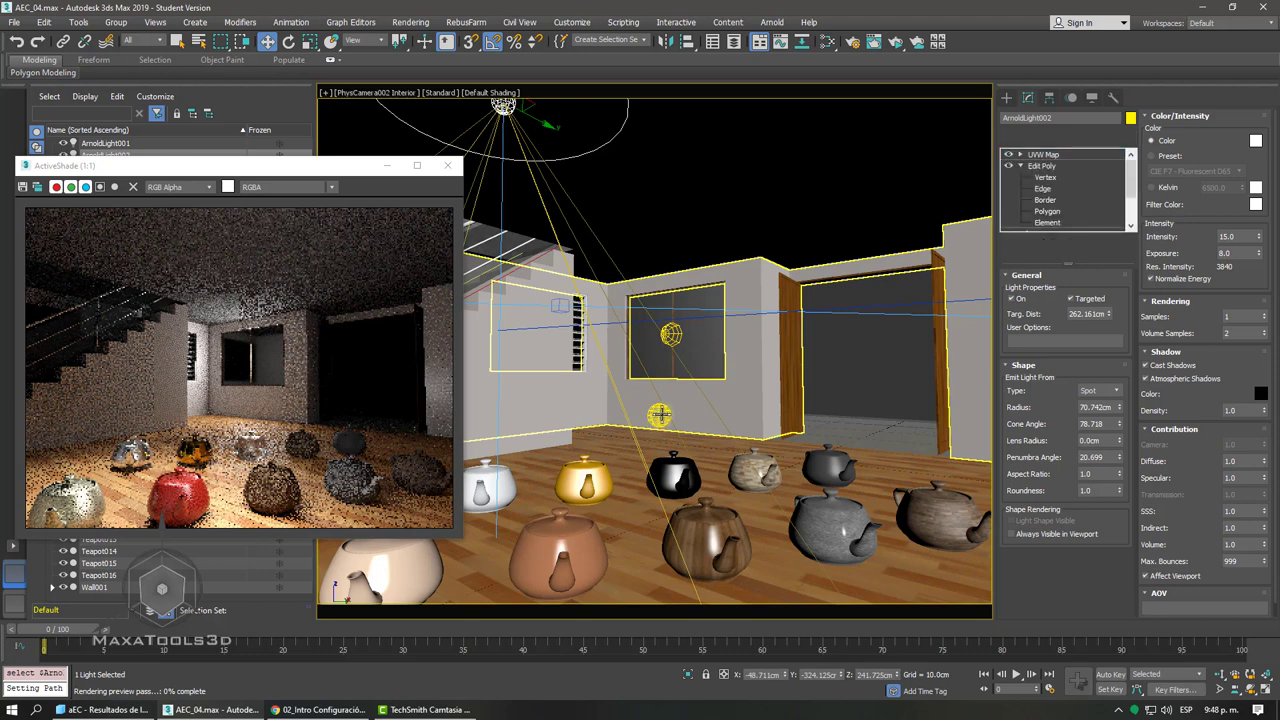
click(675, 414)
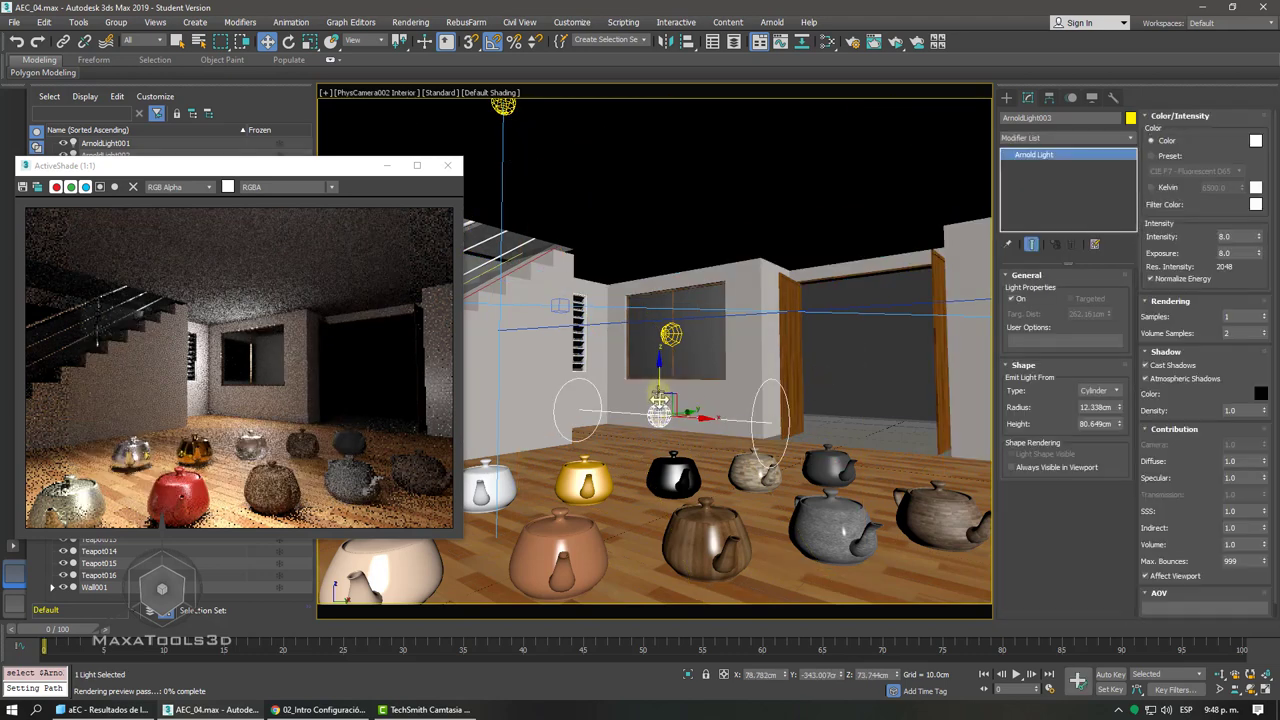
drag(657, 344, 678, 157)
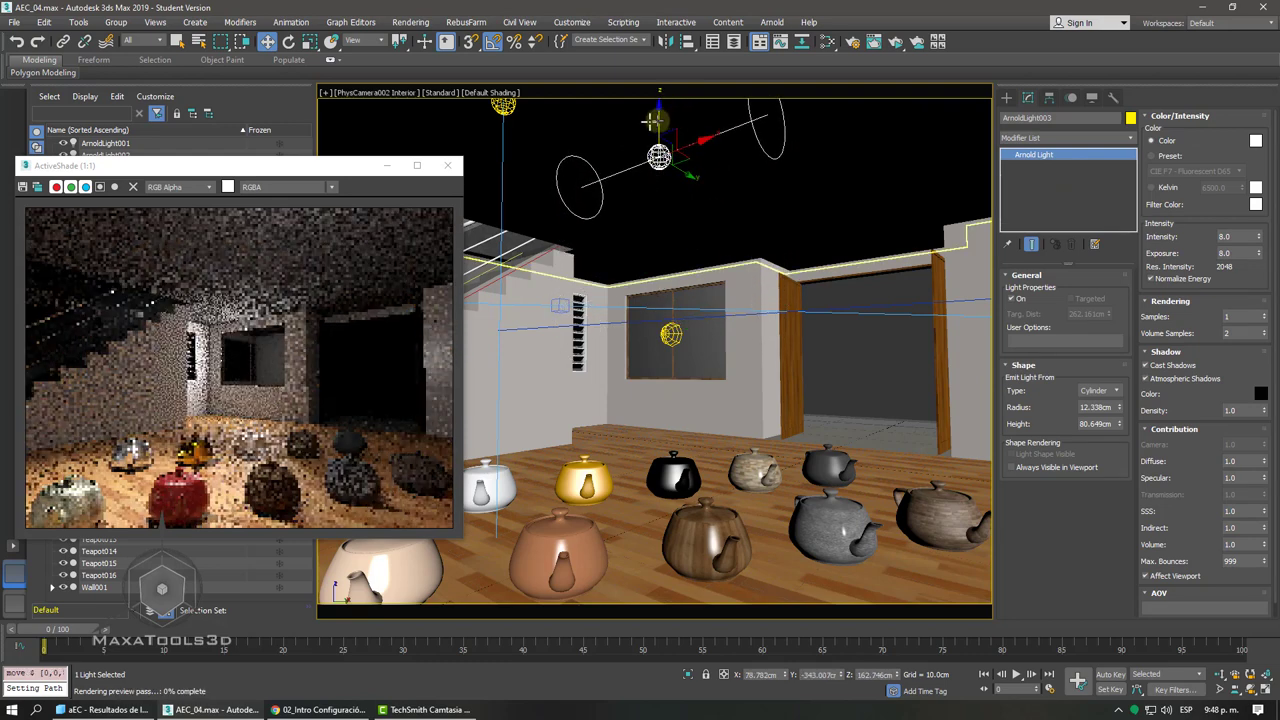
drag(655, 110, 668, 56)
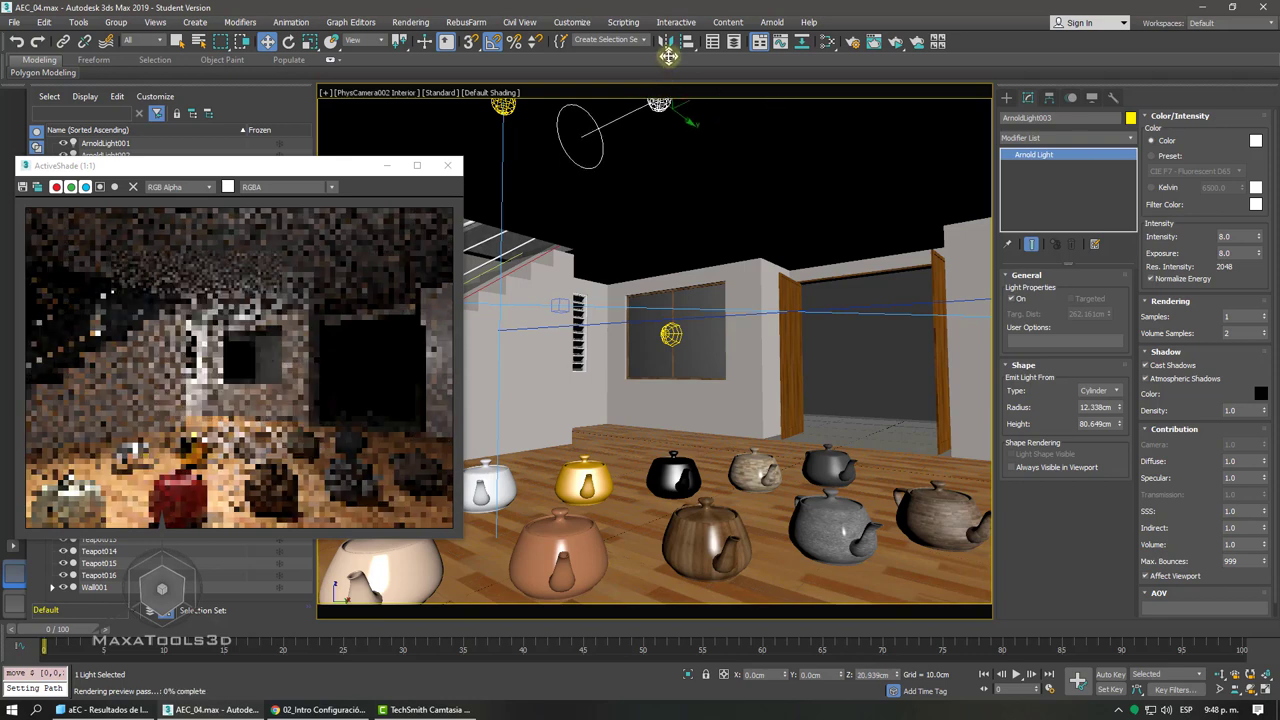
mouse_move(684, 106)
mouse_down()
mouse_move(637, 145)
mouse_move(651, 206)
mouse_move(668, 218)
mouse_move(643, 173)
mouse_up()
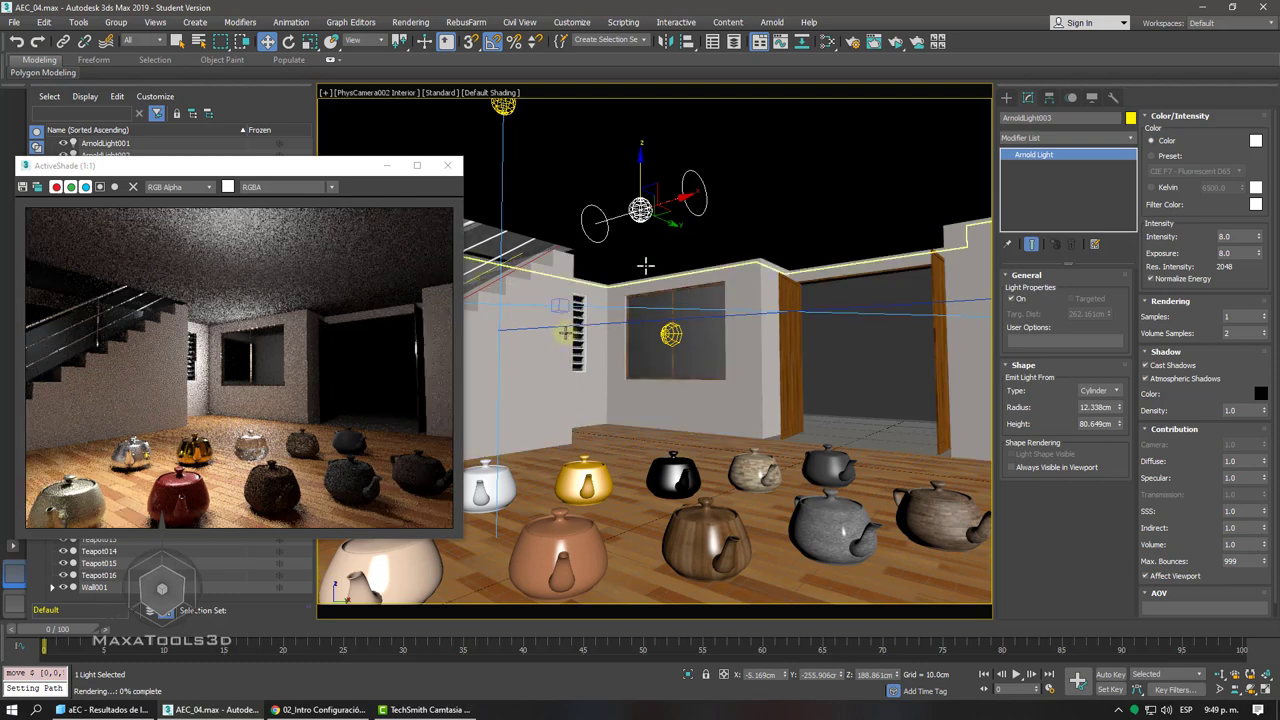
mouse_move(738, 201)
mouse_down()
mouse_move(863, 239)
mouse_move(878, 260)
mouse_up()
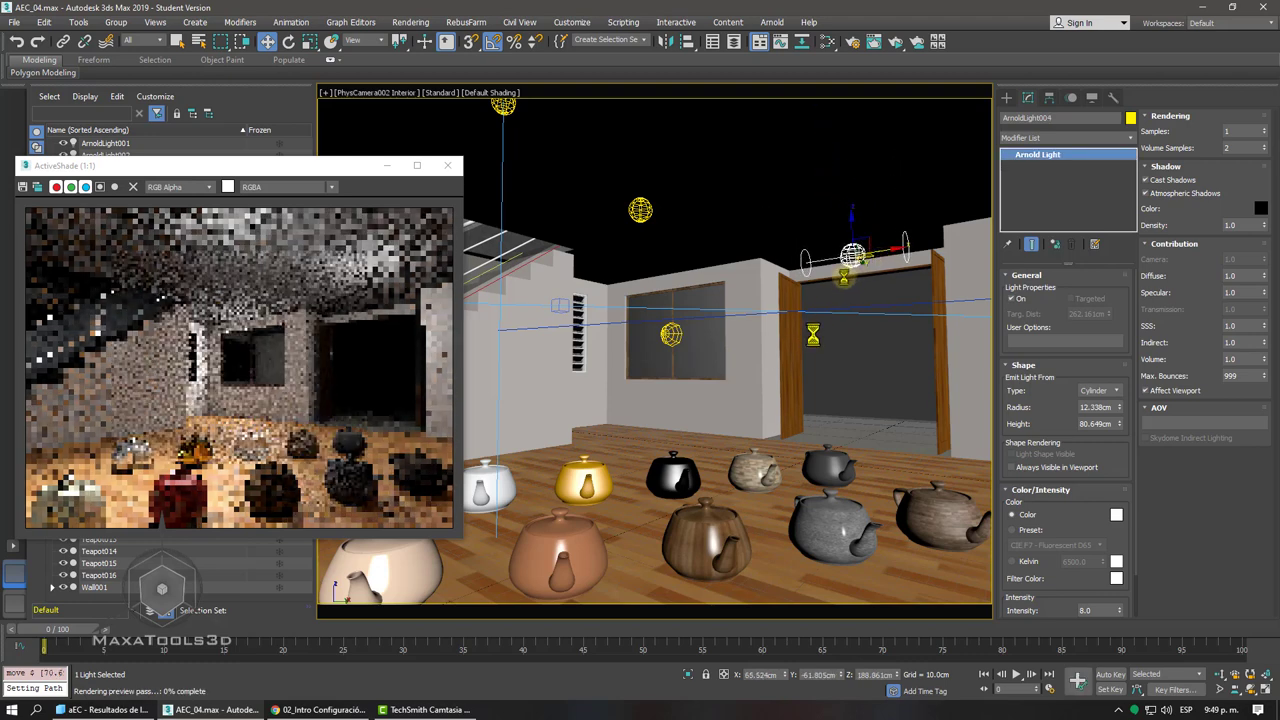
- Copy the cylinder light as ArnoldLight004 and change its shape type to Point
shift+drag(845, 275, 800, 313)
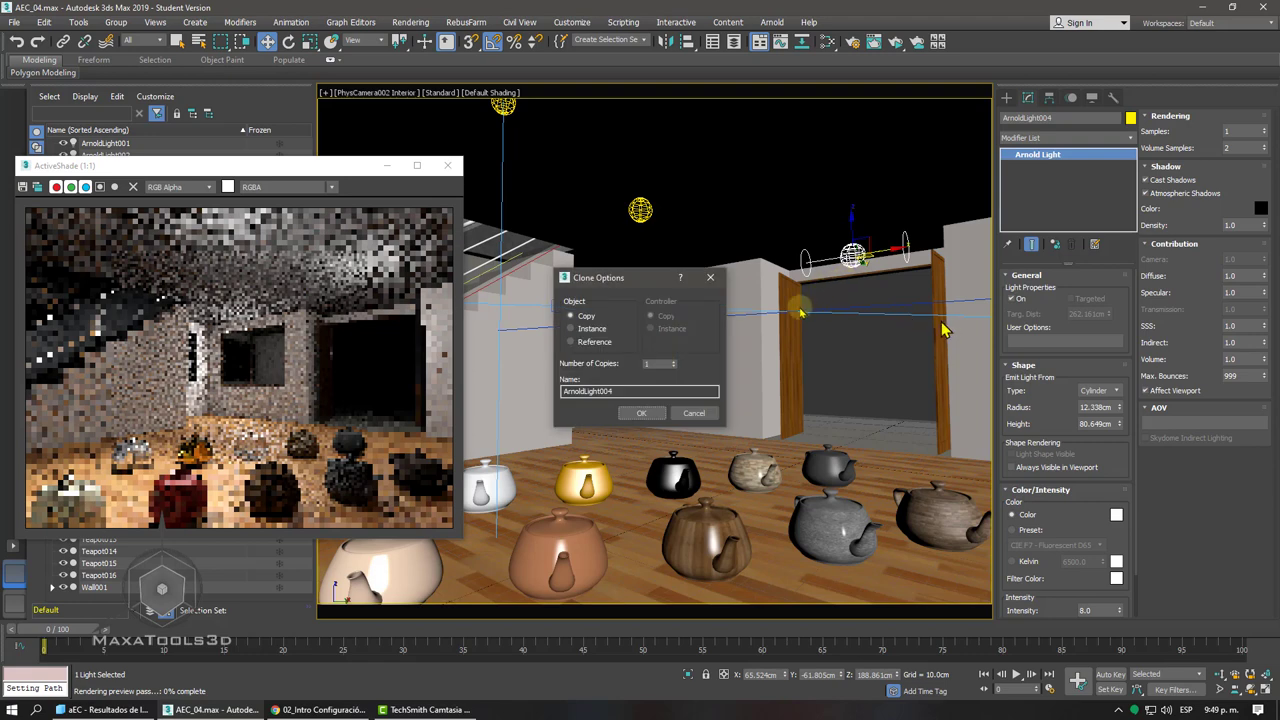
click(643, 414)
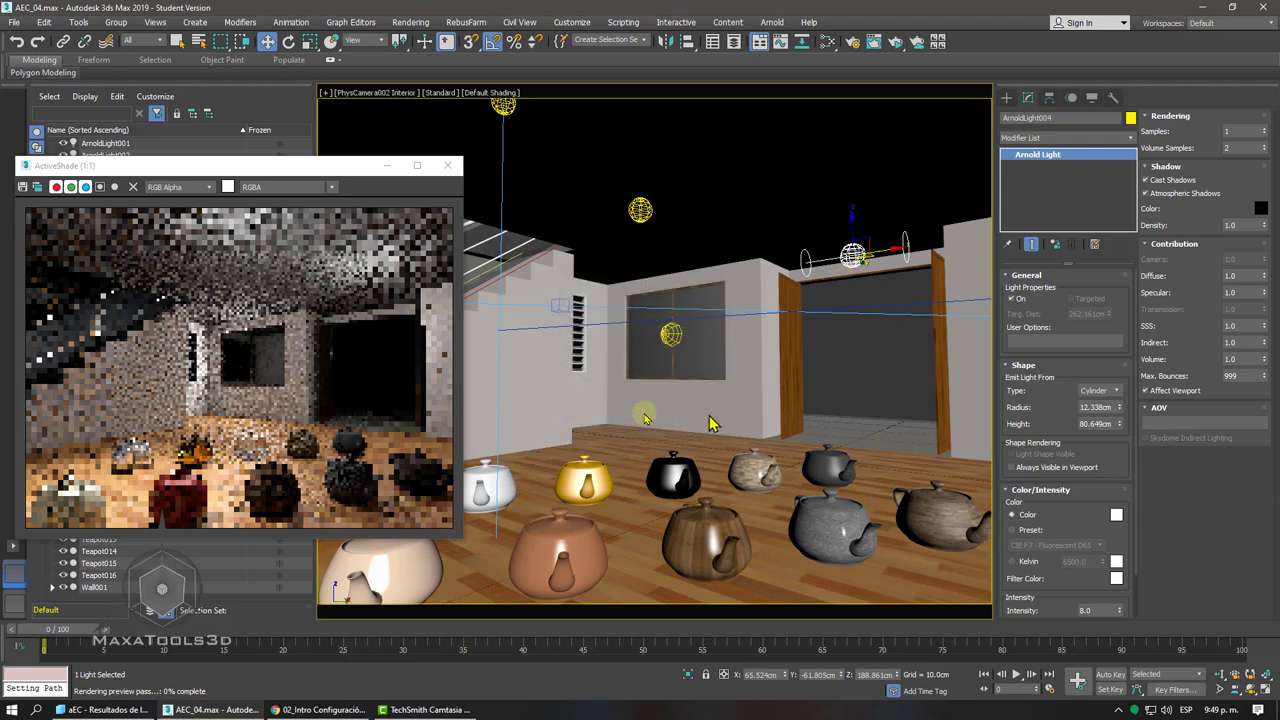
click(1118, 391)
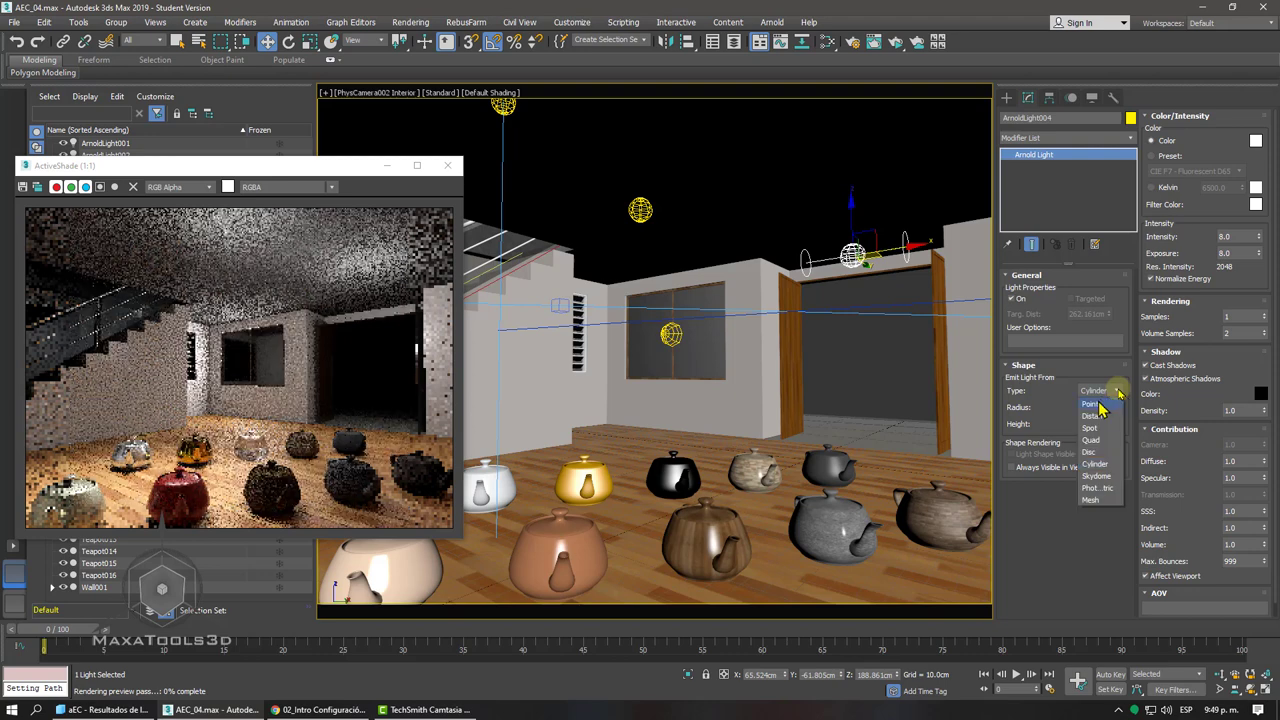
click(1094, 404)
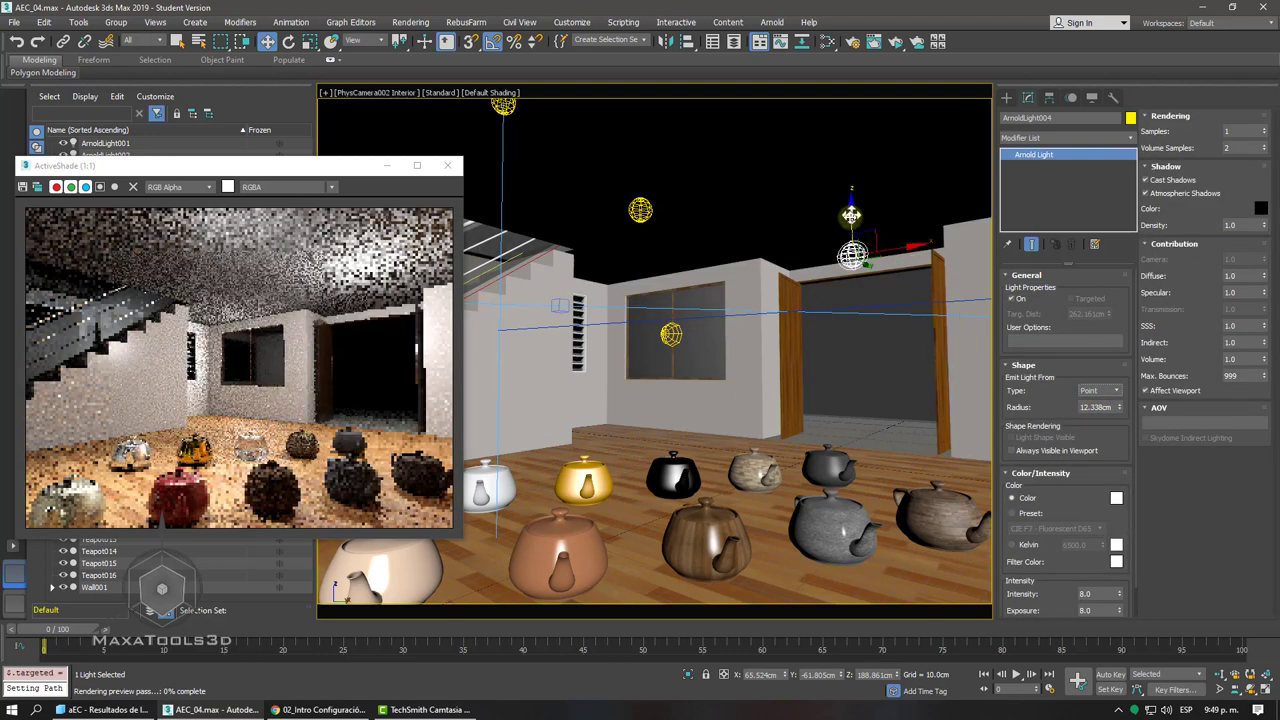
- Lower the point light, set its radius to about 38.7 cm, and reduce its intensity
drag(862, 220, 848, 241)
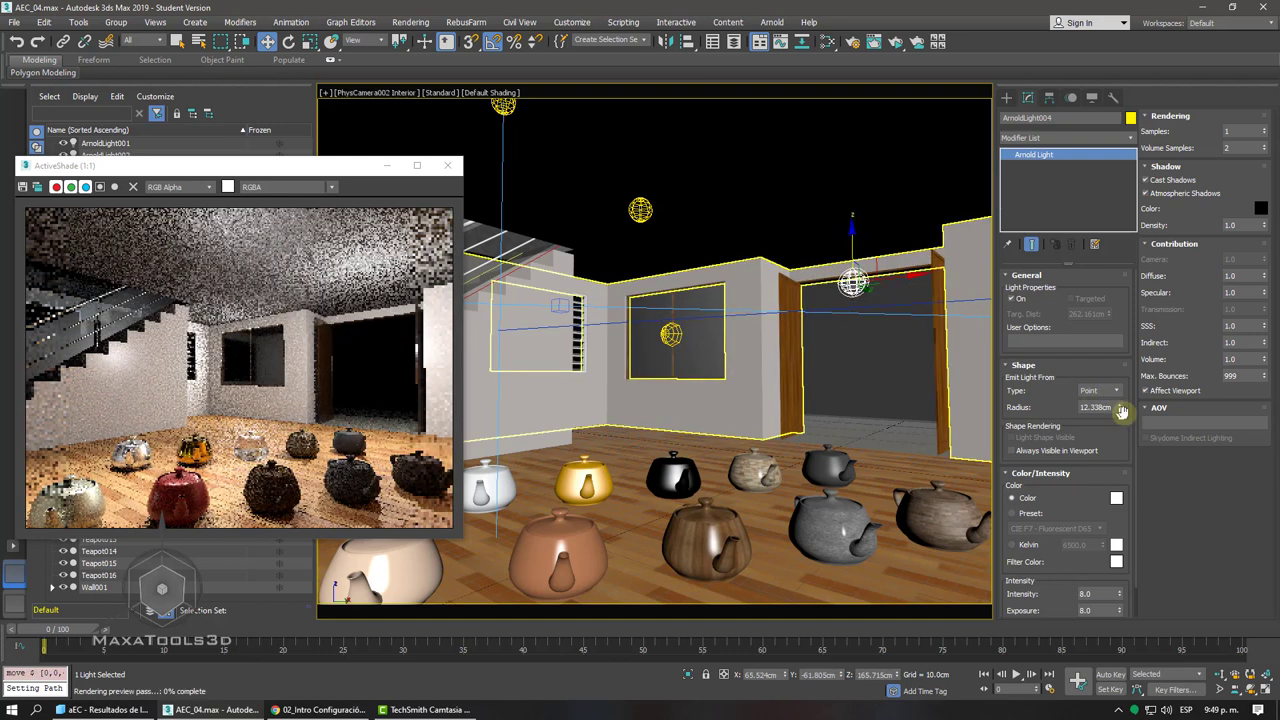
drag(1119, 407, 1110, 367)
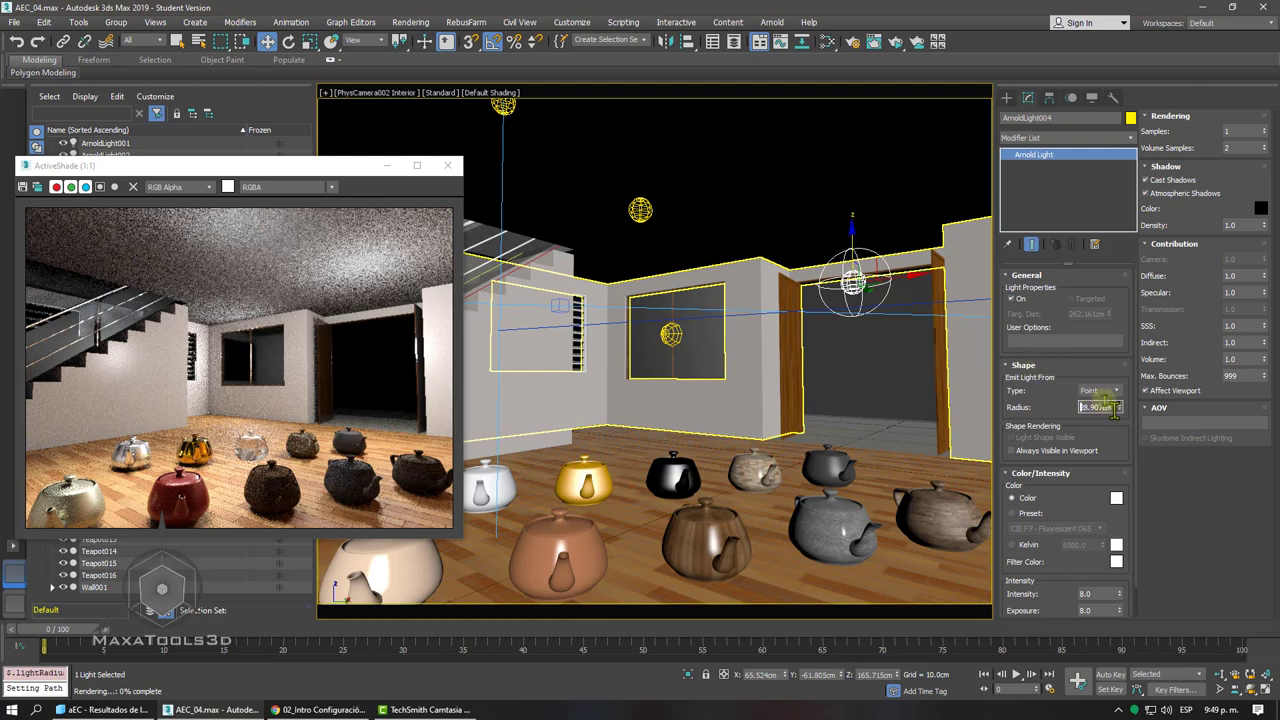
drag(1120, 410, 1114, 445)
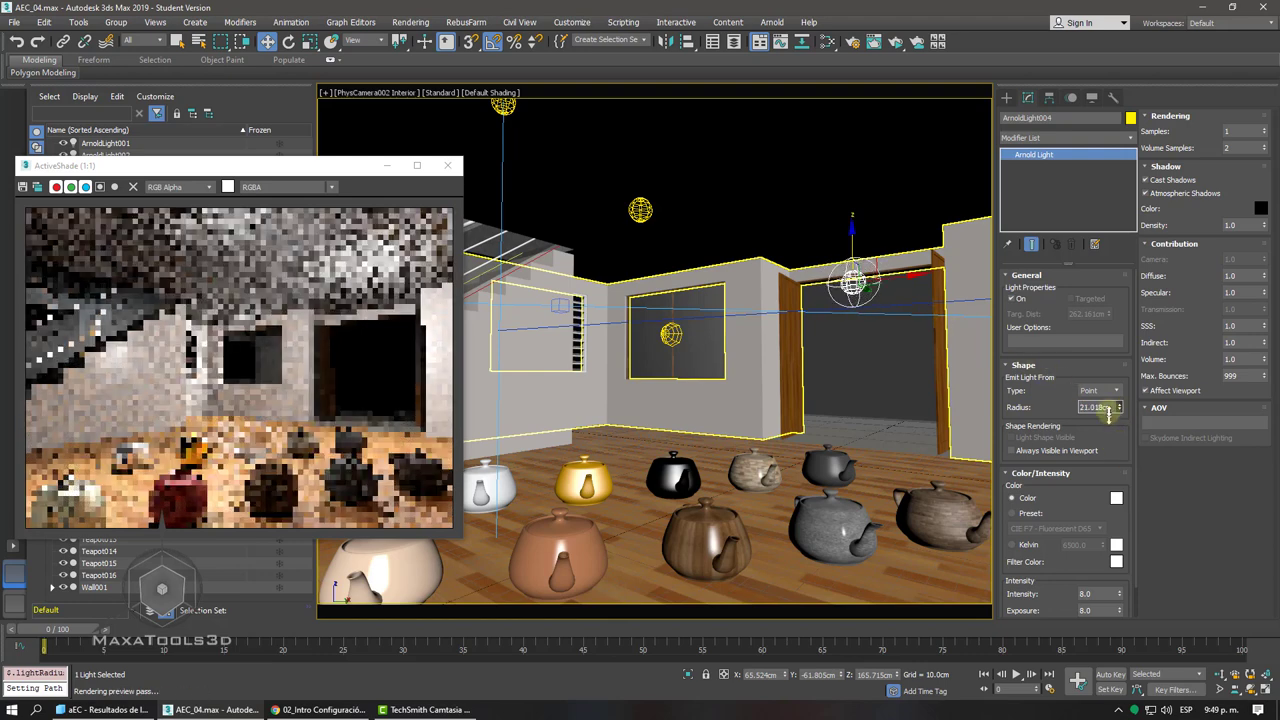
drag(1108, 398, 1107, 374)
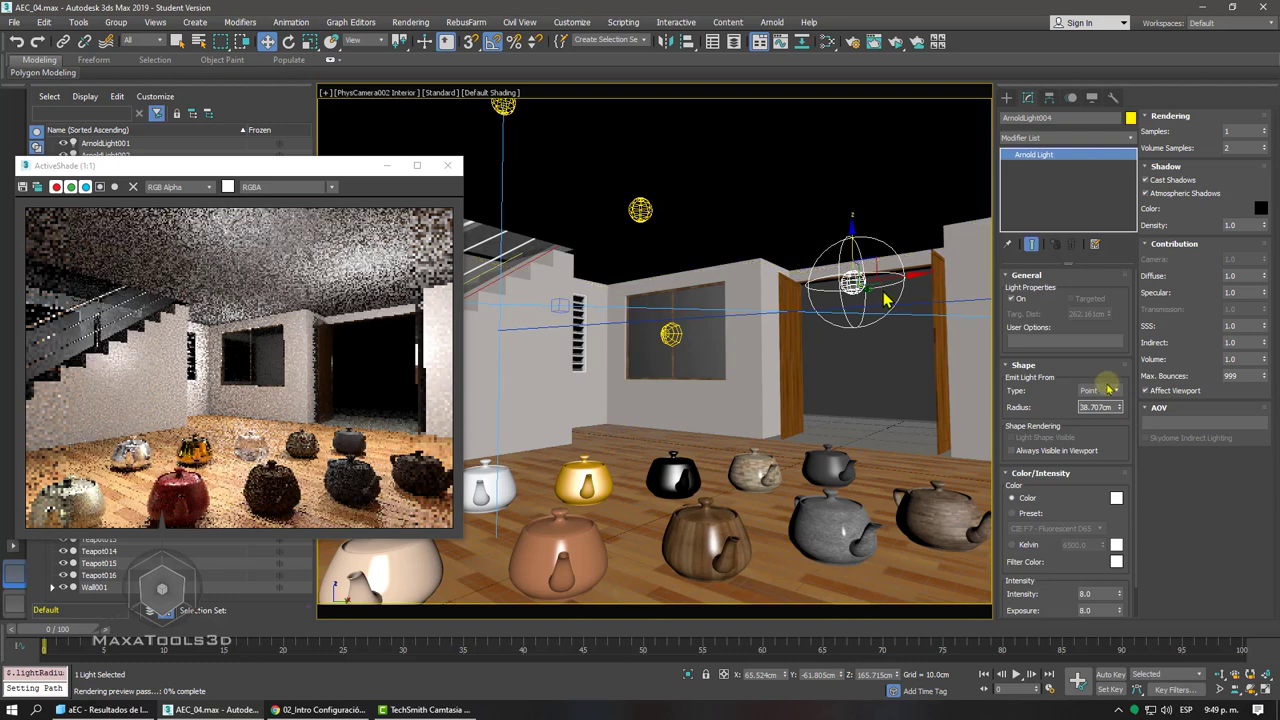
drag(1080, 564, 1078, 512)
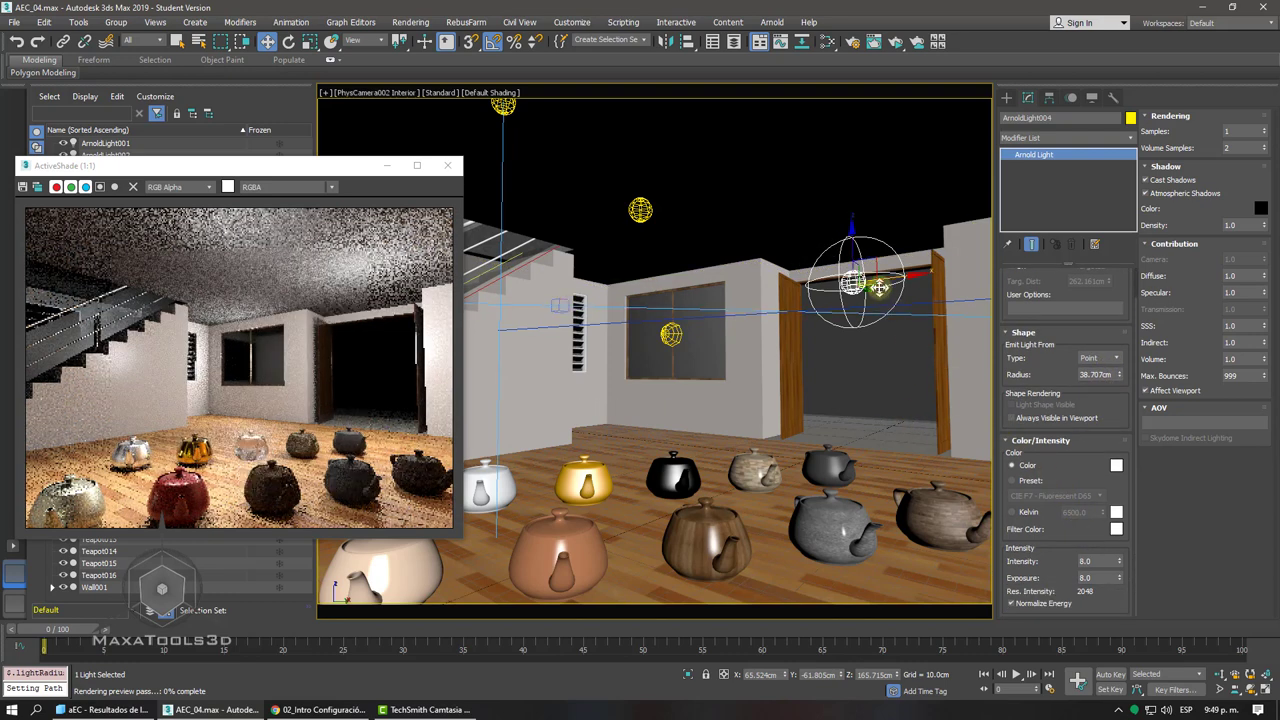
- Move the point light to the left and bring up the Create panel's object categories
drag(856, 287, 876, 287)
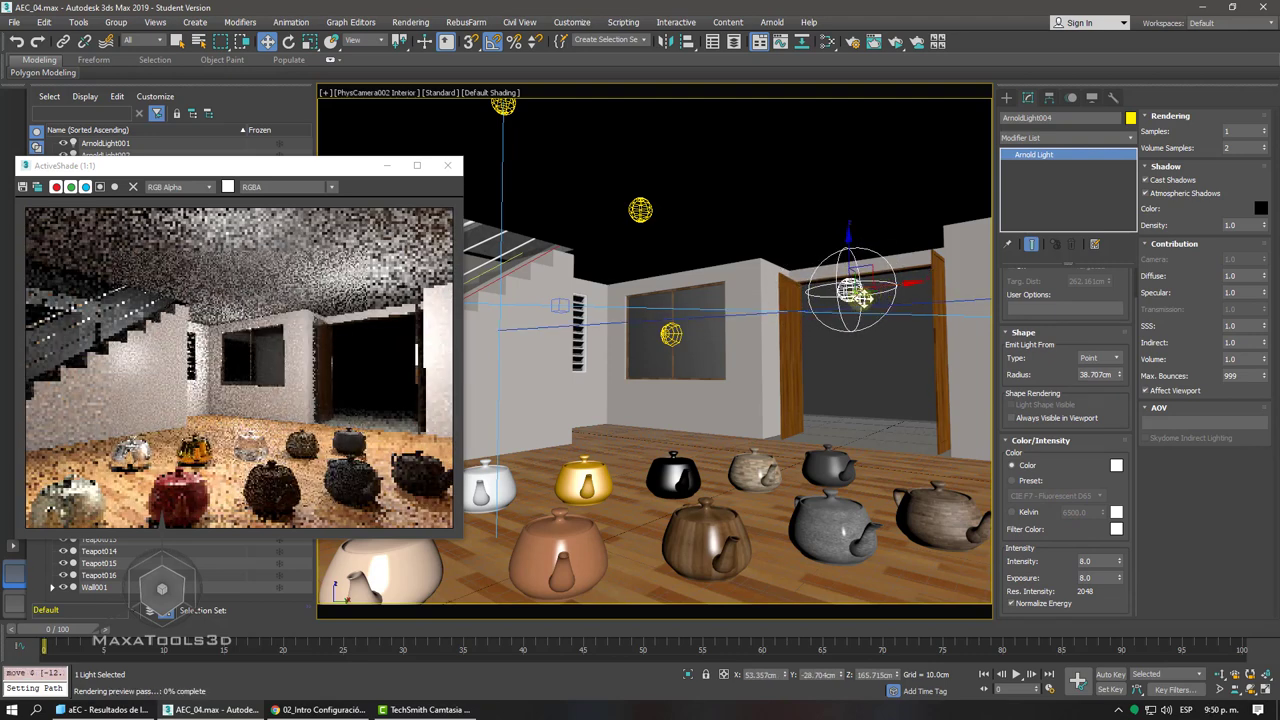
mouse_move(876, 287)
mouse_down()
mouse_move(825, 298)
mouse_move(772, 244)
mouse_move(773, 307)
mouse_up()
text(2)
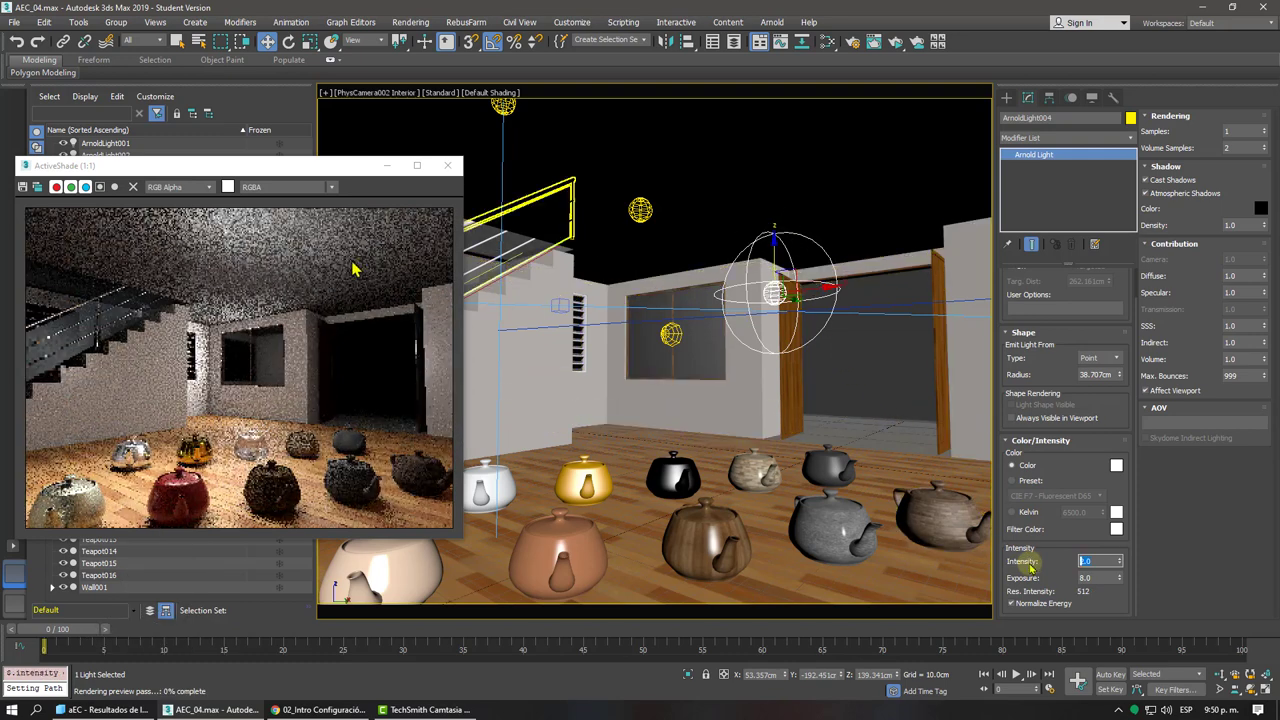
click(1005, 100)
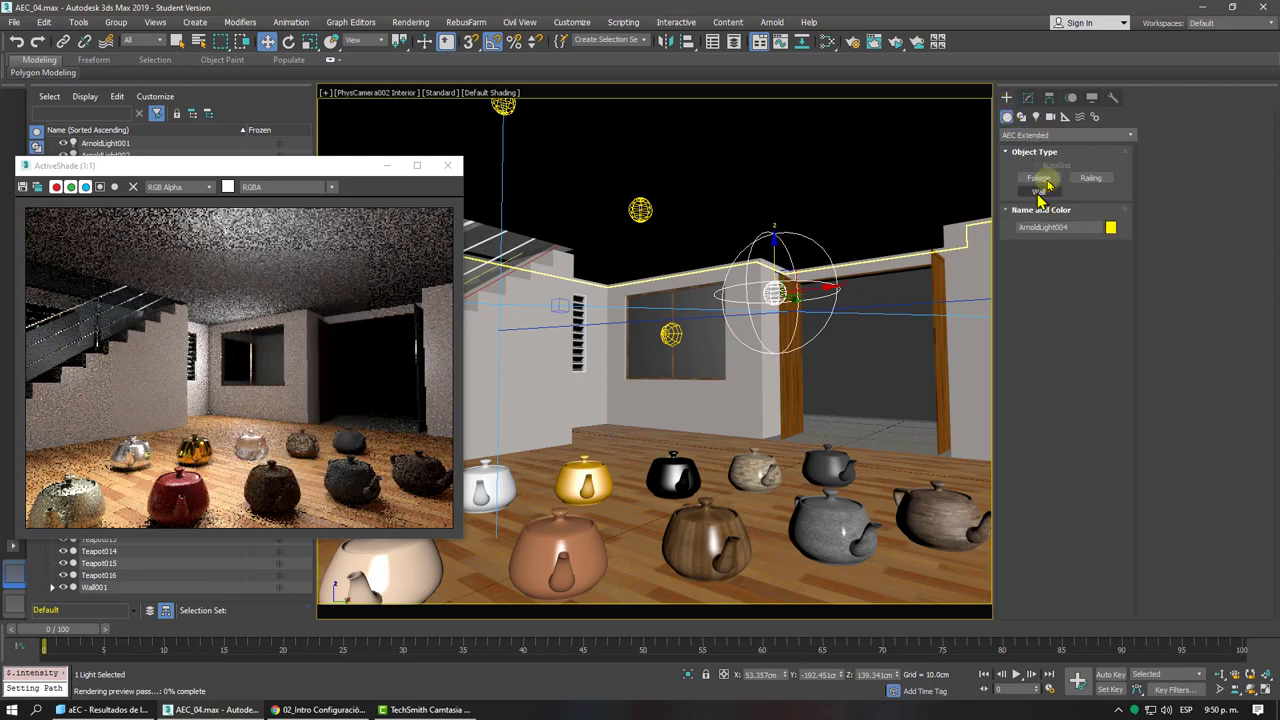
click(1013, 137)
- Draw a thin flat Standard Primitives box, Box002, near the ceiling
click(1020, 146)
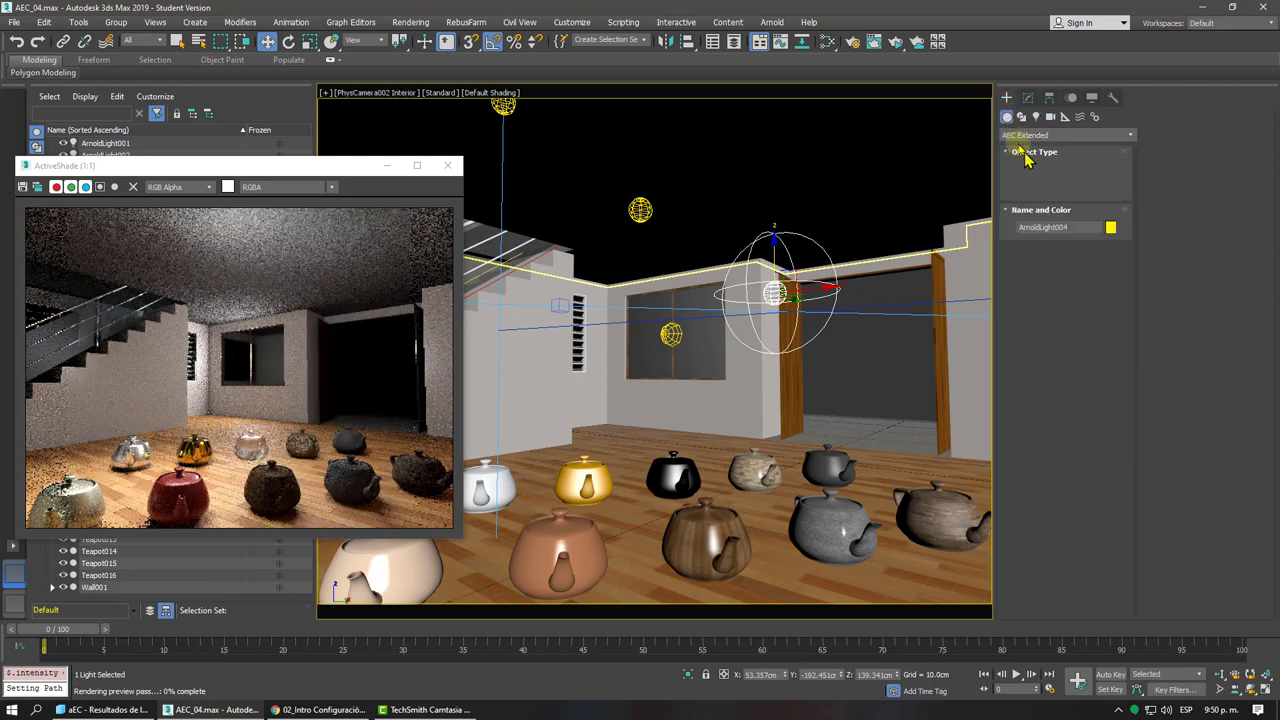
click(1045, 177)
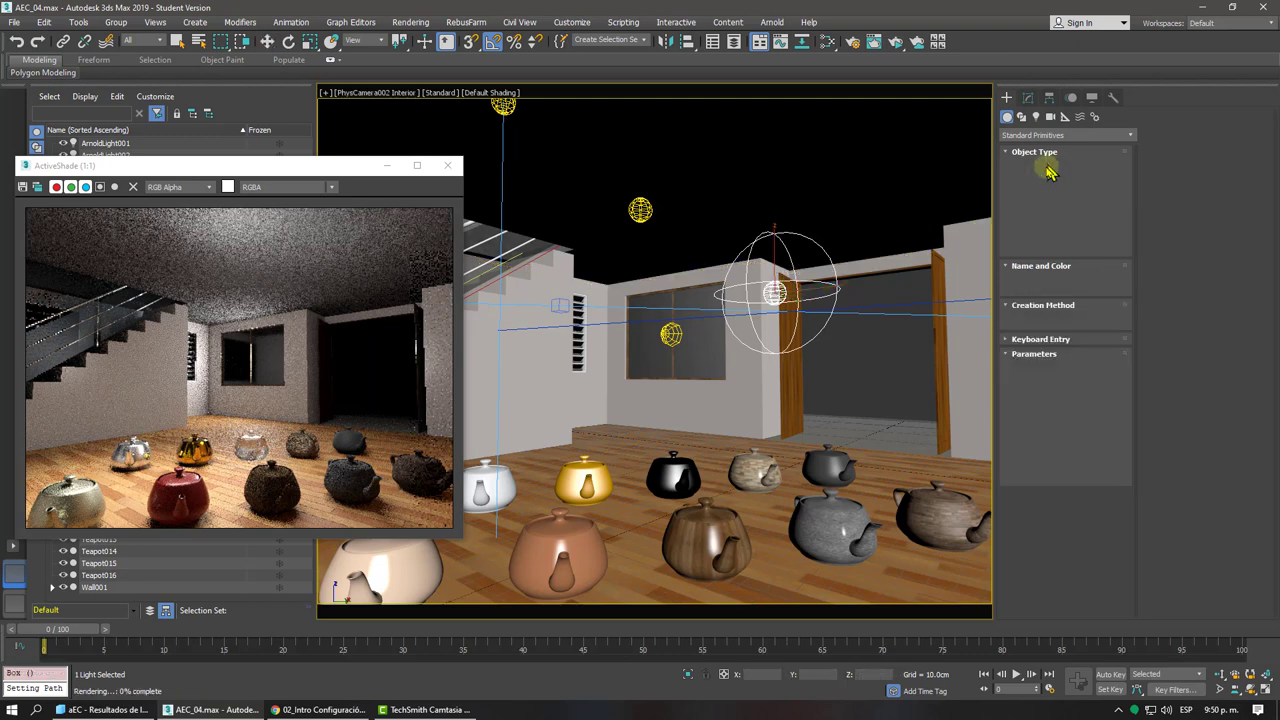
mouse_move(779, 155)
mouse_down()
mouse_move(747, 208)
mouse_move(690, 220)
mouse_up()
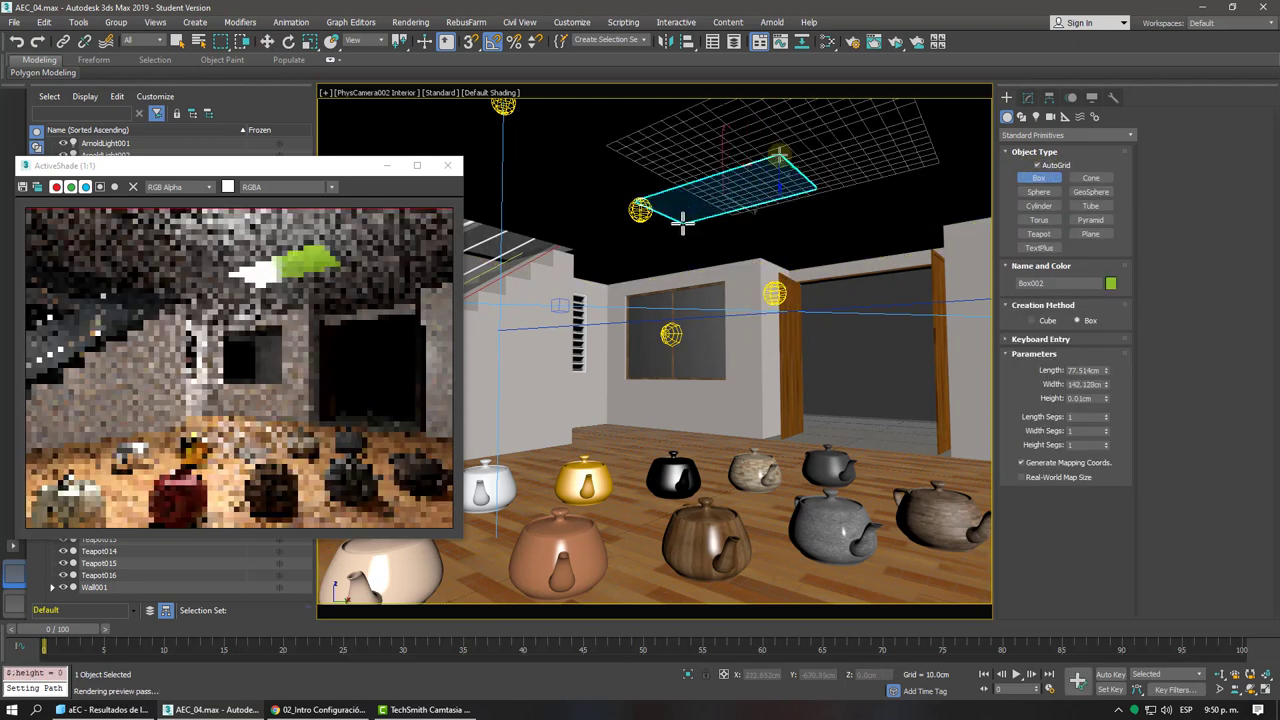
click(690, 232)
- Raise point light ArnoldLight004 up toward the ceiling
key(w)
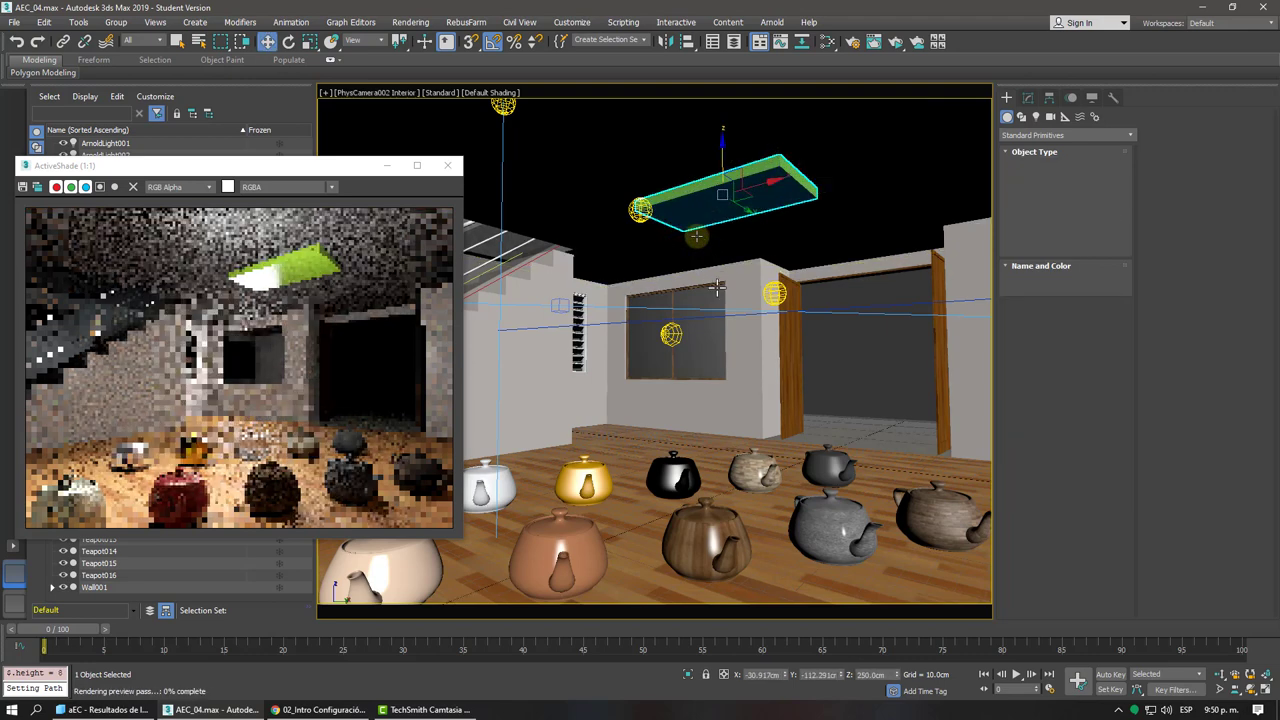
click(776, 292)
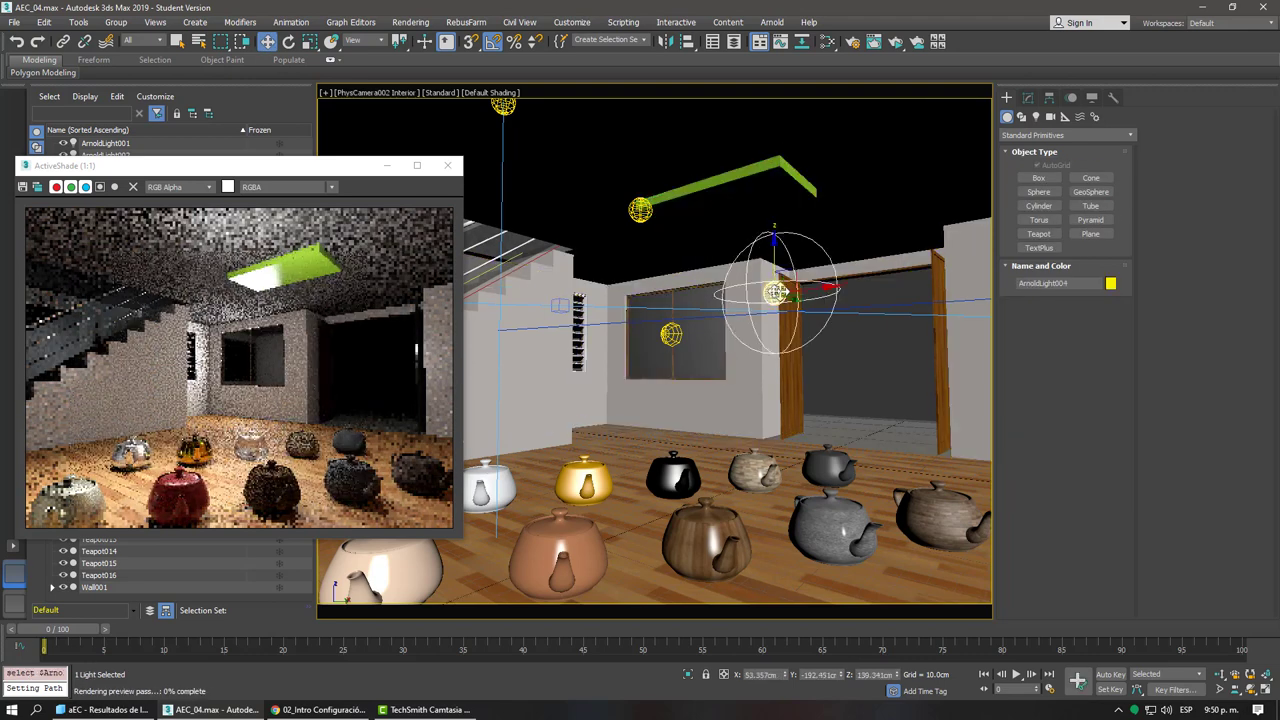
mouse_move(772, 256)
mouse_down()
mouse_move(765, 180)
mouse_move(770, 207)
mouse_up()
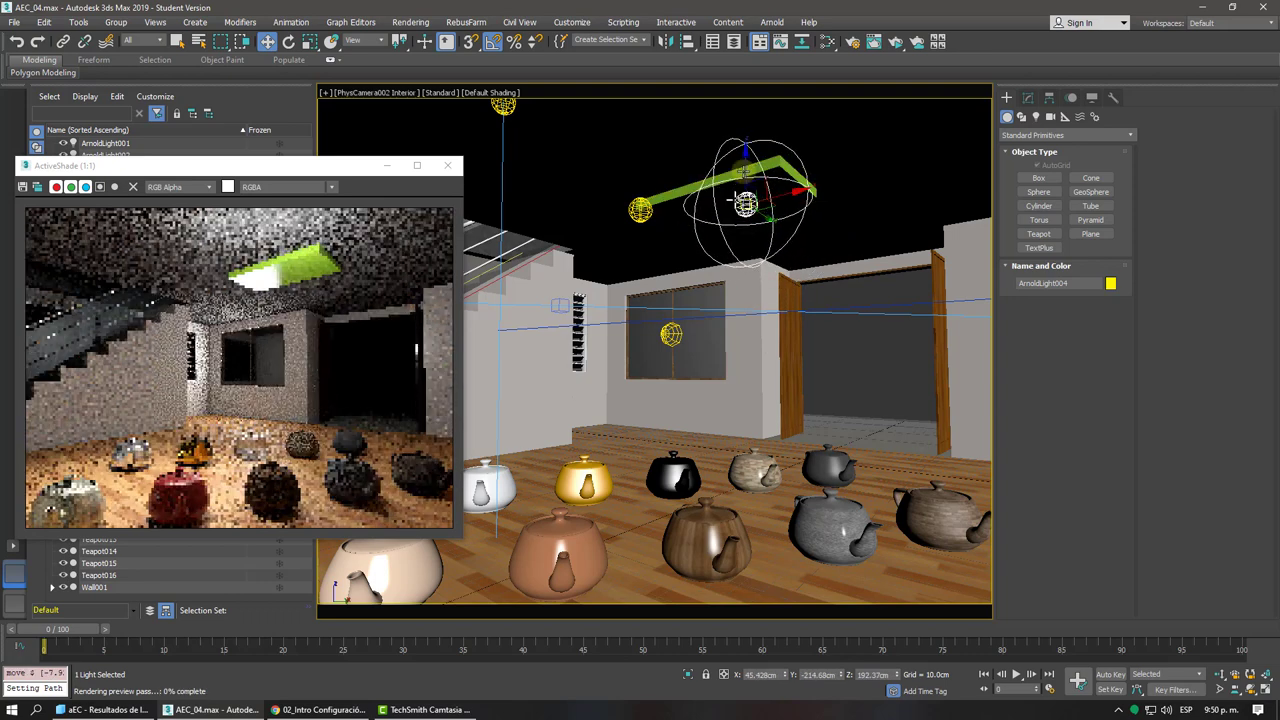
drag(742, 172, 744, 180)
- Shift ArnoldLight004 right and move ArnoldLight003 left near the ceiling at Z 188.861 cm
key(ctrl+d)
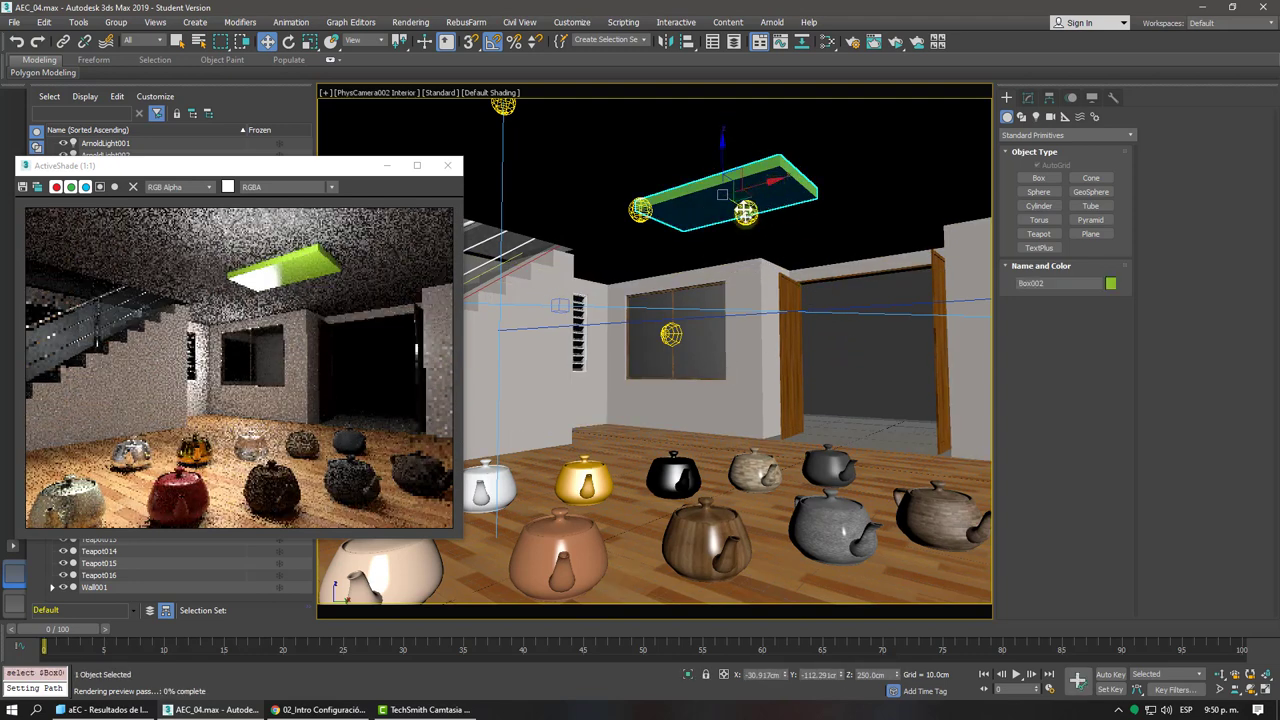
click(748, 211)
drag(771, 214, 904, 171)
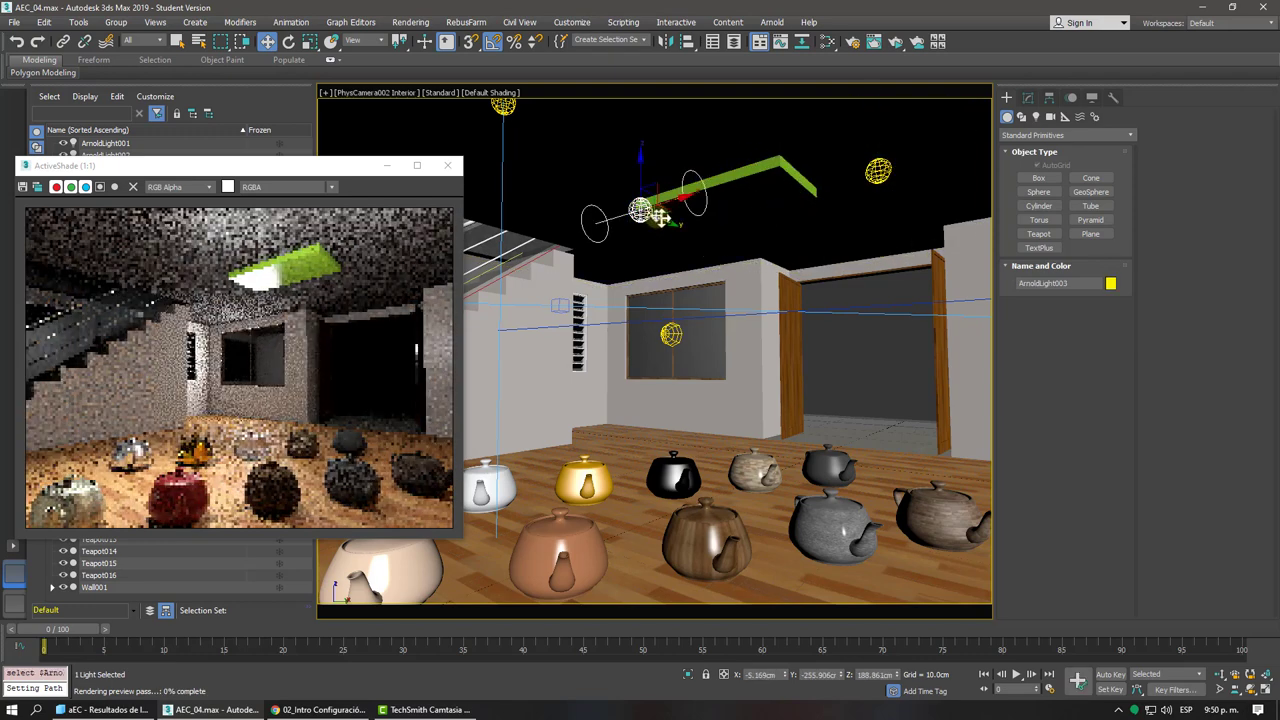
drag(640, 216, 623, 176)
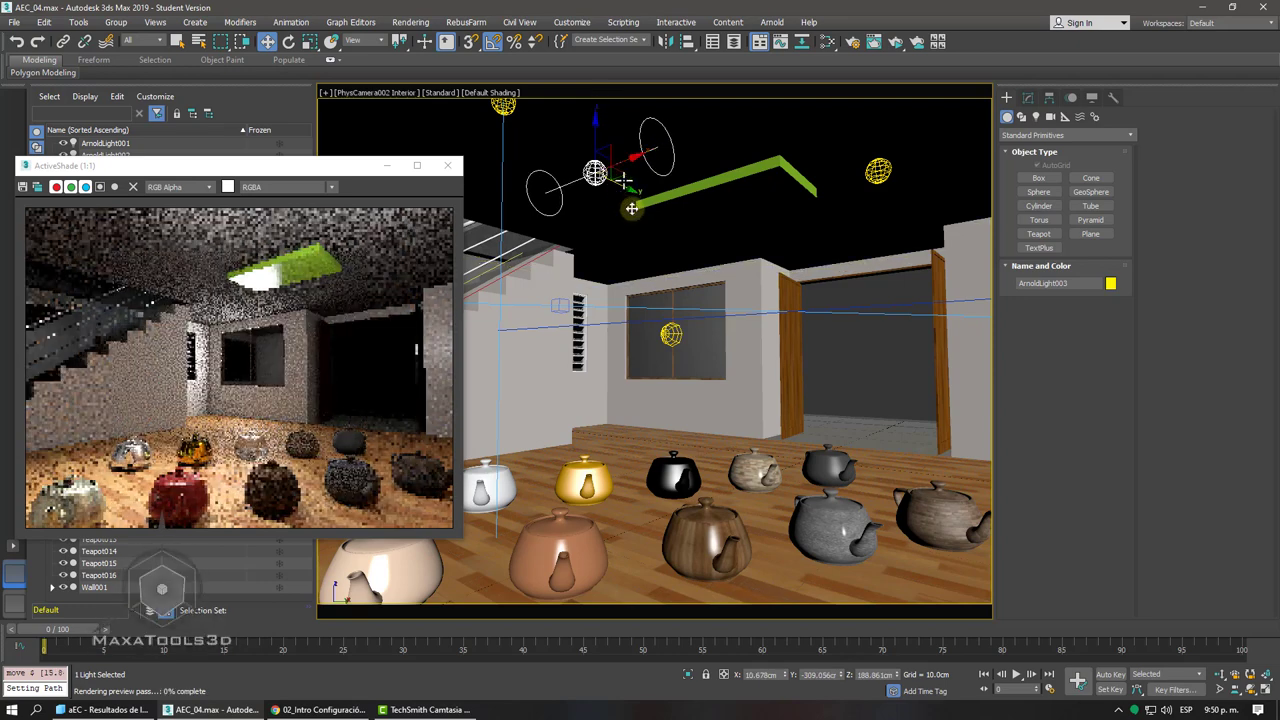
mouse_move(631, 208)
mouse_down()
mouse_move(545, 205)
mouse_move(430, 260)
mouse_up()
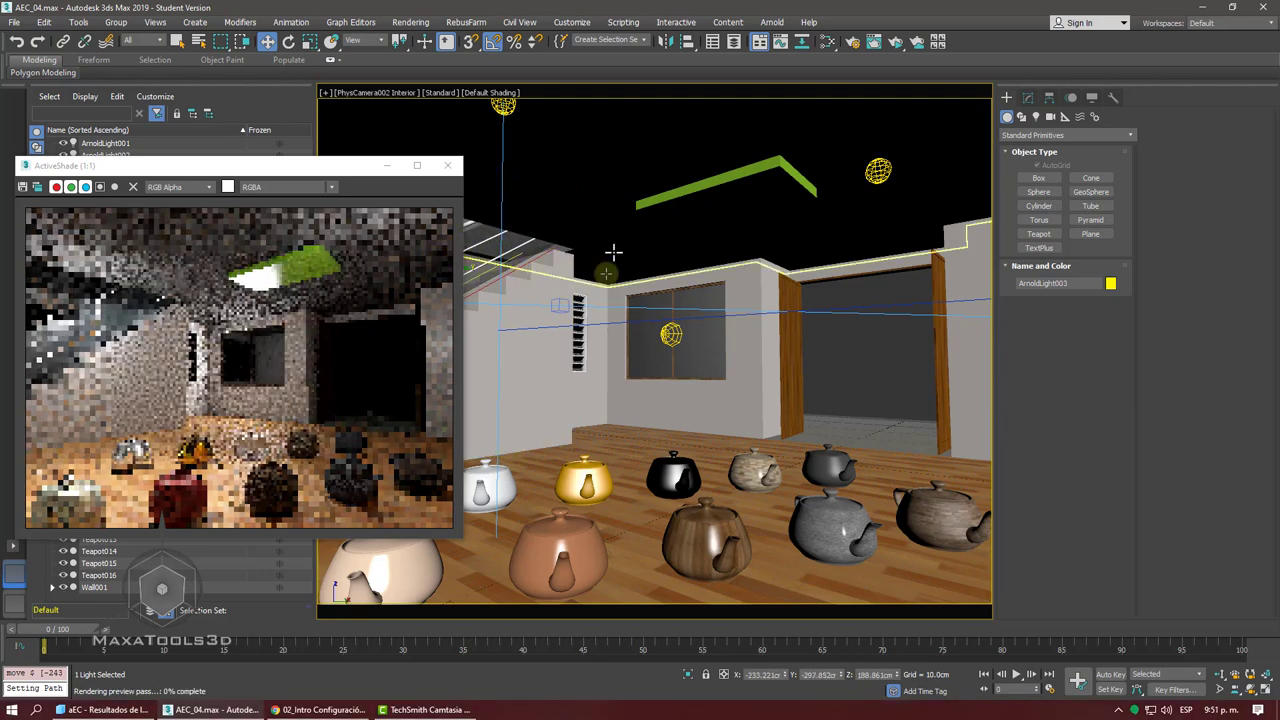
- In a wireframe top-down view, move the Arnold point light up and to the right
key(t)
scroll(689, 281, down, 3)
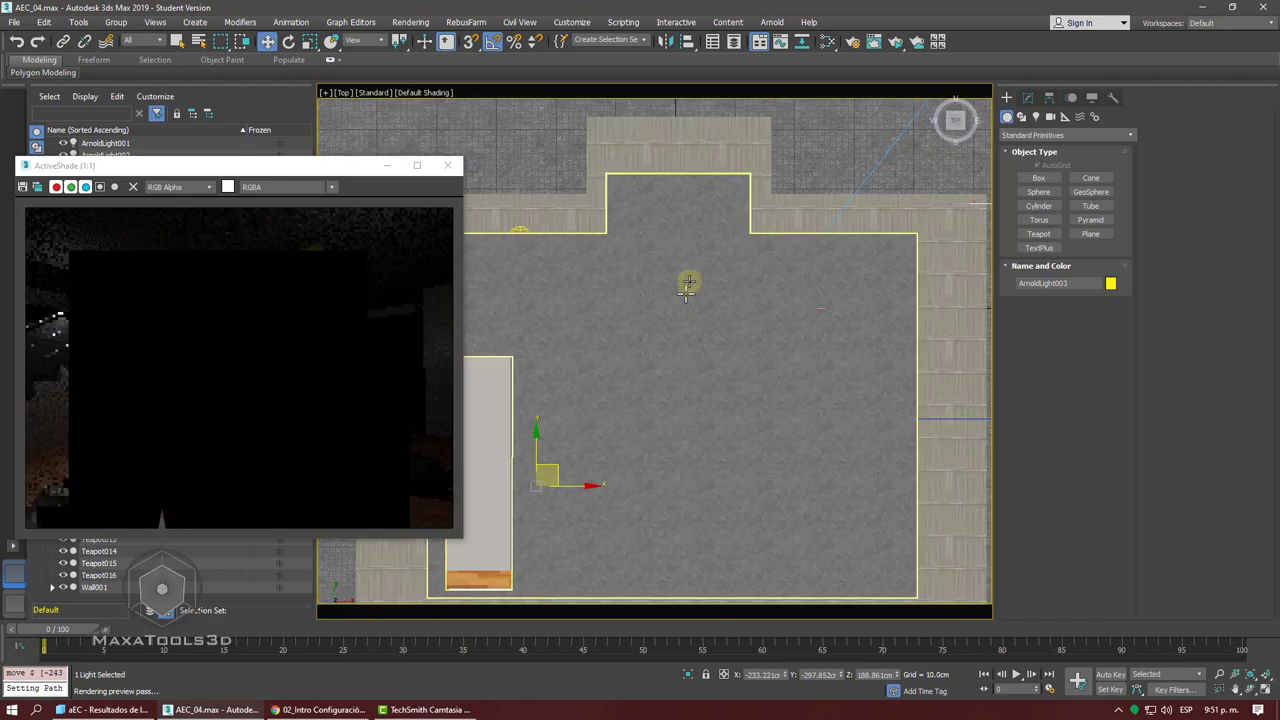
scroll(689, 281, down, 2)
key(F3)
scroll(689, 281, up, 3)
scroll(689, 281, up, 3)
middle_drag(689, 281, 718, 305)
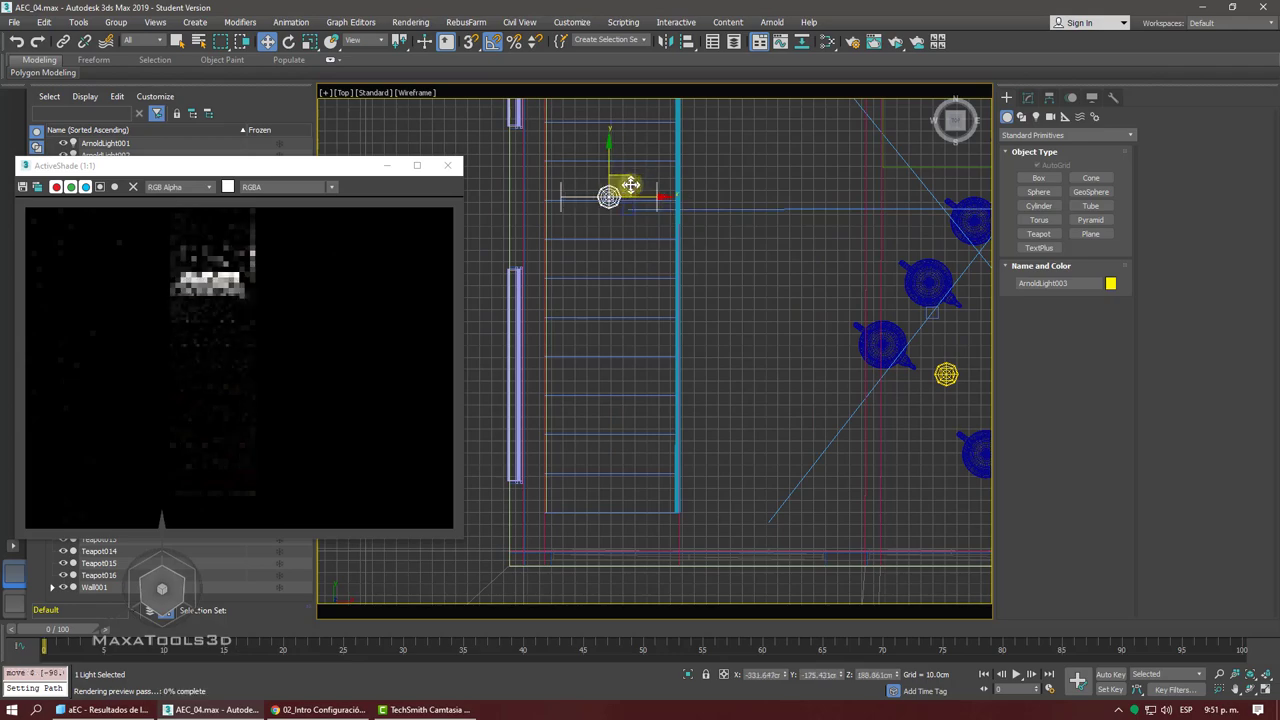
mouse_move(625, 193)
alt+middle_down()
mouse_move(697, 337)
mouse_move(684, 268)
mouse_move(641, 259)
mouse_move(700, 320)
mouse_move(637, 325)
alt+middle_up()
scroll(640, 243, down, 5)
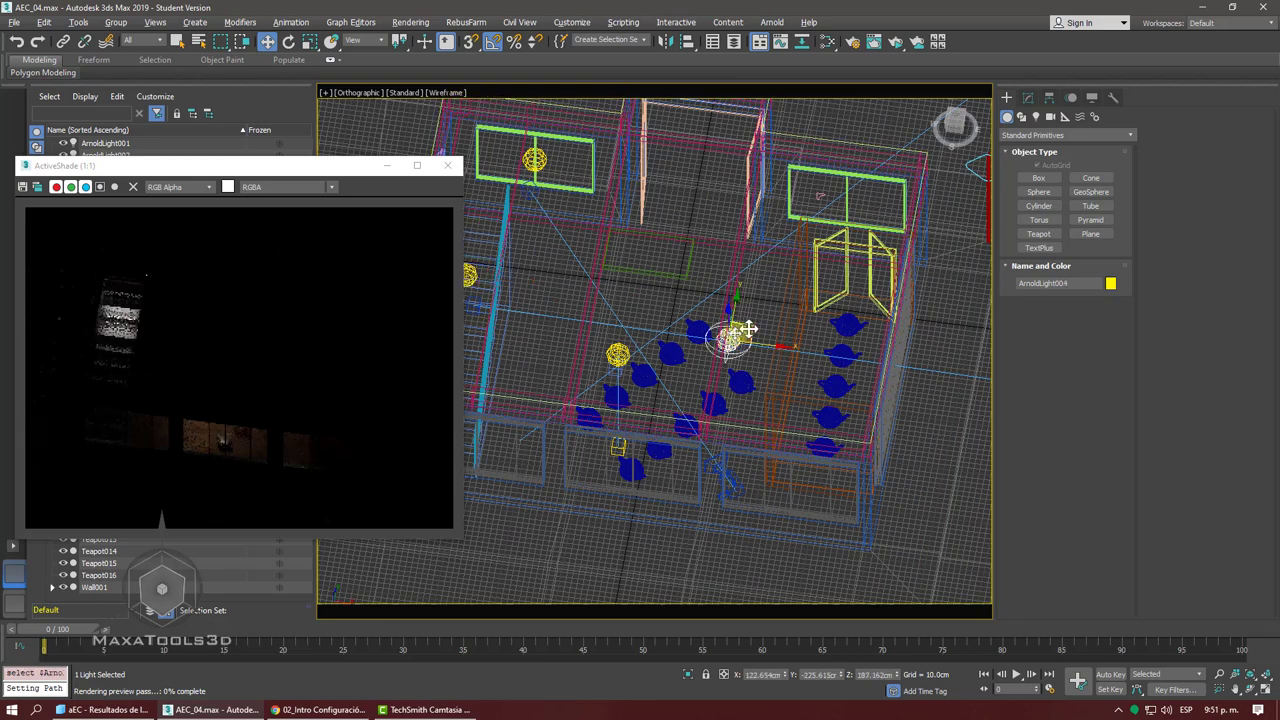
alt+middle_drag(747, 328, 738, 357)
drag(851, 219, 900, 206)
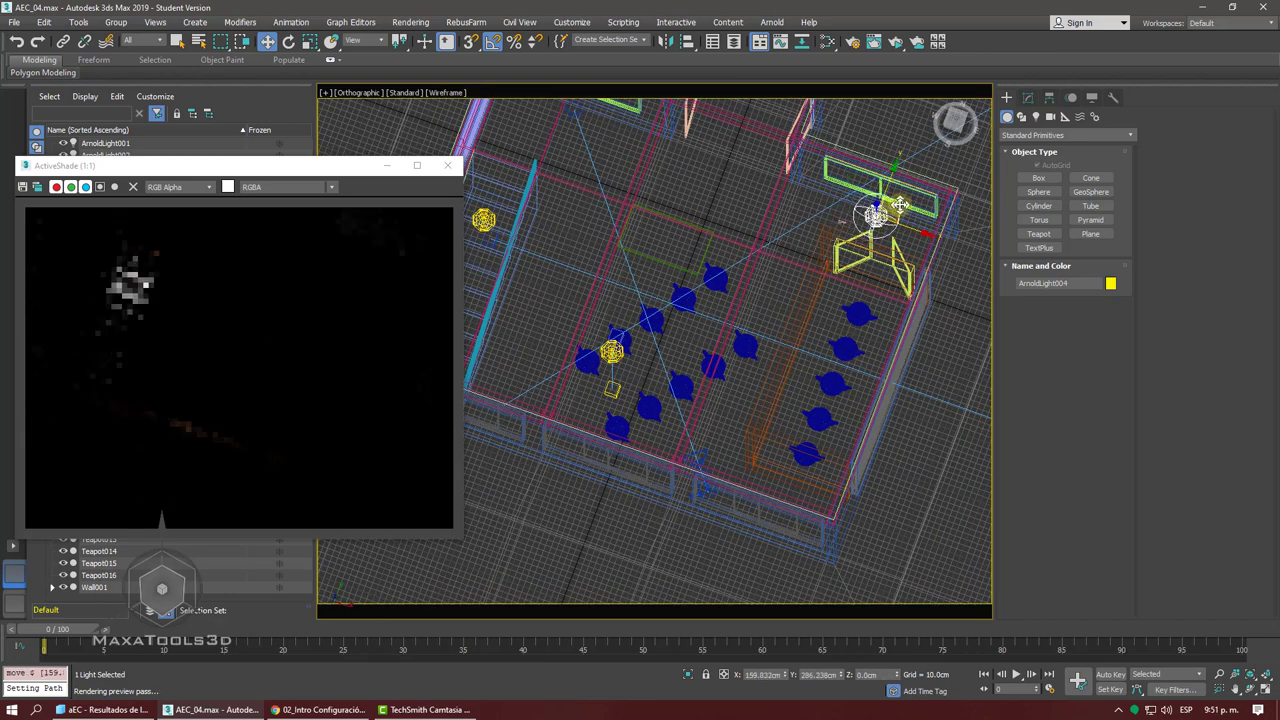
middle_drag(841, 221, 866, 224)
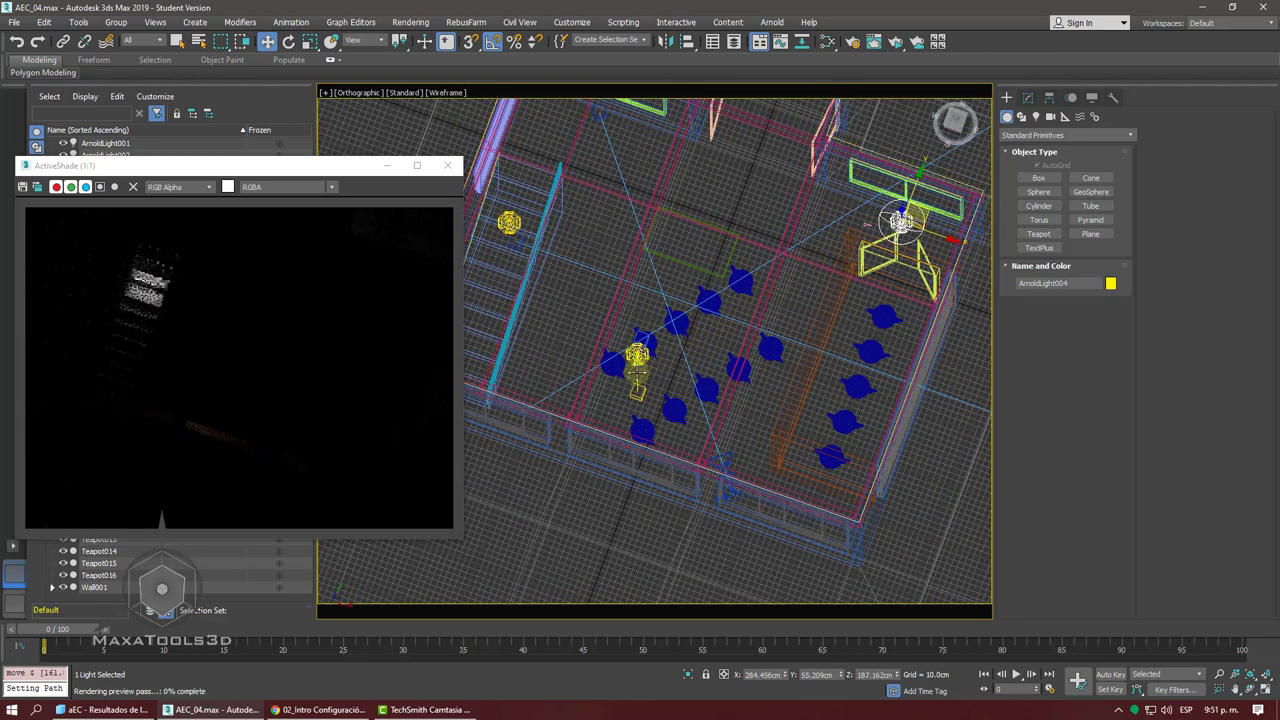
- Select the other Arnold light and view the scene through camera PhysCamera002 Interior
click(638, 353)
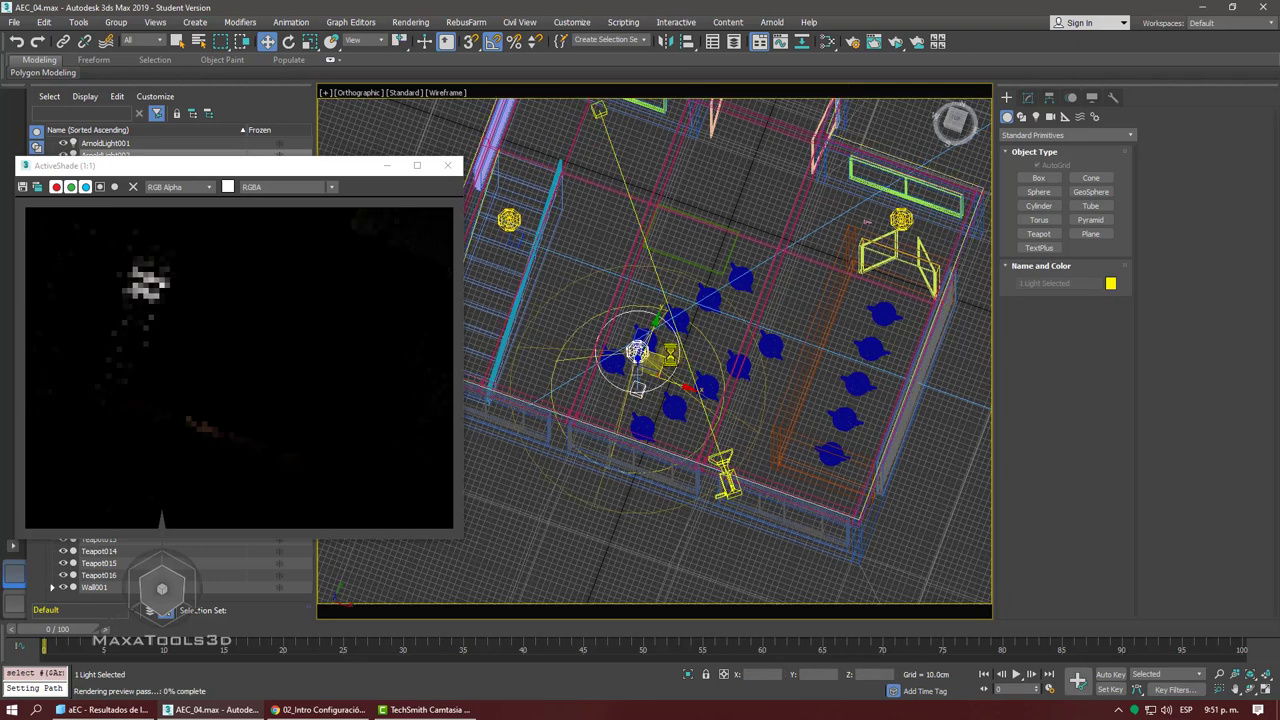
key(c)
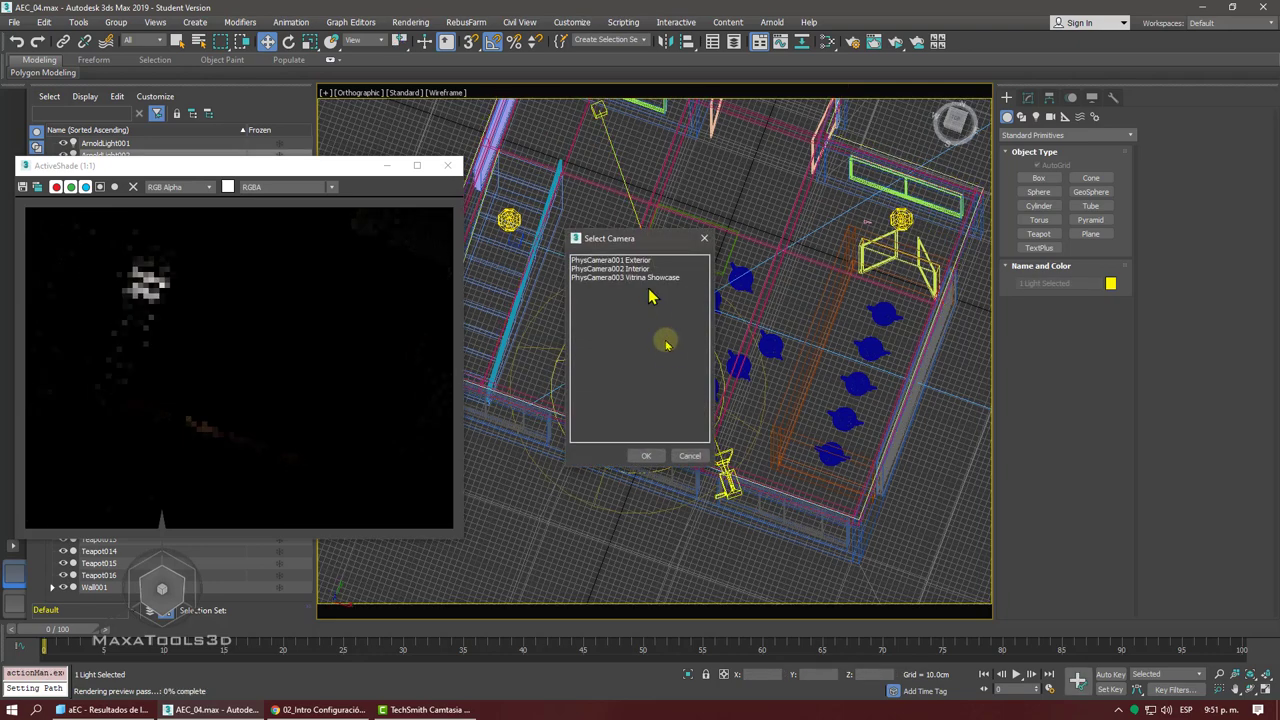
click(642, 278)
click(641, 270)
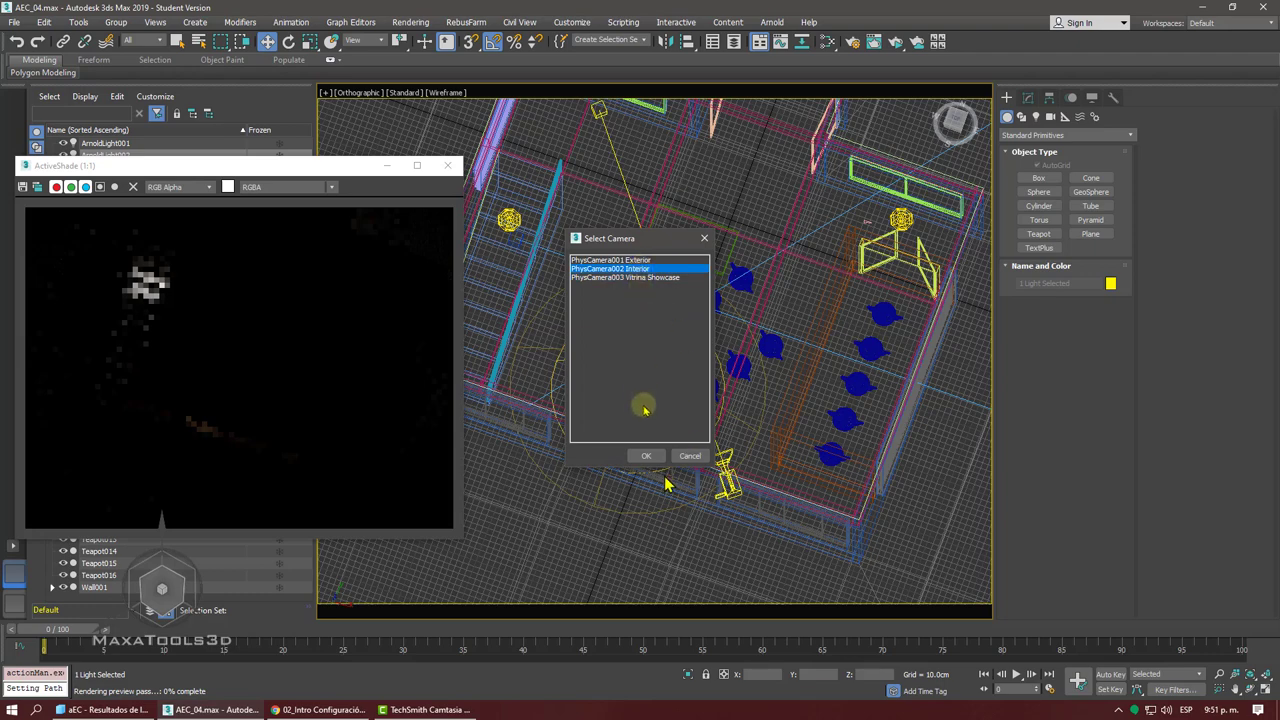
click(646, 455)
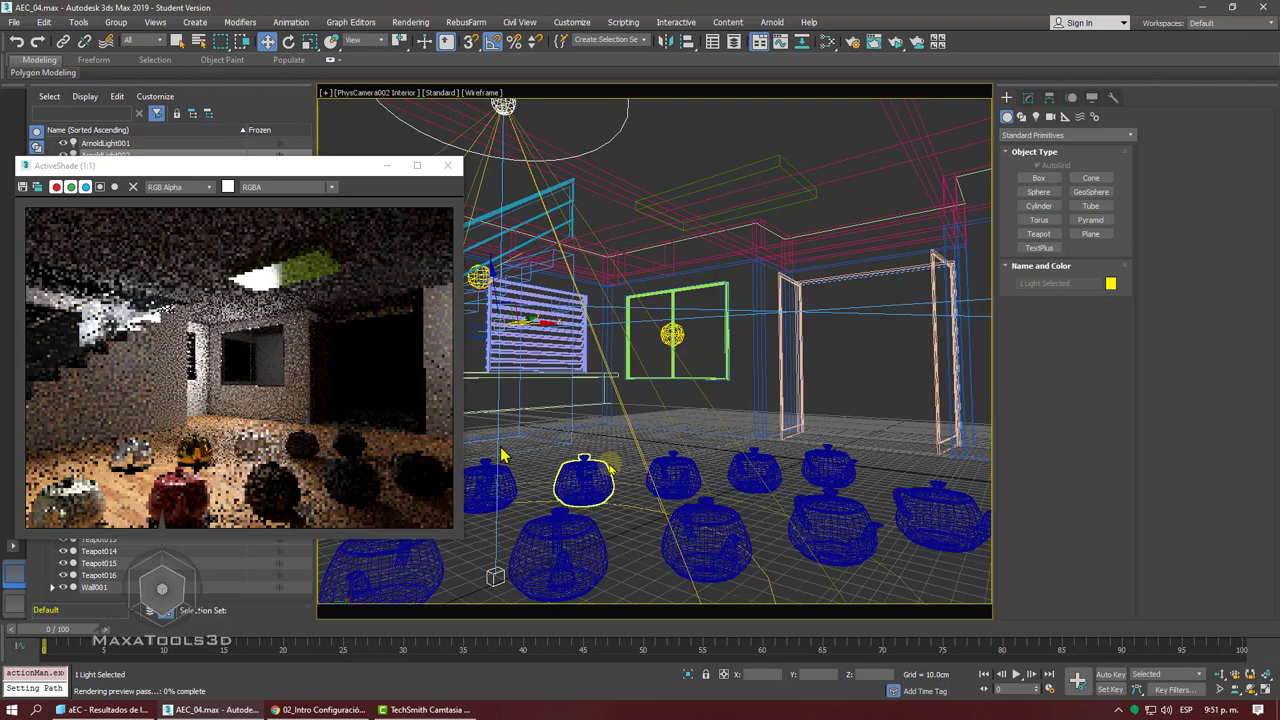
- Raise Box002, then add Arnold light ArnoldLight005 lifted to about Z 130 cm near the doorway
click(750, 197)
drag(752, 198, 822, 183)
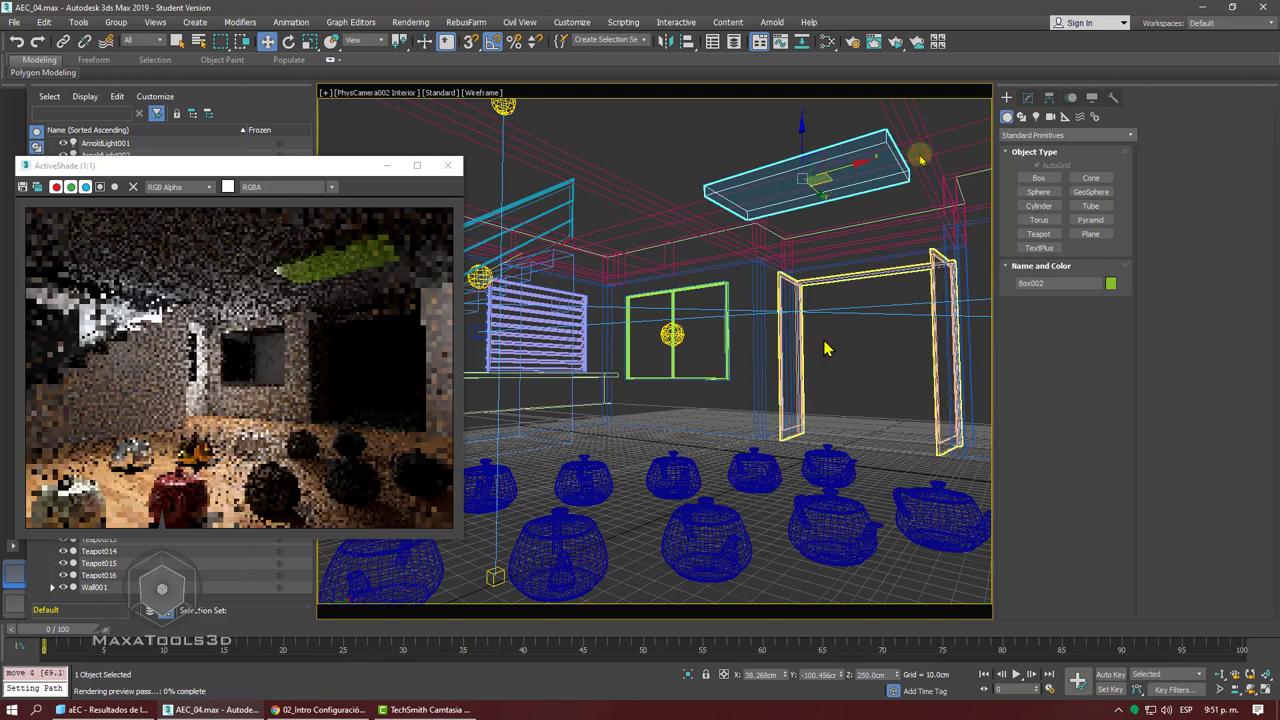
click(1037, 117)
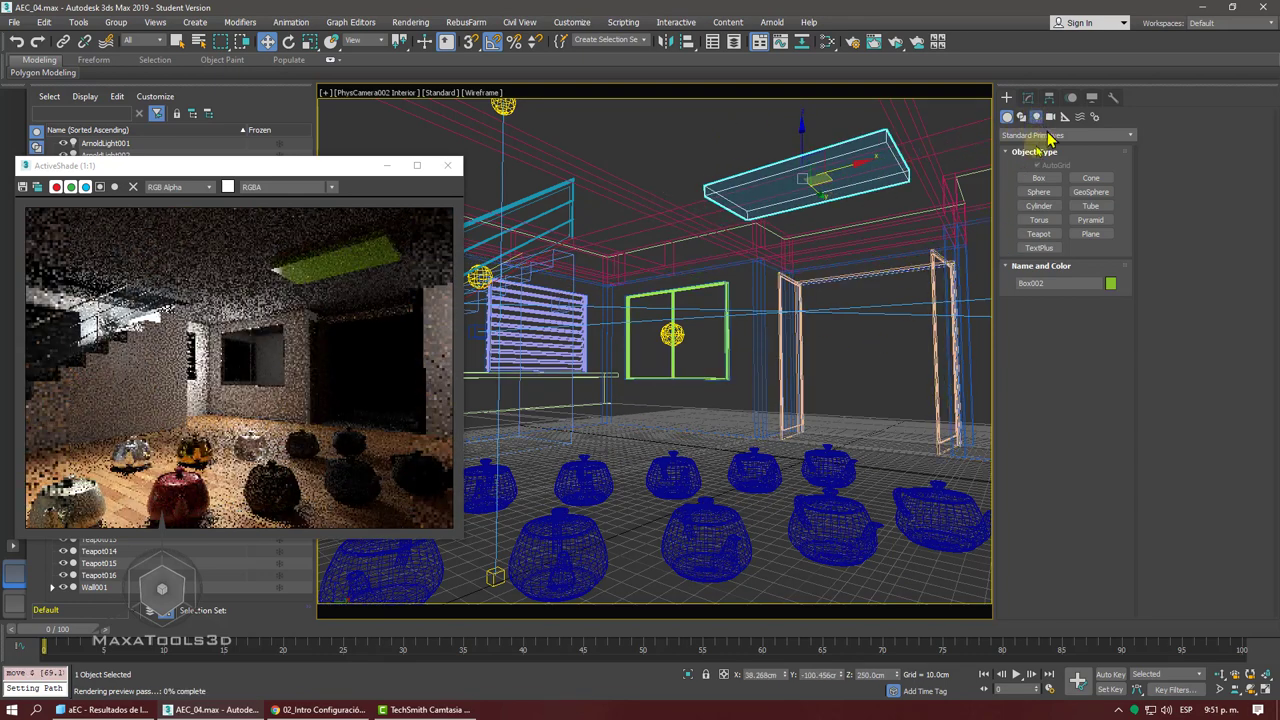
click(1042, 177)
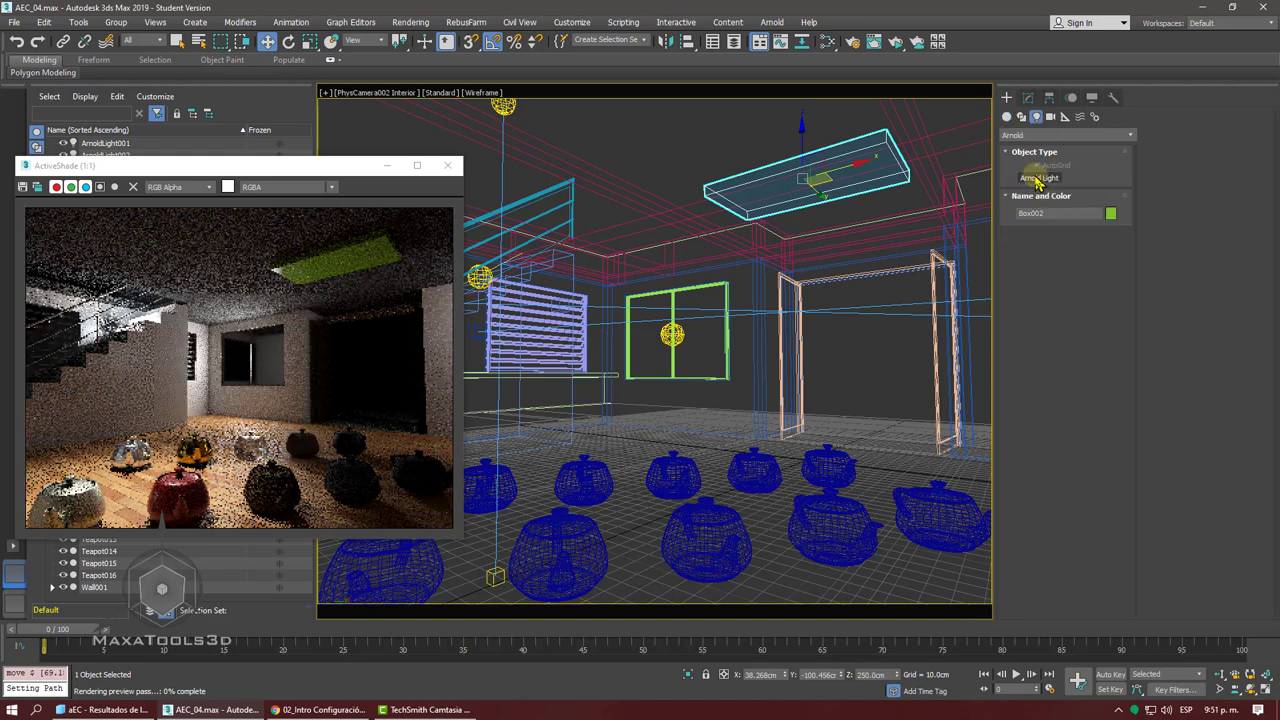
click(780, 488)
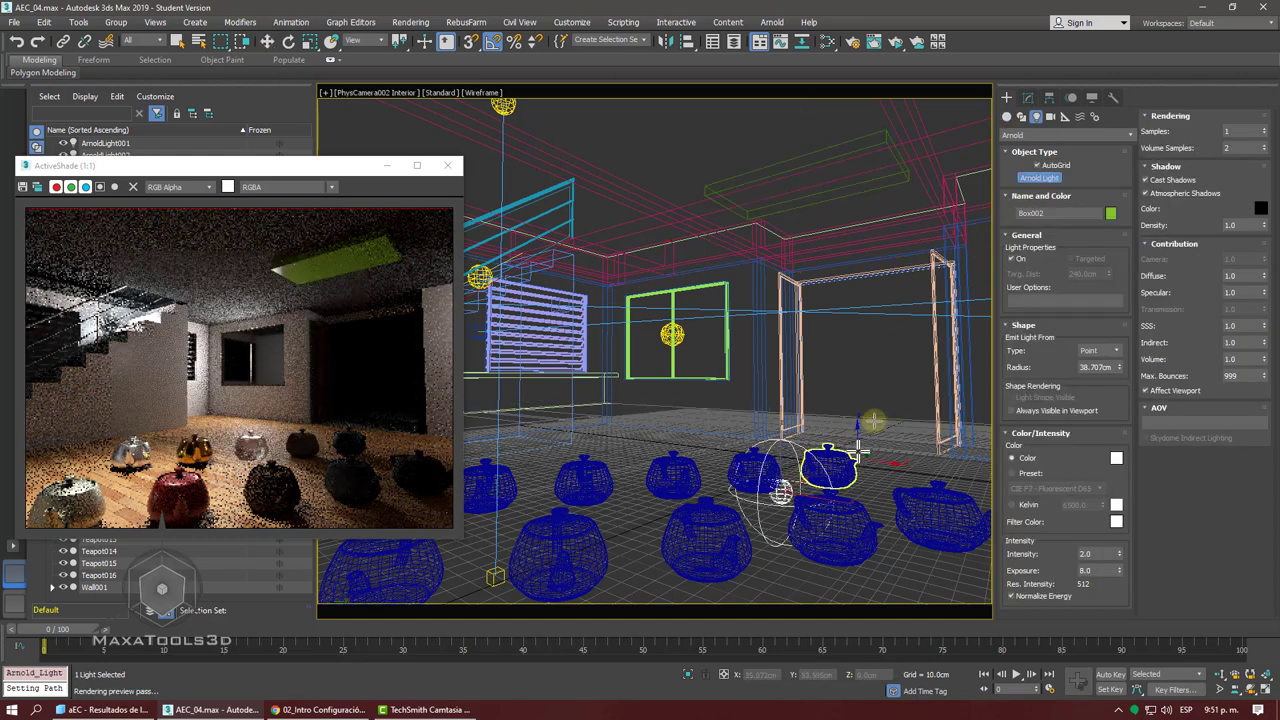
right_click(778, 482)
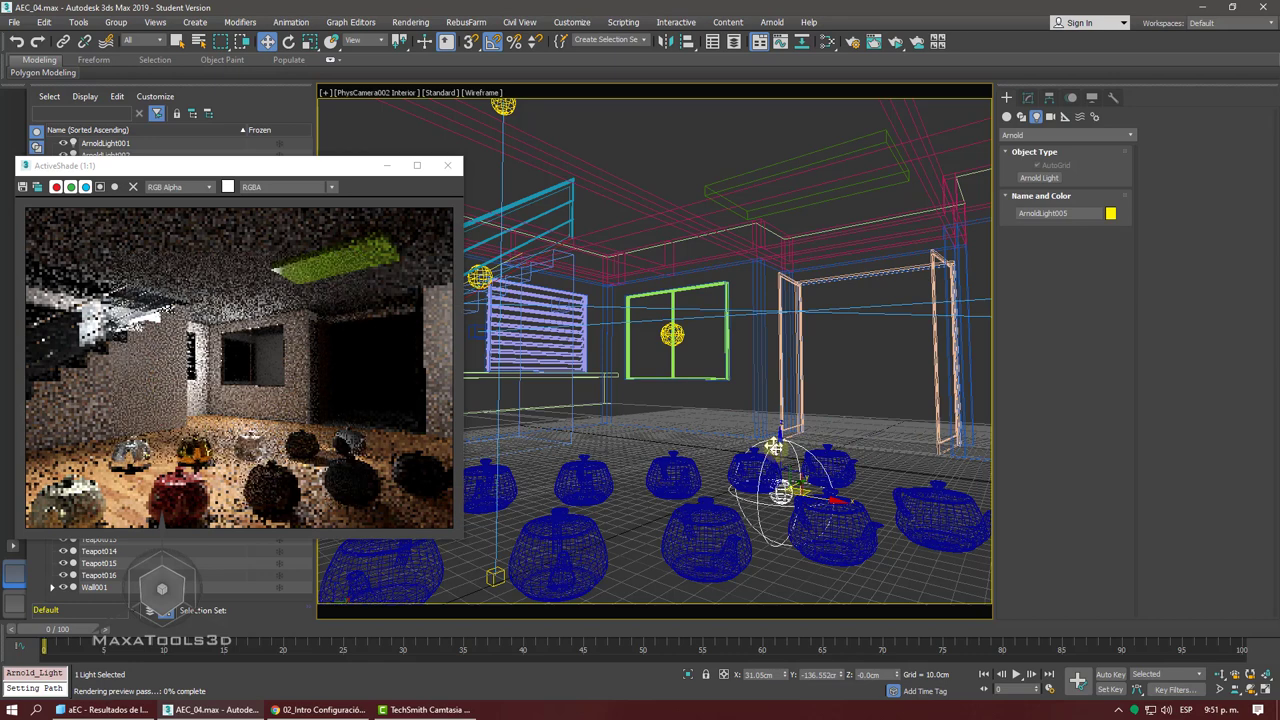
mouse_move(783, 456)
mouse_down()
mouse_move(788, 356)
mouse_move(832, 314)
mouse_up()
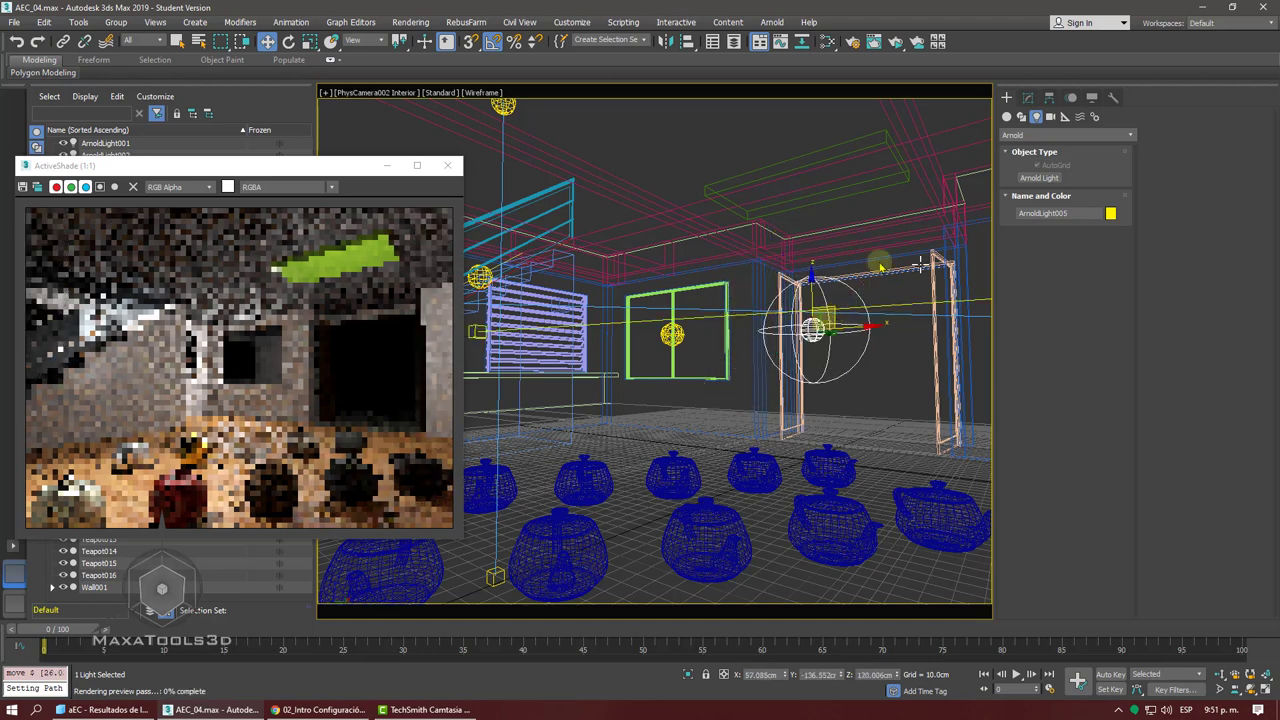
- Set ArnoldLight005's shape type to Mesh, using the ceiling box Box002 as its mesh
click(1027, 100)
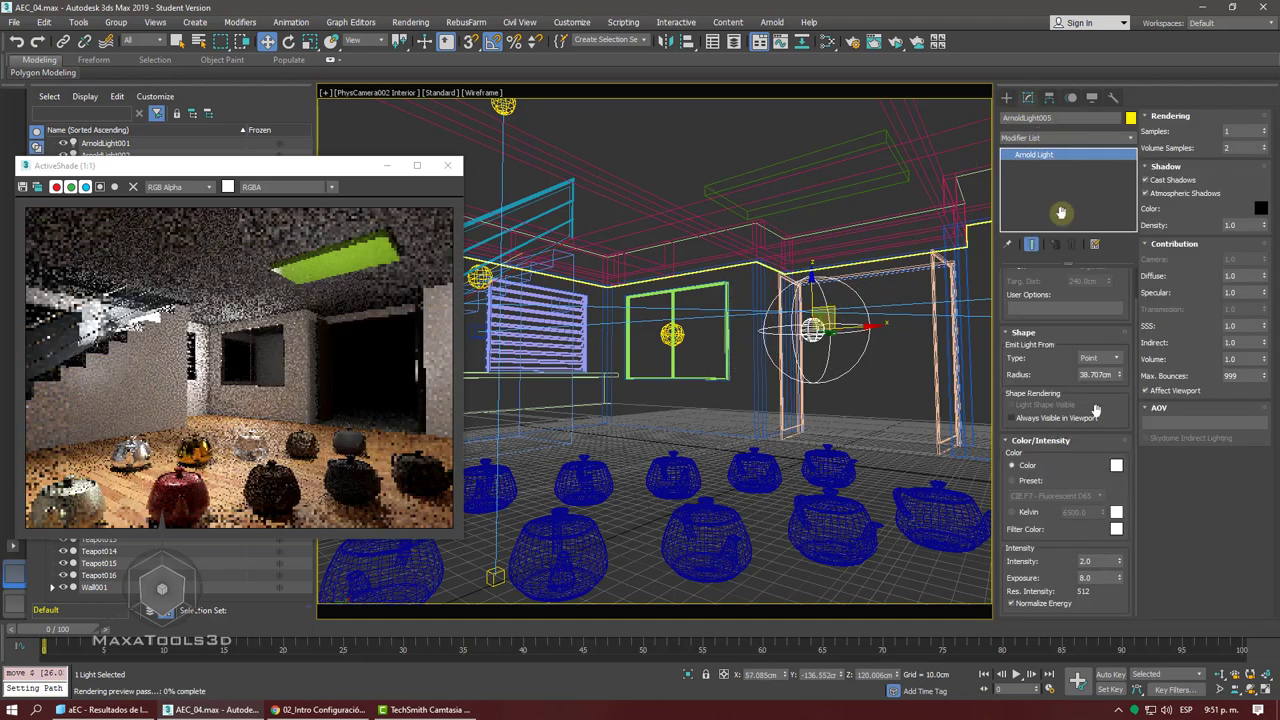
click(1104, 359)
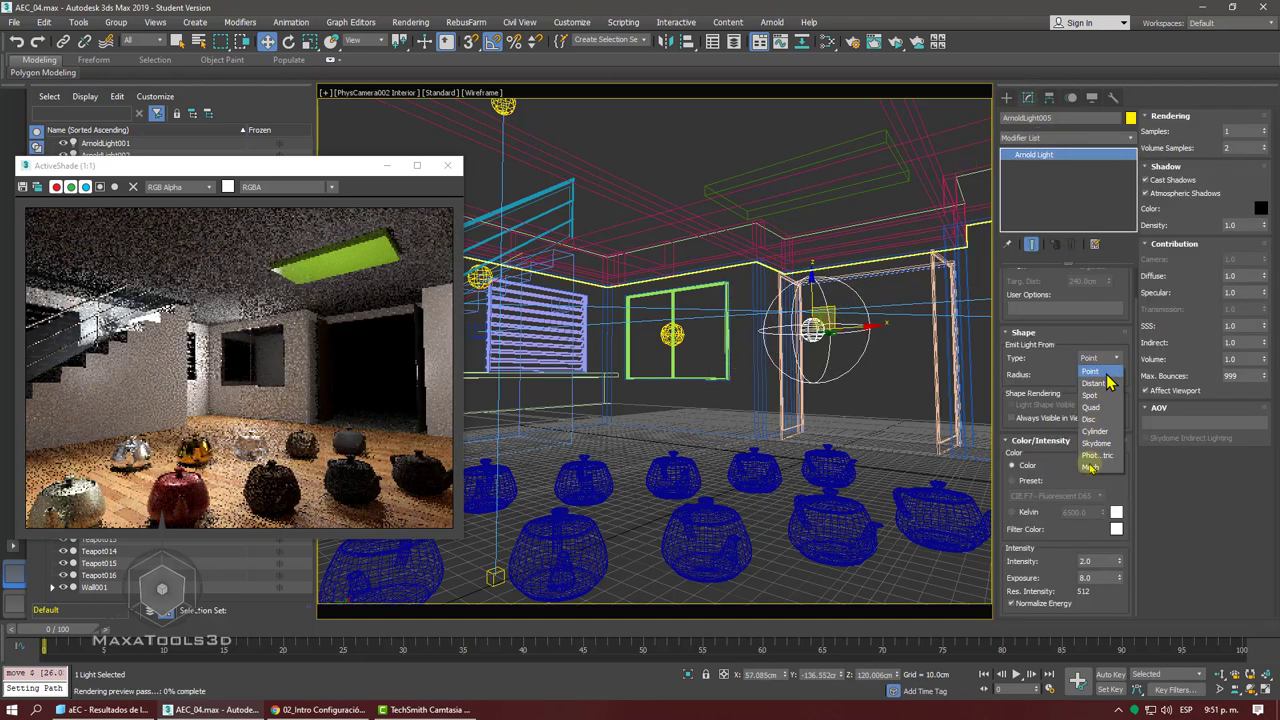
click(1090, 467)
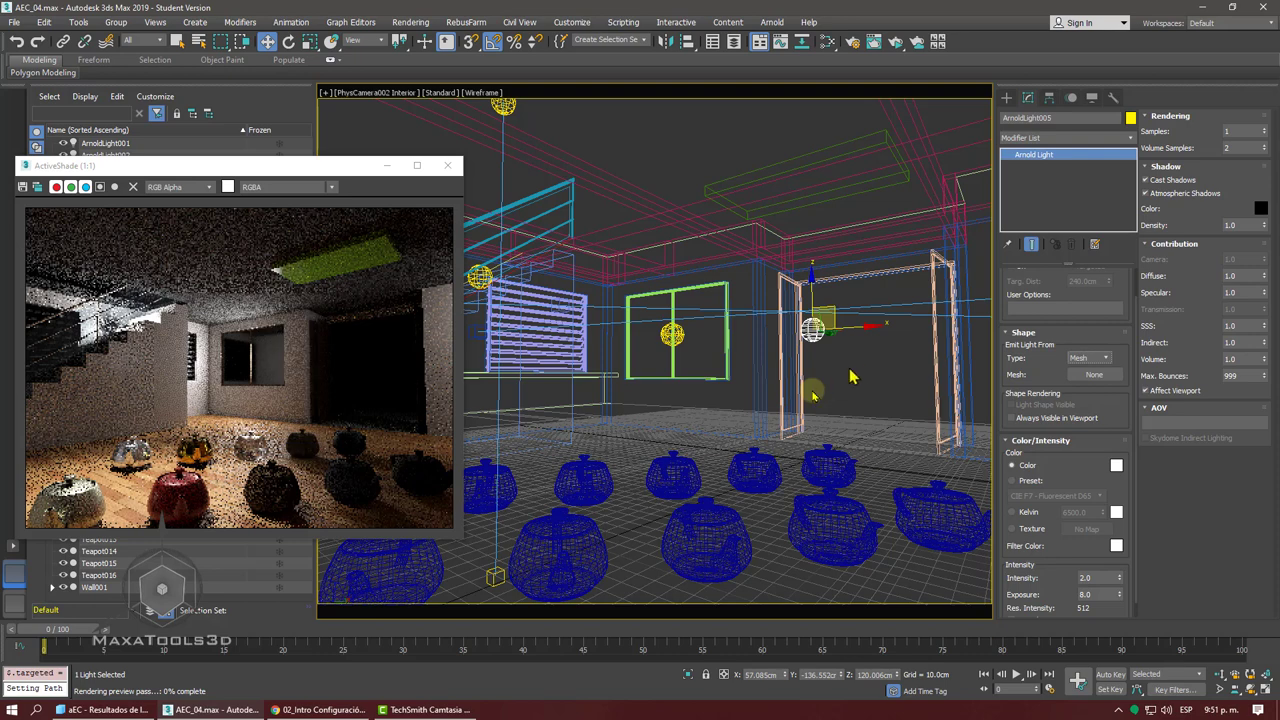
click(1092, 375)
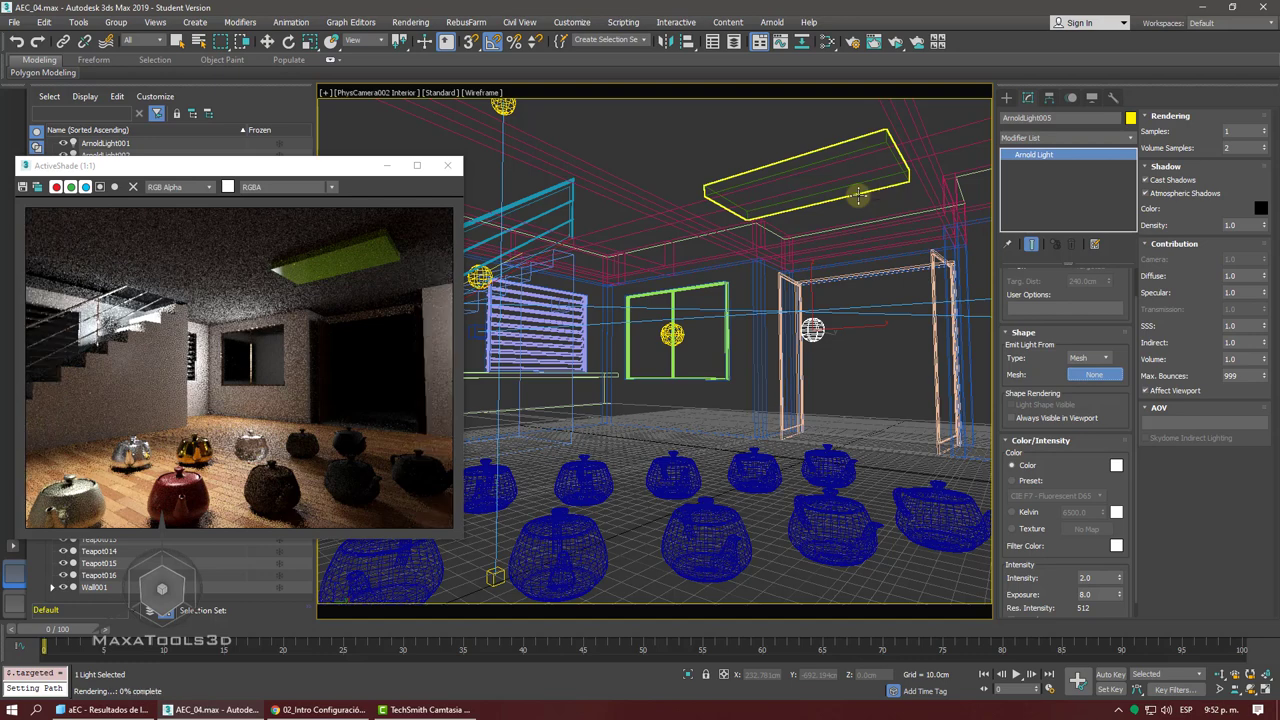
click(858, 196)
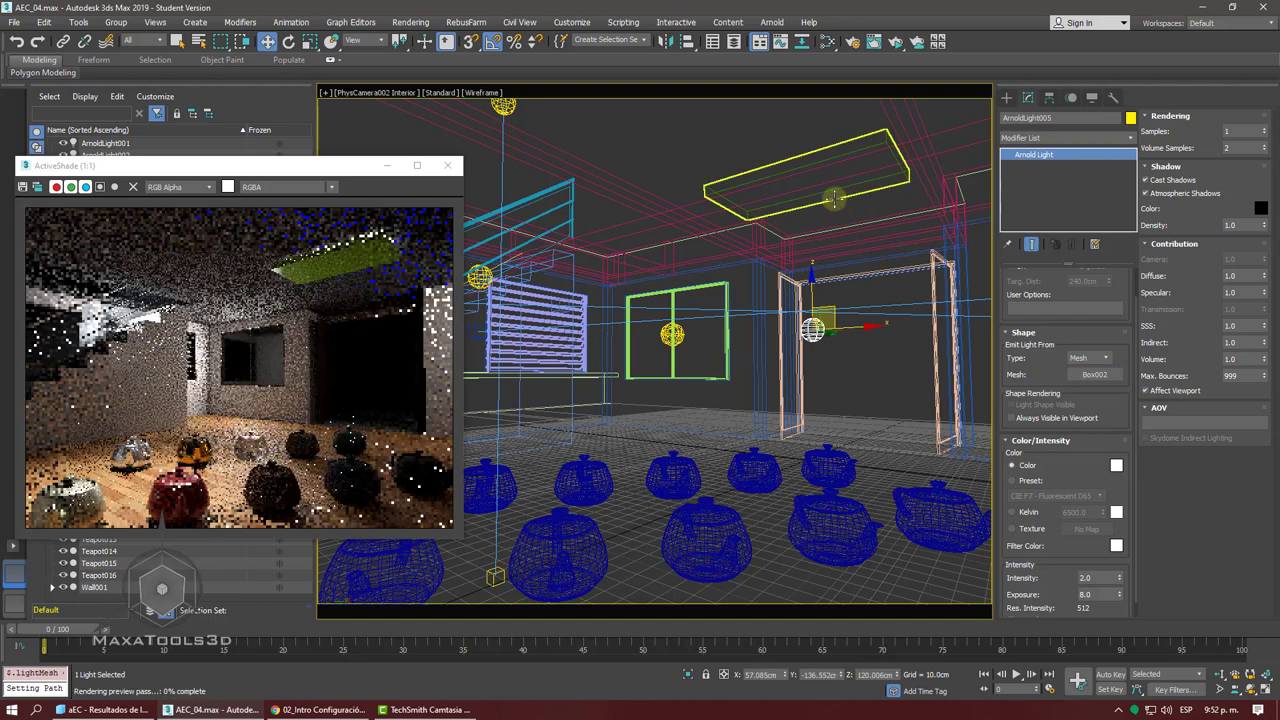
click(820, 191)
- Lower Box002 and raise the mesh light's intensity to 1.742
click(801, 155)
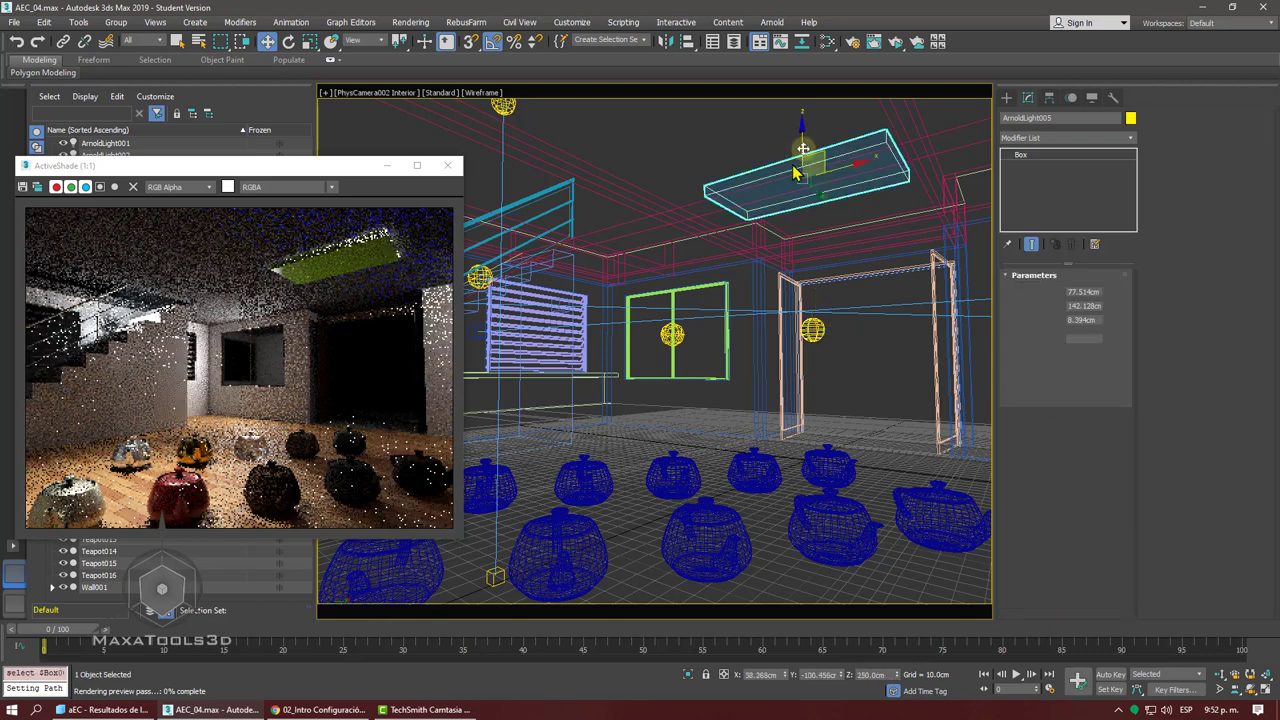
drag(803, 160, 807, 190)
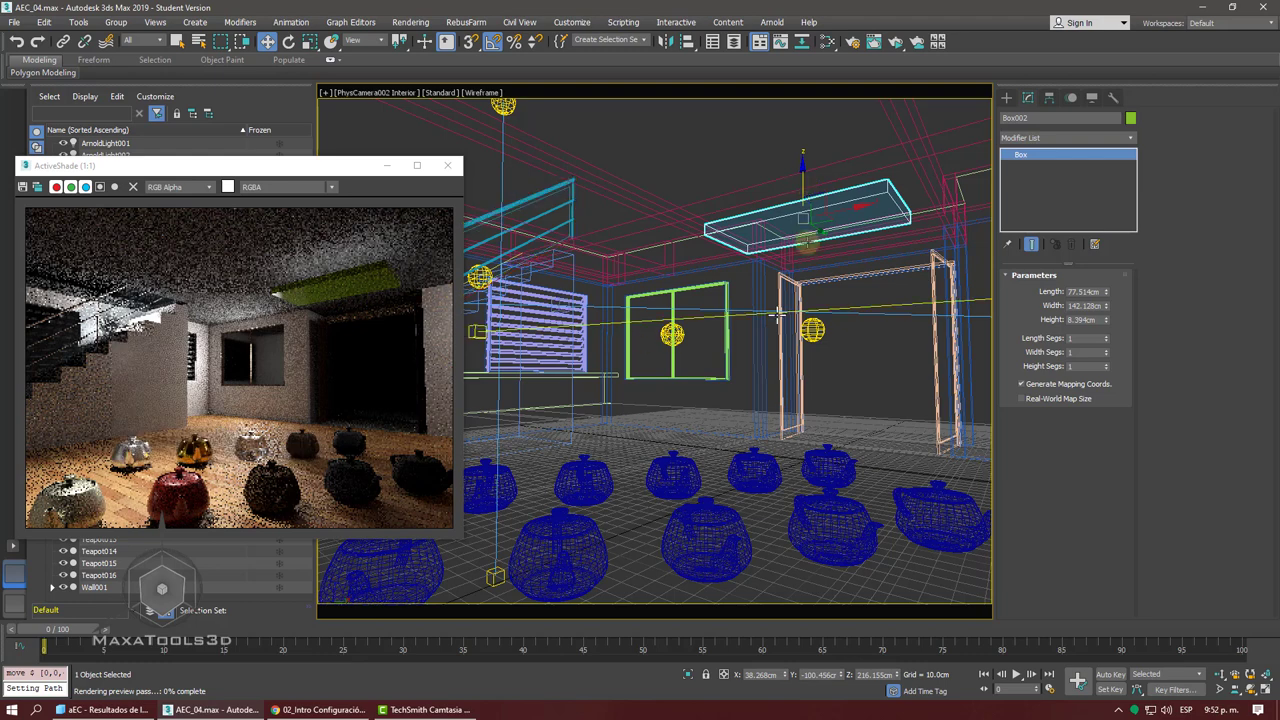
click(813, 333)
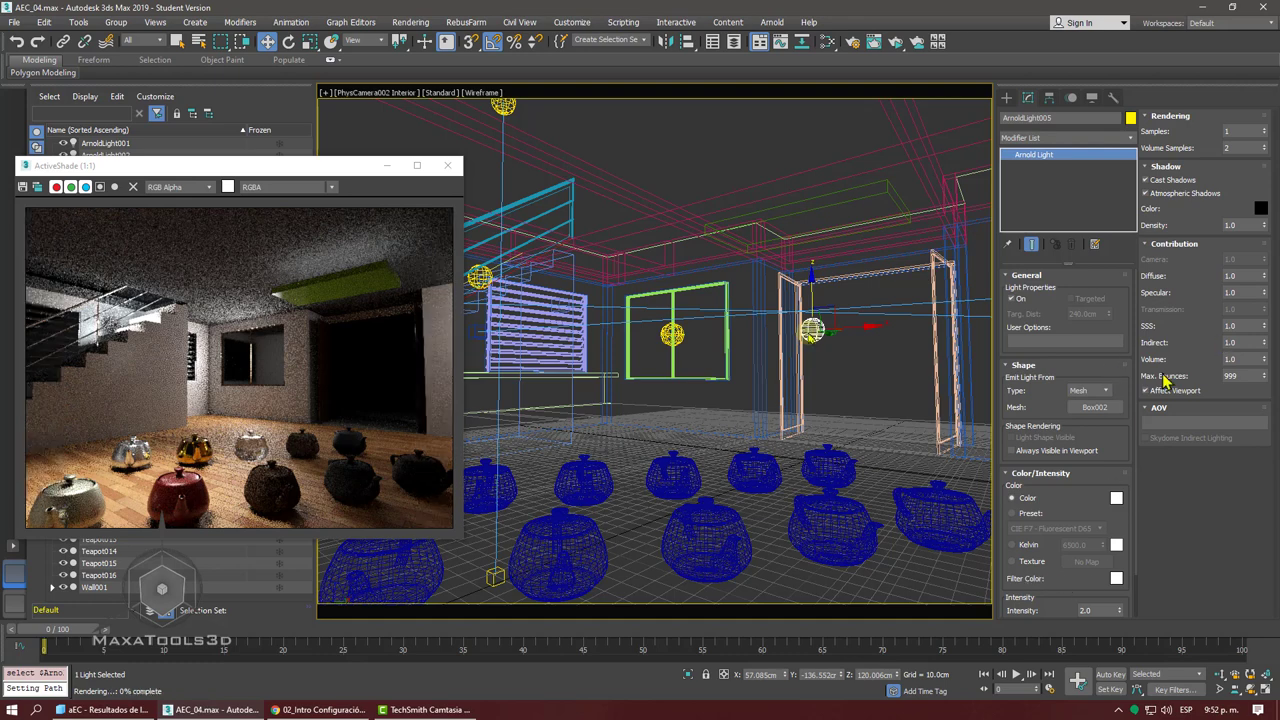
scroll(1040, 380, down, 2)
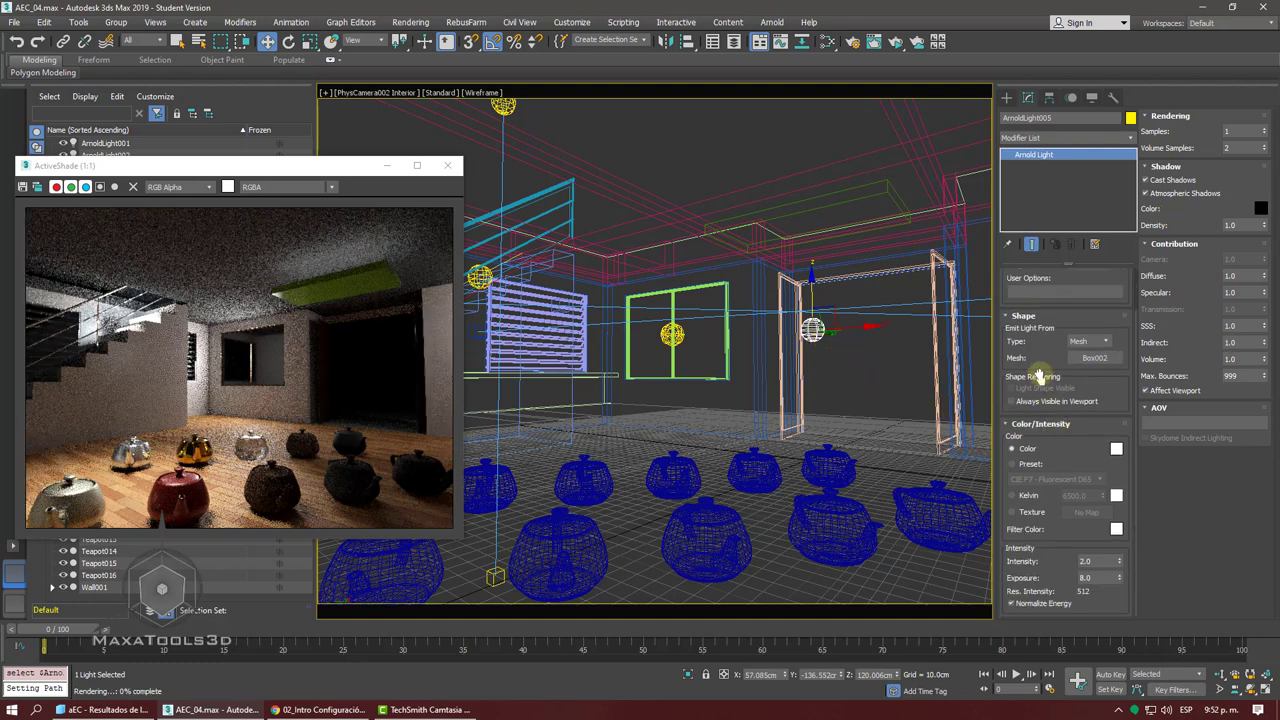
drag(1119, 564, 1055, 400)
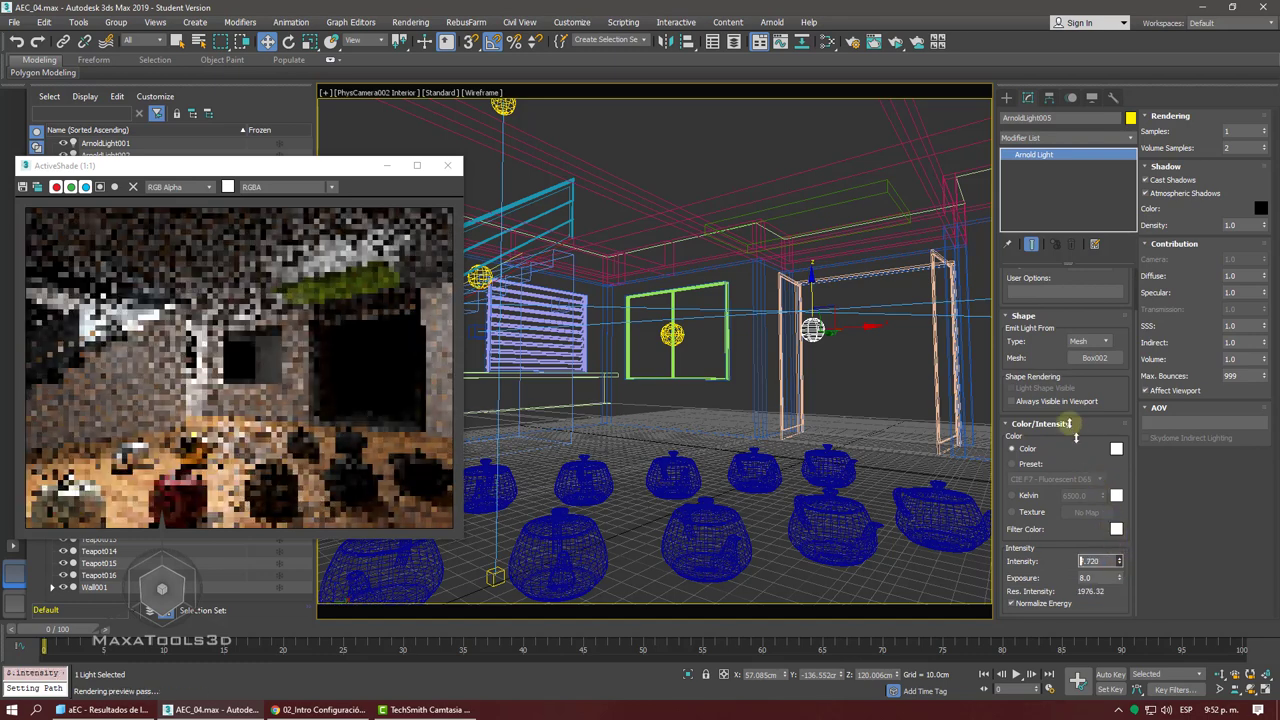
- Move ceiling box Box002 down and right to Z 227.175 cm
click(776, 219)
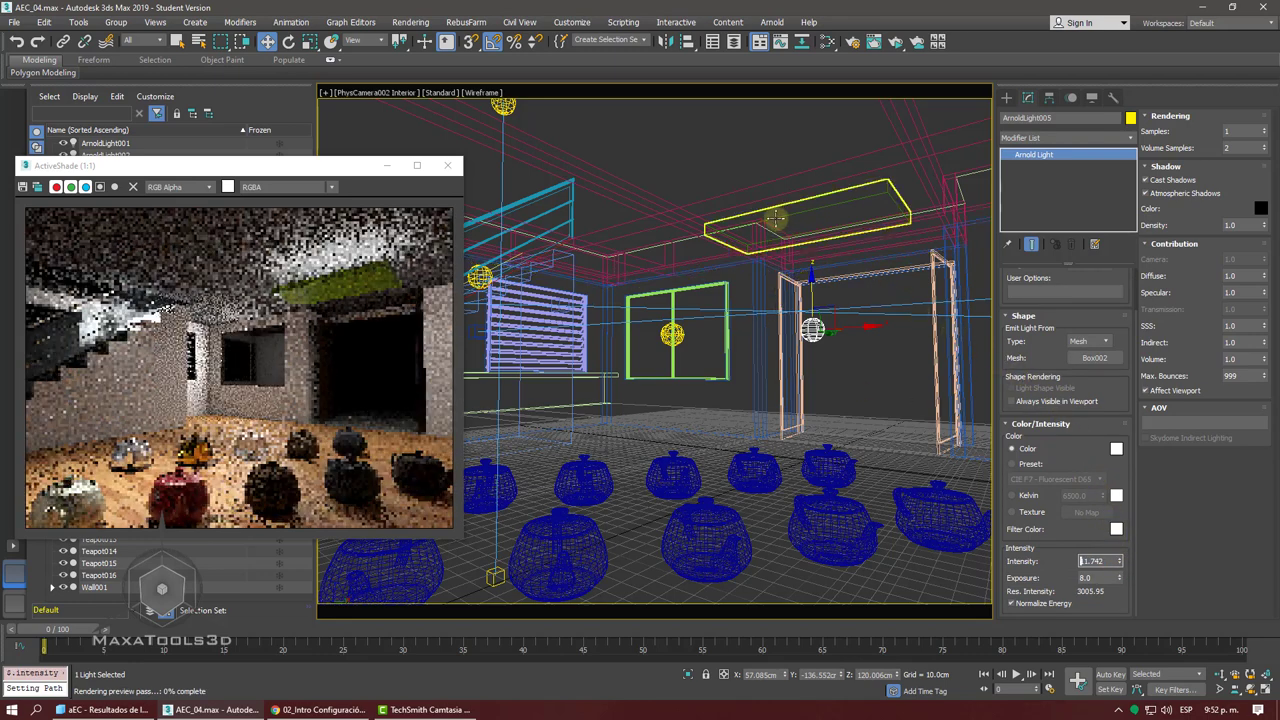
click(820, 232)
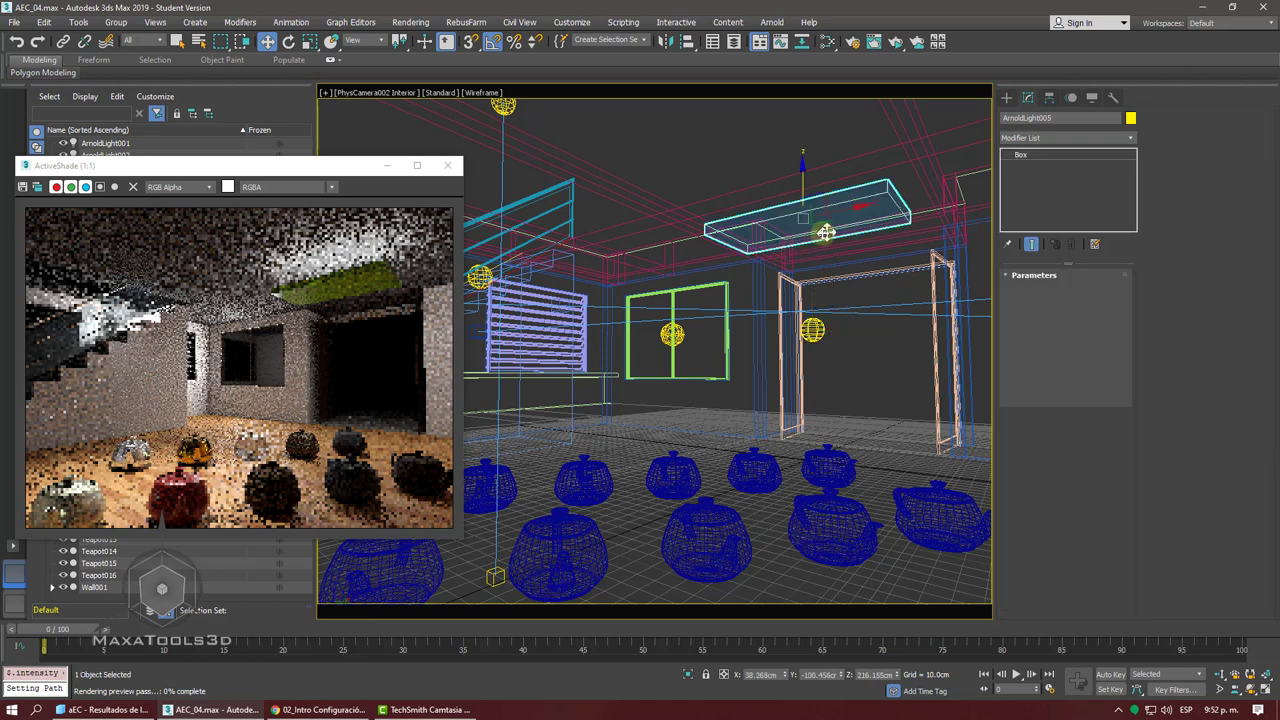
mouse_move(835, 225)
mouse_down()
mouse_move(867, 243)
mouse_move(756, 232)
mouse_move(858, 262)
mouse_move(842, 200)
mouse_up()
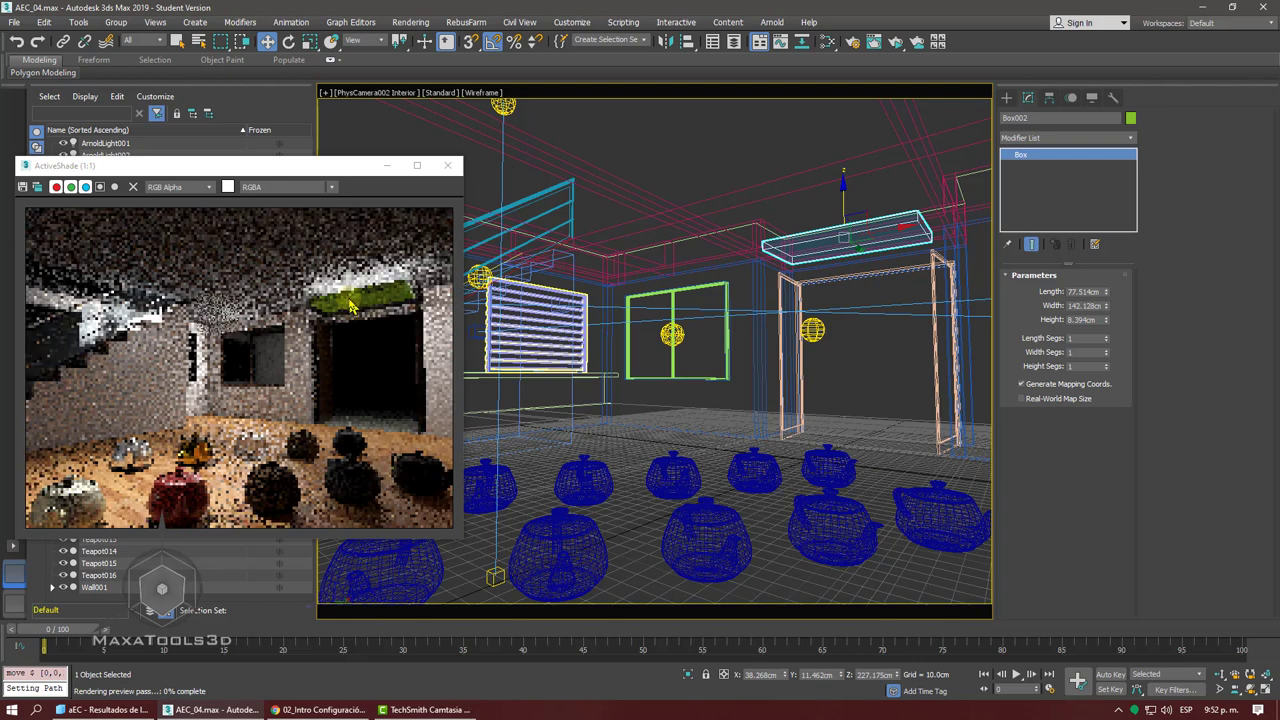
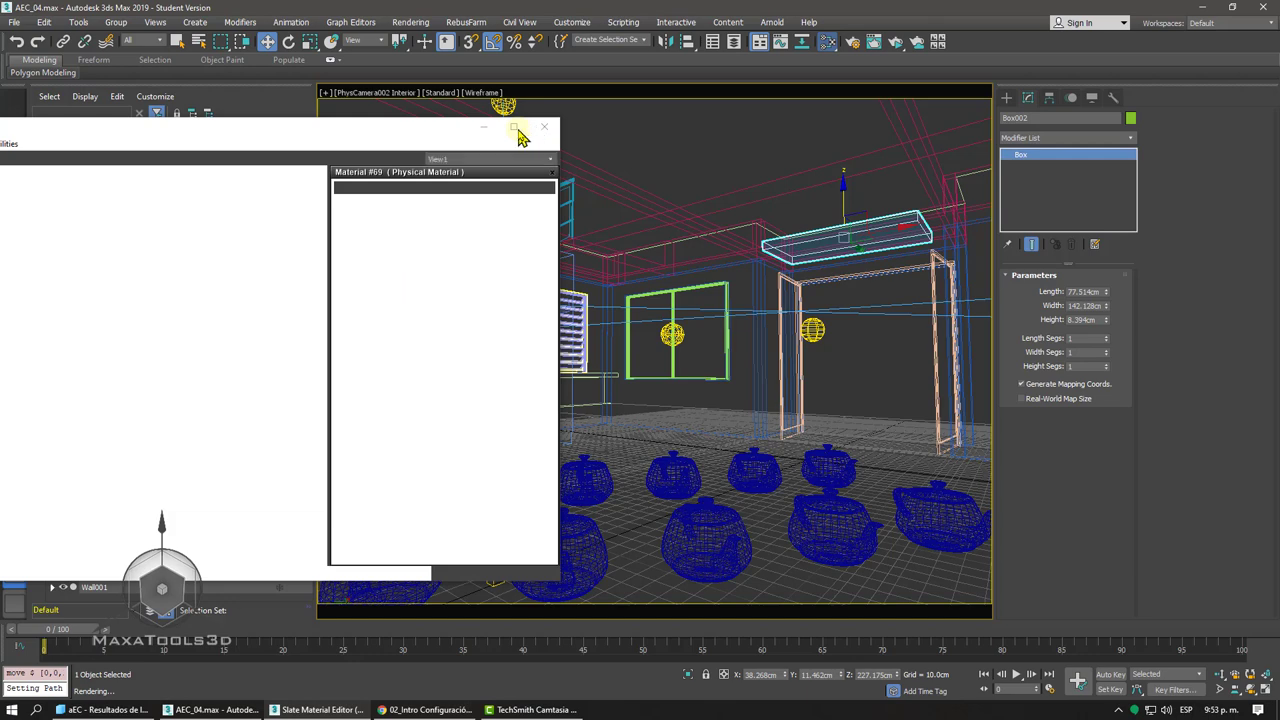
- Close the unresponsive Slate Material Editor and bring the 3ds Max scene window back
click(538, 128)
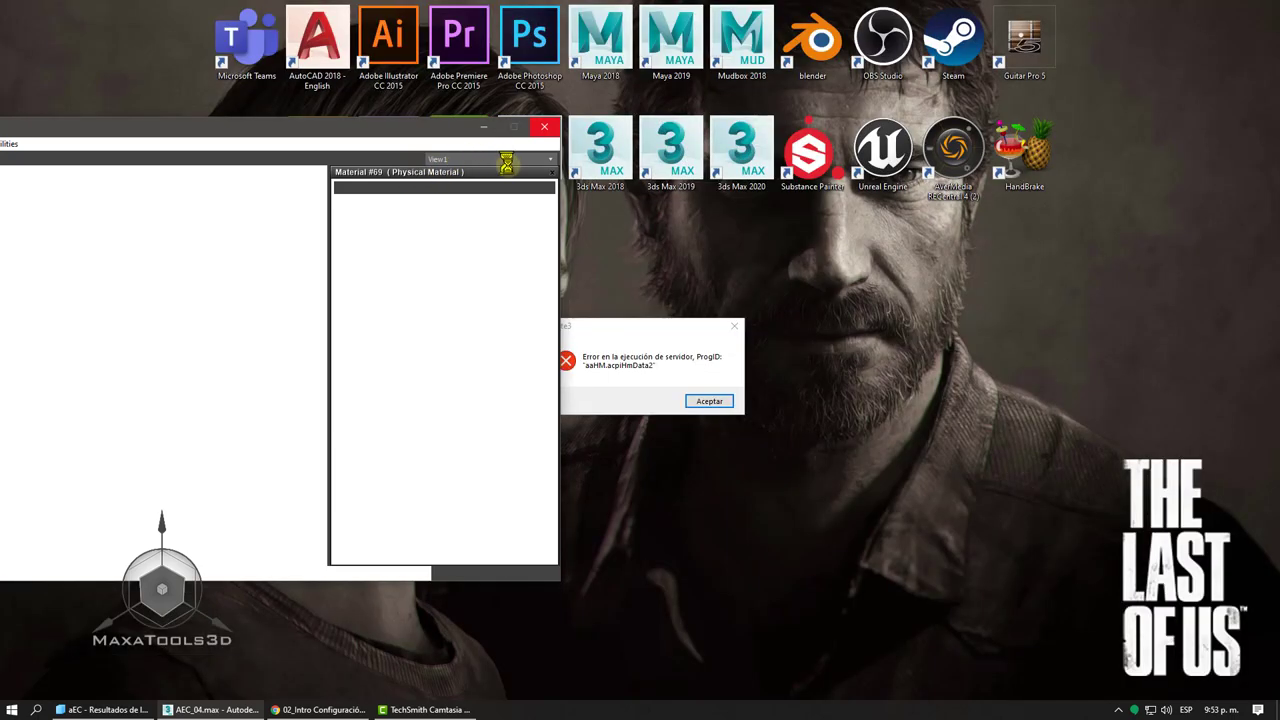
click(212, 709)
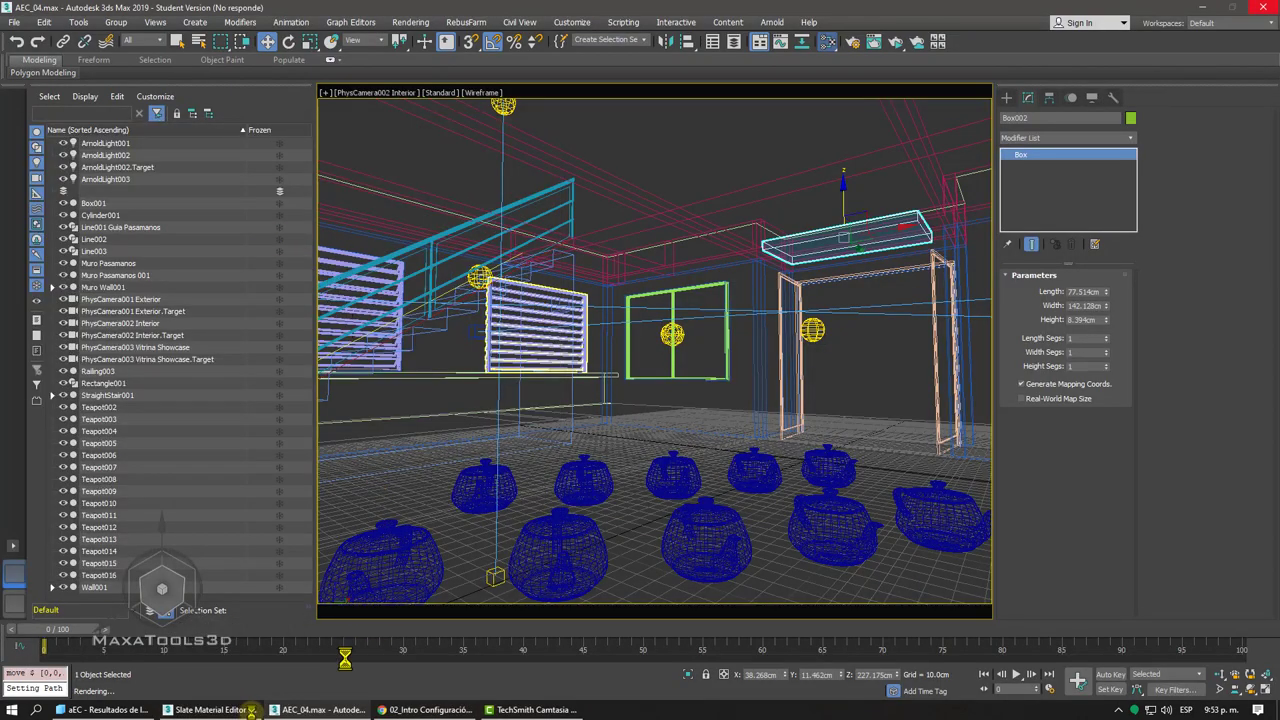
click(336, 710)
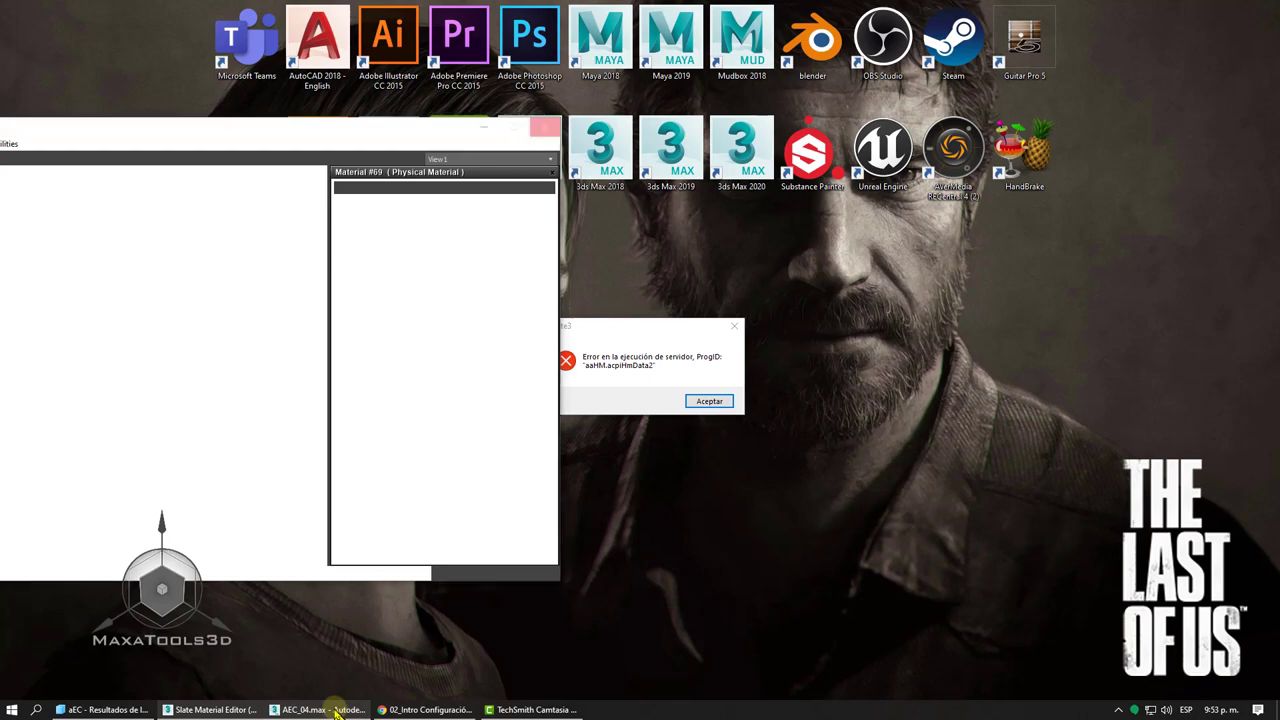
click(336, 710)
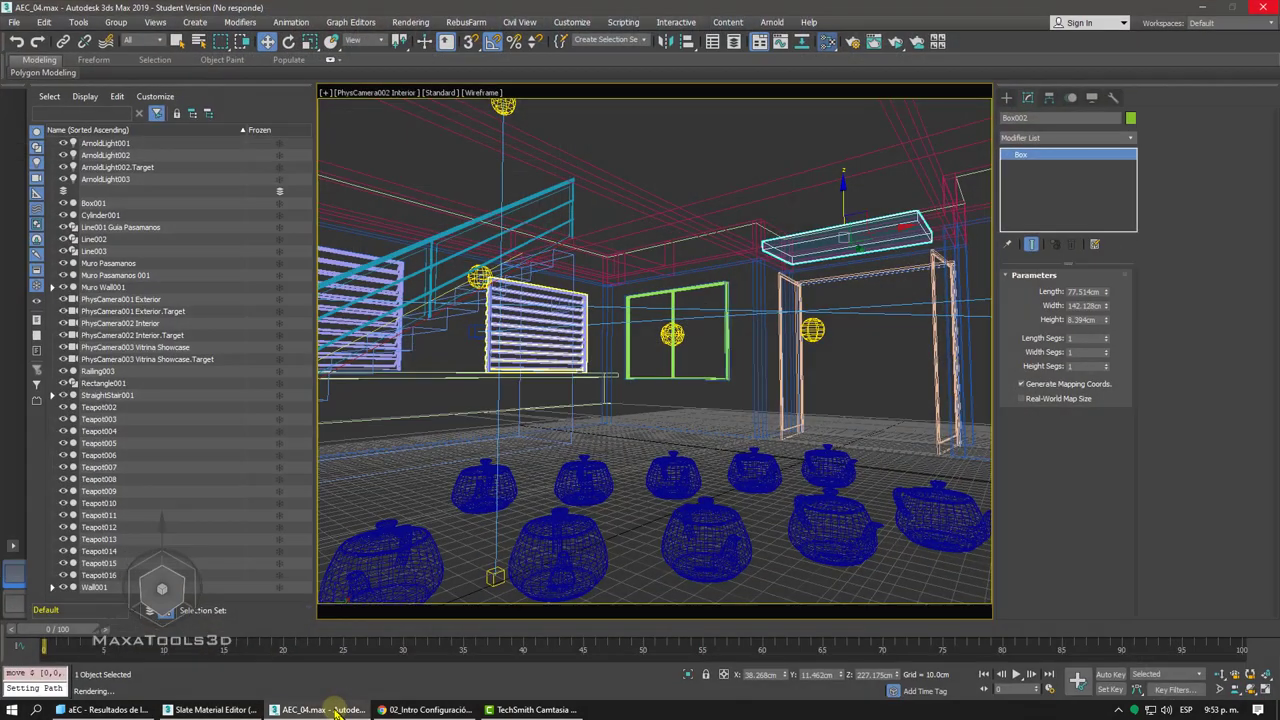
click(245, 710)
click(280, 710)
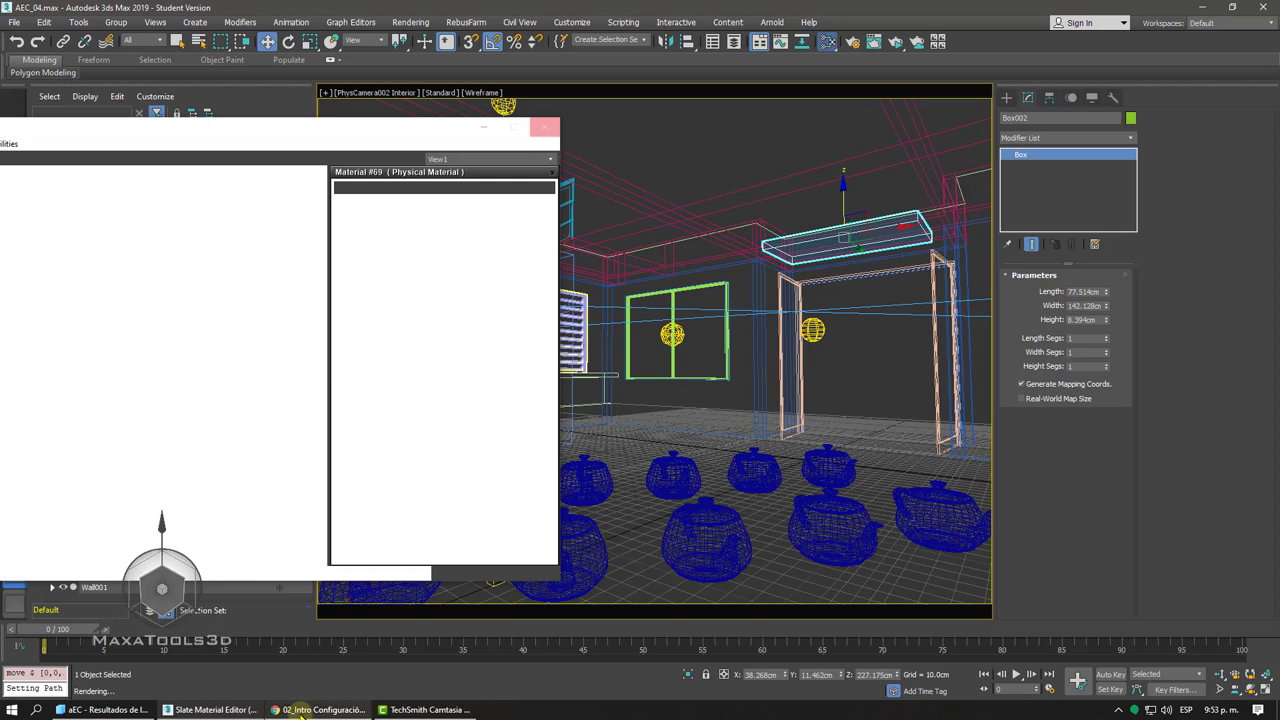
click(300, 710)
mouse_move(320, 709)
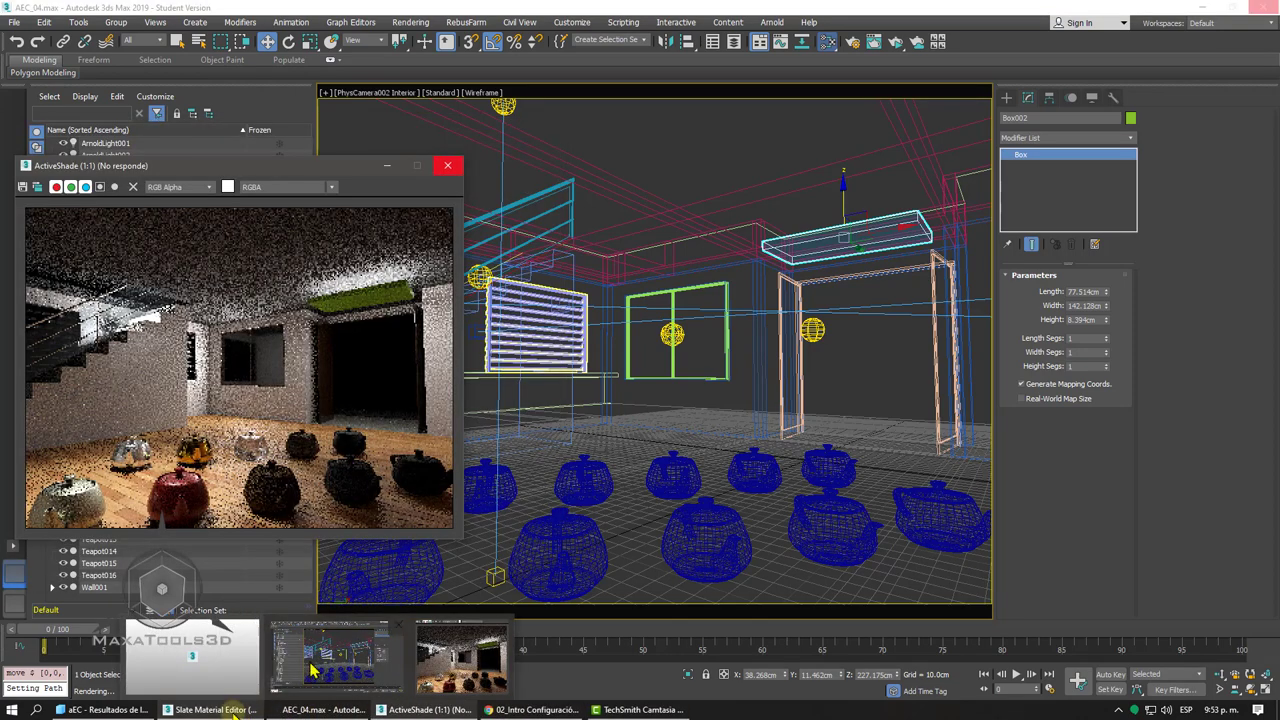
- Close the frozen ActiveShade preview, accept the server error with Aceptar, and wait for 3ds Max to respond
click(456, 168)
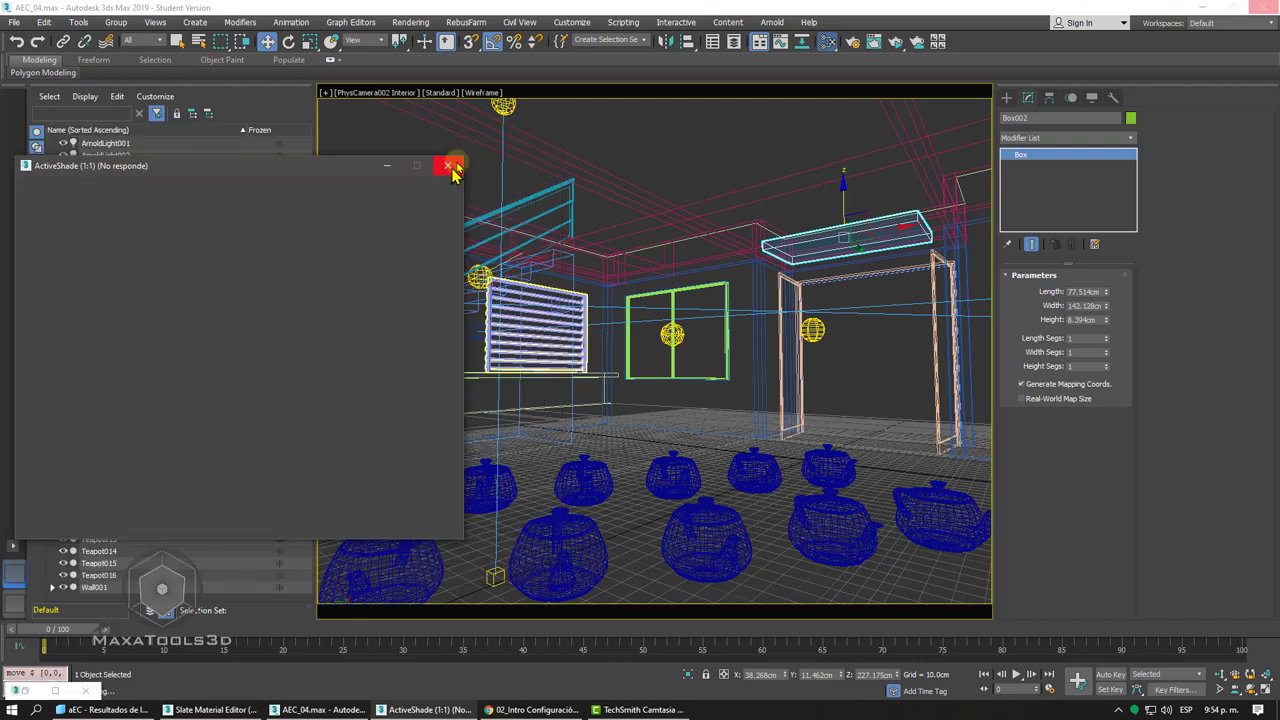
click(449, 167)
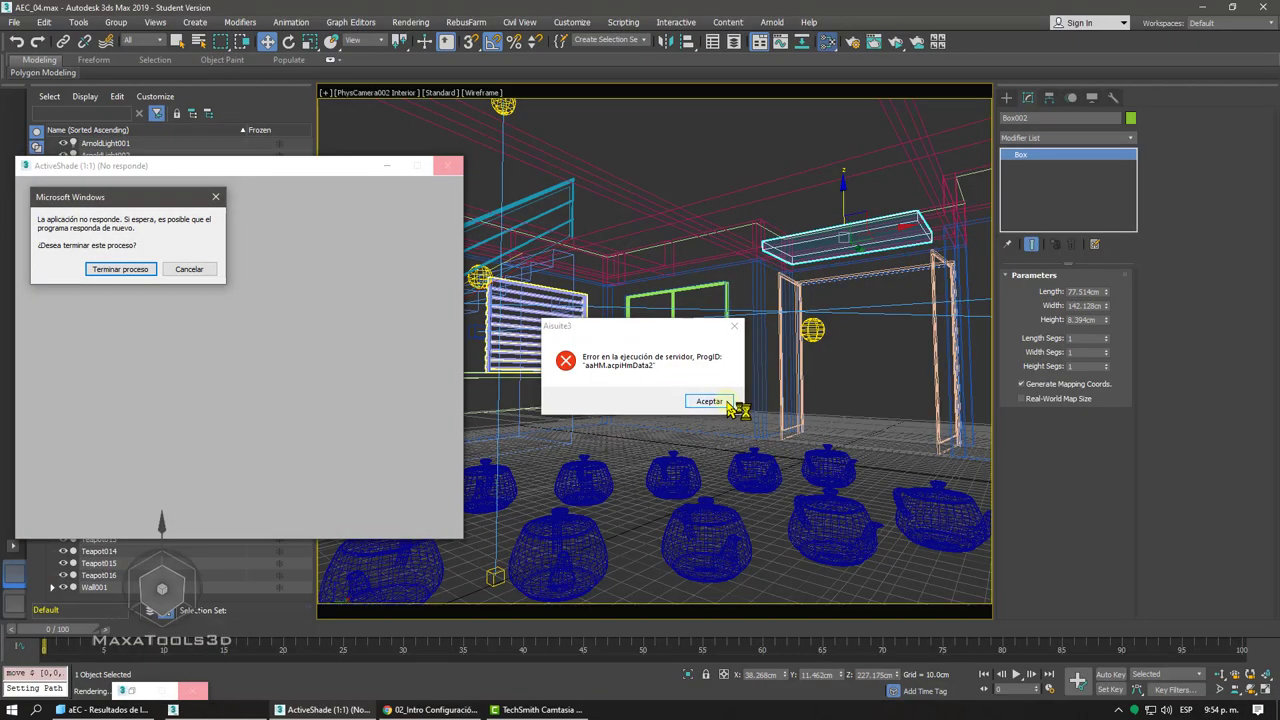
click(722, 401)
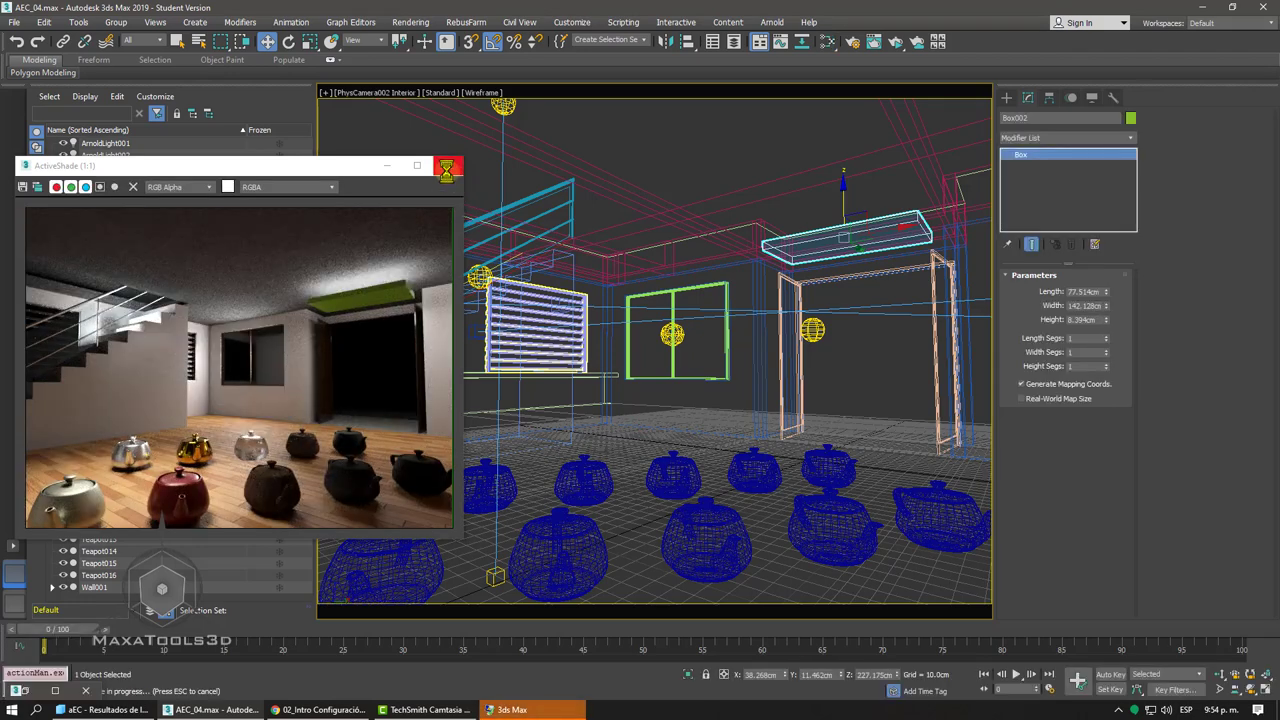
click(449, 170)
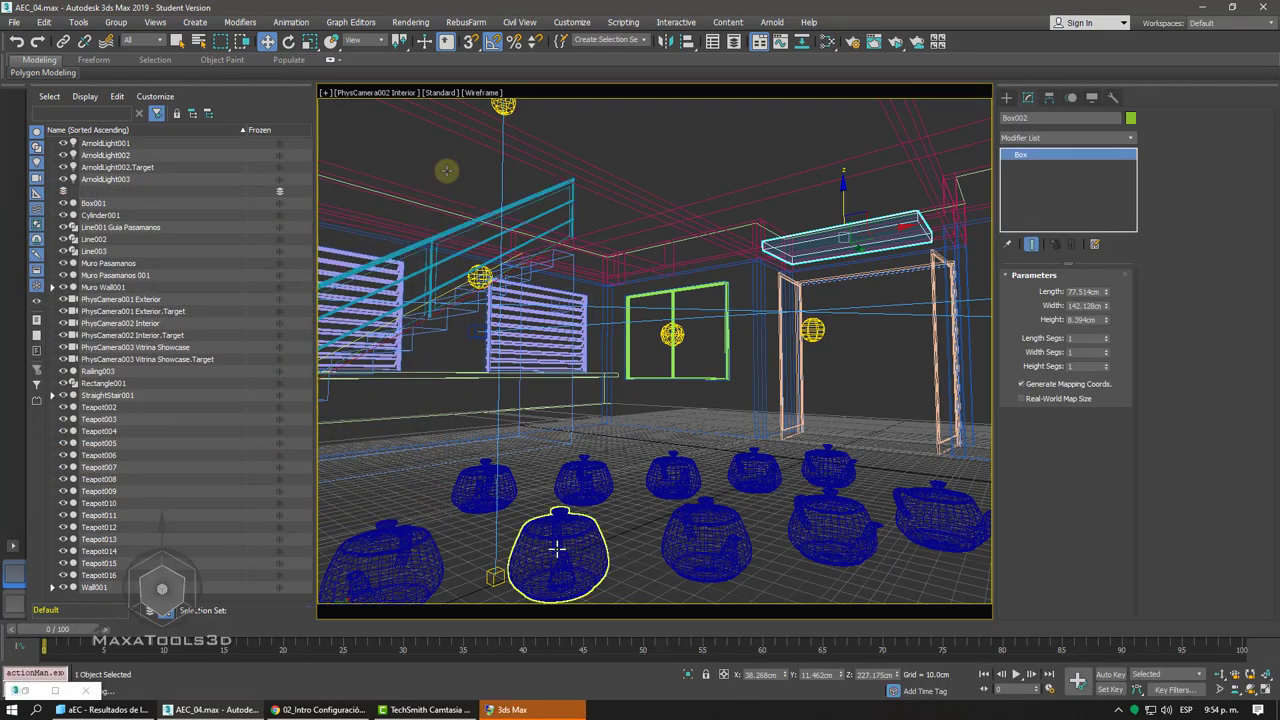
click(545, 698)
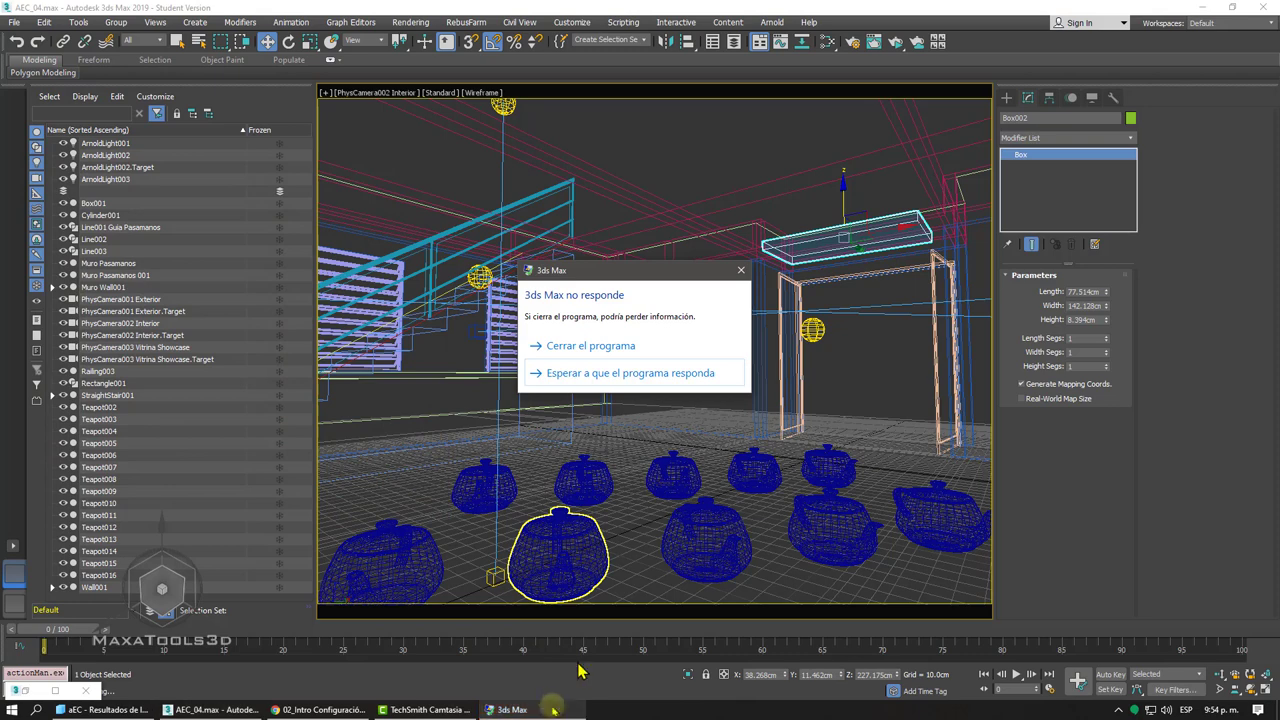
click(738, 274)
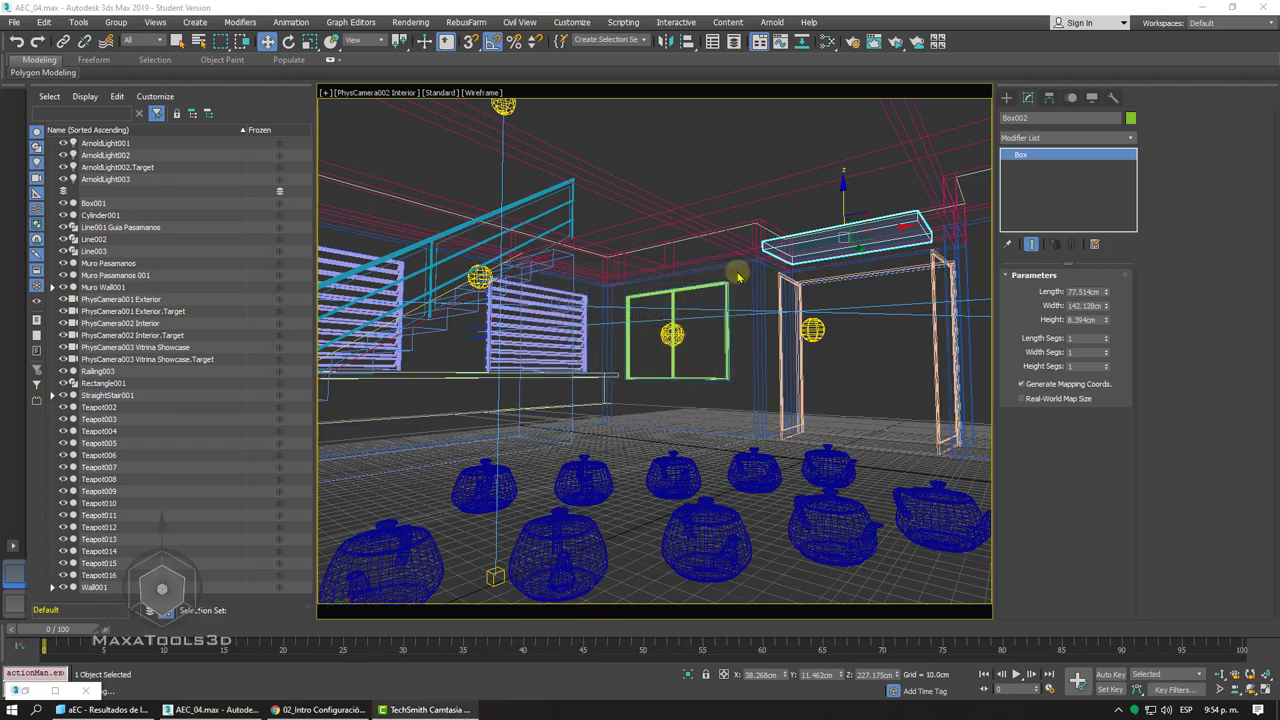
click(826, 42)
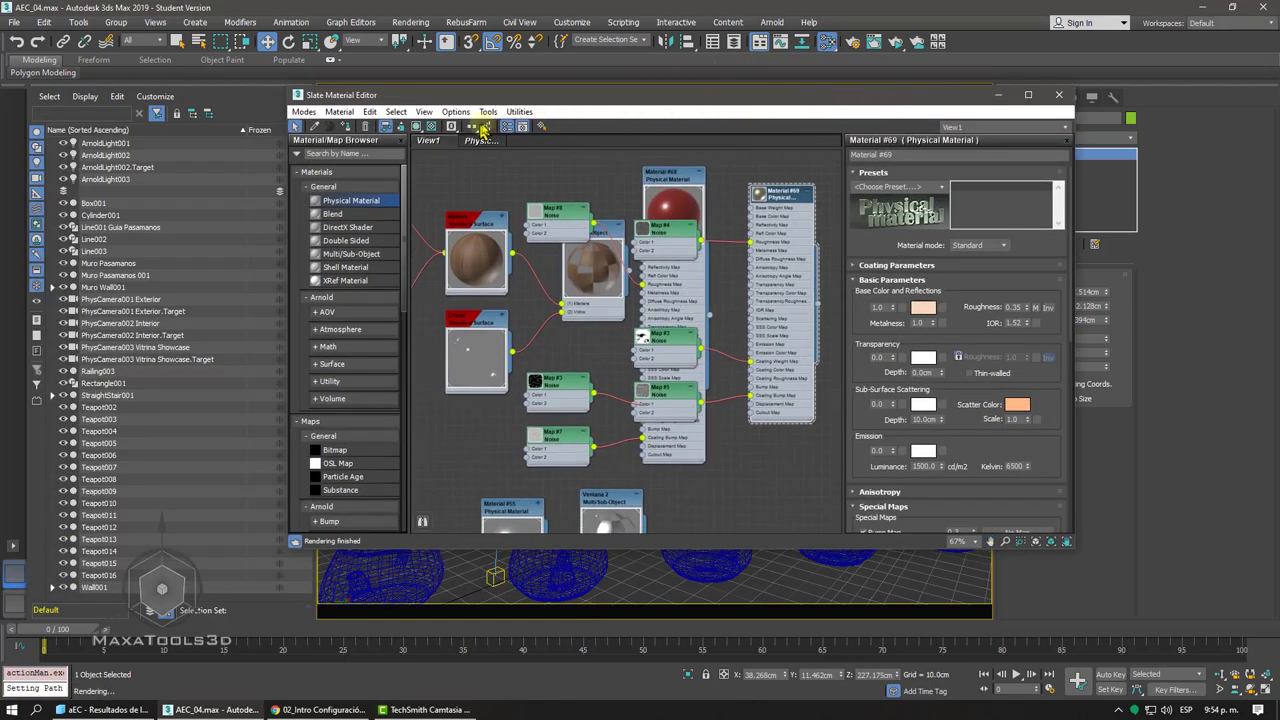
- Tidy the node view and add a new Standard Surface material, Material #70, to View1
click(482, 128)
middle_drag(673, 286, 571, 237)
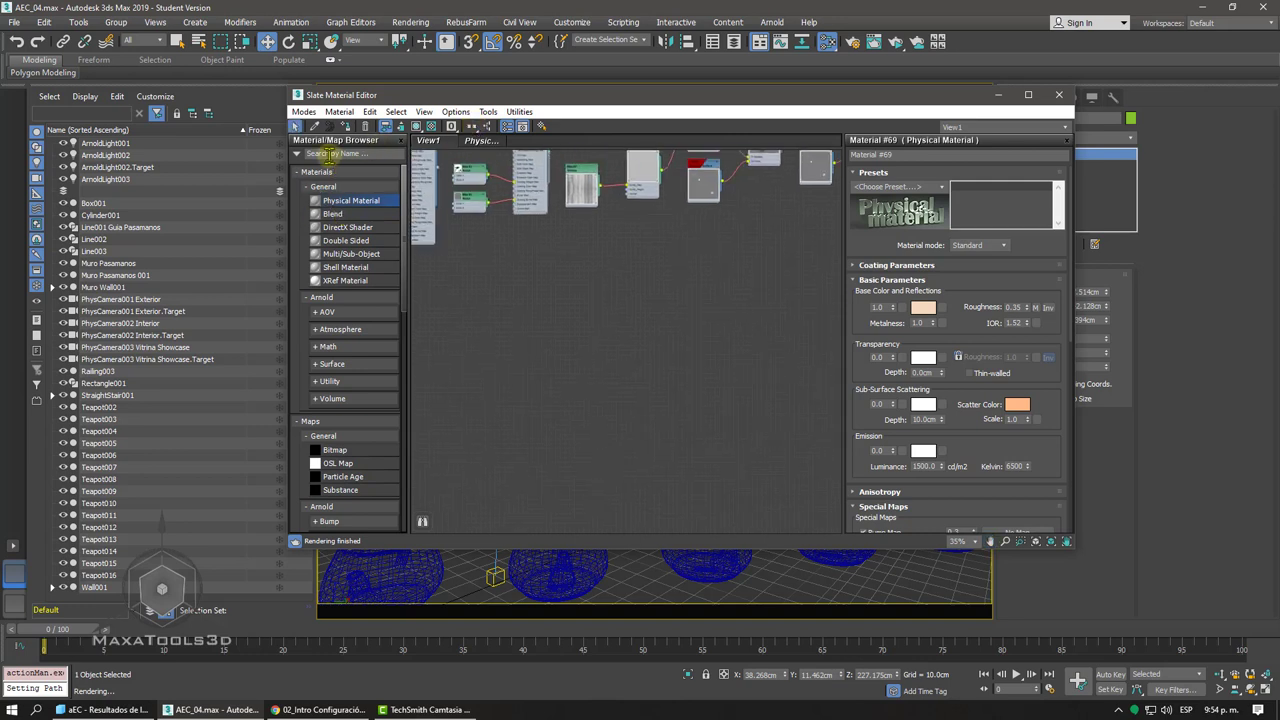
text(sta)
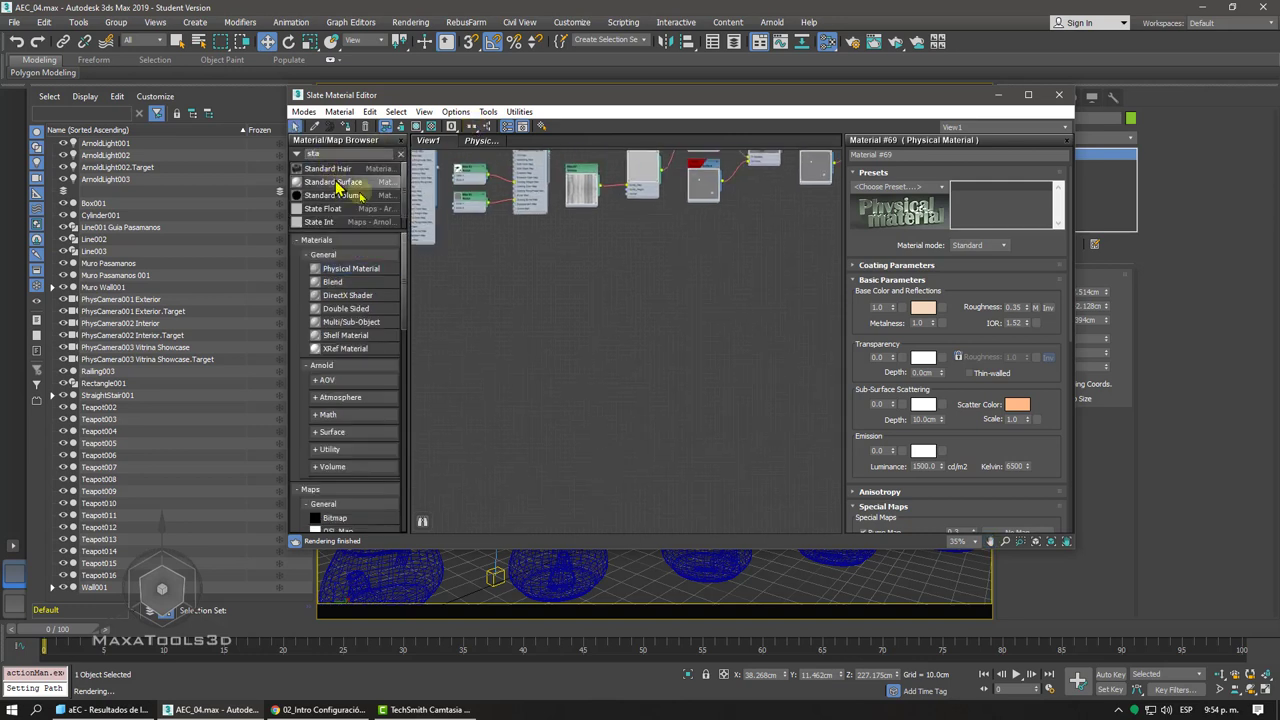
drag(333, 182, 600, 278)
click(570, 258)
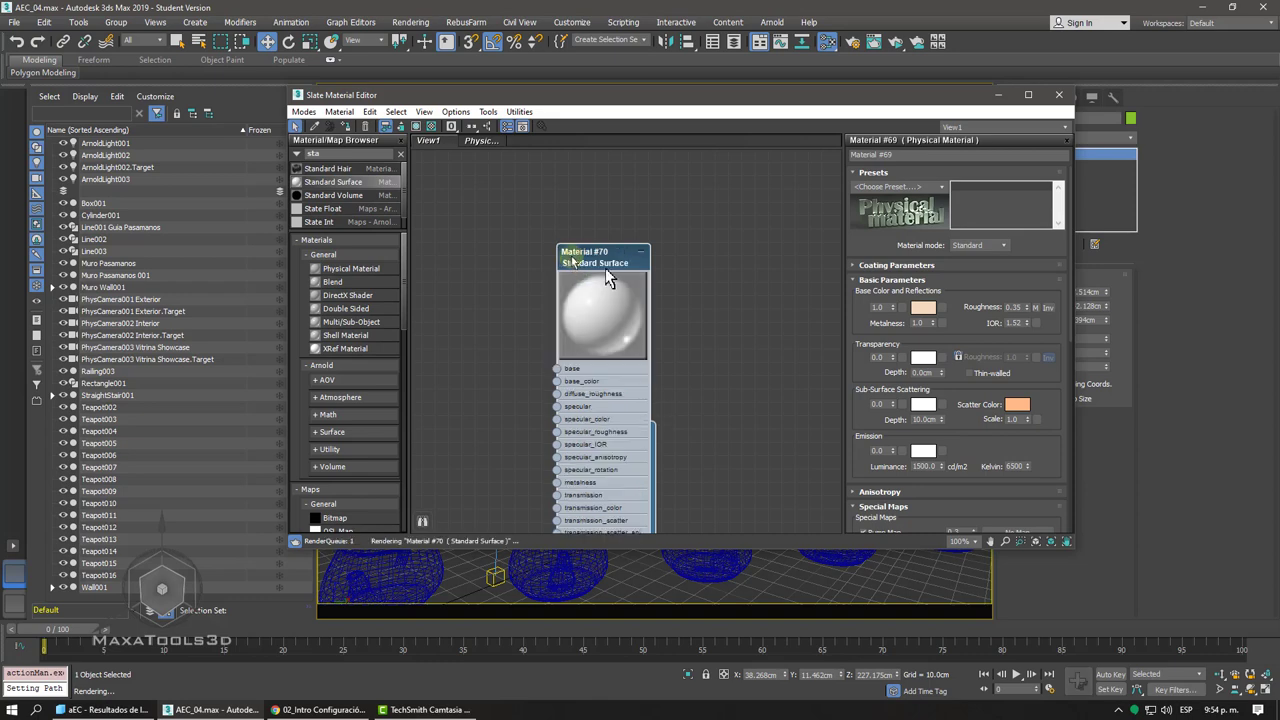
scroll(606, 265, up, 1)
double_click(600, 256)
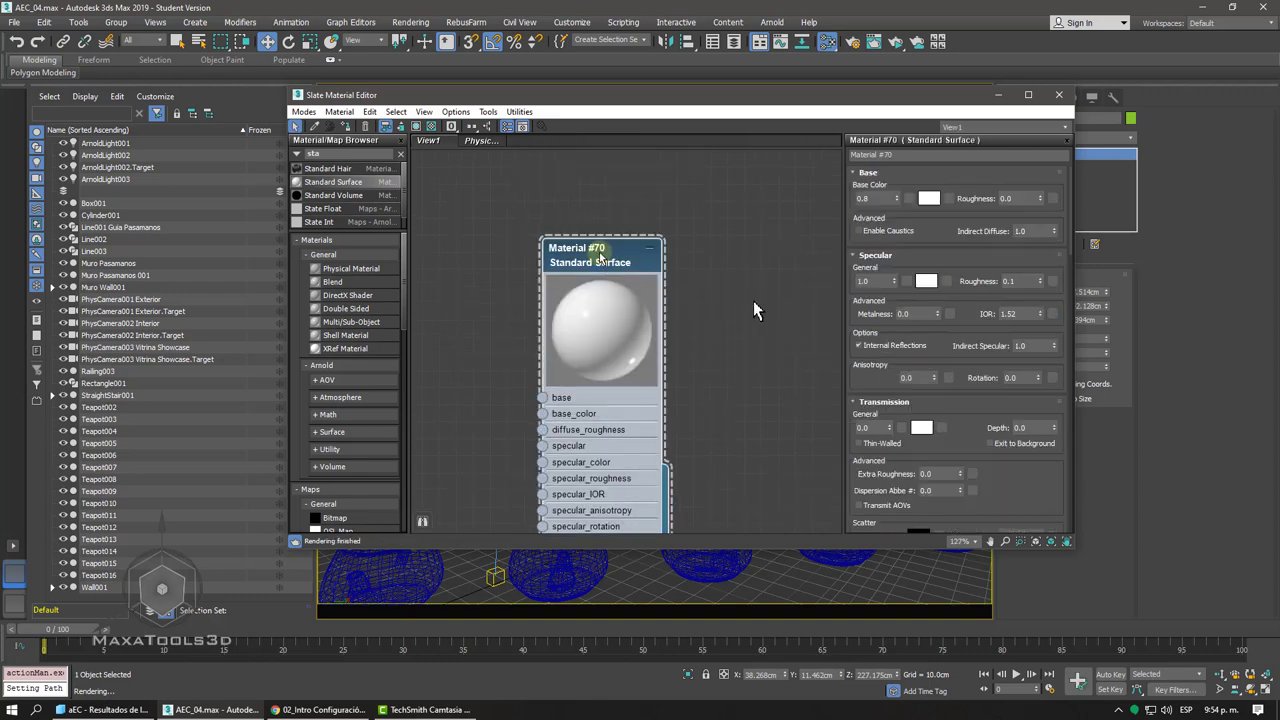
- Set Material #70's Emission weight to 1.0
drag(868, 370, 826, 194)
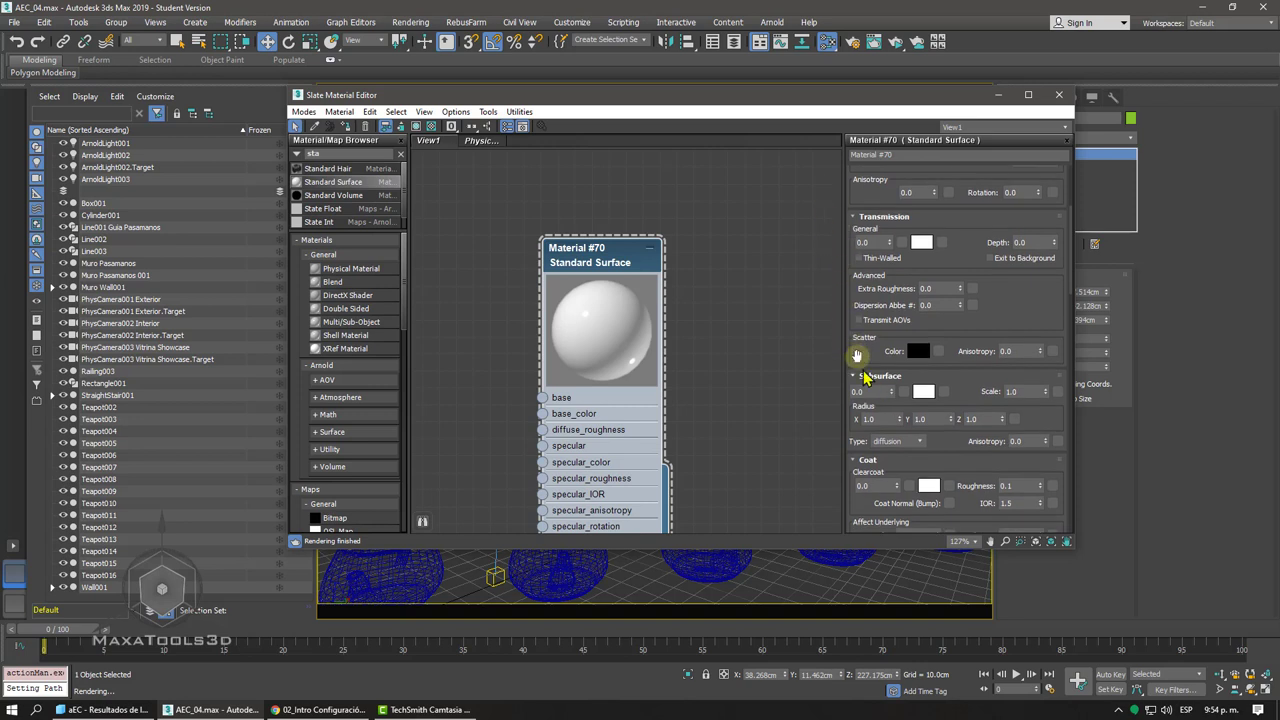
drag(857, 356, 853, 168)
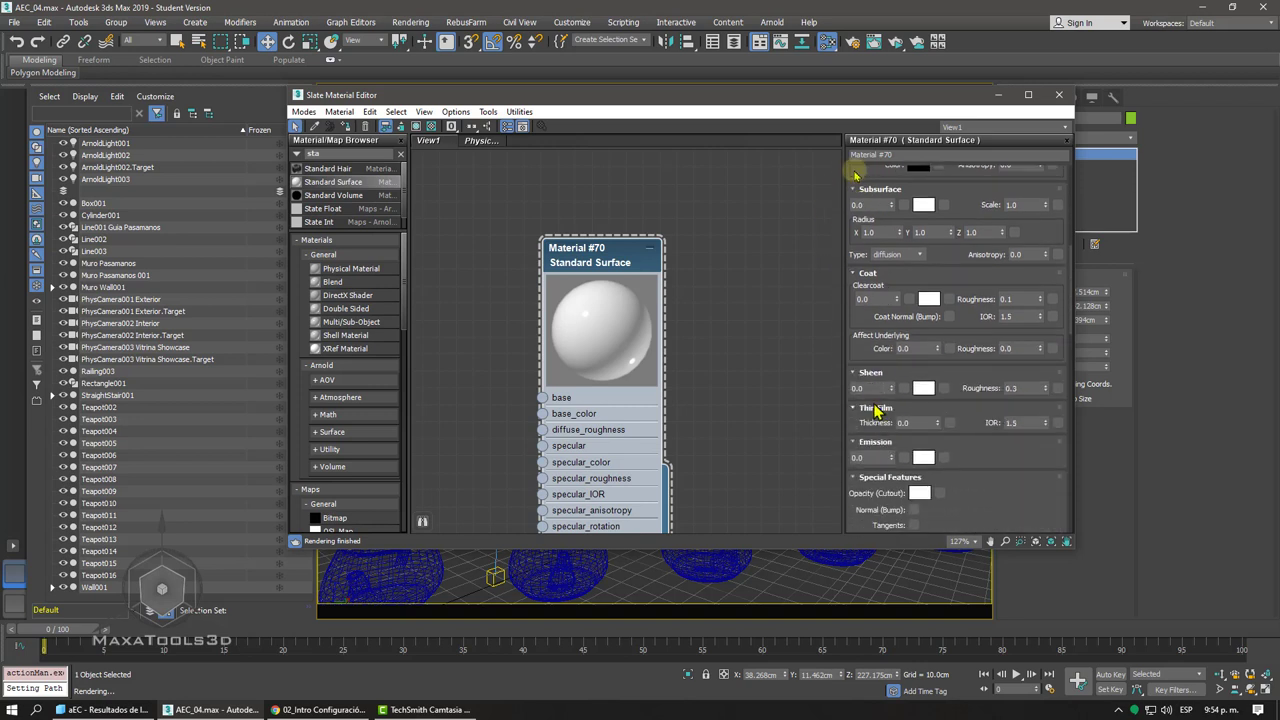
drag(982, 455, 975, 377)
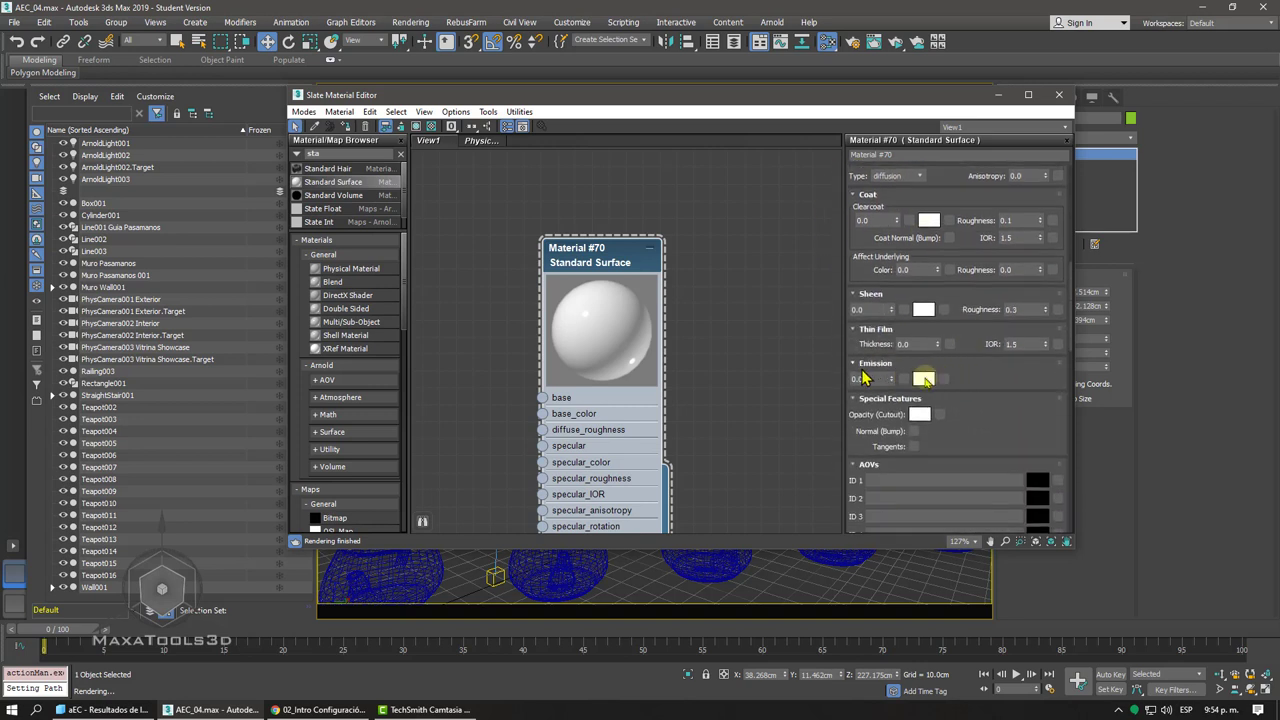
drag(865, 378, 831, 383)
text(1)
key(Return)
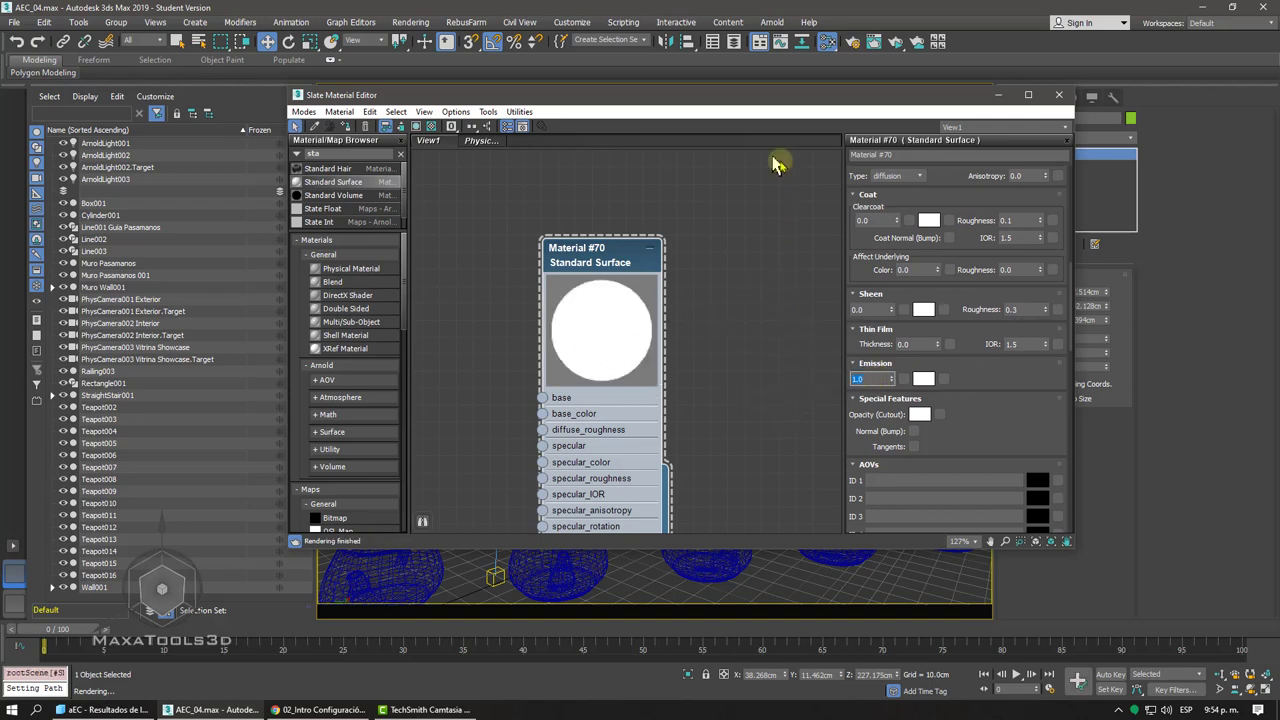
mouse_move(779, 100)
mouse_down()
mouse_move(494, 262)
mouse_move(481, 316)
mouse_up()
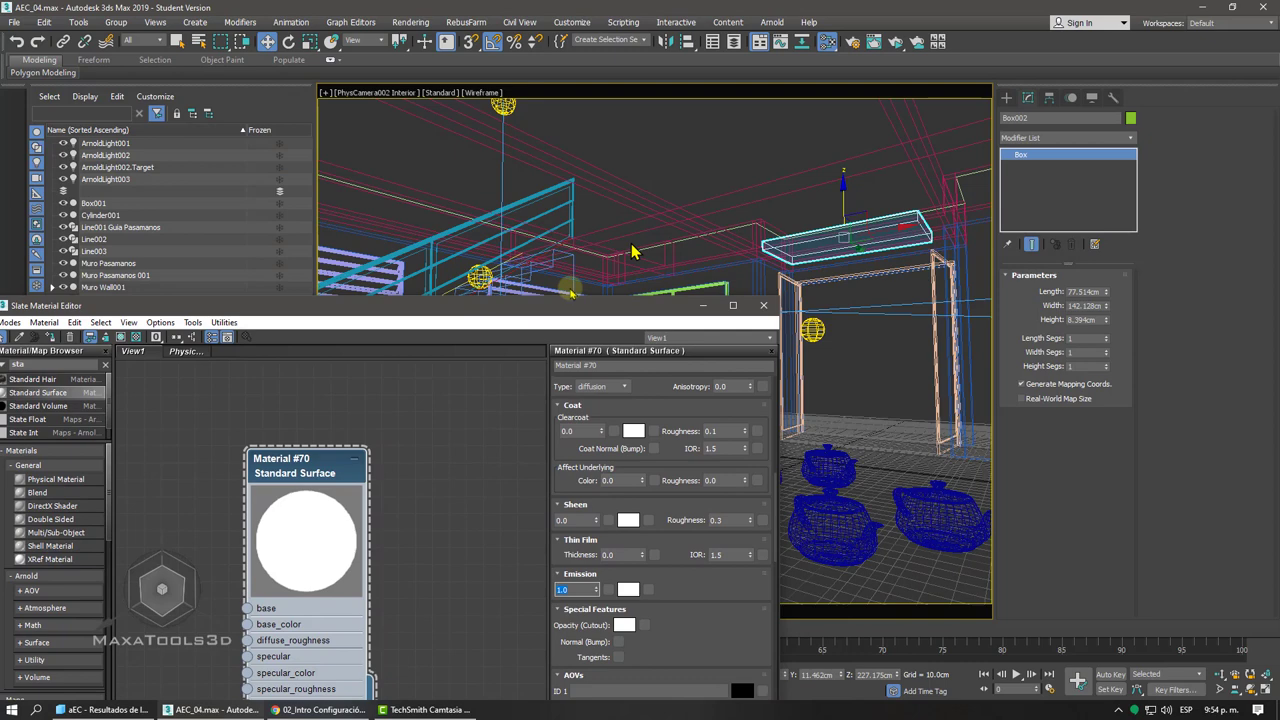
- Toggle the interior camera view's shading with F3 and start an ActiveShade render of the room
click(881, 221)
key(F3)
scroll(413, 627, down, 3)
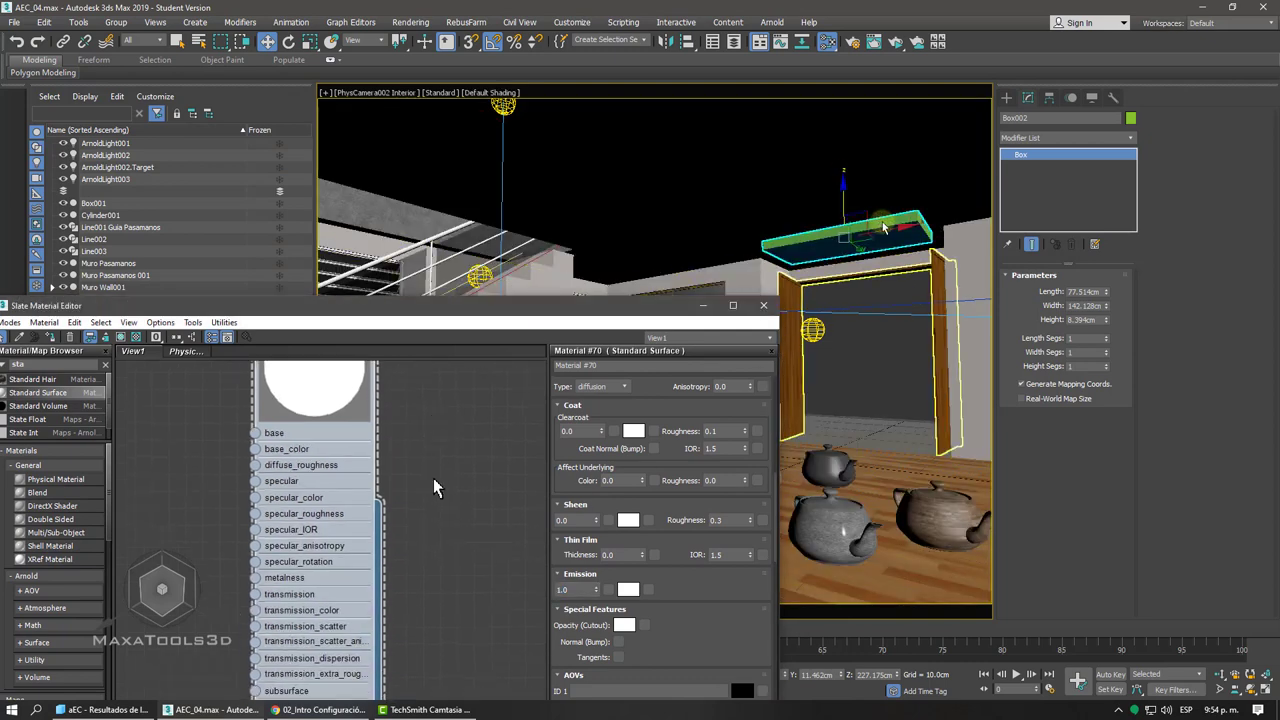
scroll(435, 590, down, 2)
mouse_move(368, 650)
mouse_down()
mouse_move(868, 352)
mouse_move(905, 235)
mouse_up()
key(F3)
key(F3)
click(895, 42)
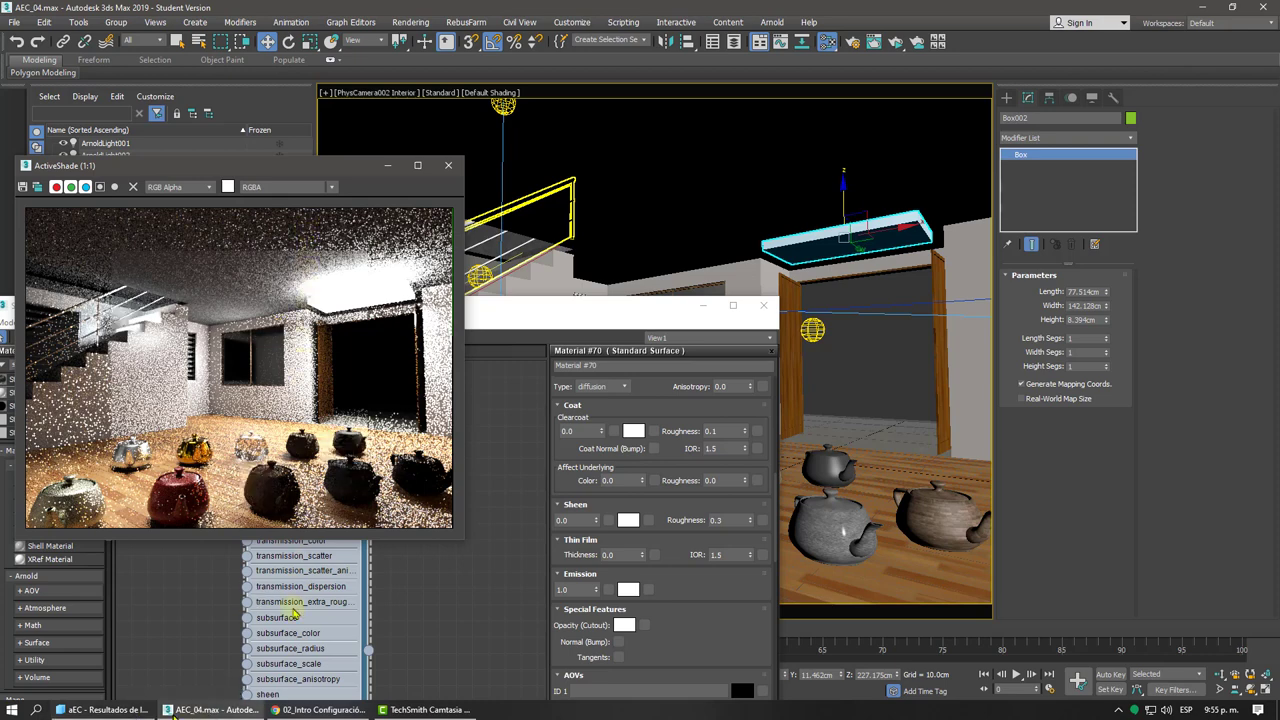
- Switch to Chrome showing the 02_Intro Configuración de luces notes with the Arnold light-types chart
click(290, 710)
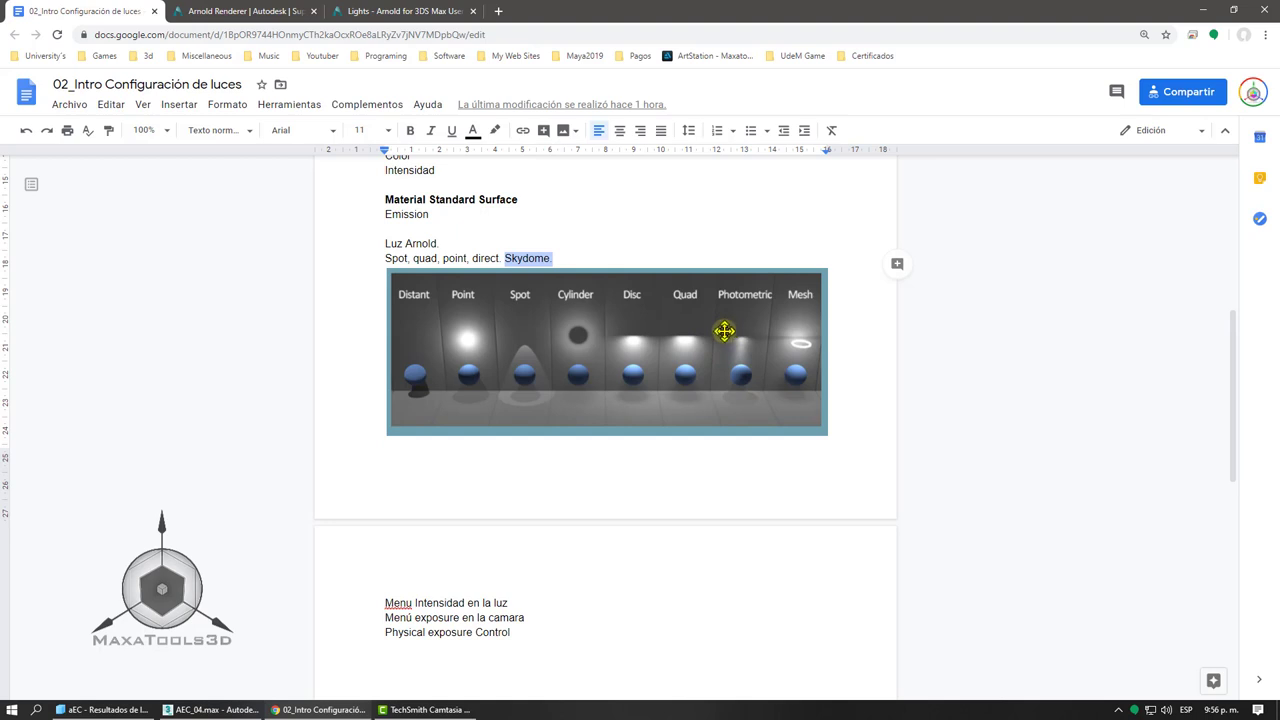
- Run a Google search for 'ies light' in a new browser tab
click(498, 11)
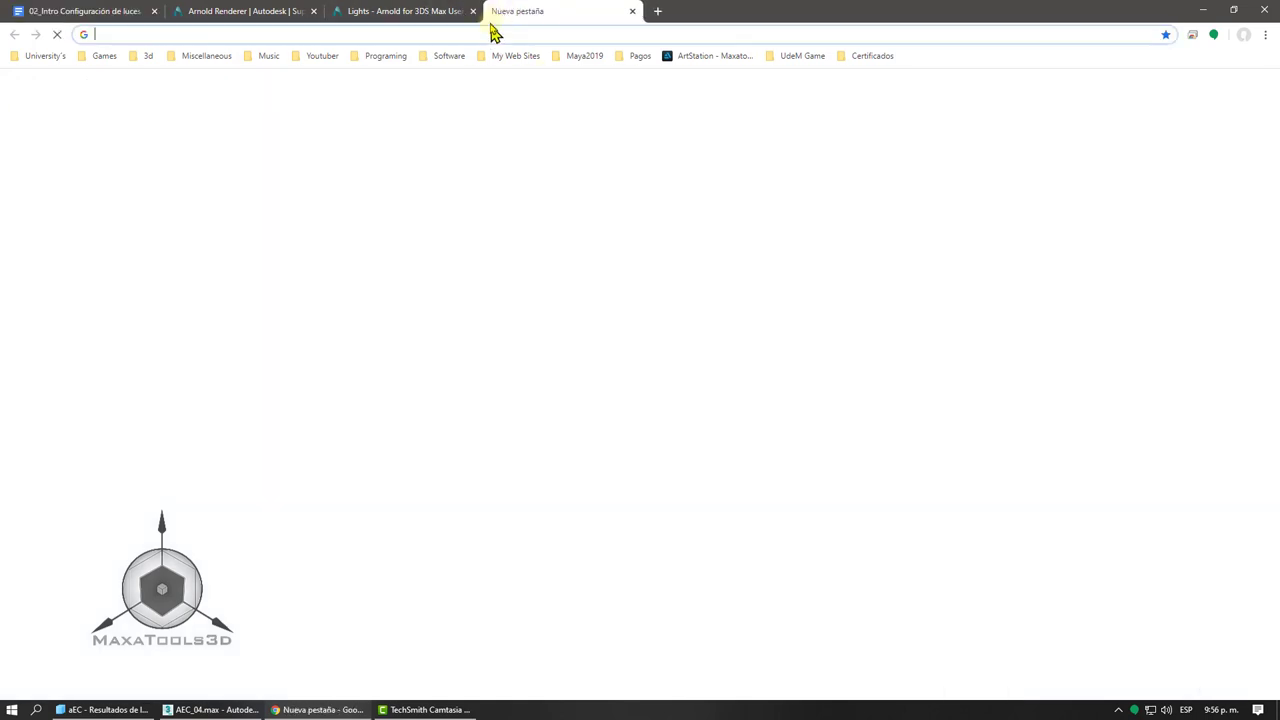
text(ies)
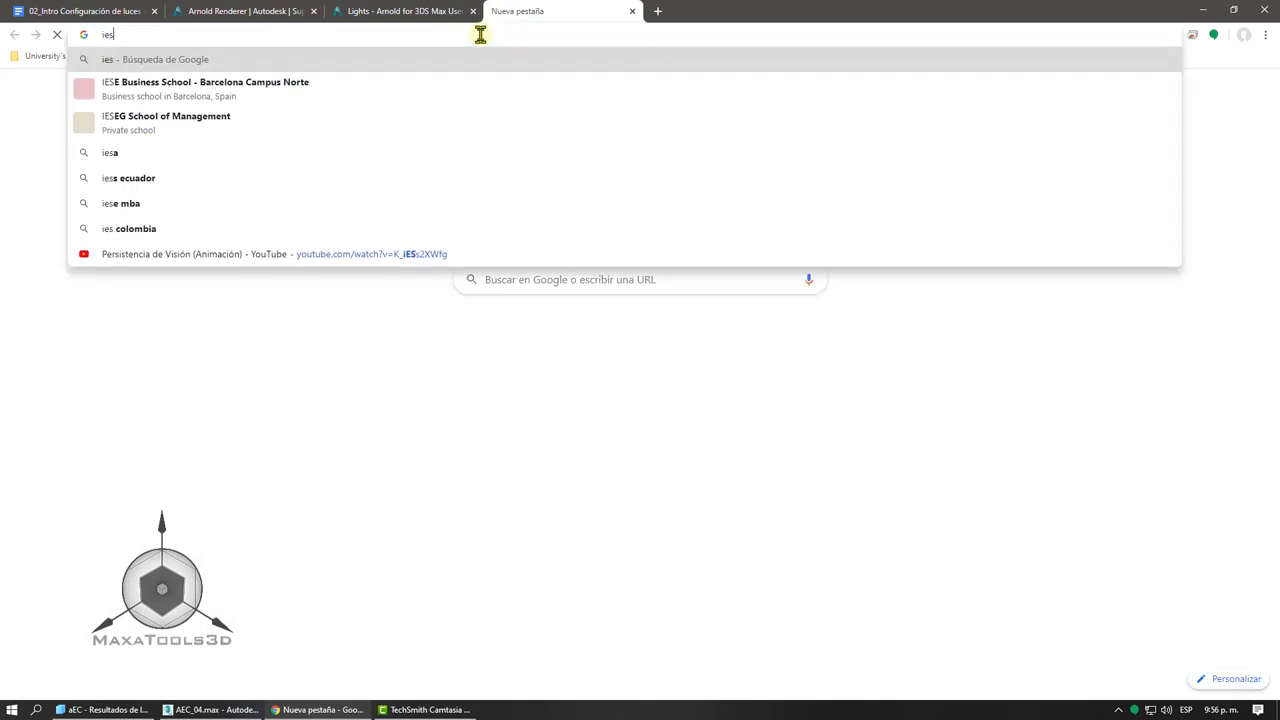
key(Return)
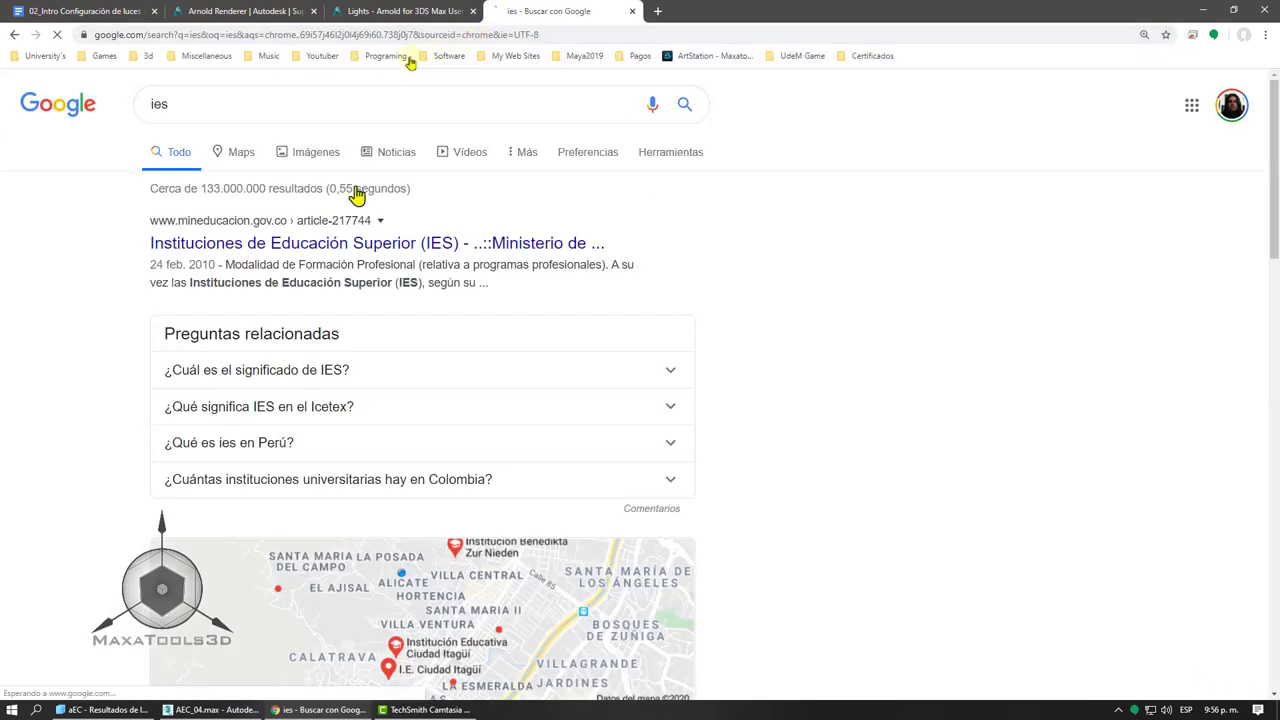
click(260, 104)
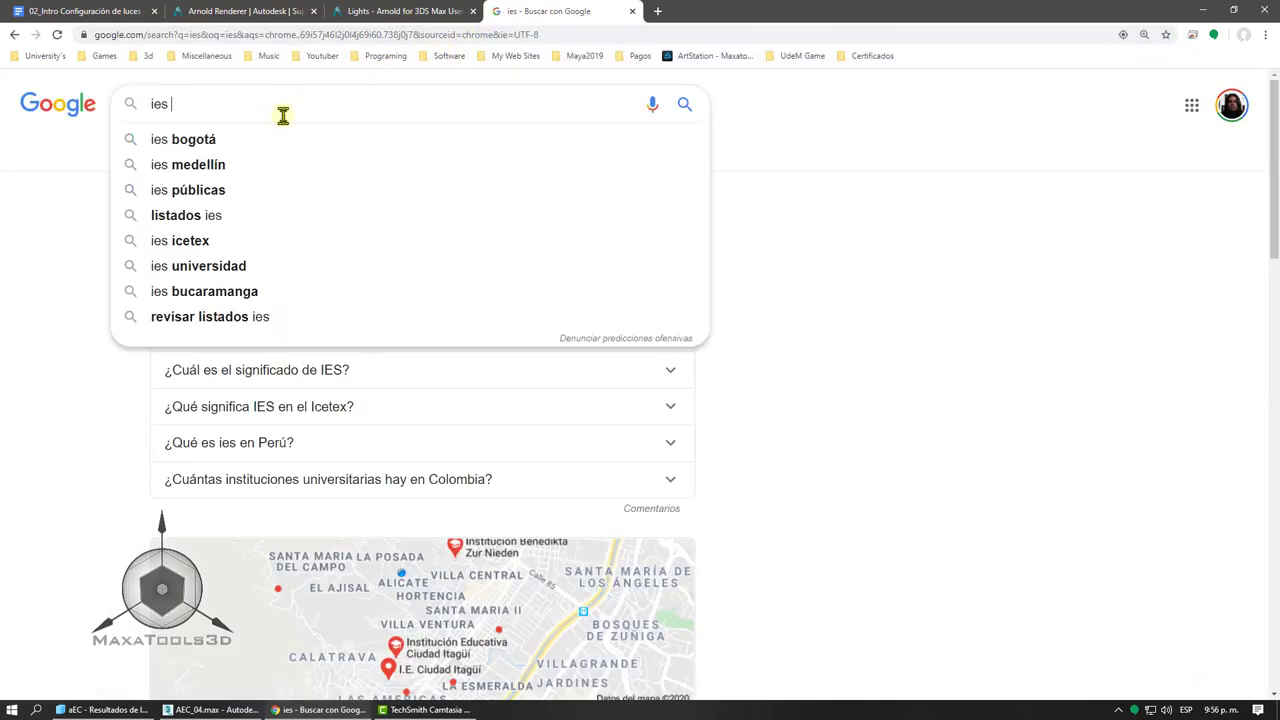
text(light)
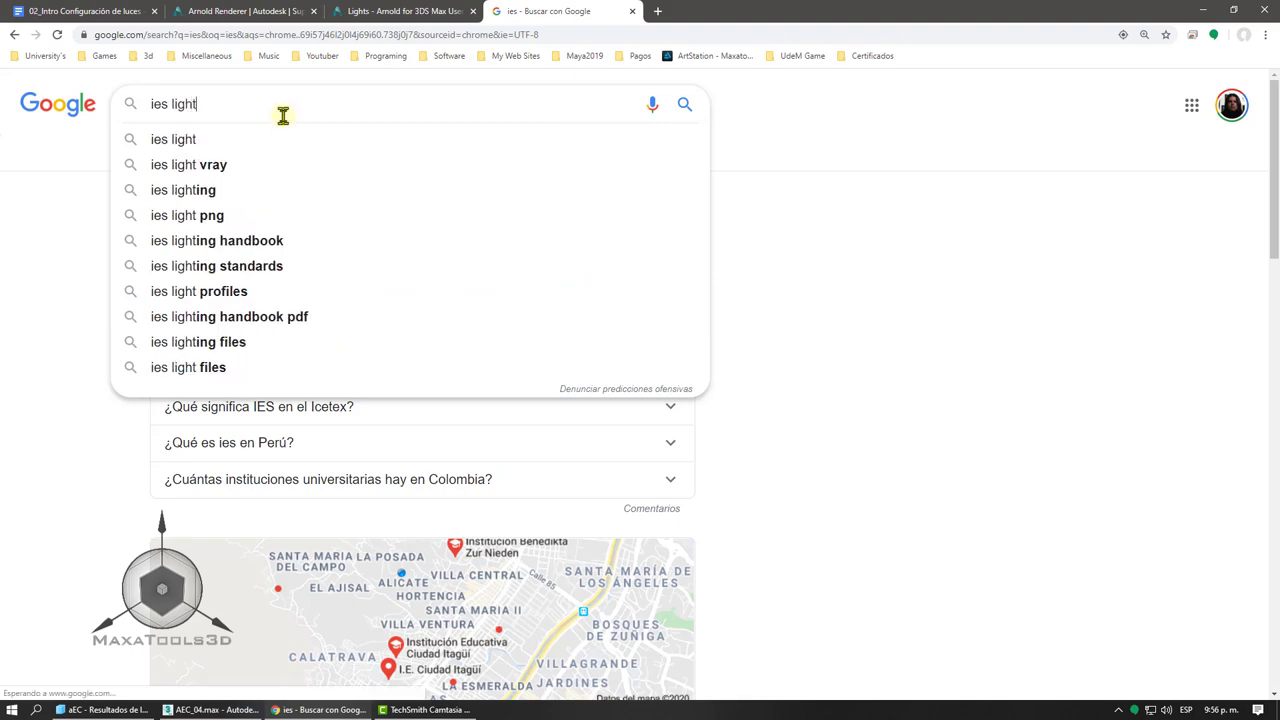
key(Return)
- Show the image results and enlarge the 'Luces IES' profile chart preview
scroll(262, 173, down, 1)
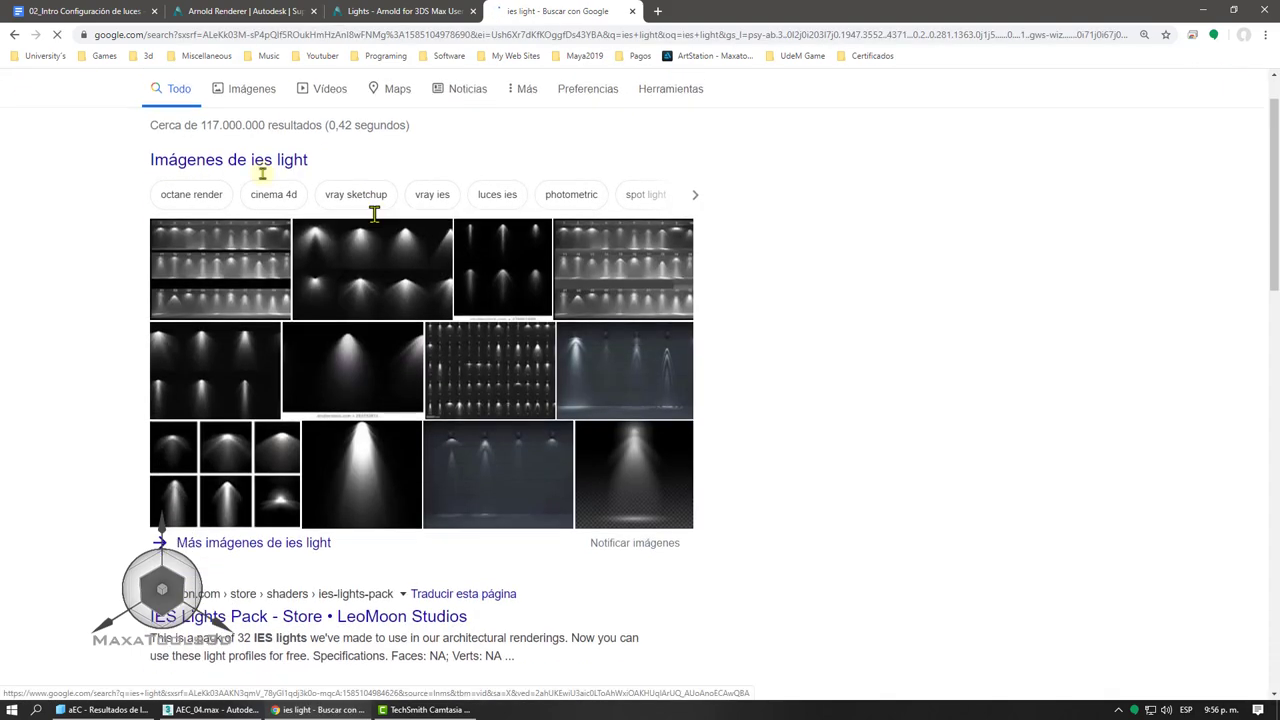
click(229, 277)
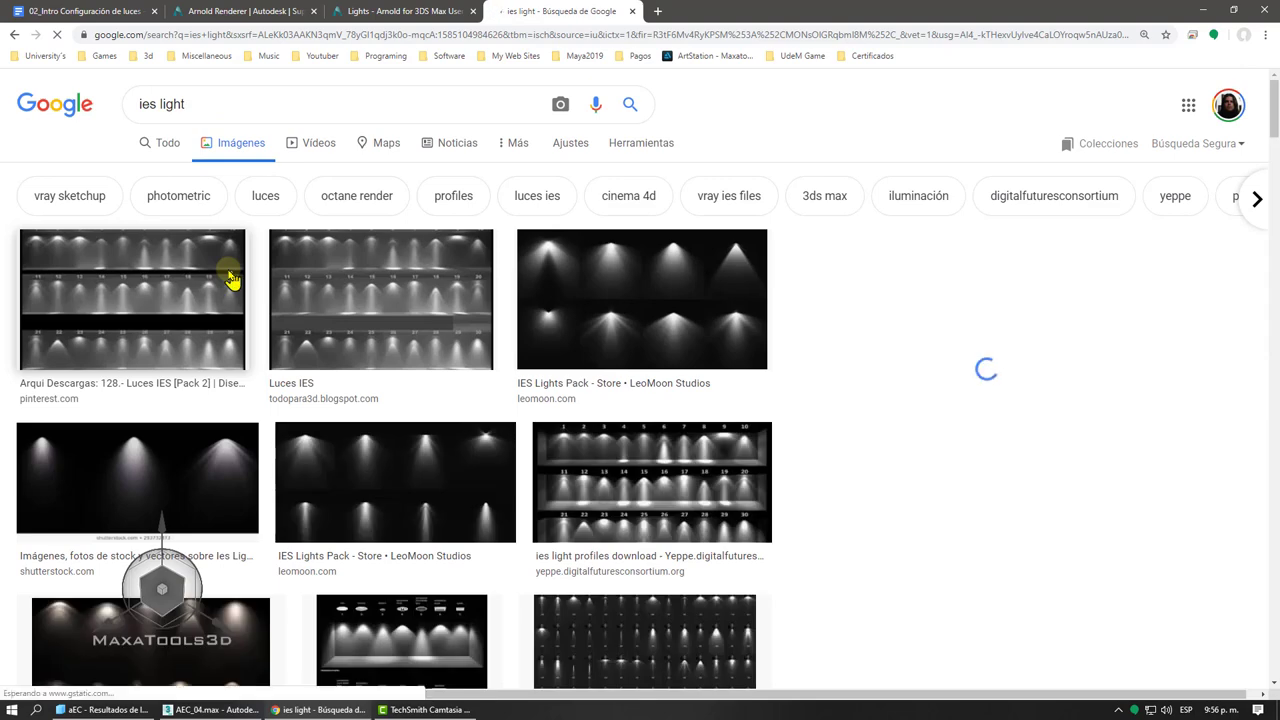
click(229, 277)
scroll(270, 307, up, 2)
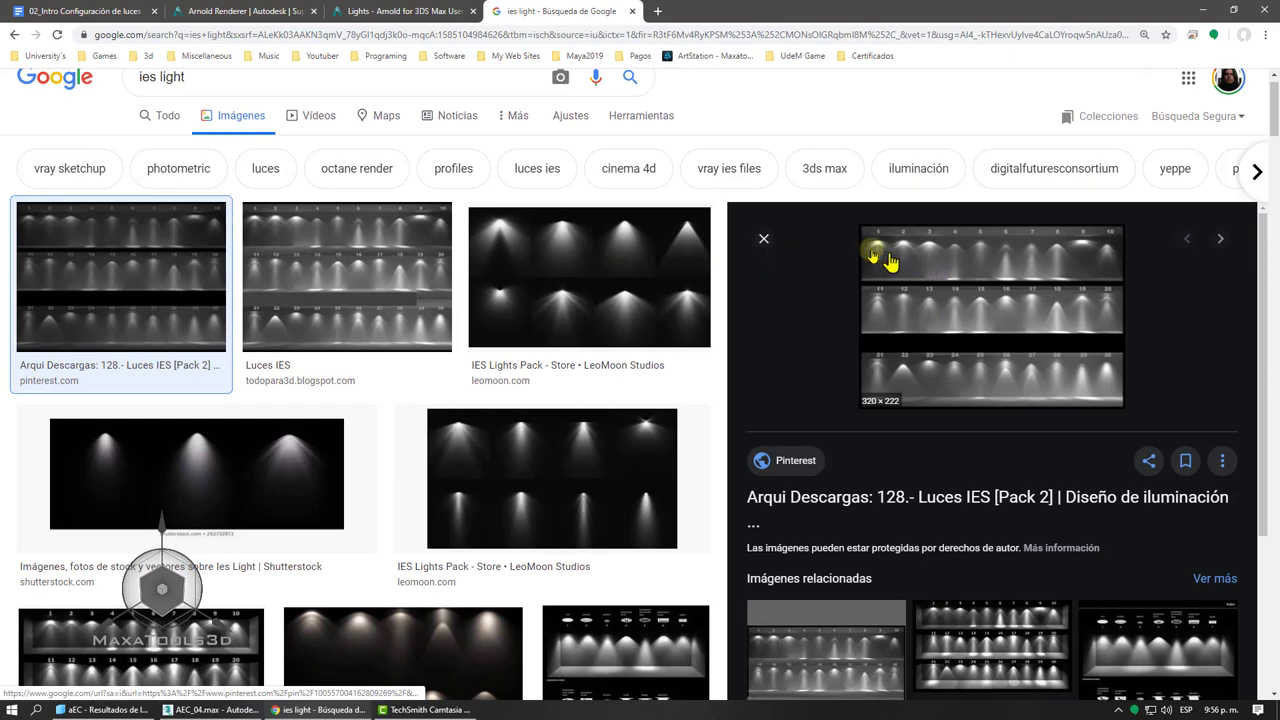
click(367, 270)
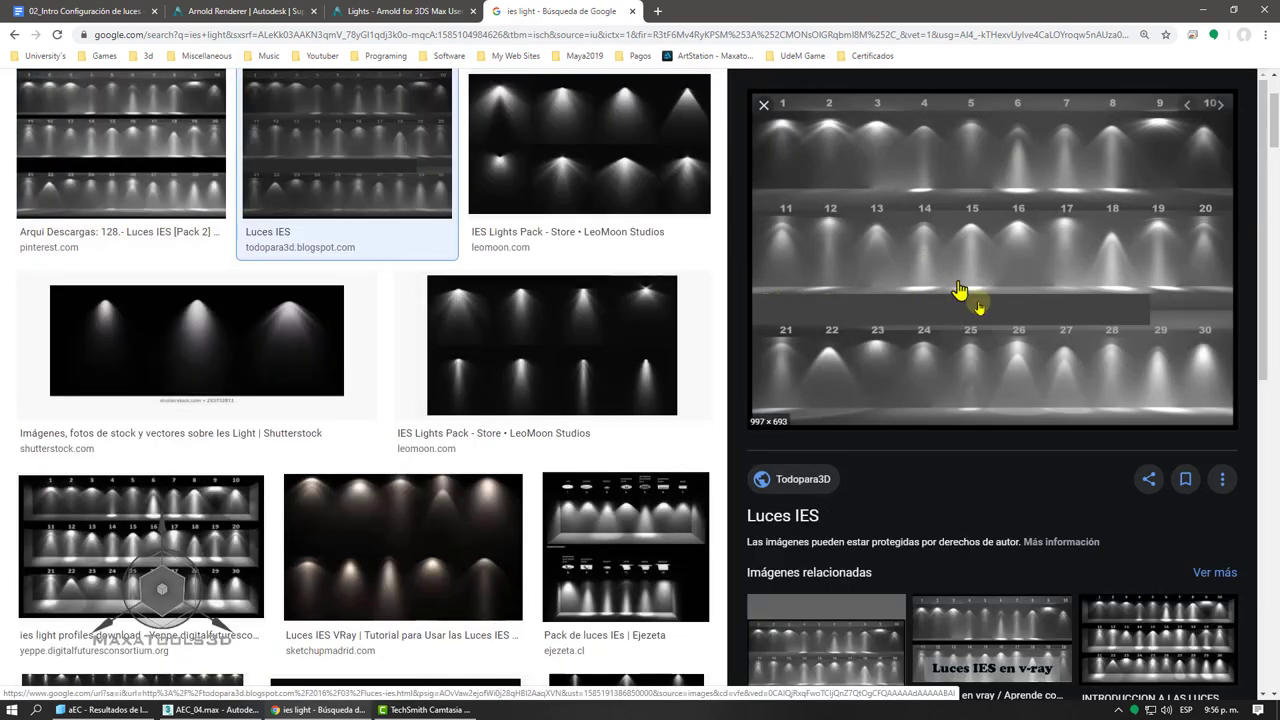
scroll(958, 290, up, 2)
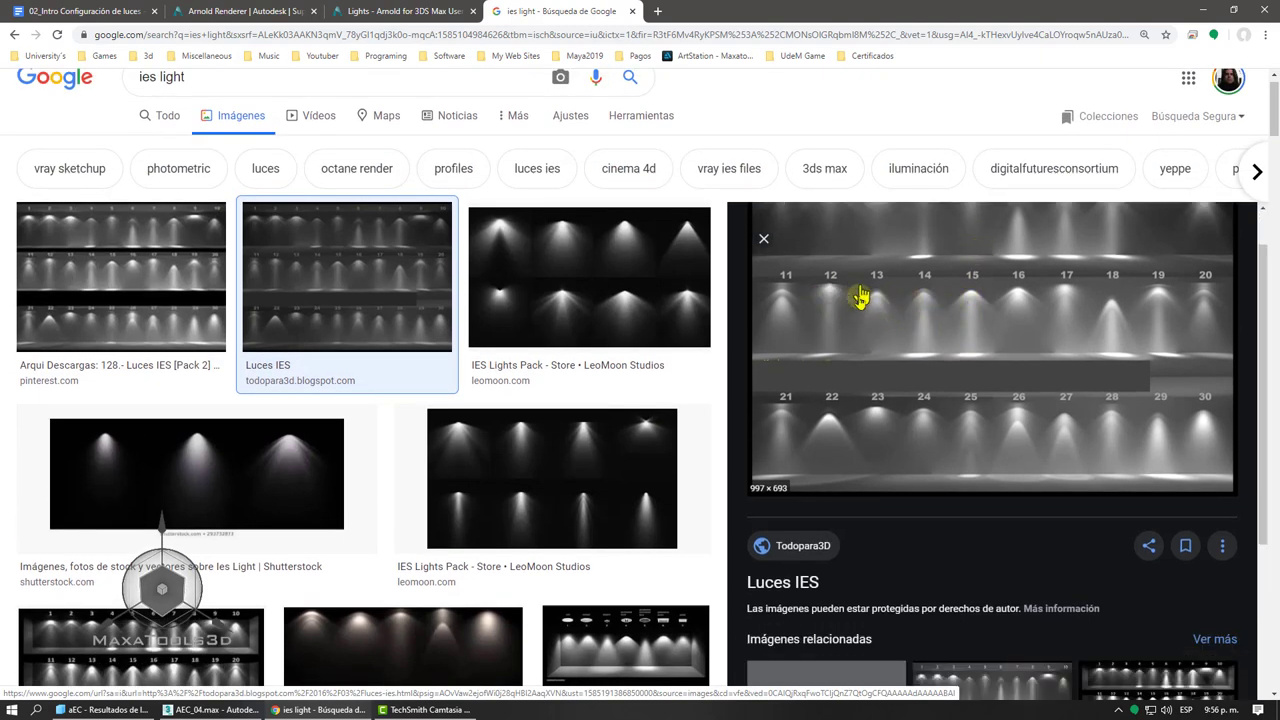
scroll(860, 304, up, 1)
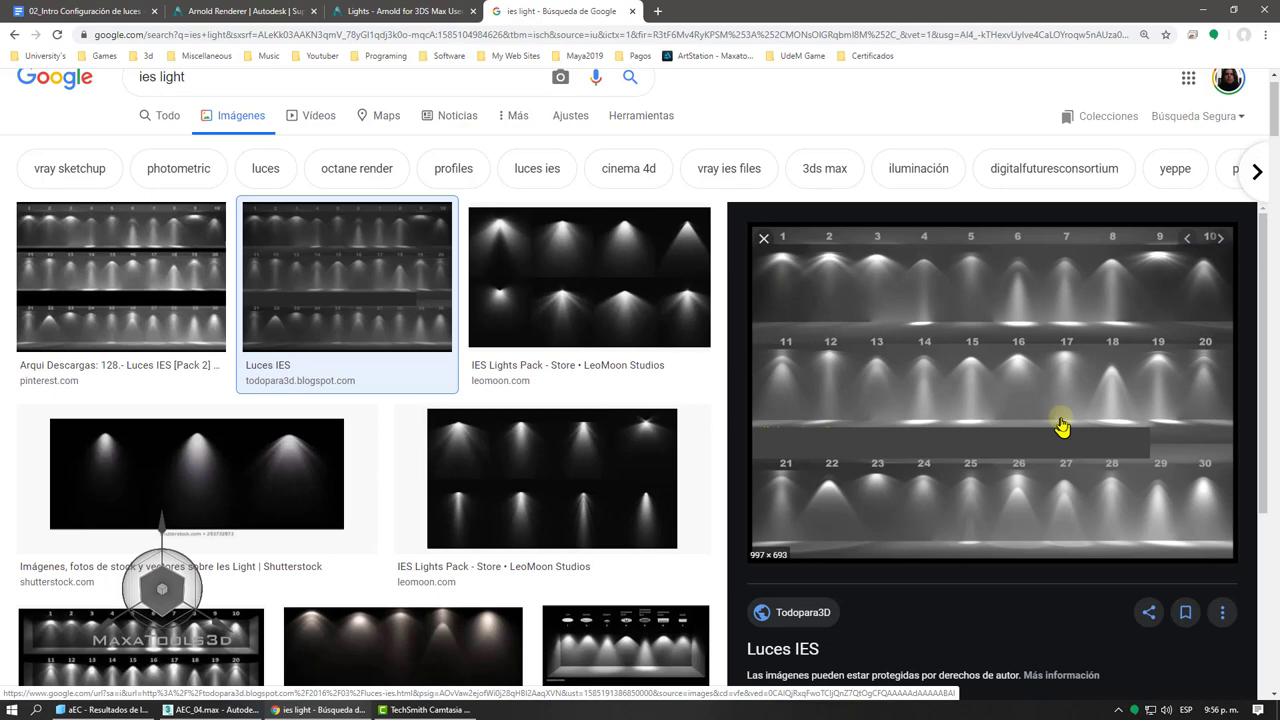
- Compare the Arnold light-types chart with the IES images, then minimize Chrome to reveal 3ds Max
click(100, 11)
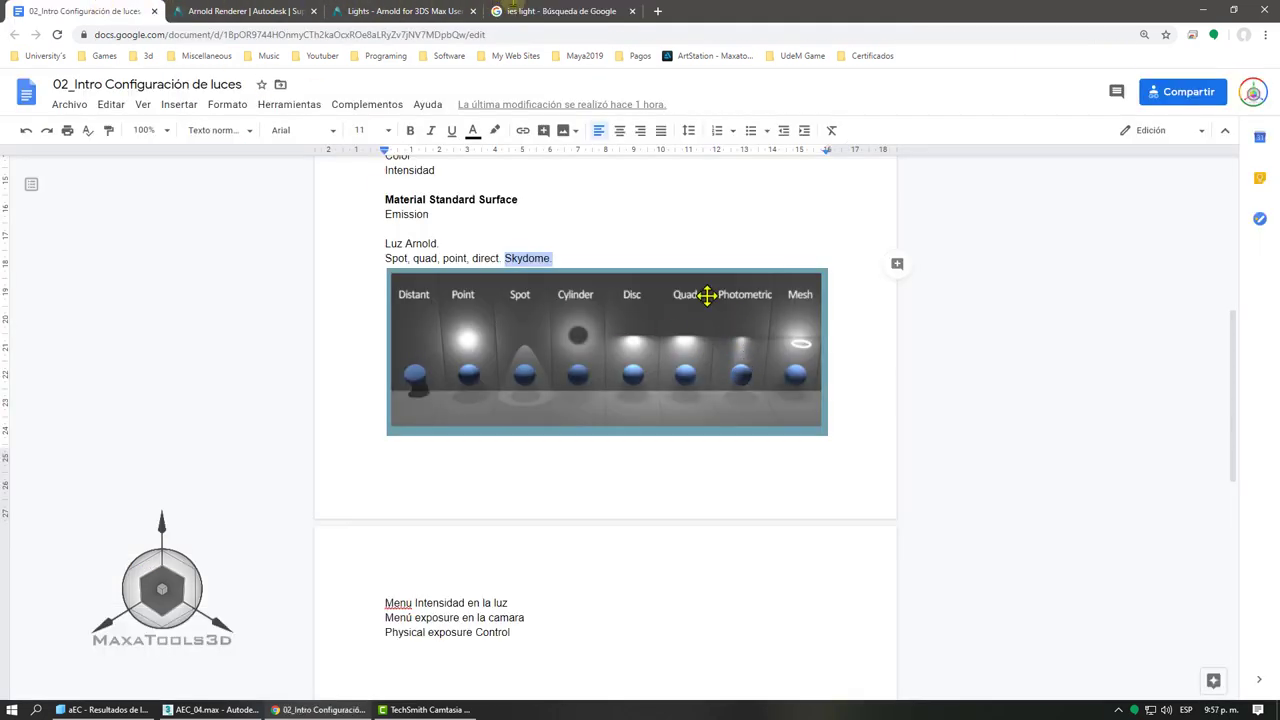
click(533, 10)
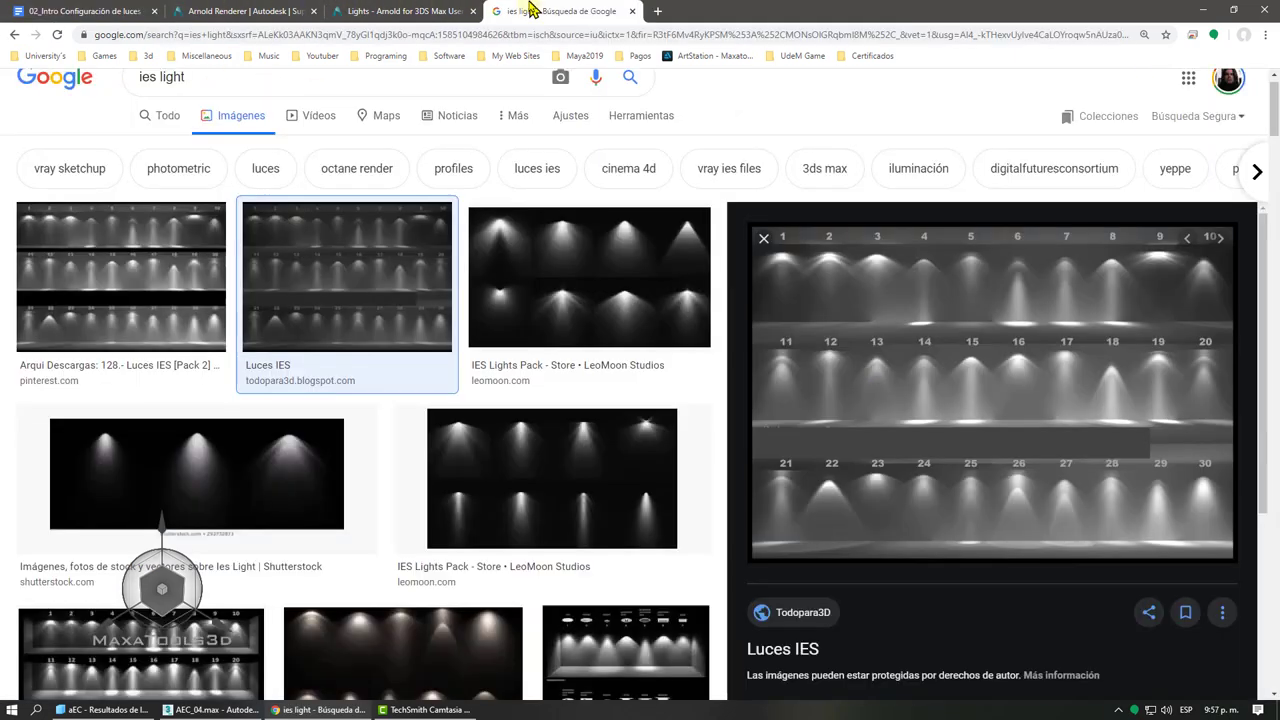
click(68, 8)
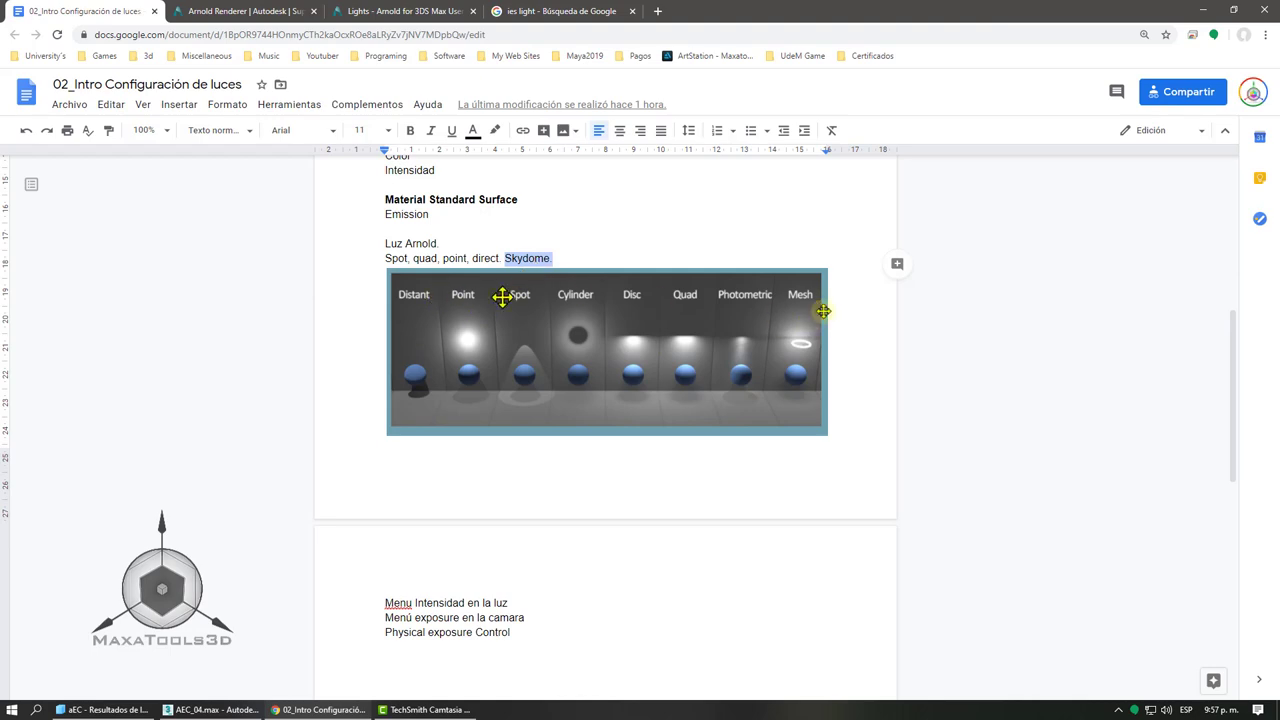
click(1199, 10)
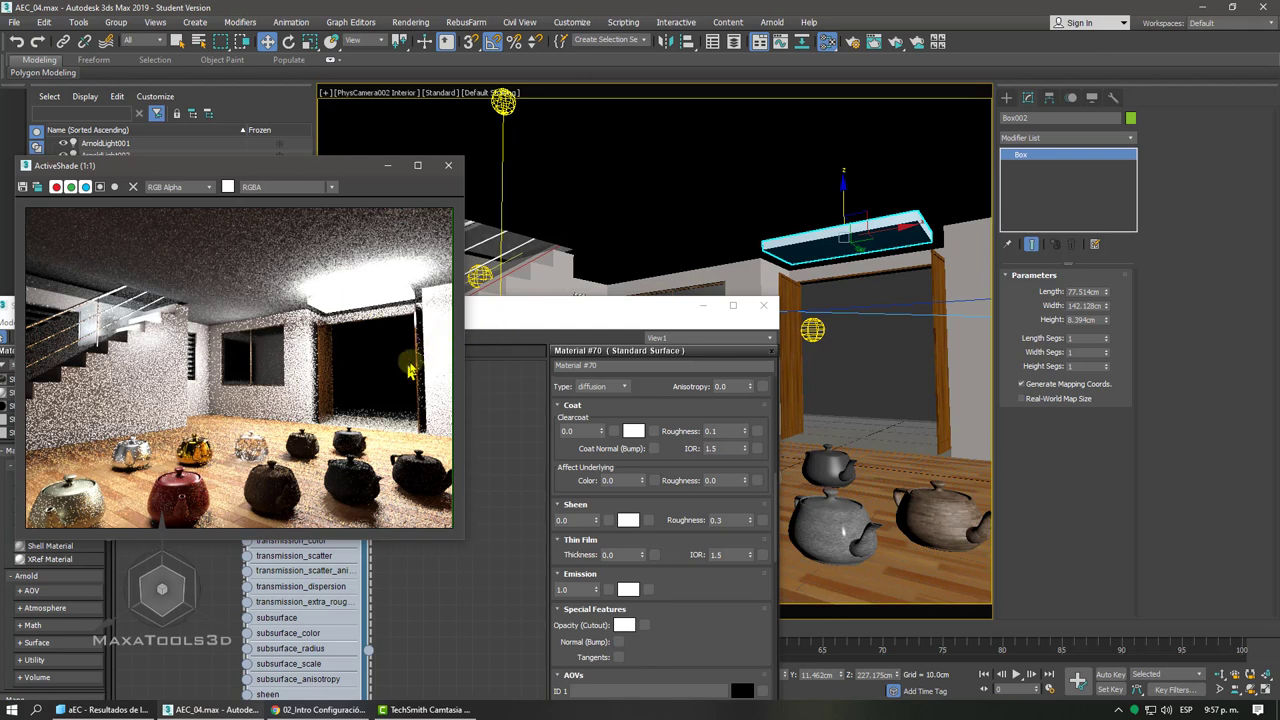
- Delete the ceiling light box from the interior scene
drag(251, 164, 401, 138)
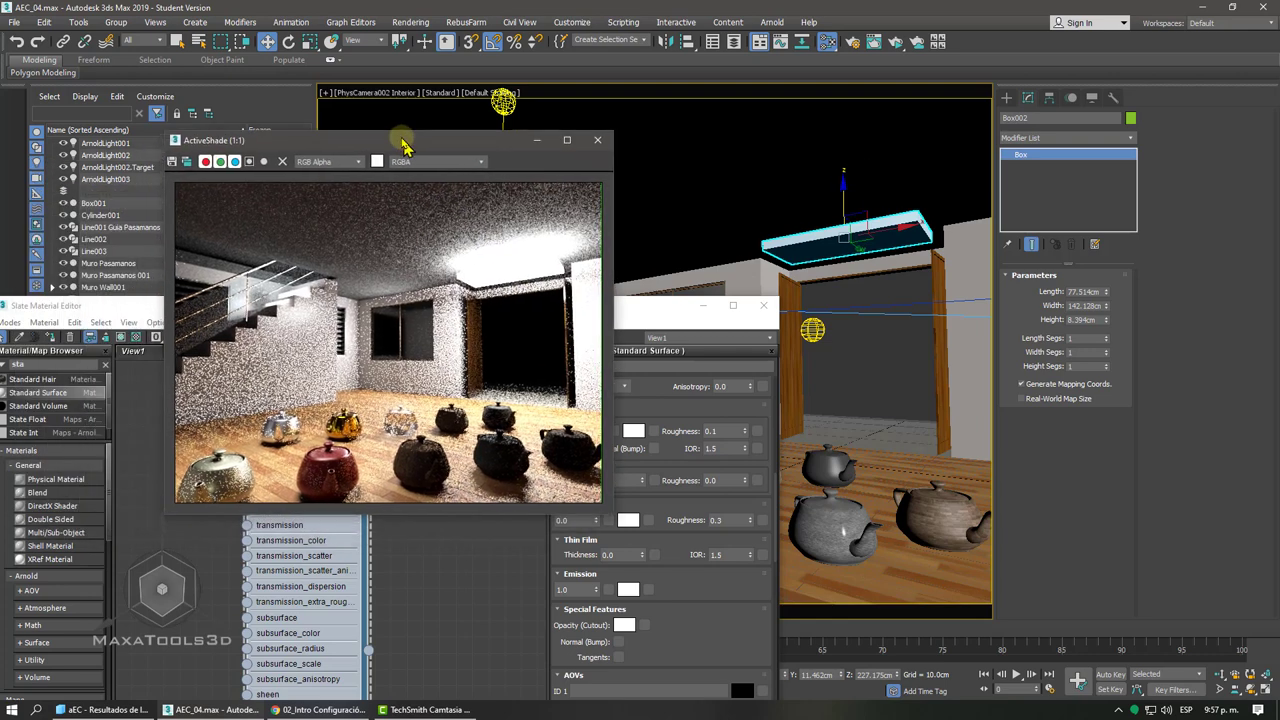
click(867, 229)
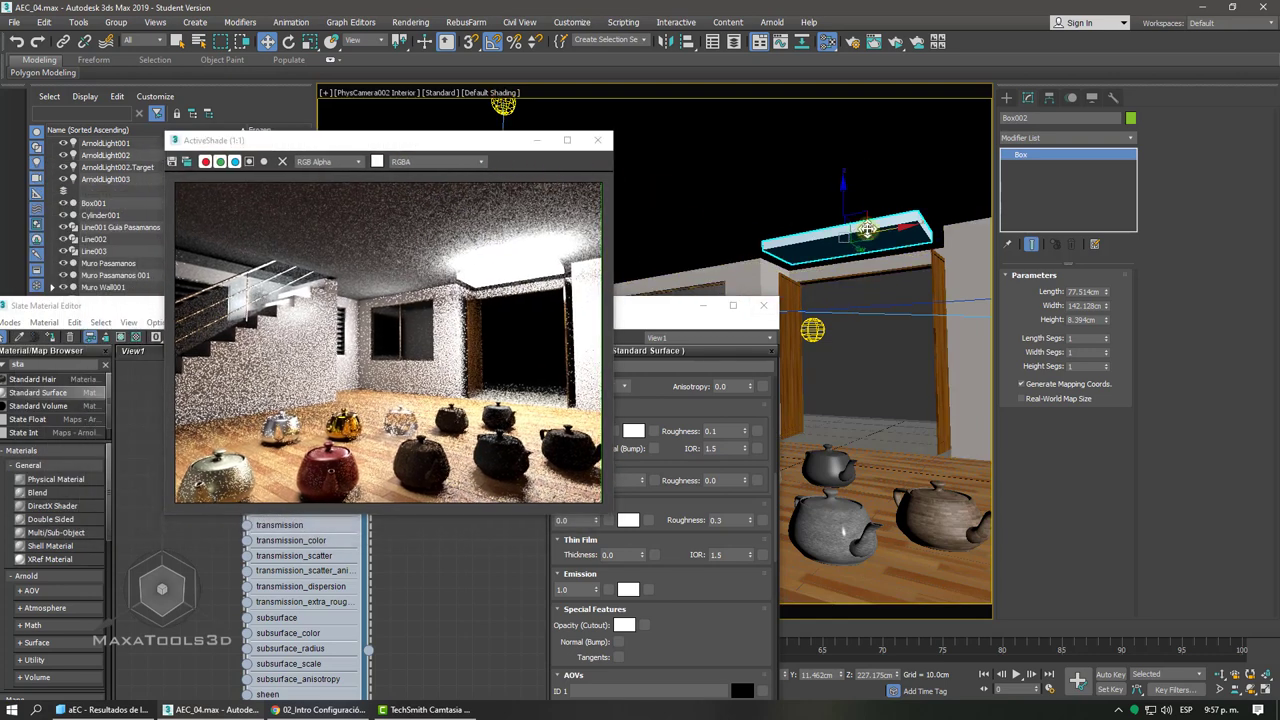
key(Delete)
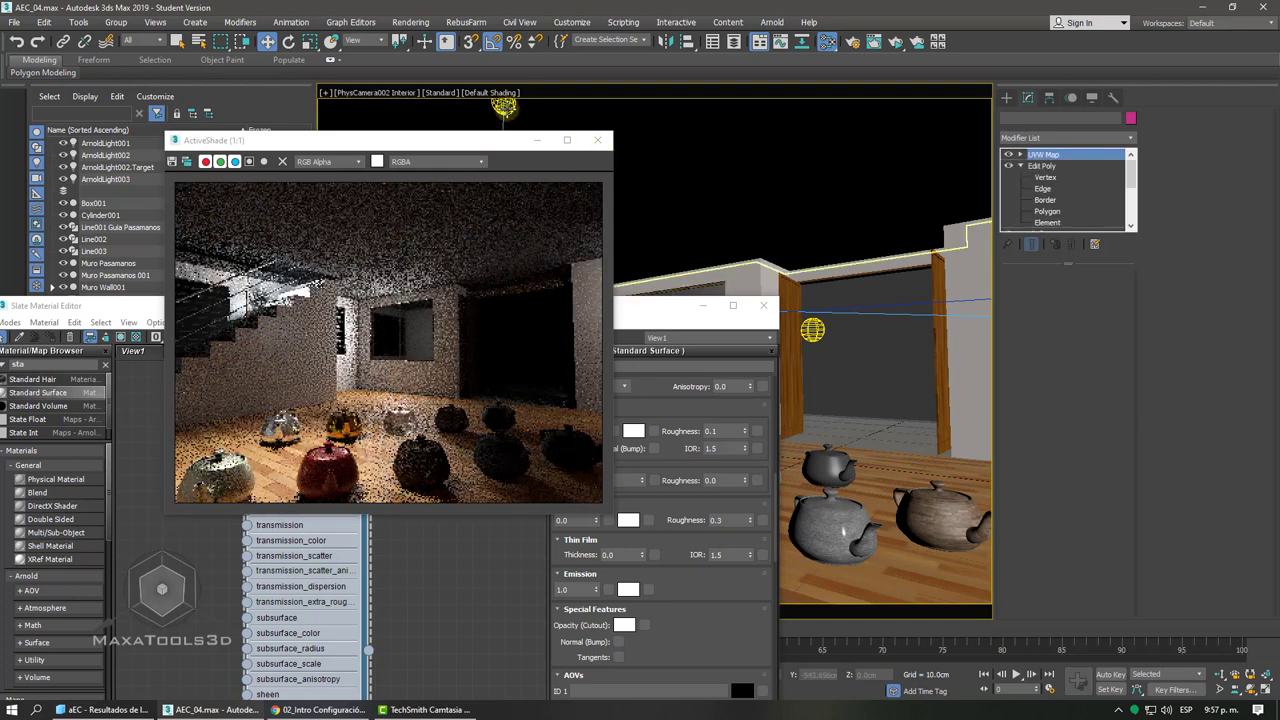
- Close ActiveShade and view through the PhysCamera003 Vitrina Showcase camera
click(438, 302)
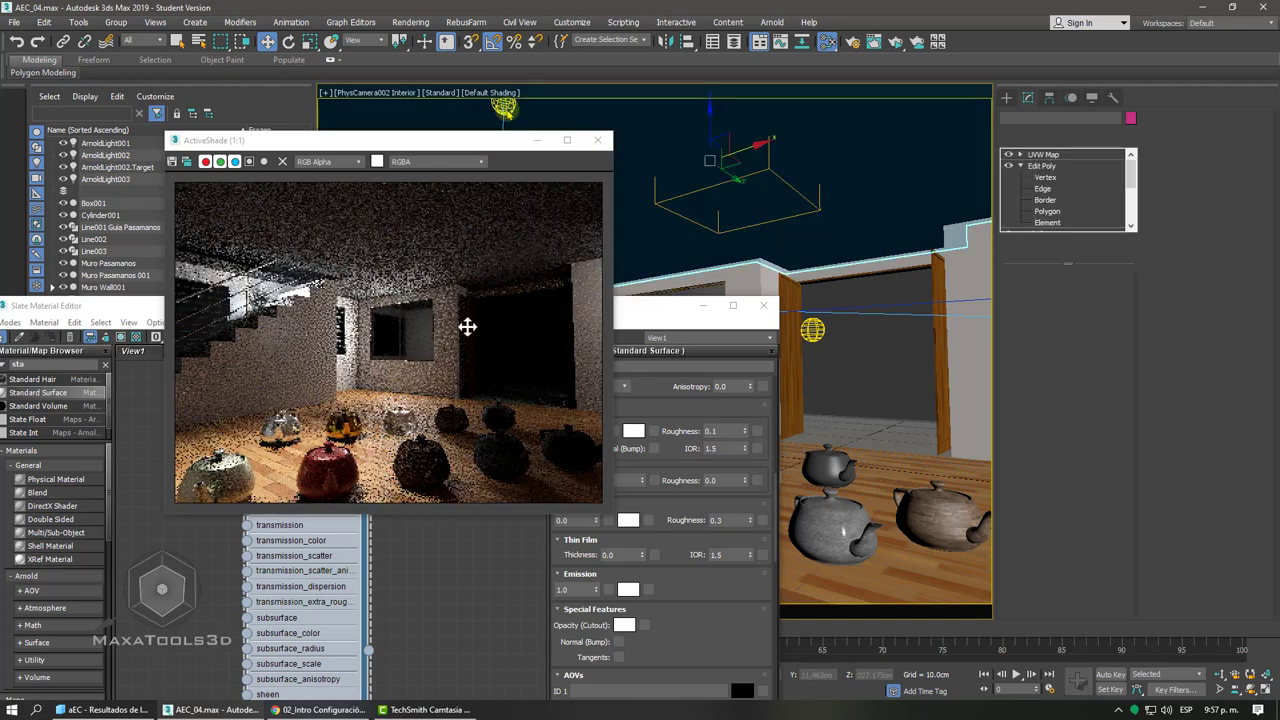
click(596, 140)
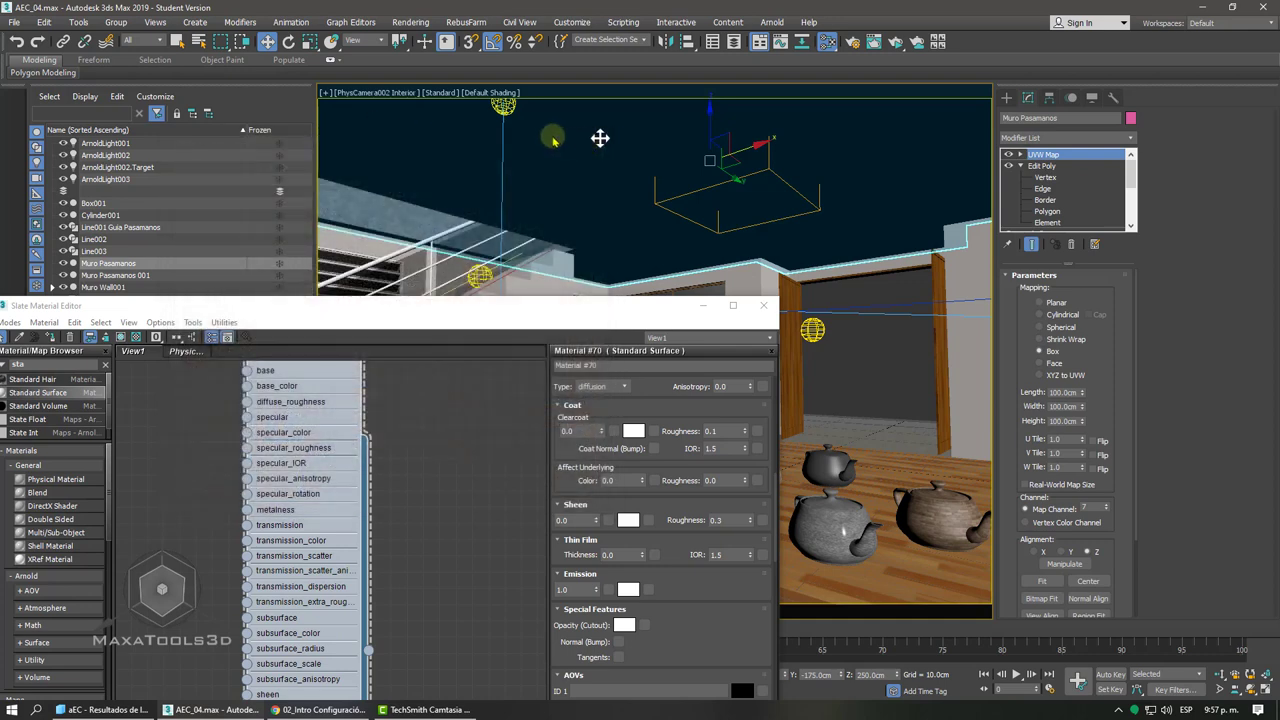
click(376, 96)
mouse_move(412, 106)
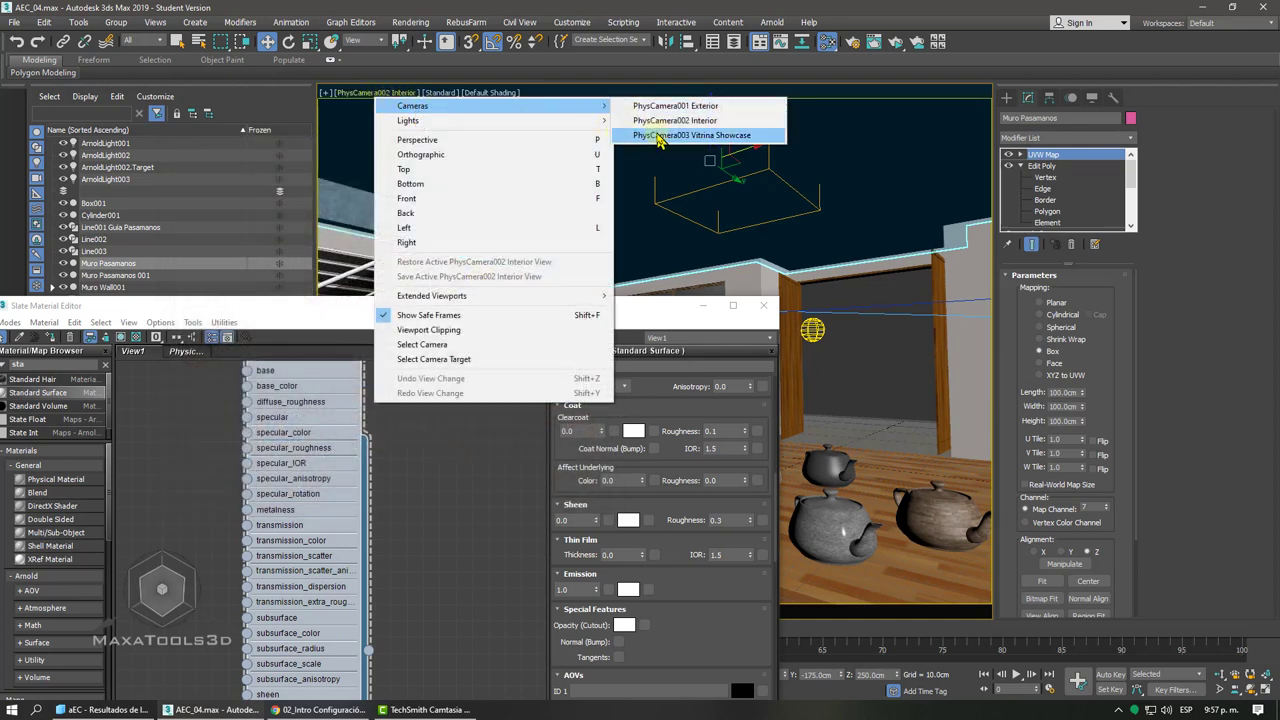
click(659, 135)
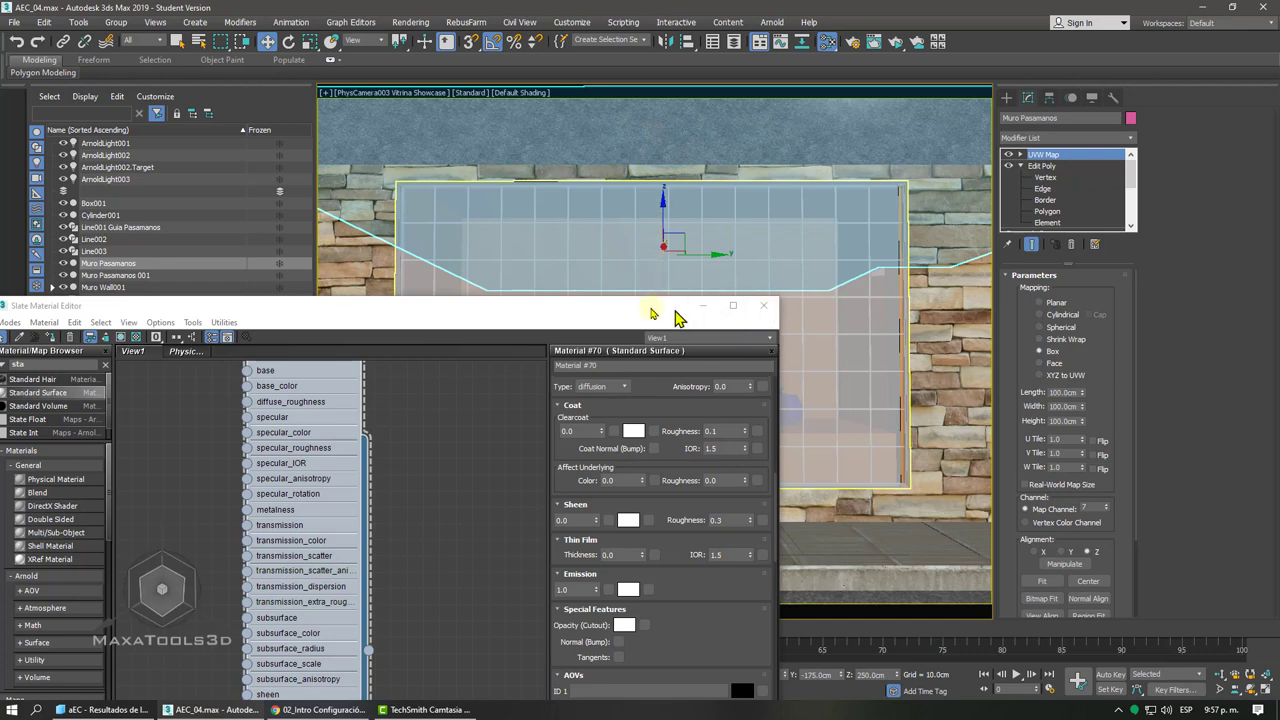
- Hide the glass FixedWindow001 to reveal the five teapots in the display case
drag(675, 316, 602, 275)
click(572, 238)
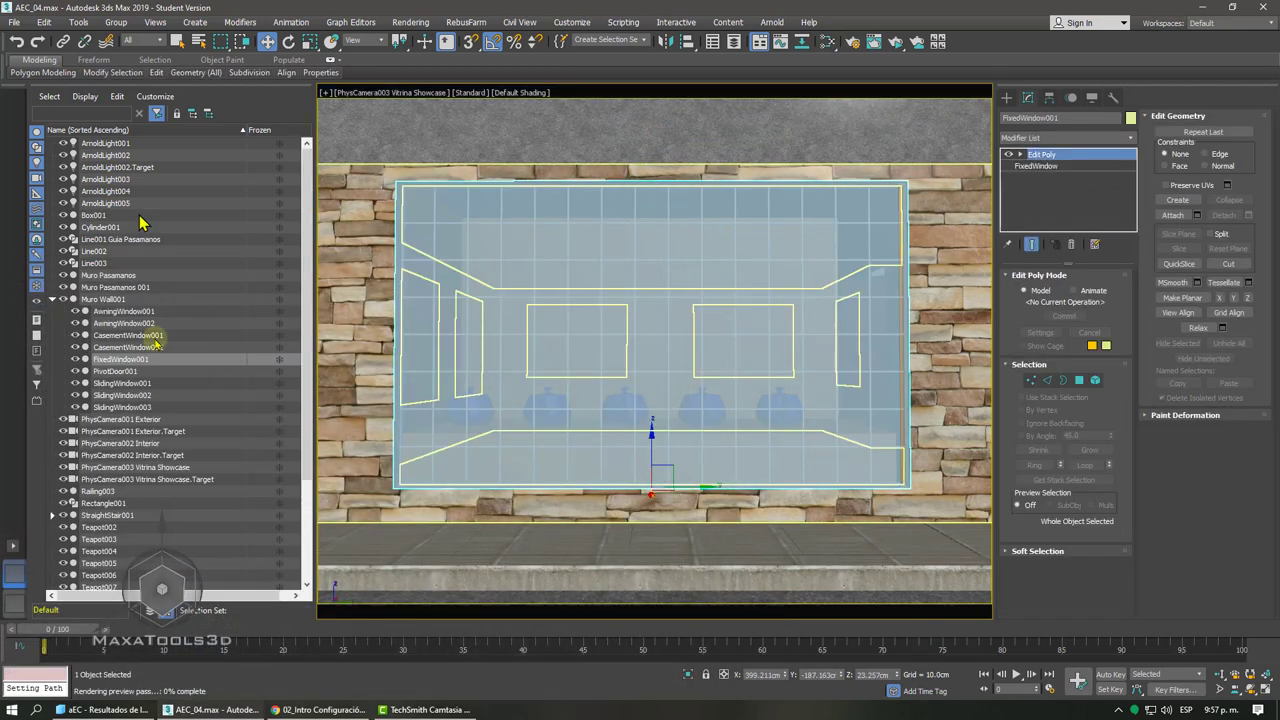
click(75, 359)
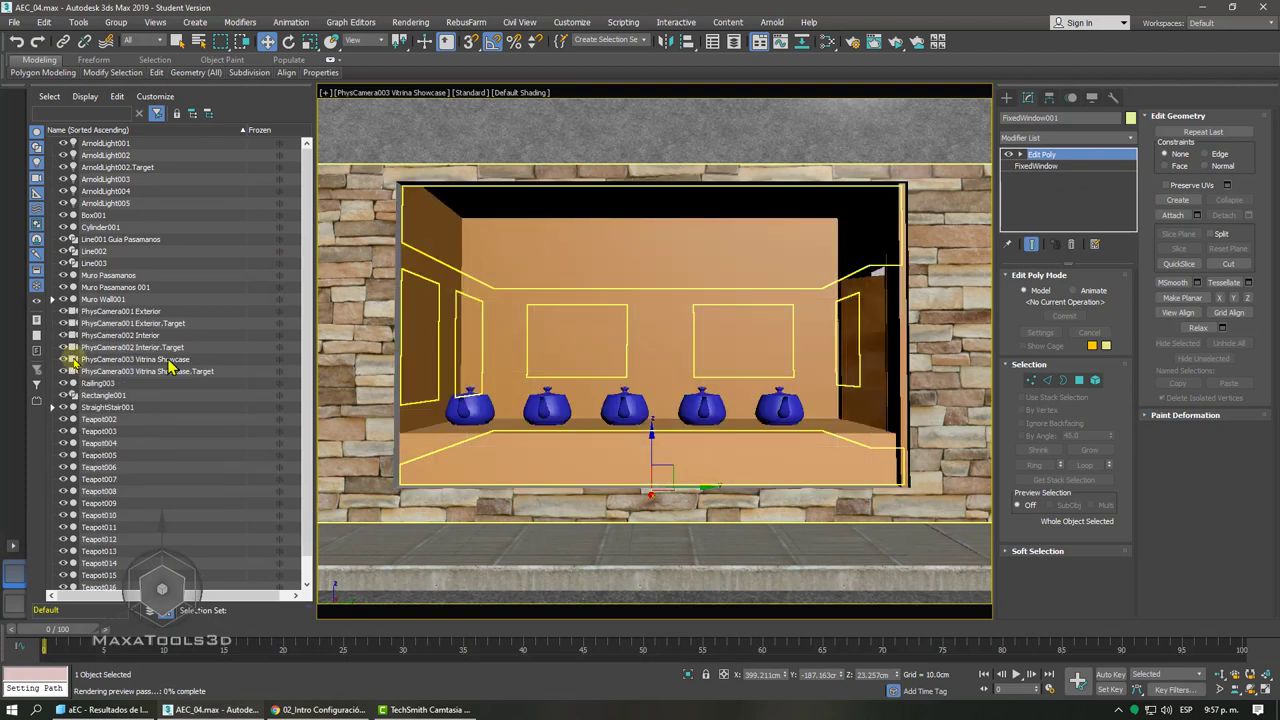
click(560, 290)
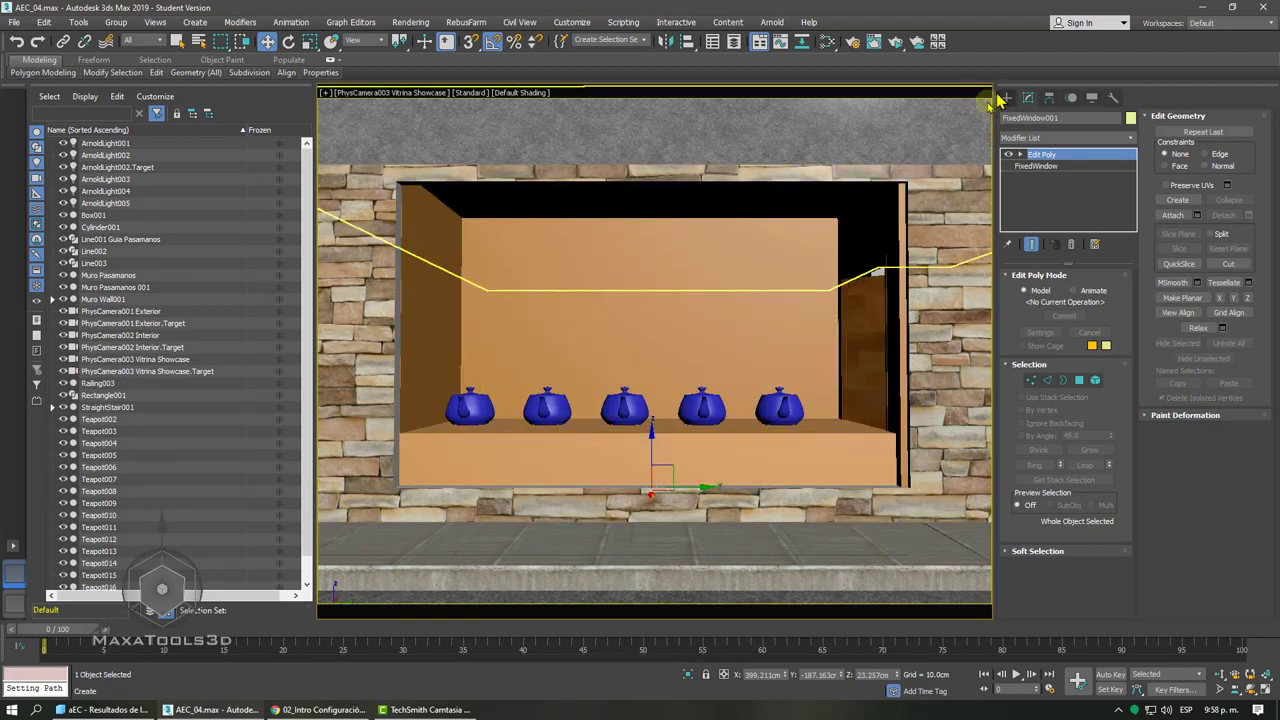
click(1007, 97)
- Start an Arnold light and switch to a wireframe Front view framed on the doorway
click(1039, 177)
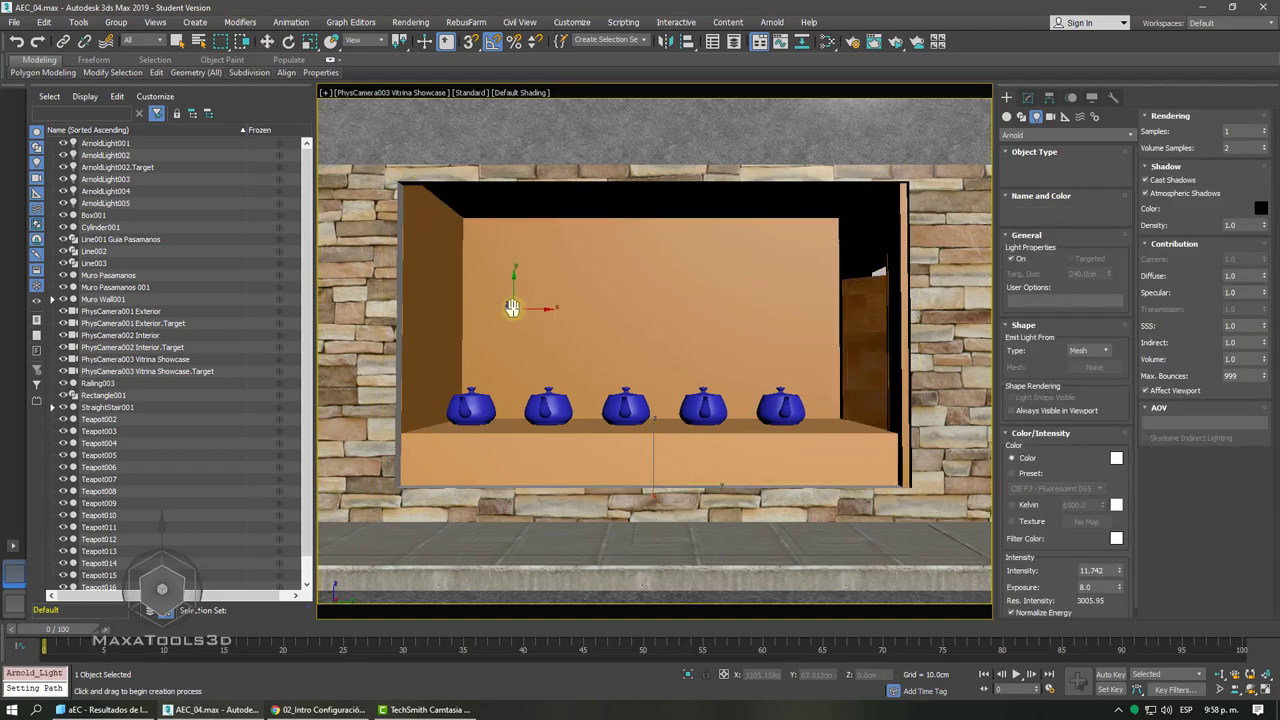
key(f)
scroll(527, 350, down, 5)
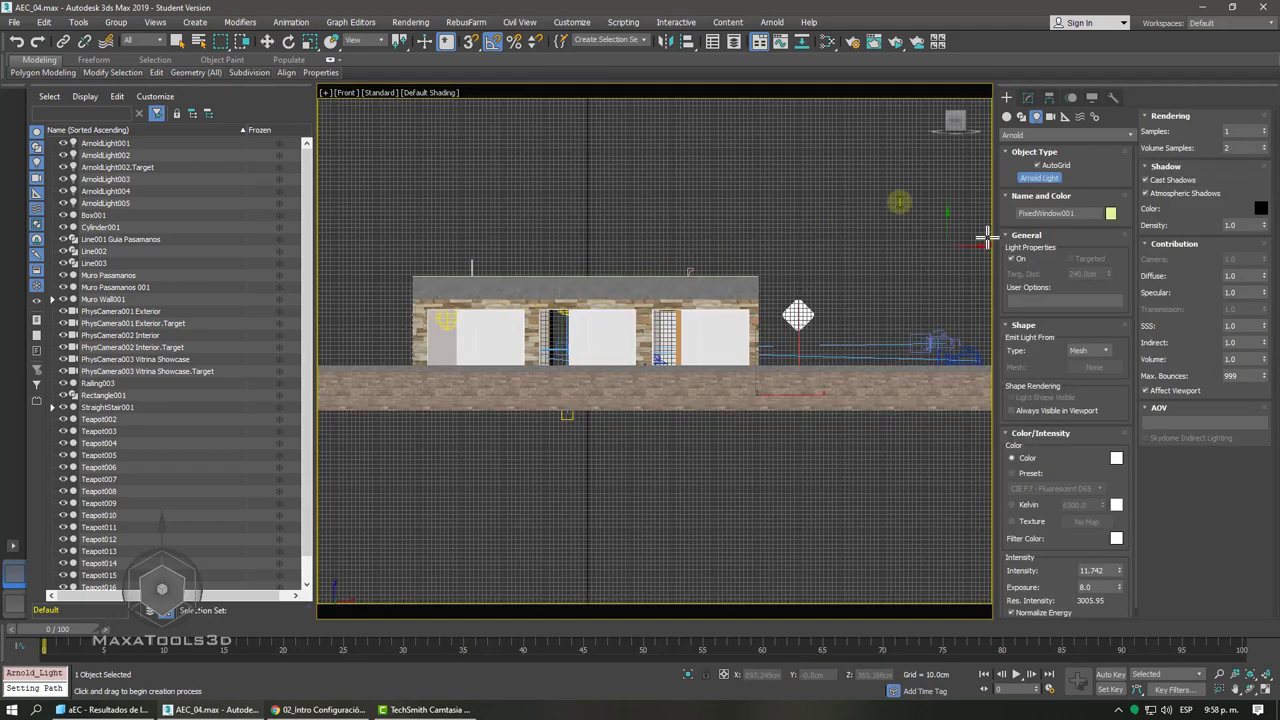
scroll(577, 297, up, 4)
key(F3)
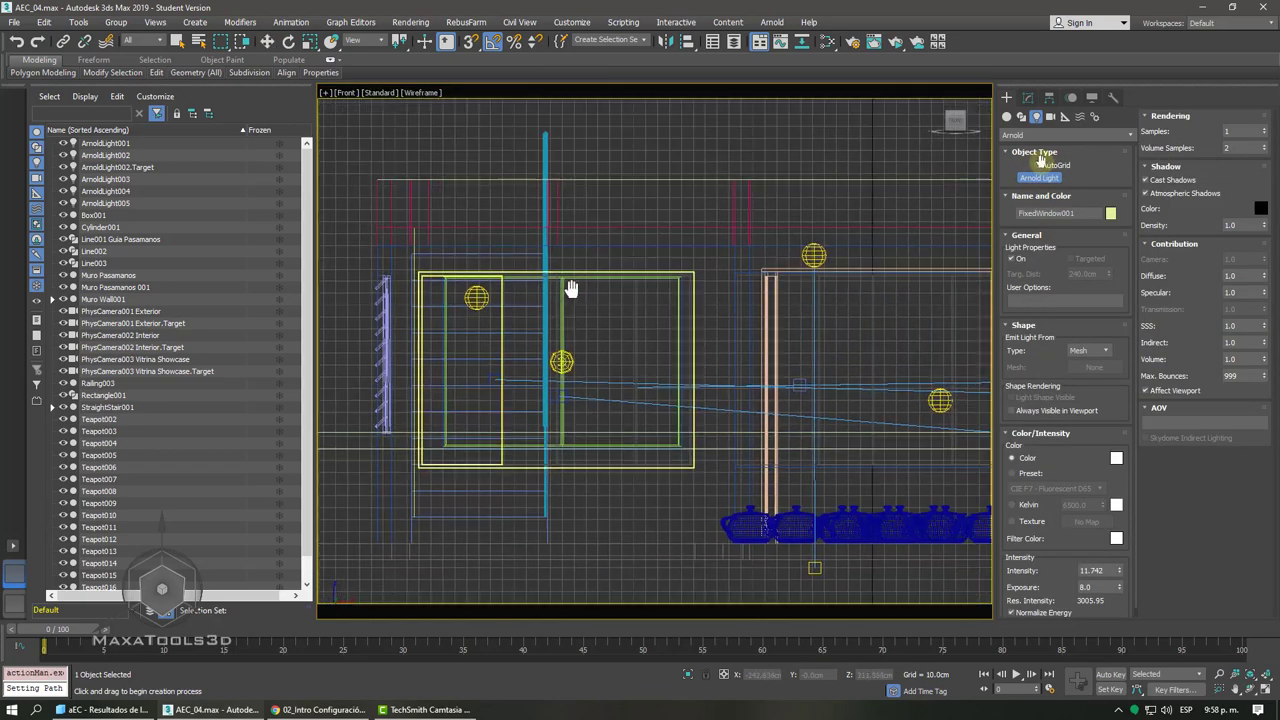
scroll(600, 286, down, 4)
scroll(724, 275, up, 1)
scroll(724, 275, up, 2)
scroll(700, 230, up, 1)
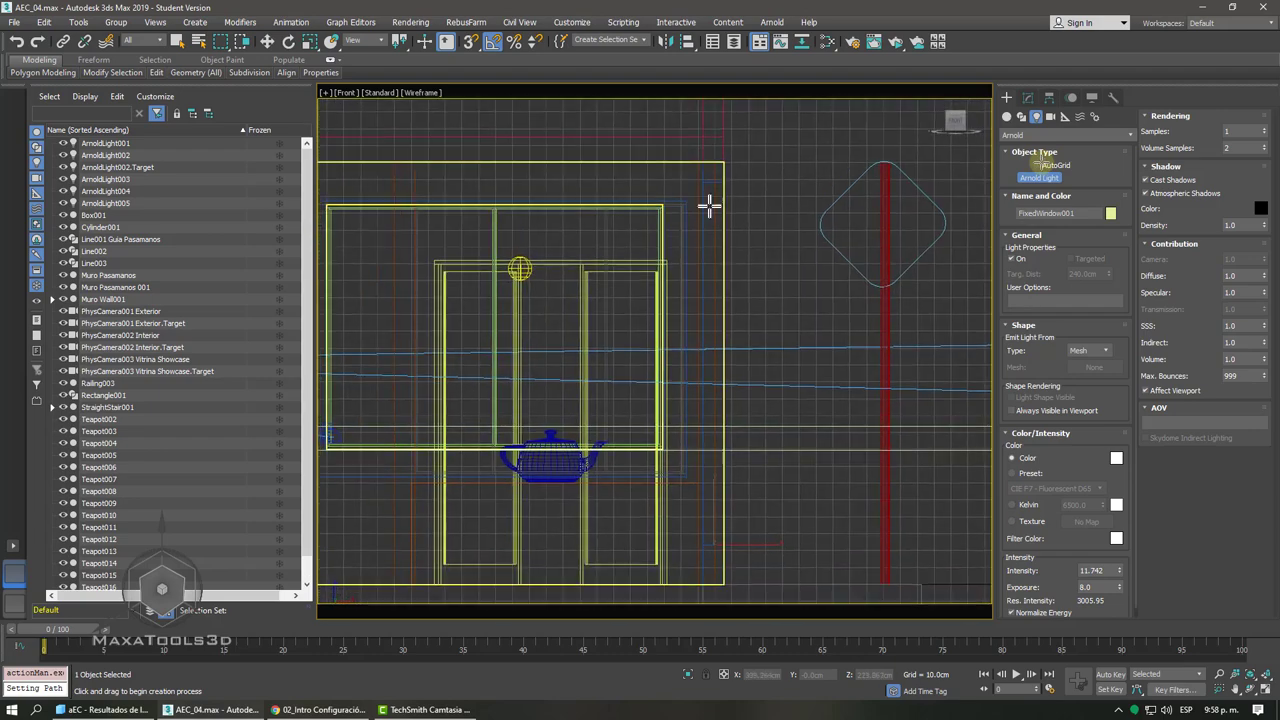
scroll(683, 251, down, 3)
scroll(624, 393, up, 5)
scroll(600, 491, down, 2)
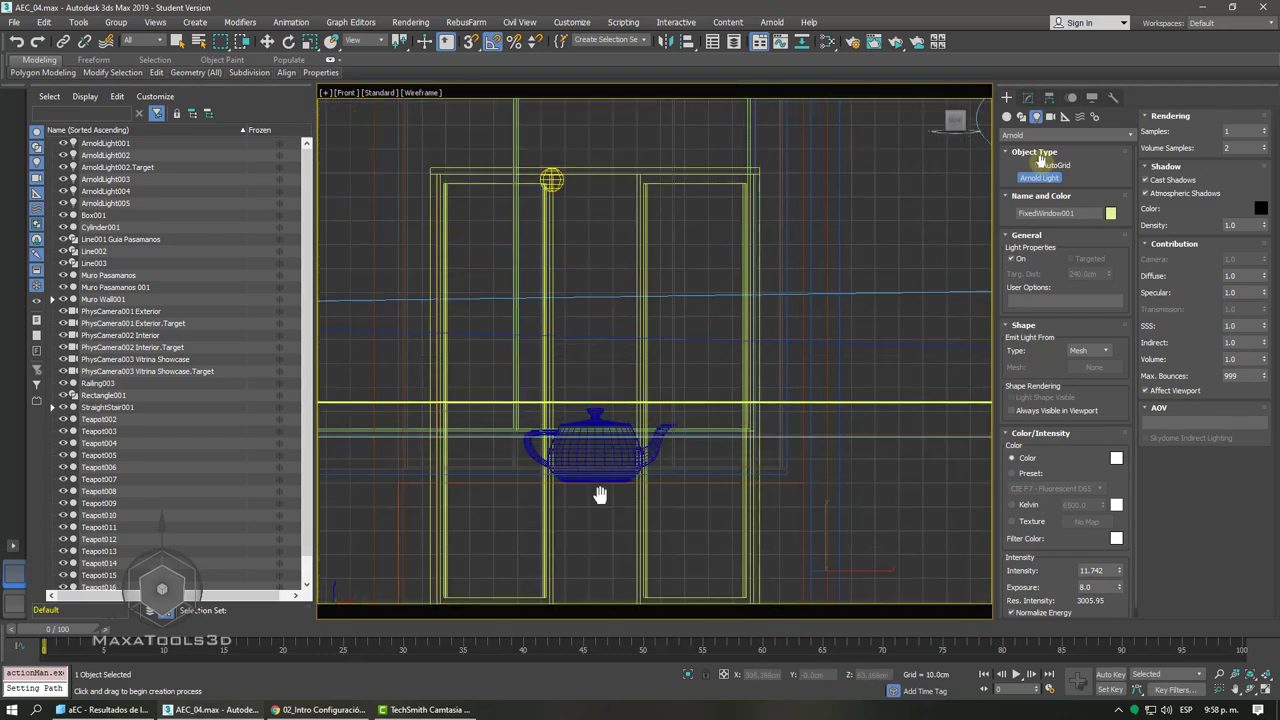
scroll(634, 223, up, 1)
scroll(609, 149, up, 1)
- Try placing the Arnold light near the teapot, undoing the misplaced attempts
click(600, 137)
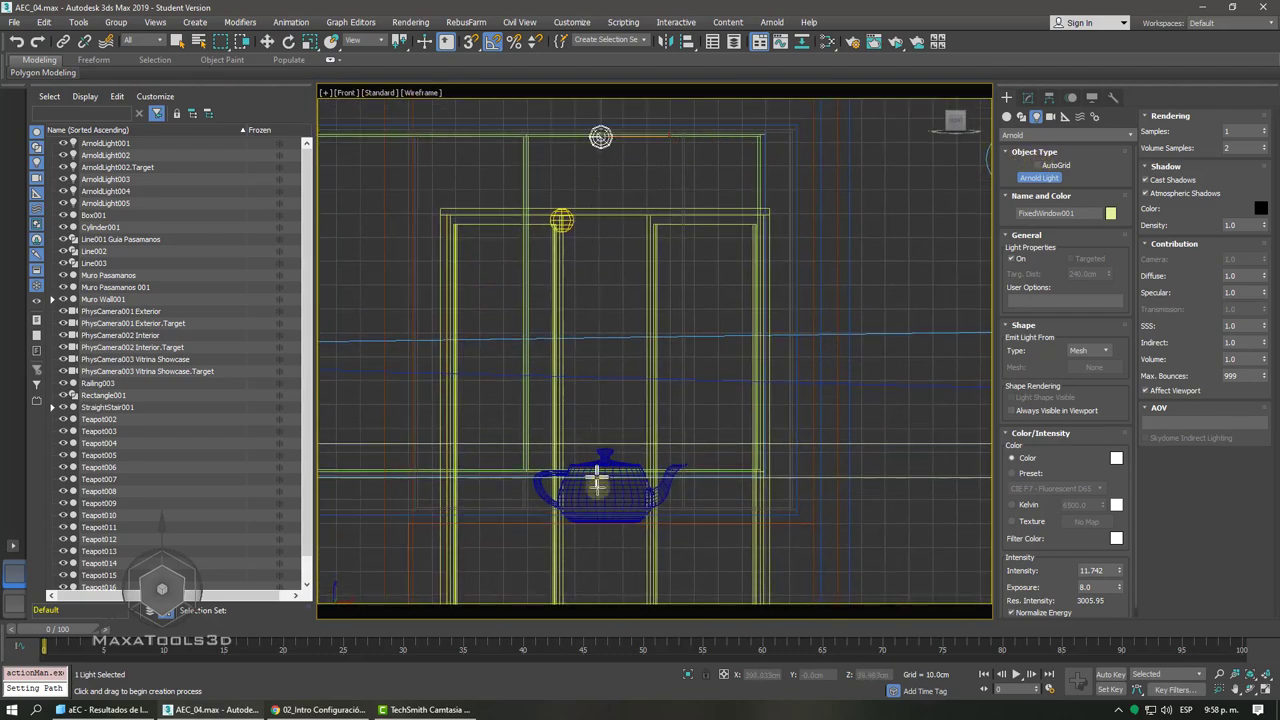
click(596, 518)
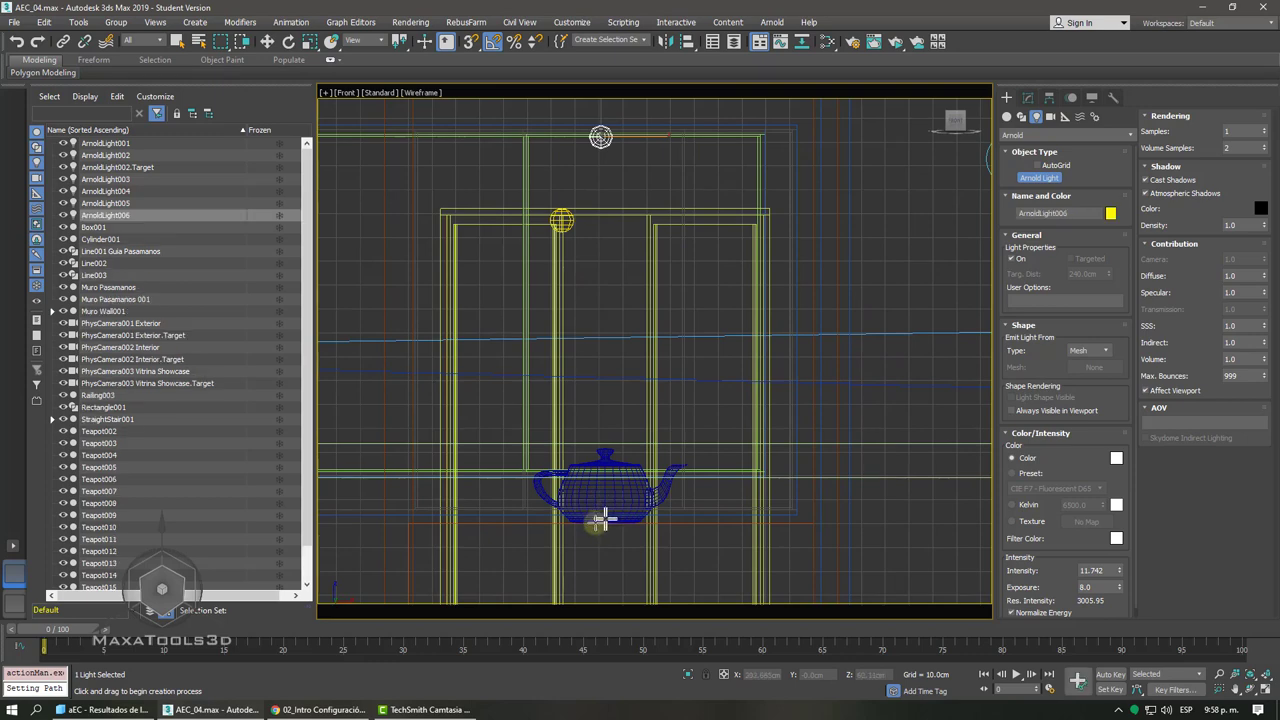
scroll(671, 430, down, 1)
scroll(686, 329, up, 1)
middle_drag(683, 303, 689, 277)
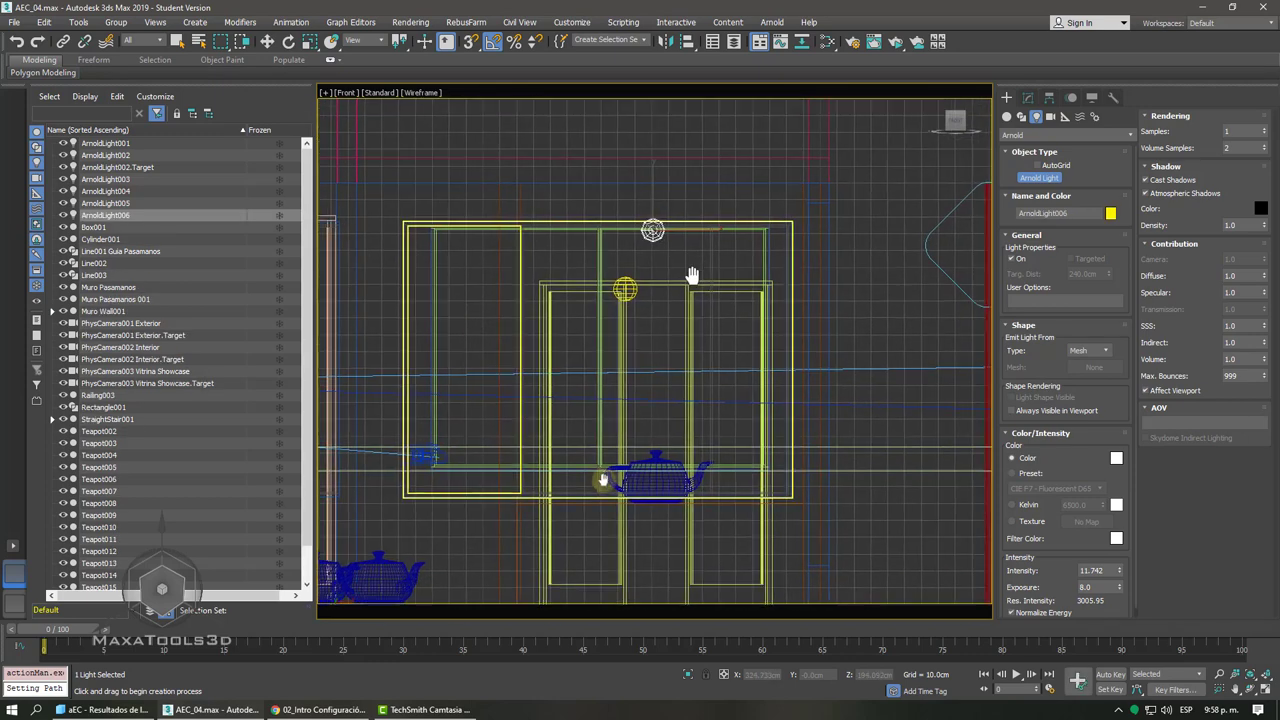
key(ctrl+z)
drag(654, 223, 658, 373)
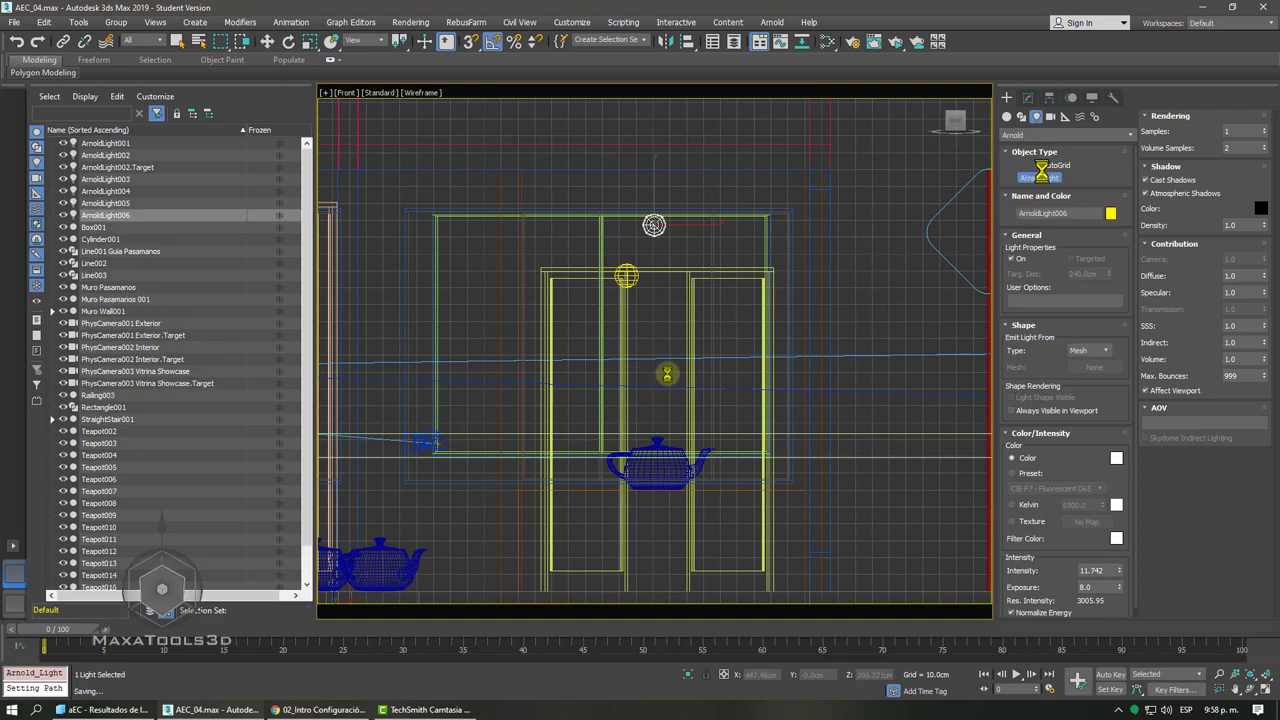
key(ctrl+z)
- Set Shape Type to Spot and drag the light from the door top down to the teapot
click(1100, 351)
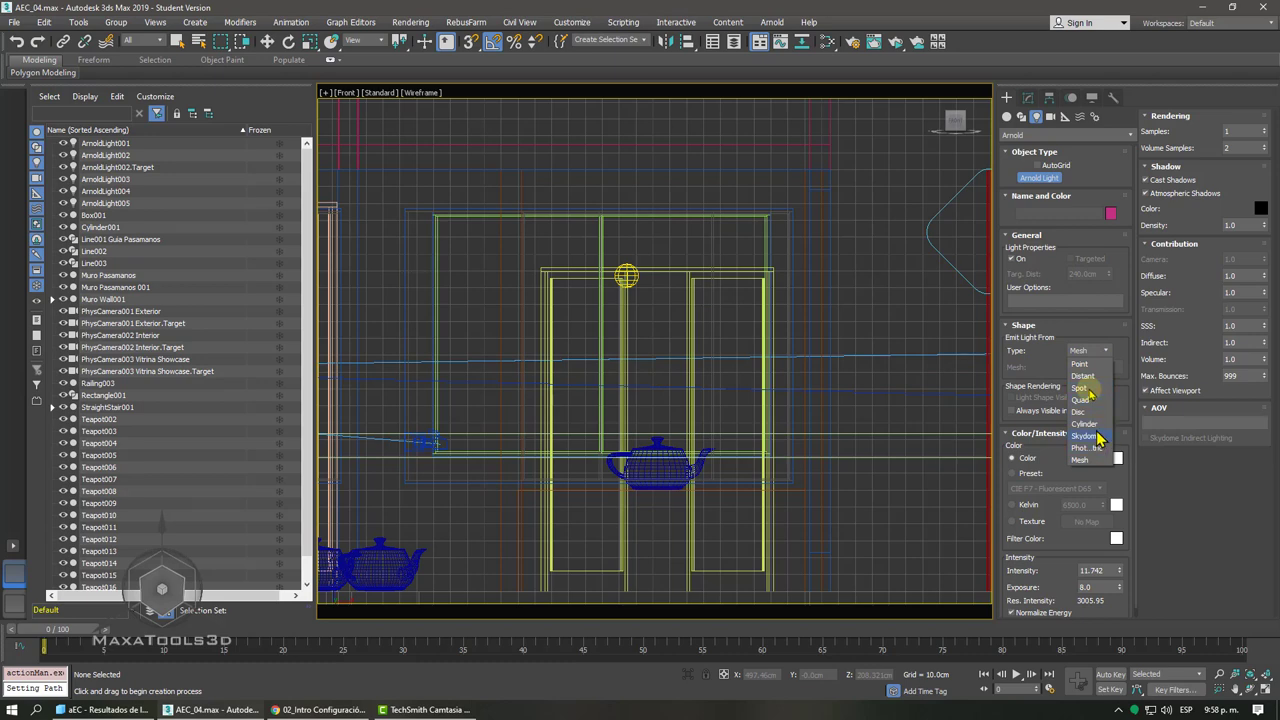
click(1090, 390)
drag(665, 224, 663, 480)
key(w)
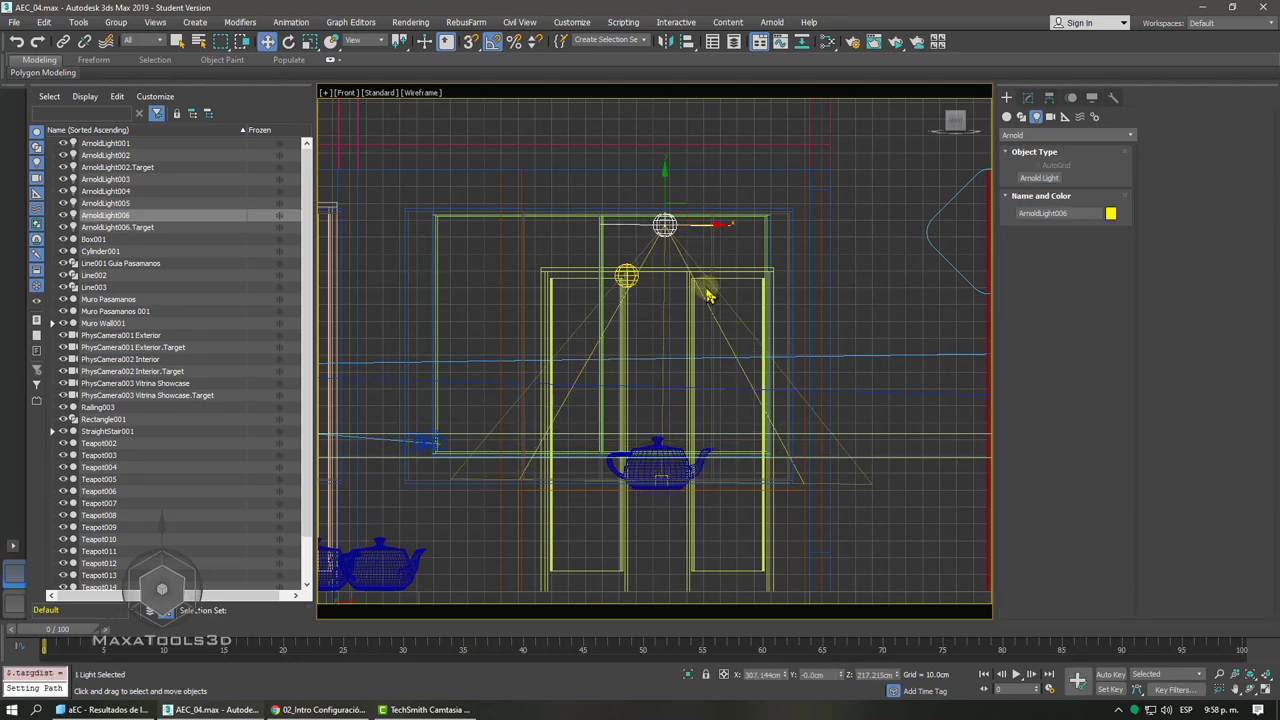
key(p)
alt+middle_drag(683, 260, 646, 335)
key(F3)
scroll(642, 325, up, 3)
- Select ArnoldLight006 with its target and frame the teapots and light in Perspective
click(642, 325)
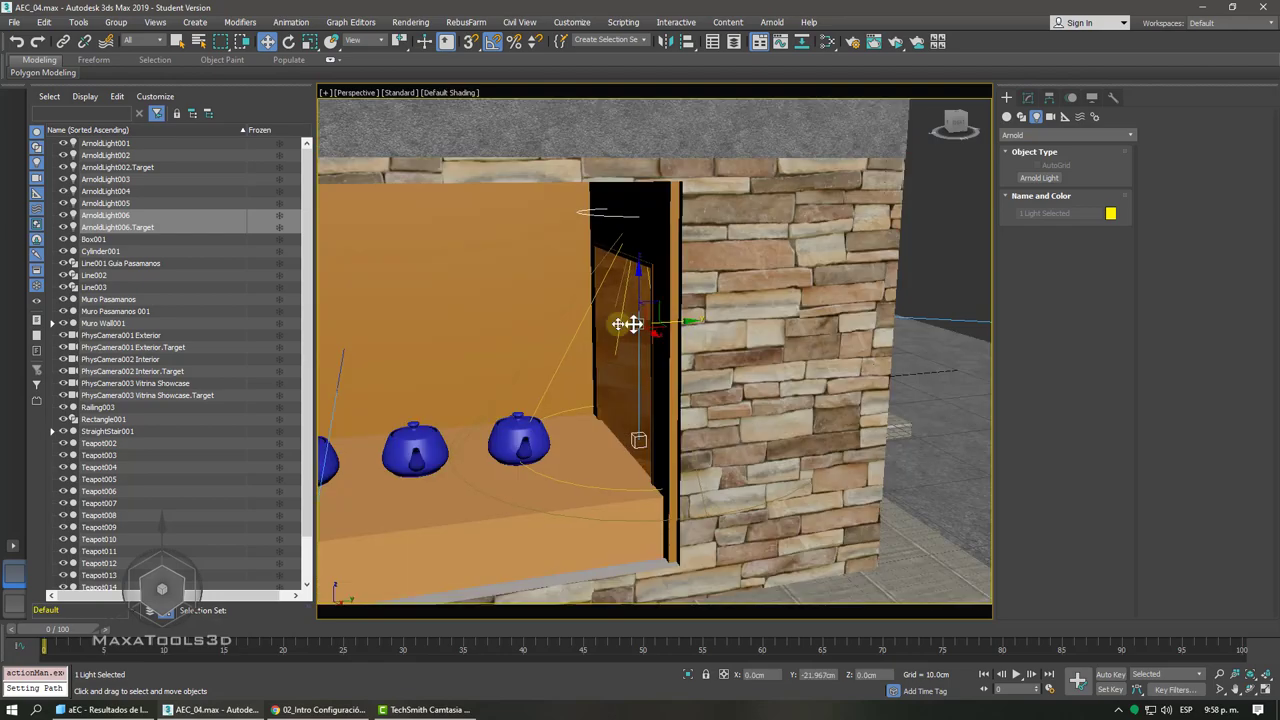
scroll(646, 335, up, 5)
scroll(714, 320, down, 4)
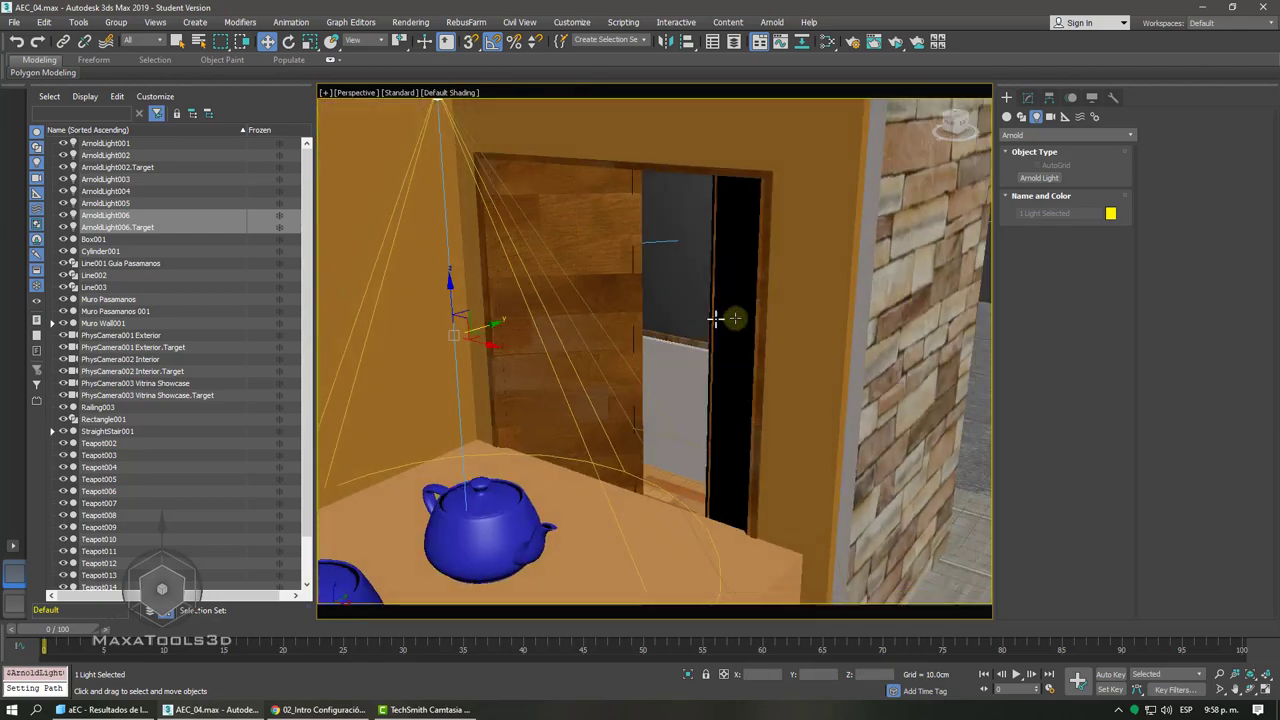
mouse_move(717, 320)
alt+middle_down()
mouse_move(663, 338)
mouse_move(524, 311)
alt+middle_up()
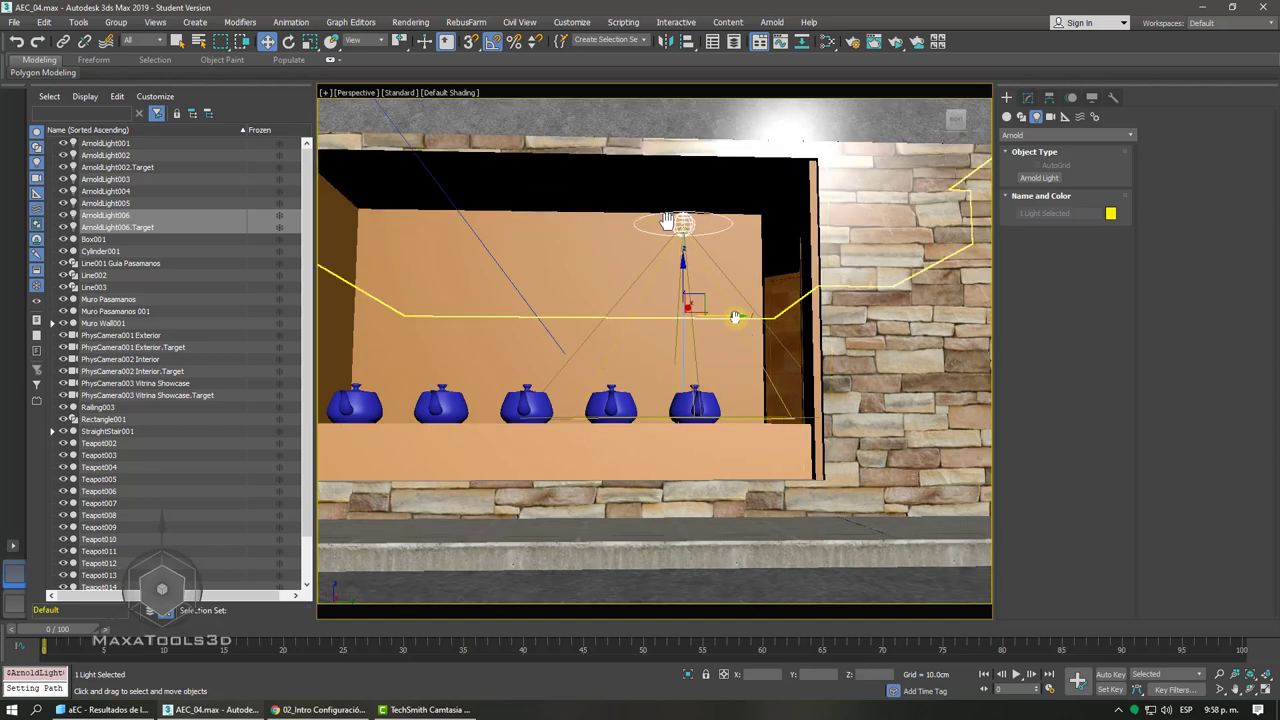
scroll(516, 206, up, 3)
middle_drag(594, 246, 716, 210)
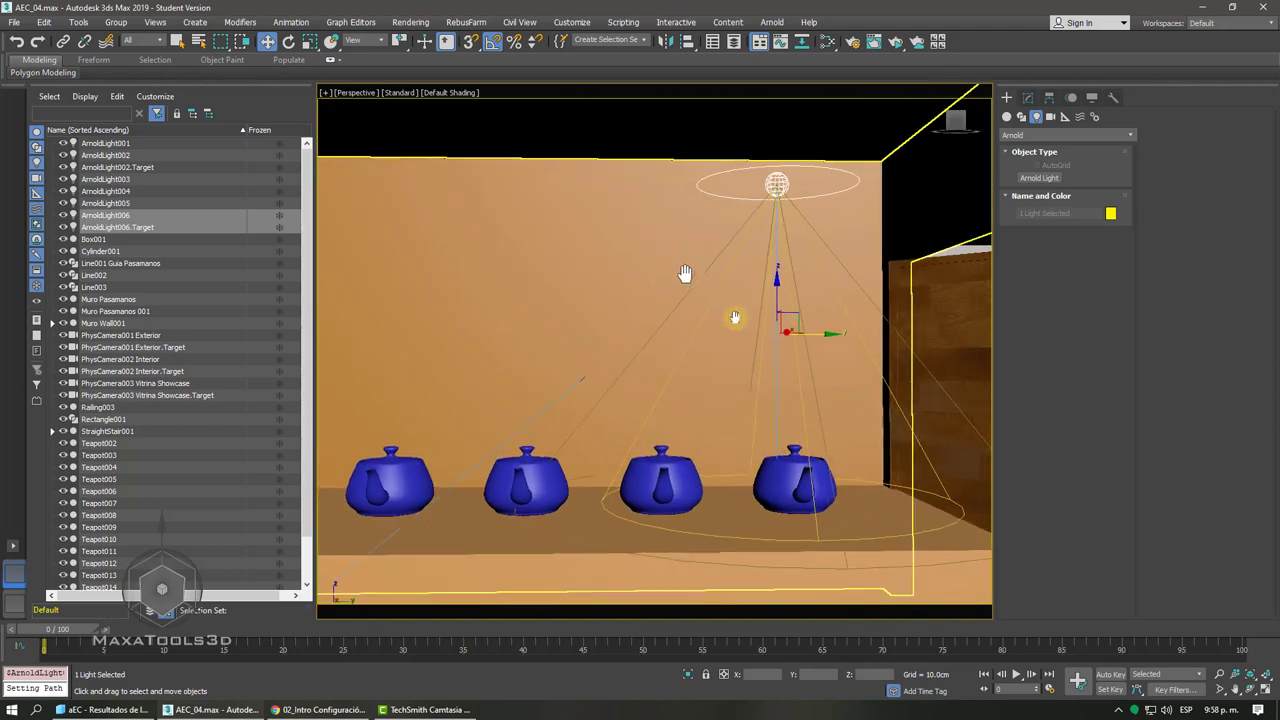
mouse_move(683, 278)
alt+middle_down()
mouse_move(676, 300)
mouse_move(600, 306)
alt+middle_up()
scroll(673, 289, down, 3)
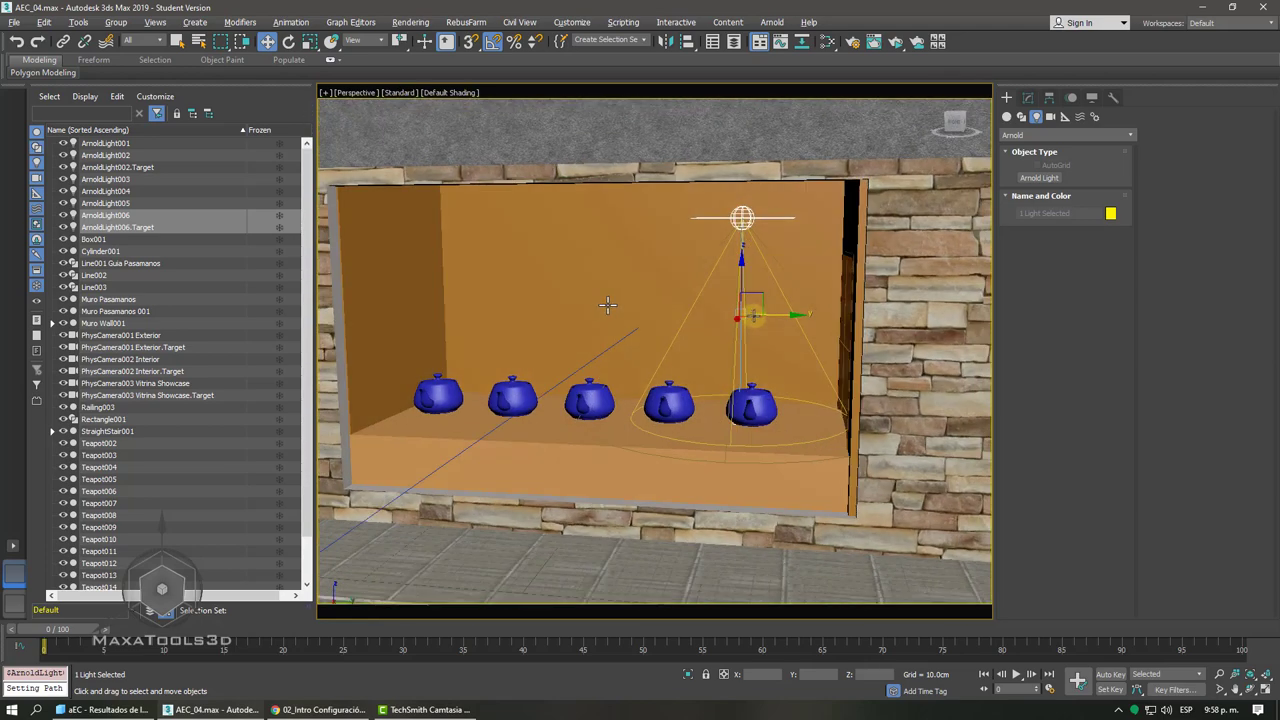
scroll(757, 306, up, 3)
middle_drag(763, 306, 787, 317)
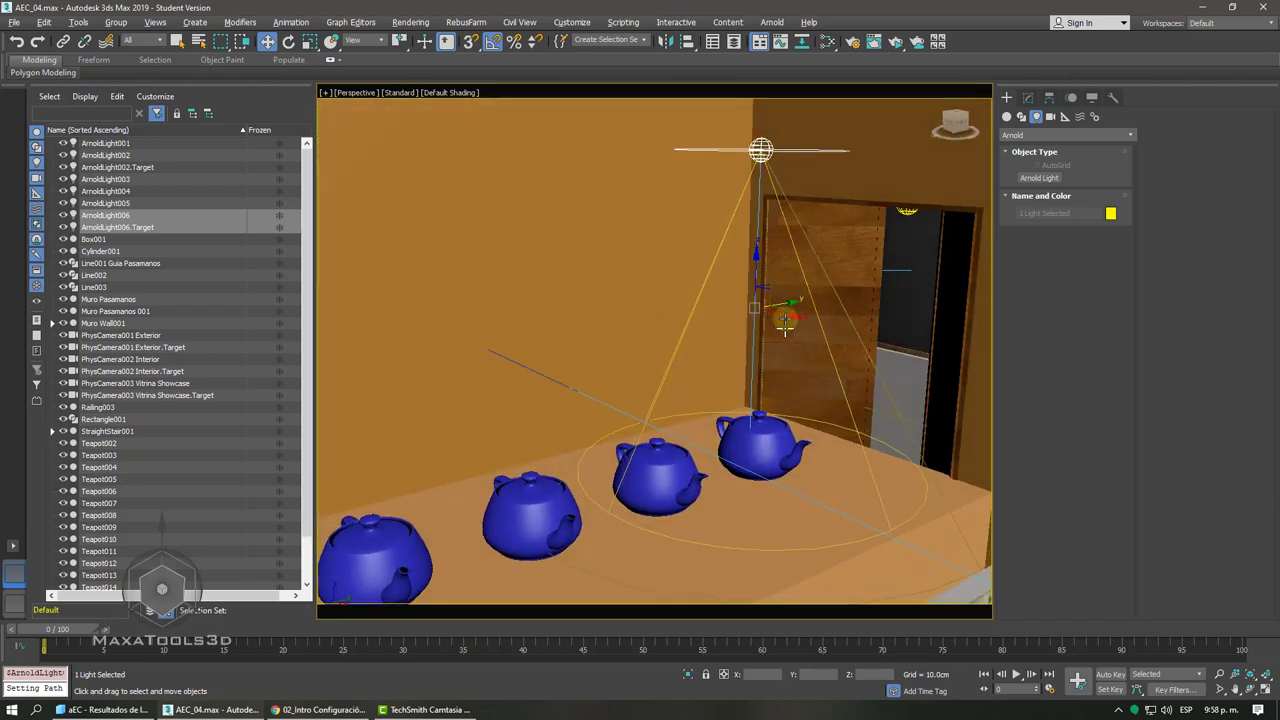
- Shift the spot light slightly left along X so it hangs above the rightmost teapot
drag(787, 317, 718, 310)
alt+middle_drag(718, 310, 694, 143)
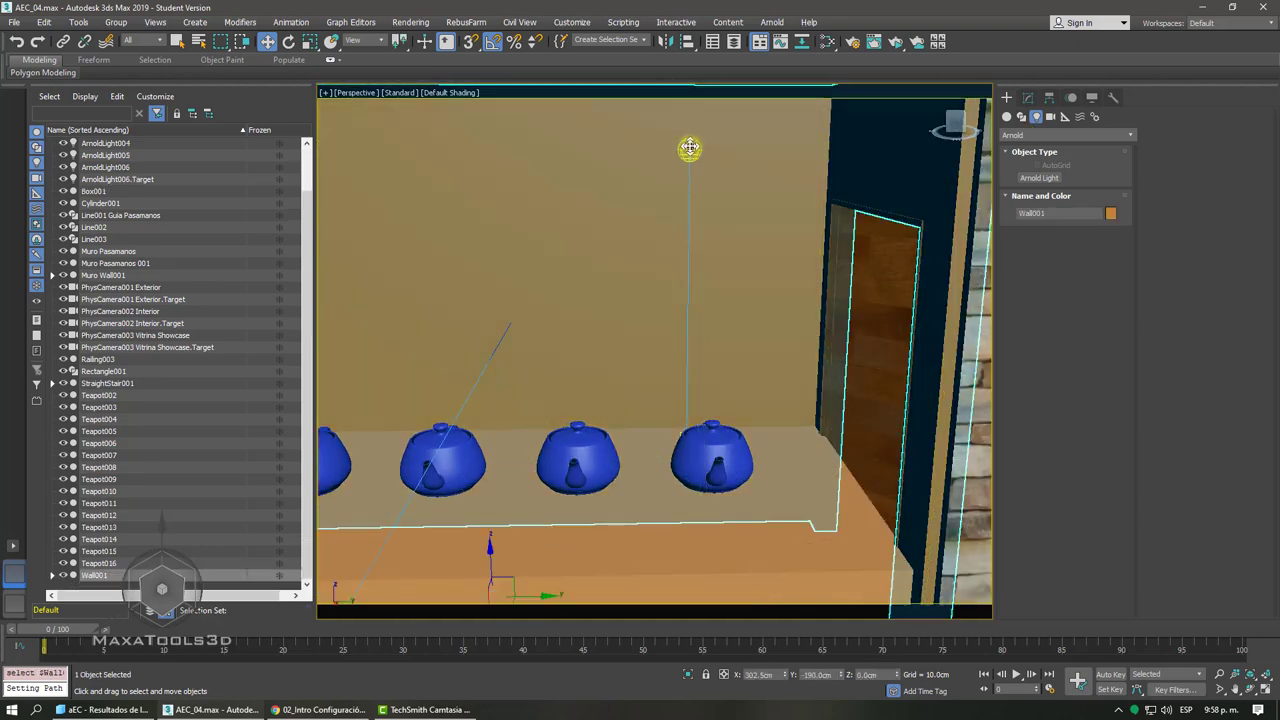
click(690, 147)
scroll(753, 250, down, 5)
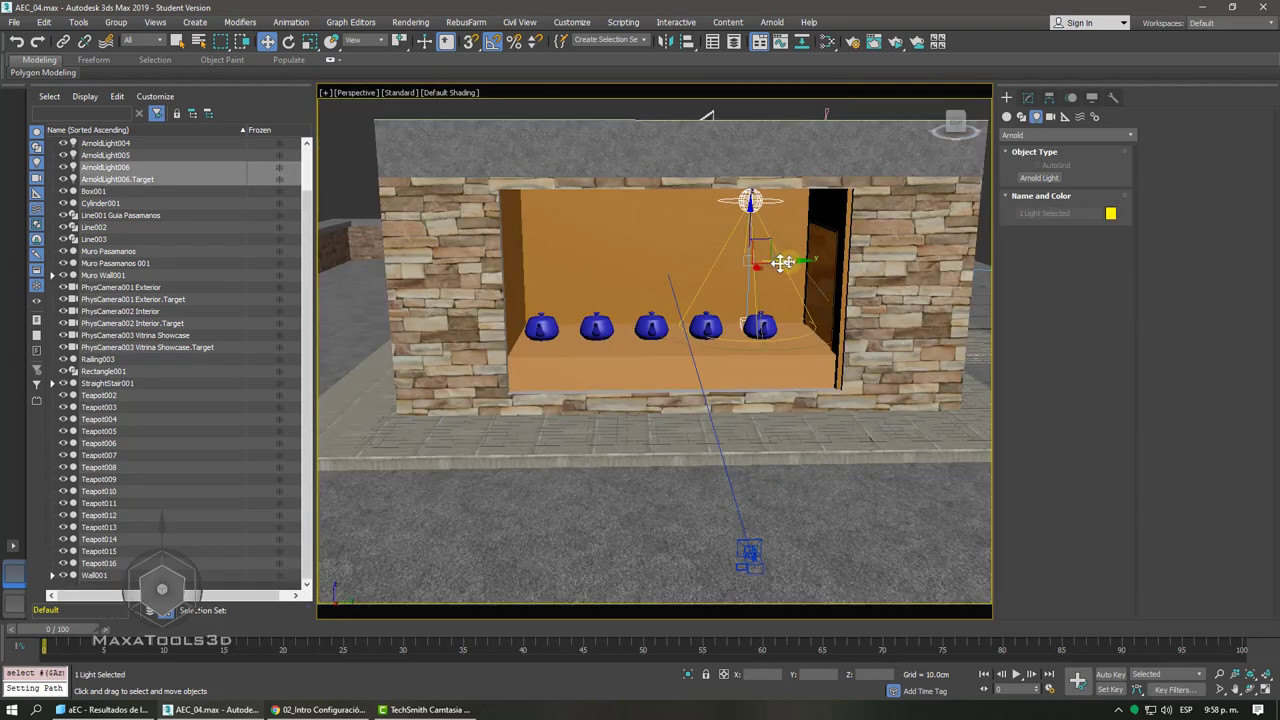
- Shift-drag the spot light along X to make 2 copies, ArnoldLight007 and ArnoldLight008
shift+drag(777, 262, 706, 262)
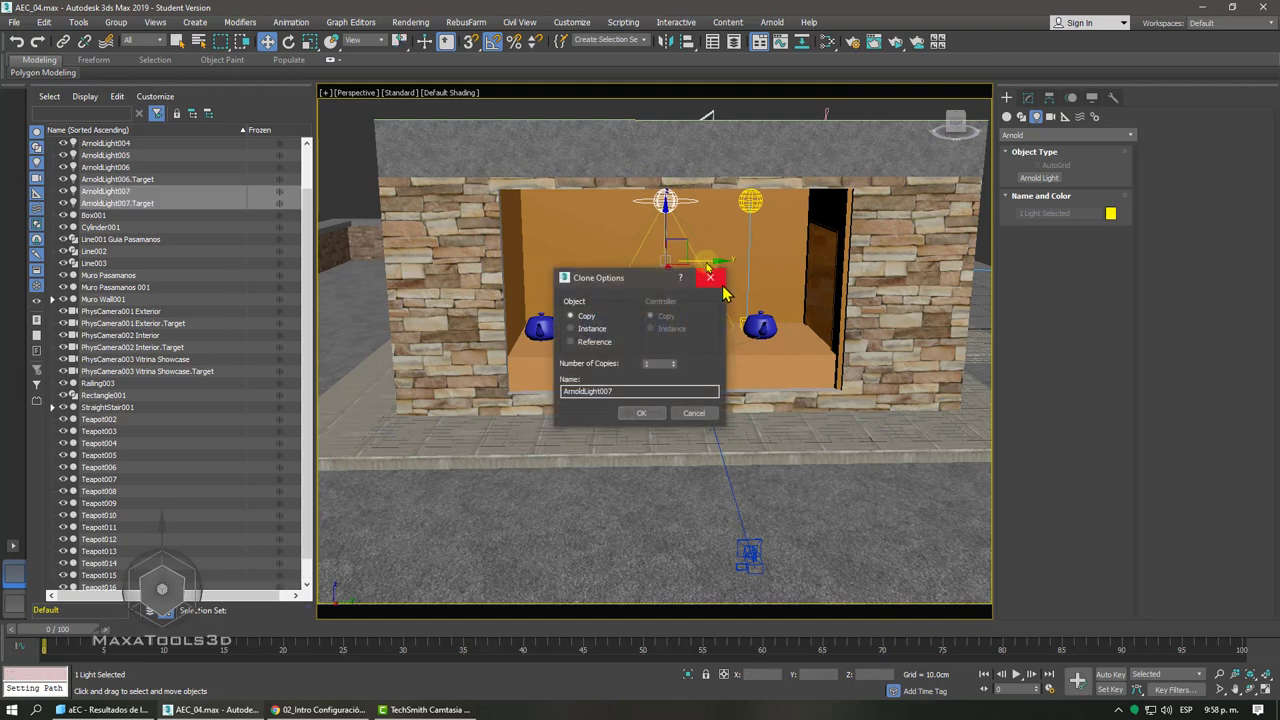
click(674, 363)
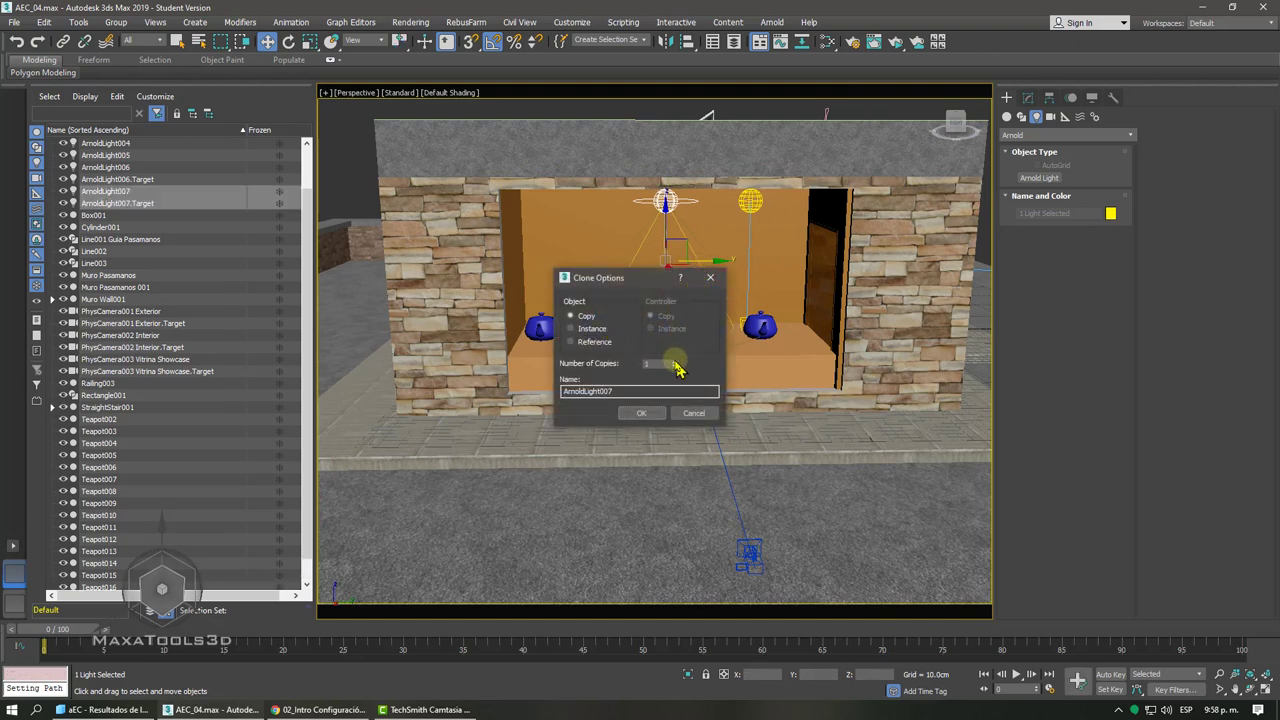
click(641, 413)
scroll(650, 408, down, 3)
- Change the rightmost light's Shape Type to Photometric
click(765, 218)
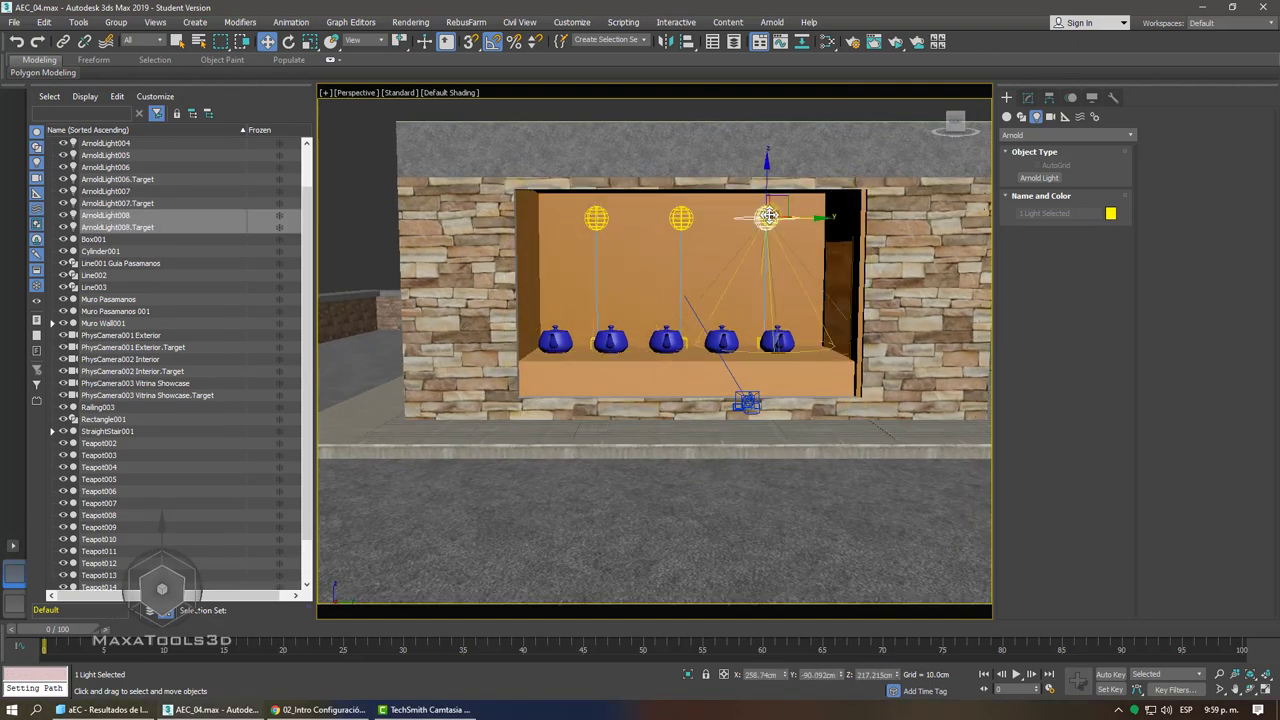
click(1026, 97)
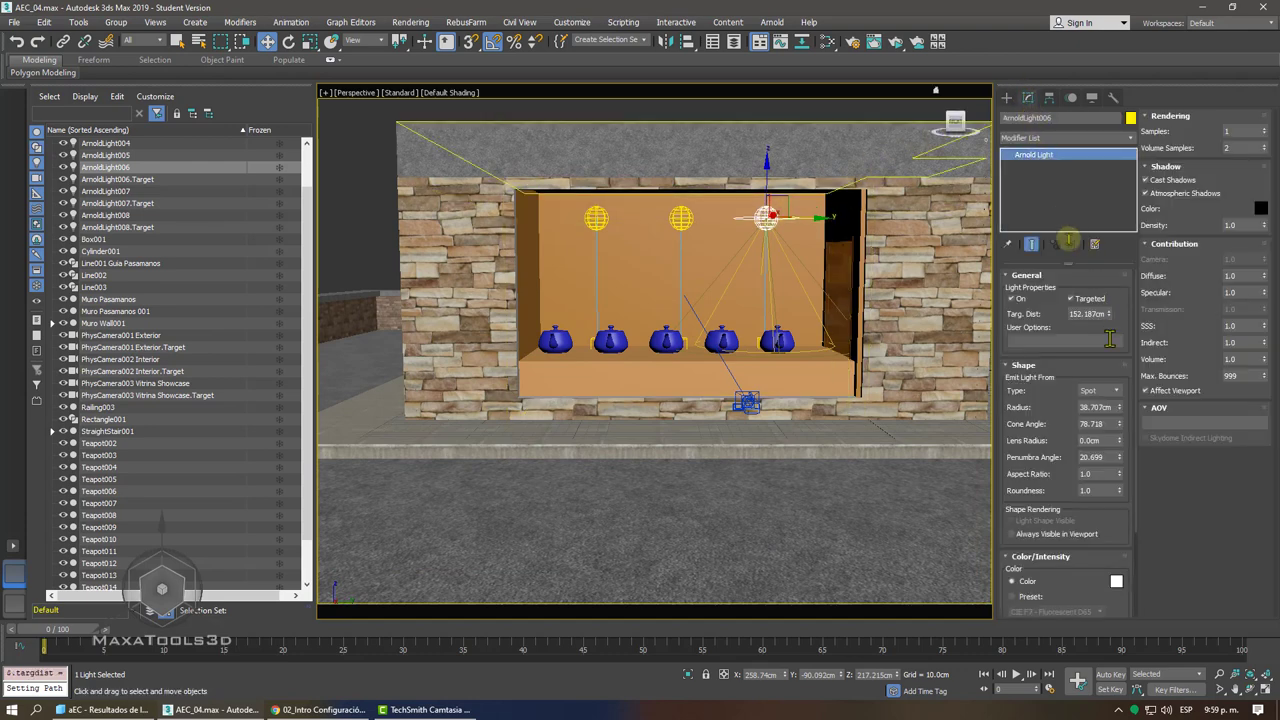
click(1105, 390)
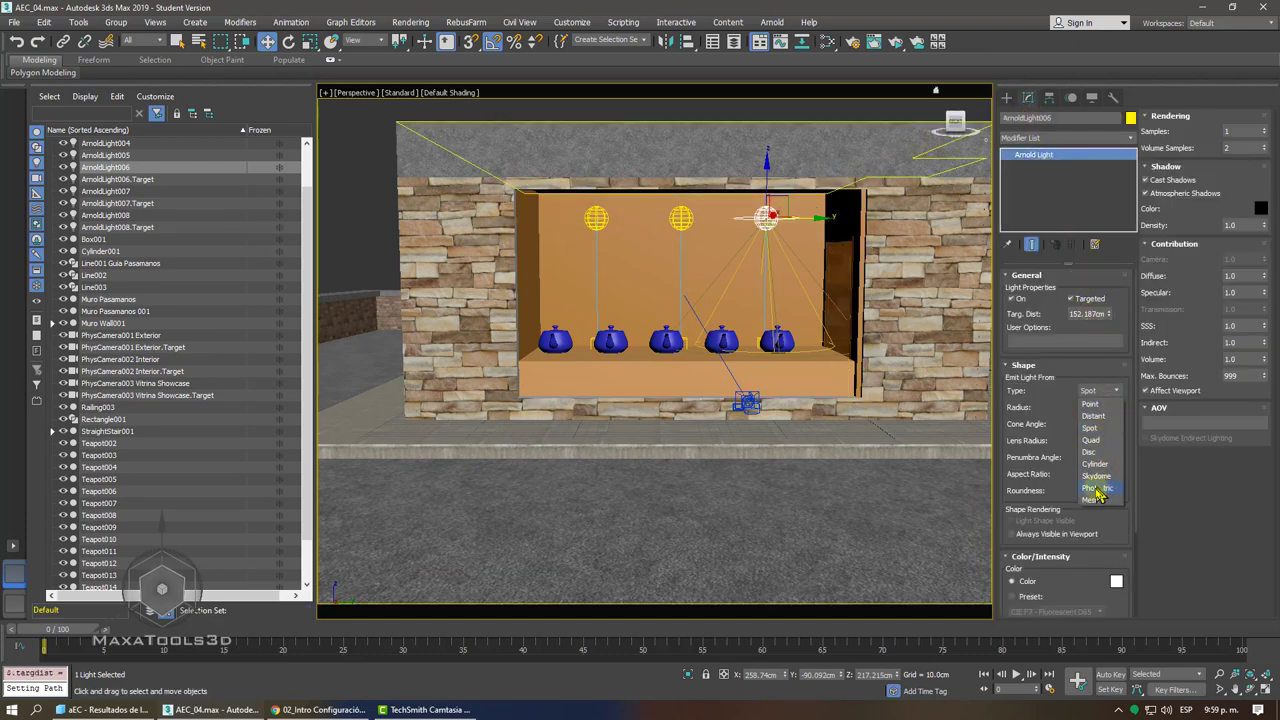
click(1097, 489)
click(699, 229)
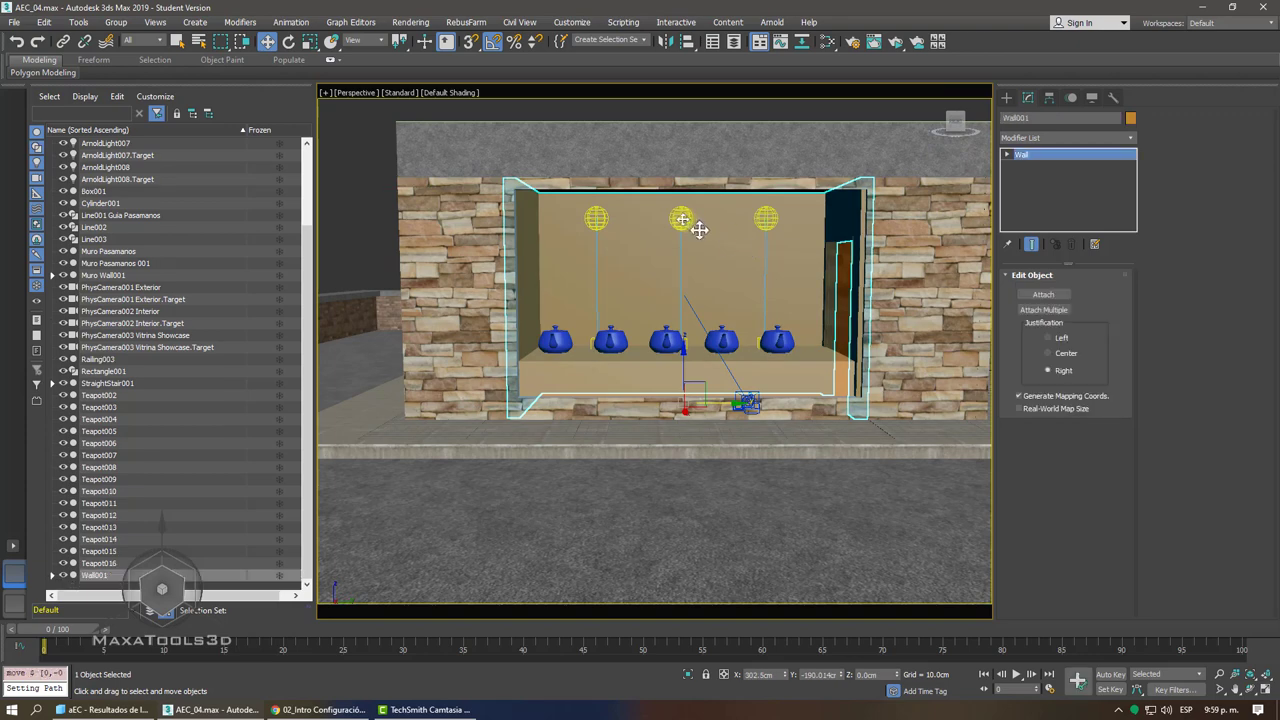
- Select the middle Arnold light, zoom to it, and bring up its Shape Type list
click(681, 219)
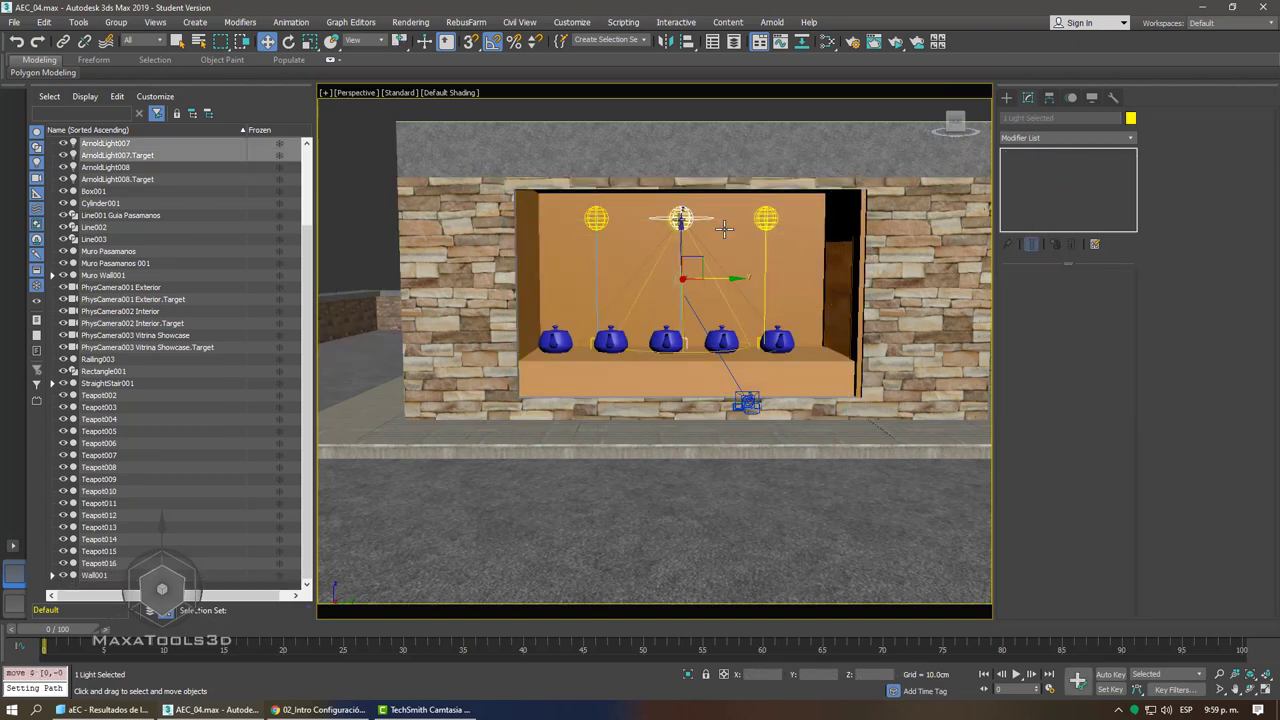
key(z)
key(F3)
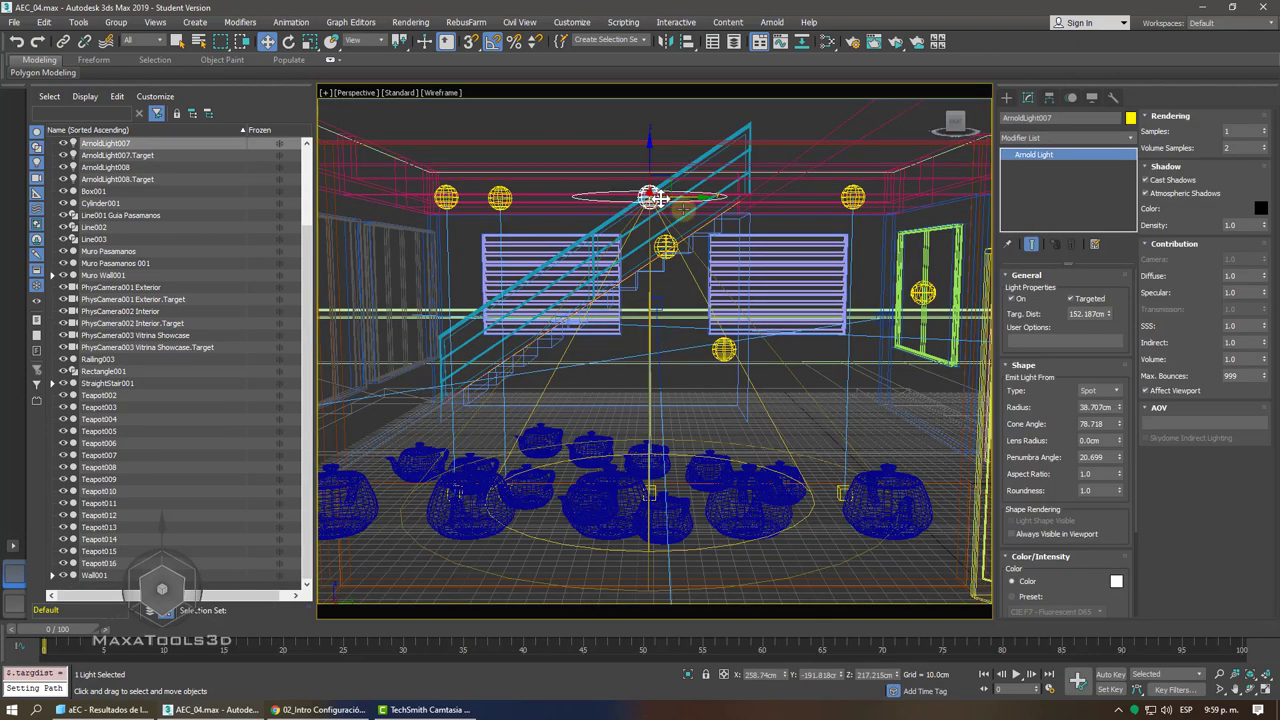
key(F3)
click(1090, 390)
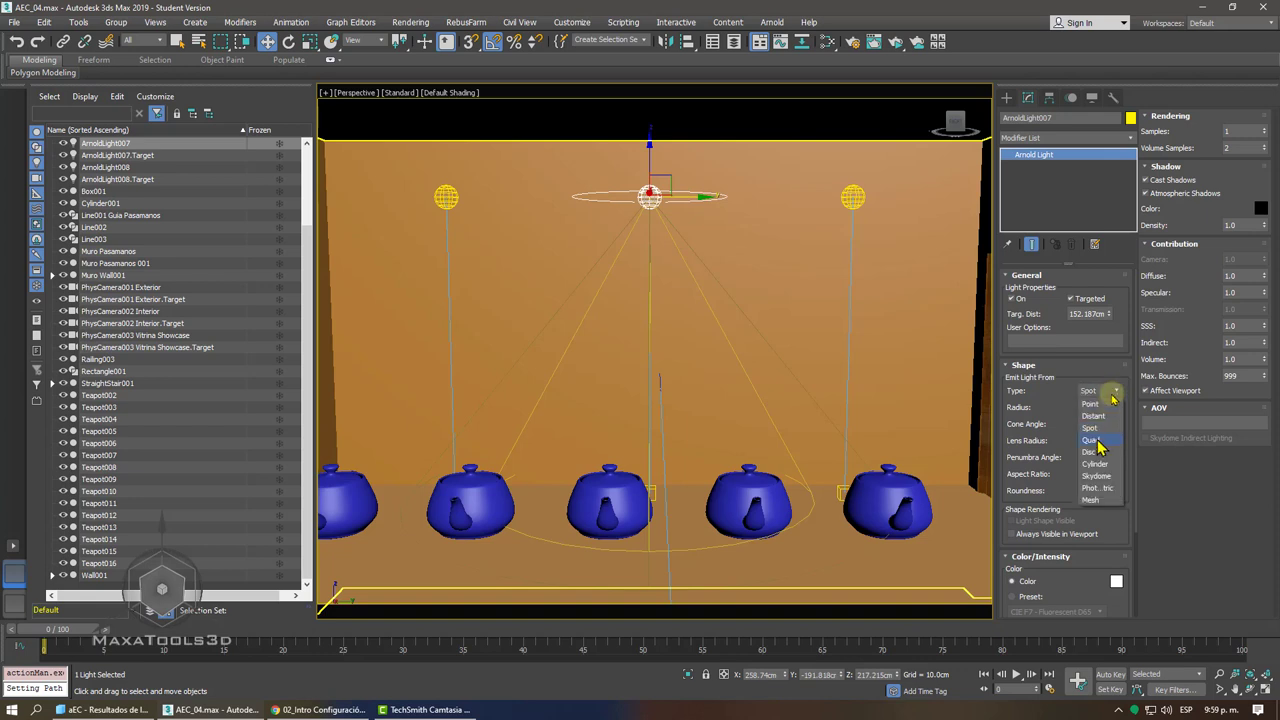
- Set ArnoldLight008's shape type to Photometric
click(1100, 490)
click(446, 197)
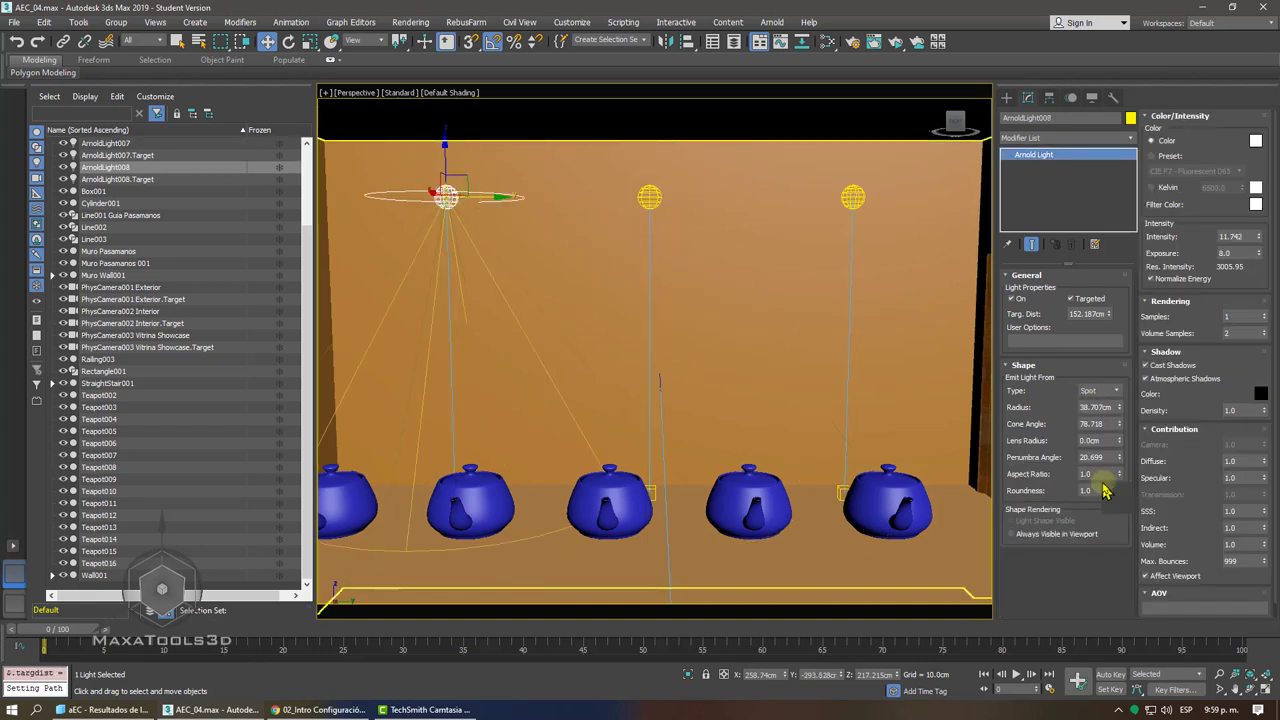
scroll(700, 276, down, 5)
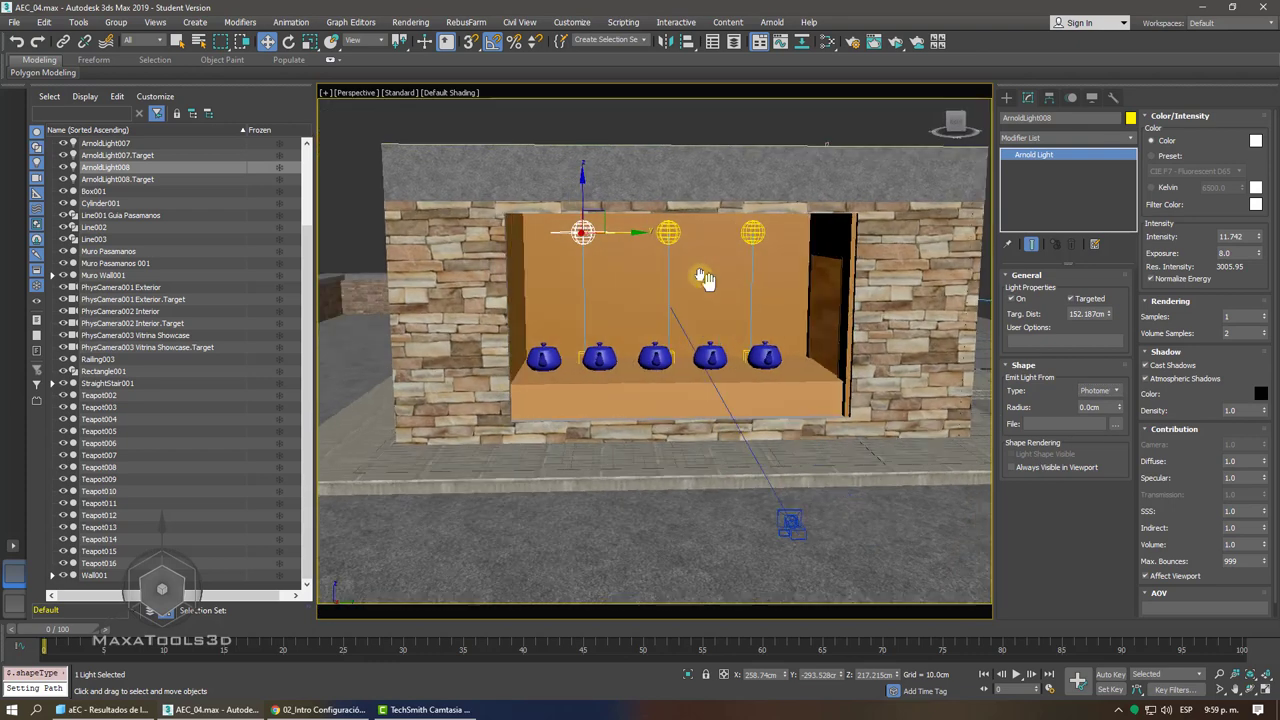
scroll(703, 279, up, 3)
- Switch the viewport to the PhysCamera003 Vitrina Showcase camera
key(c)
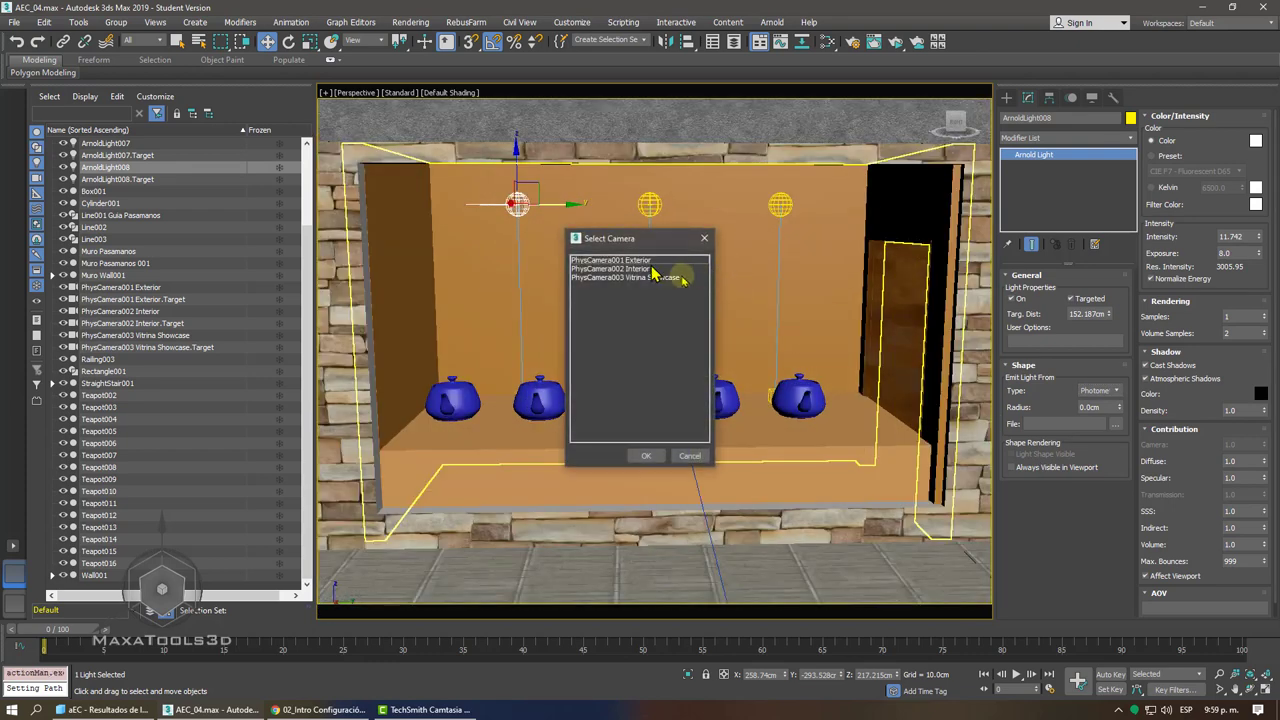
click(650, 279)
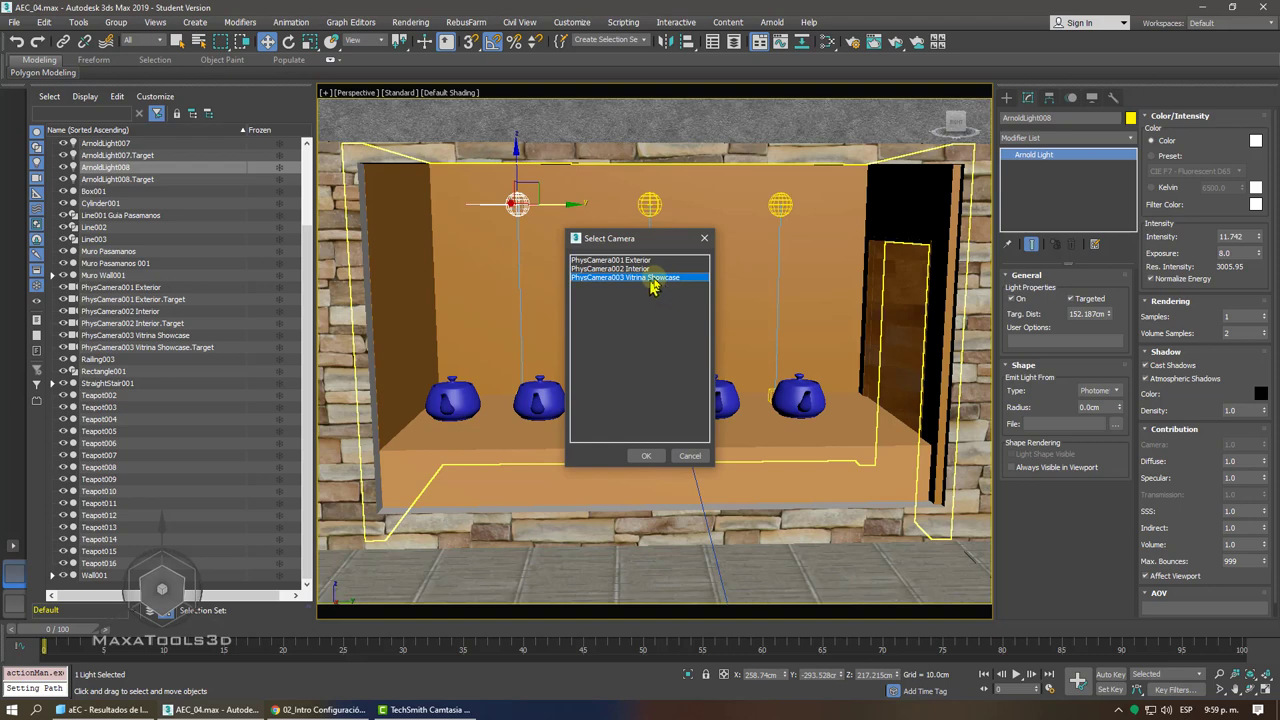
click(648, 455)
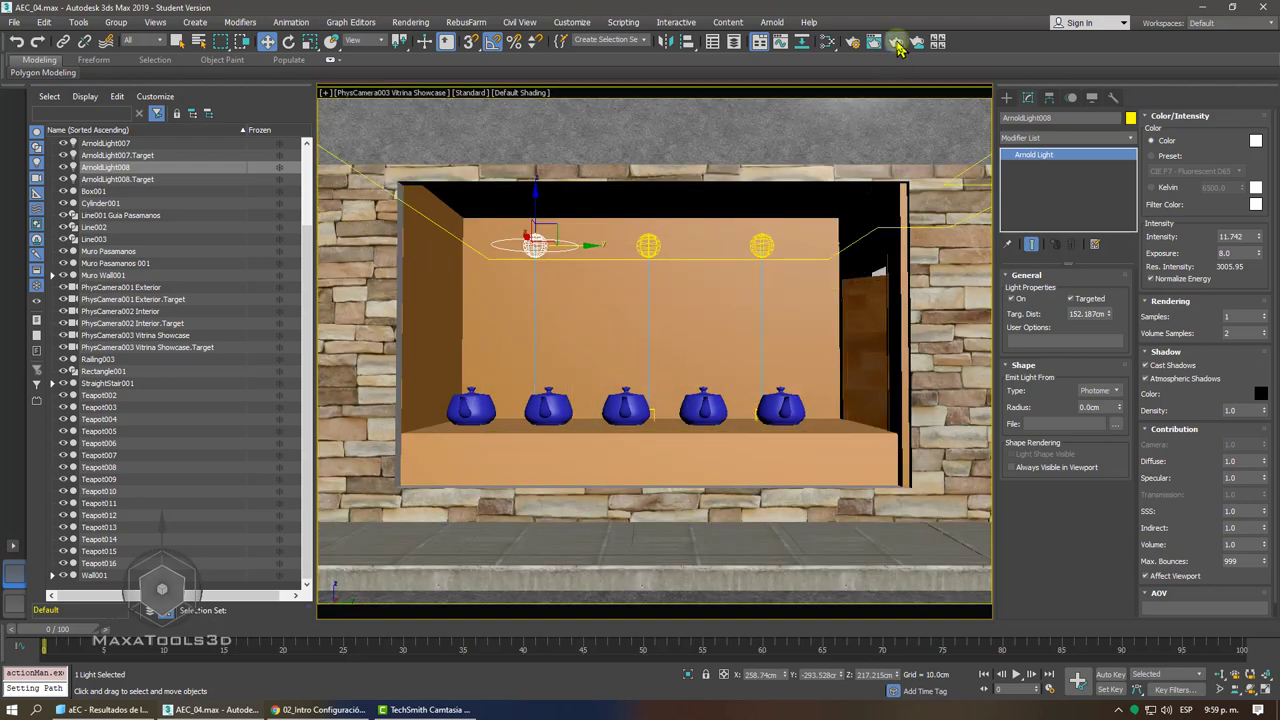
- Start an ActiveShade render of the Vitrina Showcase view and select that camera
click(897, 43)
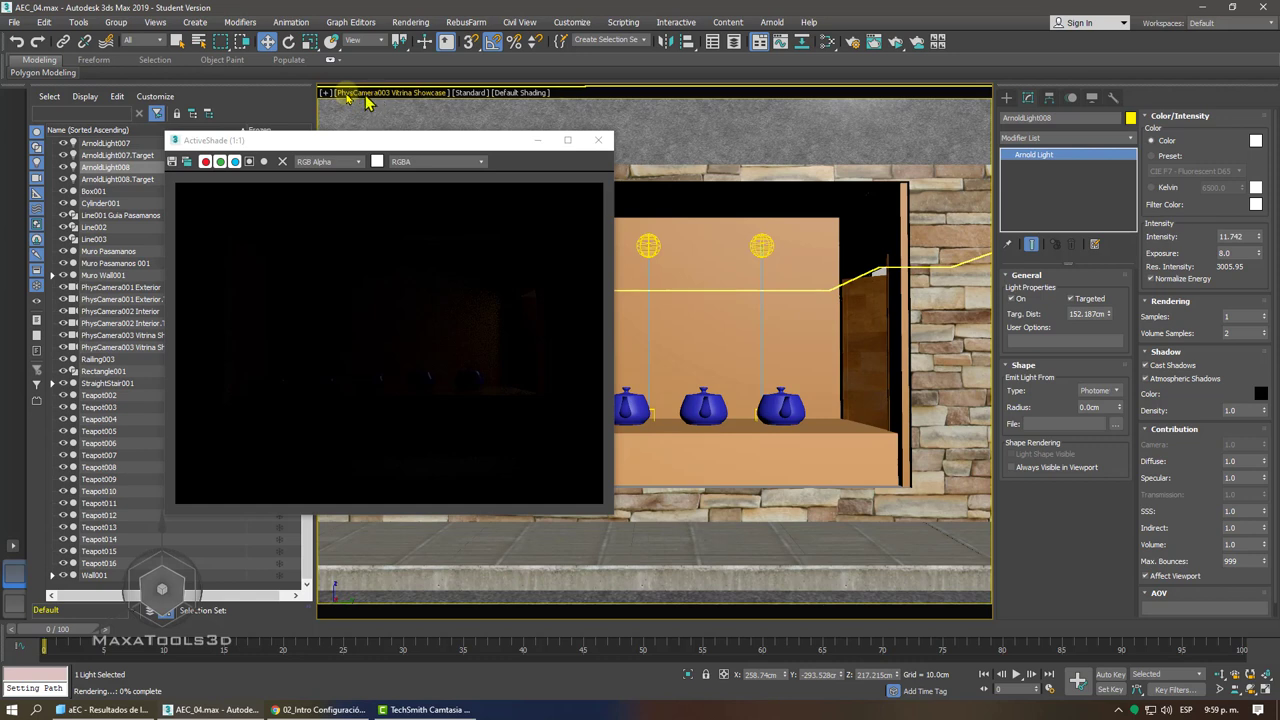
click(346, 96)
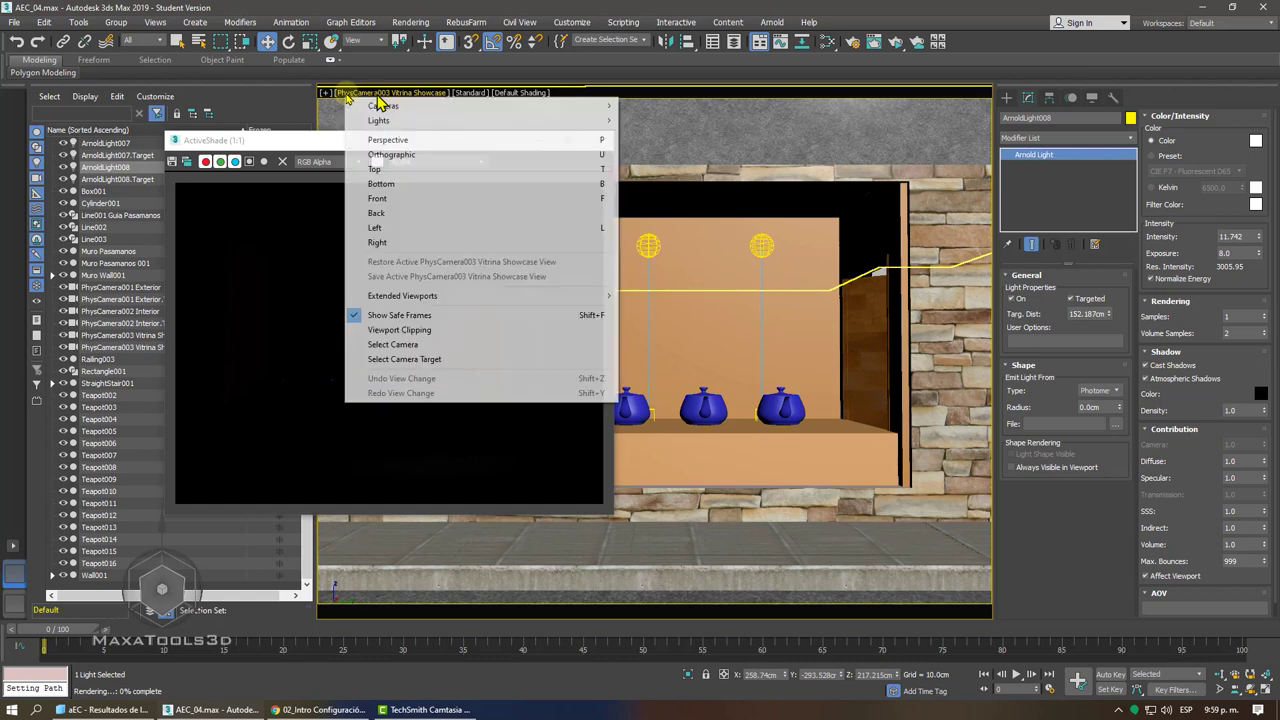
click(400, 352)
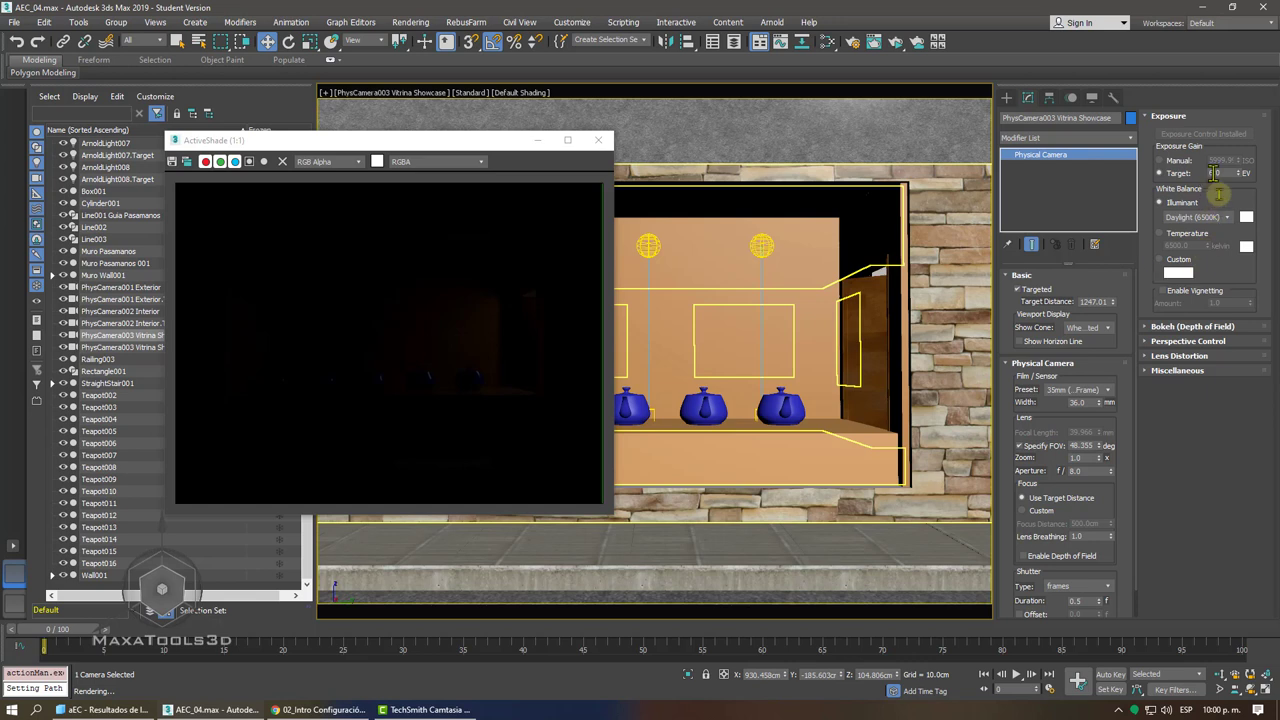
- Set the showcase camera's exposure target to 2.0 EV
click(1215, 173)
text(2)
key(Return)
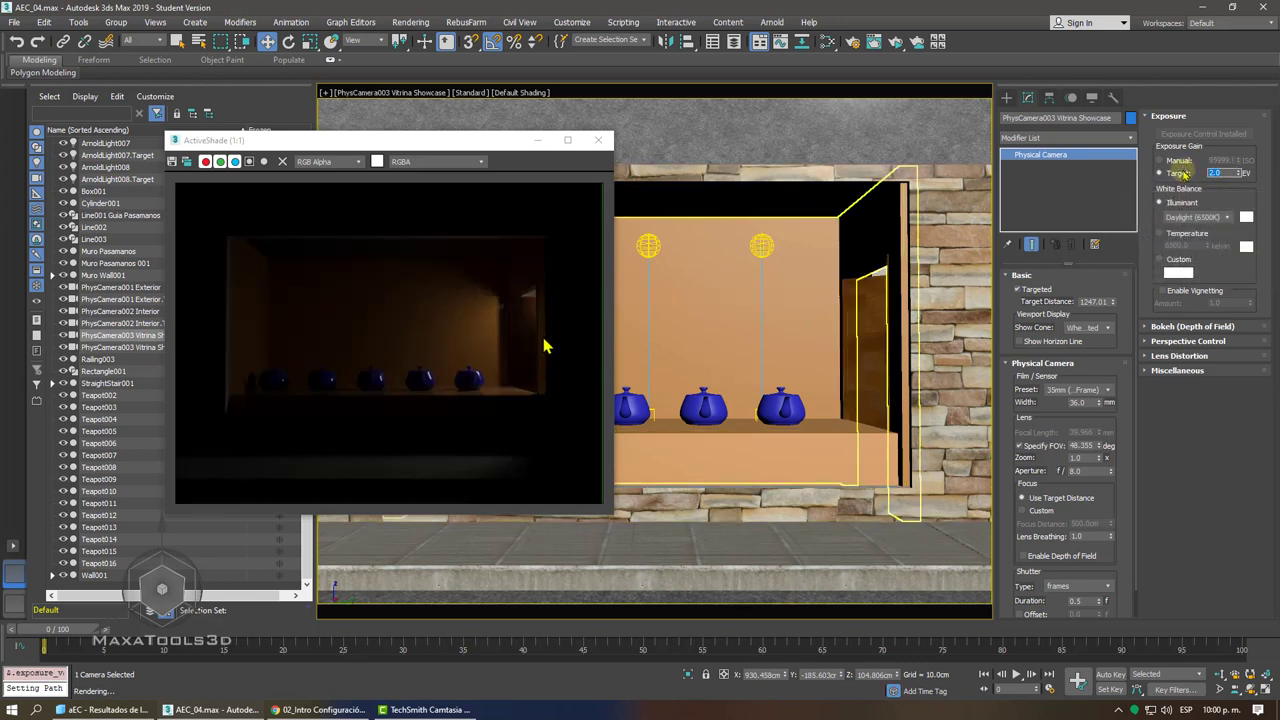
- Raise ArnoldLight006 higher above the teapots, then bring up the Google Docs notes
click(760, 244)
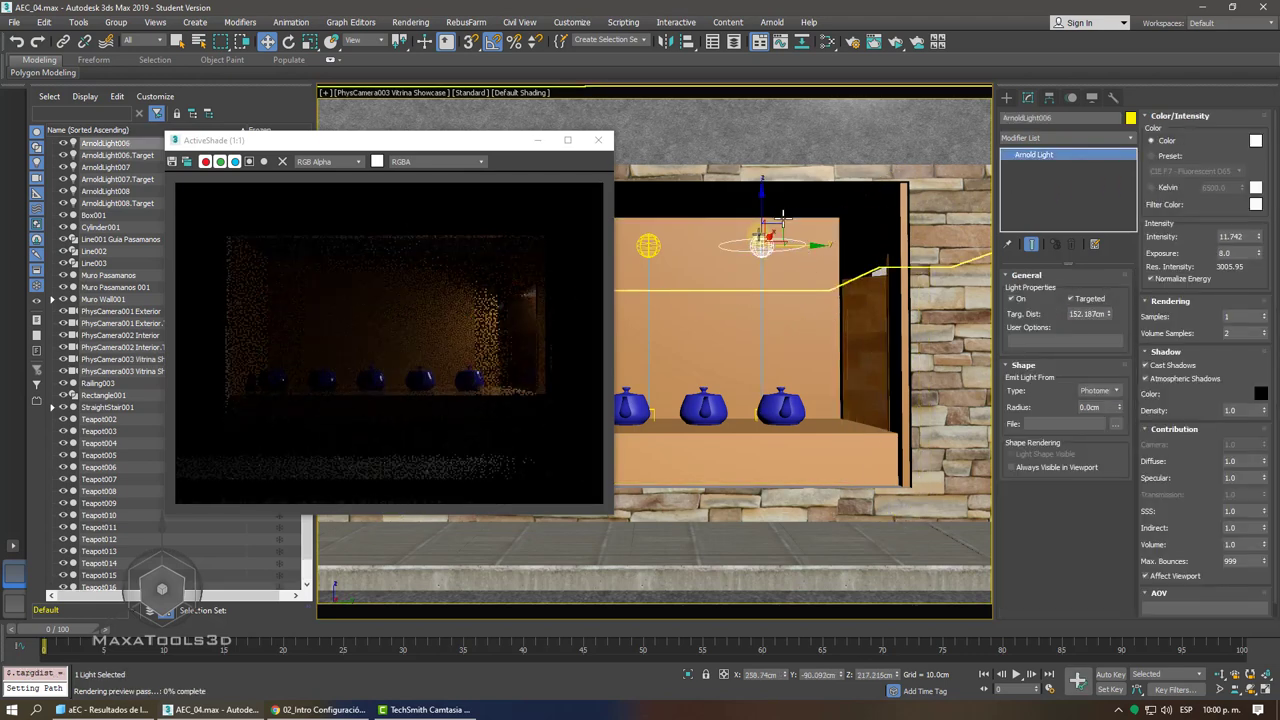
mouse_move(762, 208)
mouse_down()
mouse_move(760, 168)
mouse_move(762, 210)
mouse_up()
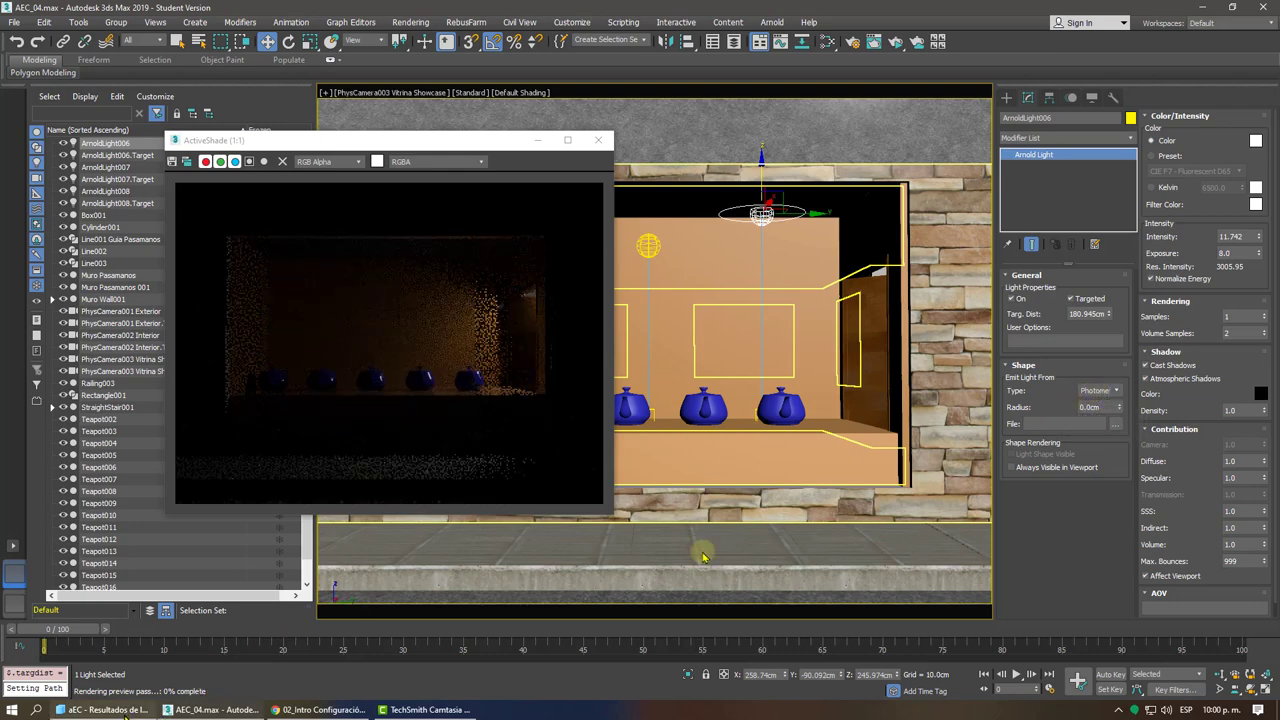
click(308, 709)
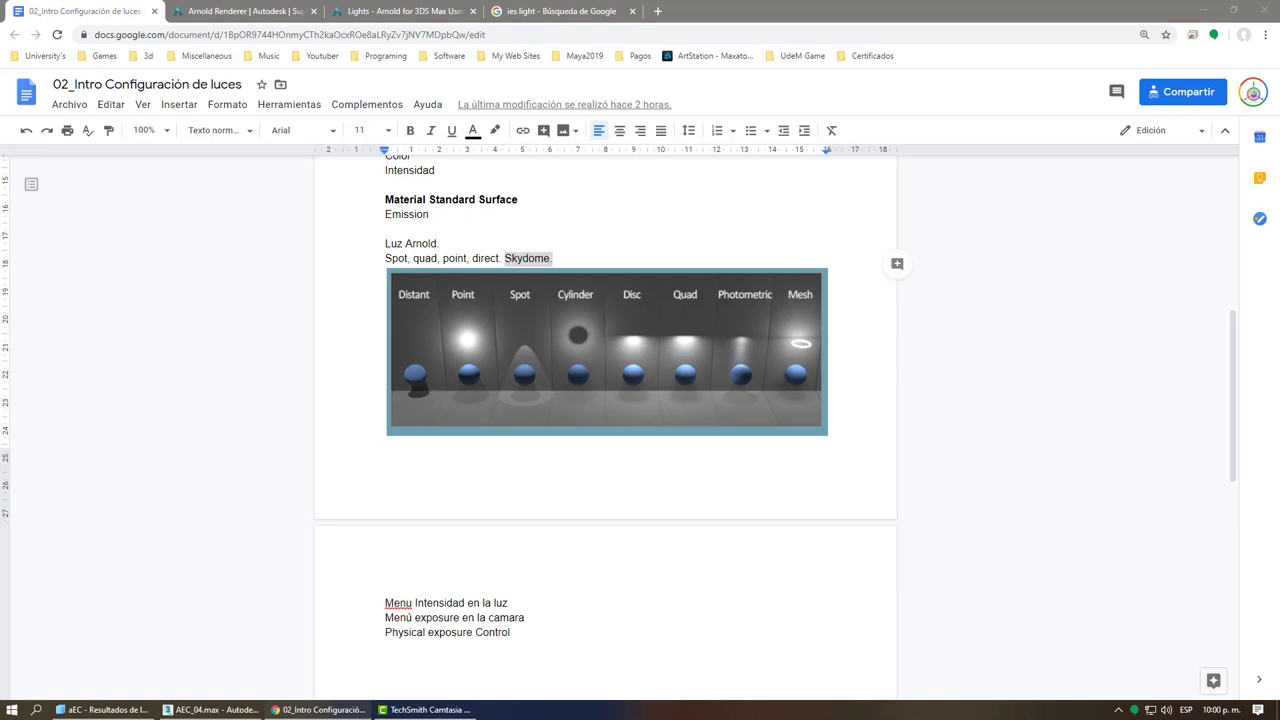
- Maximize Google Drive, open the IES folder and preview the iesguide.jpg chart
drag(180, 160, 722, 110)
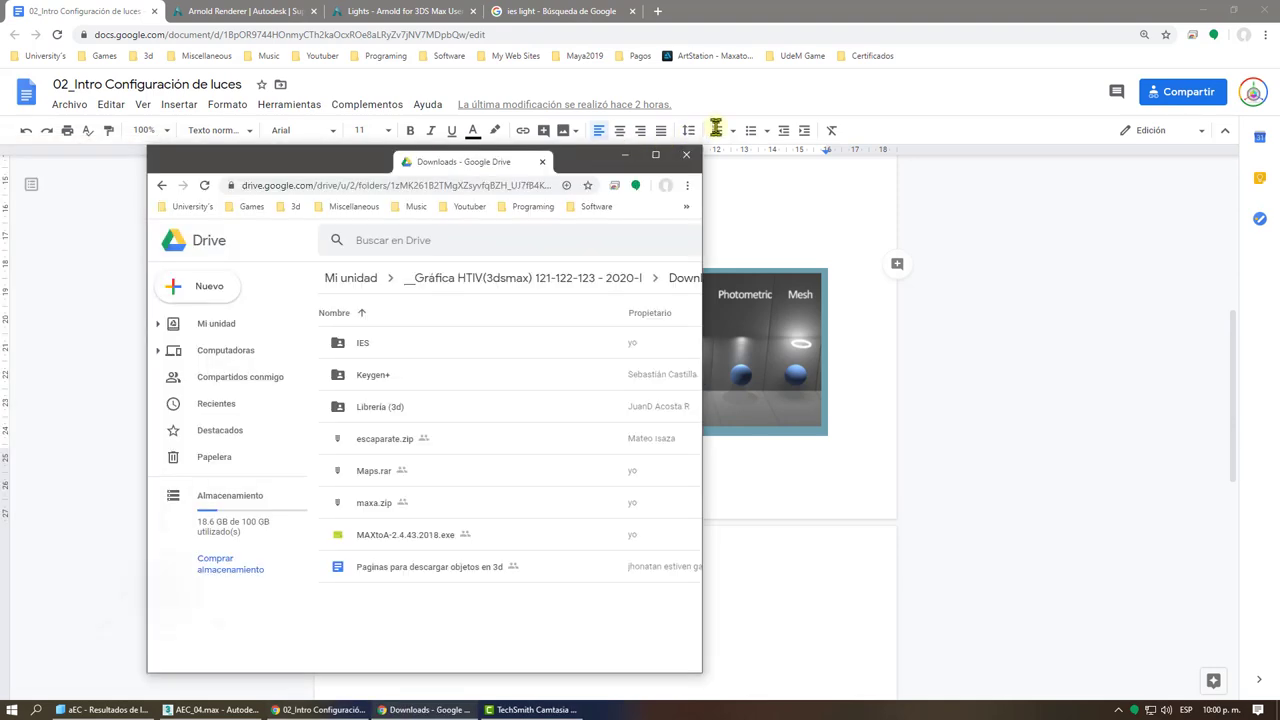
double_click(722, 115)
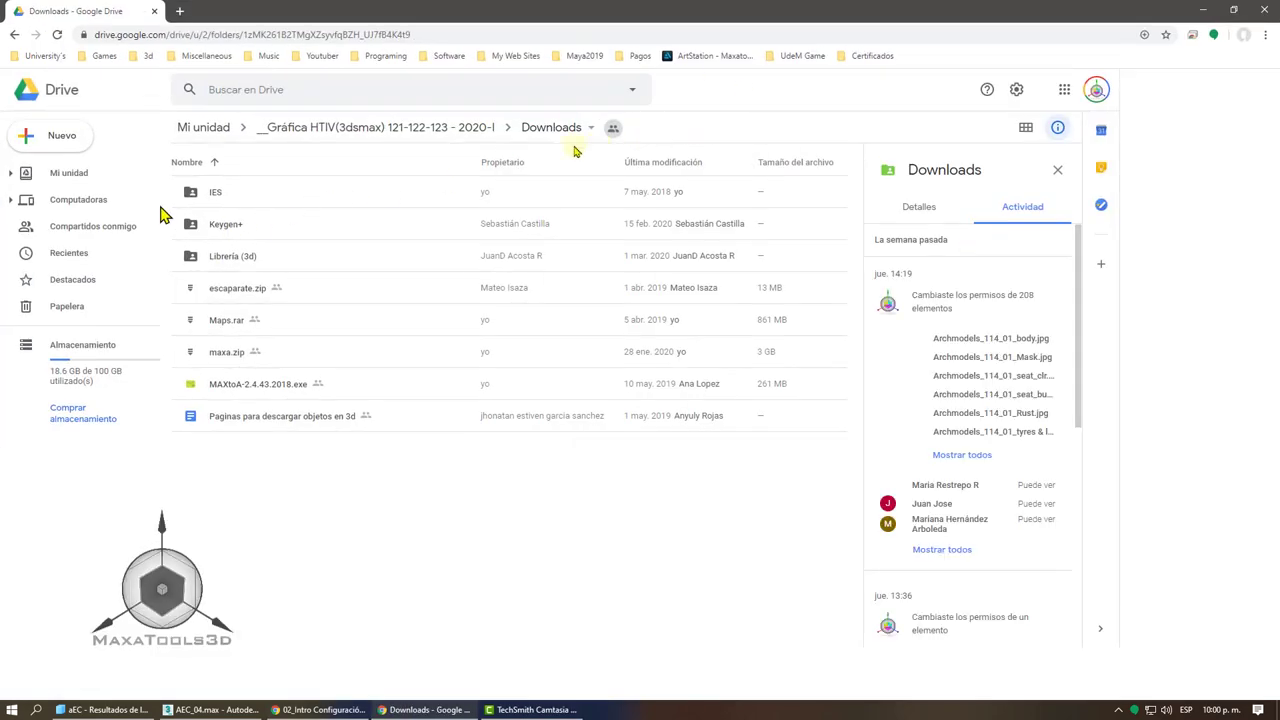
double_click(195, 200)
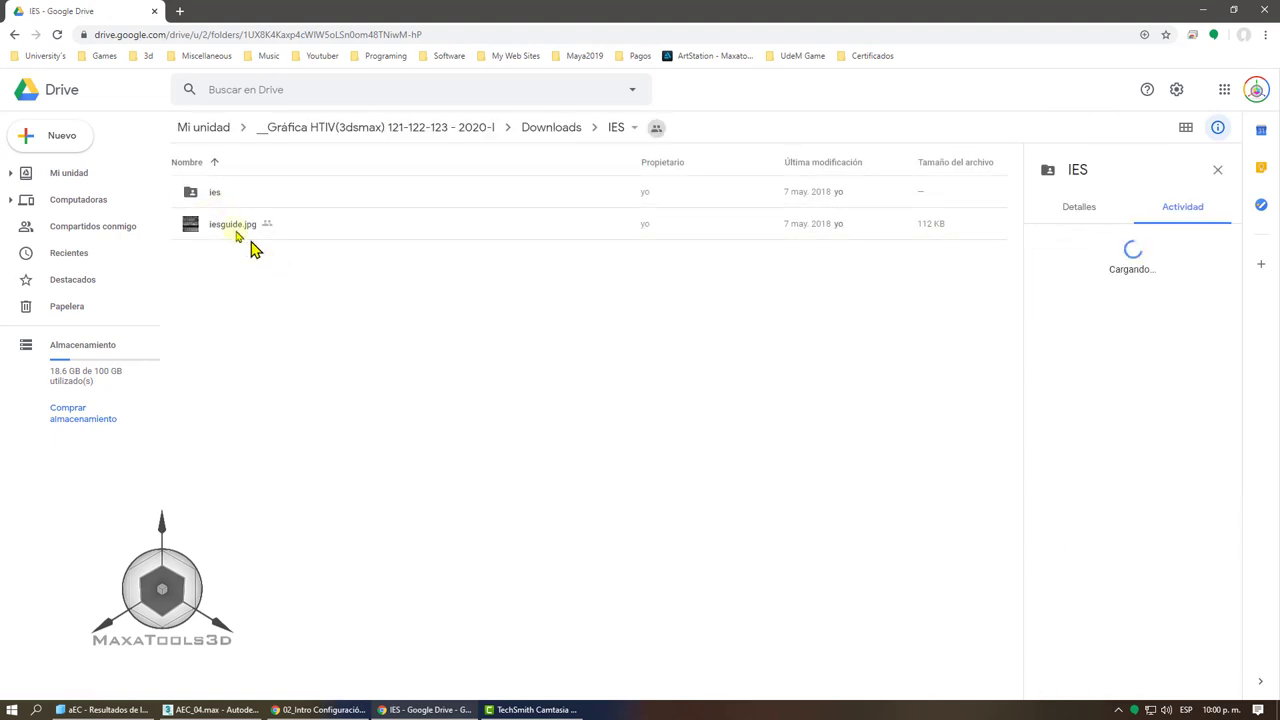
click(229, 231)
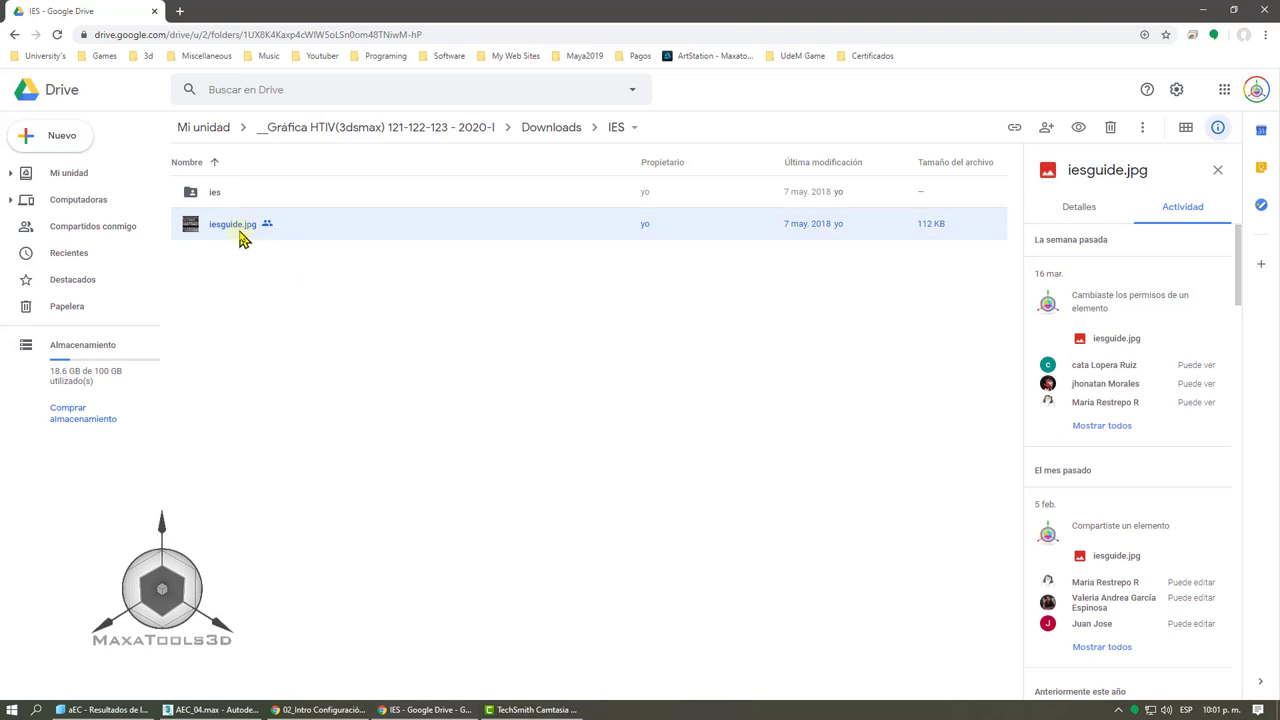
double_click(240, 230)
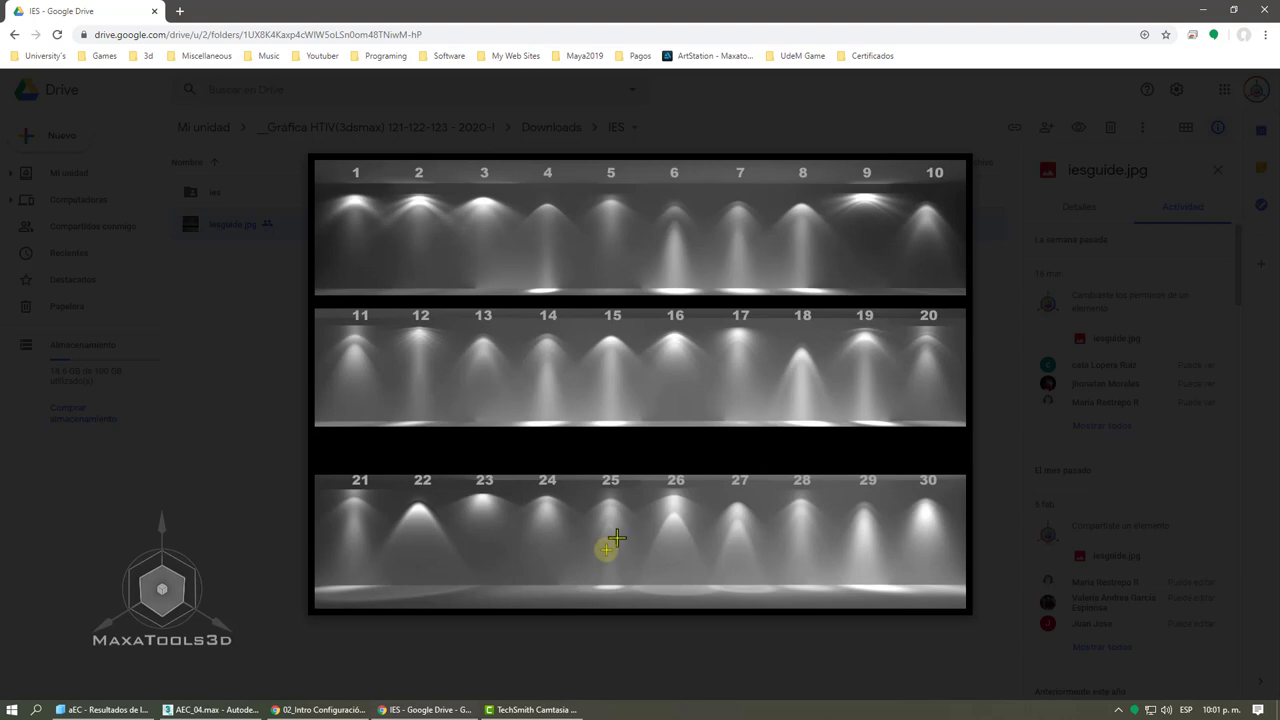
click(990, 285)
- Download 25.ies from the ies subfolder to the desktop and return to 3ds Max
click(370, 290)
click(215, 192)
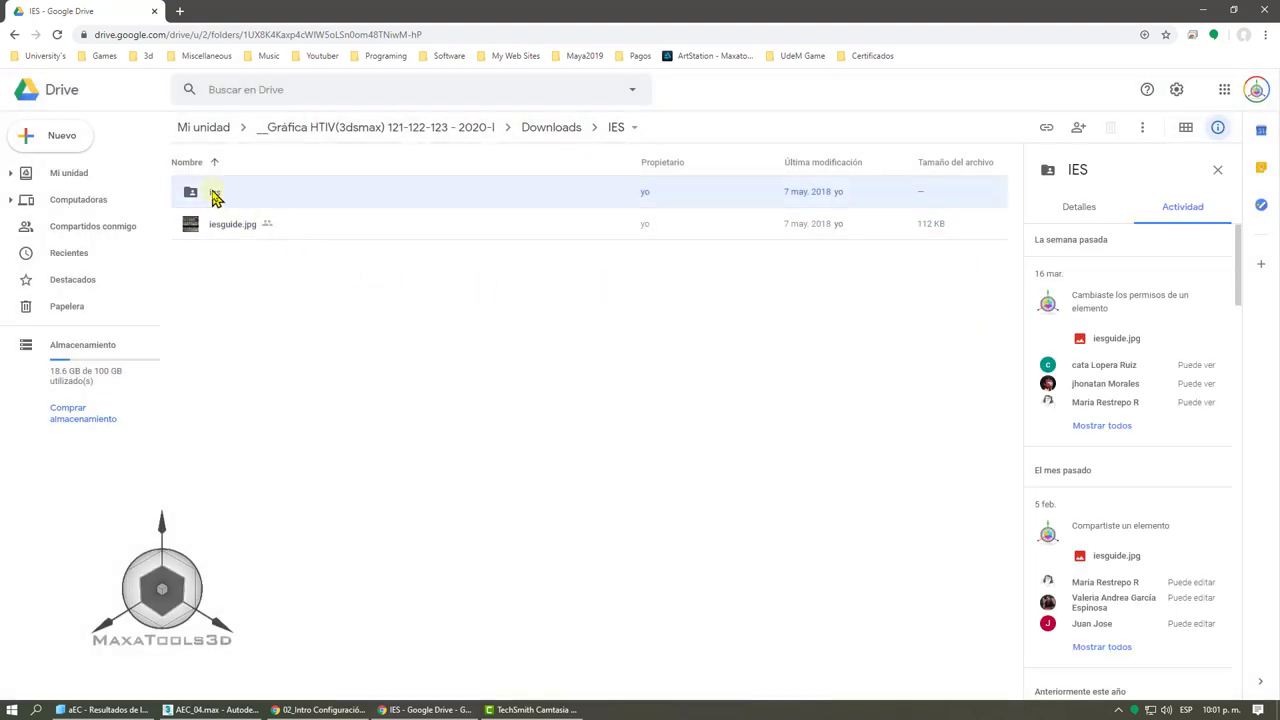
double_click(215, 192)
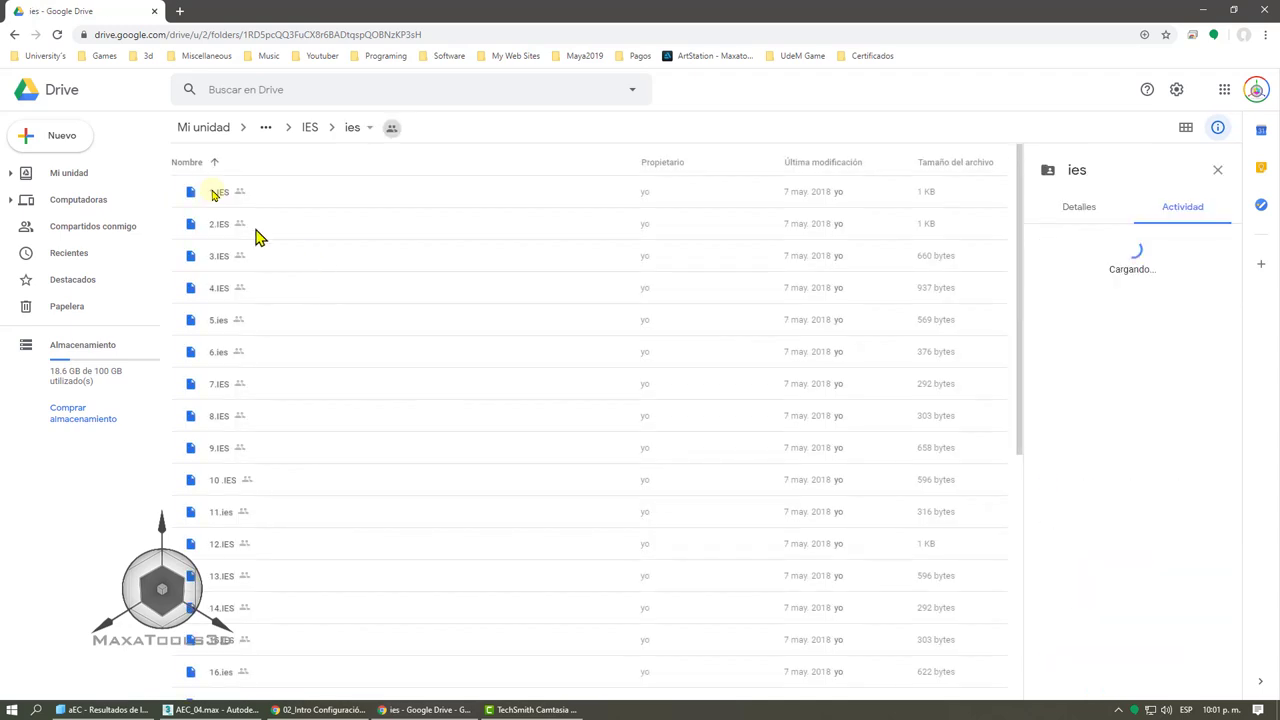
scroll(250, 580, down, 5)
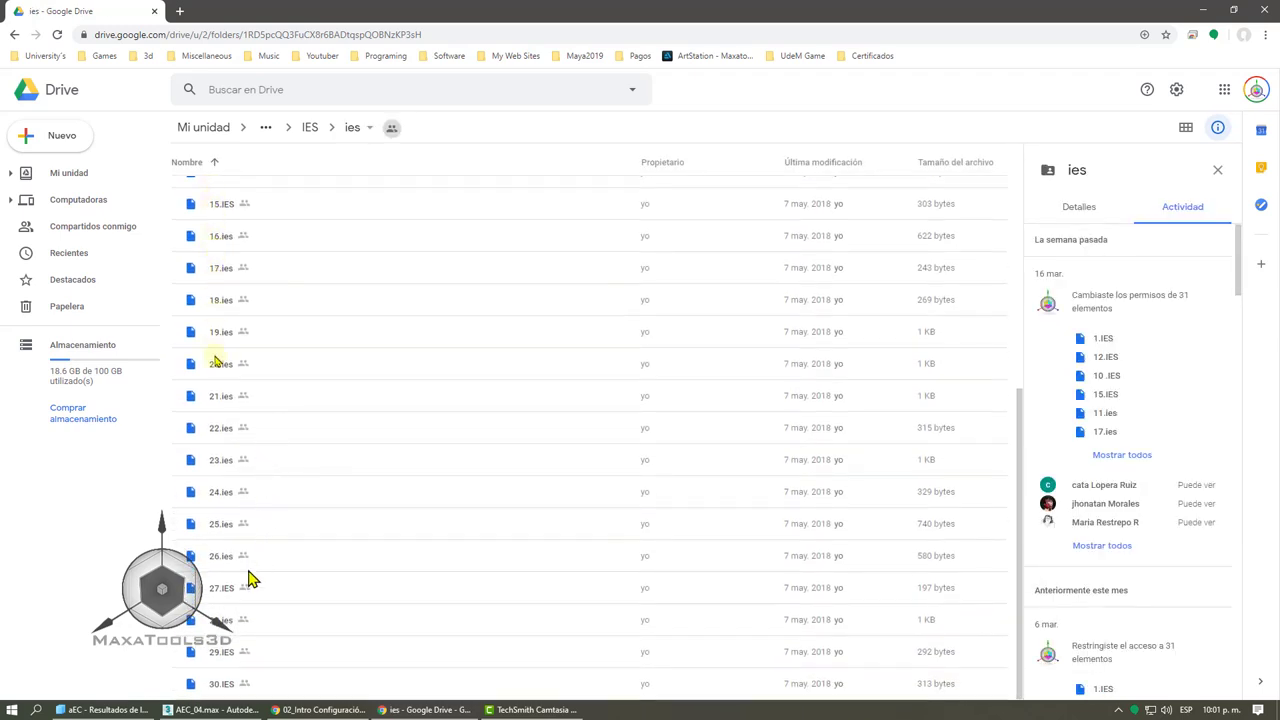
right_click(216, 525)
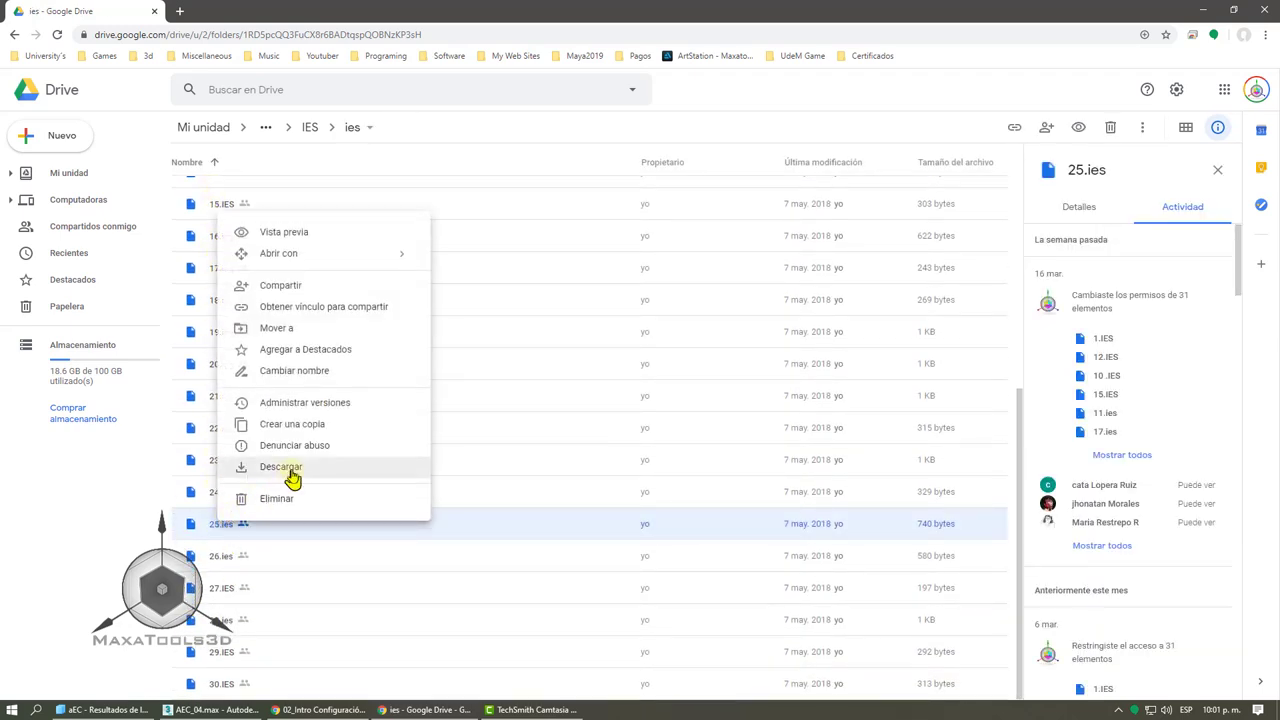
click(291, 476)
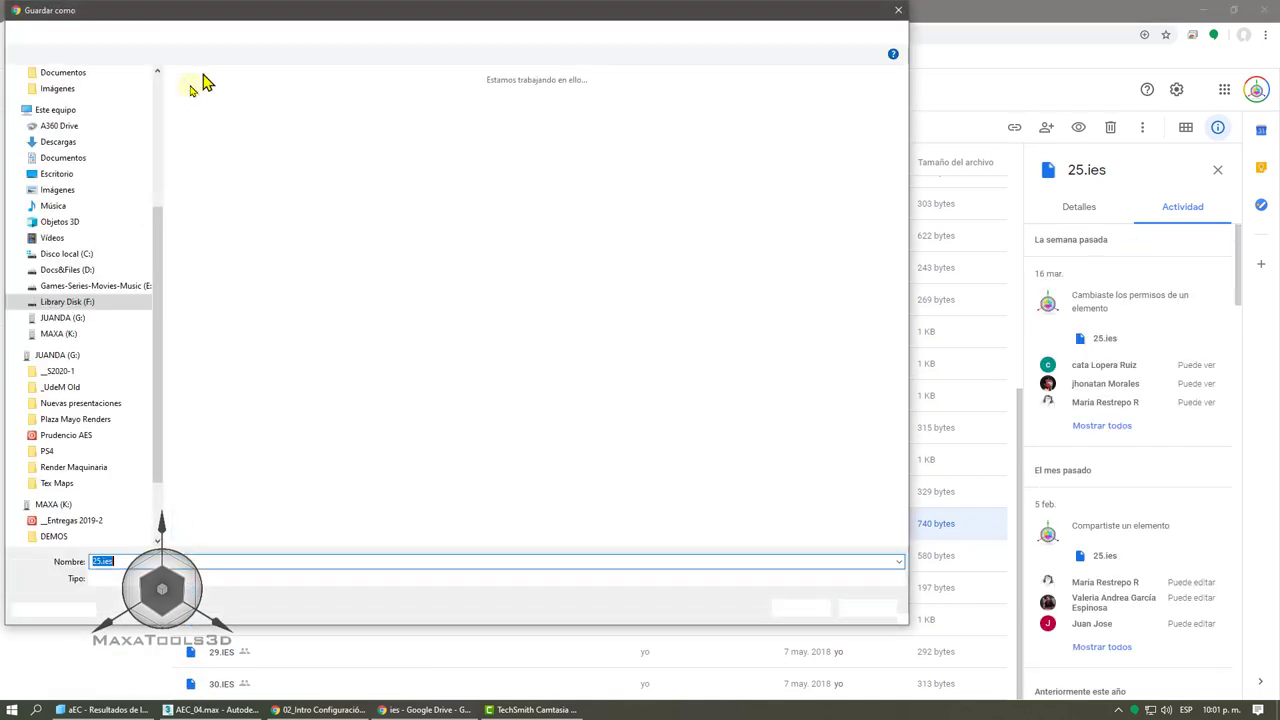
click(60, 173)
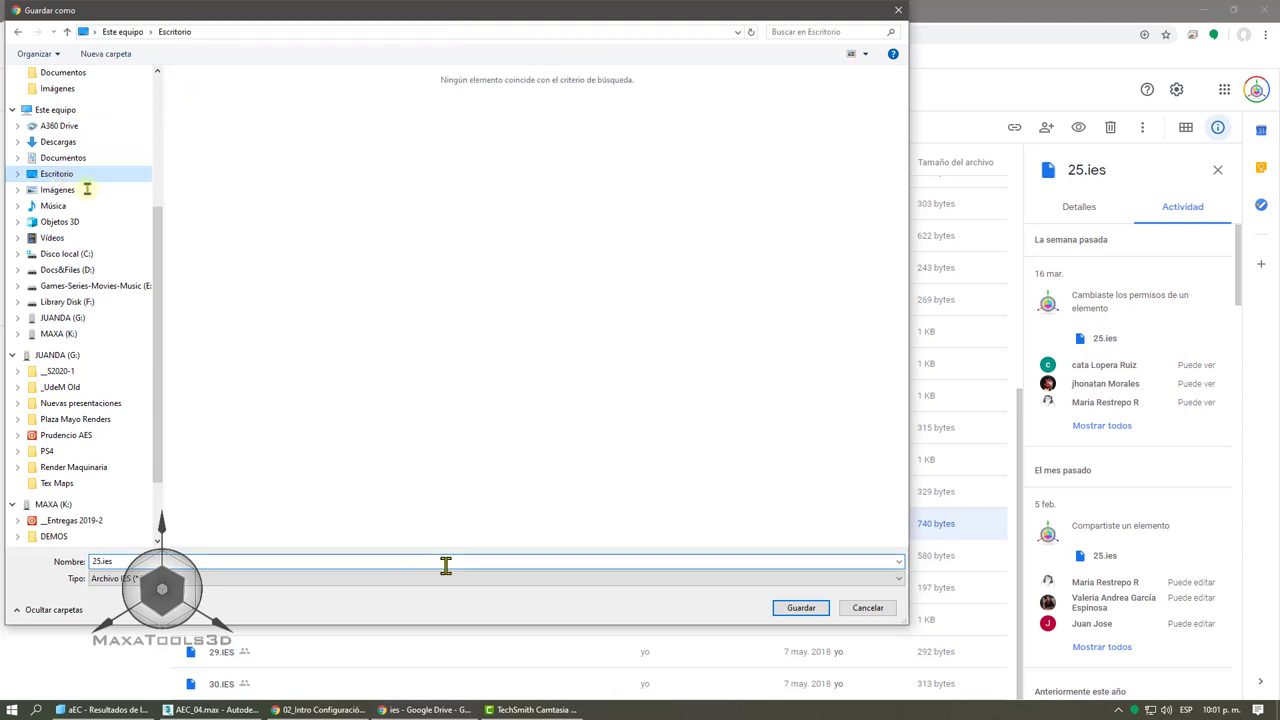
click(800, 609)
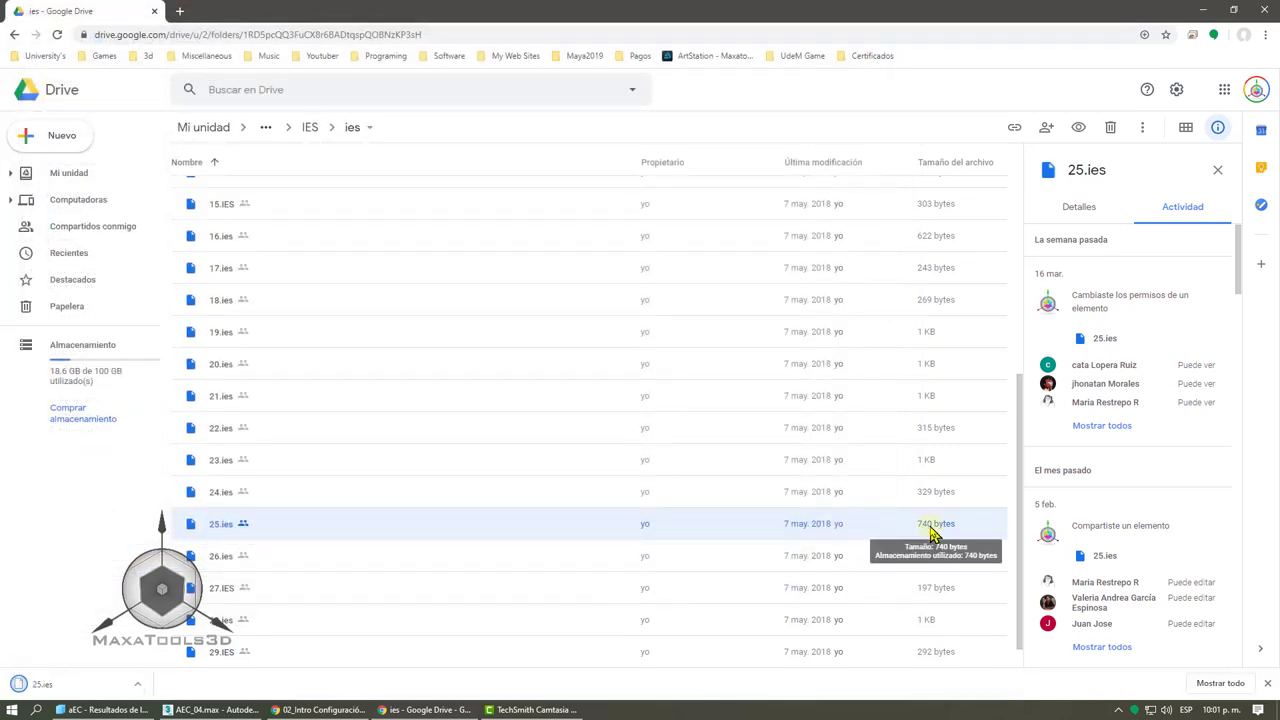
click(1202, 9)
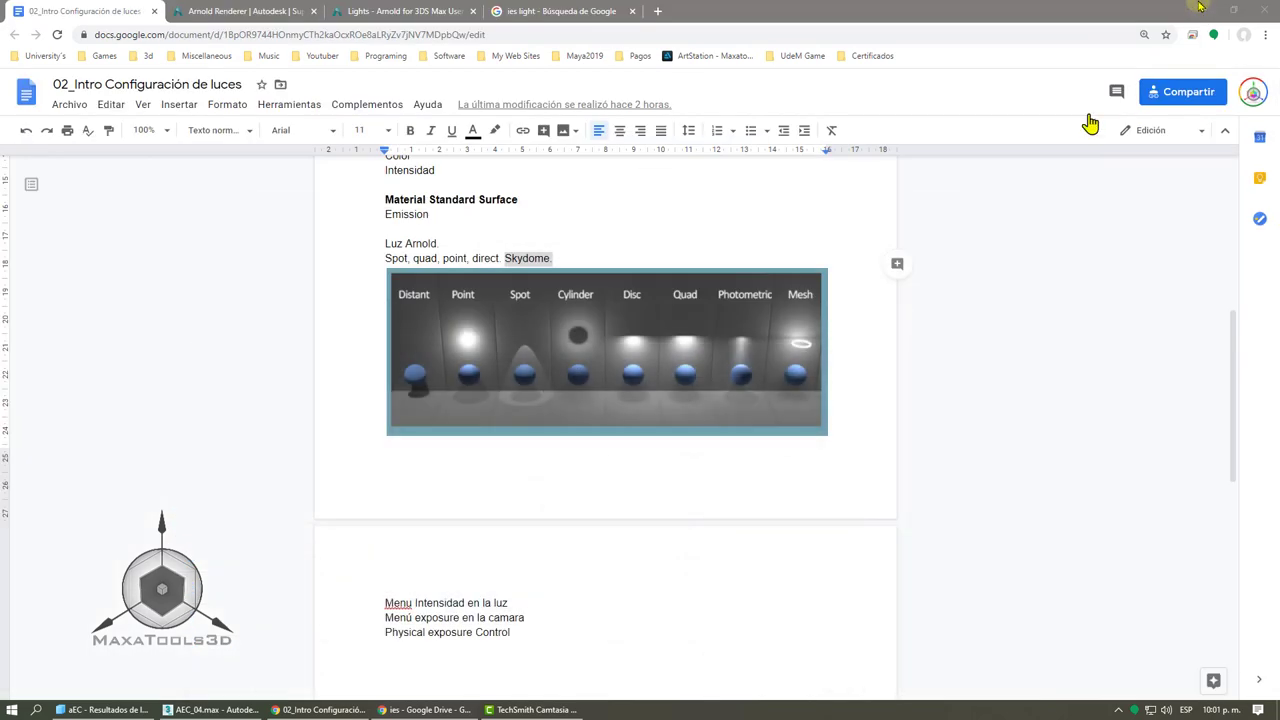
click(210, 709)
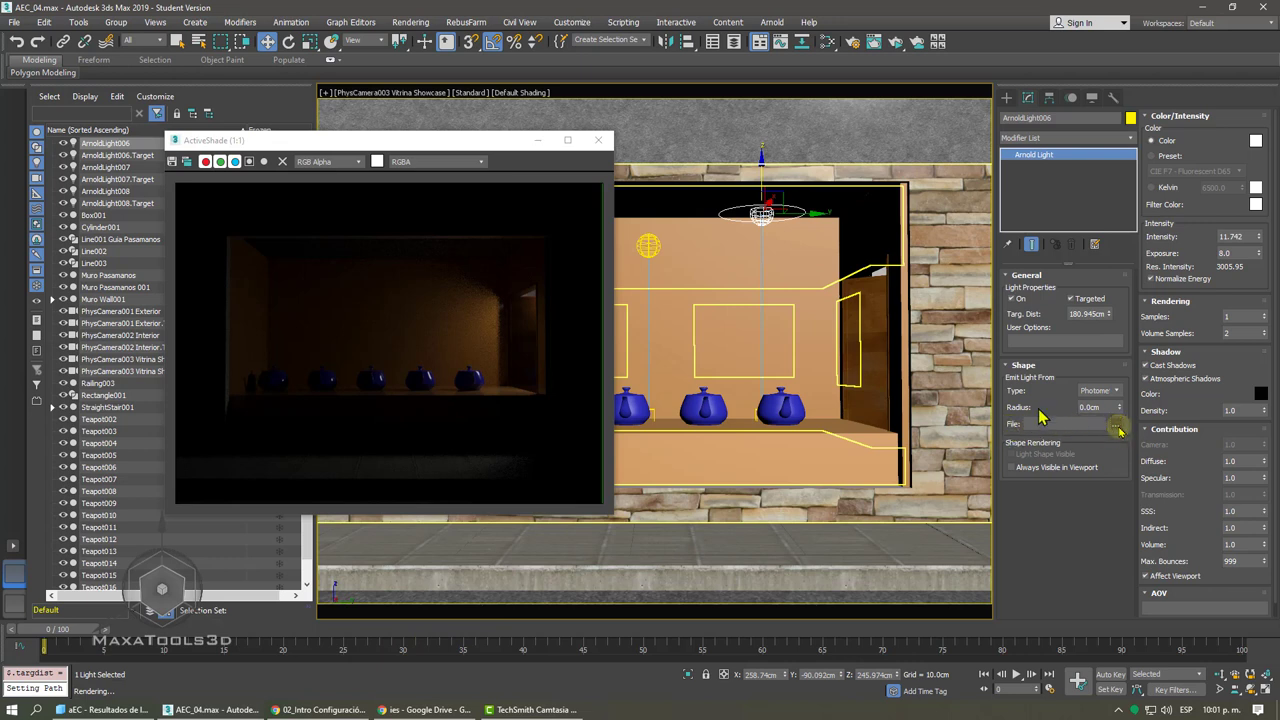
- Load 25.ies from the desktop as the Arnold light's photometric profile file
click(1116, 424)
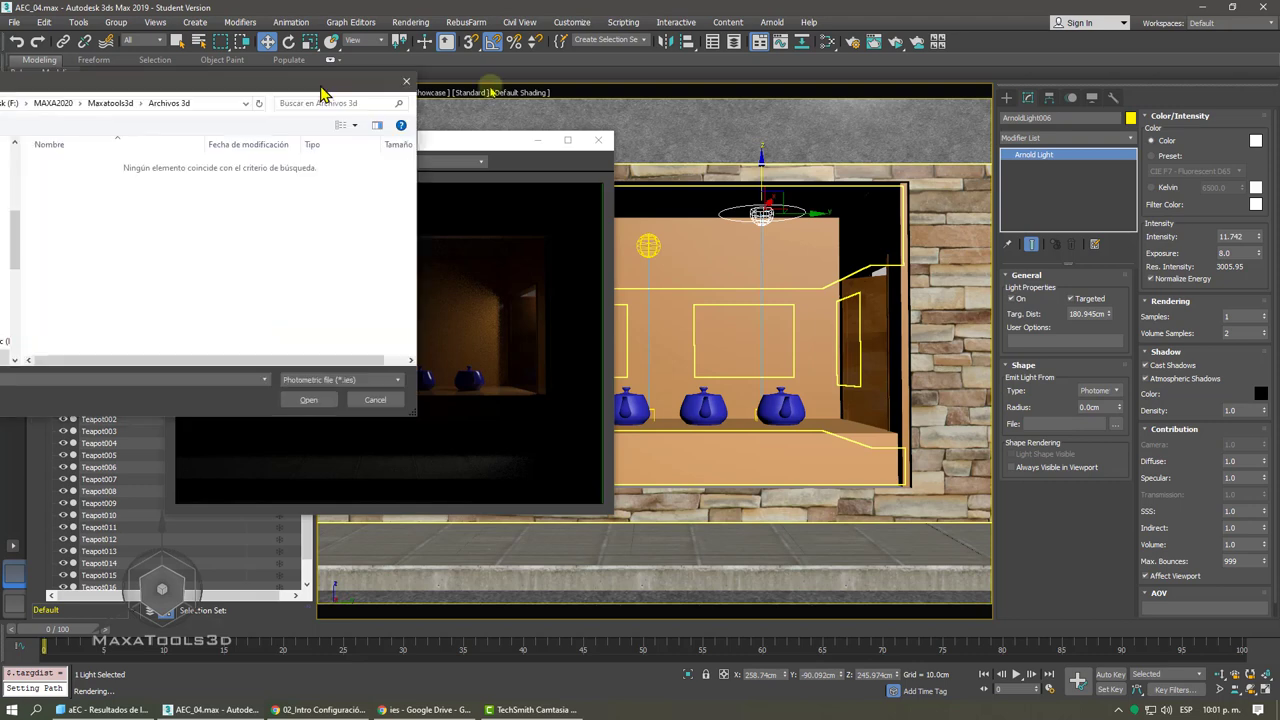
drag(322, 80, 618, 74)
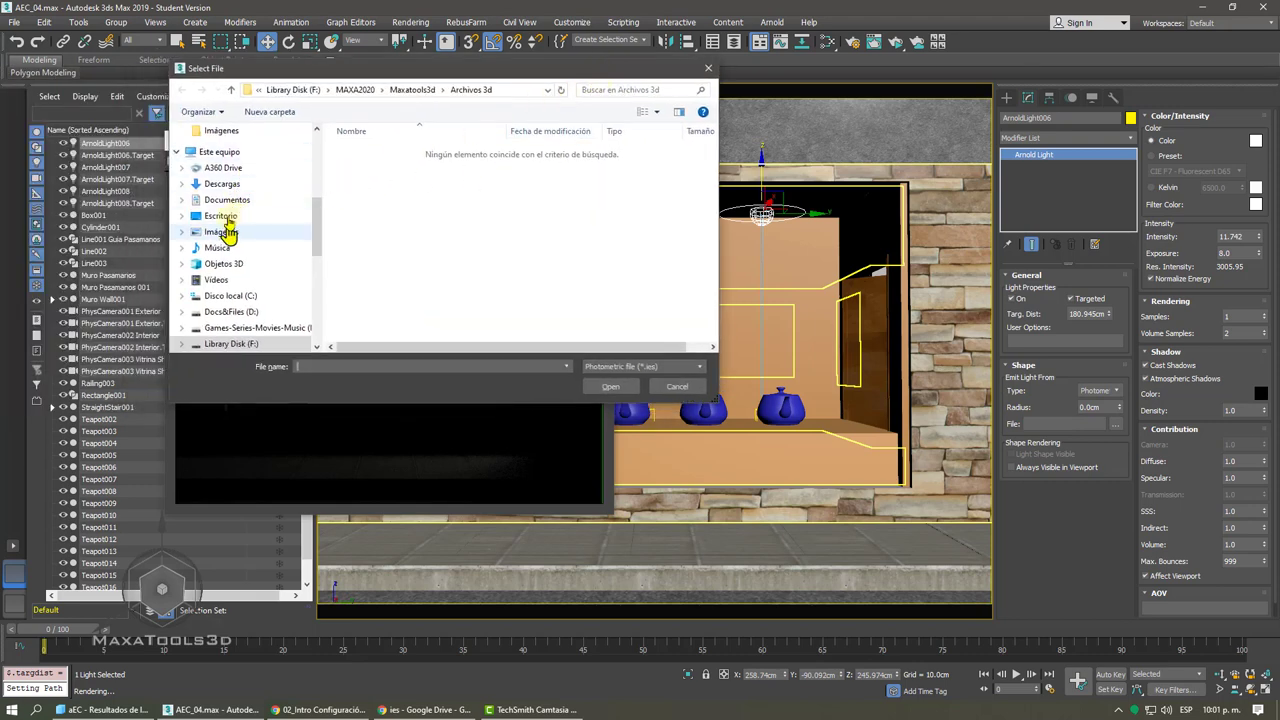
click(228, 217)
click(414, 220)
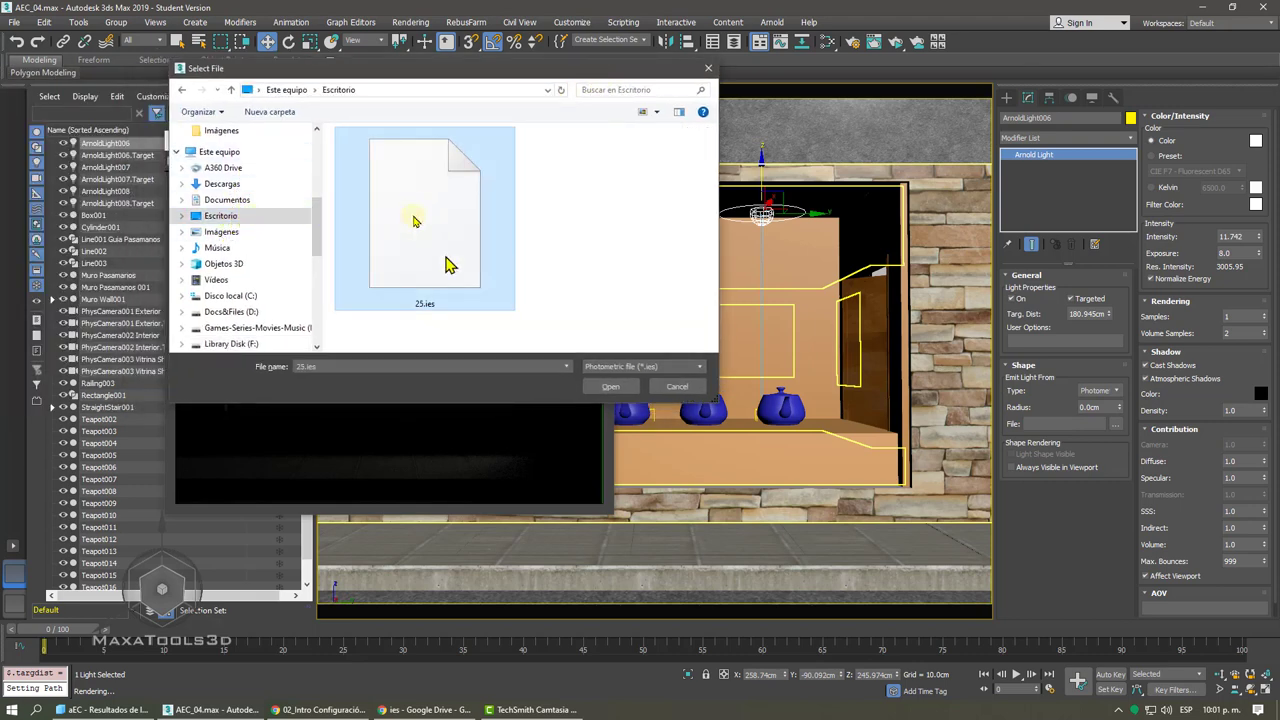
click(610, 386)
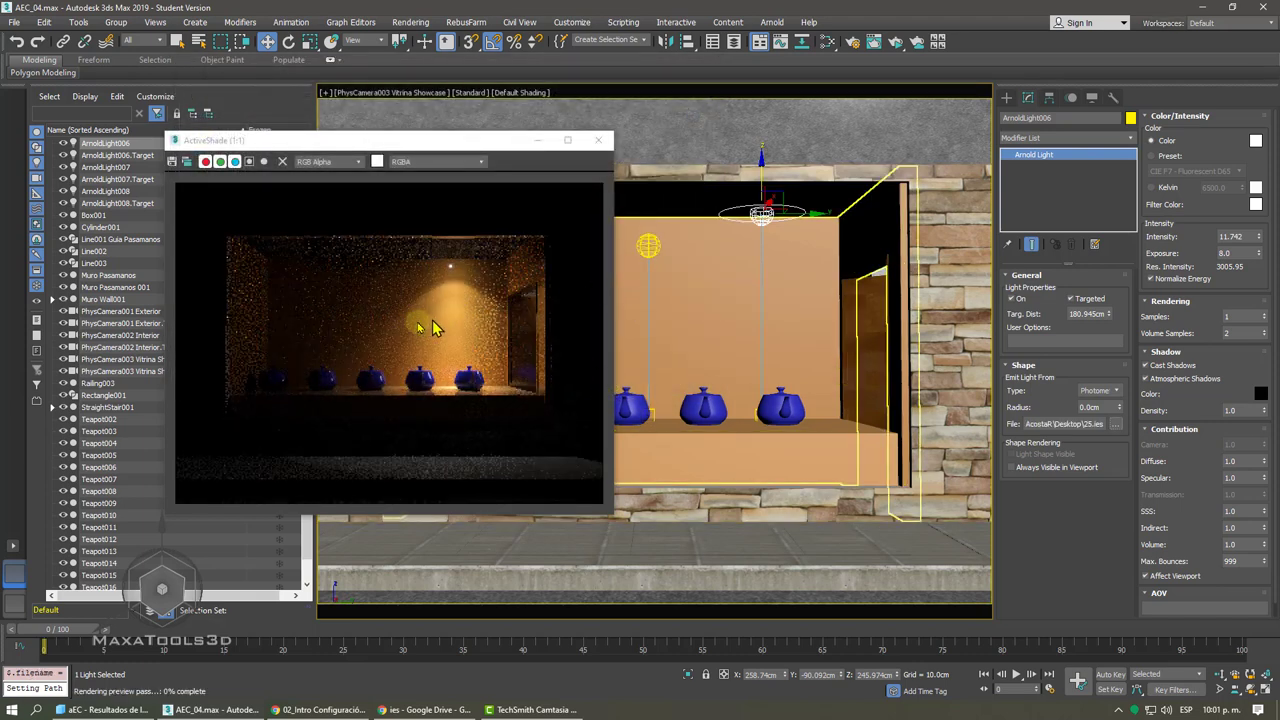
scroll(445, 325, up, 1)
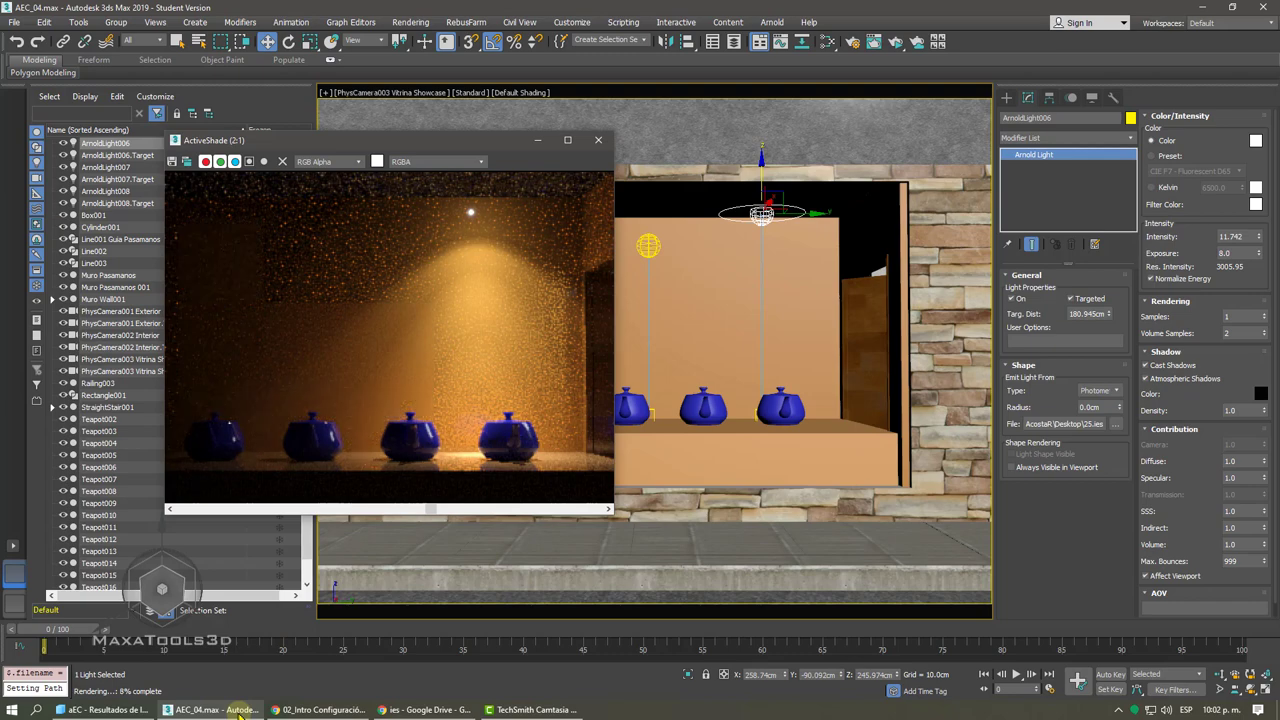
mouse_move(212, 710)
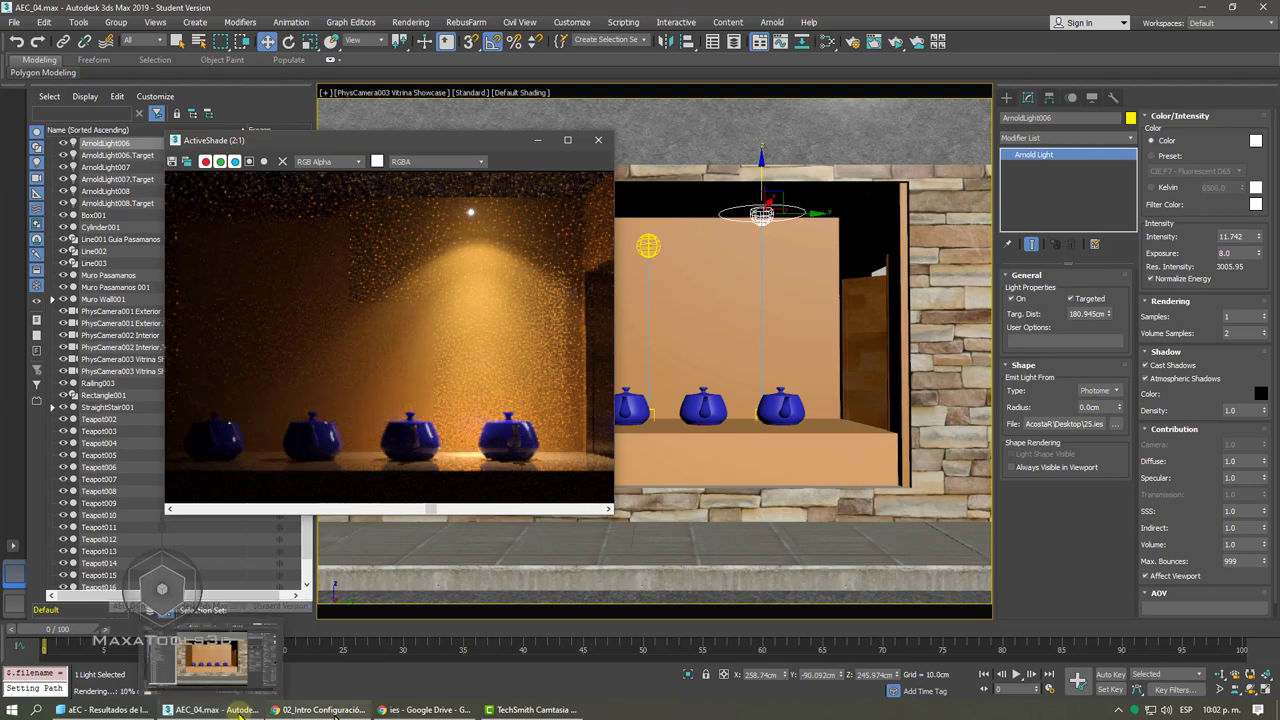
- Reopen the iesguide.jpg chart from Drive's IES folder, then go back to 3ds Max
click(418, 710)
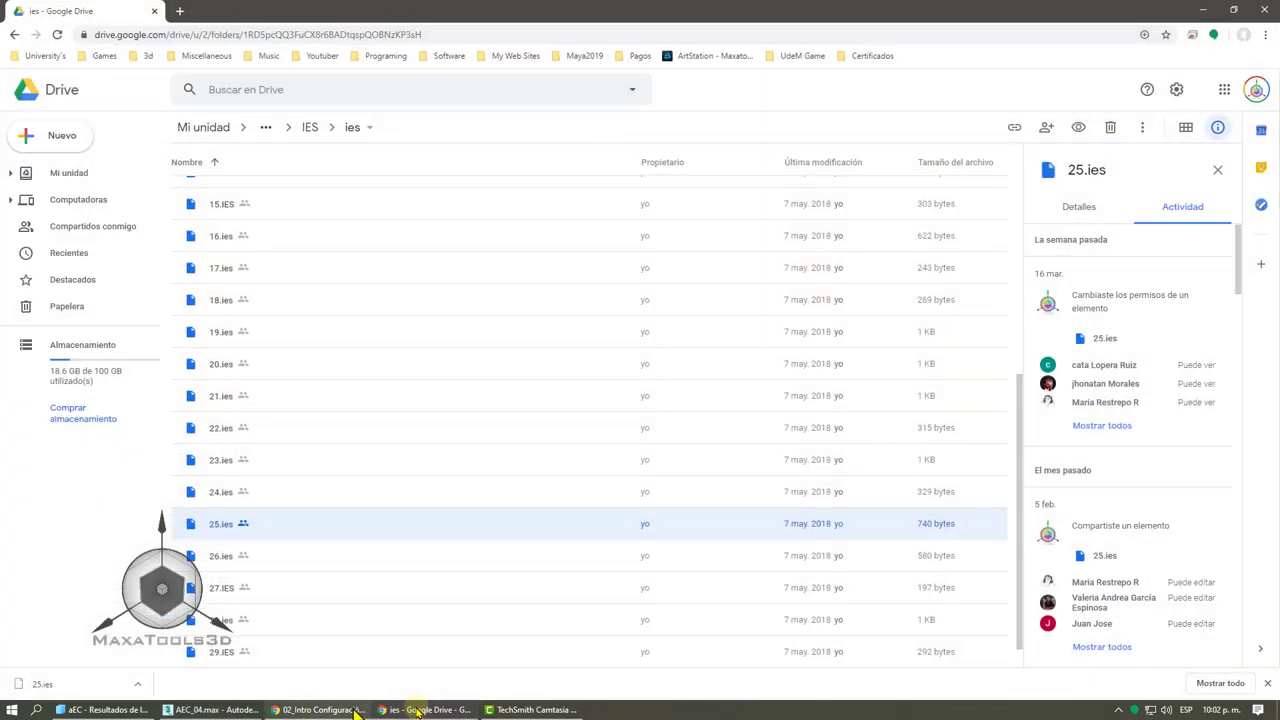
click(310, 130)
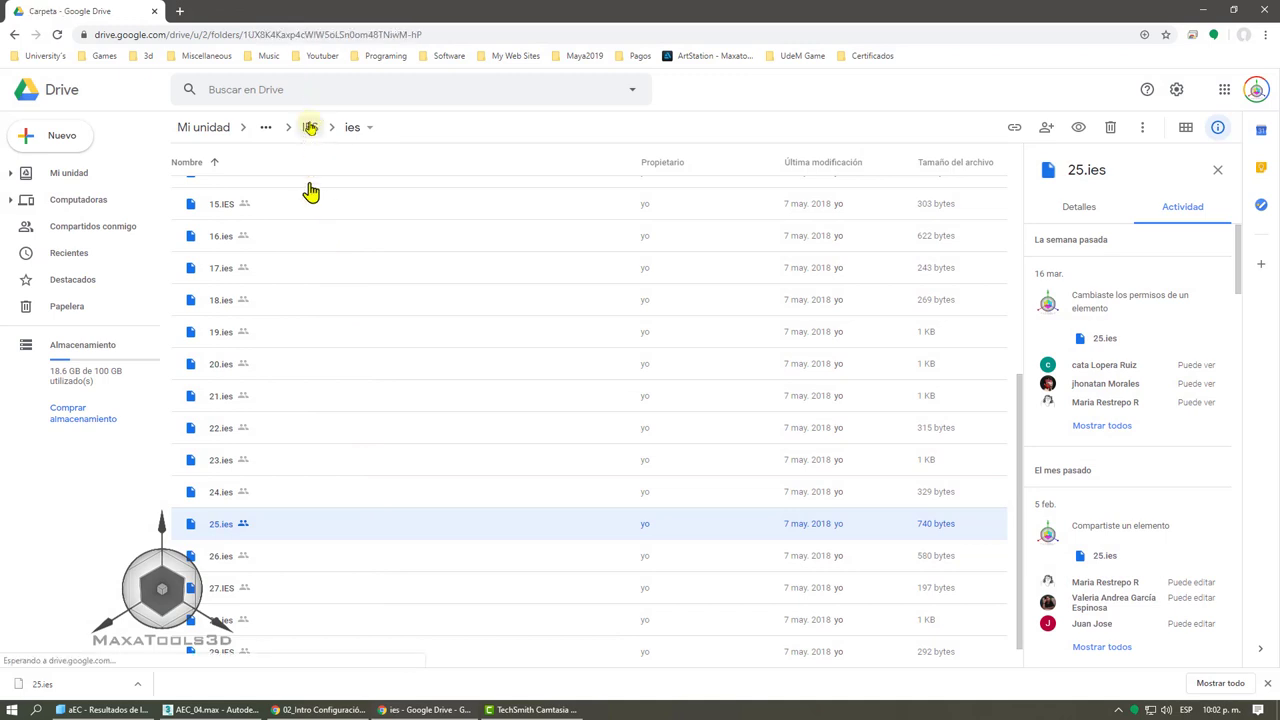
double_click(240, 226)
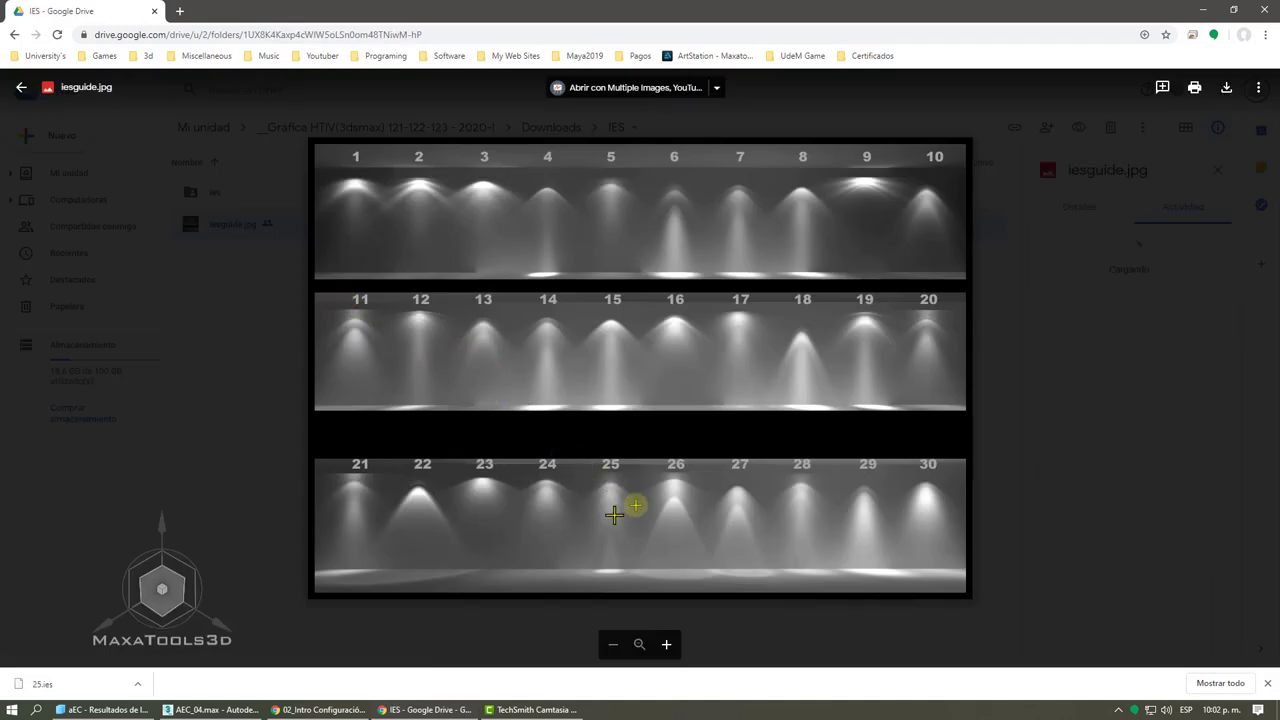
click(1205, 9)
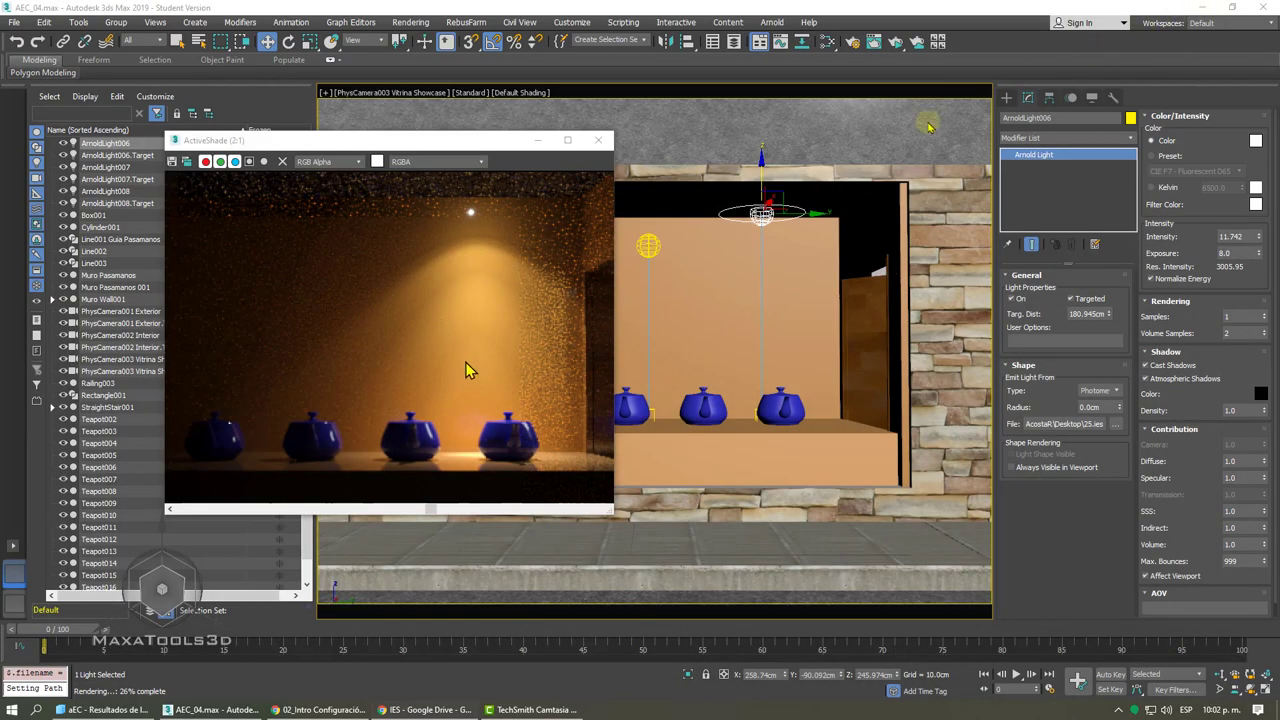
- Close the ActiveShade preview and delete ArnoldLight007
click(645, 250)
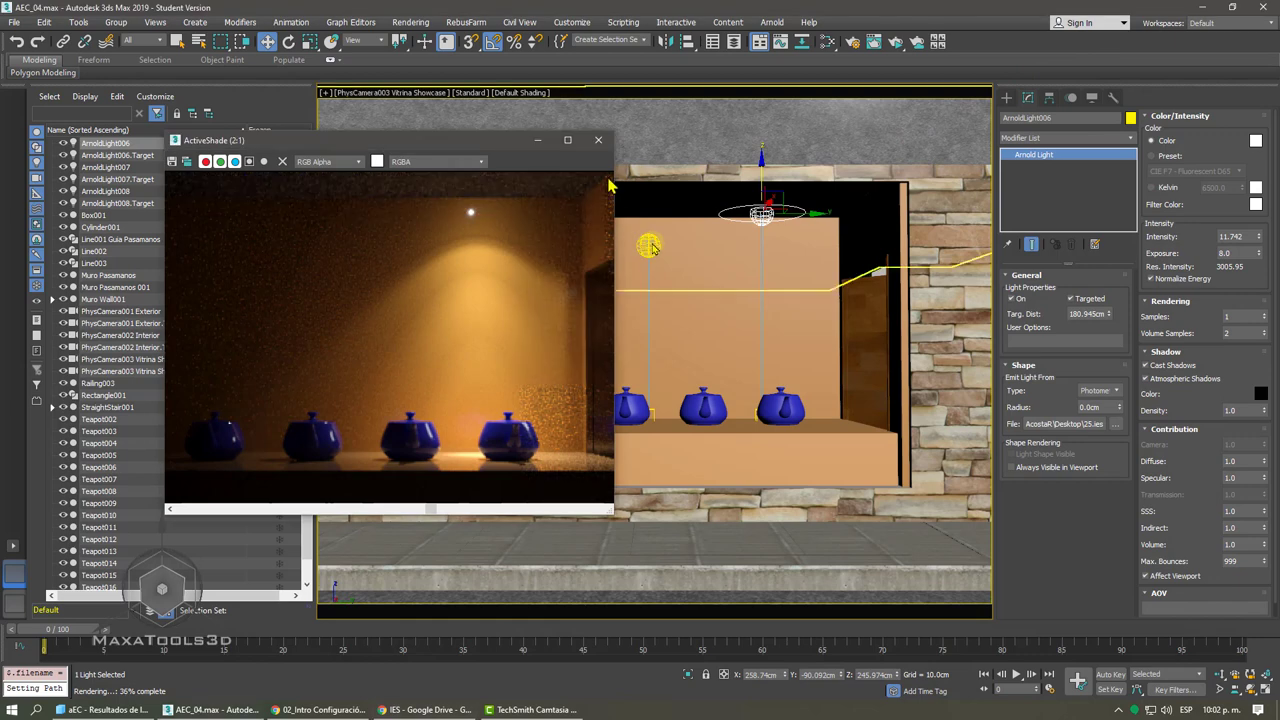
click(598, 141)
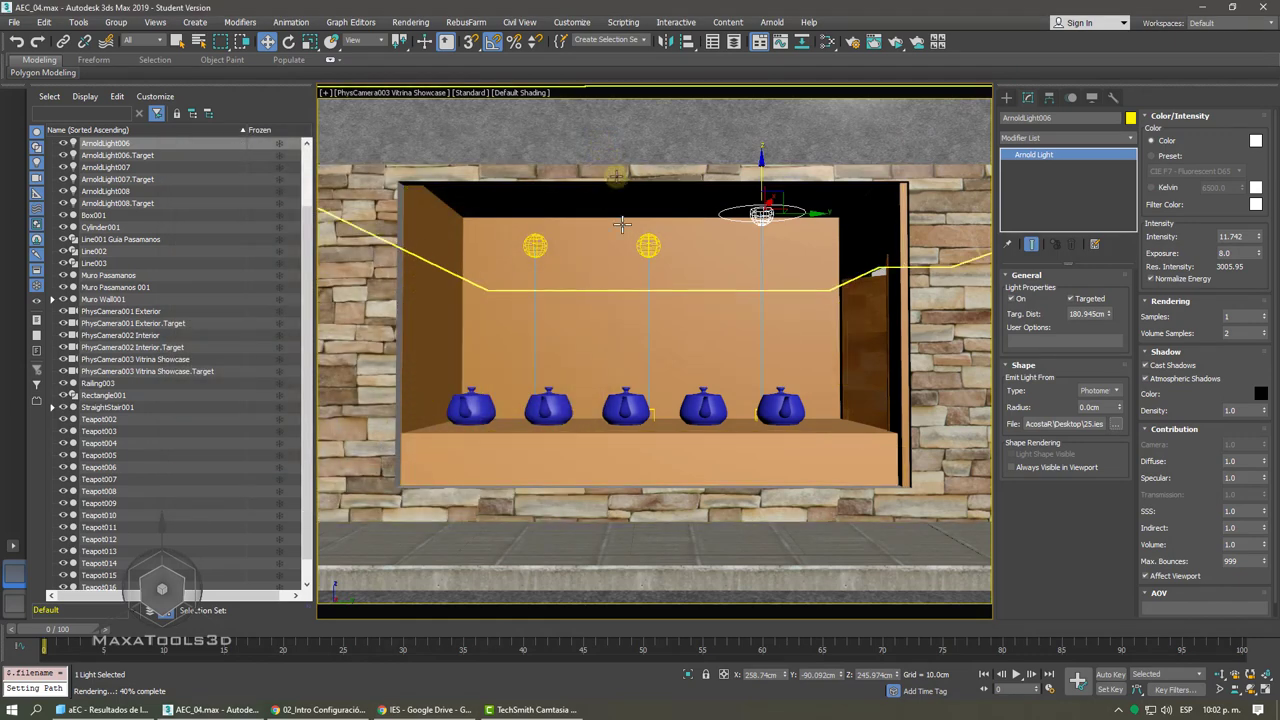
click(651, 244)
key(Delete)
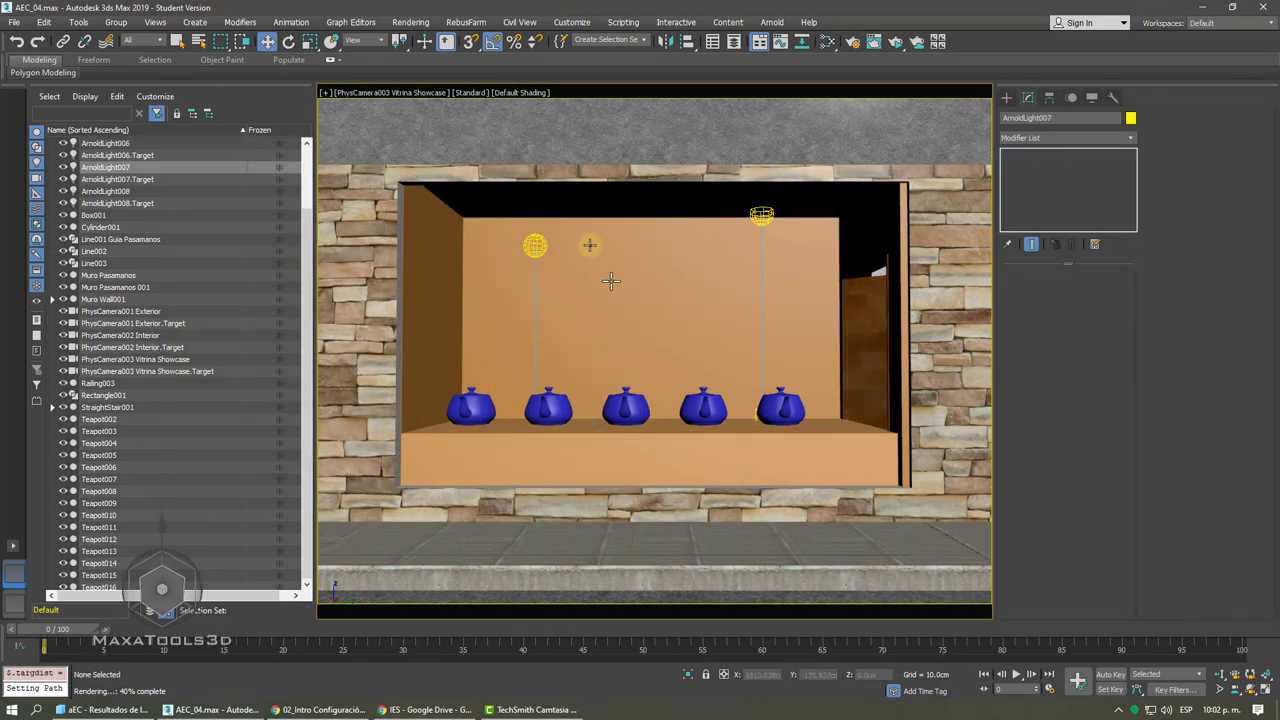
- Move ArnoldLight008 higher above the teapots and bring back the IES chart
click(535, 244)
drag(538, 204, 538, 171)
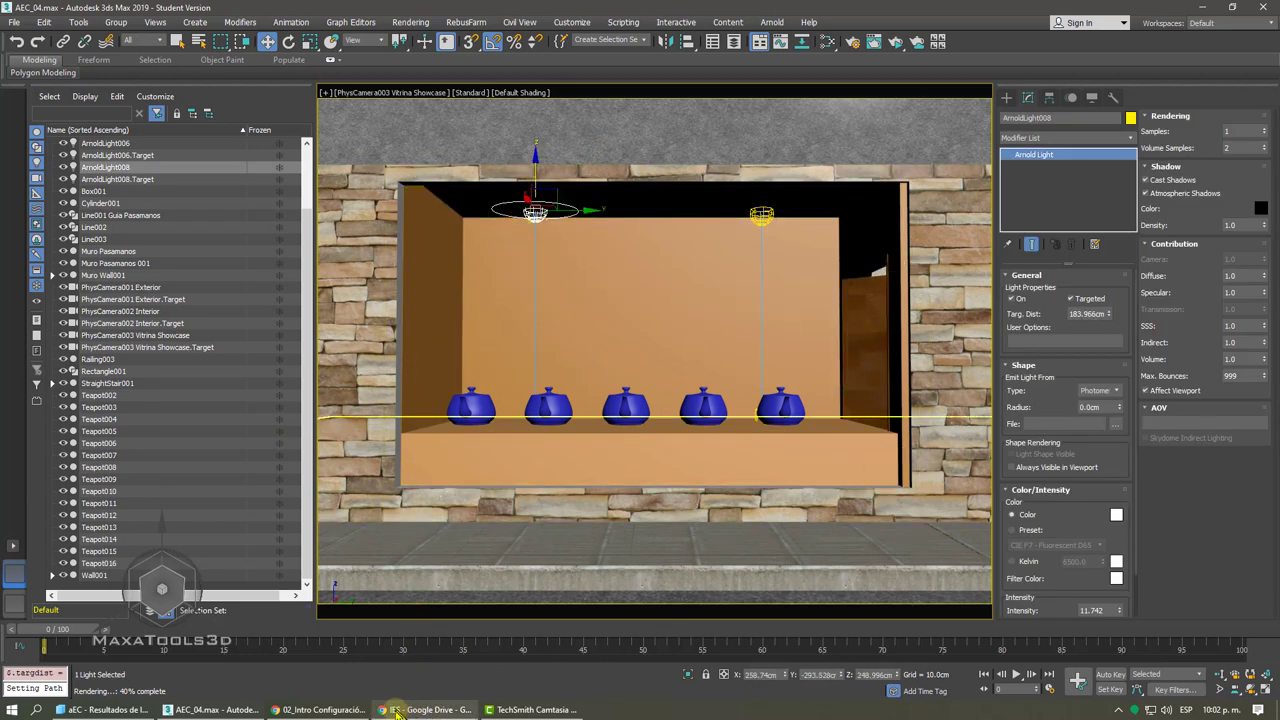
click(425, 710)
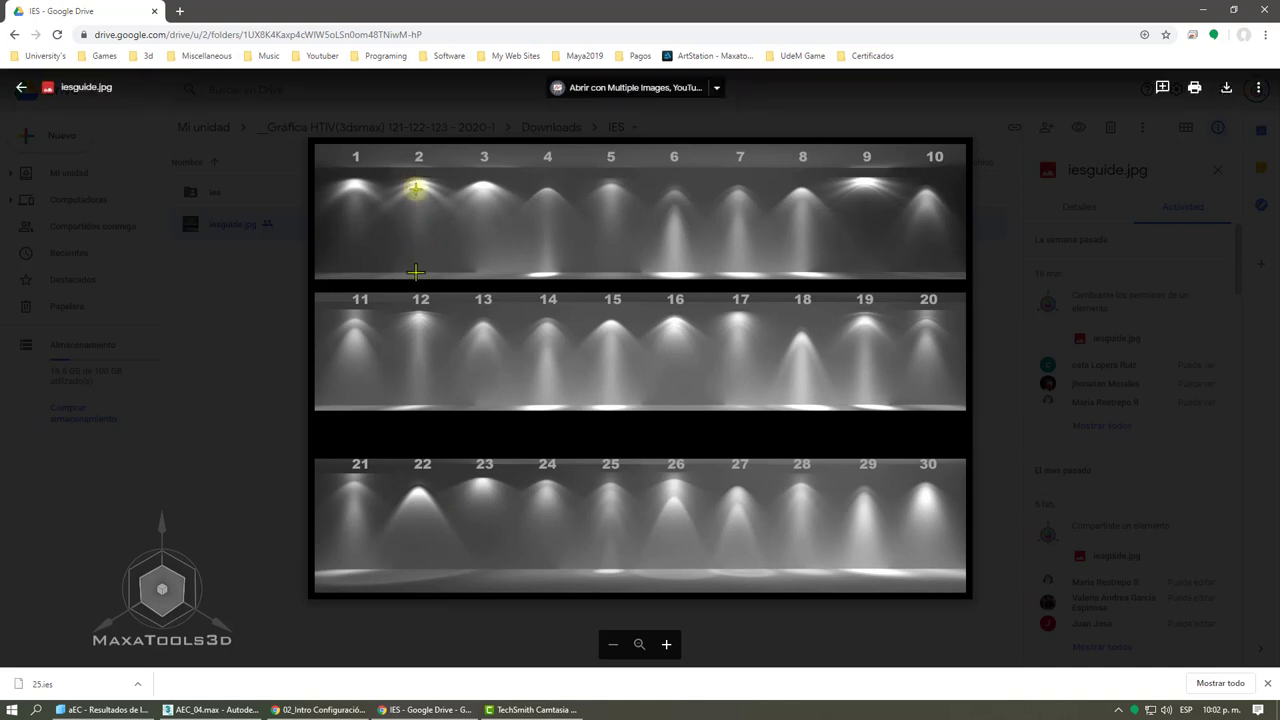
- Review the lighting notes, Arnold Lights documentation and IES image results in the browser
click(1204, 9)
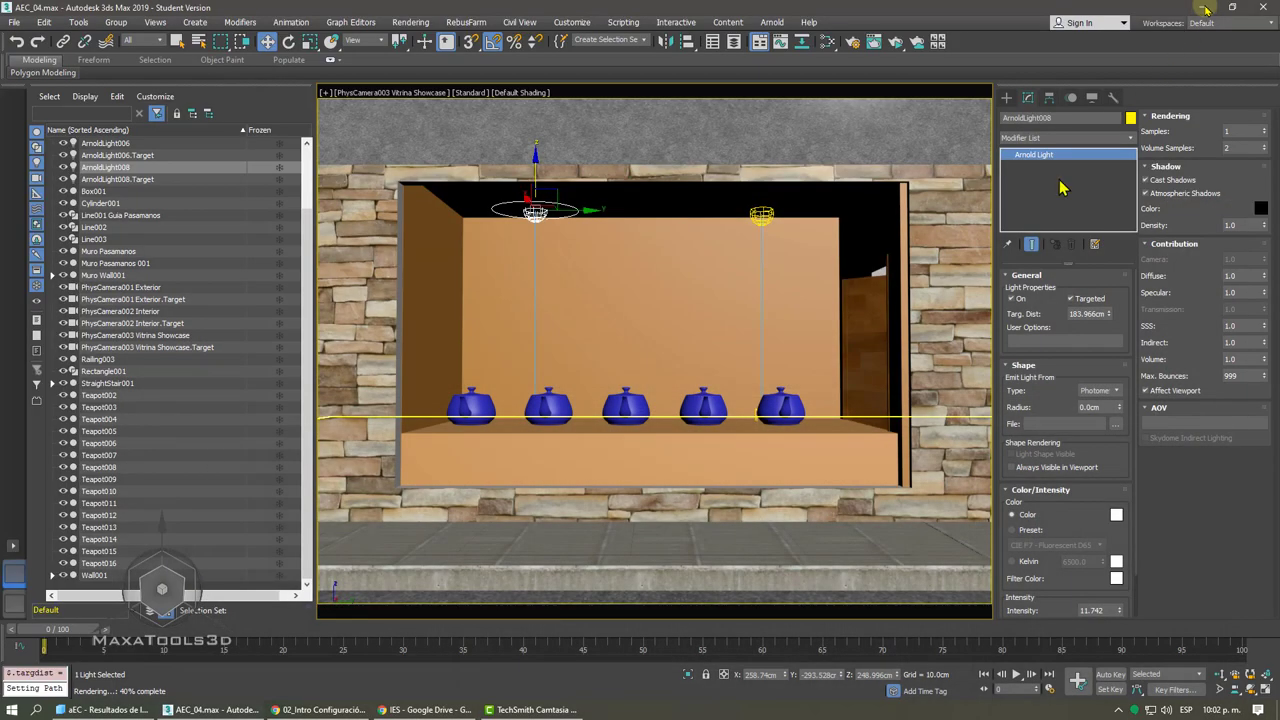
click(403, 713)
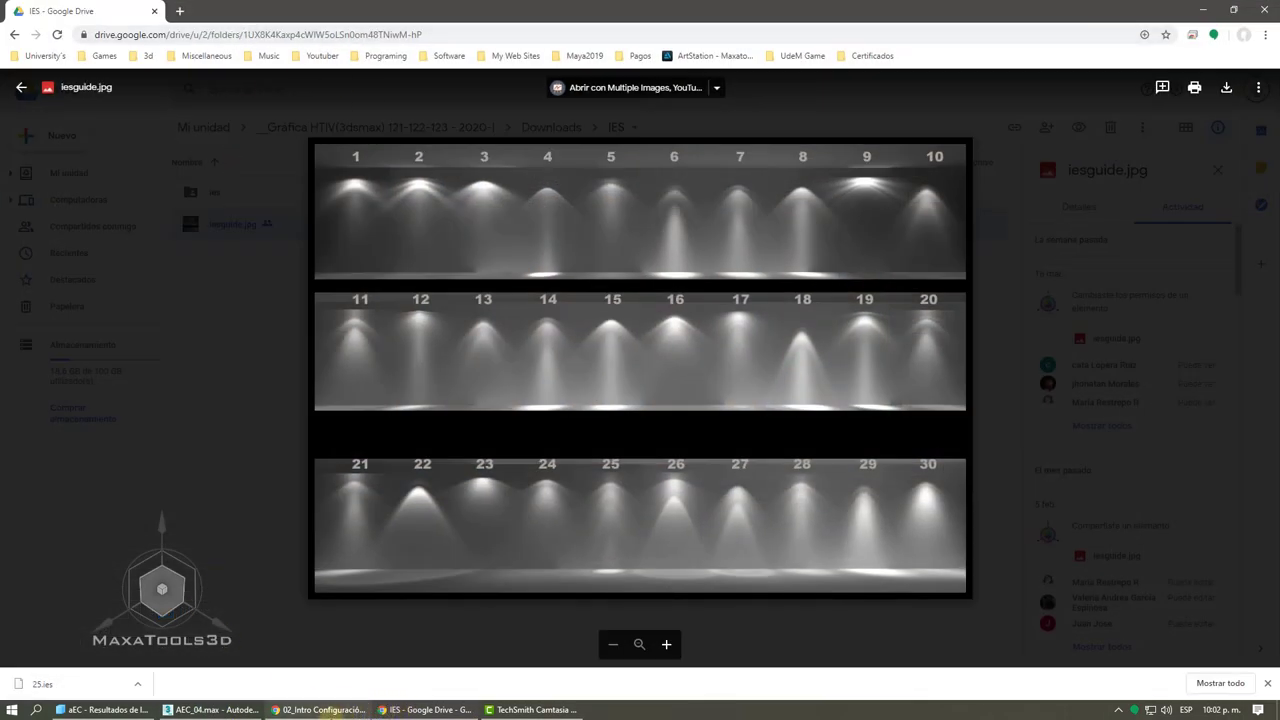
click(322, 709)
click(286, 10)
click(437, 10)
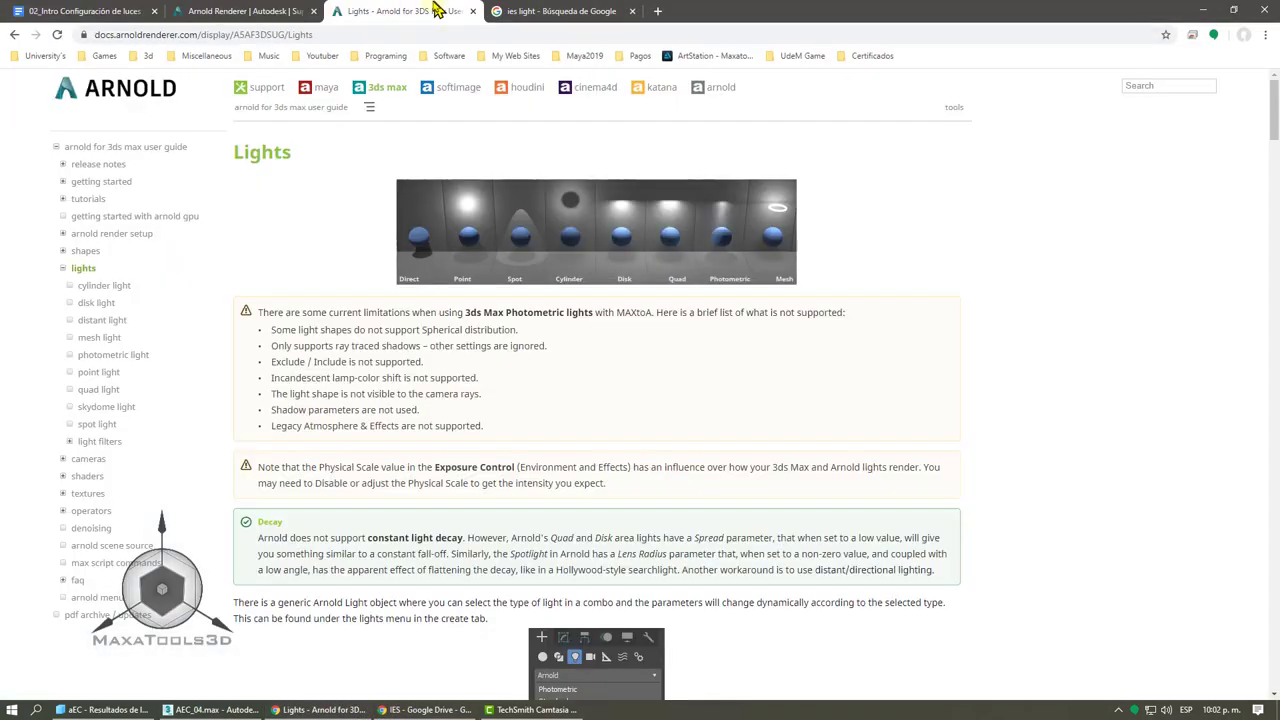
click(560, 10)
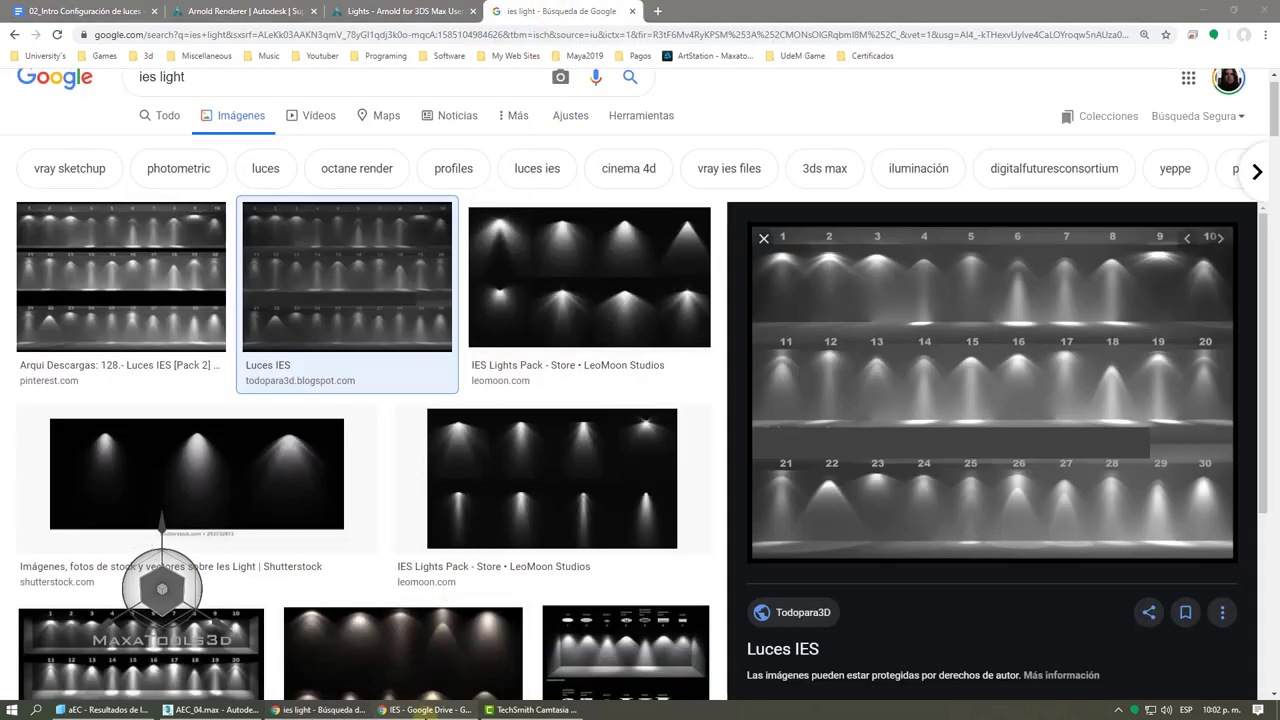
click(425, 710)
- Download 2.IES from the ies folder to the desktop and return to 3ds Max
click(200, 245)
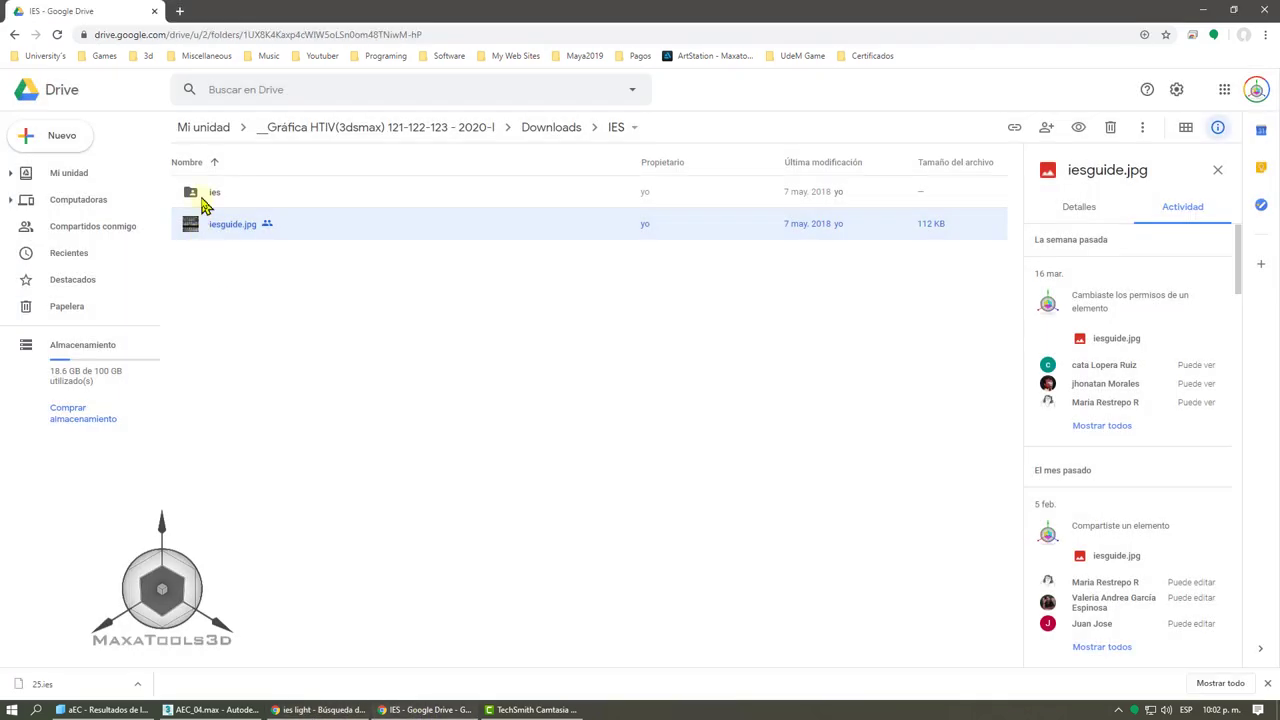
double_click(202, 195)
click(215, 230)
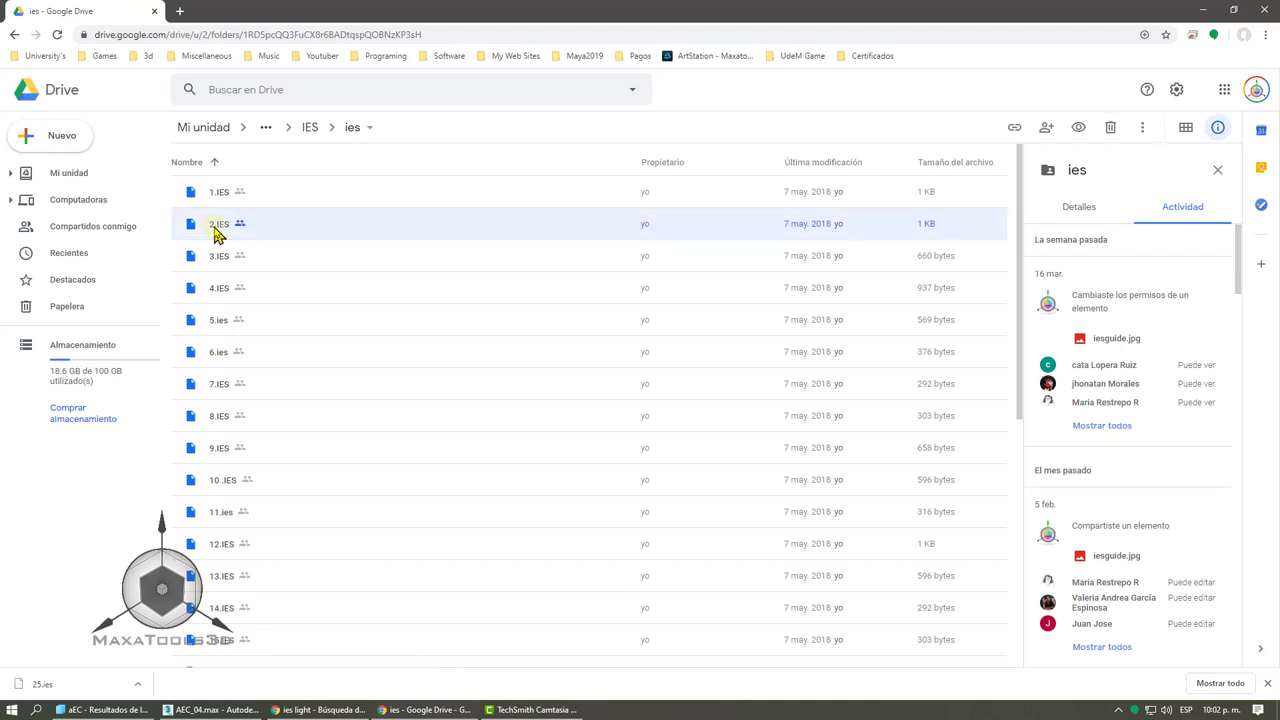
right_click(215, 230)
click(290, 484)
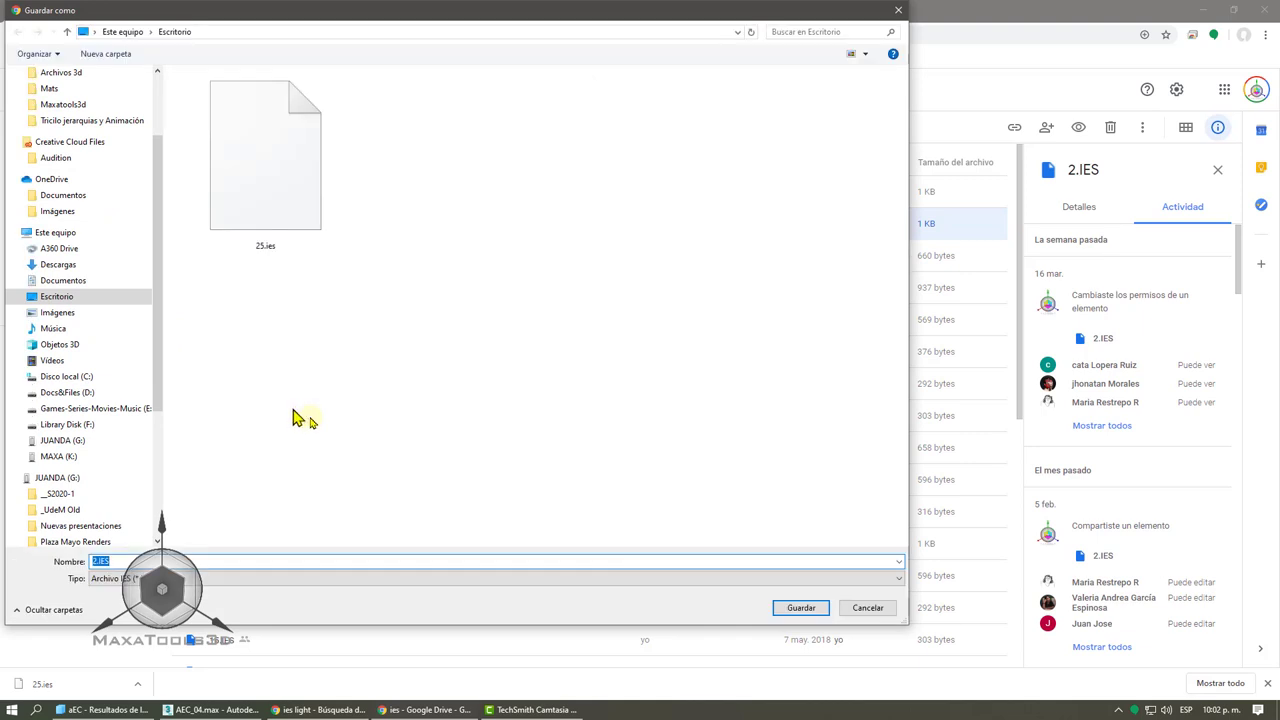
click(800, 608)
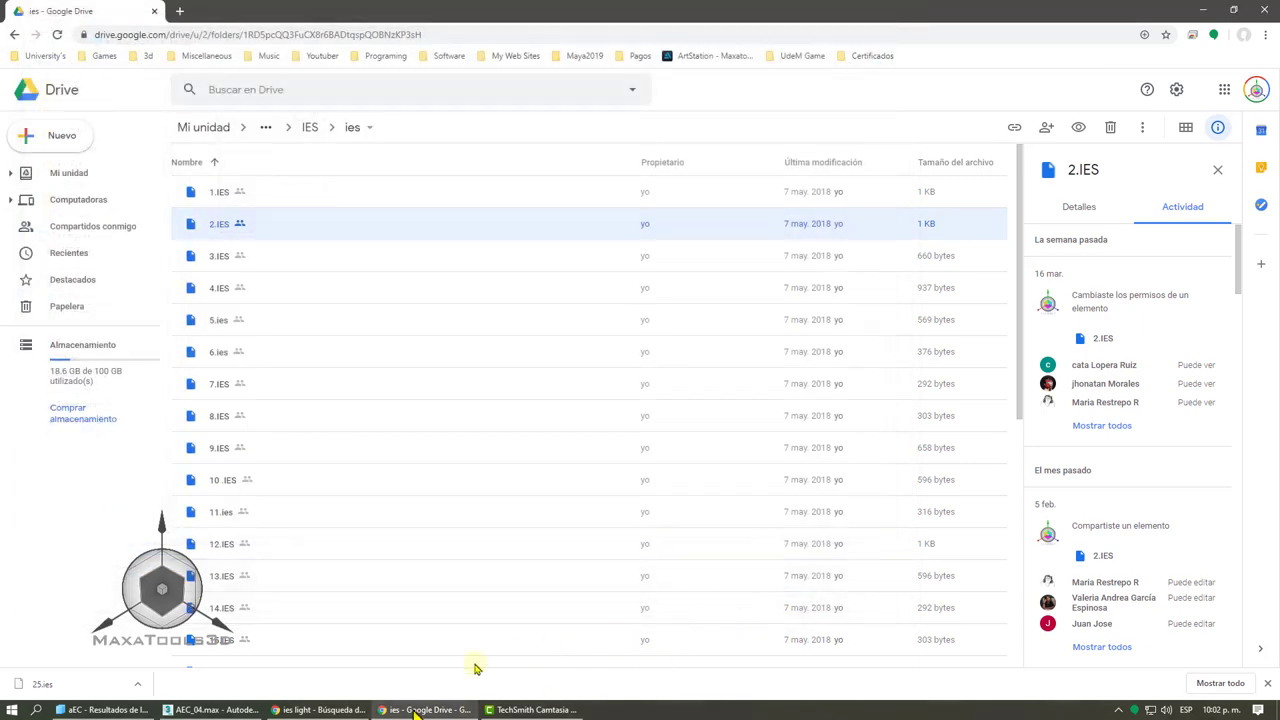
click(232, 710)
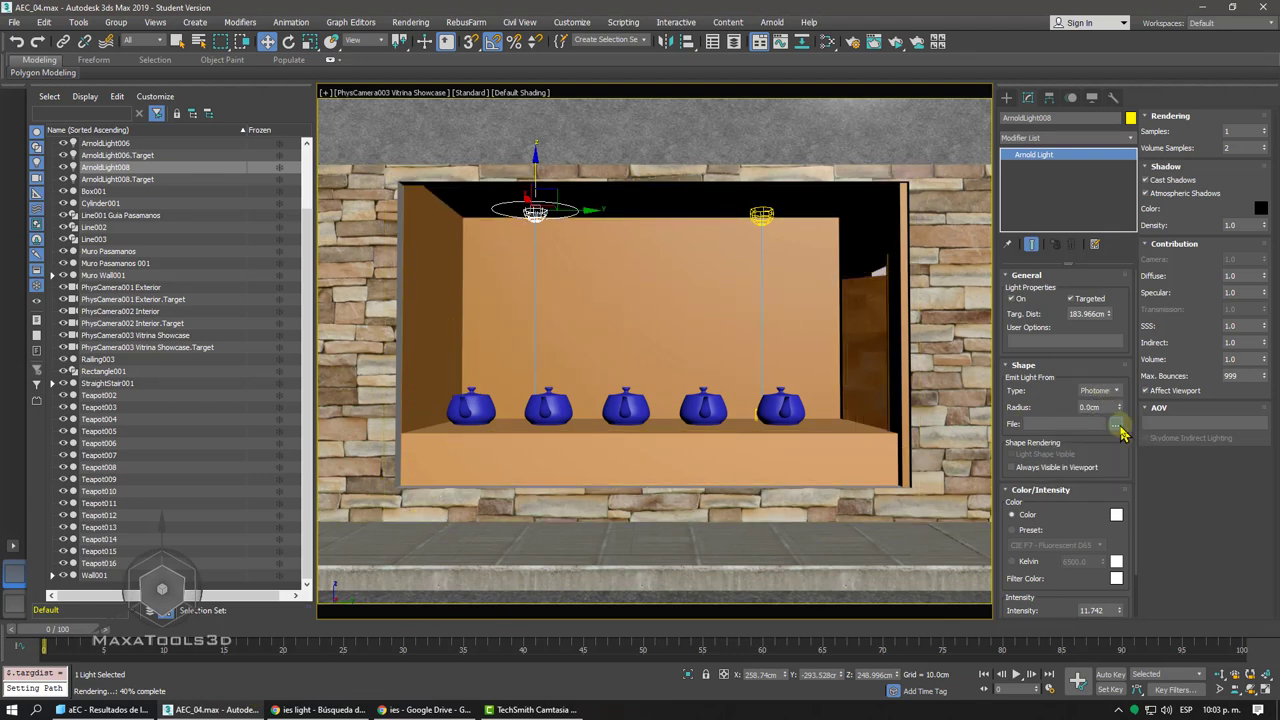
- Load 2.IES as ArnoldLight008's photometric profile
click(1116, 424)
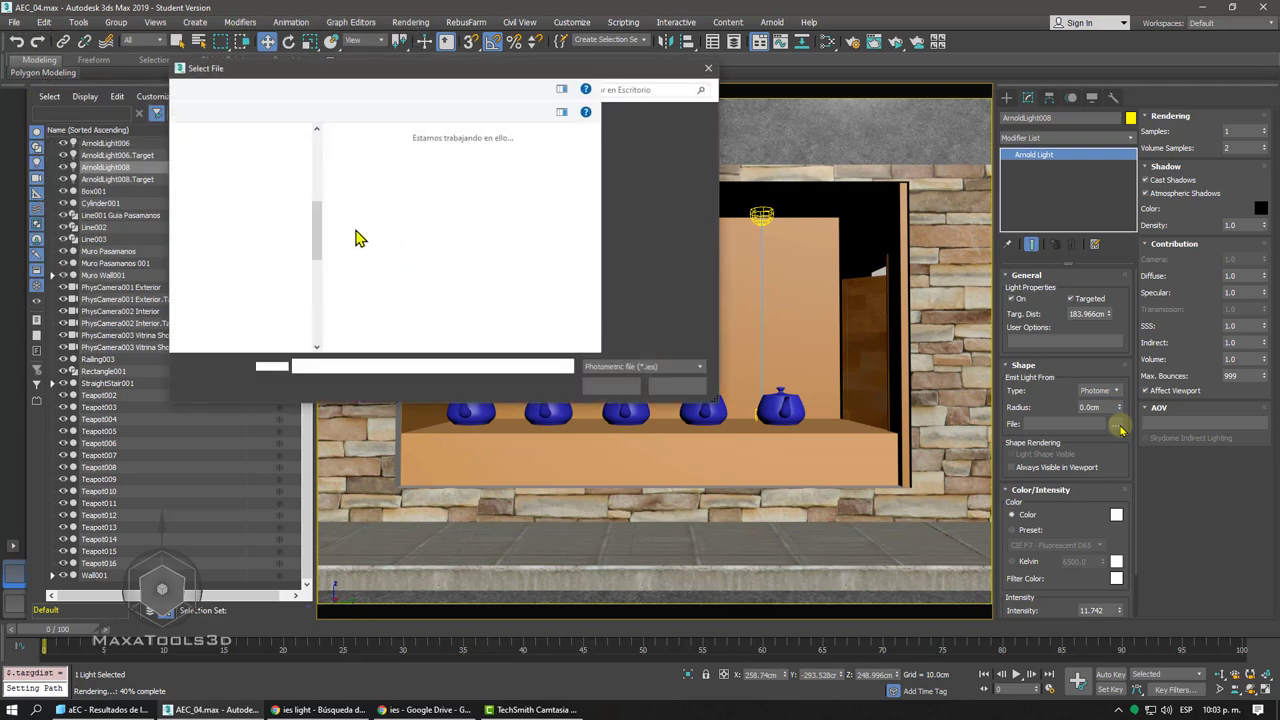
click(460, 234)
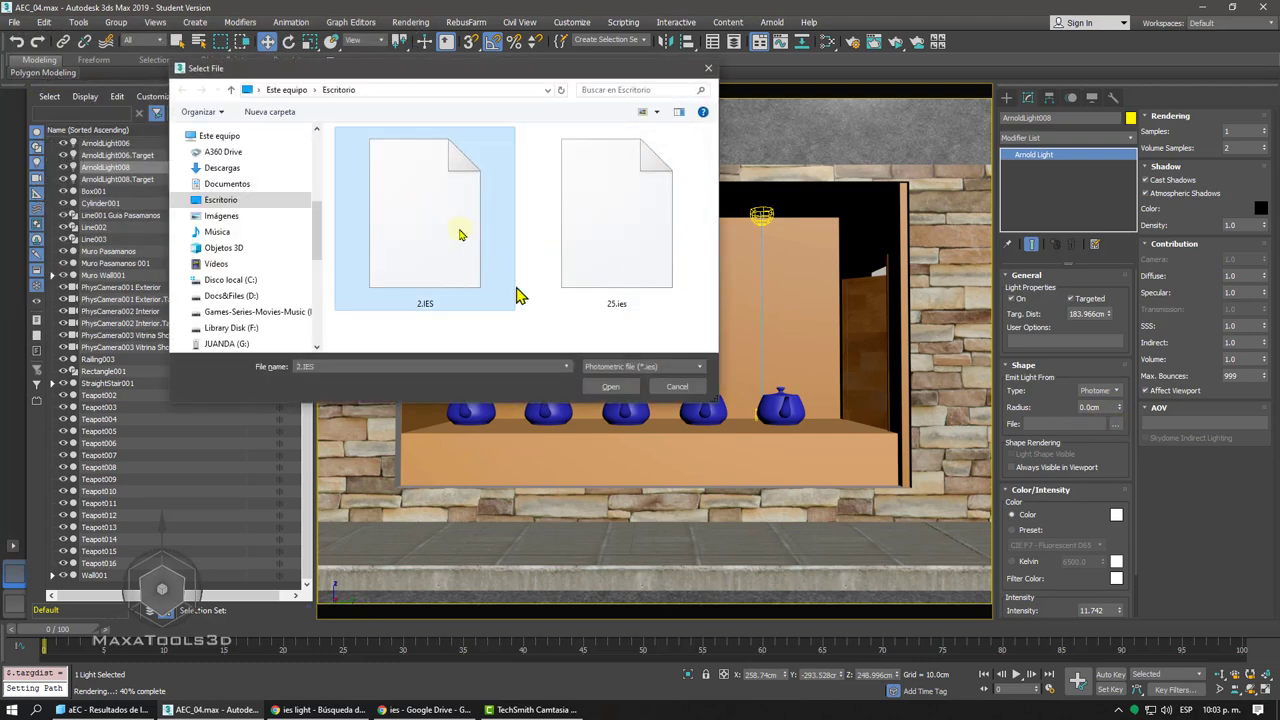
click(610, 386)
- Render an ActiveShade preview showing two warm light pools above the teapots
click(895, 43)
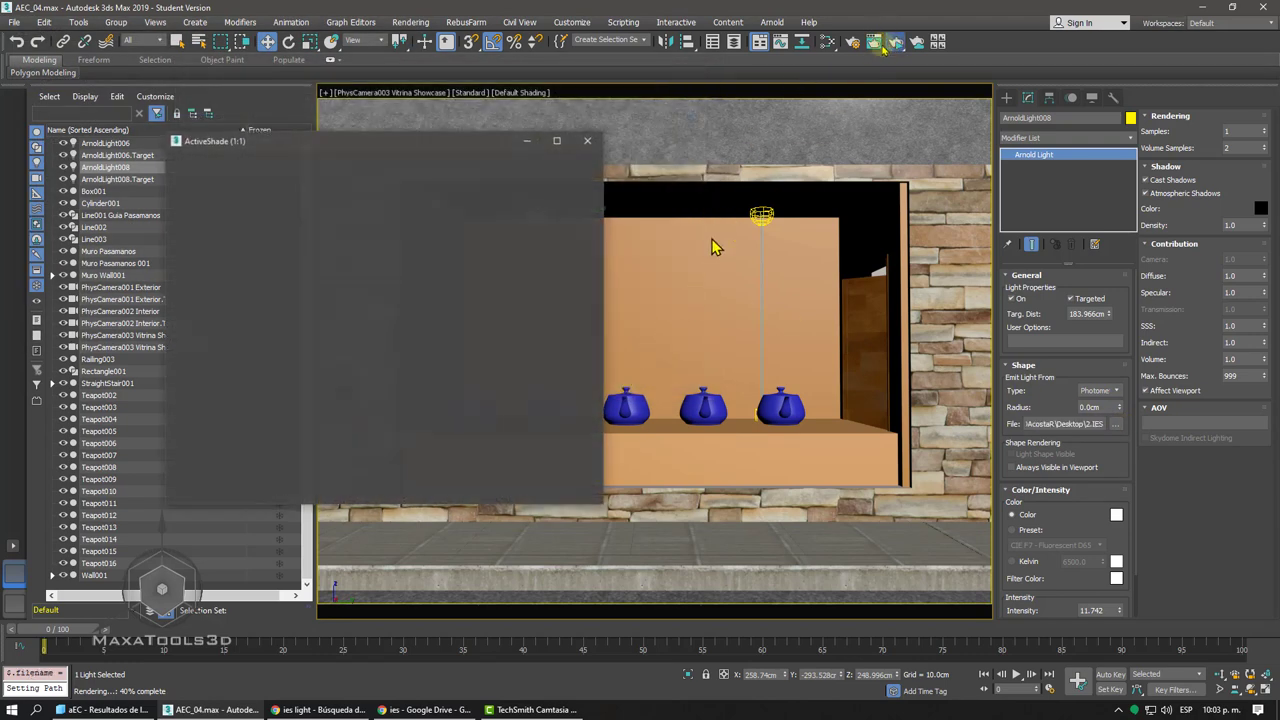
scroll(382, 281, down, 1)
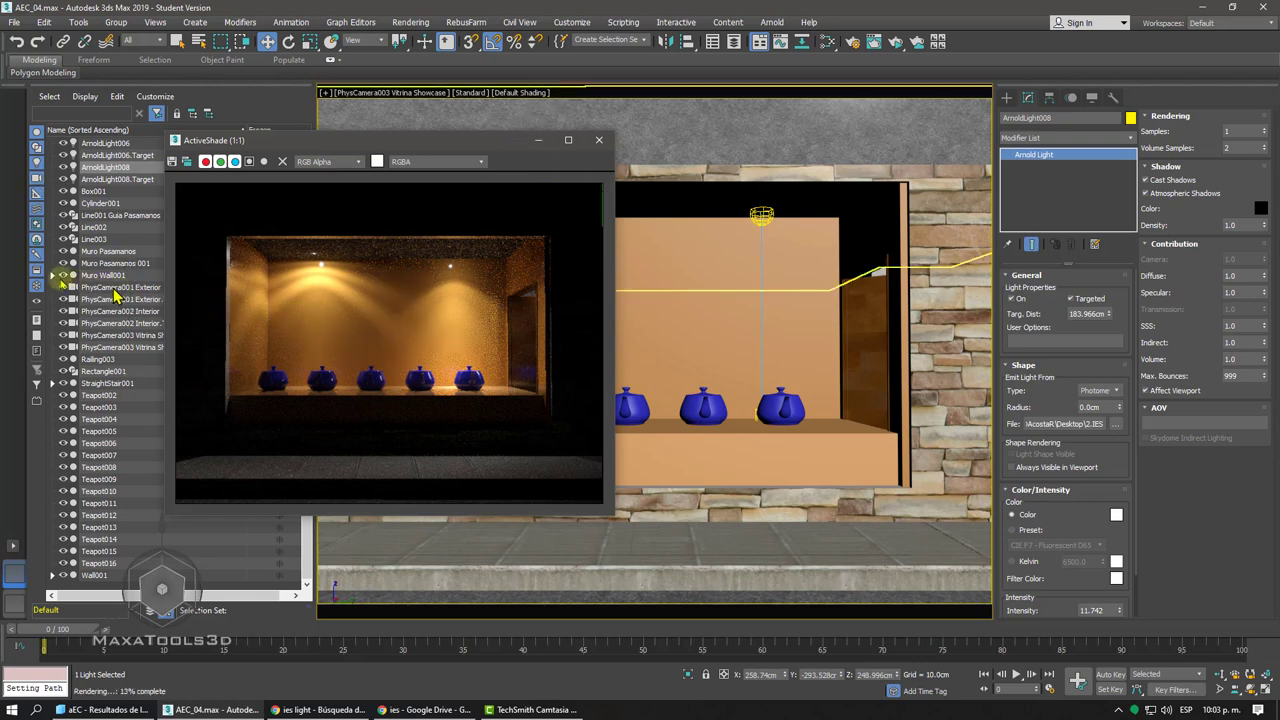
click(54, 285)
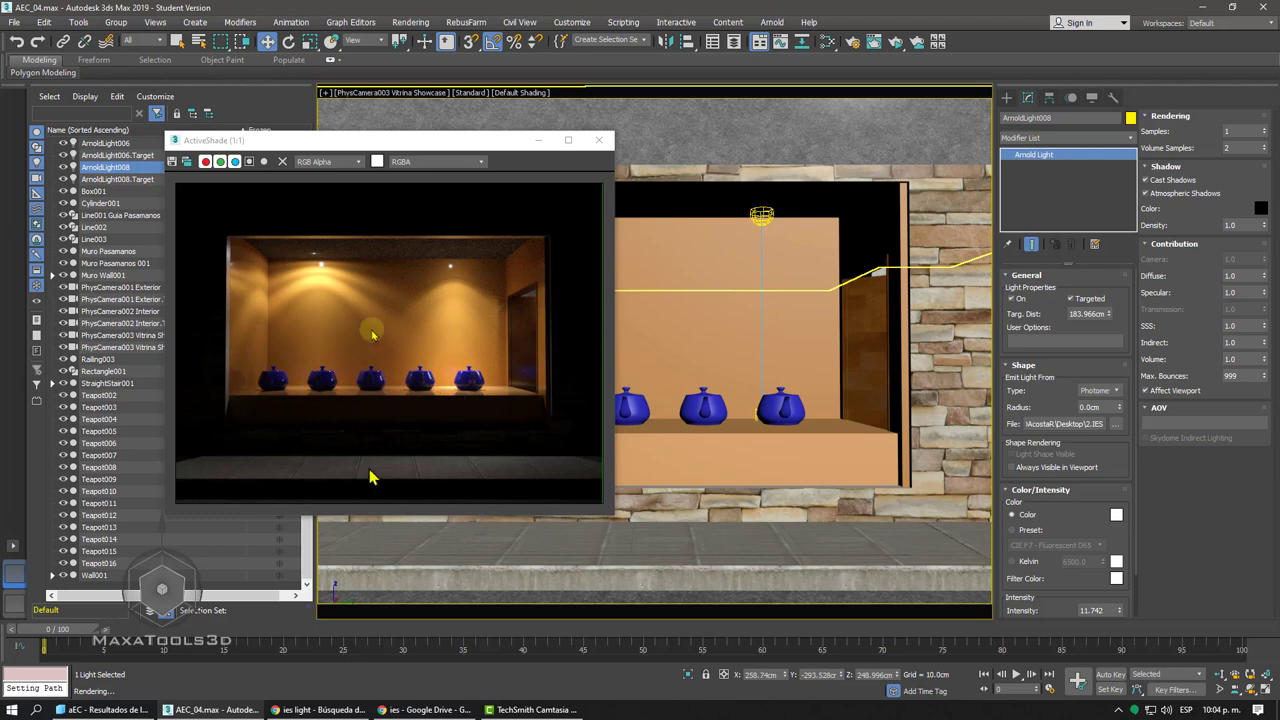
- Save the scene as AEC_04Luces Interior.max with File > Save As
click(15, 22)
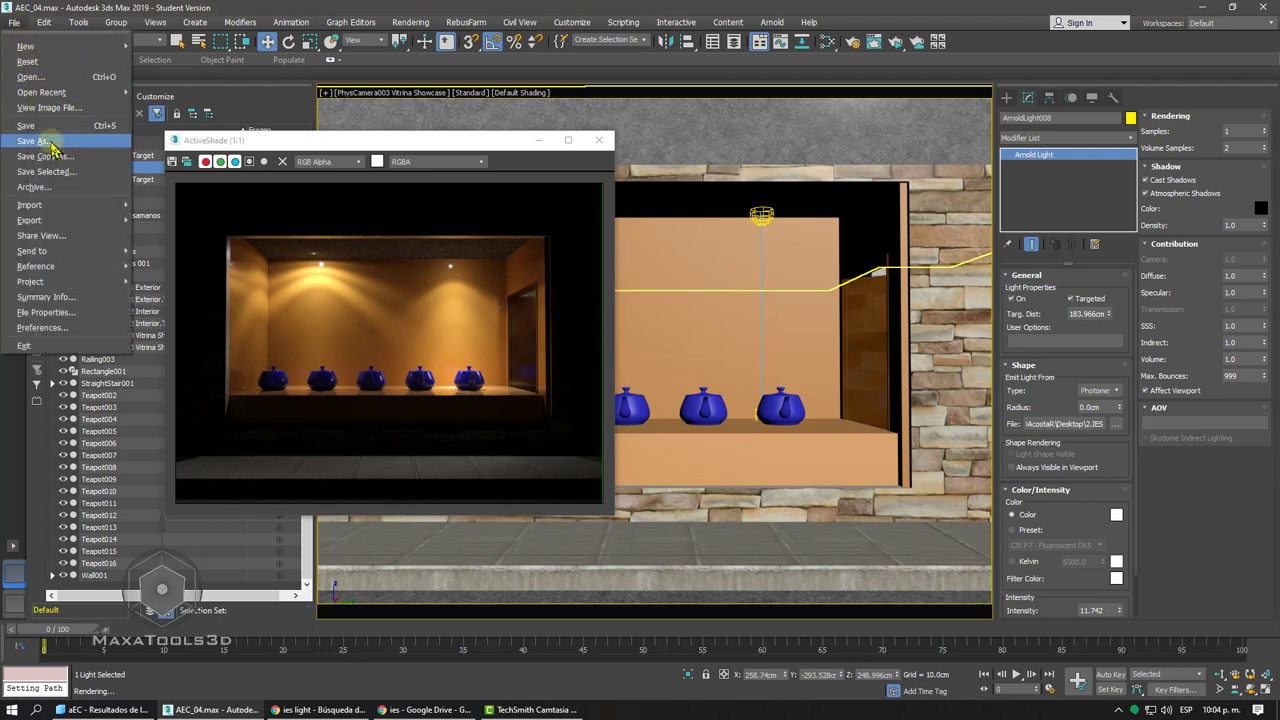
click(40, 126)
text(AEC_04Luces Interior.max)
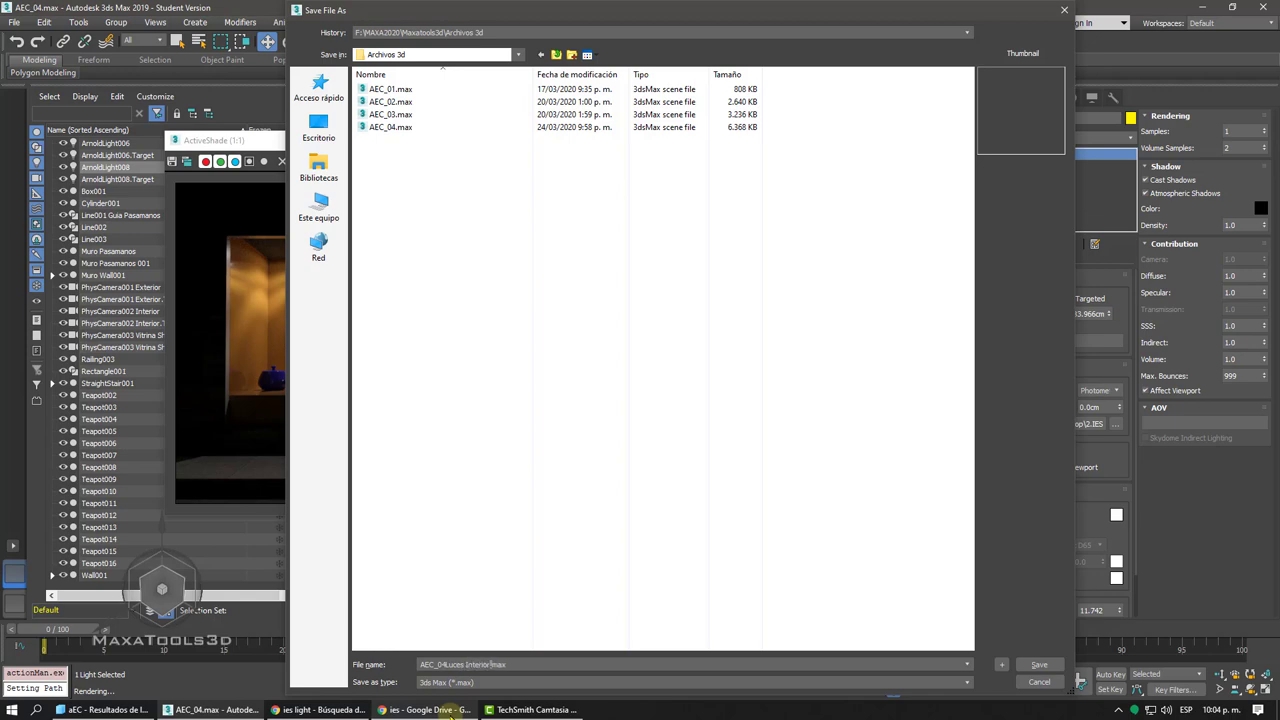
click(1037, 667)
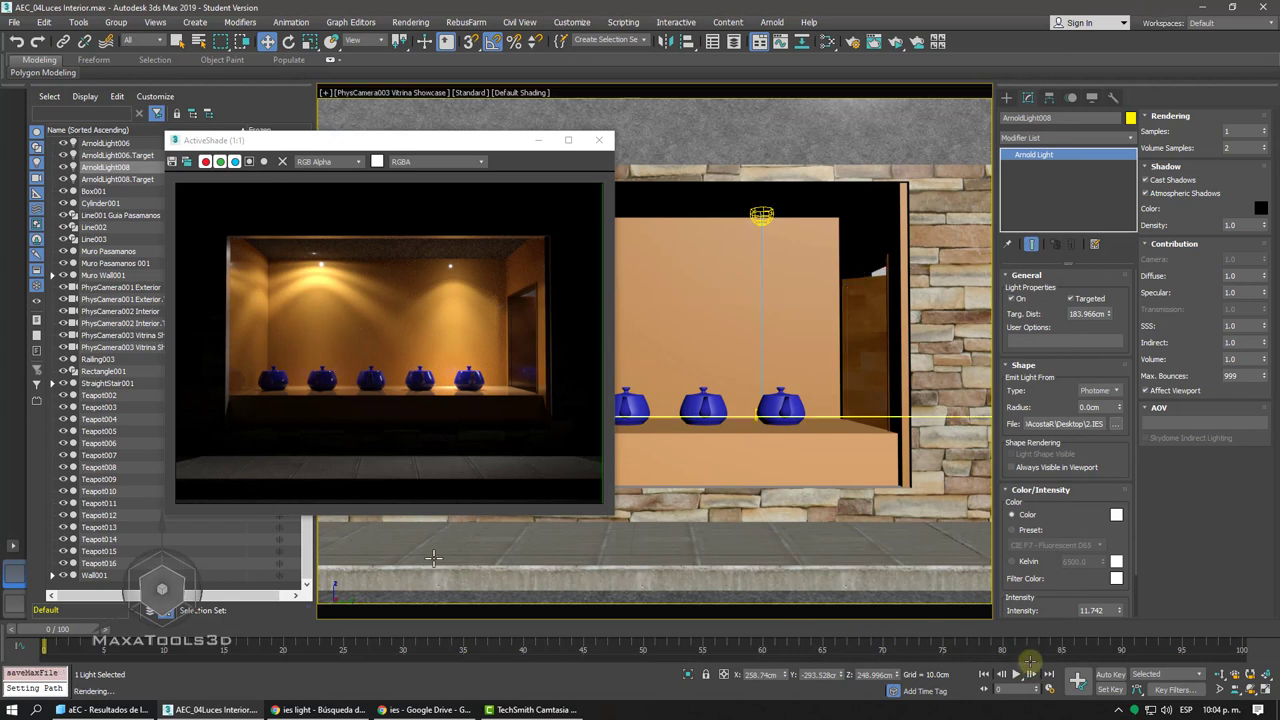
- Unhide the FixedWindow001 glass window under Muro Wall001 using Display Hidden in Scene Explorer
drag(362, 148, 460, 146)
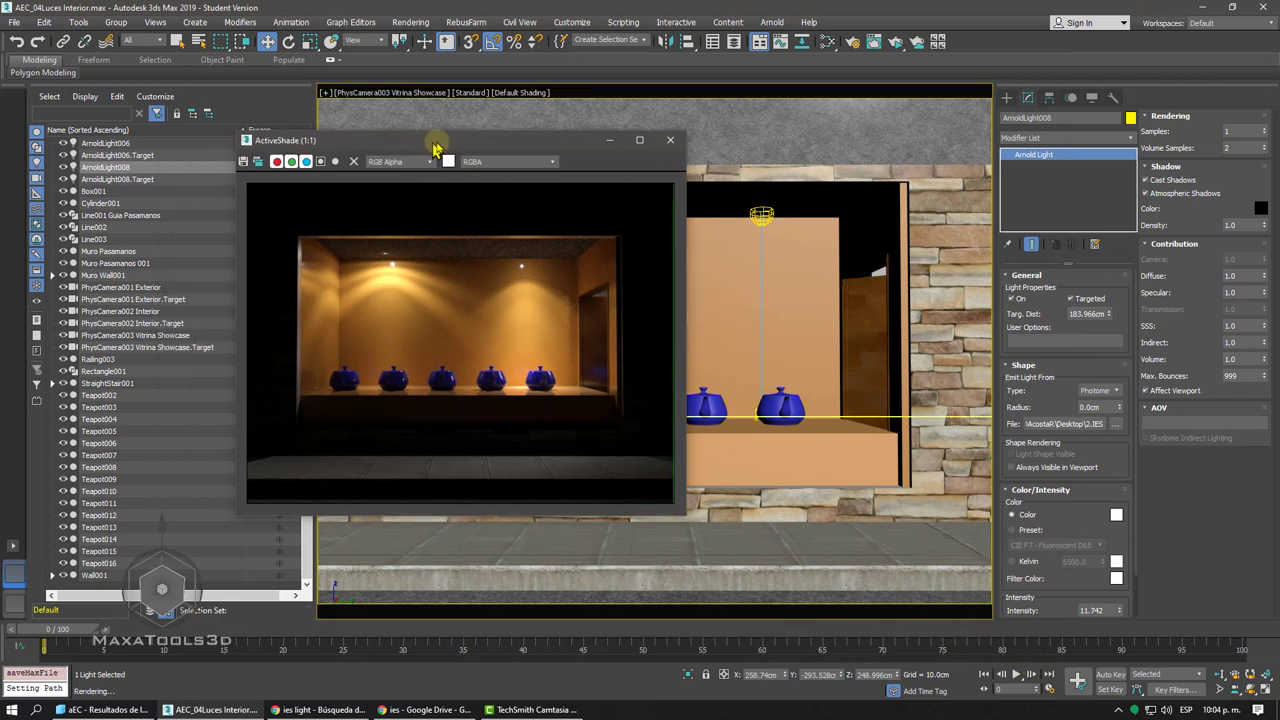
click(53, 275)
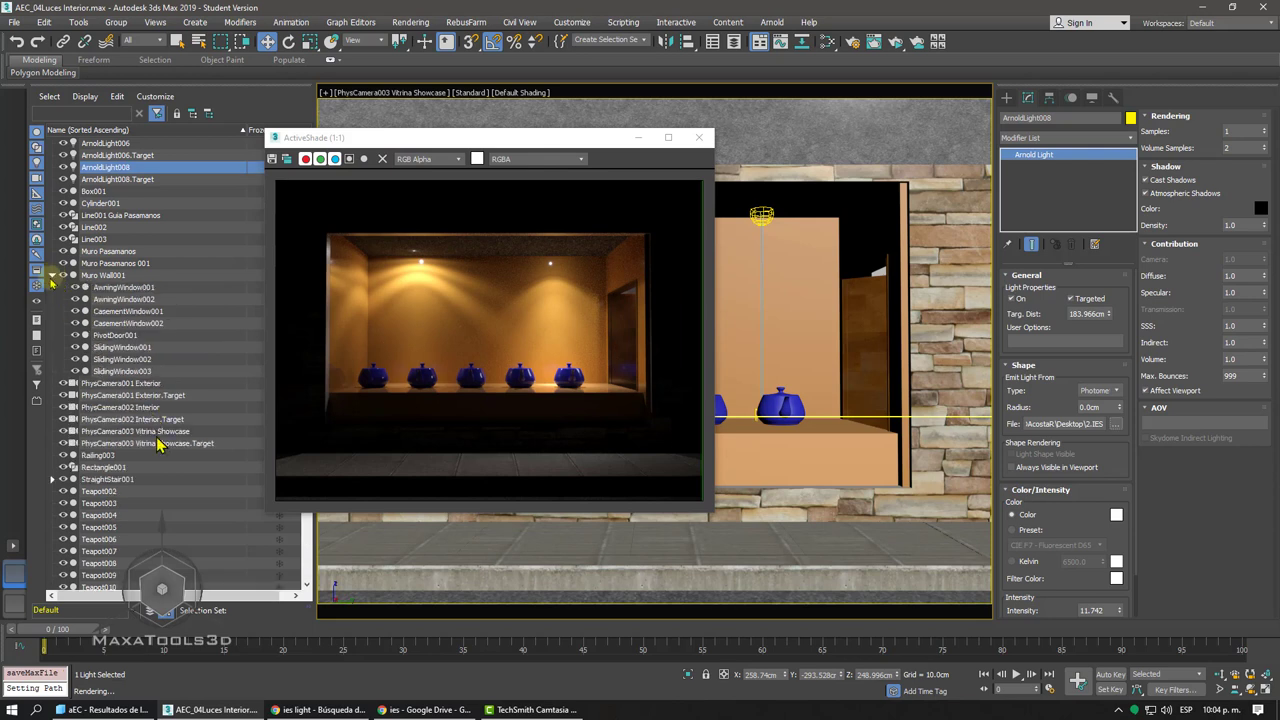
click(38, 304)
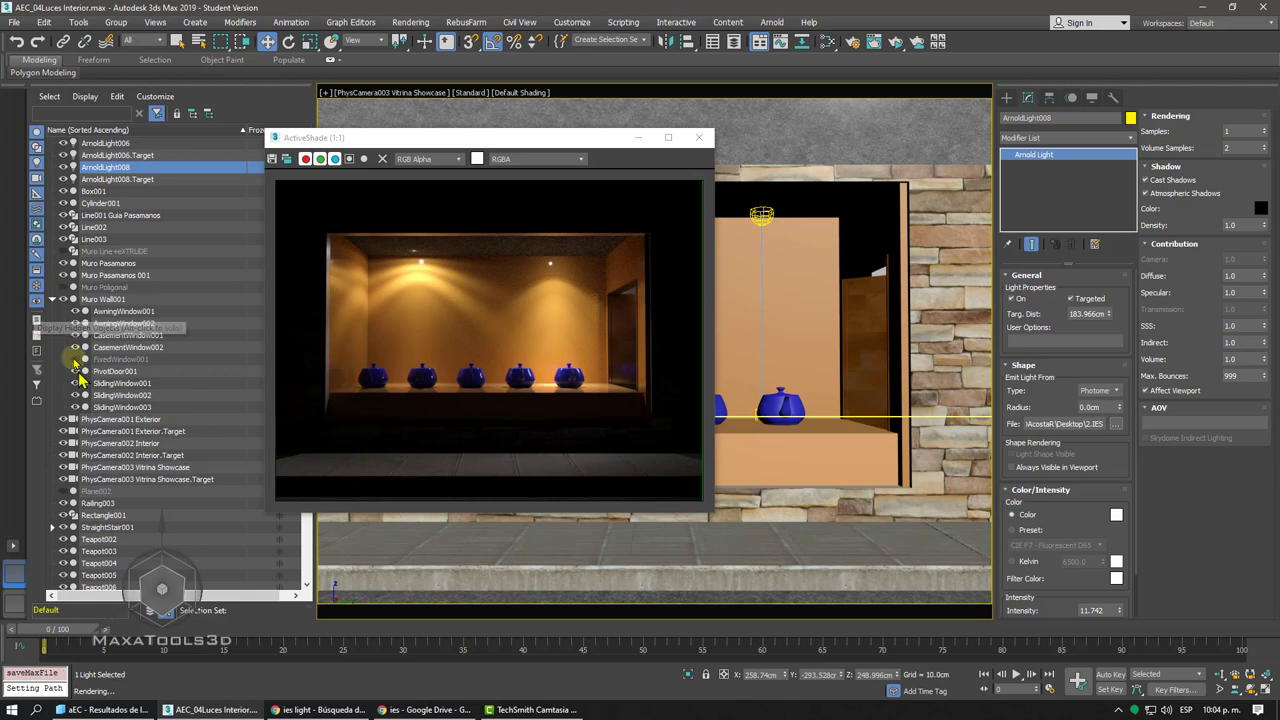
click(74, 359)
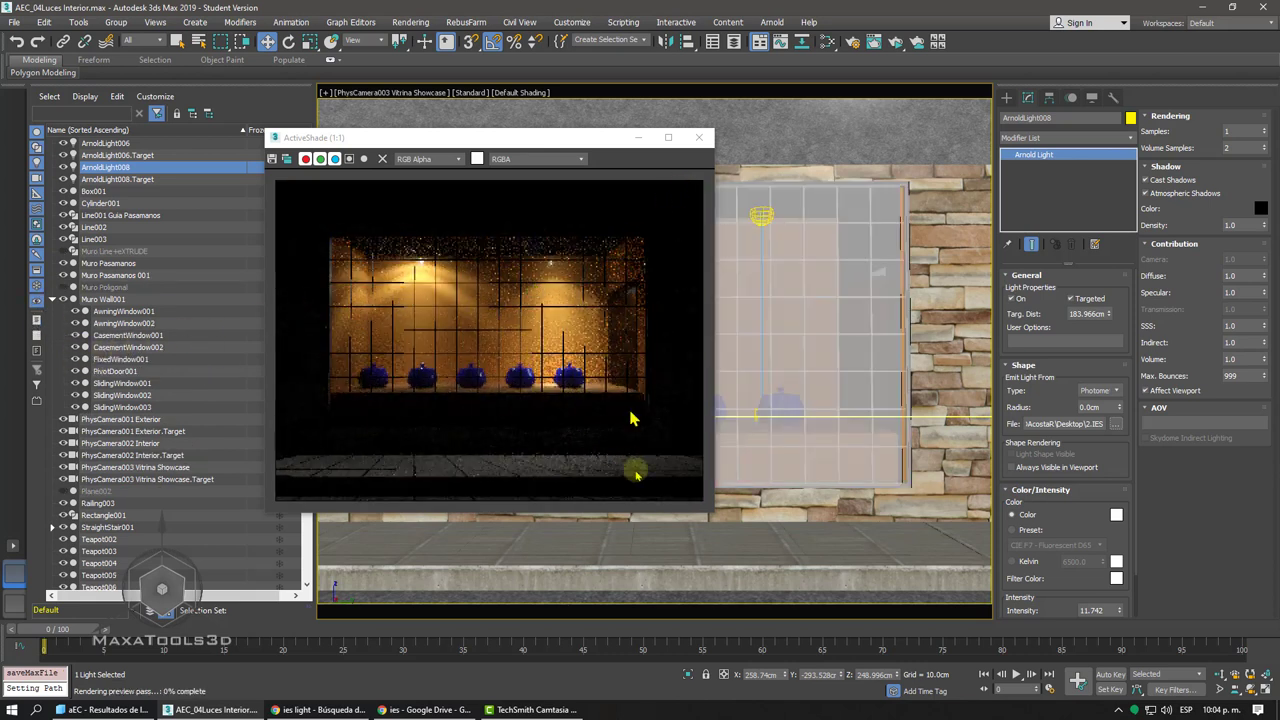
drag(634, 420, 645, 485)
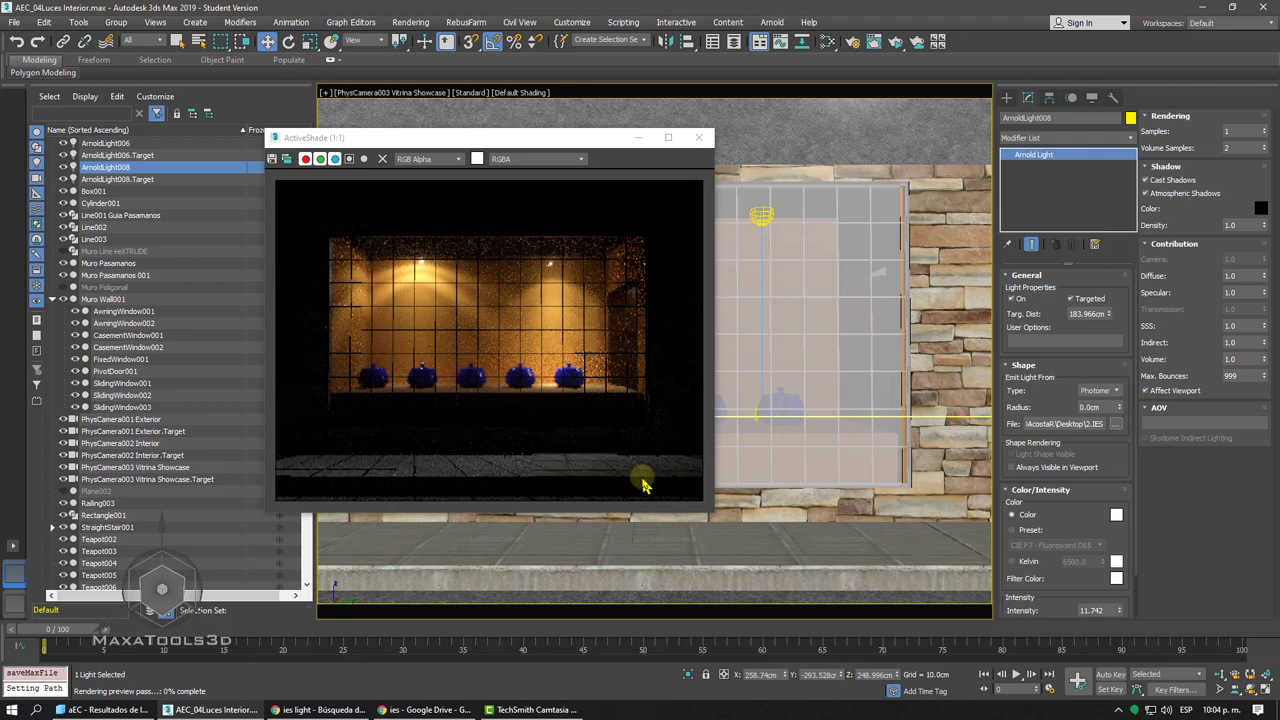
click(400, 93)
mouse_move(439, 106)
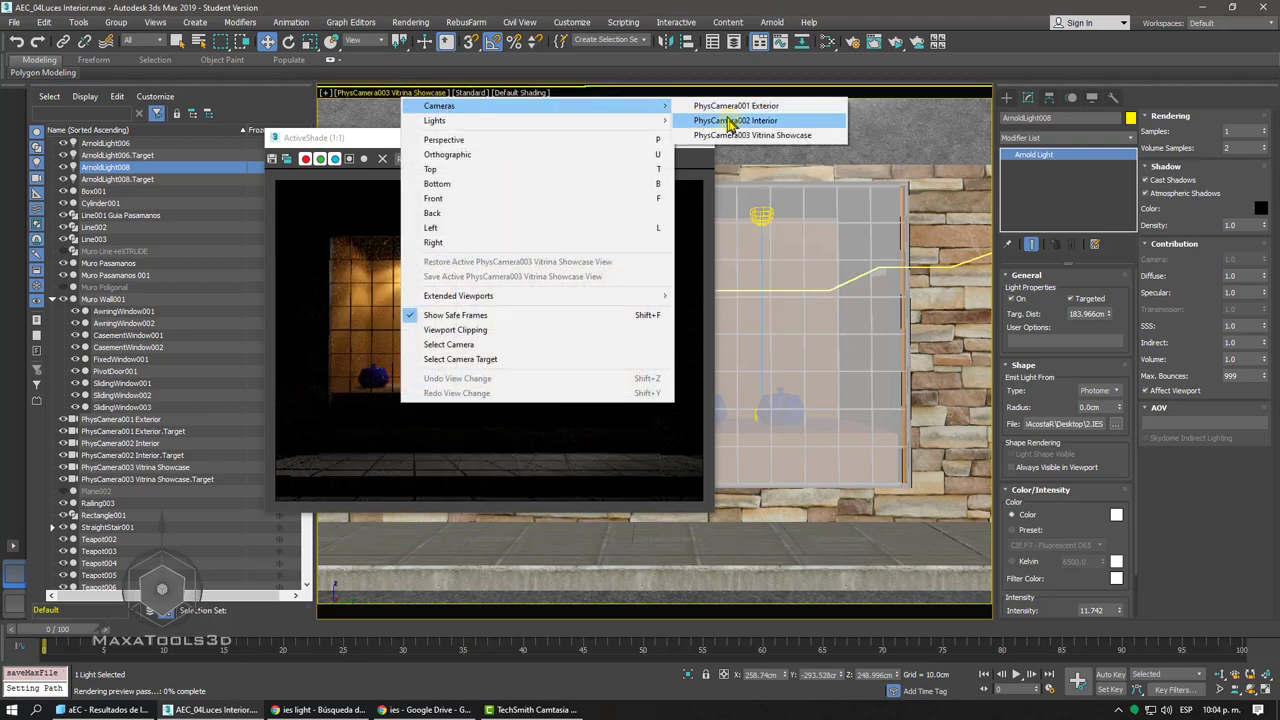
- Switch to the PhysCamera002 Interior camera and clone ArnoldLight002 toward the room's centre
click(735, 120)
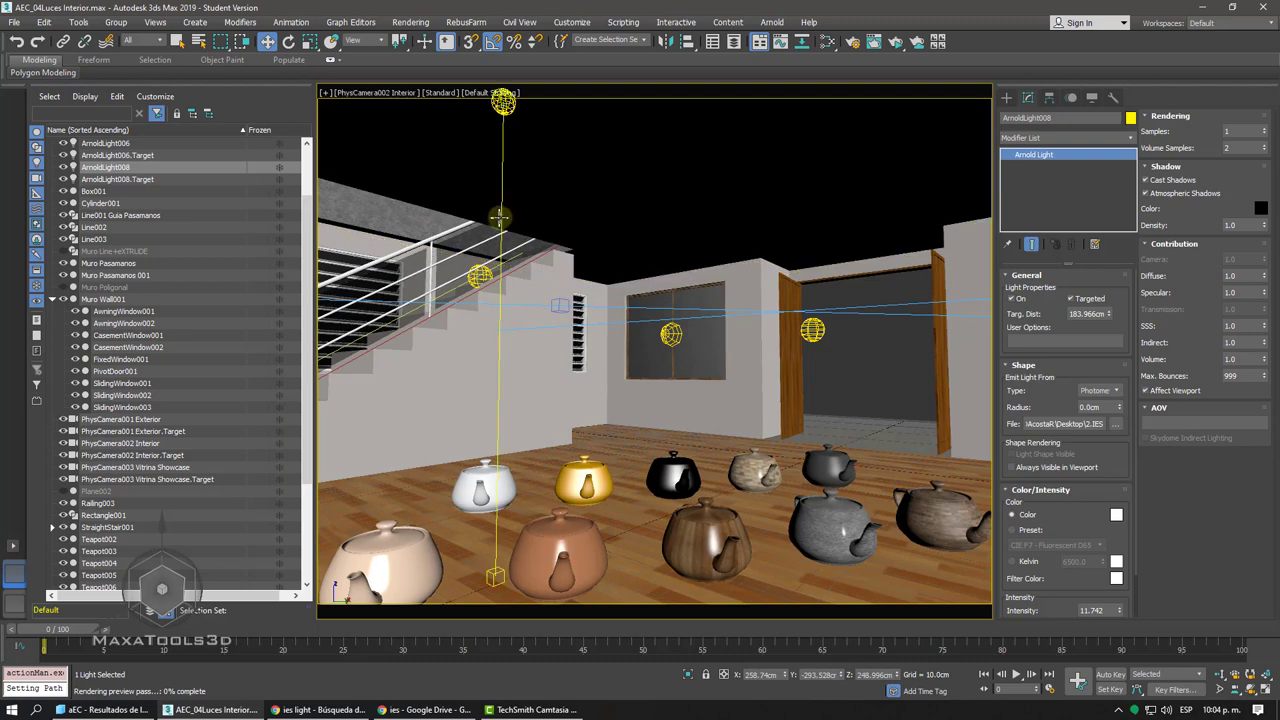
click(503, 220)
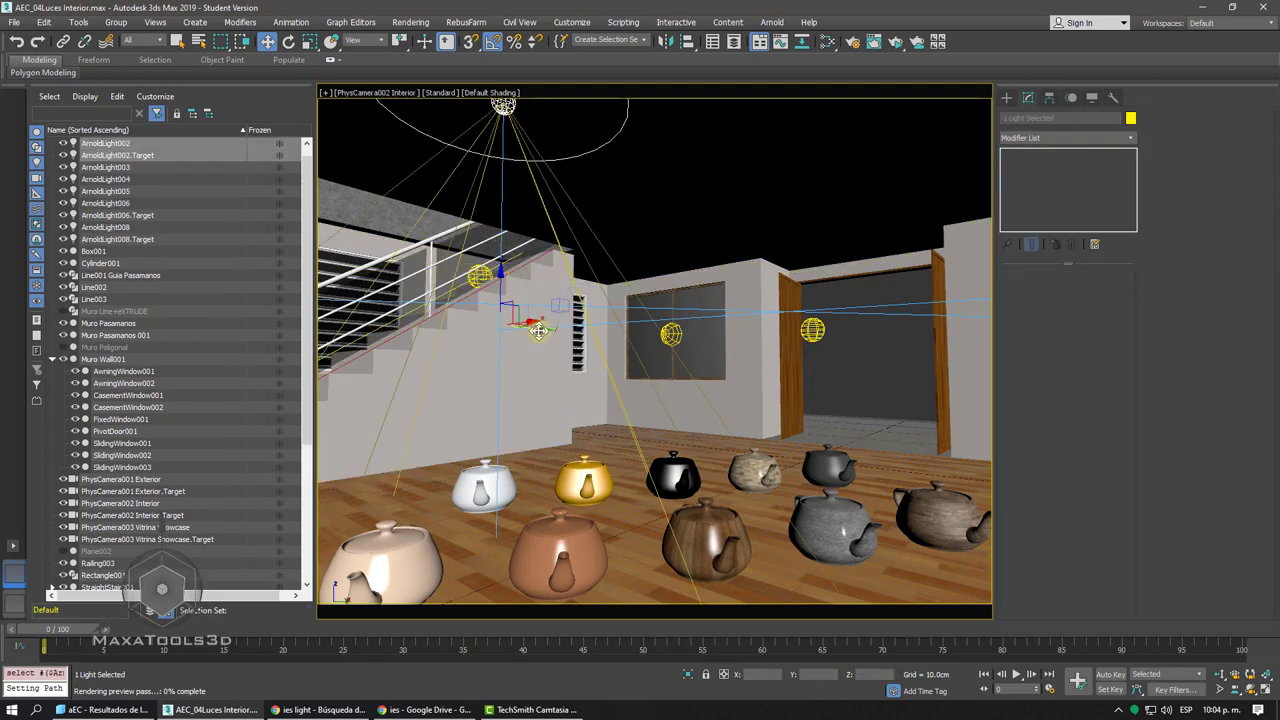
mouse_move(535, 327)
shift+mouse_down()
mouse_move(743, 316)
mouse_move(812, 326)
shift+mouse_up()
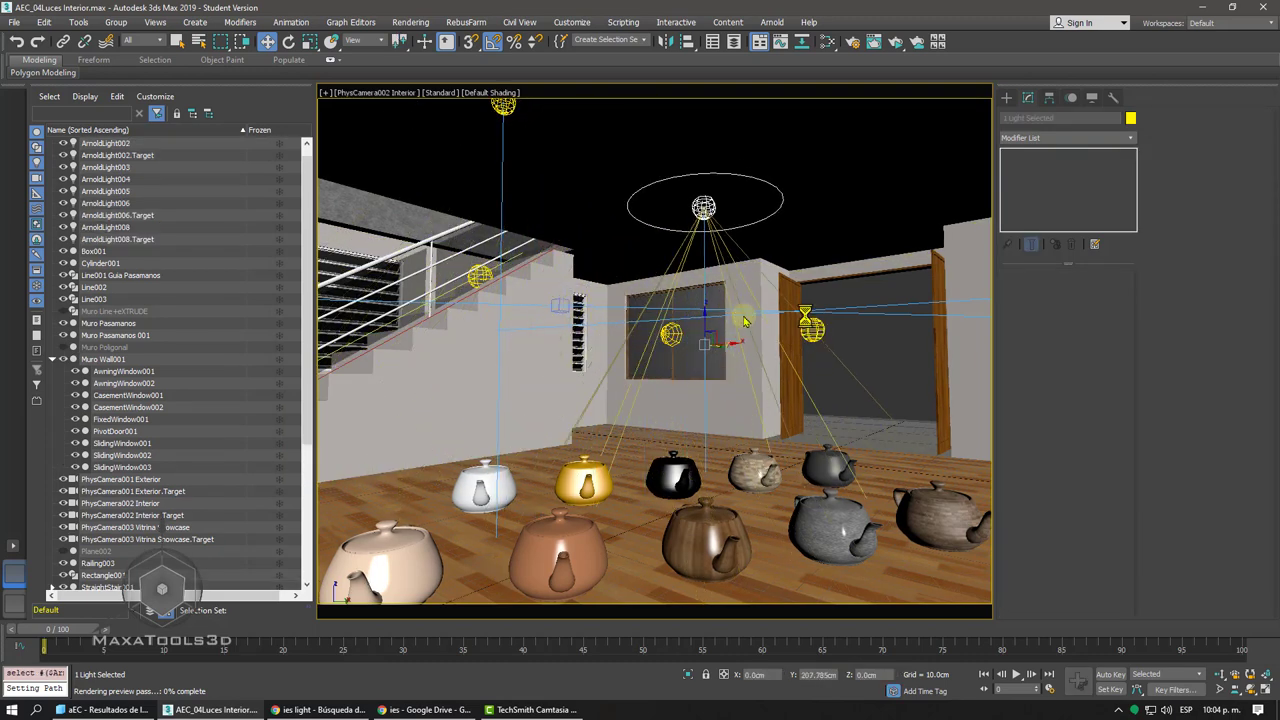
click(641, 414)
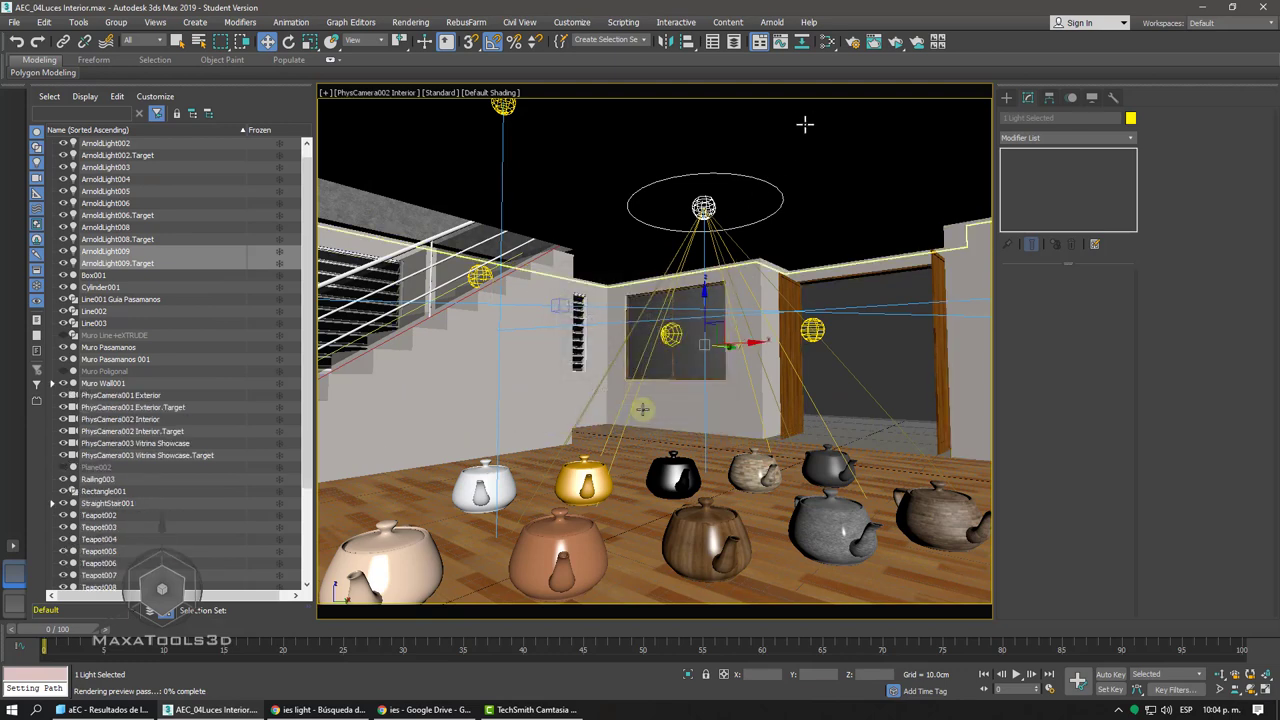
- Preview the interior in ActiveShade, reposition the new light toward the doorway, and re-render
click(896, 46)
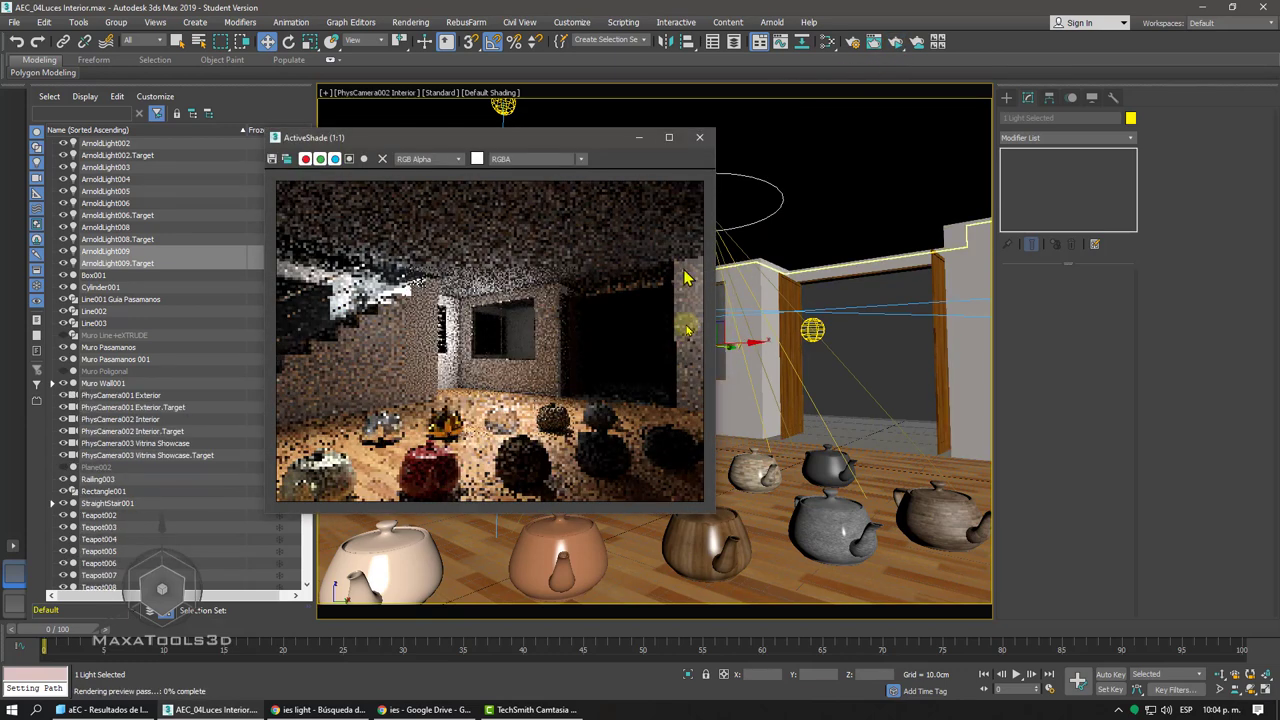
click(699, 137)
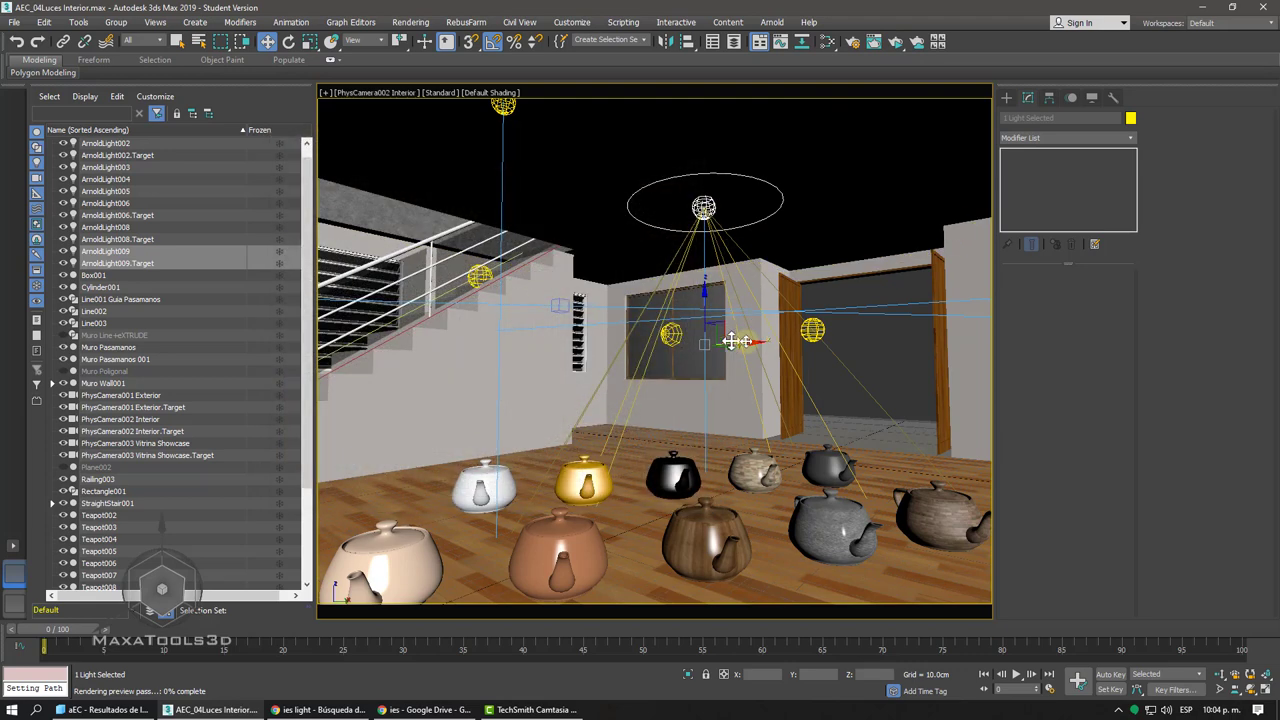
drag(746, 341, 893, 353)
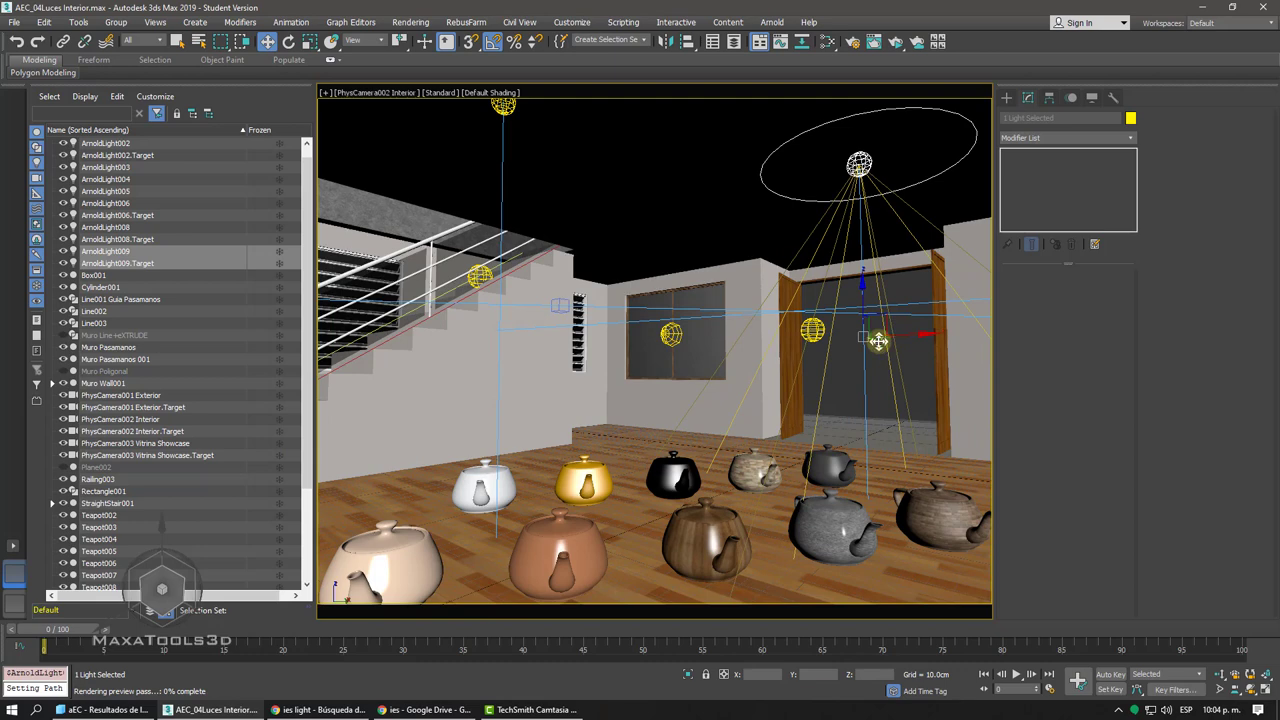
drag(870, 340, 822, 340)
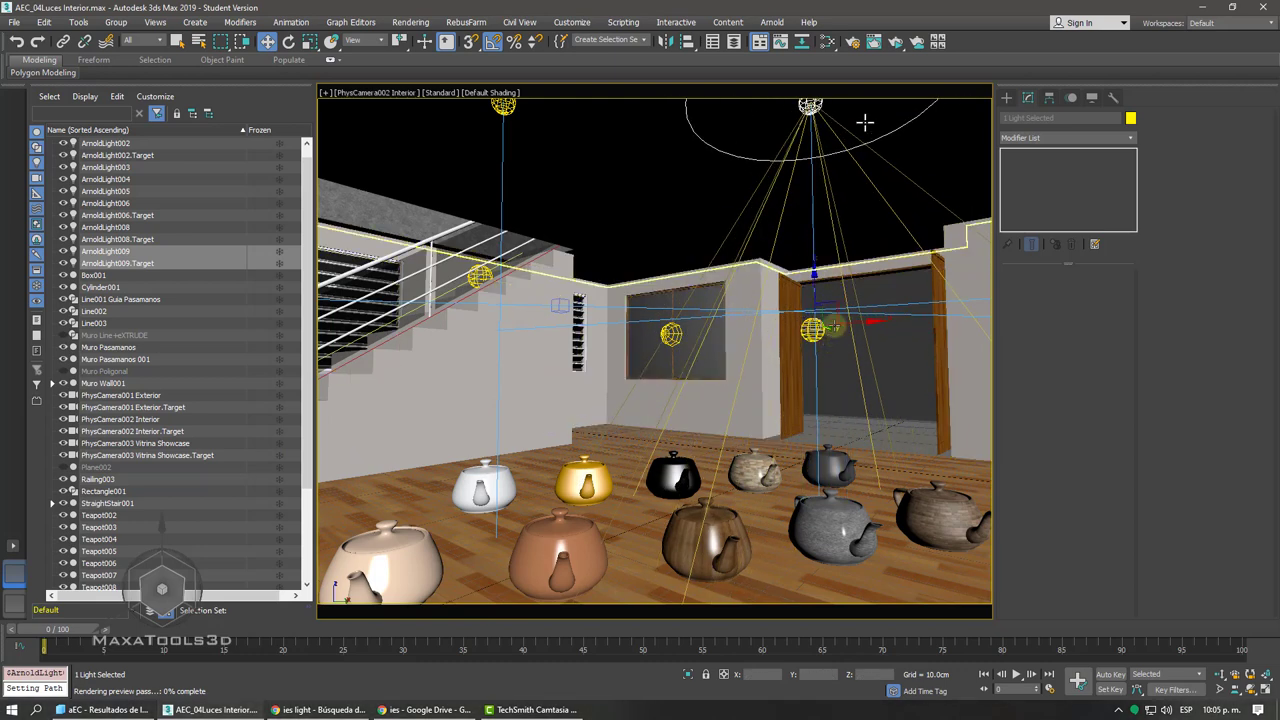
click(895, 43)
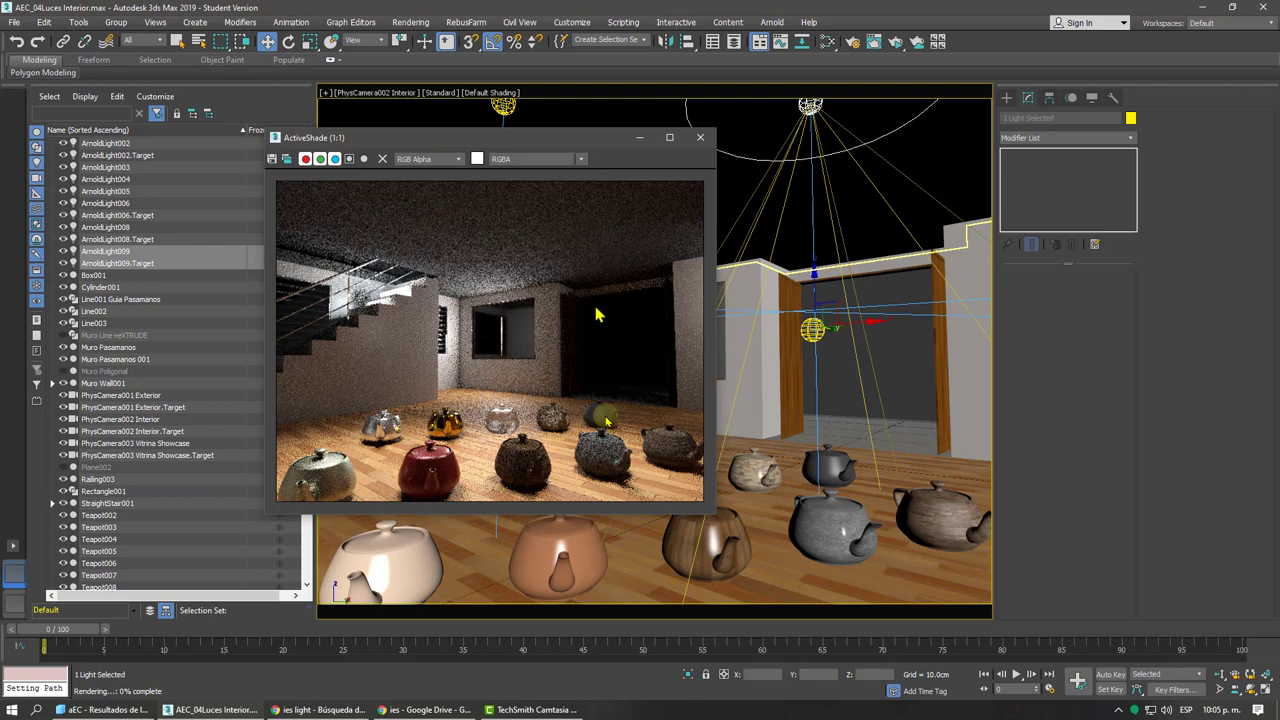
click(825, 118)
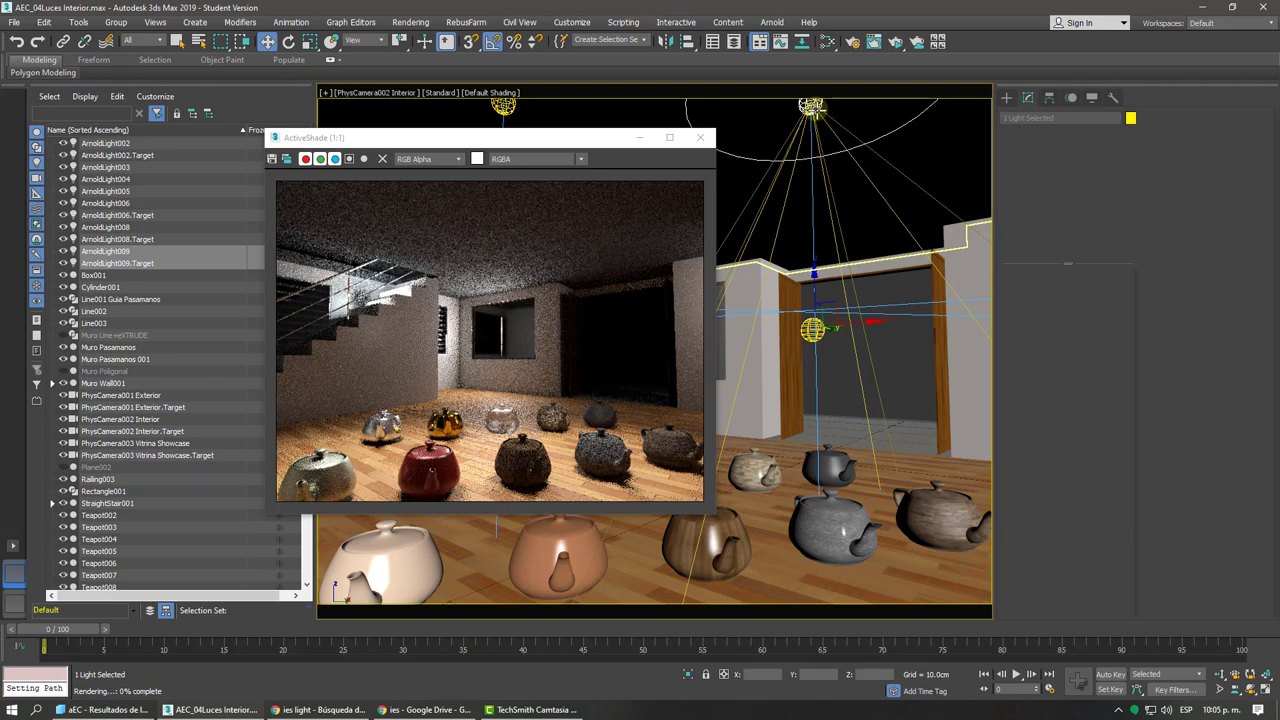
click(745, 125)
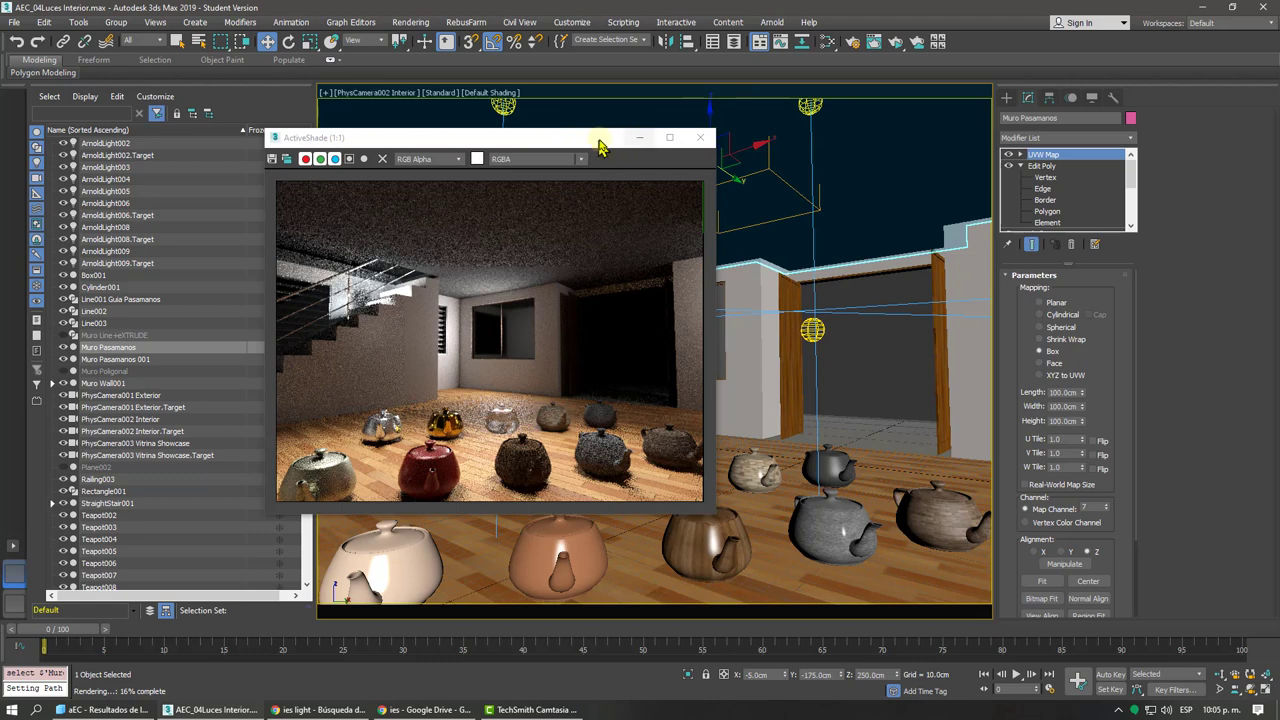
click(600, 146)
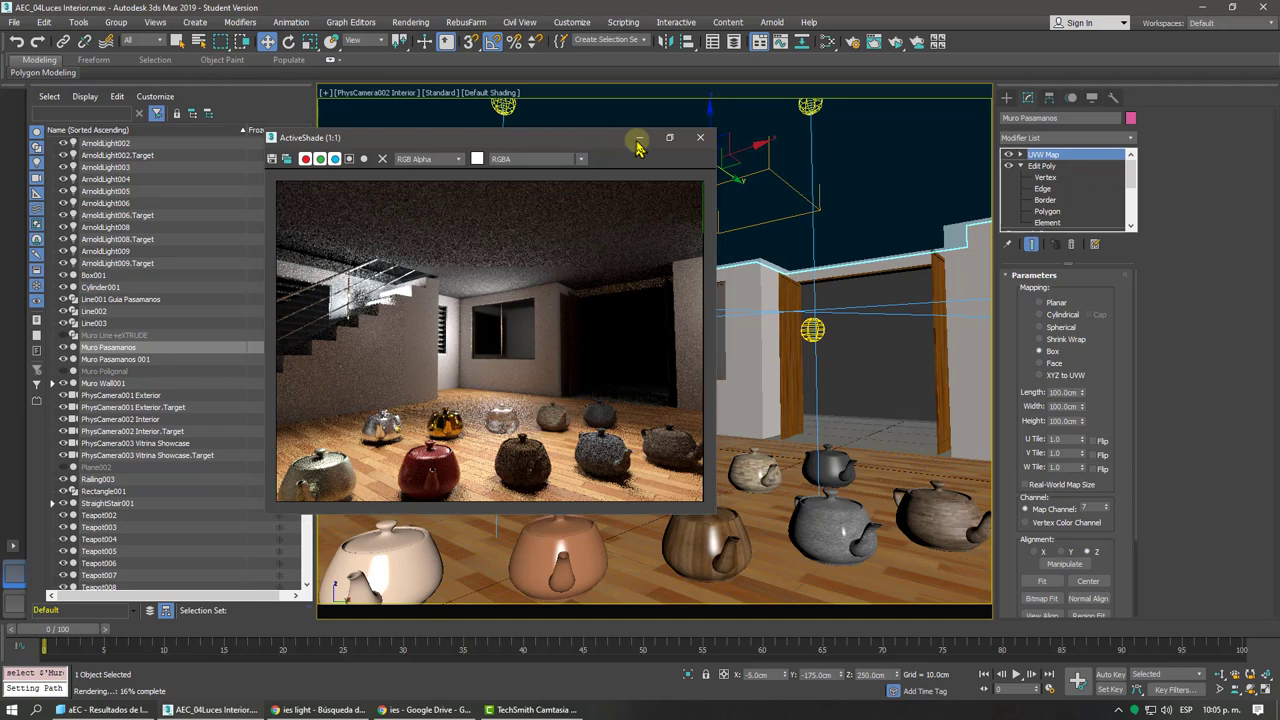
double_click(638, 146)
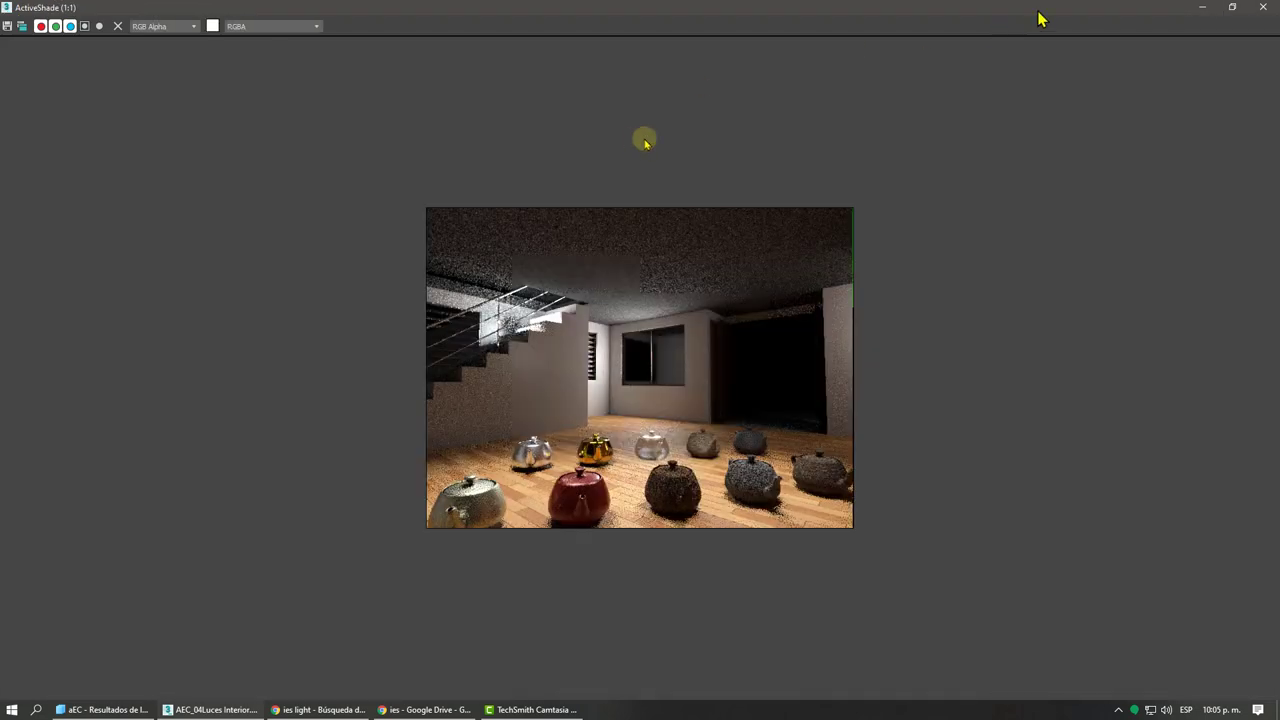
click(1232, 6)
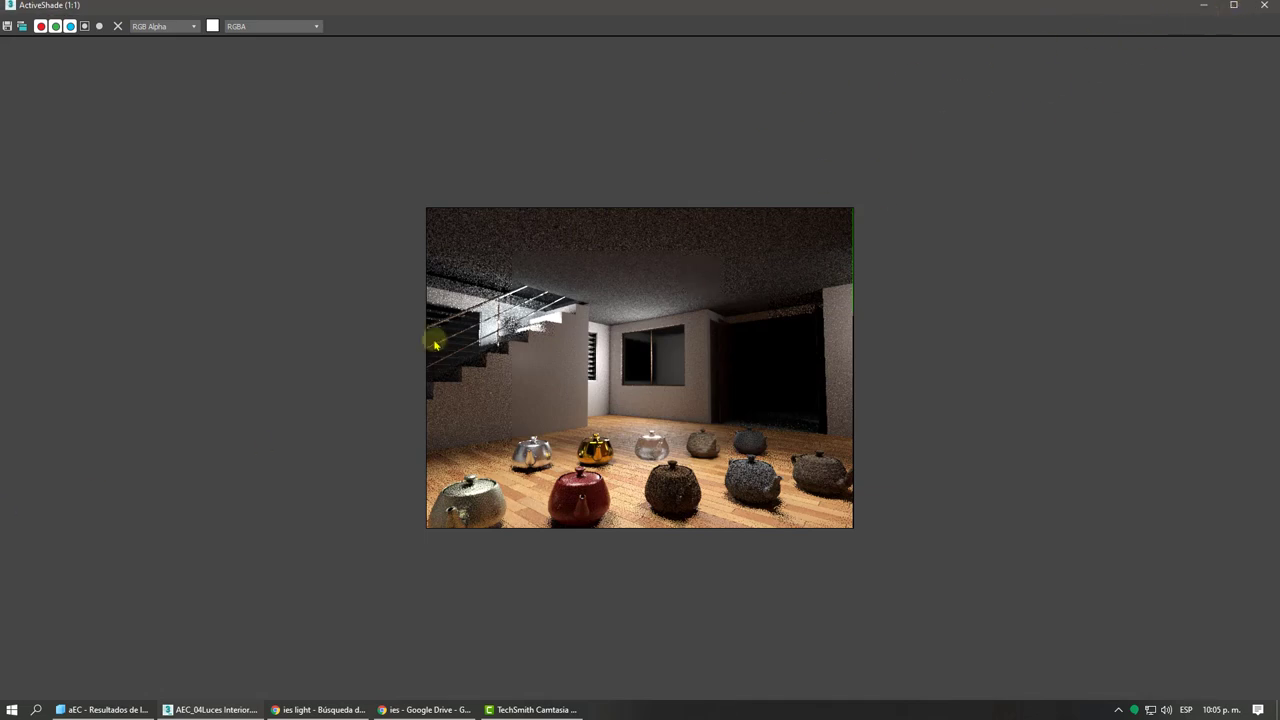